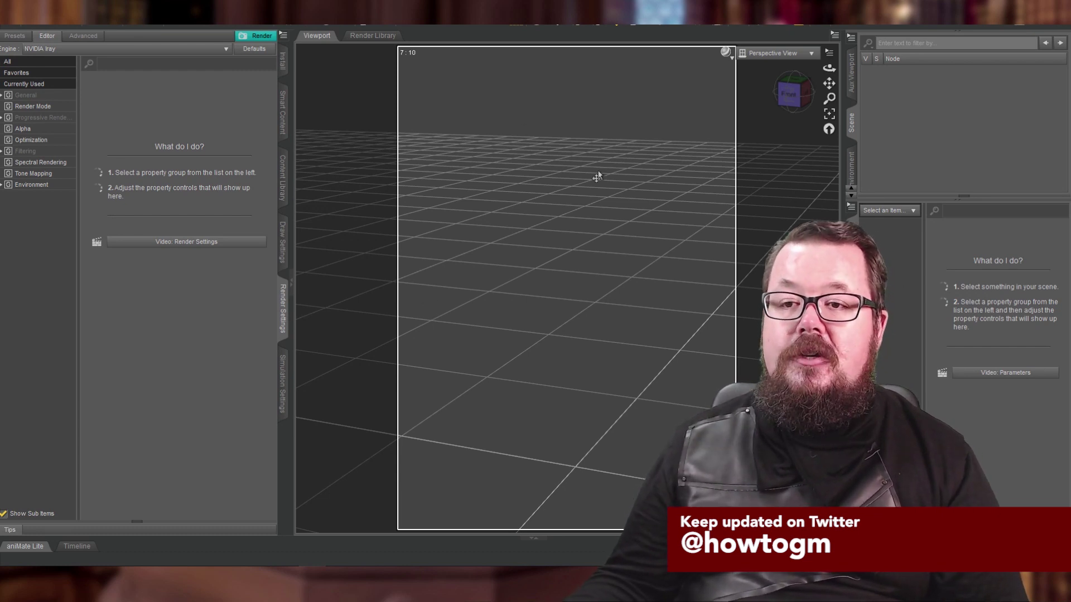
# Browse the Figures category of the installed products for a base character
pyautogui.click(283, 112)
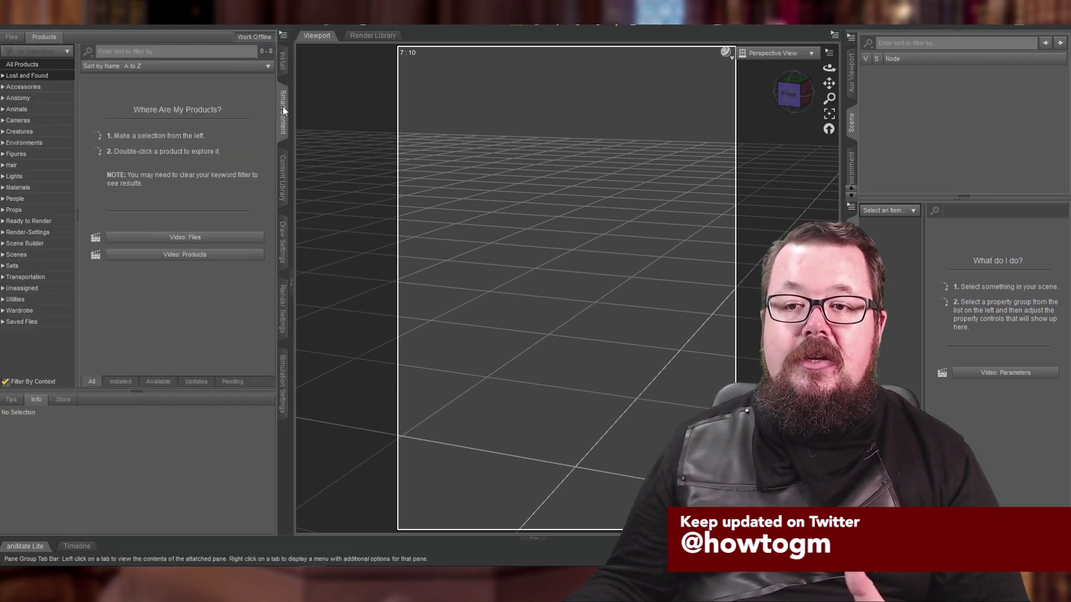
pyautogui.click(20, 156)
pyautogui.moveTo(208, 185)
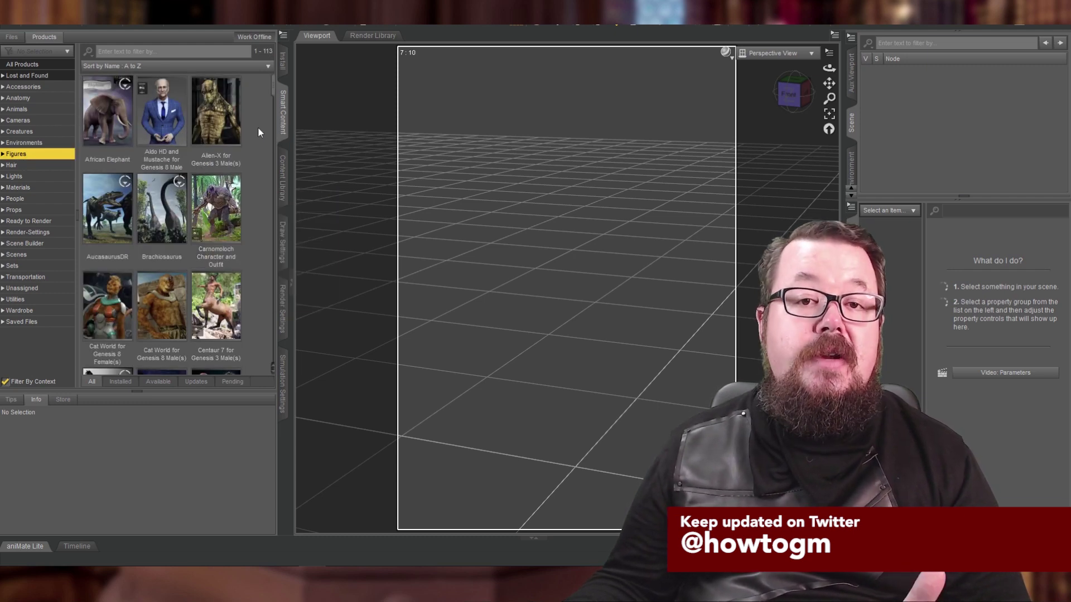
pyautogui.scroll(-5, 258, 126)
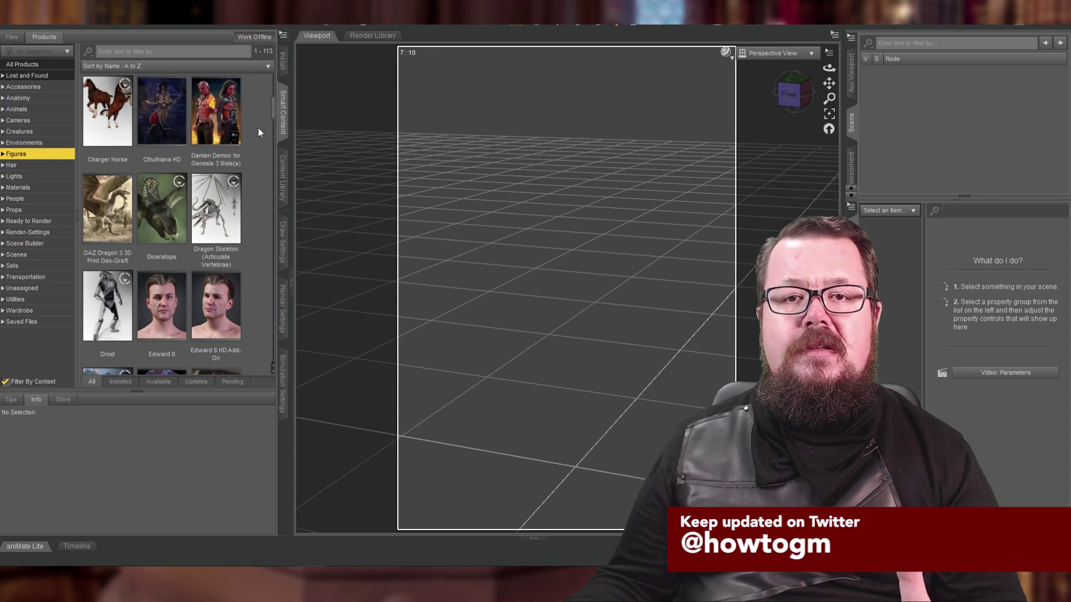
pyautogui.scroll(-3, 257, 126)
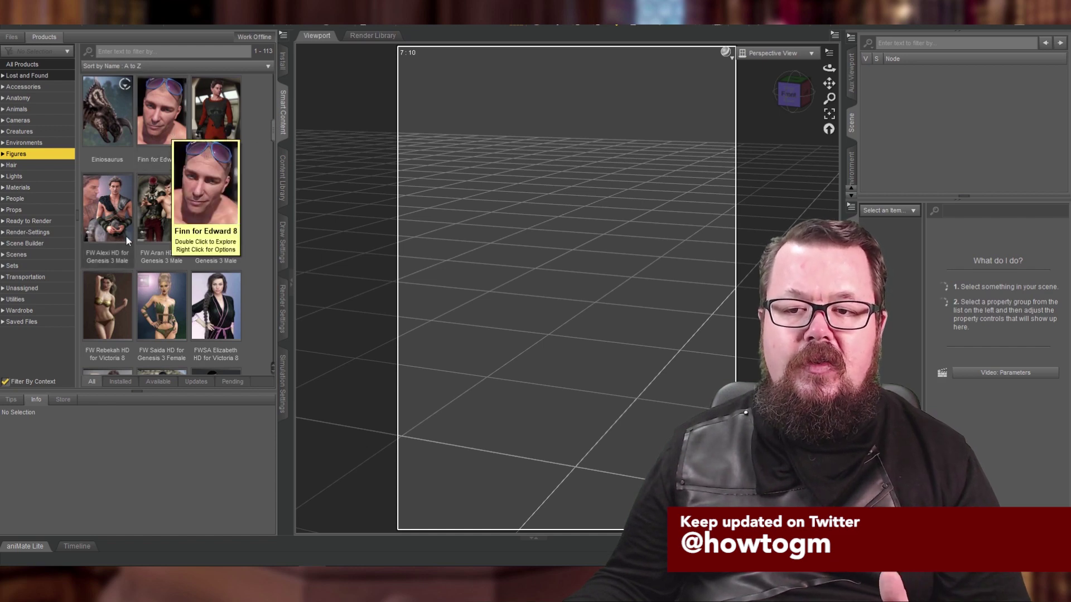
pyautogui.scroll(3, 202, 162)
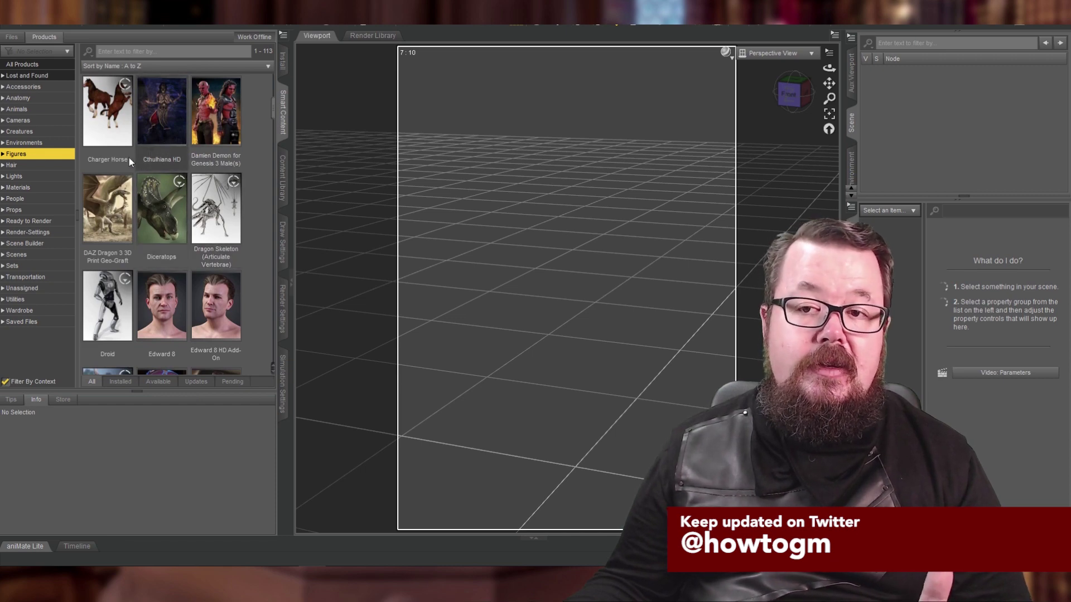
pyautogui.scroll(3, 181, 235)
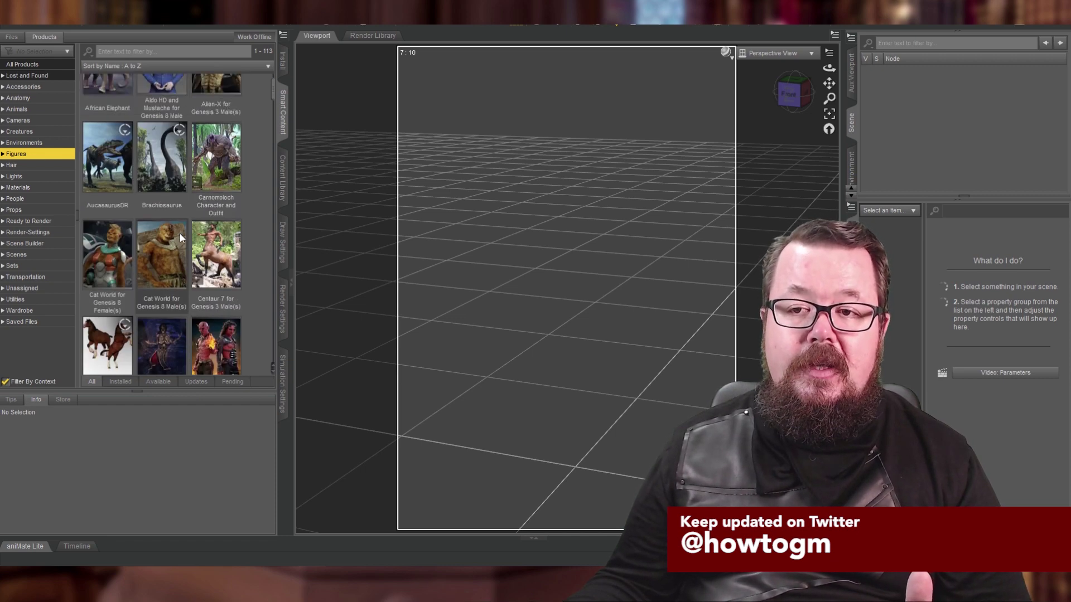
pyautogui.scroll(-5, 154, 307)
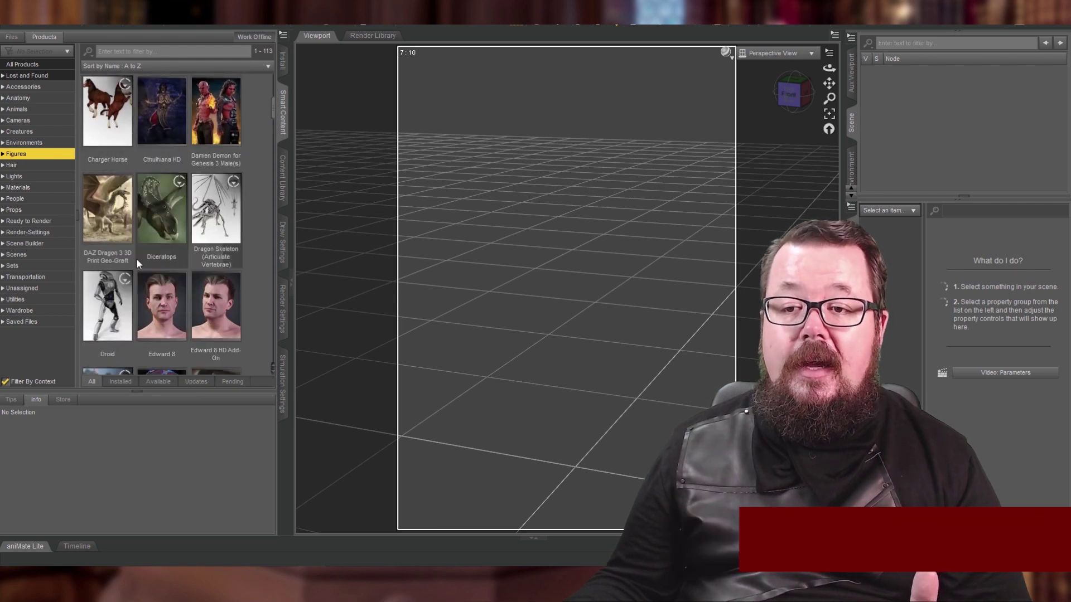
pyautogui.scroll(3, 157, 214)
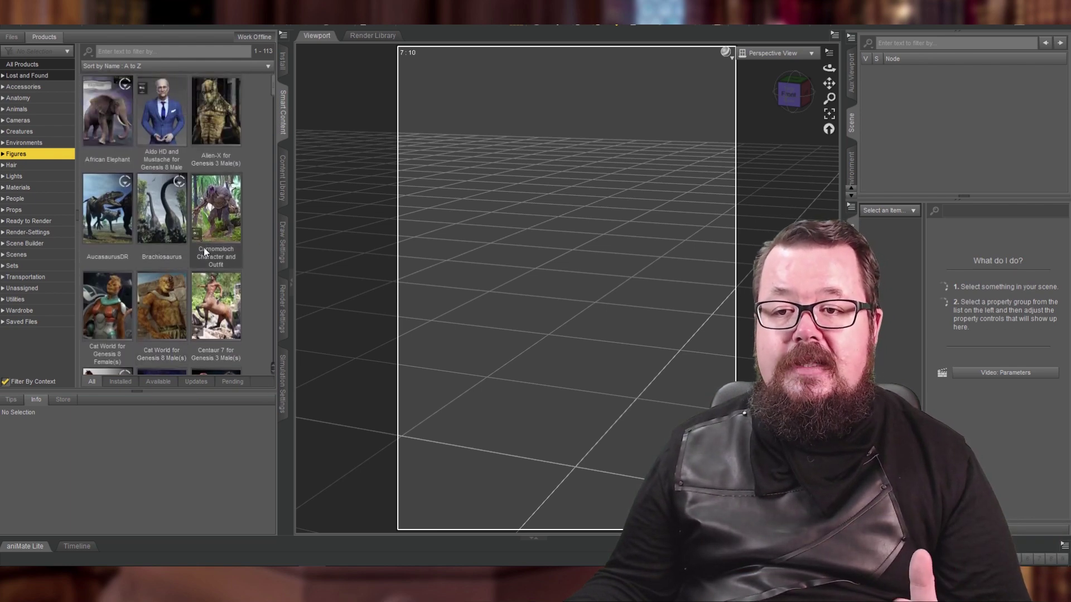
pyautogui.scroll(-5, 159, 139)
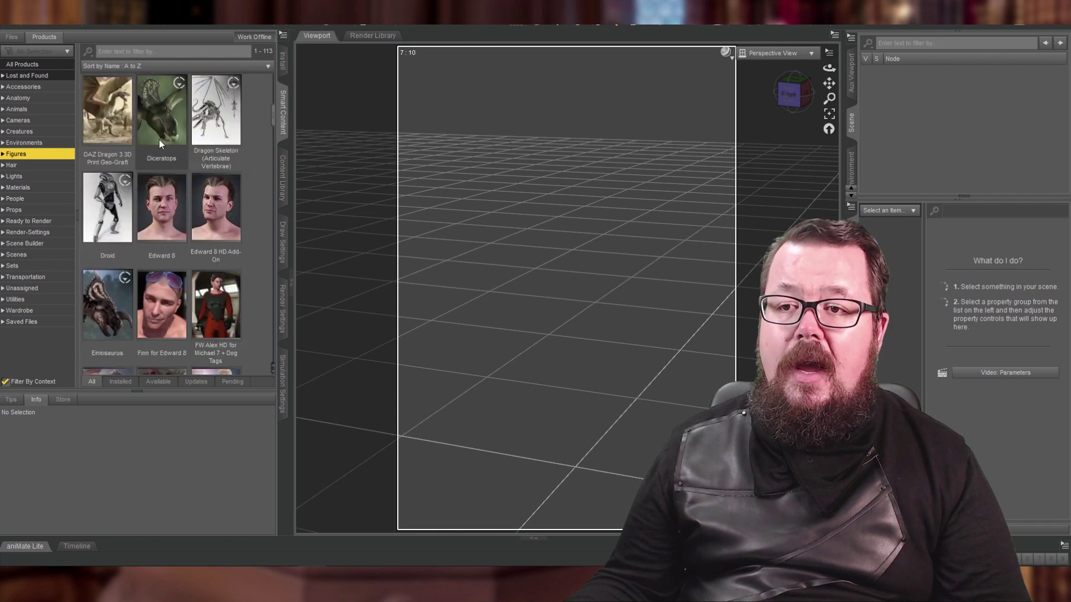
pyautogui.scroll(-10, 159, 139)
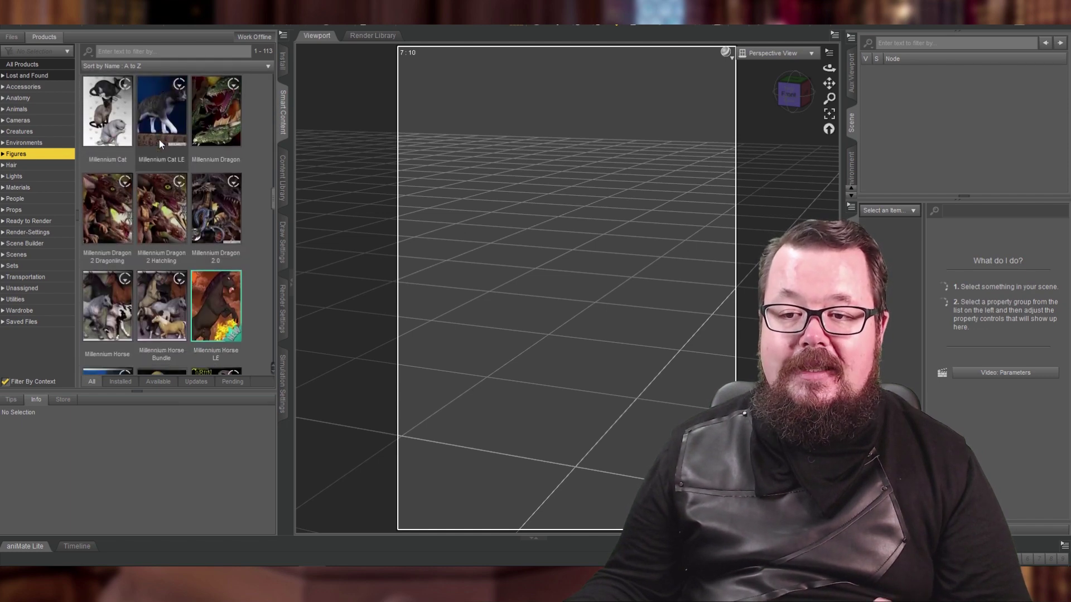
pyautogui.scroll(-5, 159, 140)
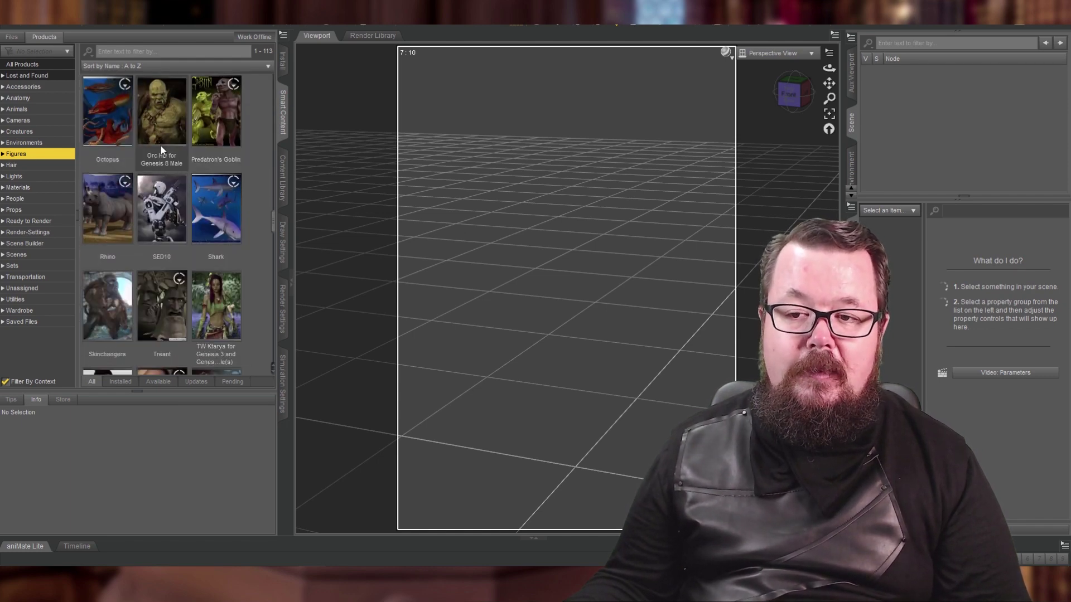
pyautogui.scroll(10, 181, 182)
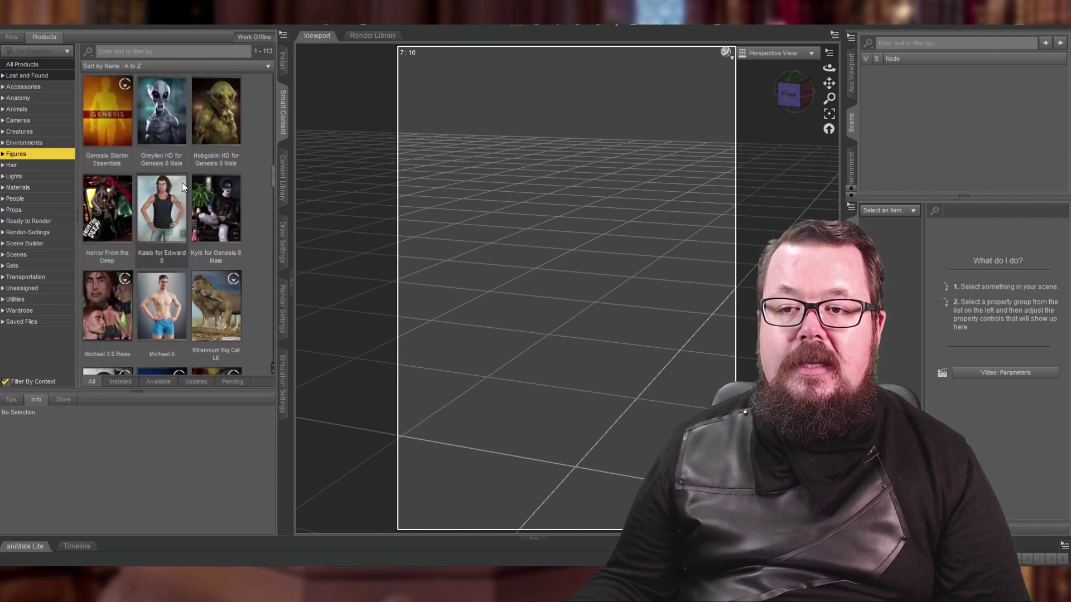
# Load the Michael 8 figure from its product files into the empty scene and return to the product overview
pyautogui.doubleClick(163, 303)
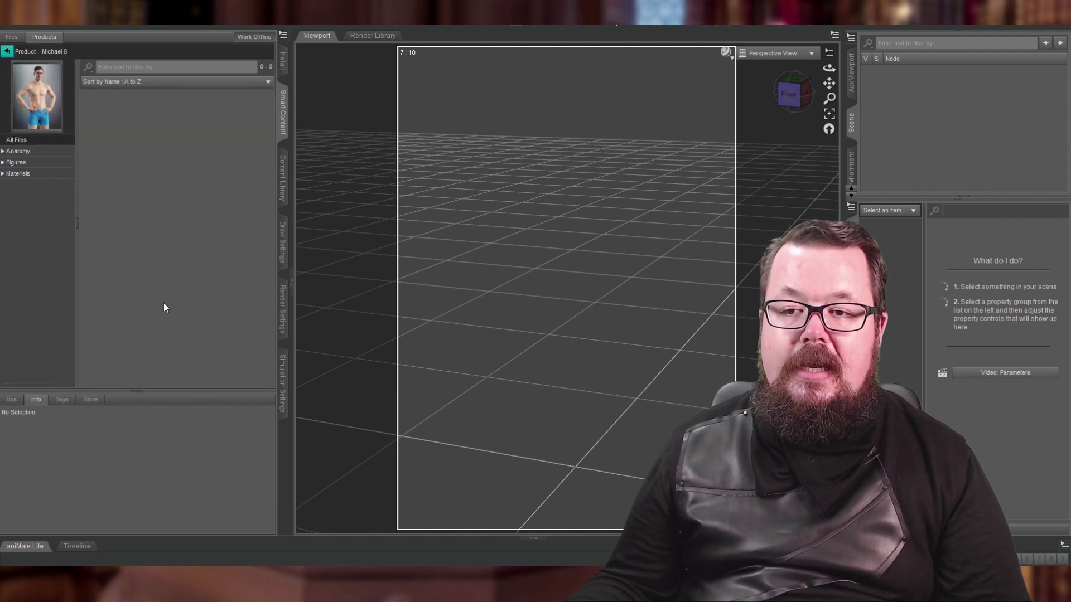
pyautogui.click(20, 162)
pyautogui.click(106, 162)
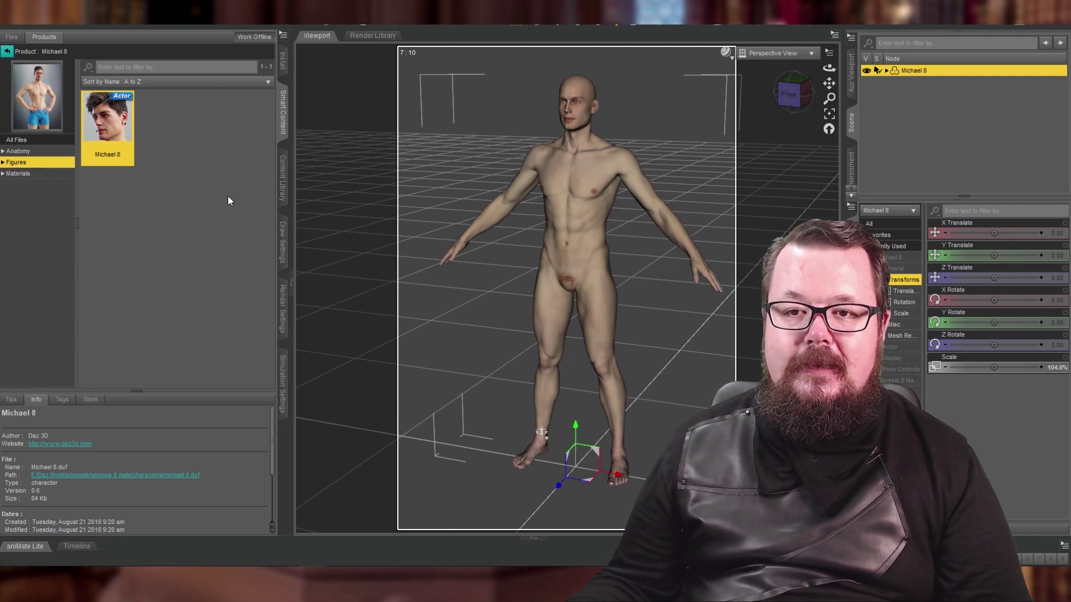
pyautogui.click(7, 51)
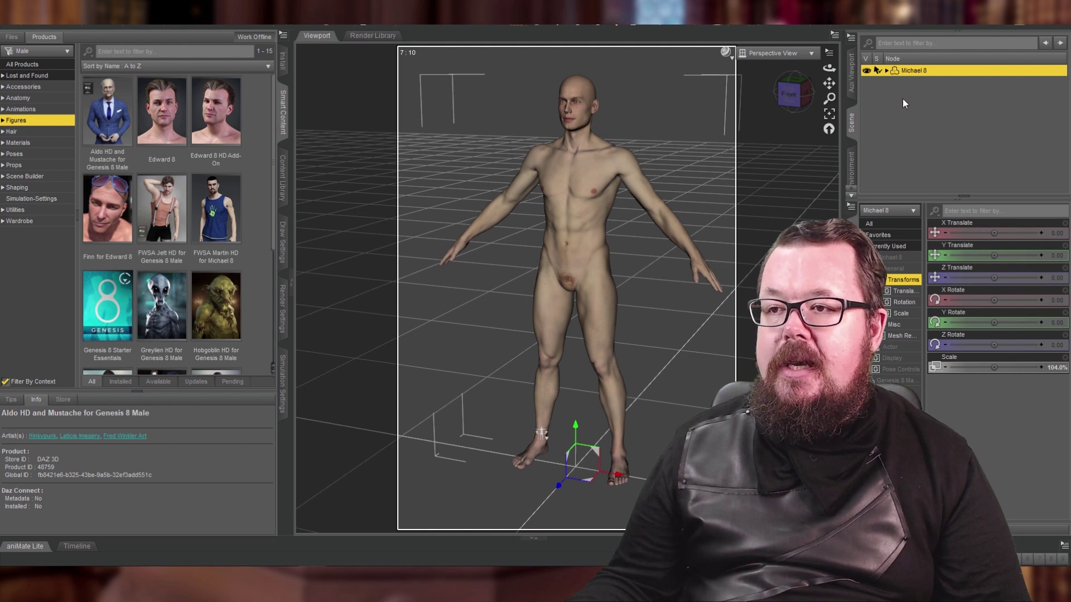
# Examine the Actor body morphs available for Michael 8, with the head and torso framed in the viewport
pyautogui.moveTo(830, 83); pyautogui.dragTo(819, 196)
pyautogui.scroll(3, 712, 124)
pyautogui.scroll(5, 664, 144)
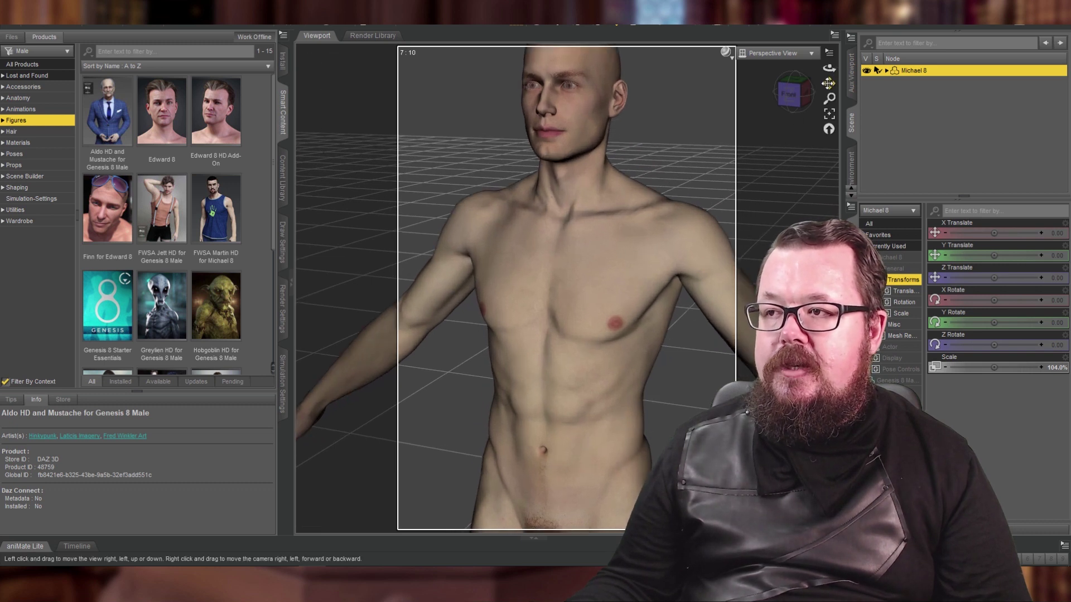
pyautogui.moveTo(829, 84); pyautogui.dragTo(824, 129)
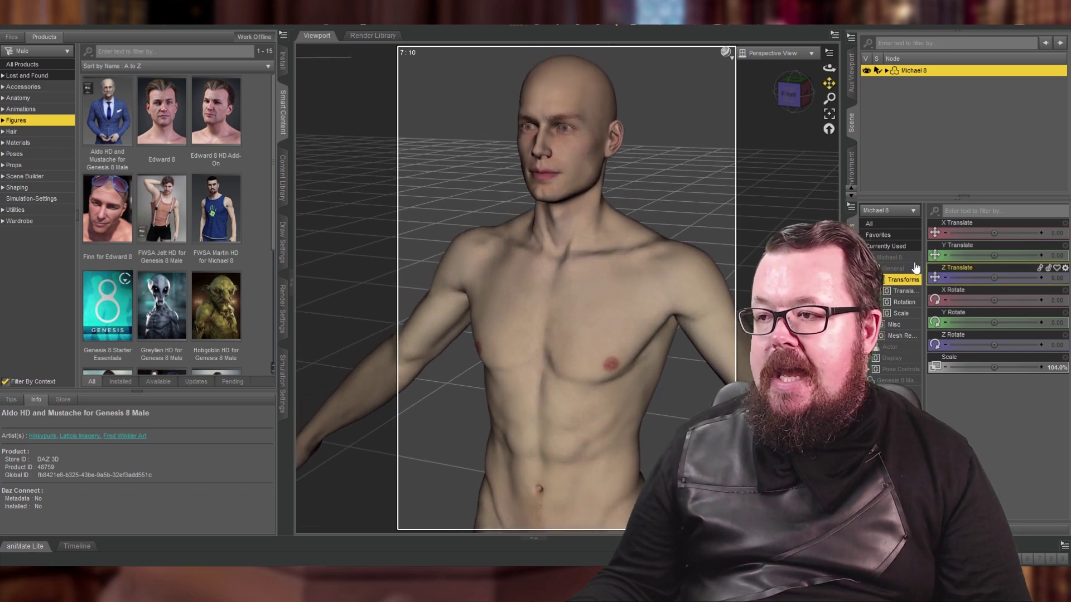
pyautogui.click(889, 347)
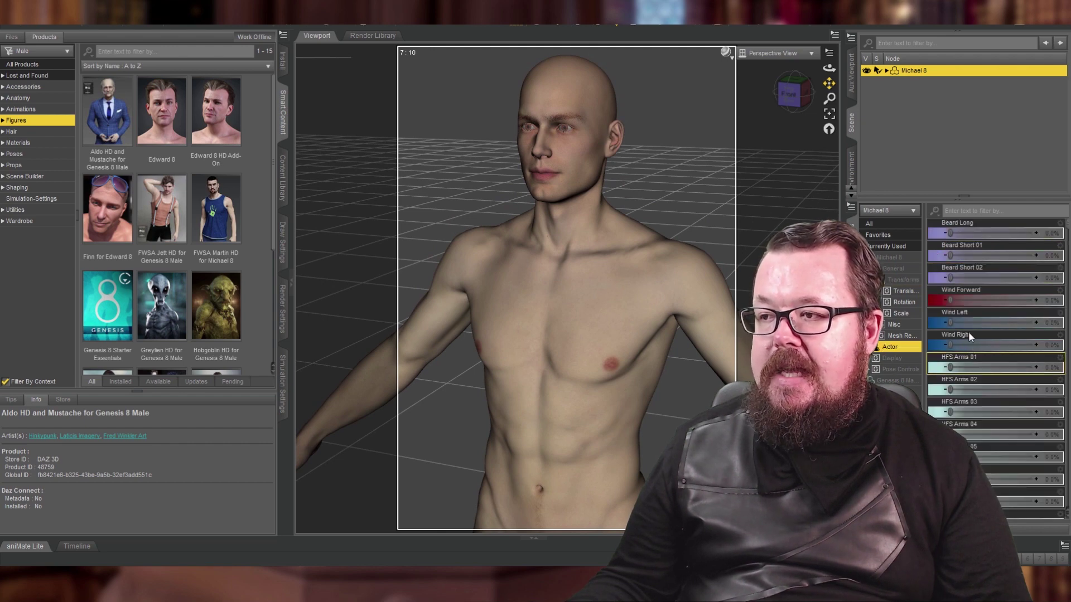
pyautogui.scroll(-5, 1007, 313)
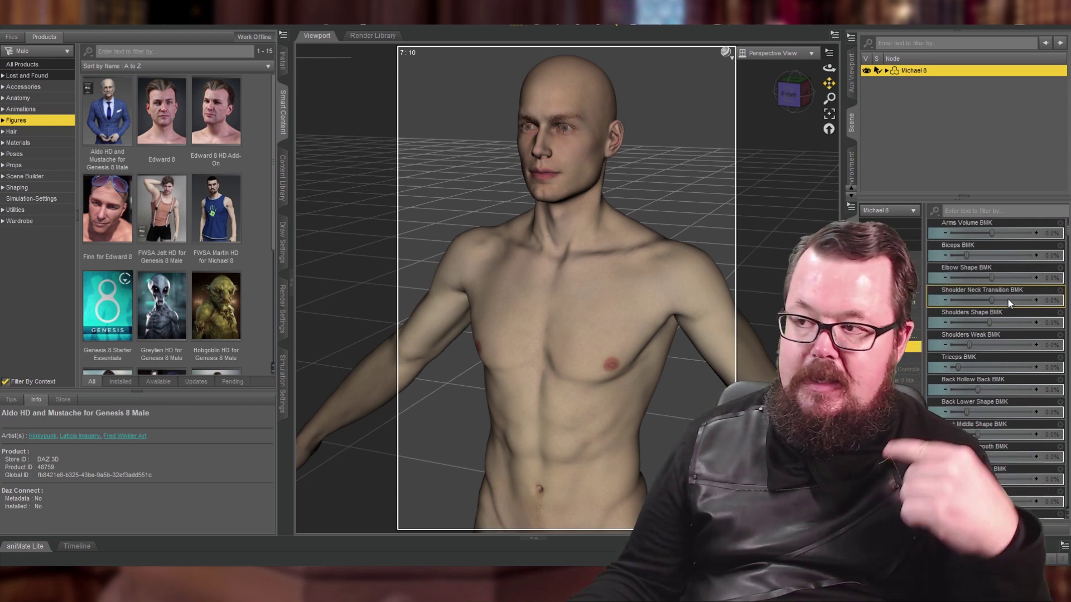
pyautogui.scroll(-3, 1008, 301)
pyautogui.scroll(-20, 1007, 301)
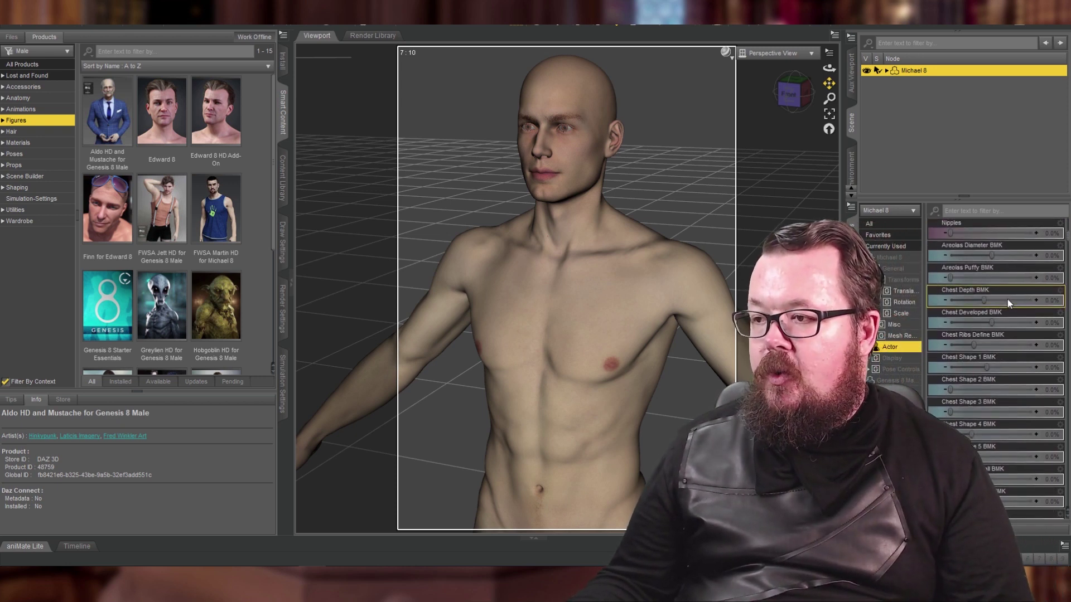
pyautogui.scroll(-20, 1007, 301)
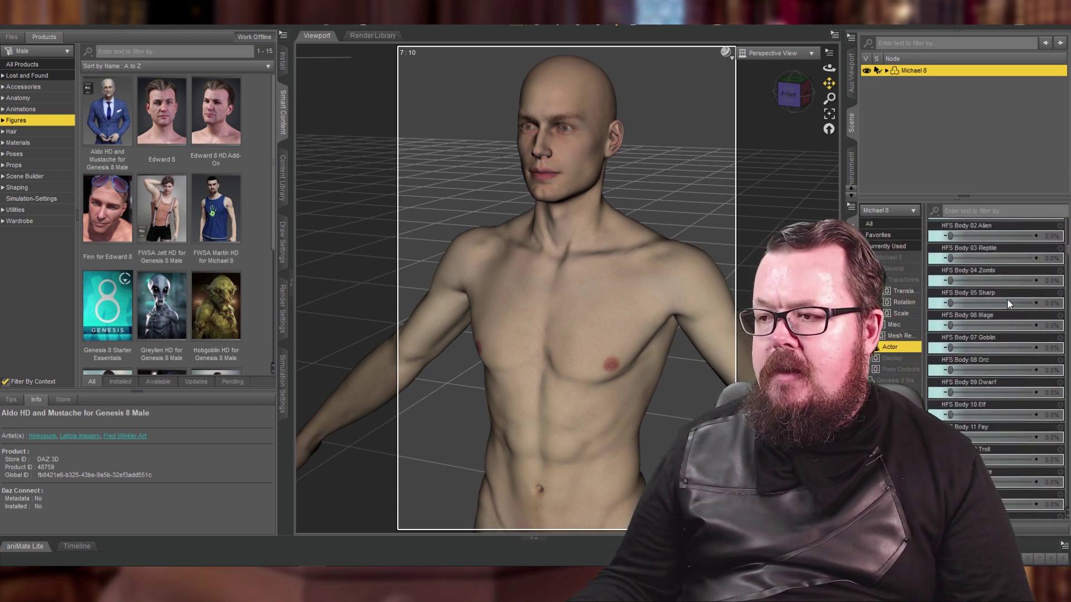
pyautogui.scroll(-20, 1007, 304)
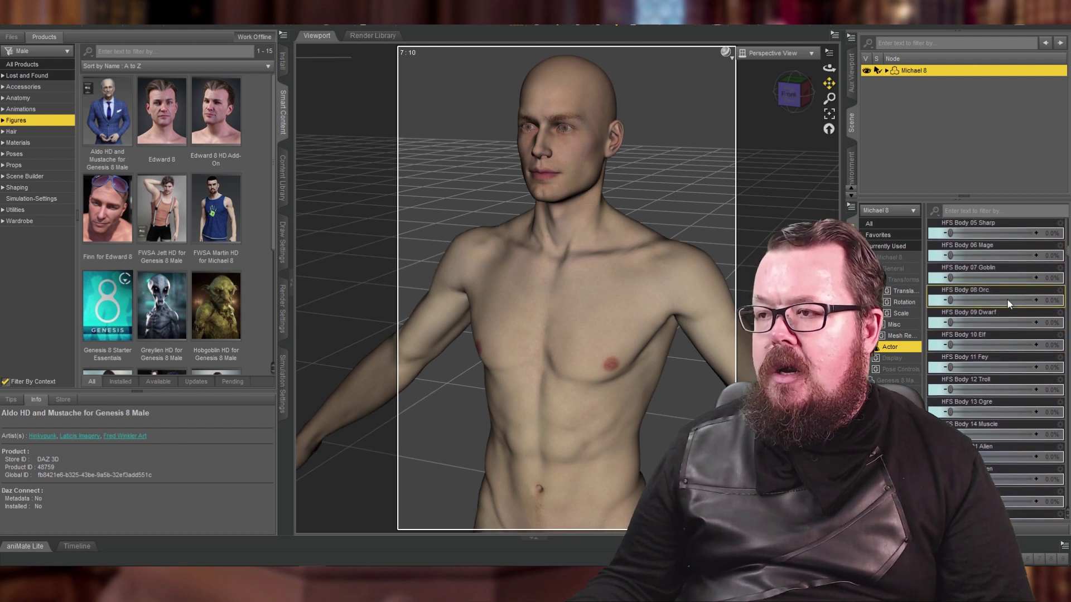
pyautogui.scroll(-20, 1007, 303)
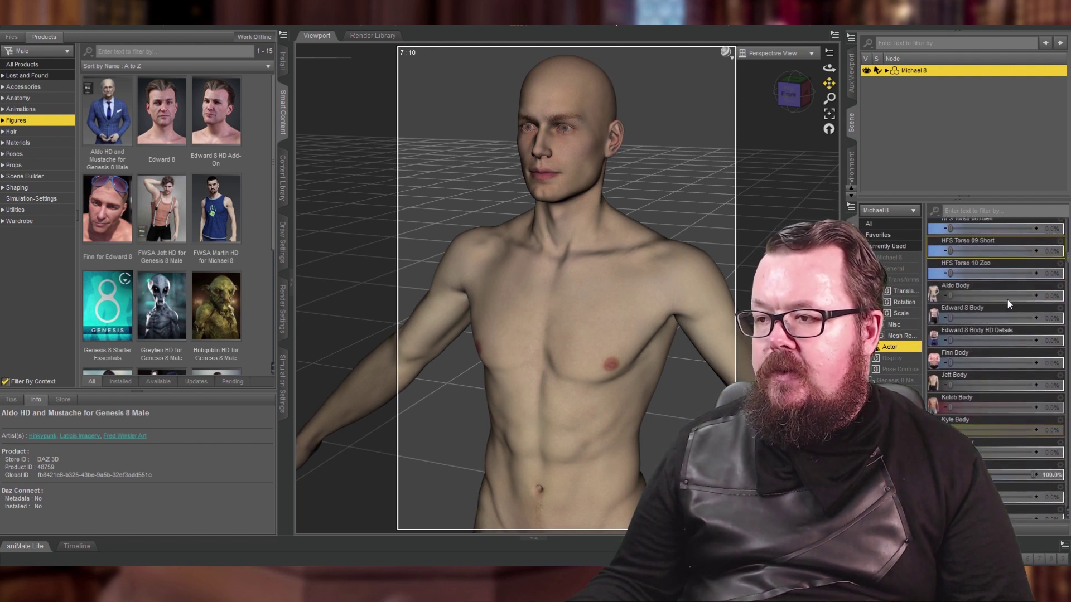
# Set Michael 8's Bodybuilder and Bodybuilder Details morphs to 100% and Bodybuilder Size to about 62.2%
pyautogui.scroll(-2, 1006, 299)
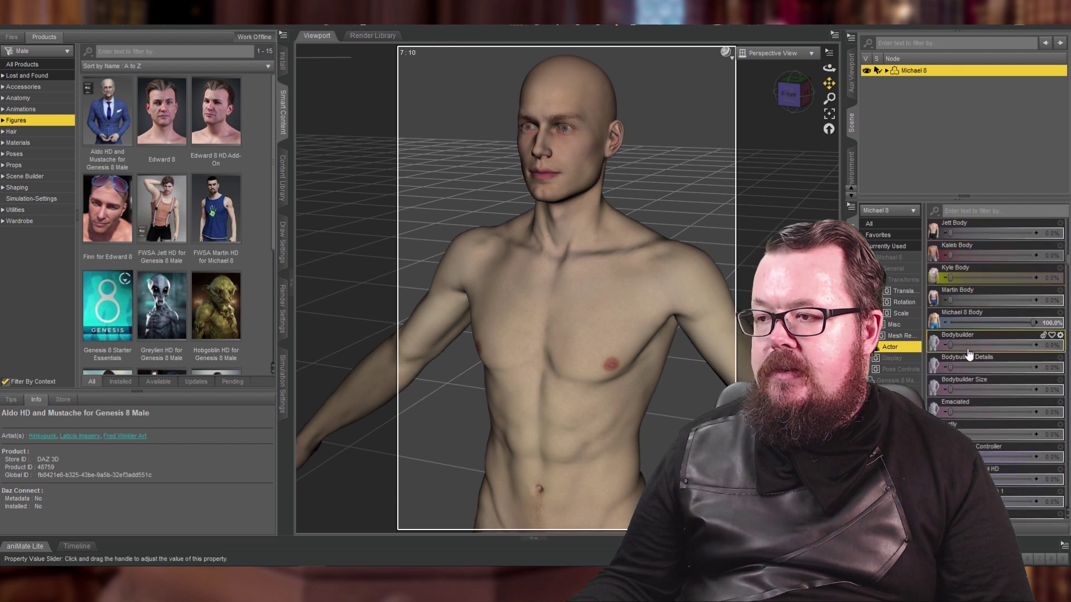
pyautogui.moveTo(965, 346); pyautogui.dragTo(1034, 351)
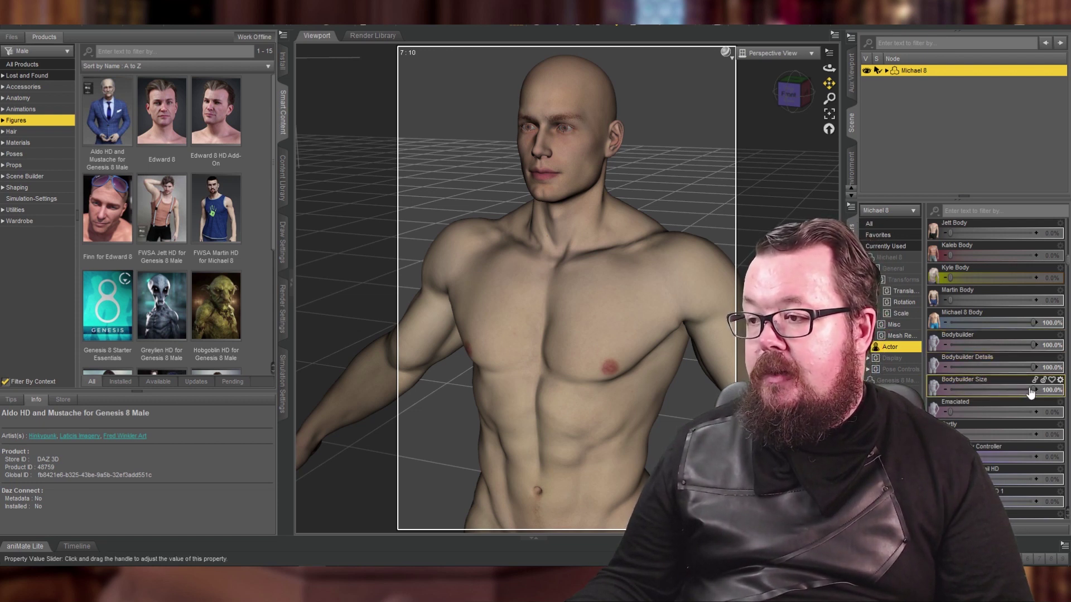
pyautogui.moveTo(1033, 389); pyautogui.dragTo(1002, 390)
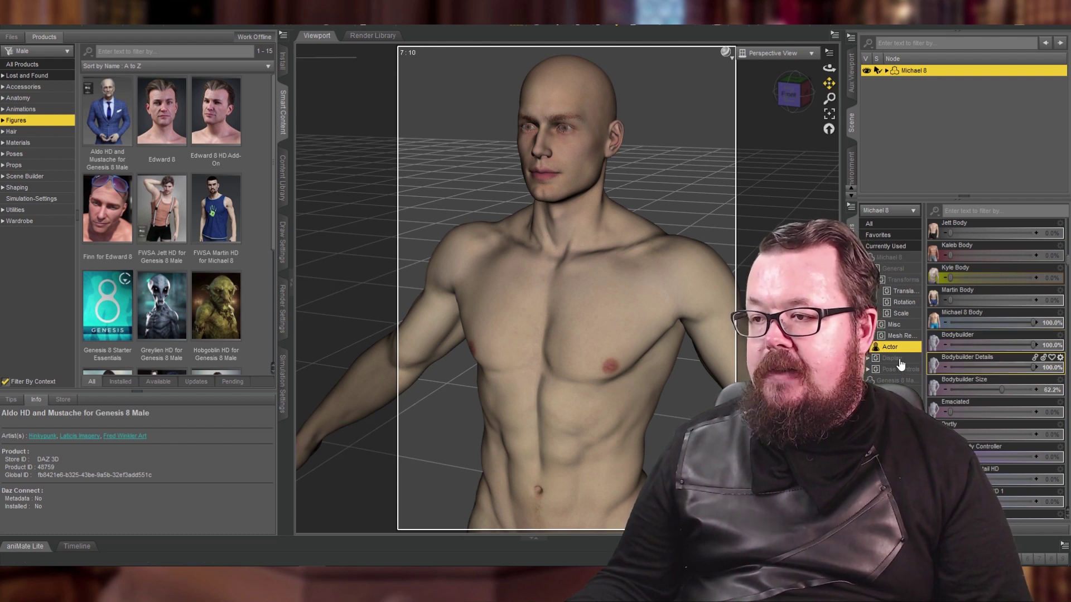
# Among the head morphs, set Cheeks Dimples to about 80.4%, Cheeks Asymmetry 31.1% and Cheeks Sink 52.4%, and strongly raise Chin Dimple
pyautogui.moveTo(886, 349); pyautogui.dragTo(904, 347)
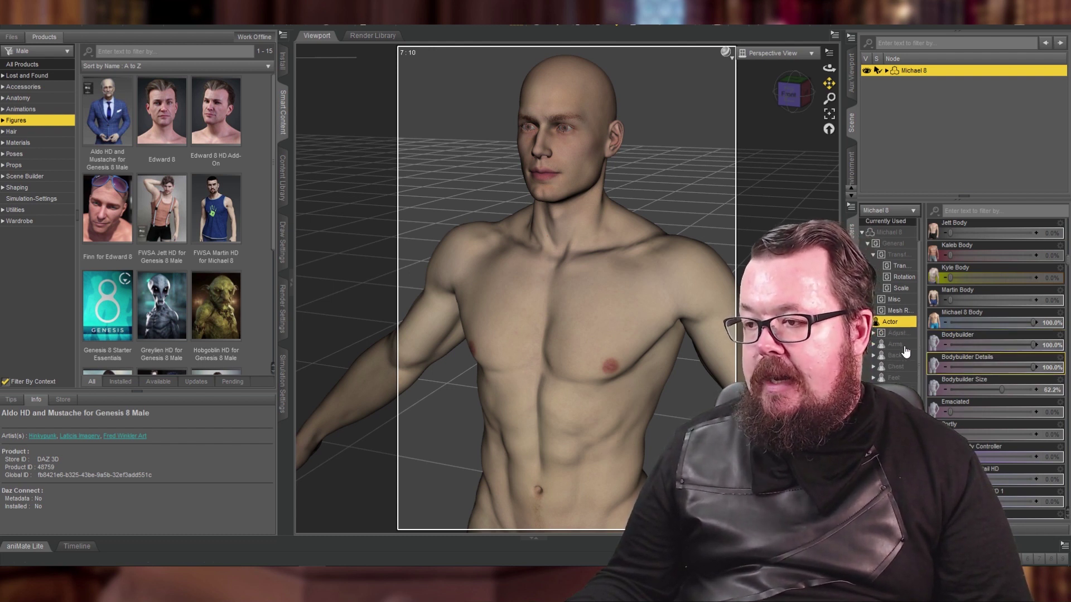
pyautogui.click(895, 411)
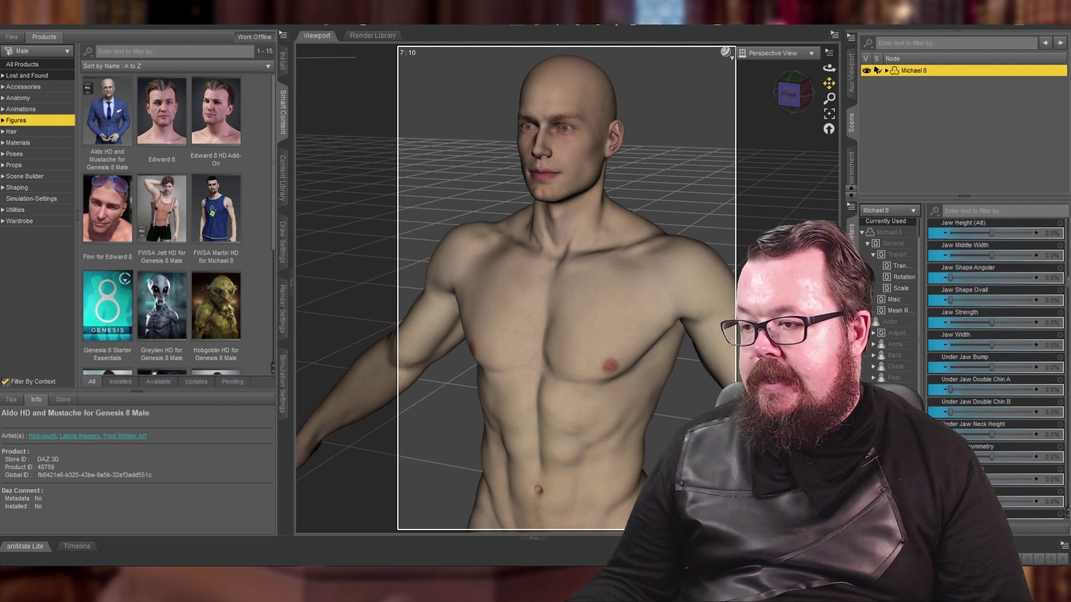
pyautogui.scroll(-6, 970, 356)
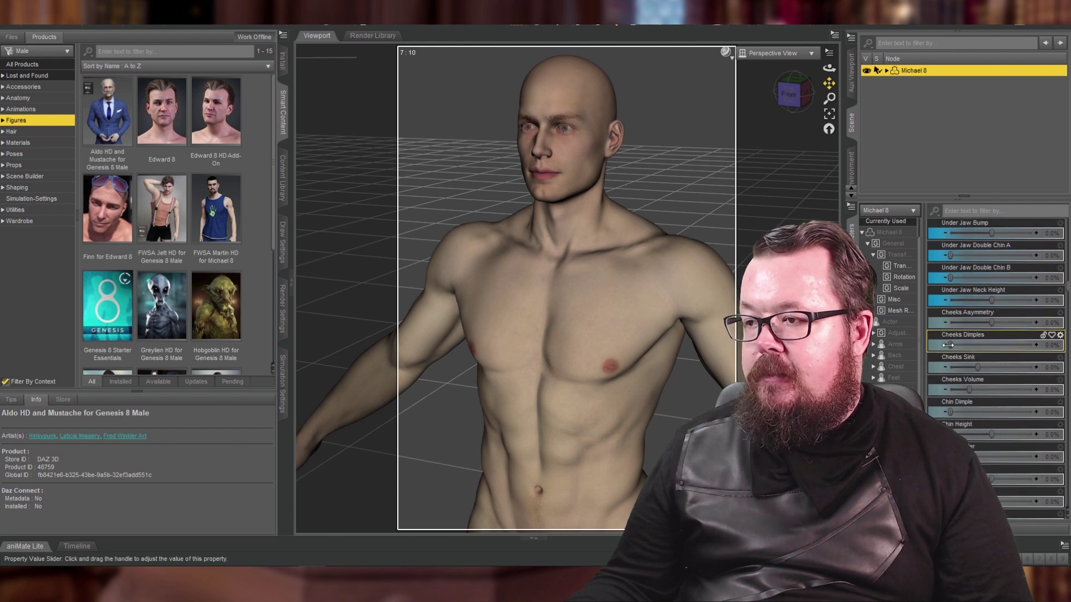
pyautogui.moveTo(948, 345); pyautogui.dragTo(979, 348)
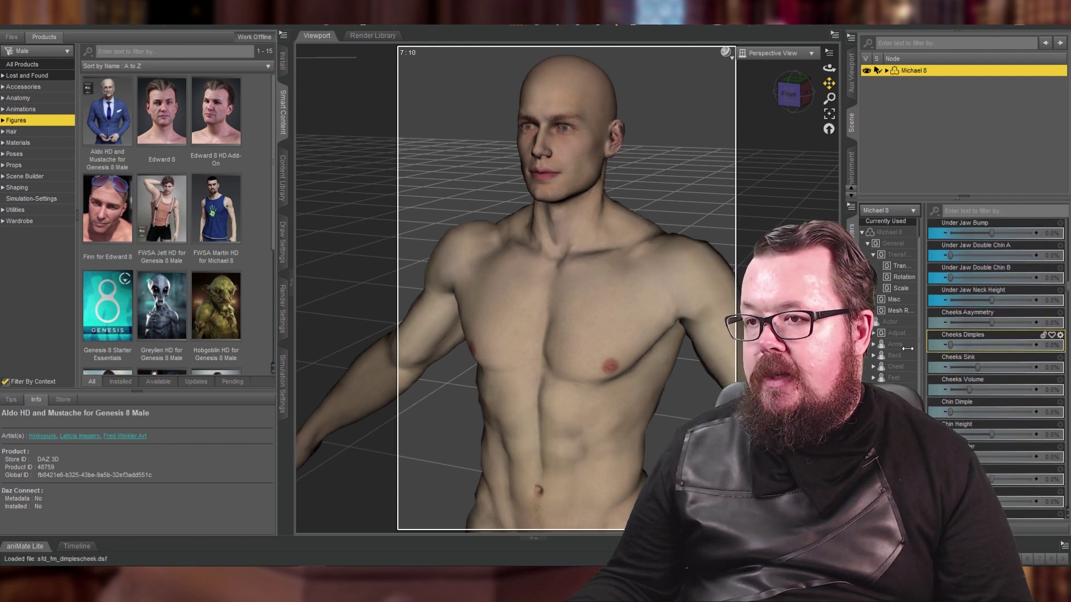
pyautogui.moveTo(1014, 349); pyautogui.dragTo(1004, 323)
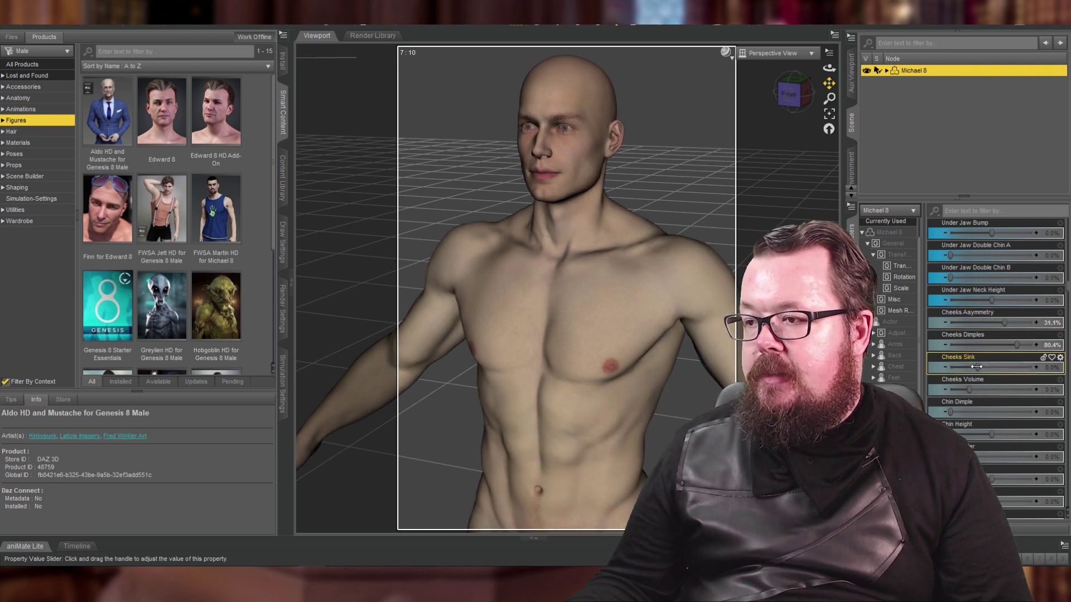
pyautogui.moveTo(976, 367); pyautogui.dragTo(998, 367)
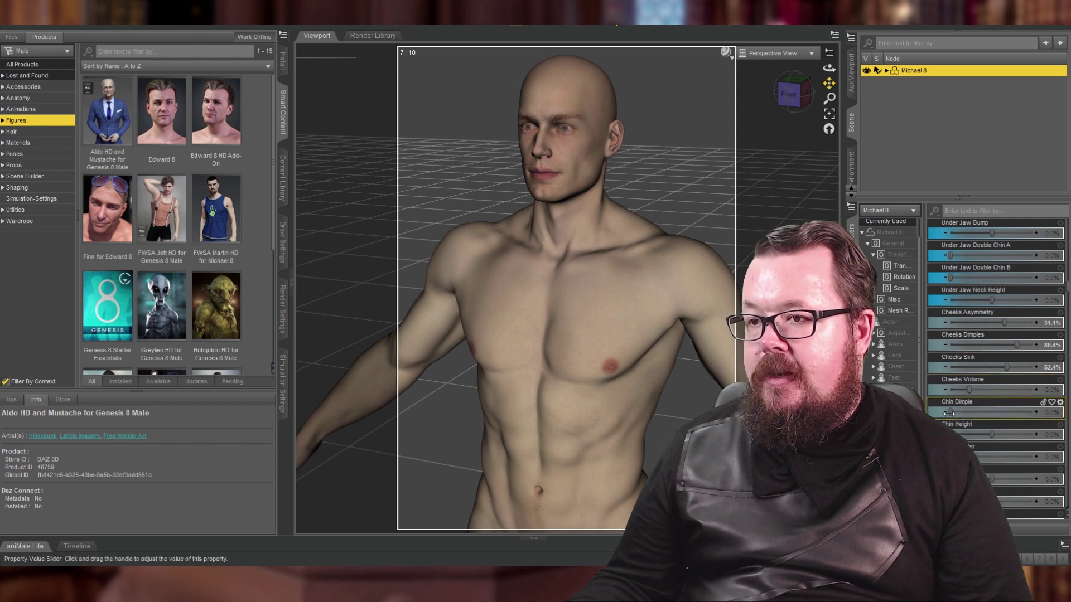
pyautogui.moveTo(948, 413); pyautogui.dragTo(983, 412)
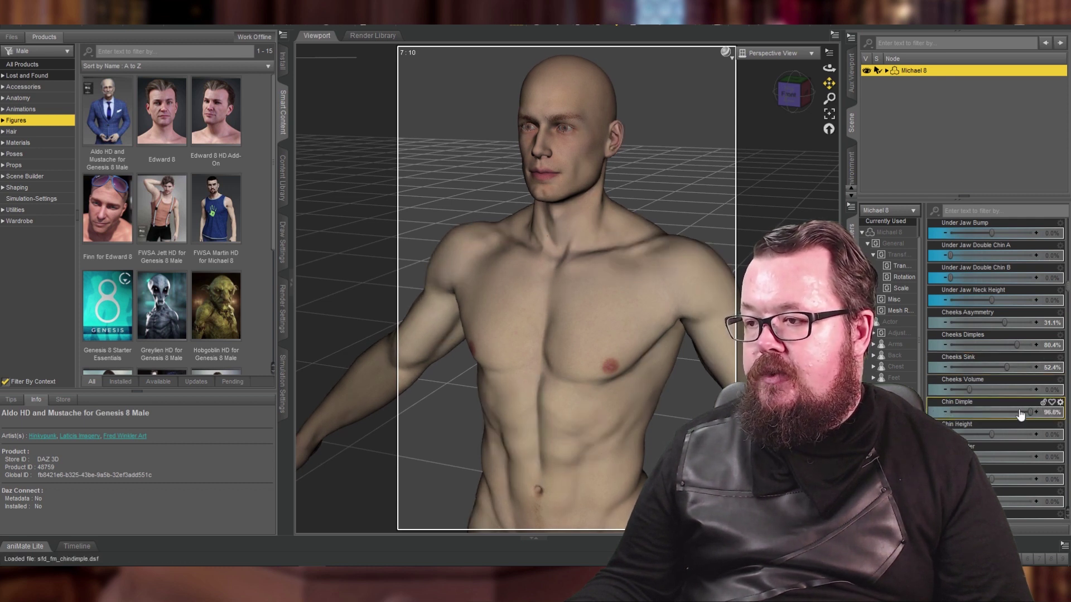
# Examine the jaw, eyelash, eye, lip, teeth, mouth and nose morphs available for Michael 8's head
pyautogui.scroll(-10, 991, 424)
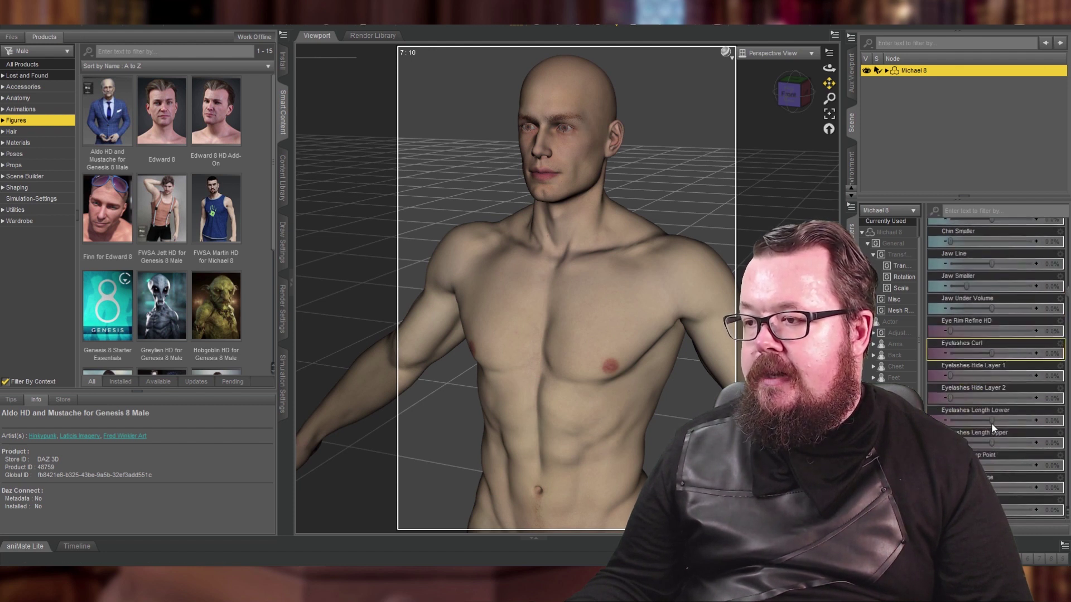
pyautogui.scroll(-10, 991, 423)
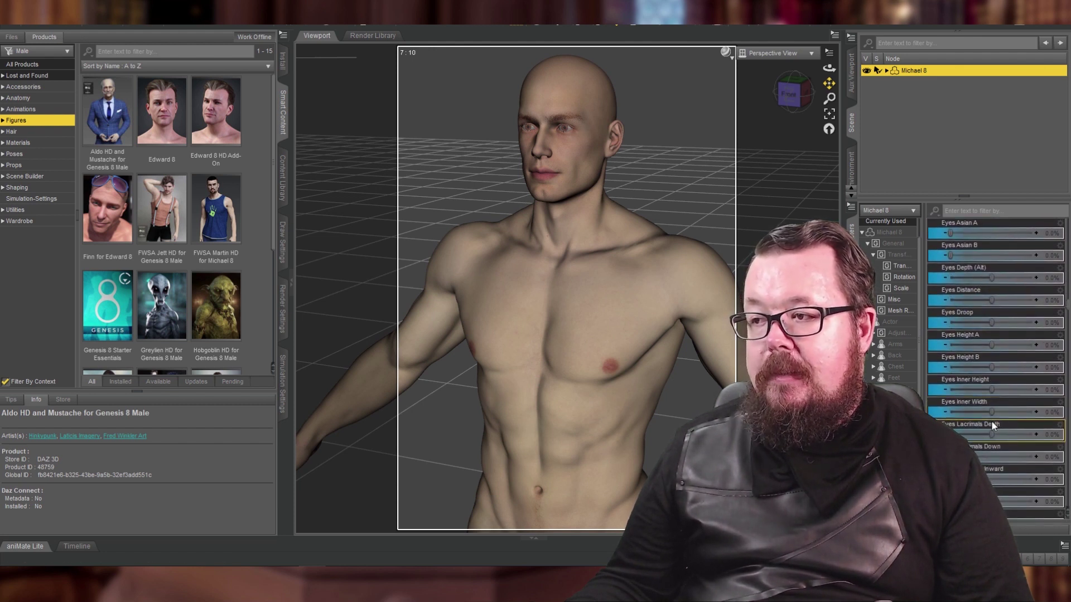
pyautogui.scroll(-10, 991, 423)
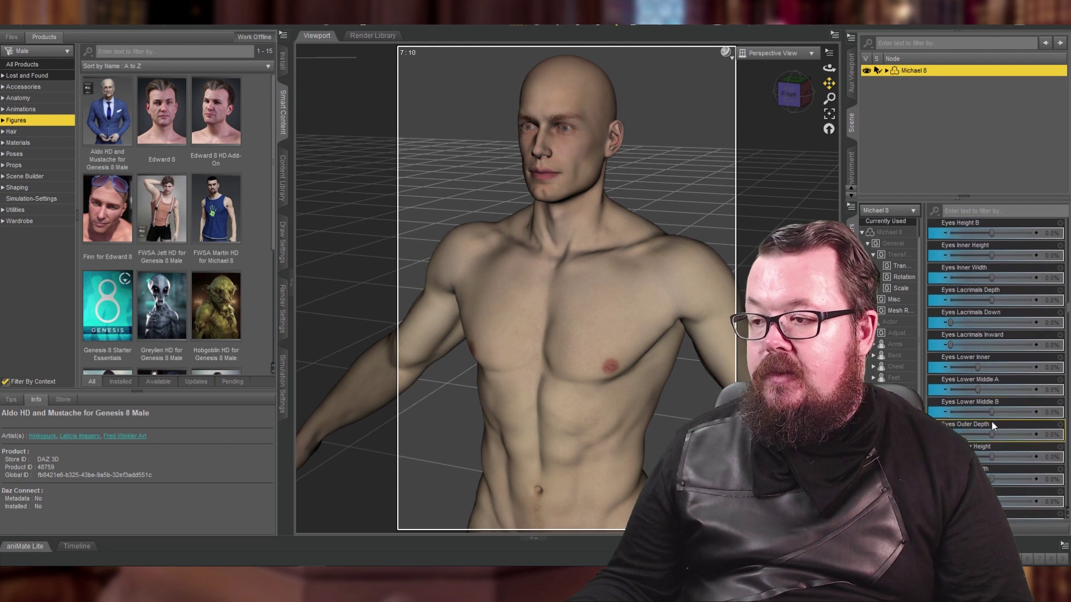
pyautogui.scroll(-7, 991, 422)
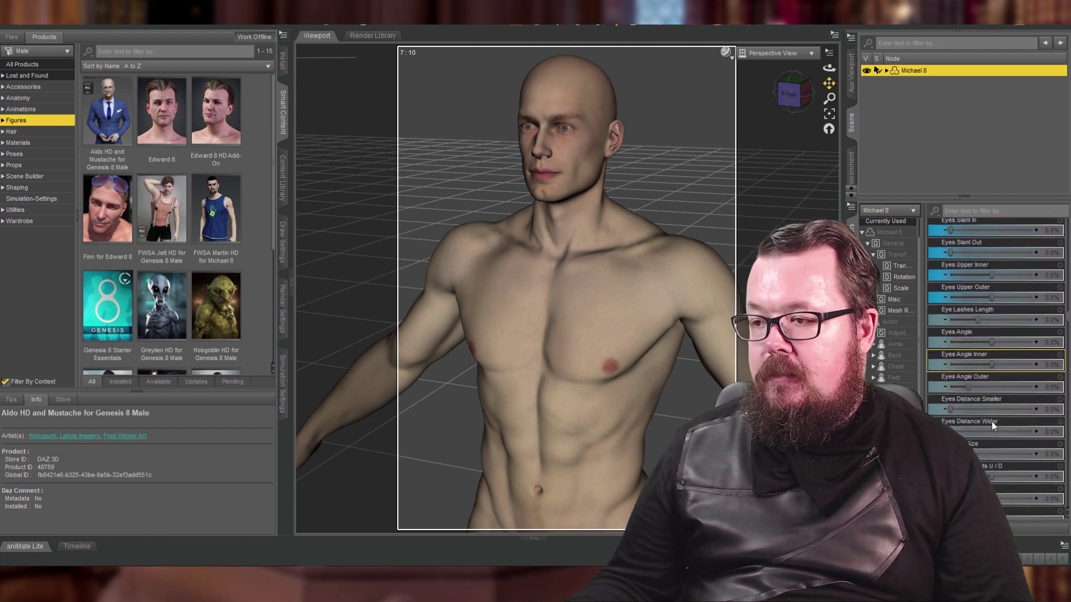
pyautogui.scroll(-10, 992, 421)
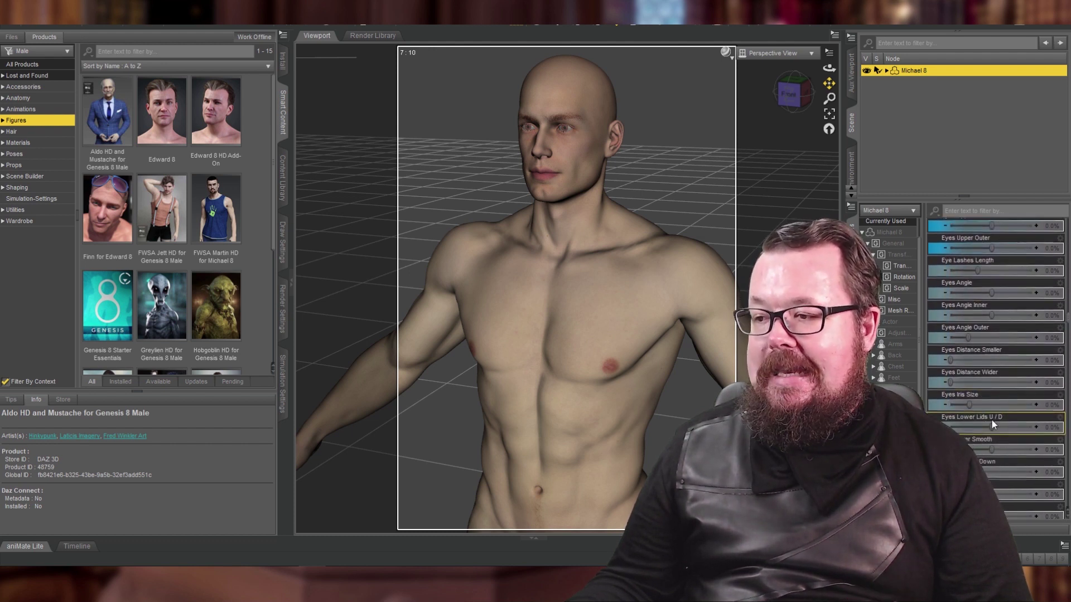
pyautogui.scroll(-4, 992, 414)
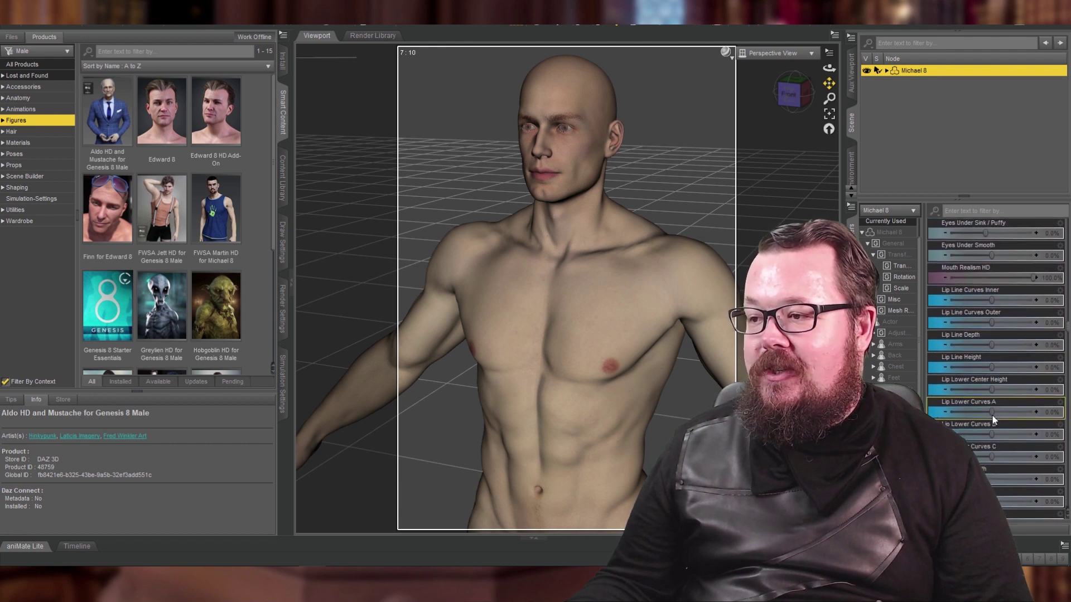
pyautogui.scroll(-20, 1019, 317)
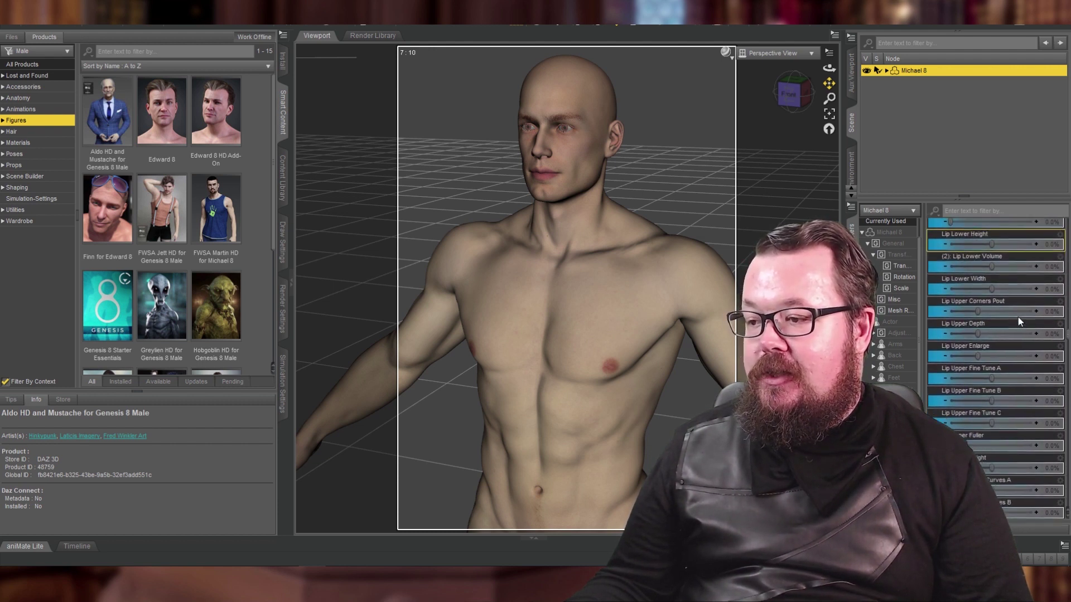
pyautogui.scroll(-20, 1018, 316)
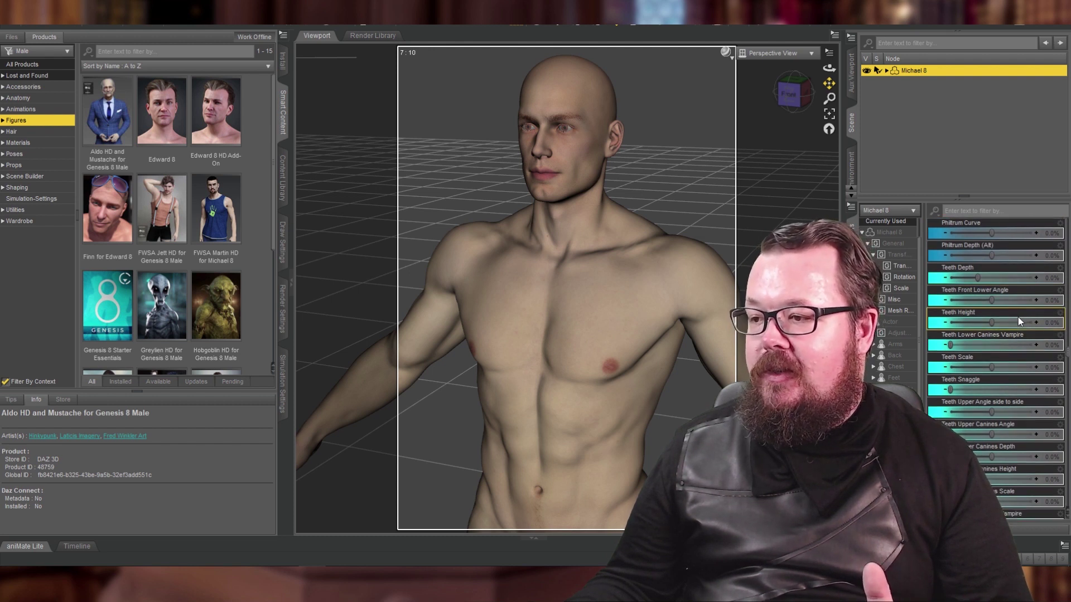
pyautogui.scroll(-12, 1019, 317)
pyautogui.scroll(-20, 1015, 319)
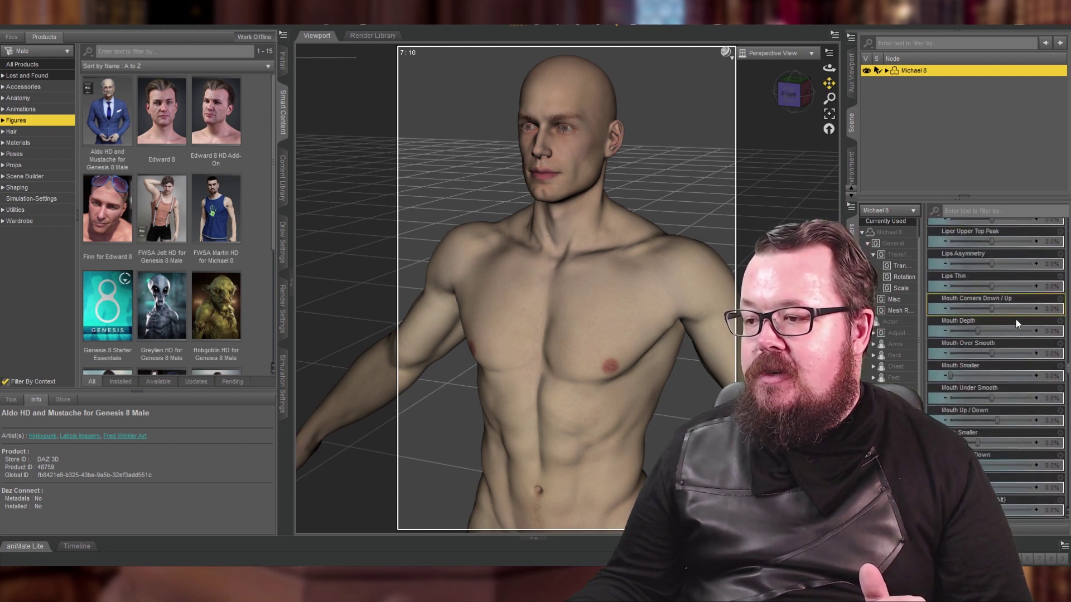
pyautogui.scroll(-20, 1015, 319)
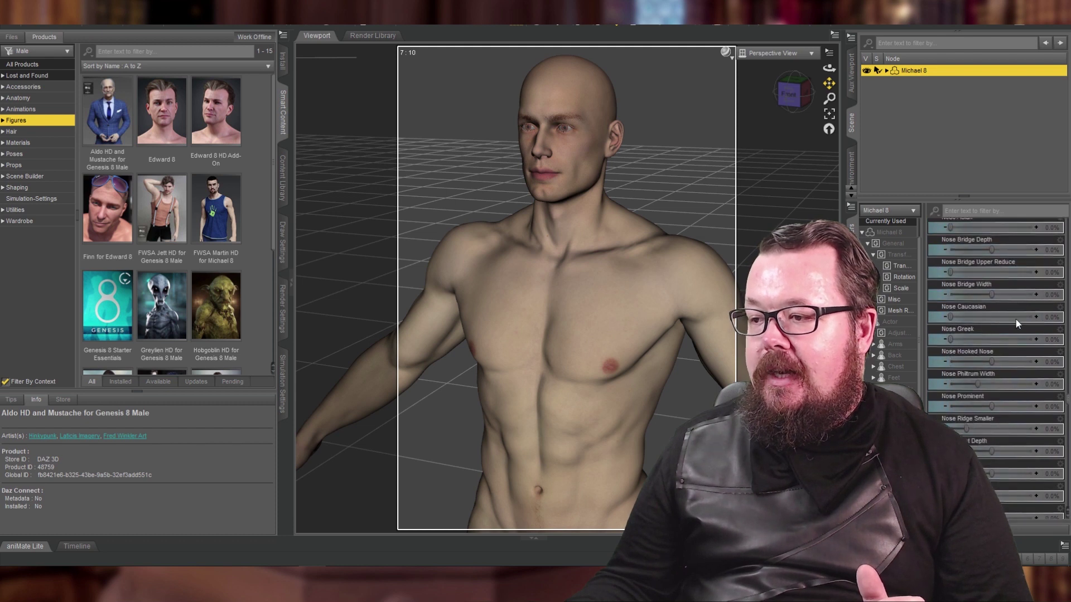
# Set Michael 8's Face Asymmetry morph to about -41.9% and Face Width to -50%
pyautogui.scroll(-20, 1016, 319)
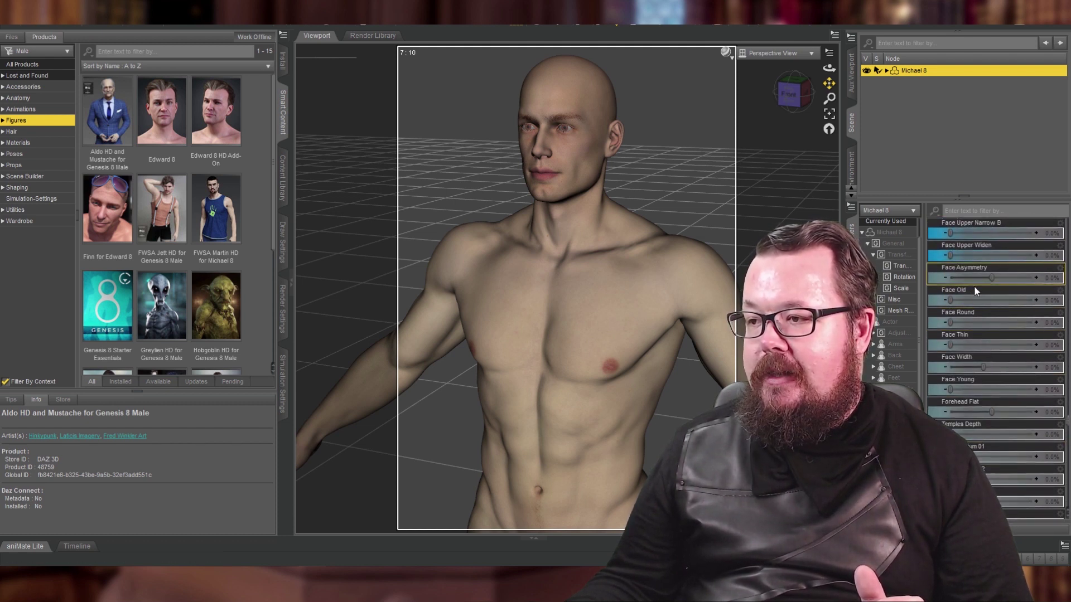
pyautogui.moveTo(991, 283); pyautogui.dragTo(976, 284)
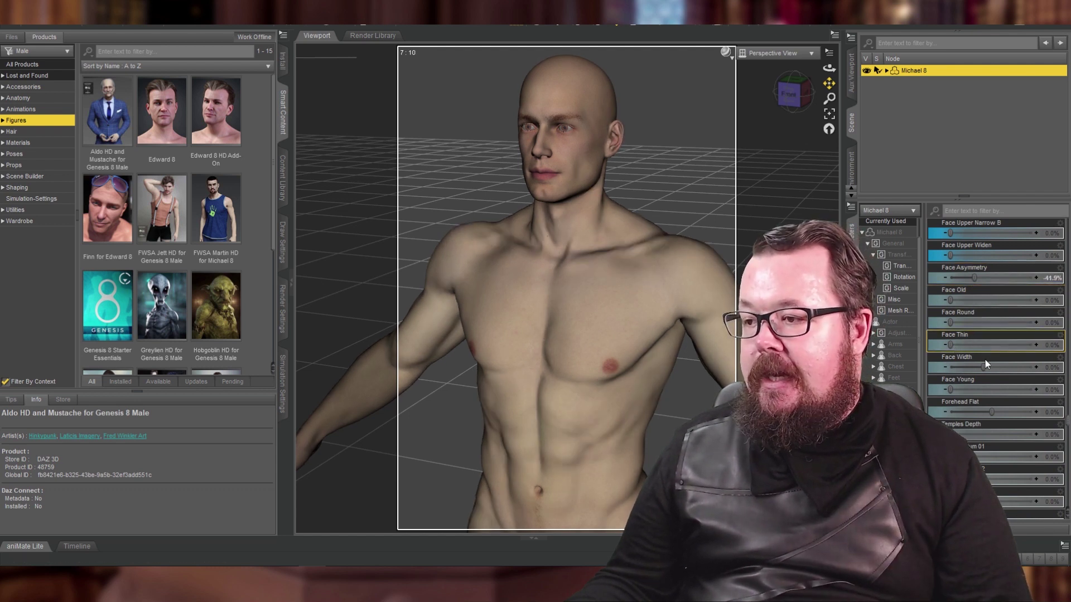
pyautogui.moveTo(985, 368); pyautogui.dragTo(933, 369)
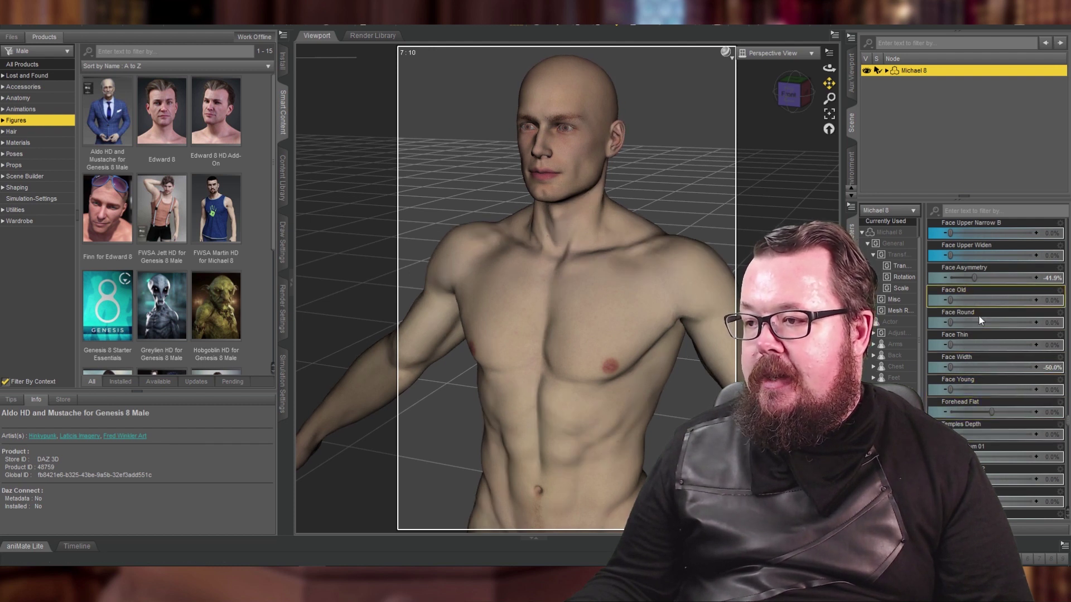
# Try the HFS Head 18 Dog morph among the fantasy head shapes on Michael 8
pyautogui.scroll(-10, 978, 314)
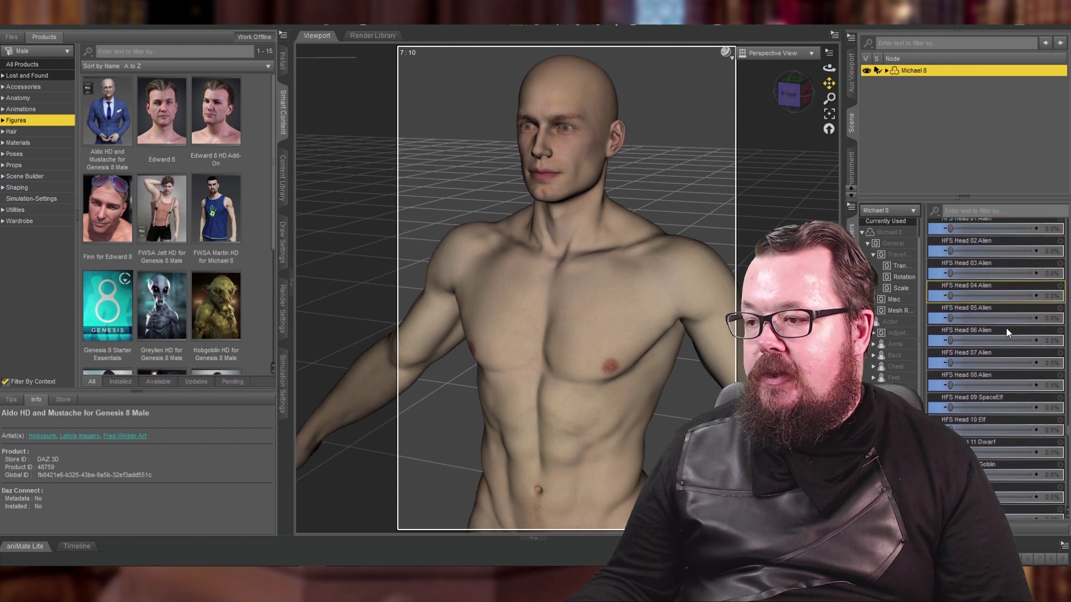
pyautogui.scroll(-5, 1007, 332)
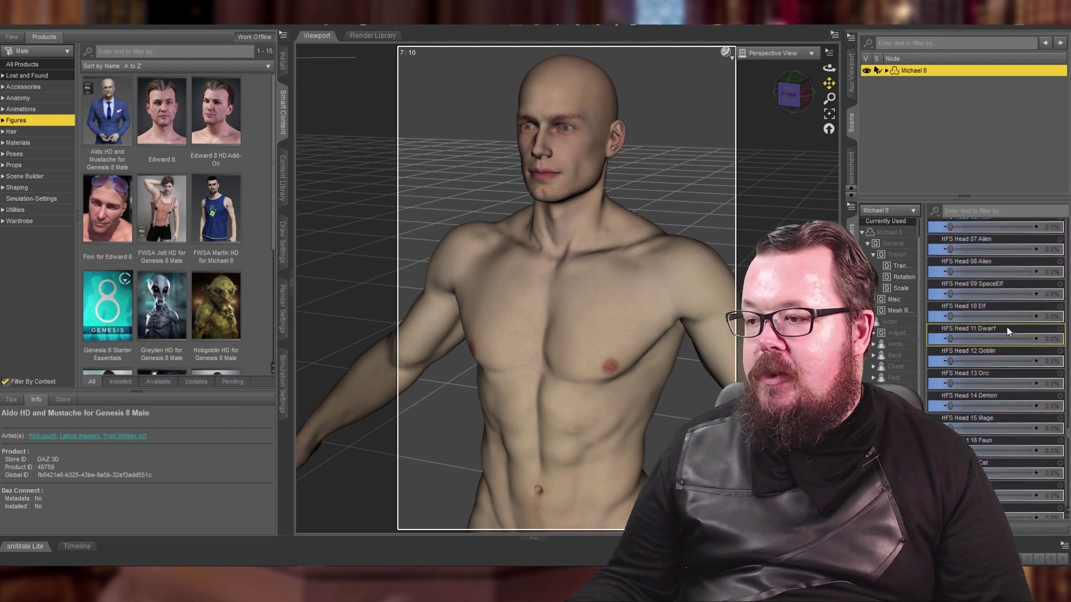
pyautogui.scroll(-2, 1007, 329)
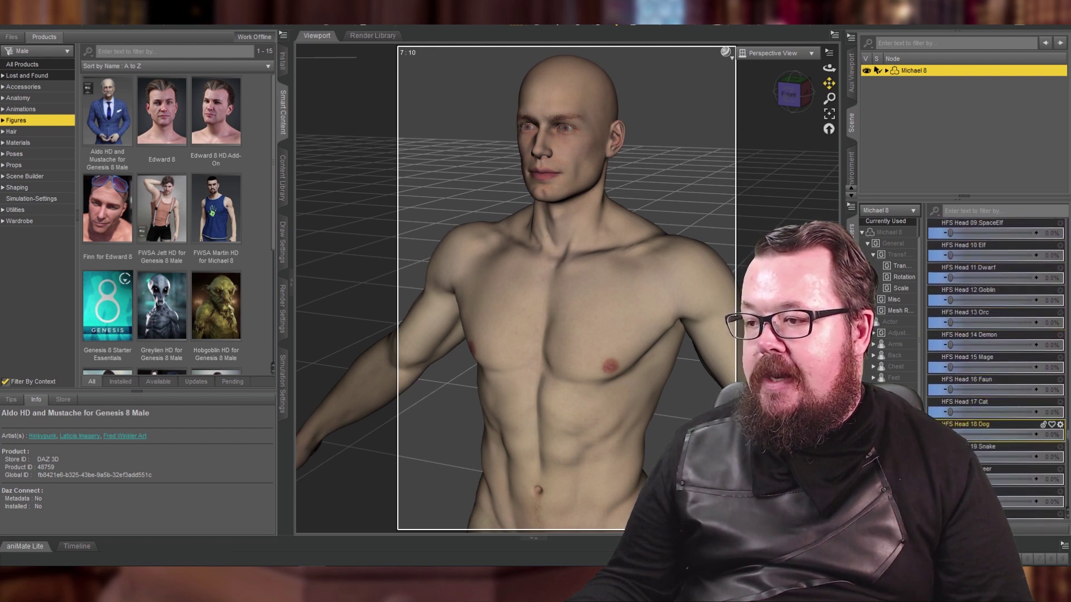
pyautogui.moveTo(950, 435)
pyautogui.mouseDown()
pyautogui.moveTo(1010, 435)
pyautogui.moveTo(948, 435)
pyautogui.mouseUp()
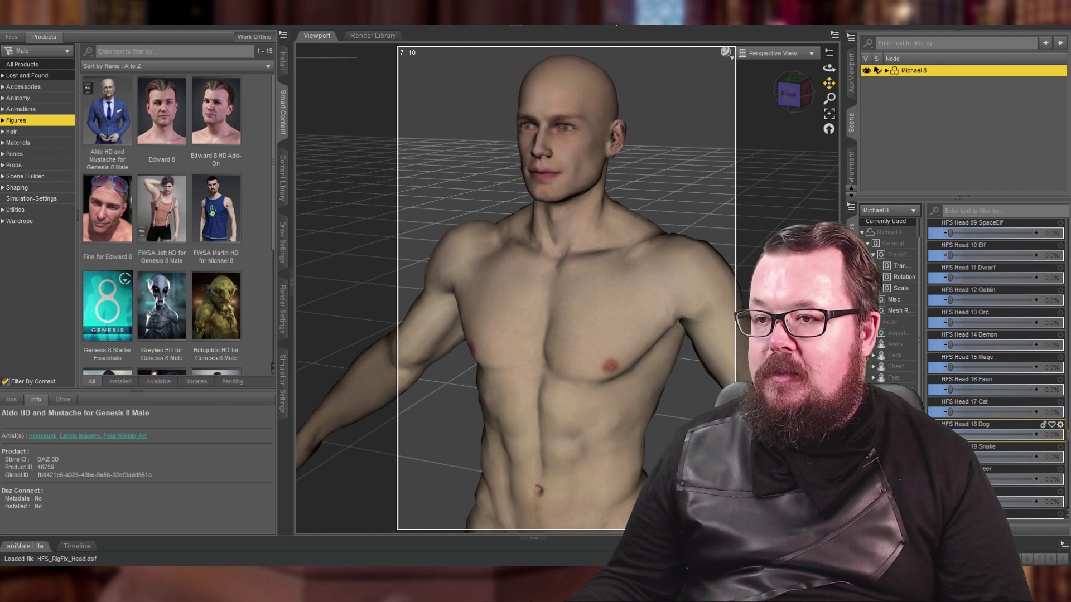
# Blend the Damien head shape into Michael 8 at about 77.7%
pyautogui.scroll(-6, 982, 413)
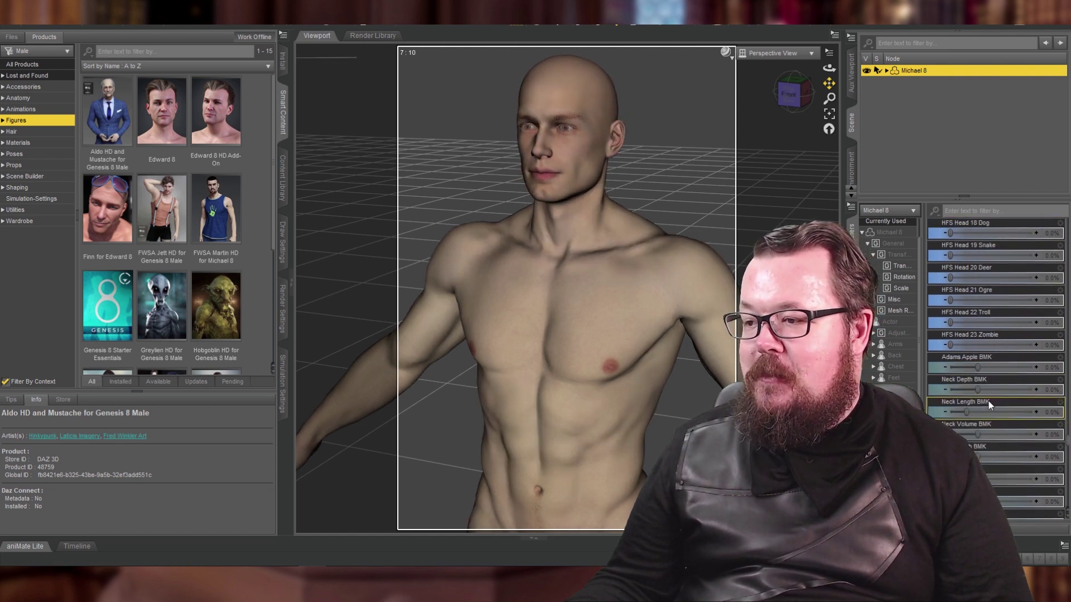
pyautogui.scroll(-3, 987, 401)
pyautogui.scroll(-6, 988, 400)
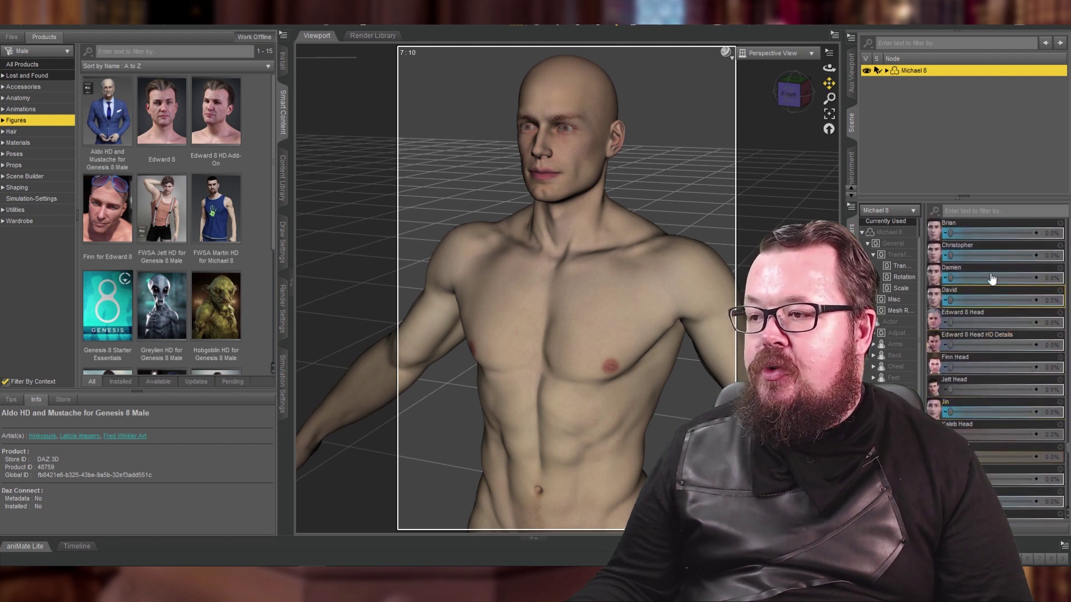
pyautogui.moveTo(951, 279); pyautogui.dragTo(1066, 290)
pyautogui.moveTo(944, 290); pyautogui.dragTo(1013, 291)
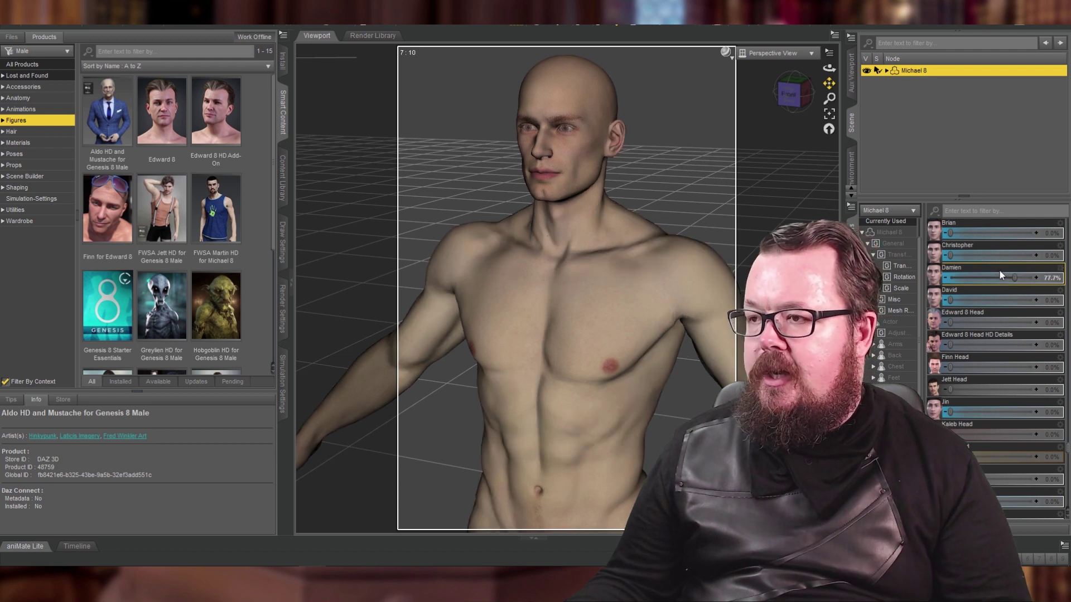
# Try the Brian head shape at 100% and the Jett Head morph, resetting both to 0%
pyautogui.moveTo(952, 233); pyautogui.dragTo(1001, 236)
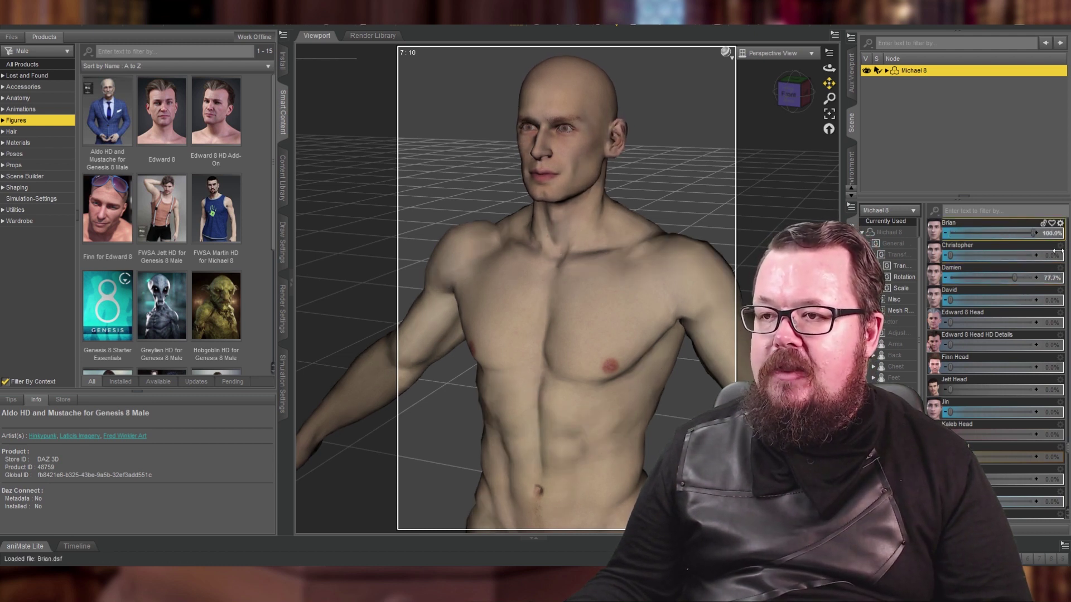
pyautogui.moveTo(1057, 251); pyautogui.dragTo(944, 254)
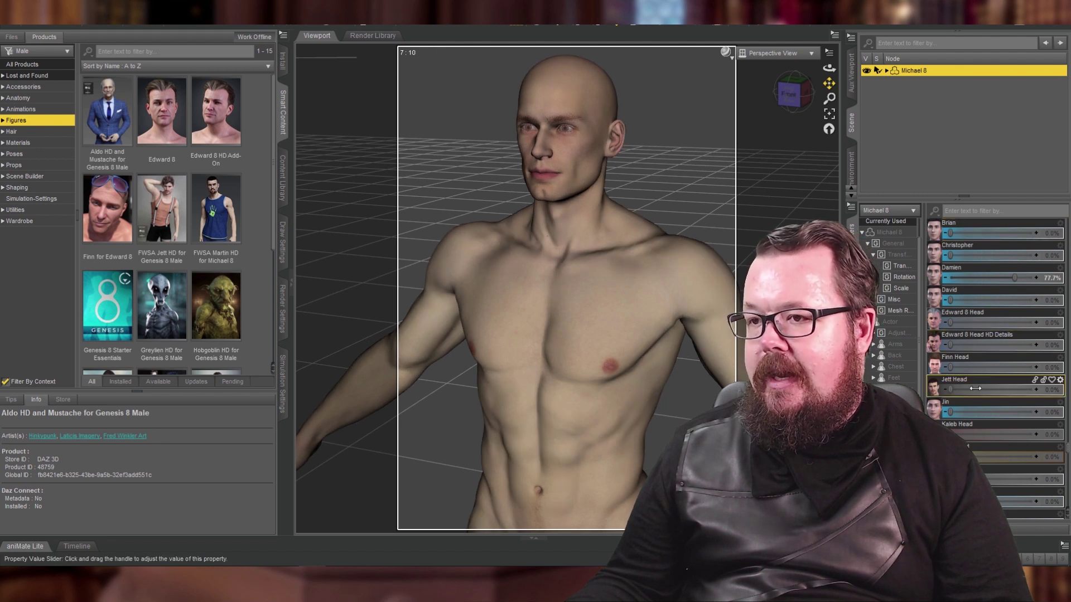
pyautogui.moveTo(975, 389); pyautogui.dragTo(943, 381)
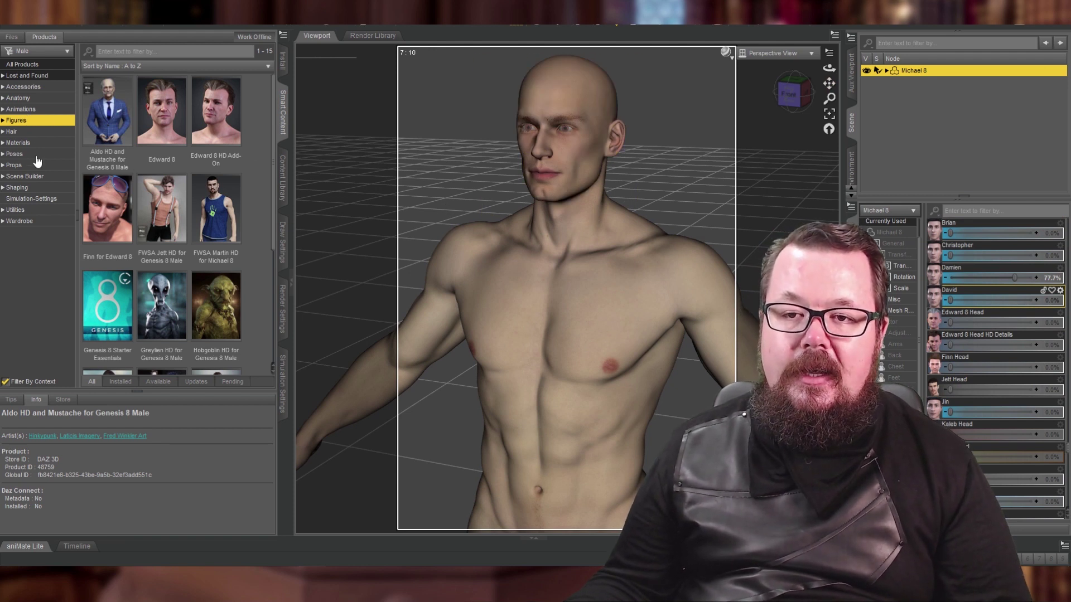
# Frame Michael 8's head and apply the MDL version of the Edward 8 All Maps material to the figure
pyautogui.click(21, 143)
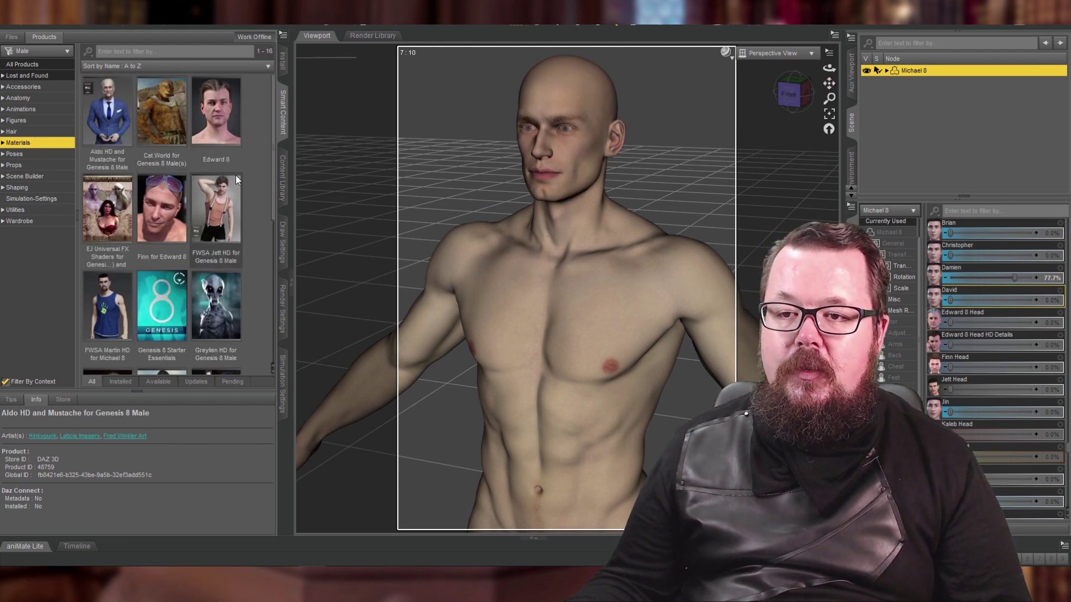
pyautogui.scroll(-5, 256, 165)
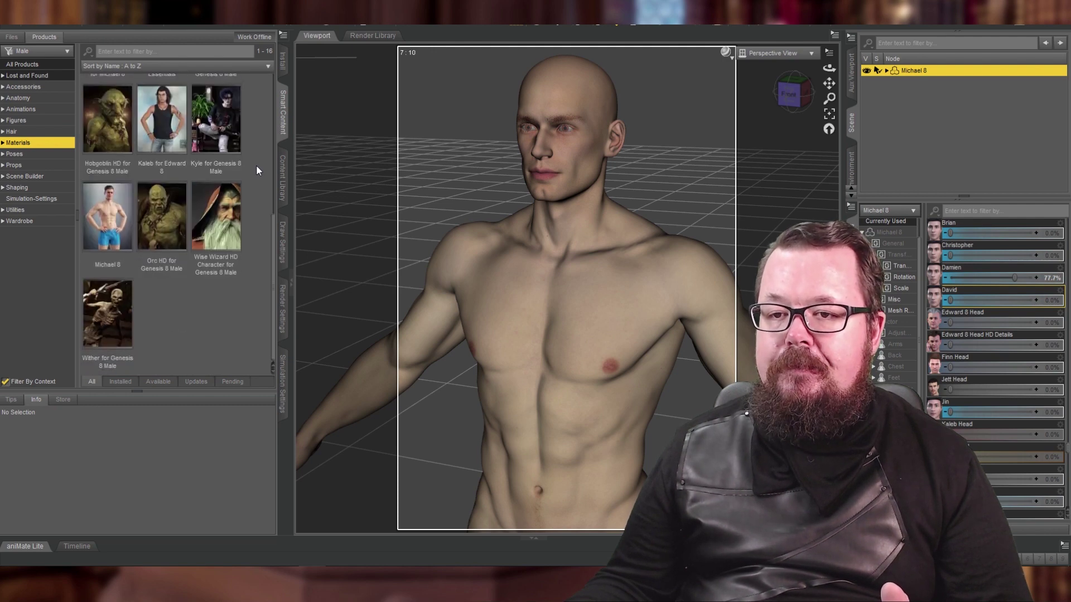
pyautogui.scroll(5, 256, 165)
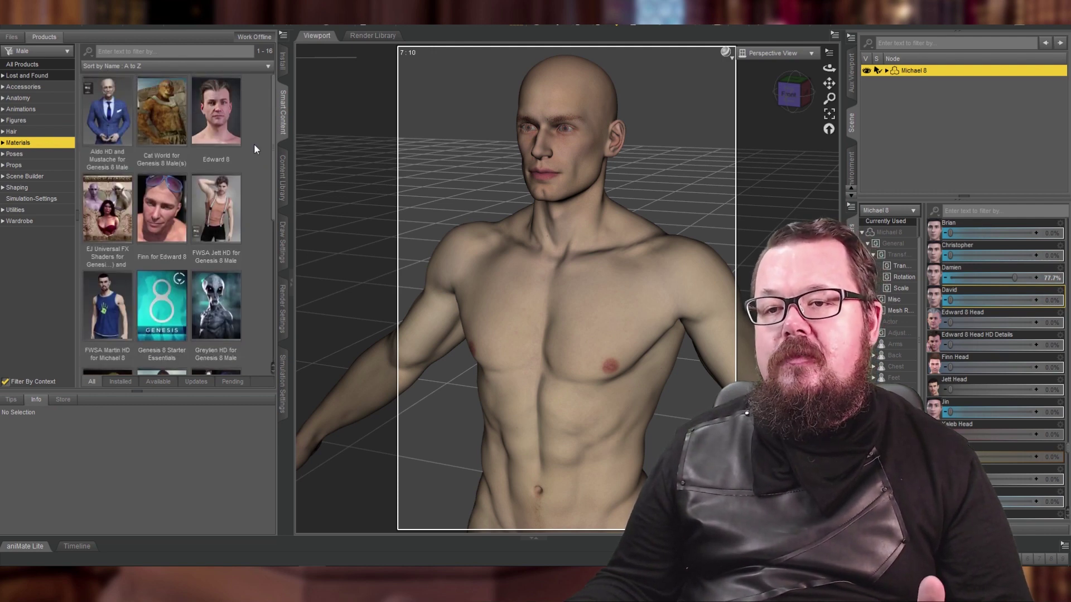
pyautogui.moveTo(829, 83); pyautogui.dragTo(837, 153)
pyautogui.scroll(3, 668, 152)
pyautogui.scroll(3, 669, 153)
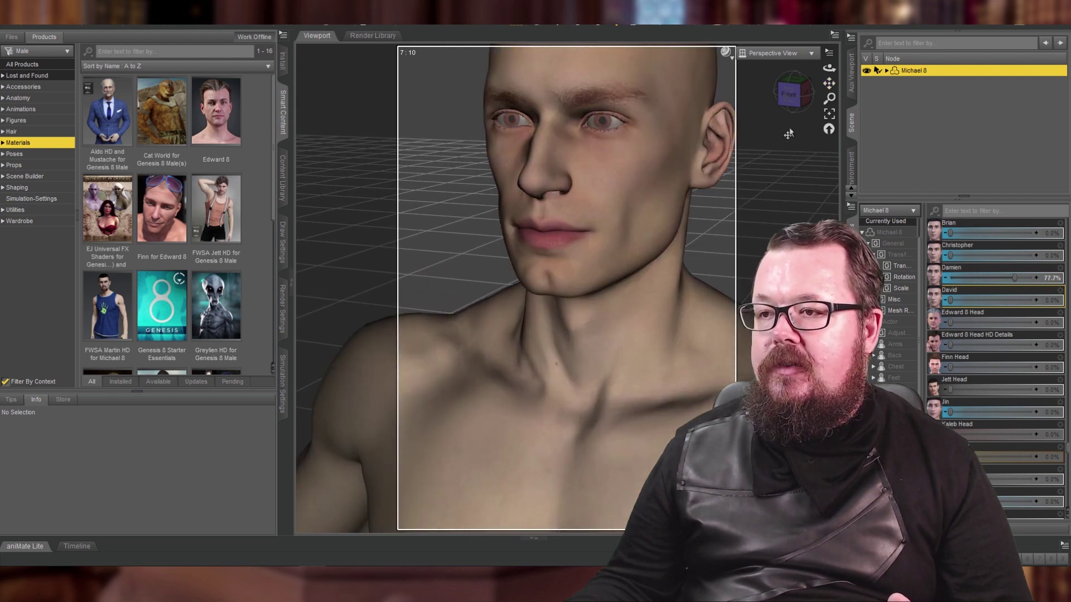
pyautogui.moveTo(829, 84); pyautogui.dragTo(814, 190)
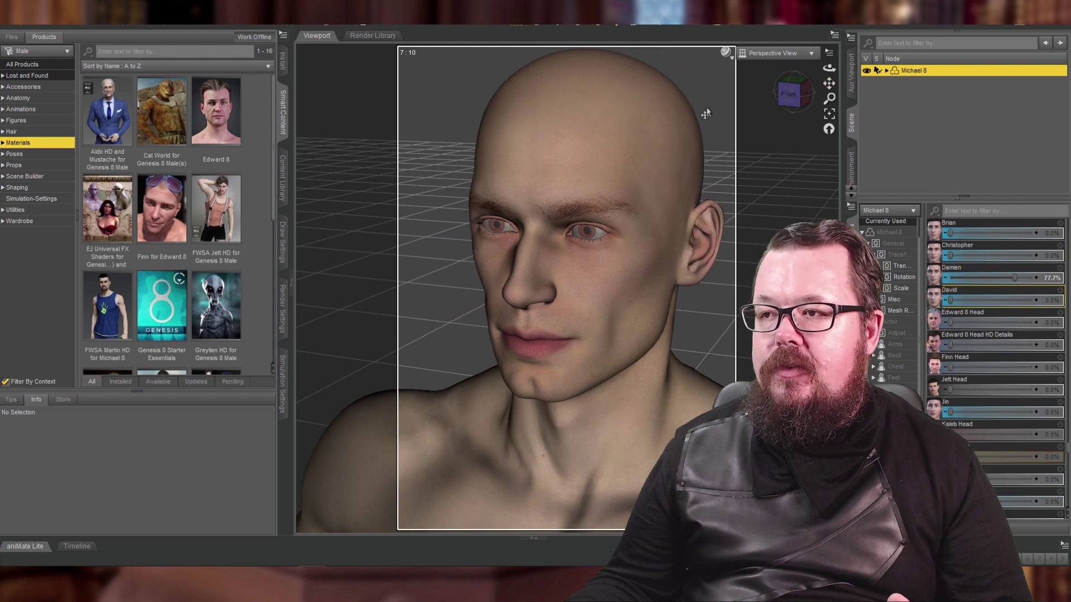
pyautogui.moveTo(839, 69); pyautogui.dragTo(729, 112)
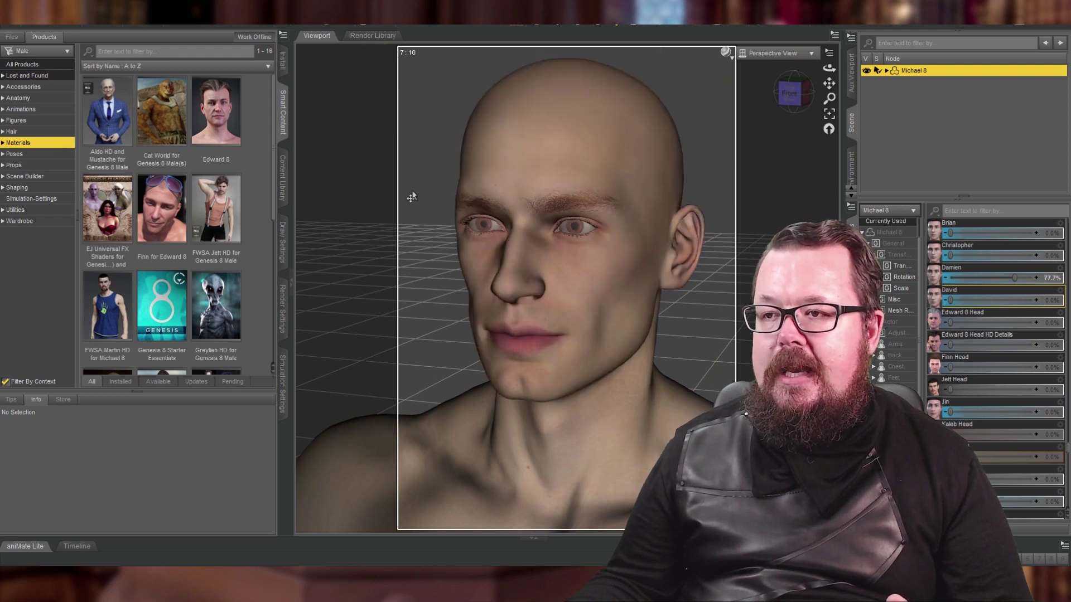
pyautogui.doubleClick(209, 105)
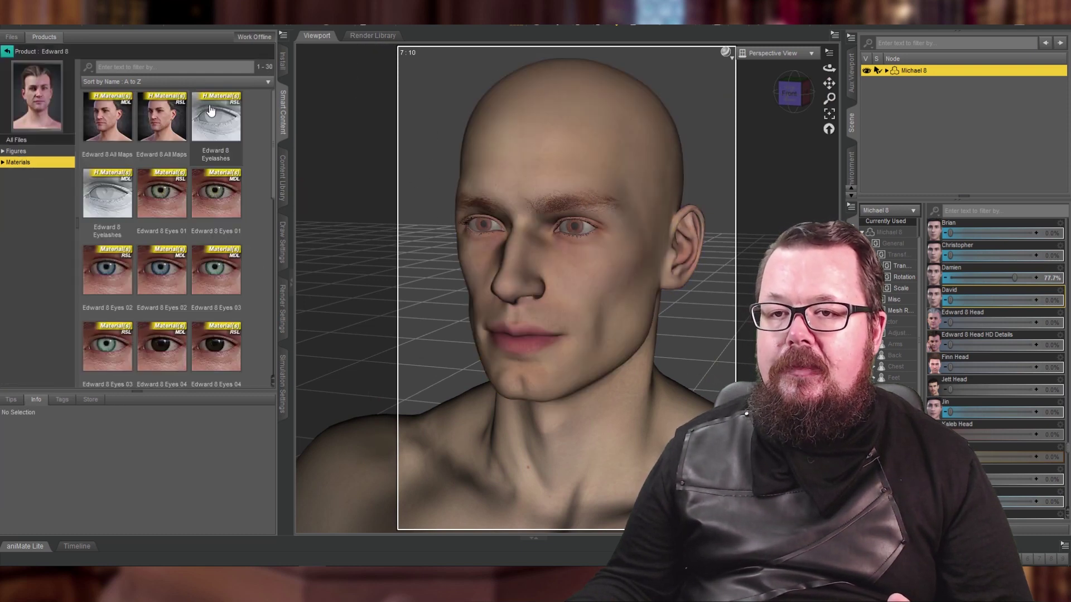
pyautogui.doubleClick(118, 123)
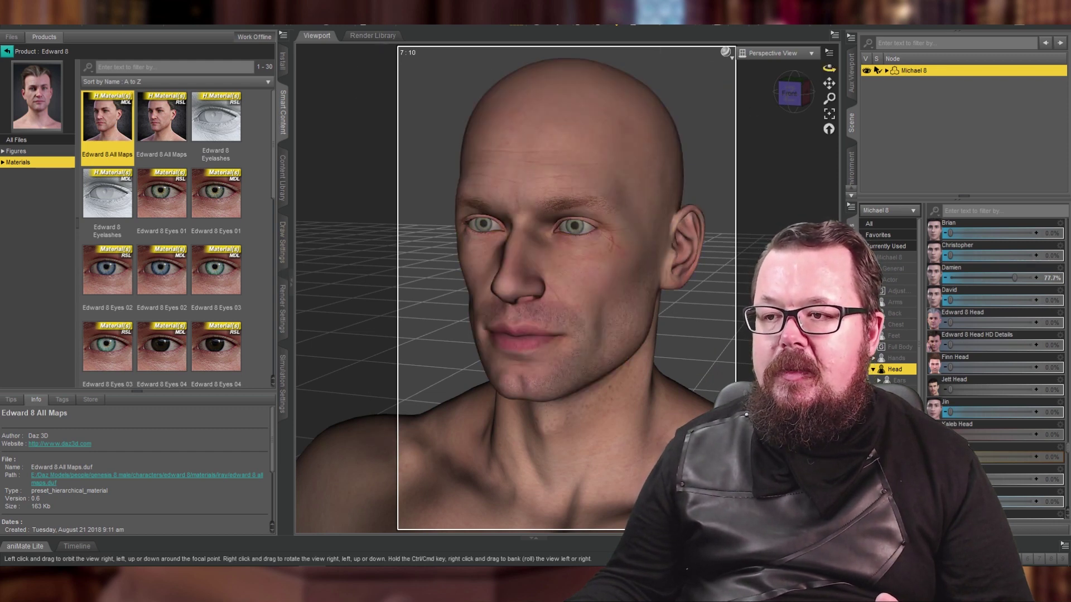
# Apply the MDL version of the Edward 8 Eyes 04 material to Michael 8 and browse the remaining Edward 8 materials
pyautogui.moveTo(829, 68)
pyautogui.mouseDown()
pyautogui.moveTo(882, 66)
pyautogui.moveTo(823, 68)
pyautogui.mouseUp()
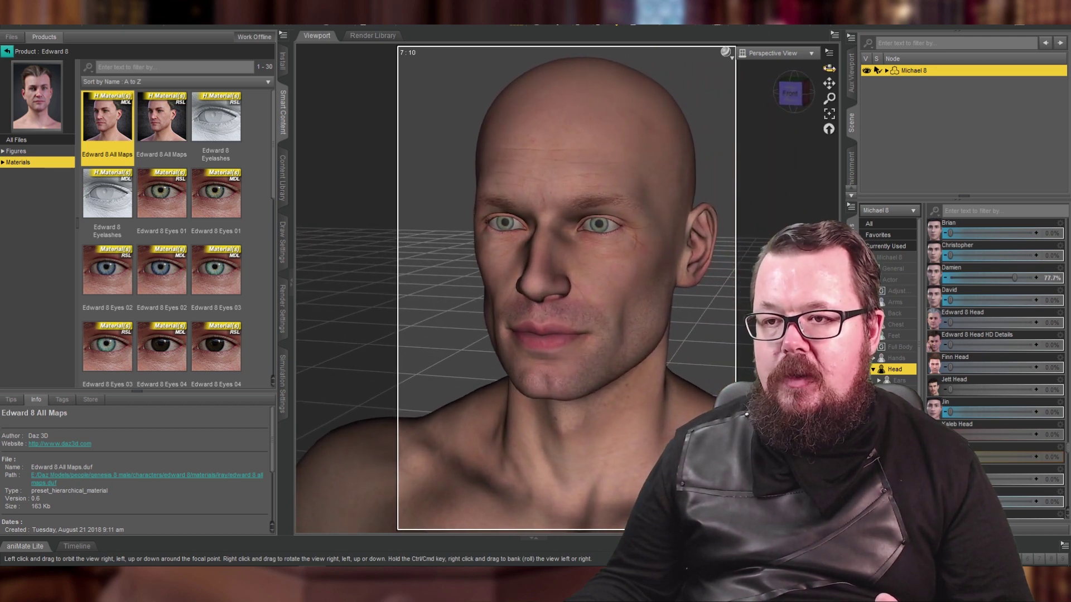
pyautogui.click(165, 349)
pyautogui.scroll(-3, 164, 349)
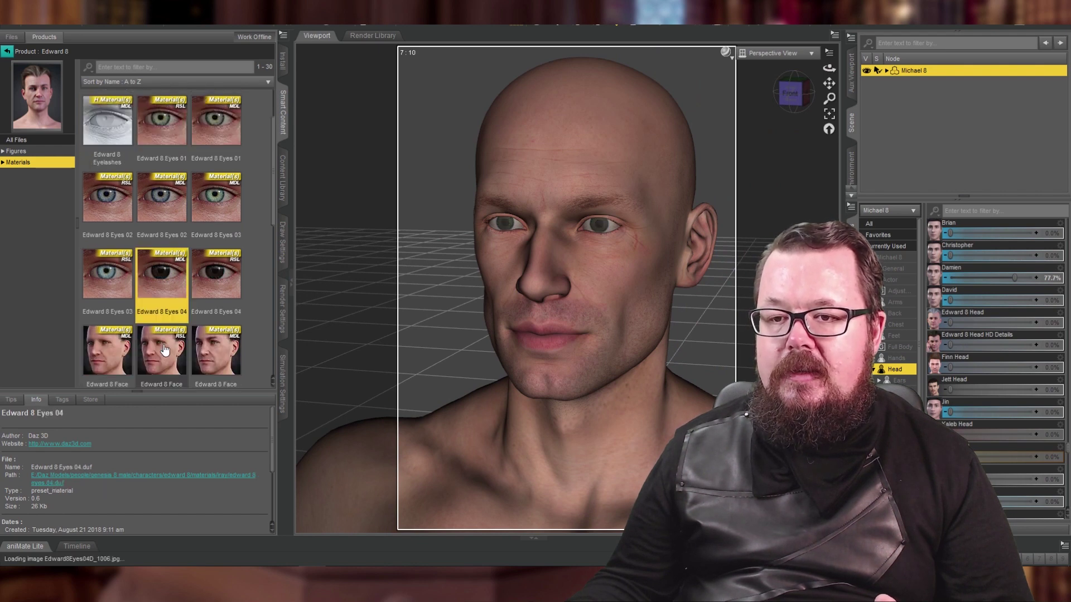
pyautogui.scroll(-3, 248, 226)
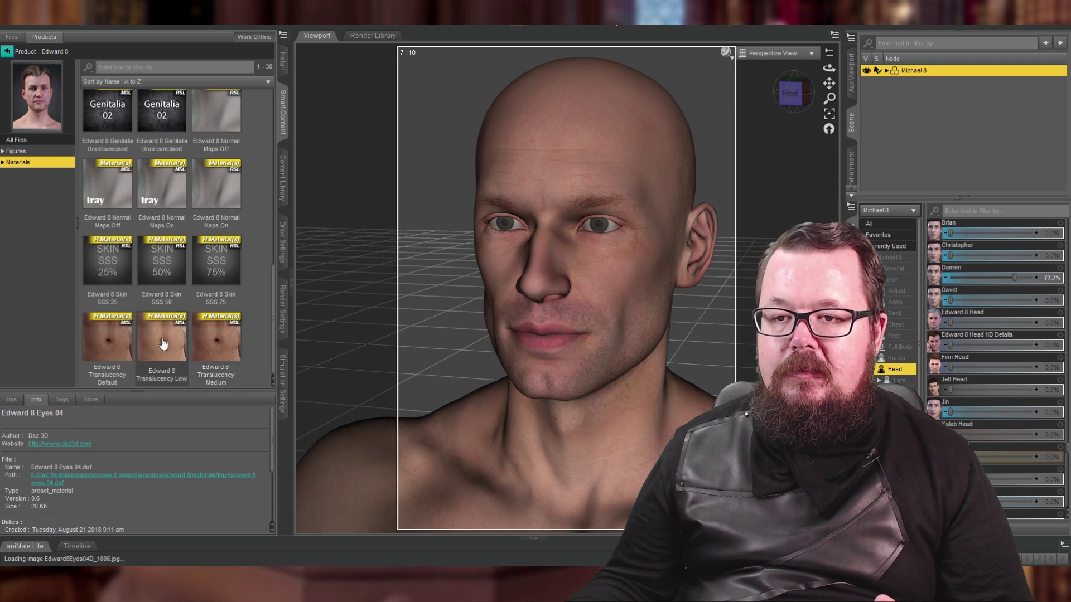
pyautogui.scroll(5, 248, 257)
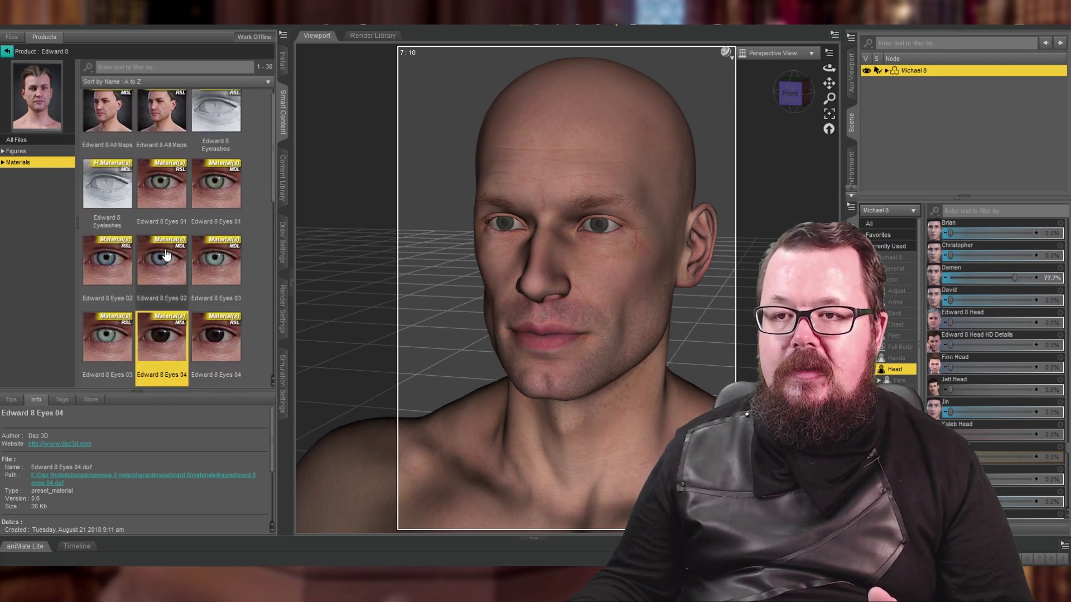
# Return to the product list, view Michael 8's upper body and browse the wardrobe outfits available for him
pyautogui.click(8, 52)
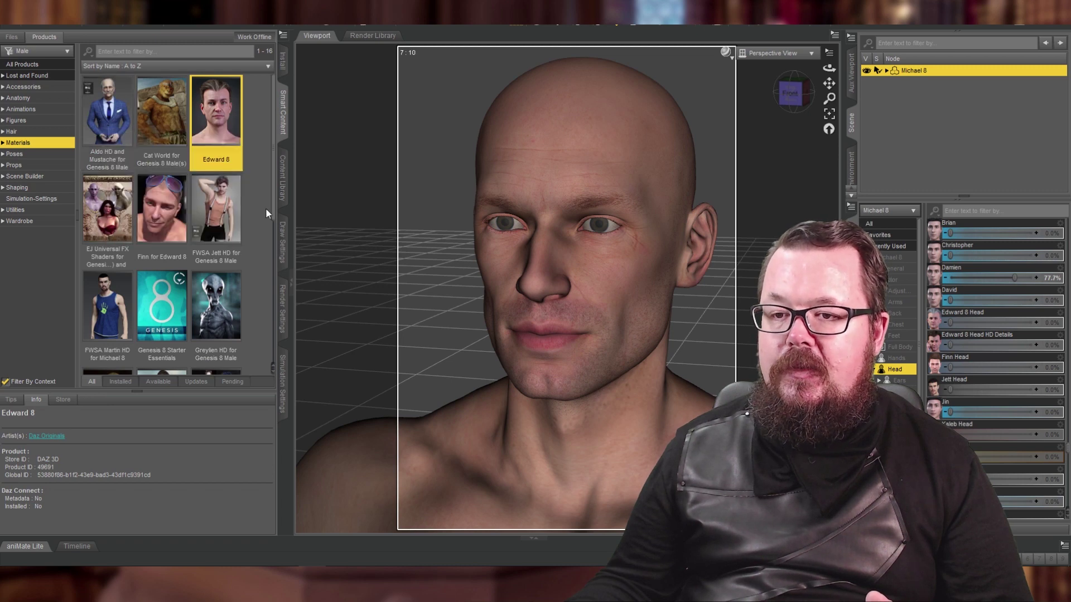
pyautogui.moveTo(235, 199)
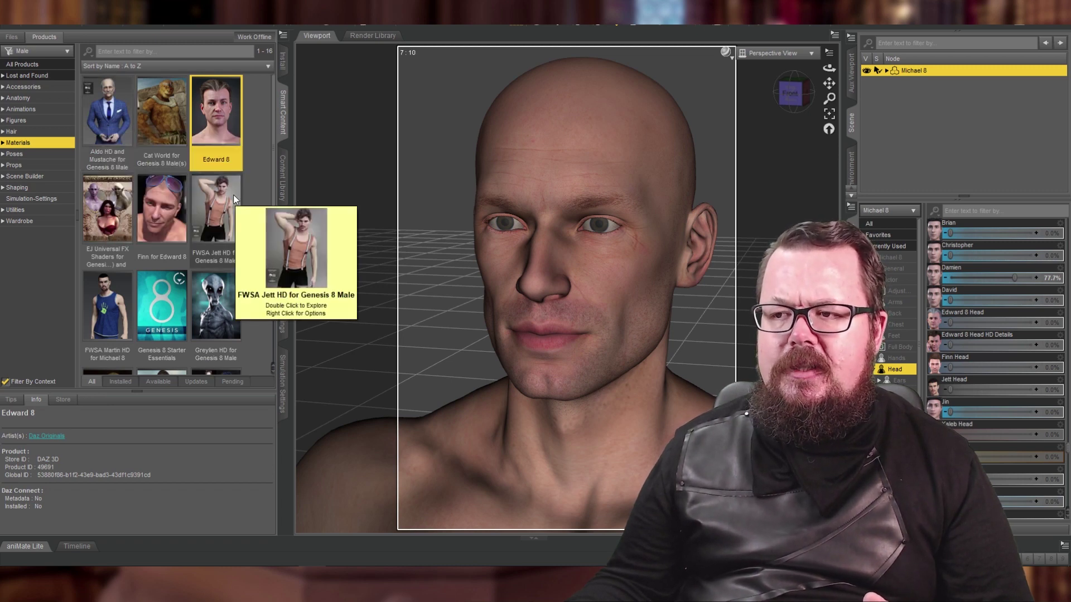
pyautogui.scroll(-5, 694, 209)
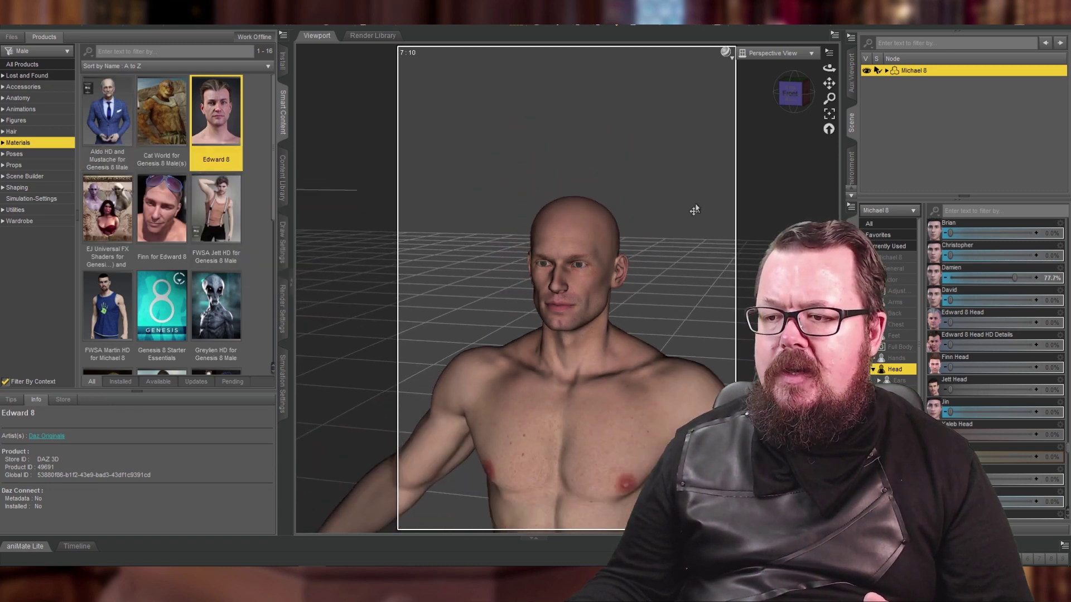
pyautogui.moveTo(829, 83); pyautogui.dragTo(809, 12)
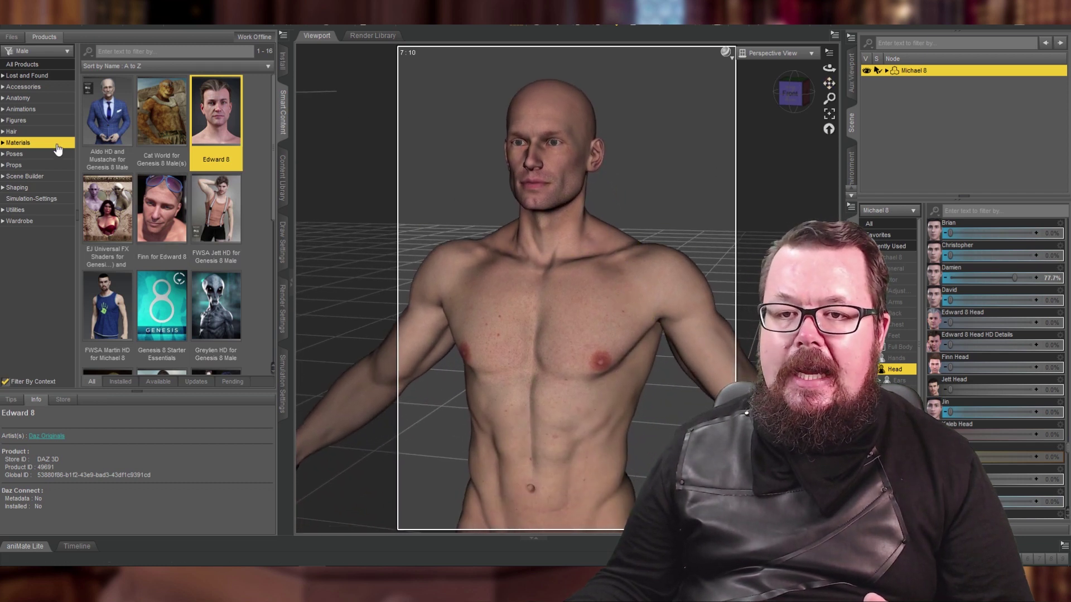
pyautogui.click(19, 221)
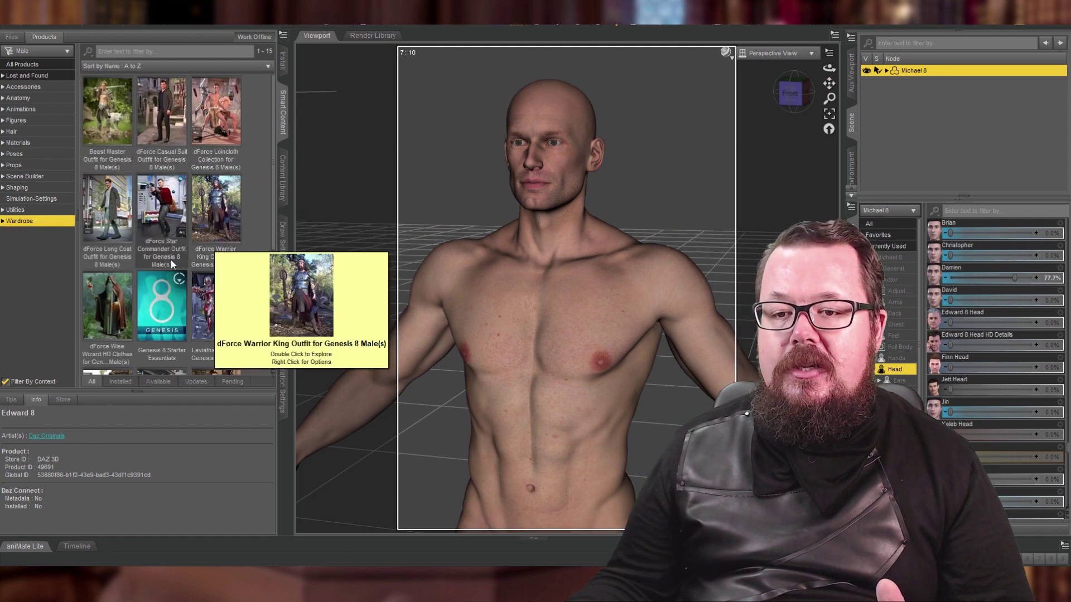
pyautogui.moveTo(237, 302)
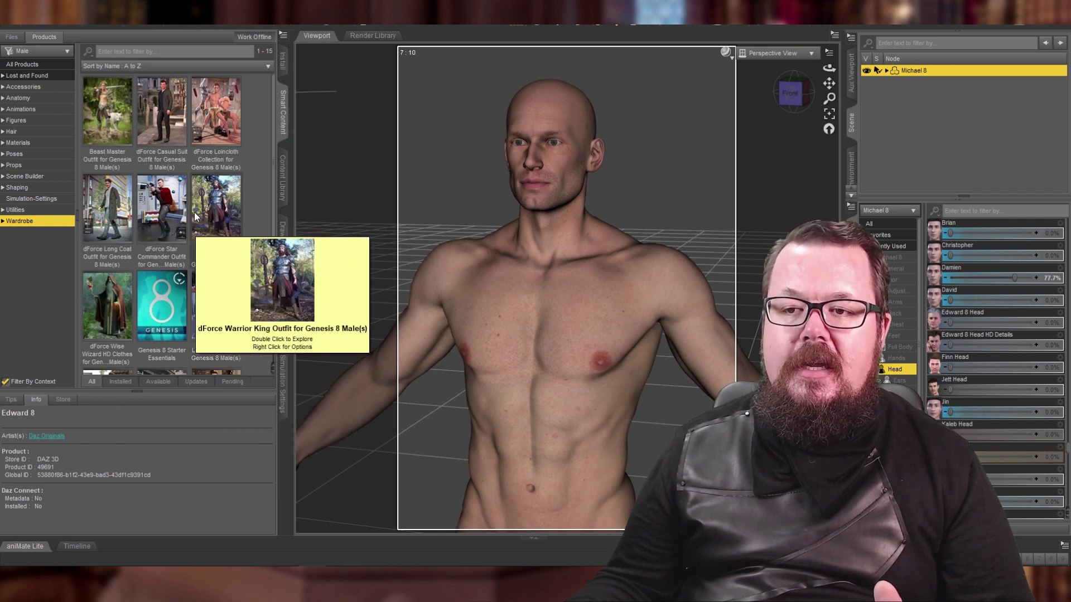
pyautogui.moveTo(127, 130)
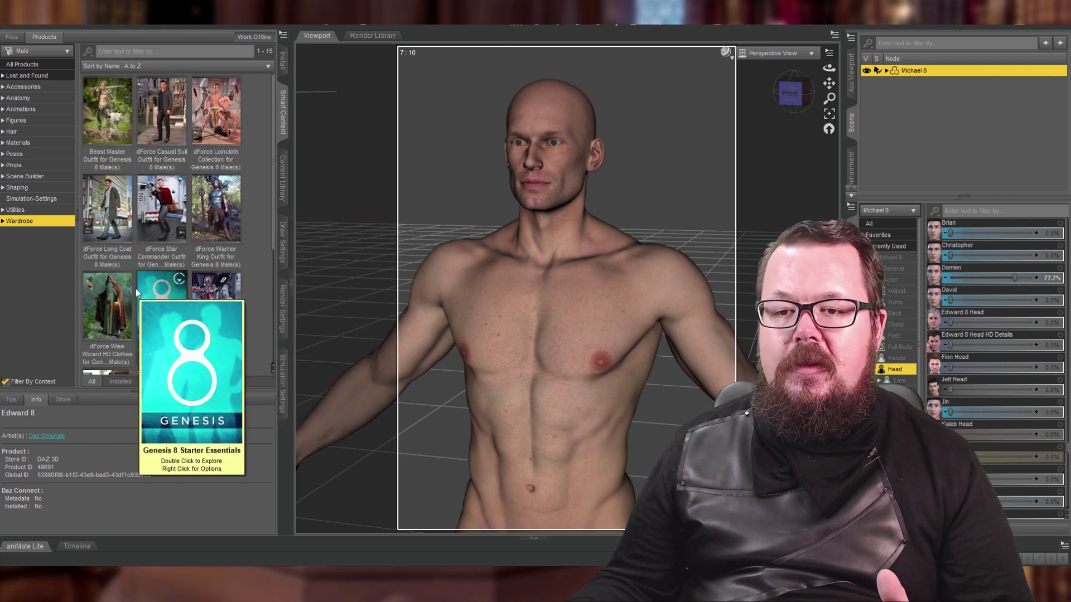
pyautogui.scroll(-5, 136, 289)
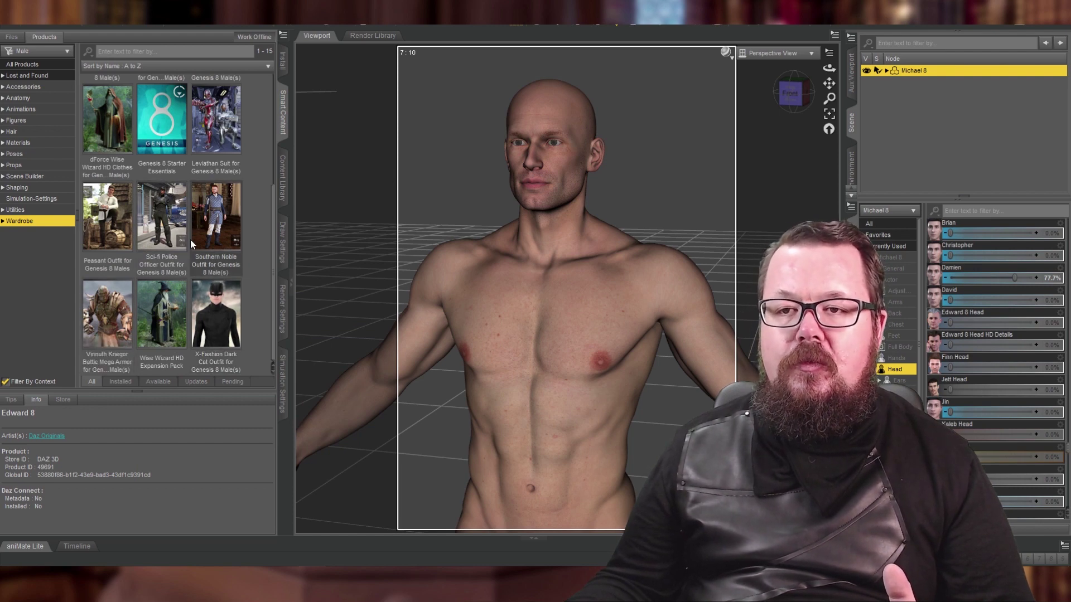
pyautogui.scroll(5, 189, 240)
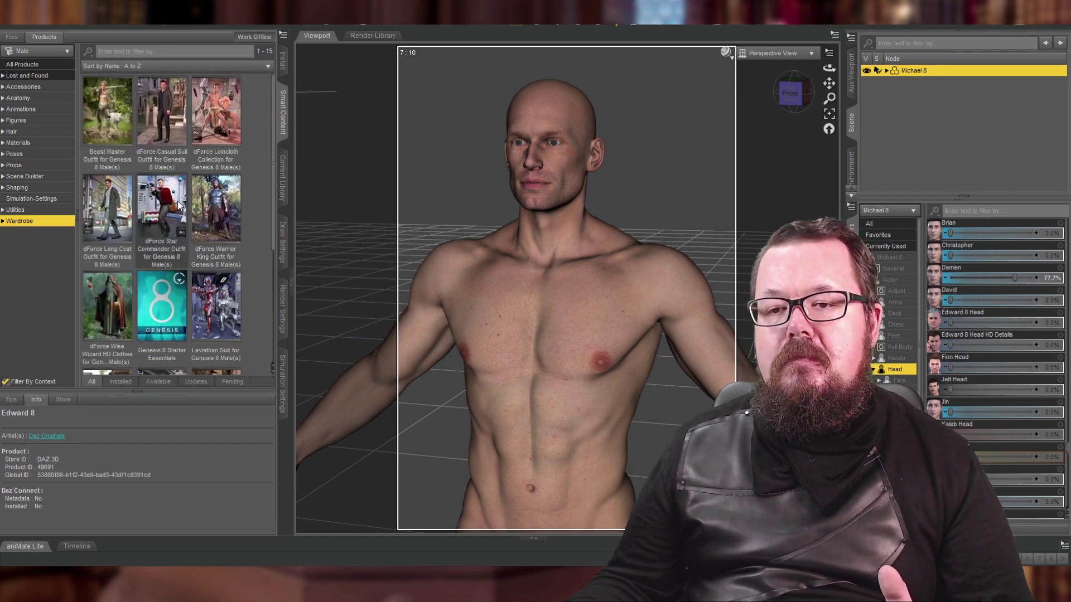
pyautogui.moveTo(178, 200)
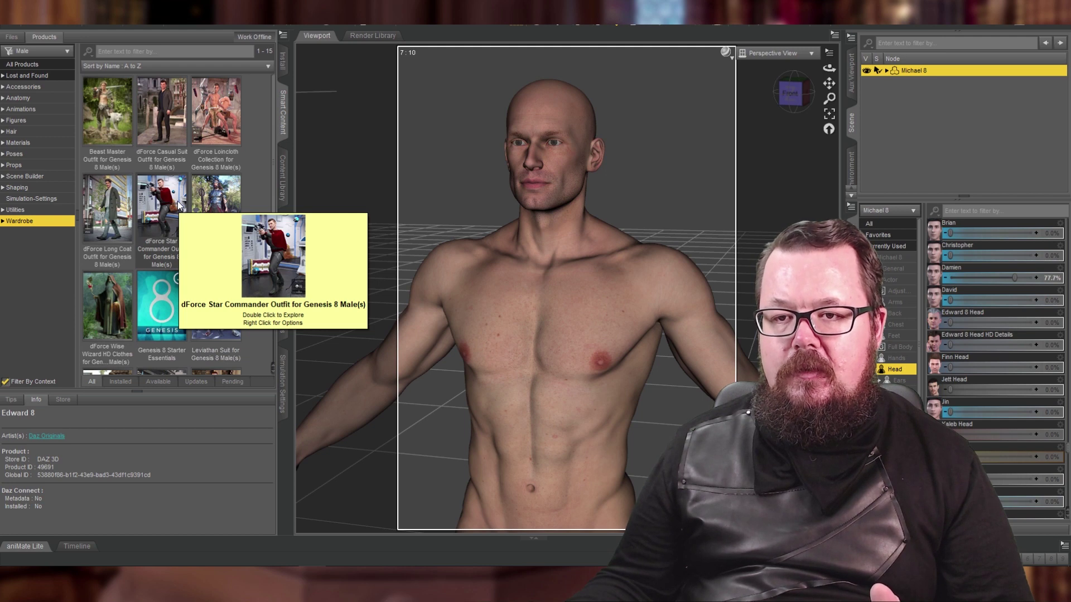
pyautogui.scroll(-3, 177, 201)
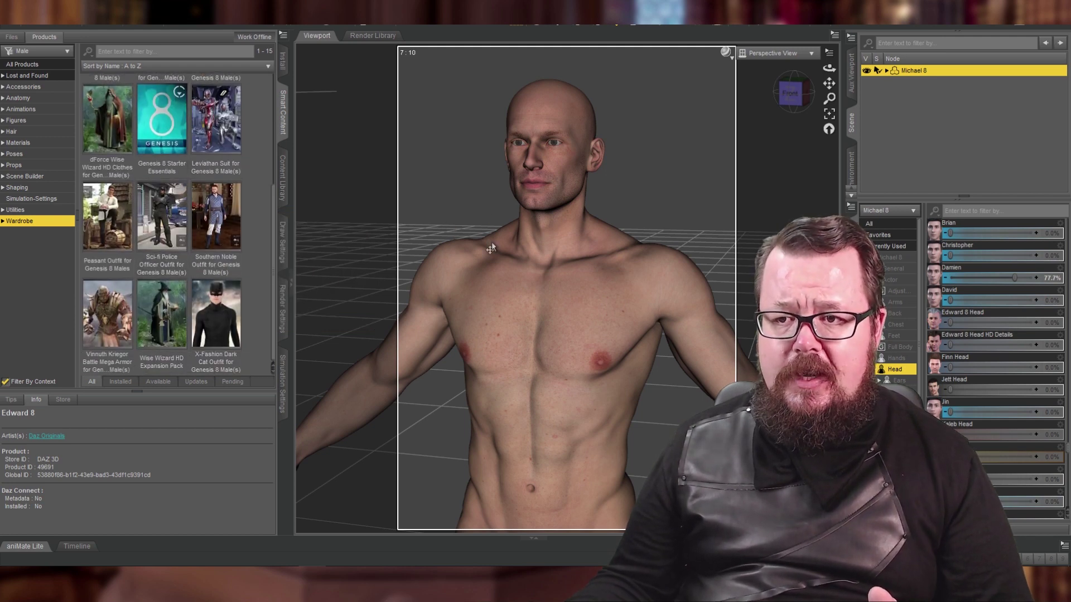
# Load the BKC_Vin Underwear from the Vinnuth Kriegor Battle Mega Armor product onto Michael 8 and bring his hips into view
pyautogui.click(119, 313)
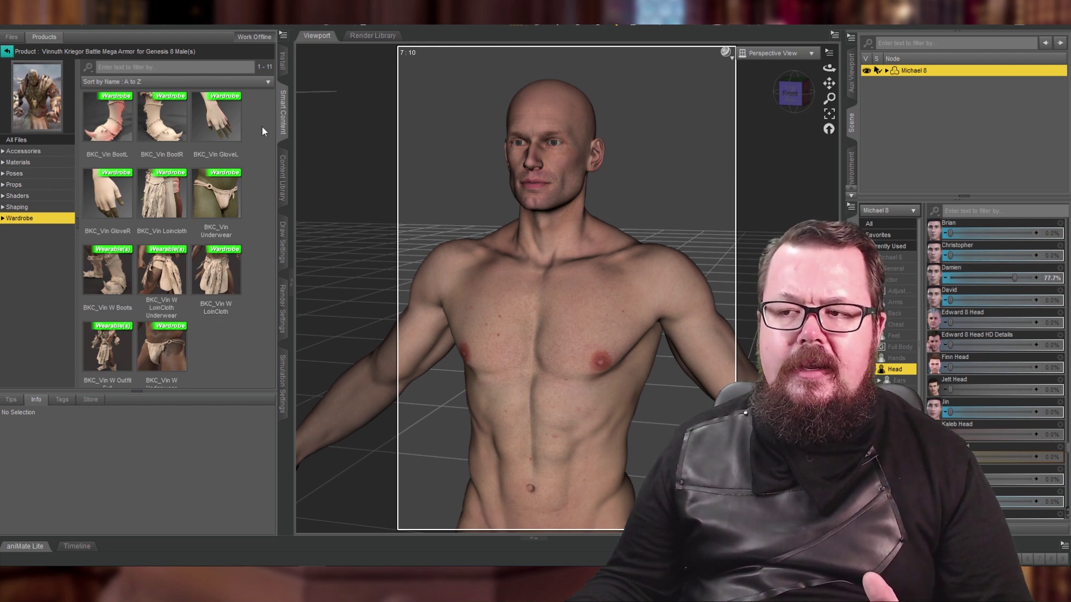
pyautogui.moveTo(829, 82); pyautogui.dragTo(832, 61)
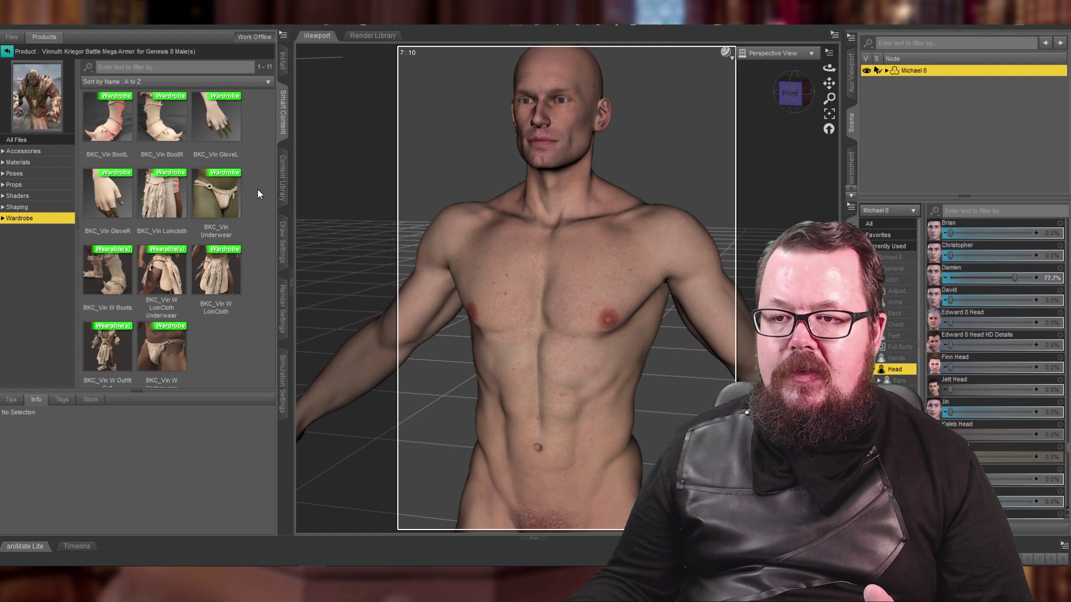
pyautogui.doubleClick(223, 202)
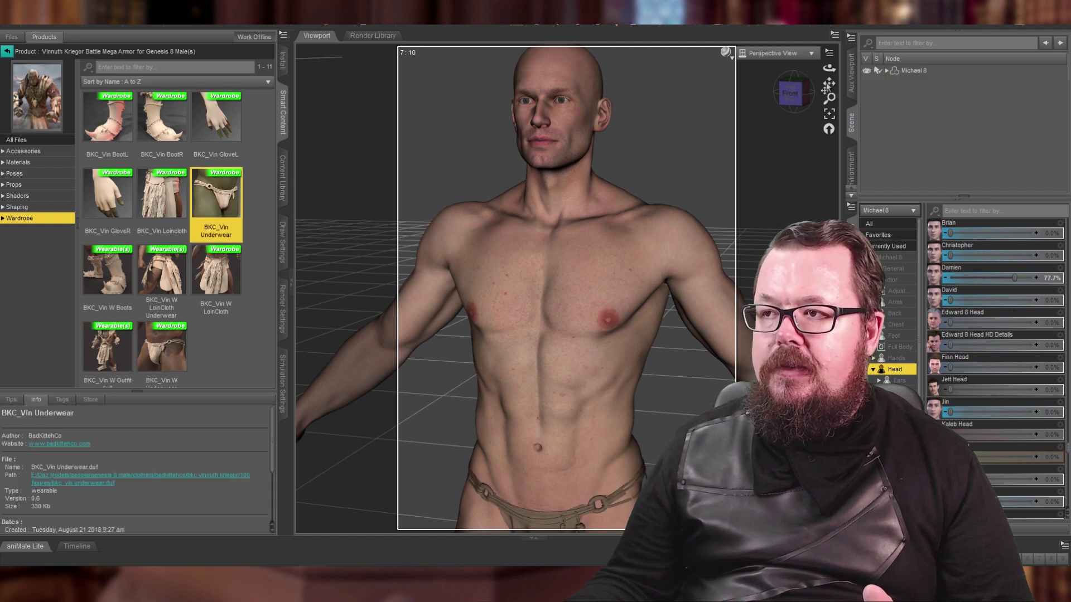
pyautogui.moveTo(829, 83); pyautogui.dragTo(829, 120)
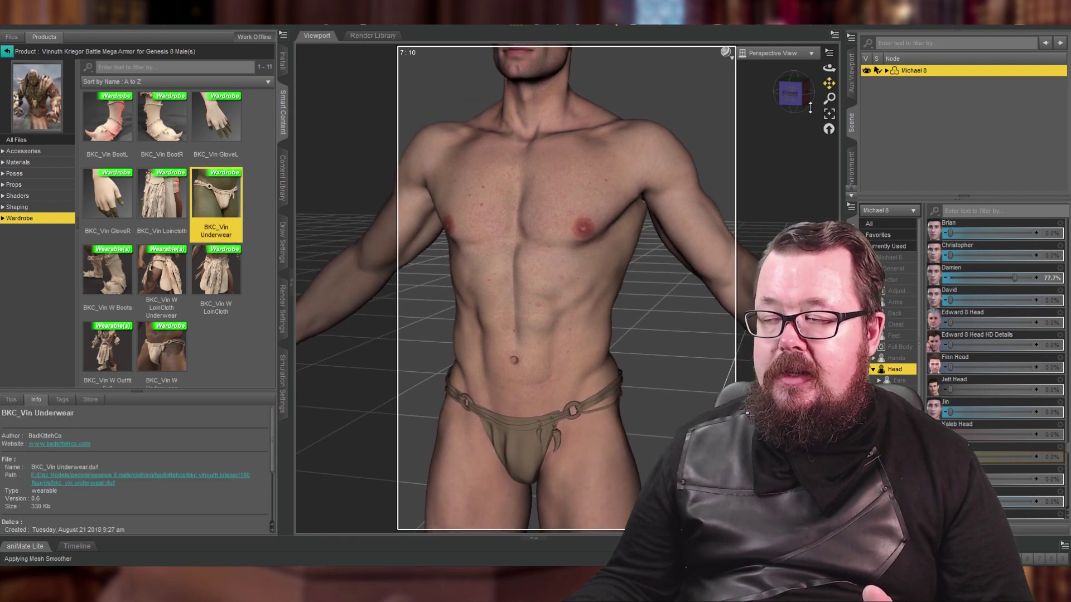
# Select the underwear under Michael 8 in the scene and apply the BKC_Vin Underwear material preset to it
pyautogui.click(887, 70)
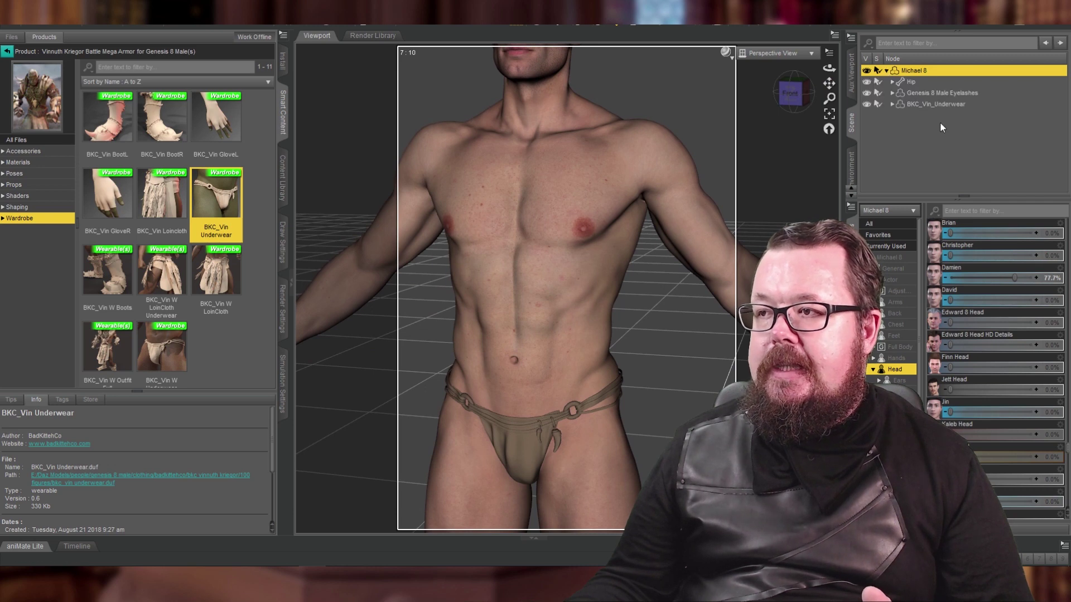
pyautogui.click(937, 103)
pyautogui.click(19, 162)
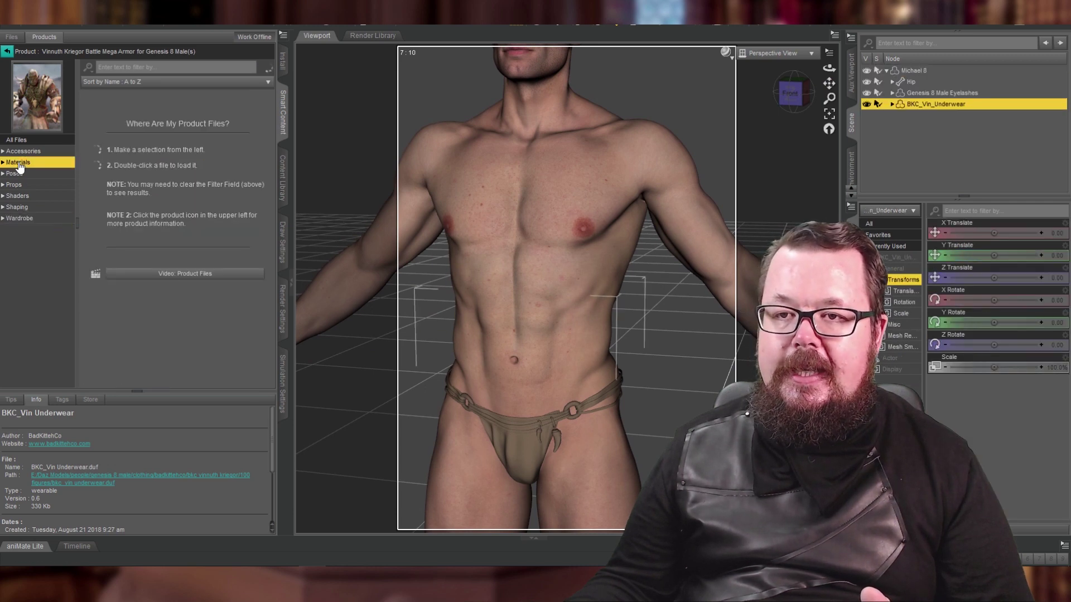
pyautogui.scroll(-3, 189, 168)
pyautogui.scroll(-6, 189, 168)
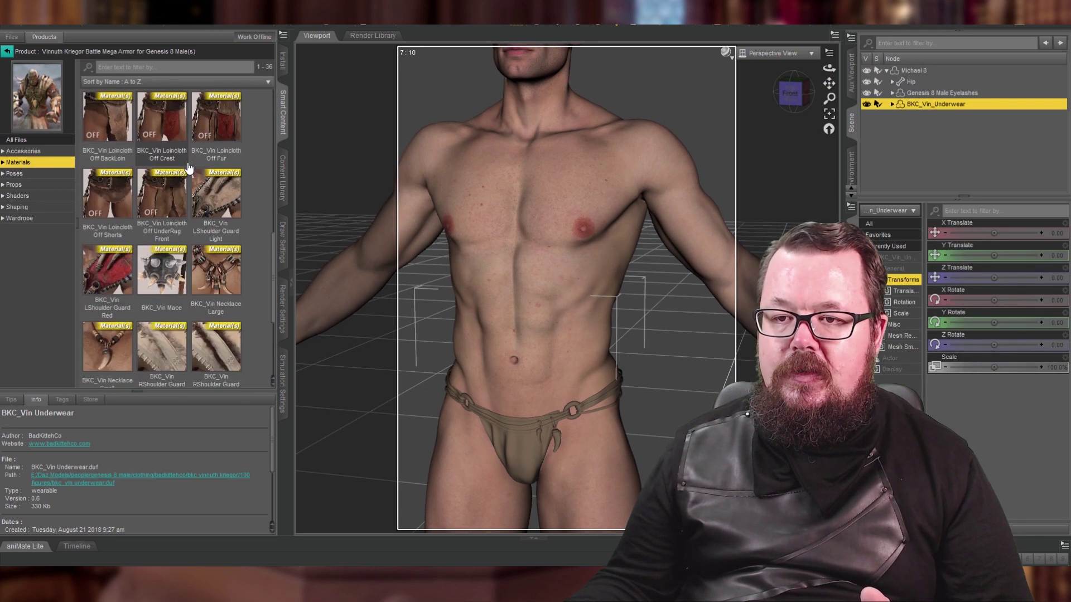
pyautogui.doubleClick(231, 339)
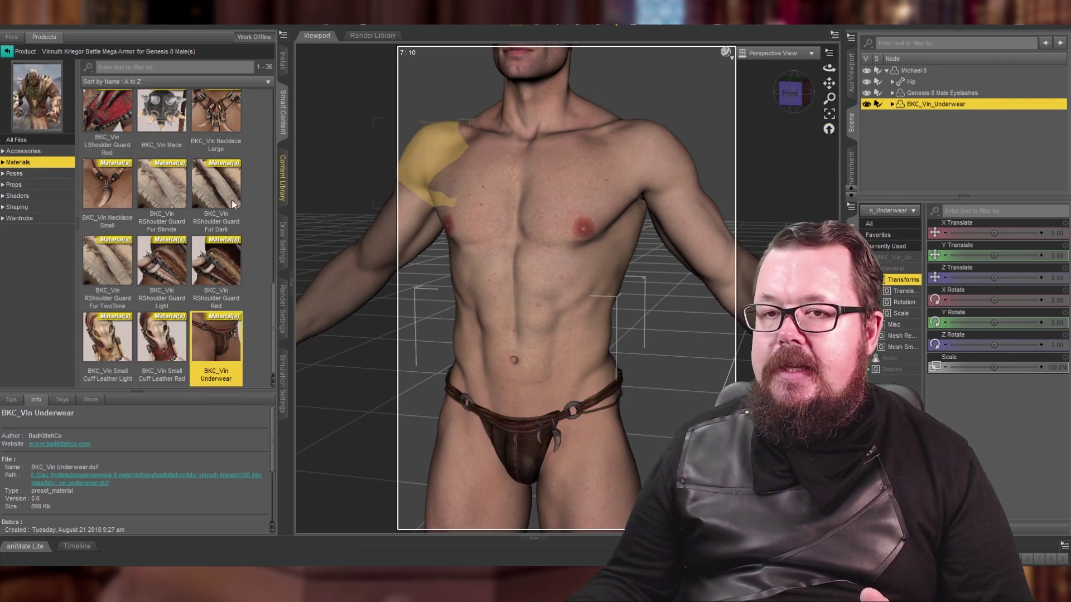
# Select Michael 8 again and open the wardrobe items of the dForce Loincloth Collection for Genesis 8 Male(s)
pyautogui.click(7, 51)
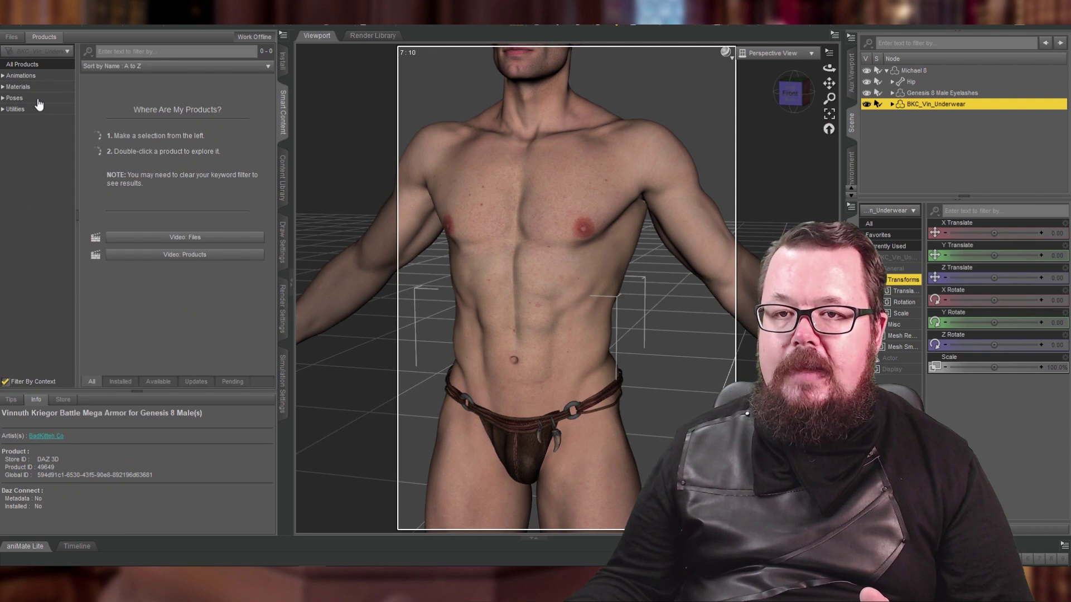
pyautogui.click(920, 71)
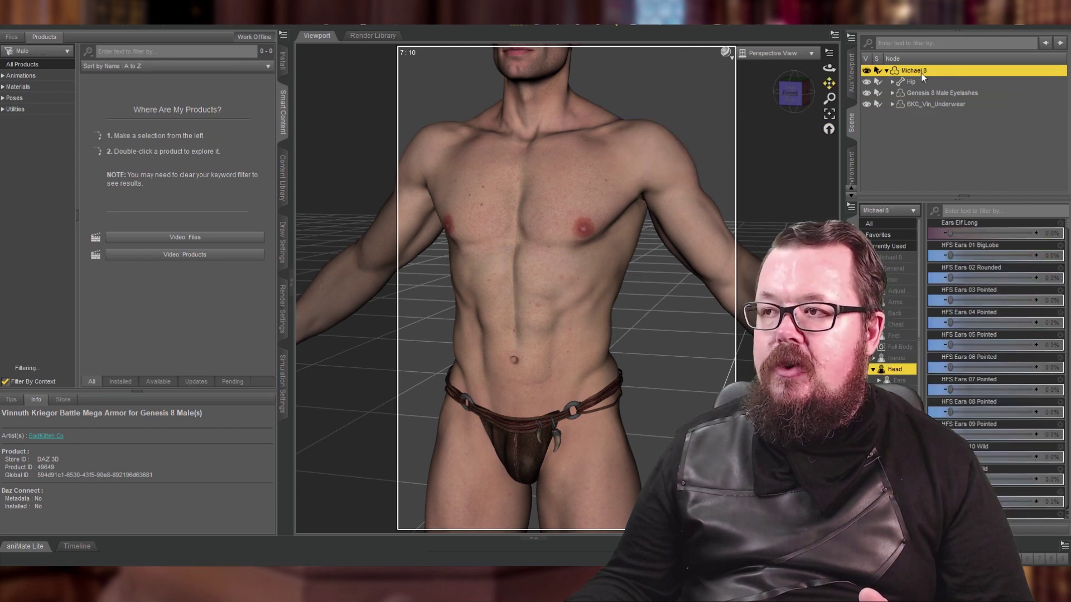
pyautogui.click(20, 221)
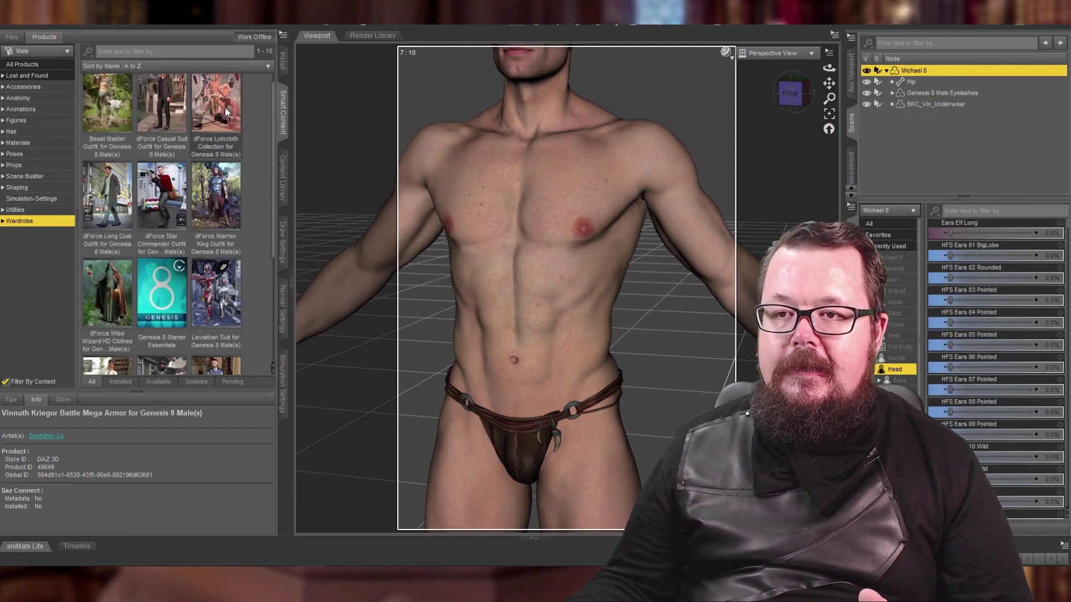
pyautogui.click(207, 119)
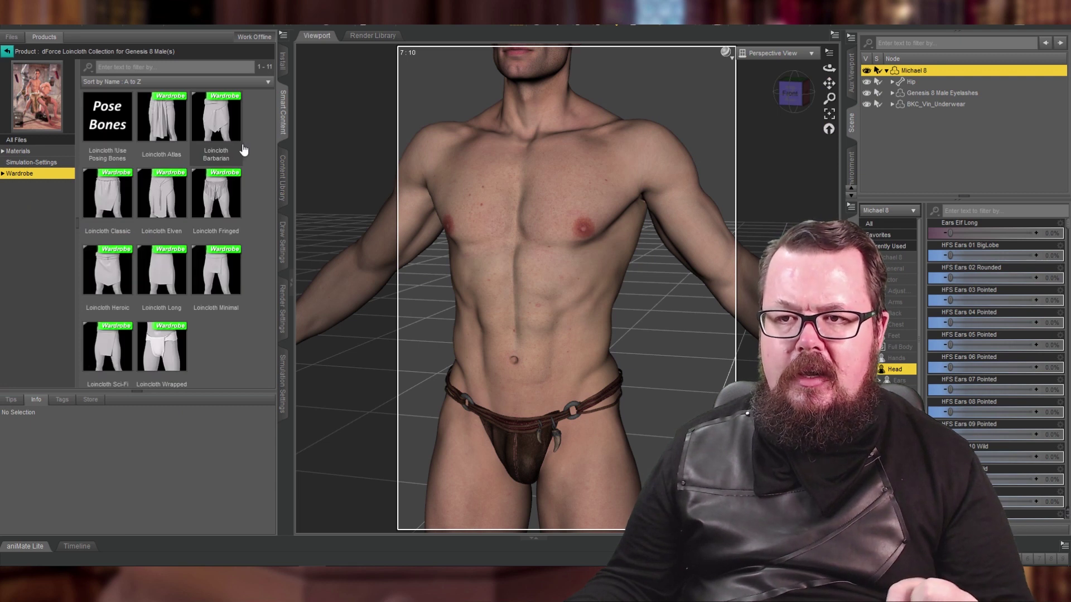
pyautogui.moveTo(241, 151)
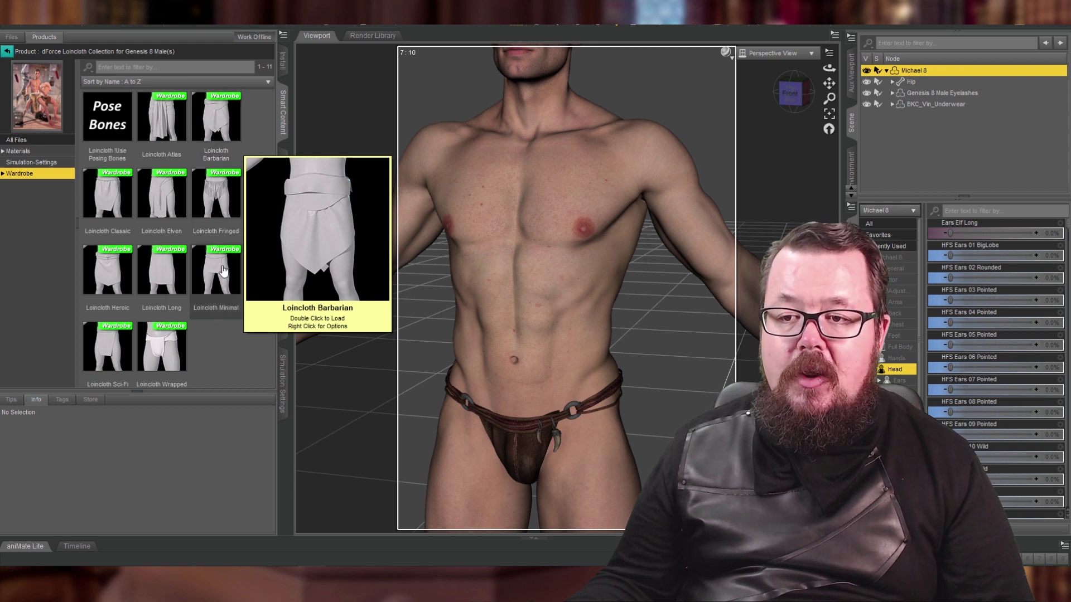
pyautogui.moveTo(117, 279)
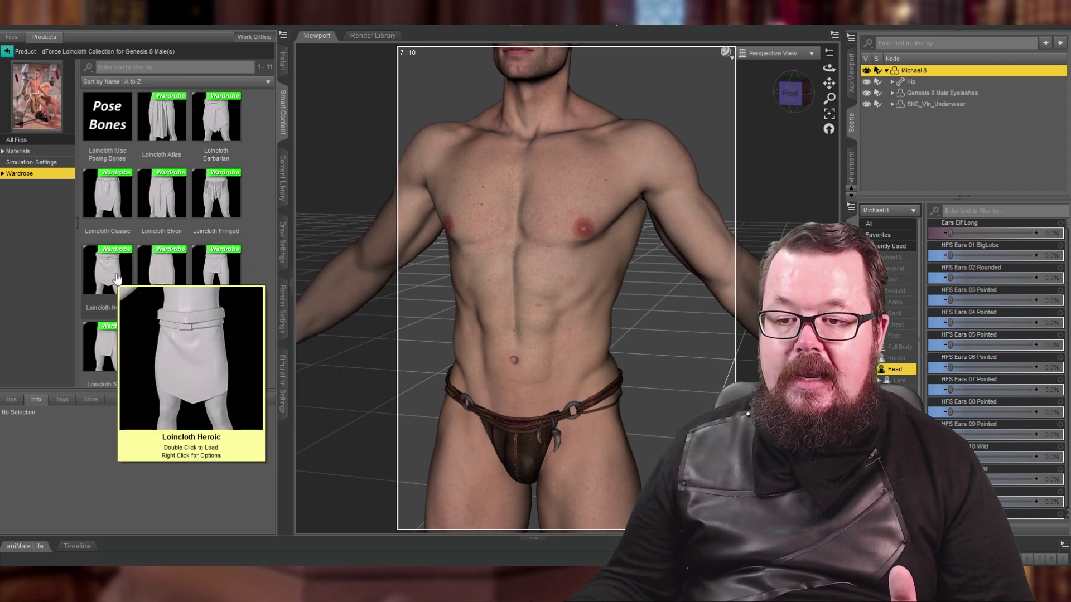
pyautogui.moveTo(108, 211)
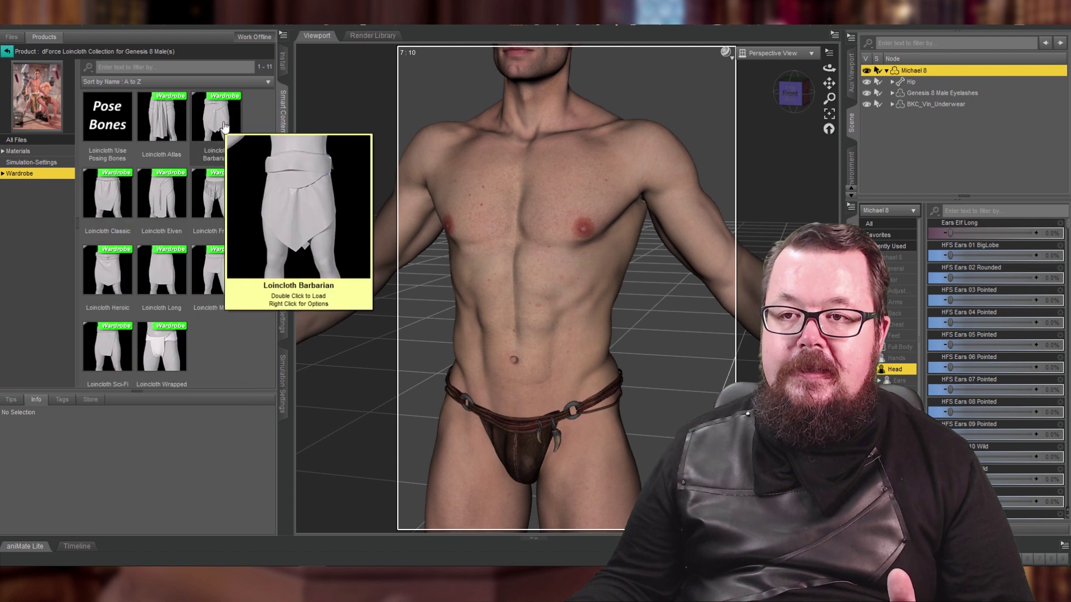
# Try the Loincloth Barbarian on Michael 8, inspect it from another angle and delete it from the scene
pyautogui.click(222, 126)
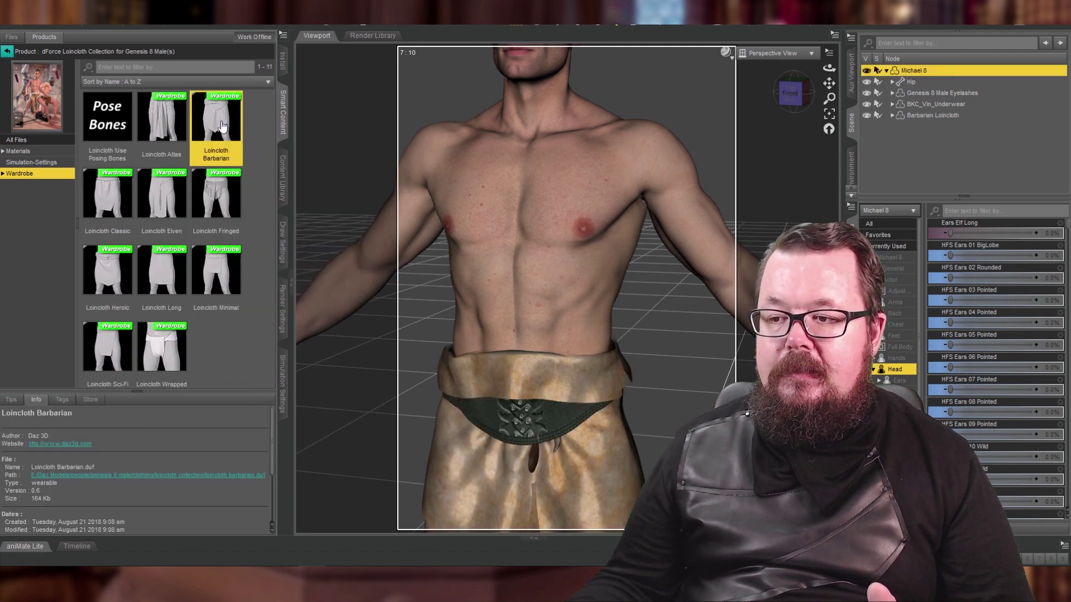
pyautogui.moveTo(829, 83); pyautogui.dragTo(818, 143)
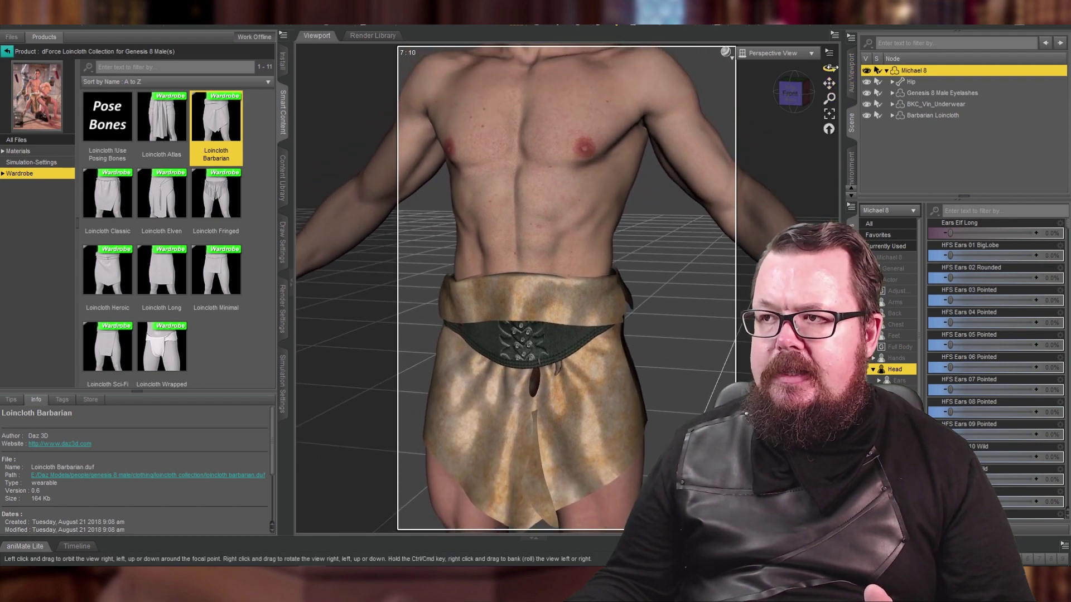
pyautogui.moveTo(831, 68)
pyautogui.mouseDown()
pyautogui.moveTo(909, 69)
pyautogui.moveTo(839, 68)
pyautogui.mouseUp()
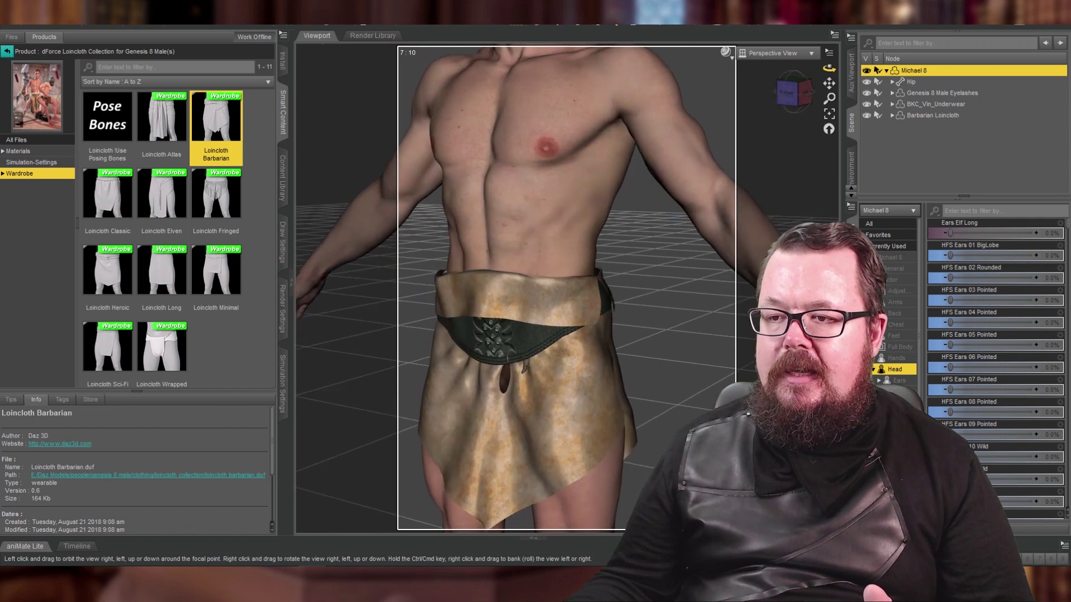
pyautogui.click(925, 112)
pyautogui.press('Delete')
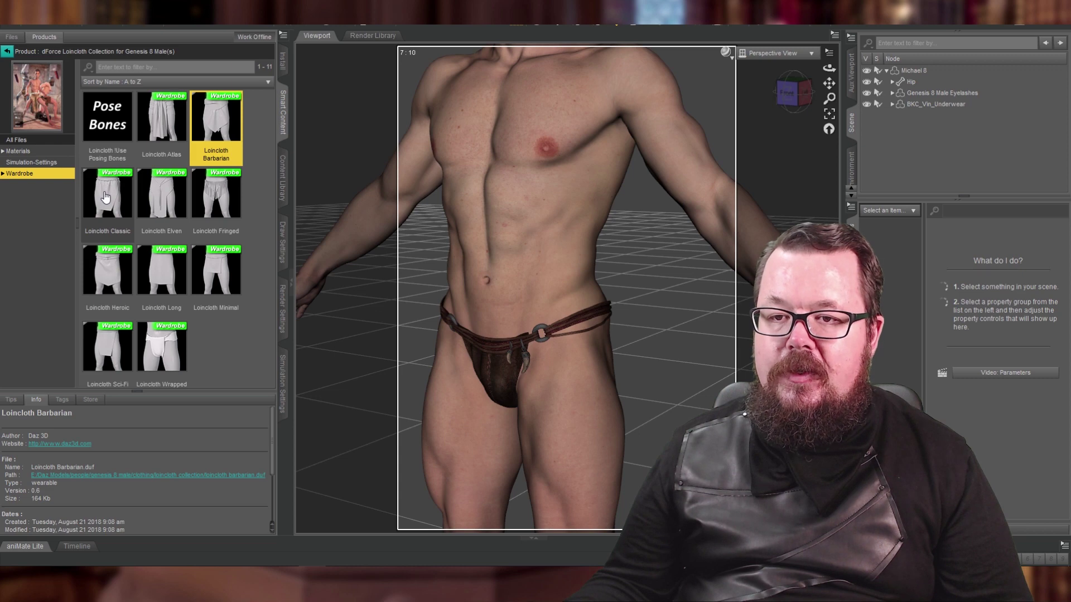
# Select Michael 8 and load the Loincloth Heroic onto him
pyautogui.moveTo(105, 197)
pyautogui.moveTo(98, 274)
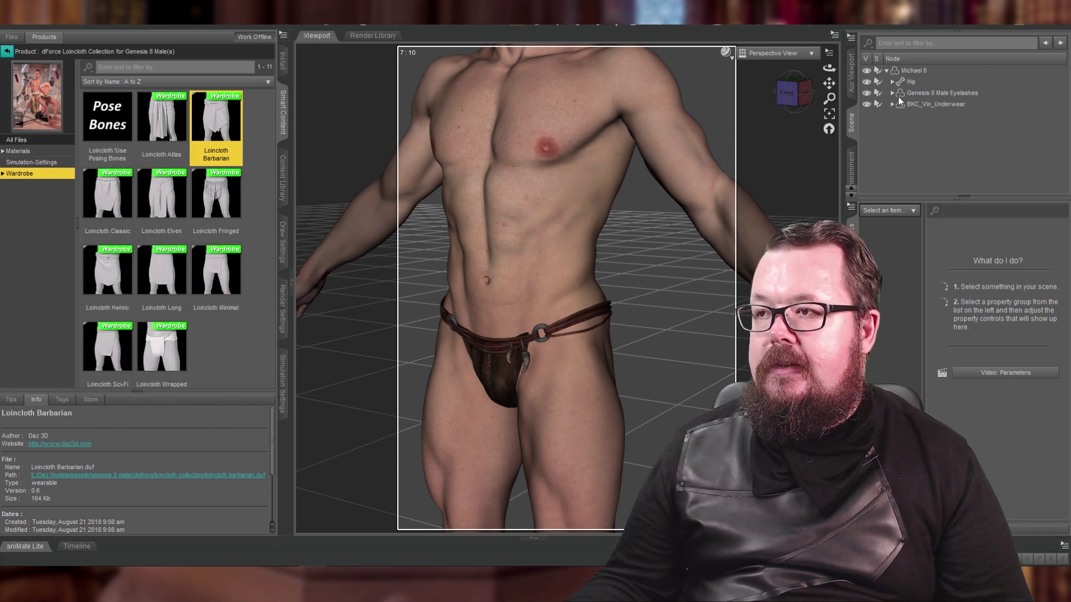
pyautogui.click(916, 70)
pyautogui.click(117, 272)
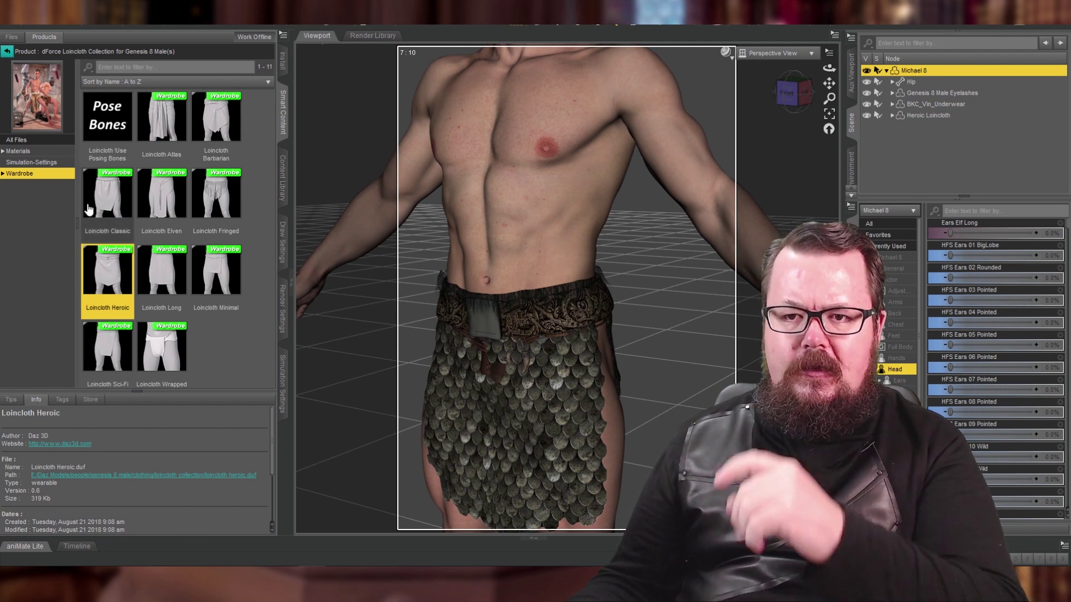
# Browse the loincloth collection's materials and return to the wardrobe product list
pyautogui.click(18, 152)
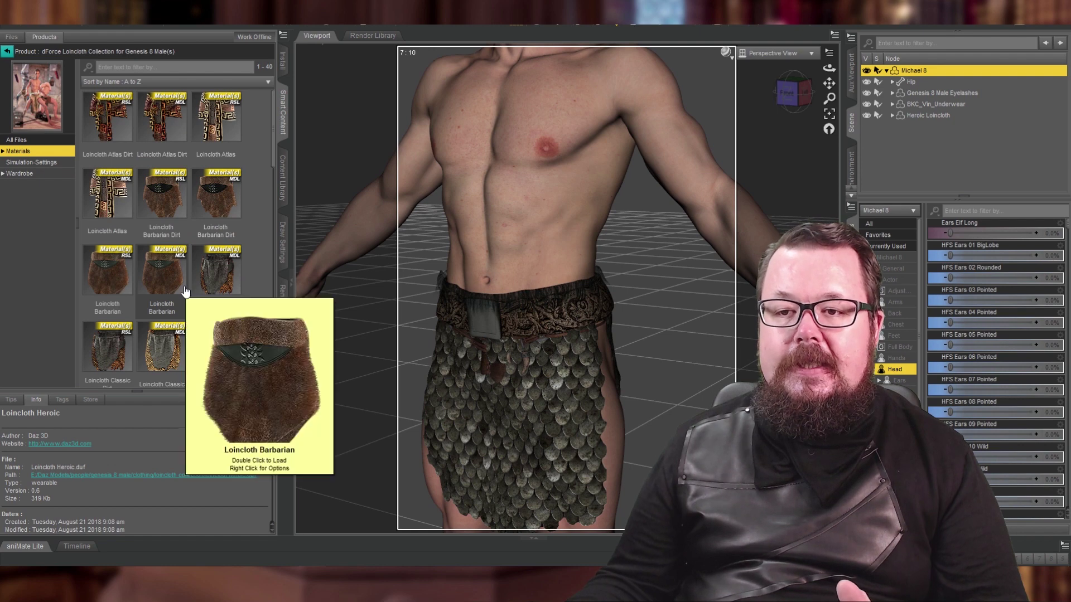
pyautogui.moveTo(199, 229)
pyautogui.scroll(-3, 198, 229)
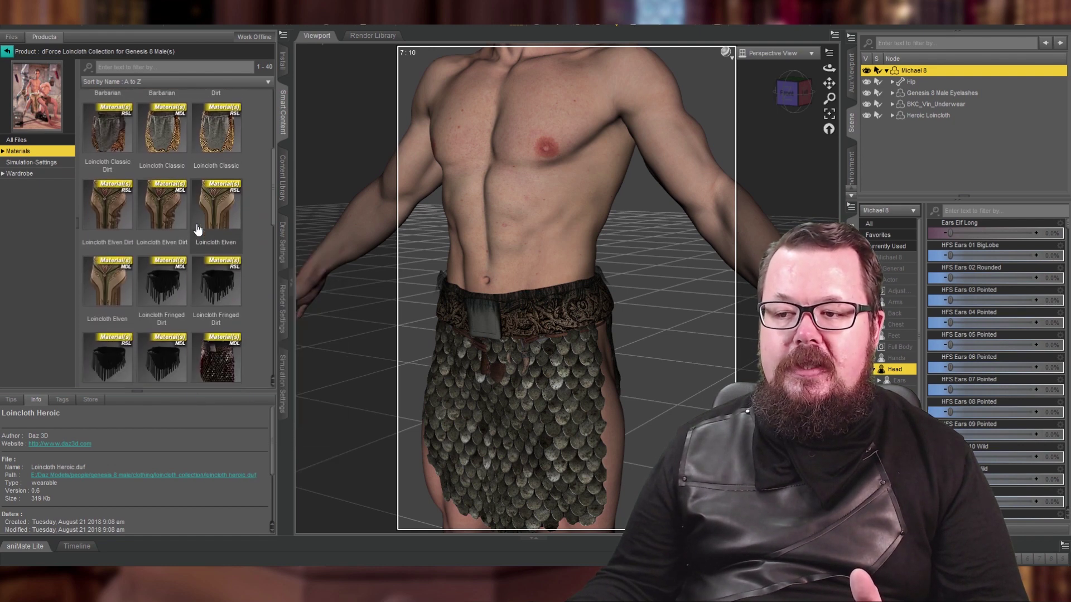
pyautogui.click(7, 53)
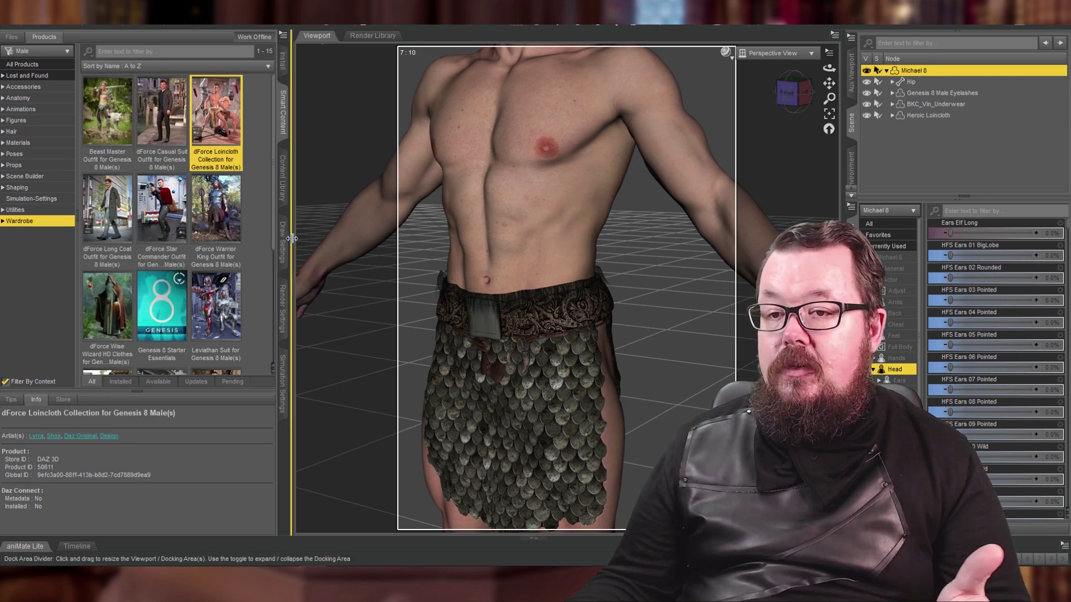
# Look through the Genesis 8 male wardrobe products and view Michael 8 from head to loincloth
pyautogui.scroll(-3, 182, 145)
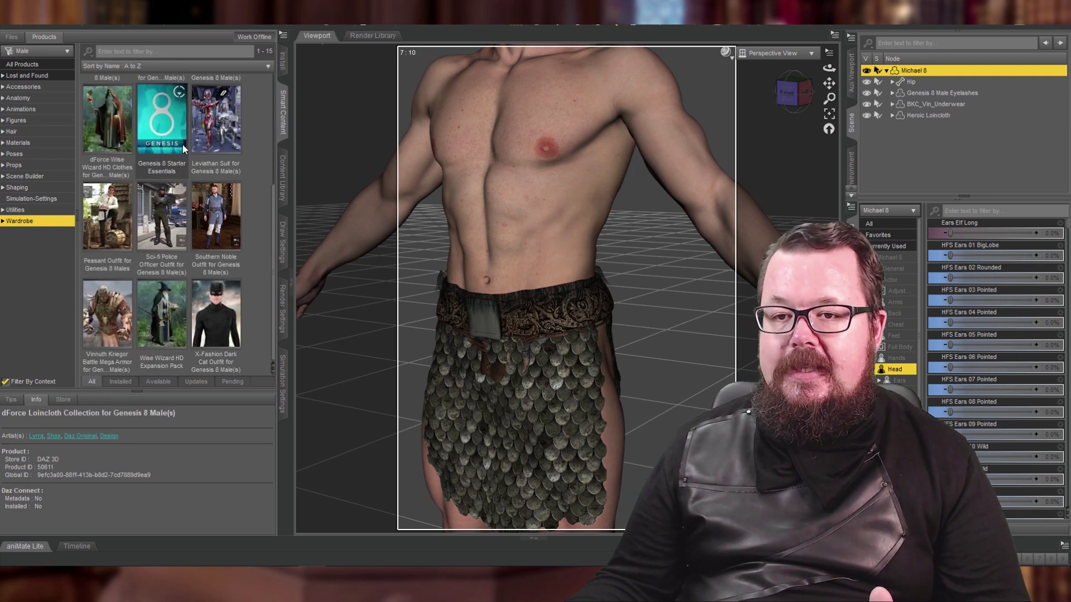
pyautogui.scroll(3, 183, 149)
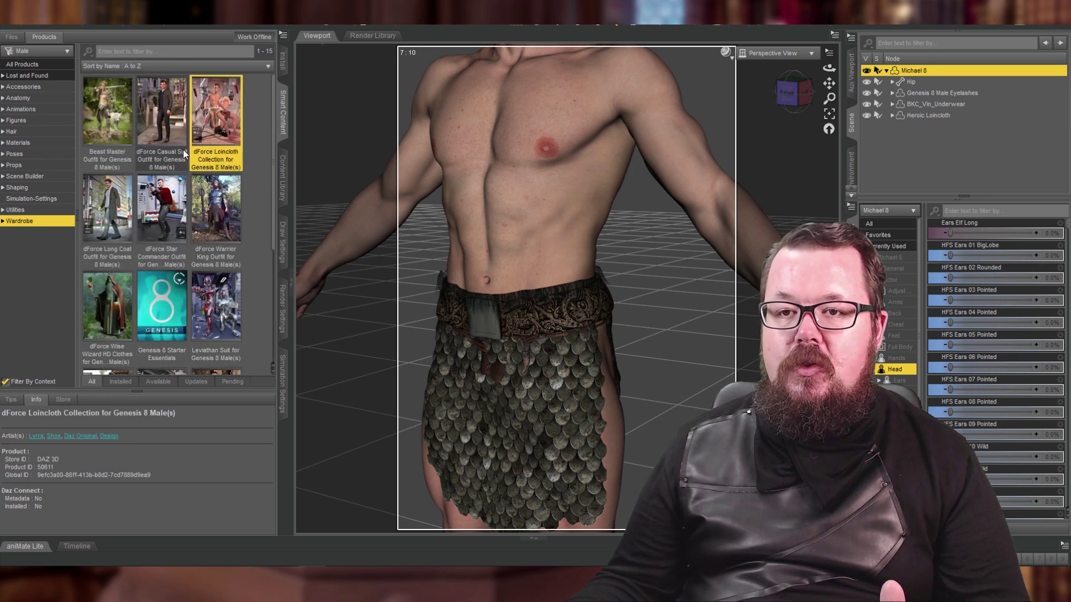
pyautogui.scroll(-3, 183, 150)
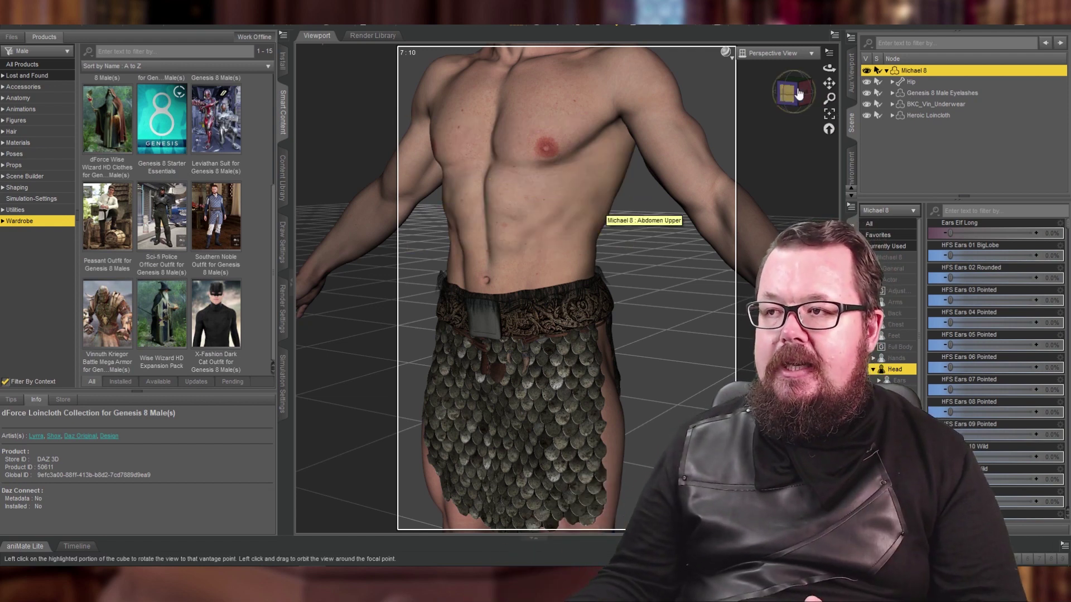
pyautogui.moveTo(829, 83); pyautogui.dragTo(838, 136)
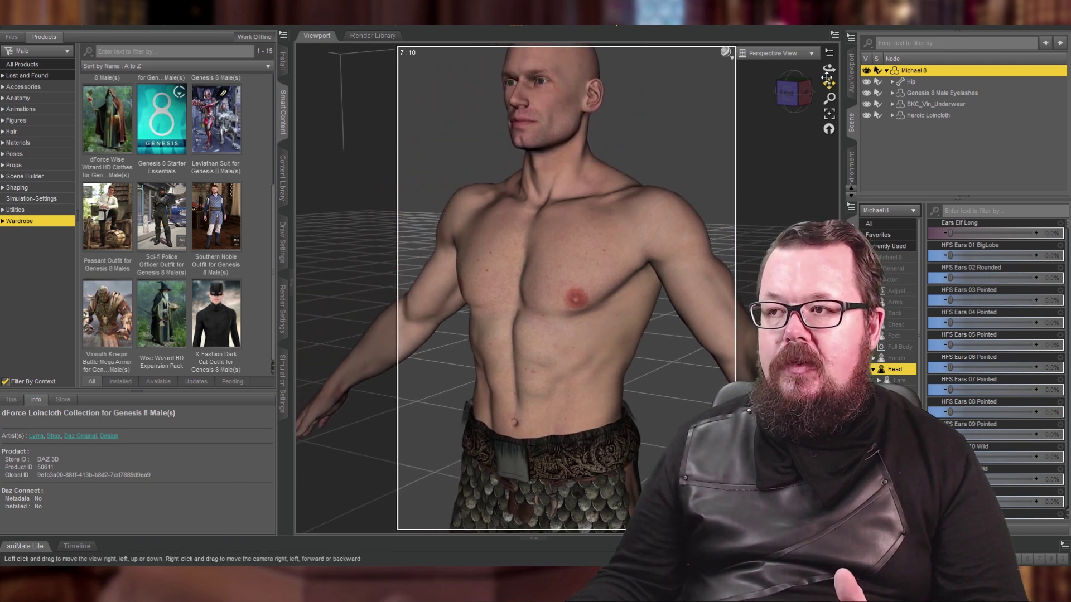
pyautogui.moveTo(829, 83); pyautogui.dragTo(833, 112)
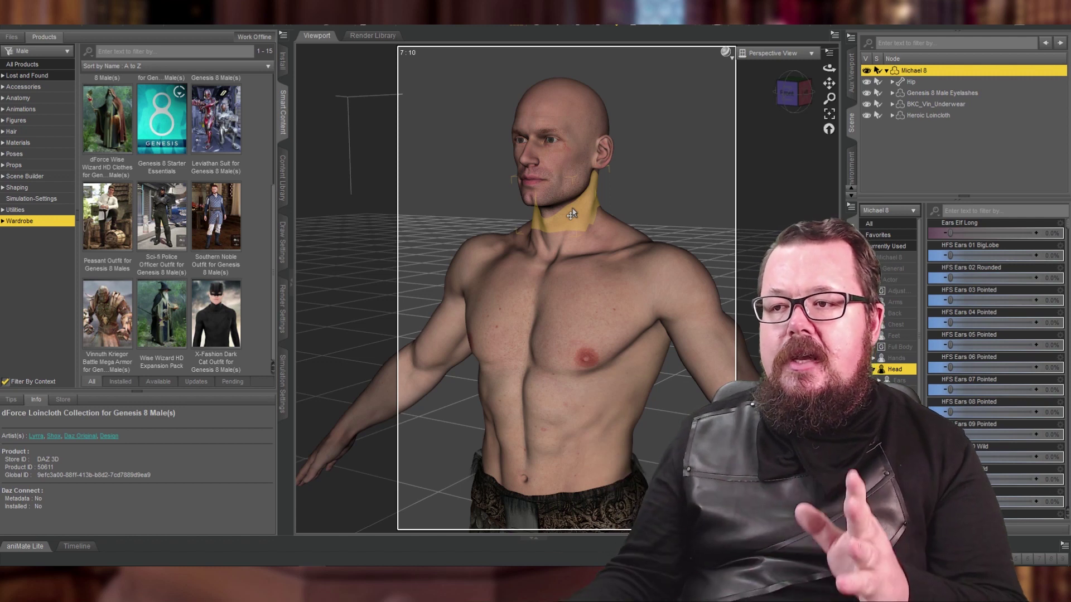
pyautogui.scroll(-4, 669, 169)
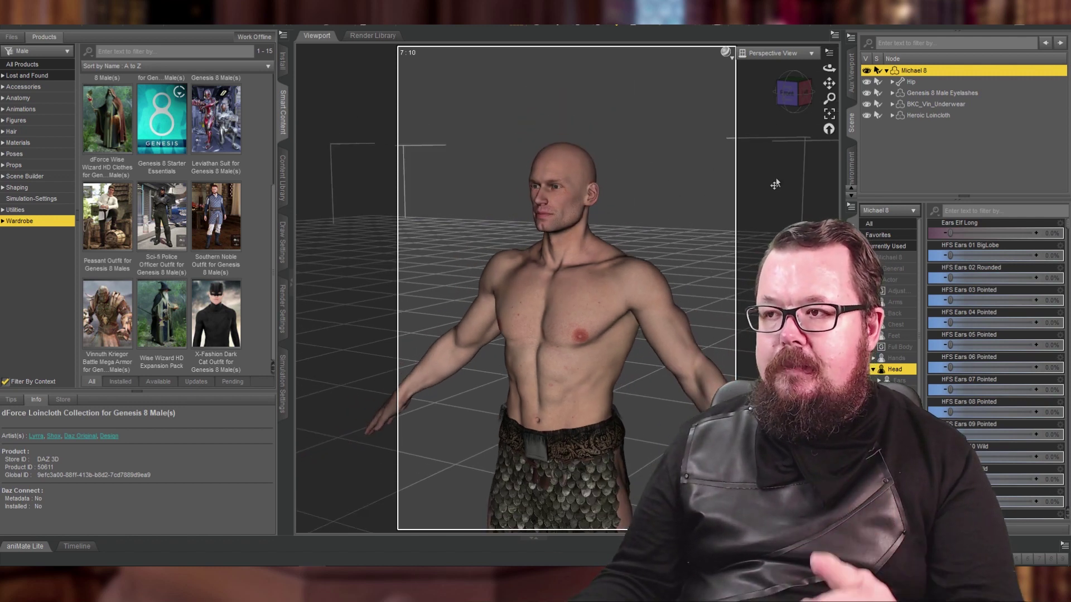
pyautogui.moveTo(829, 83); pyautogui.dragTo(829, 115)
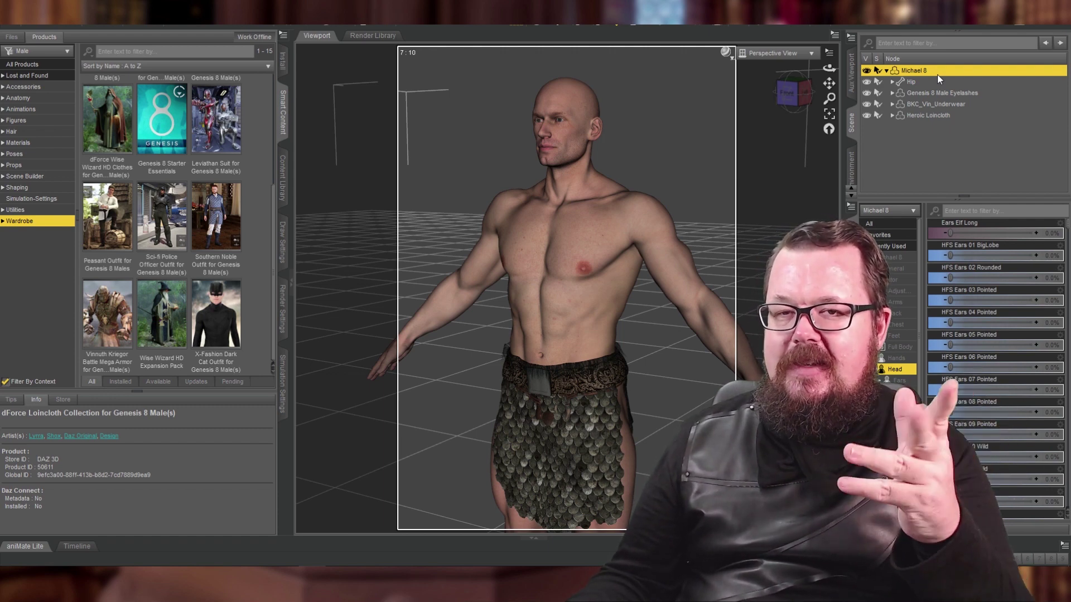
# Clear the scene selection and open the accessories of the Thracian Gladiator Outfit for Genesis 3 Male(s) from the unfiltered wardrobe products
pyautogui.click(677, 116)
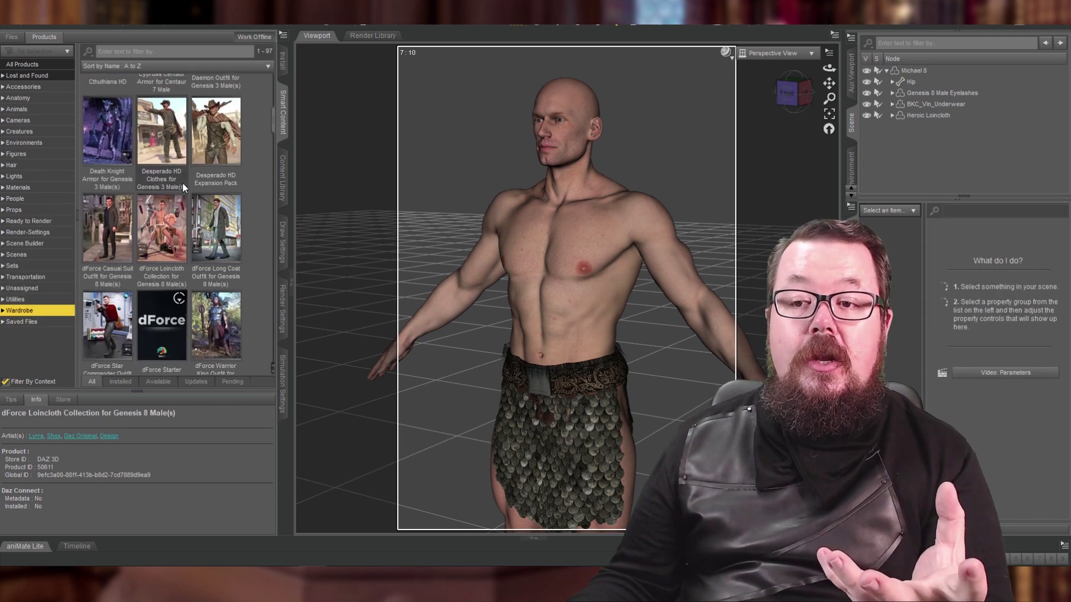
pyautogui.scroll(-2, 183, 184)
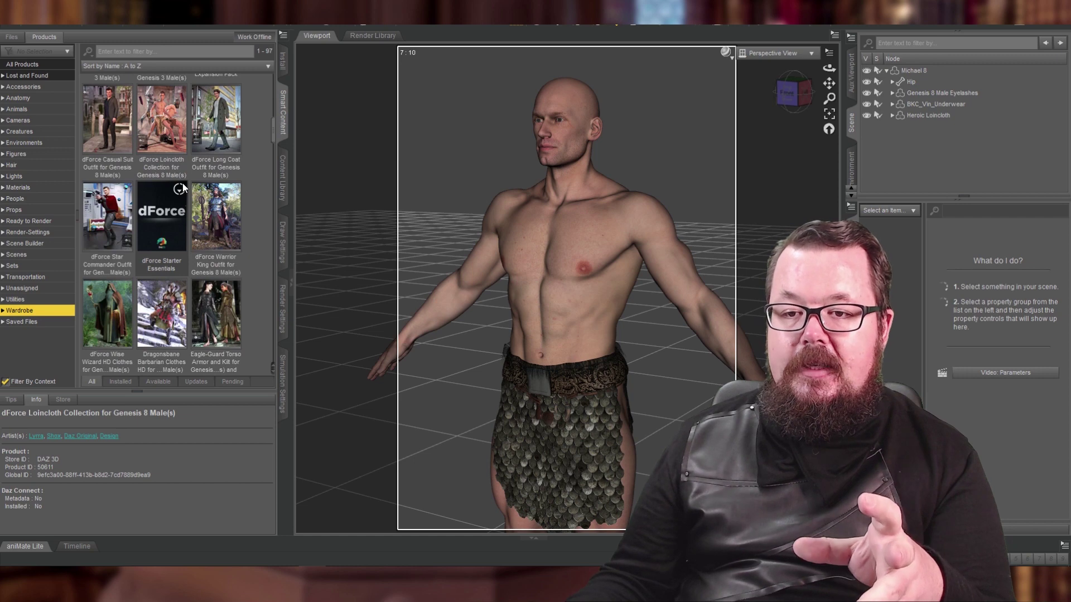
pyautogui.scroll(-5, 182, 188)
pyautogui.scroll(-10, 182, 183)
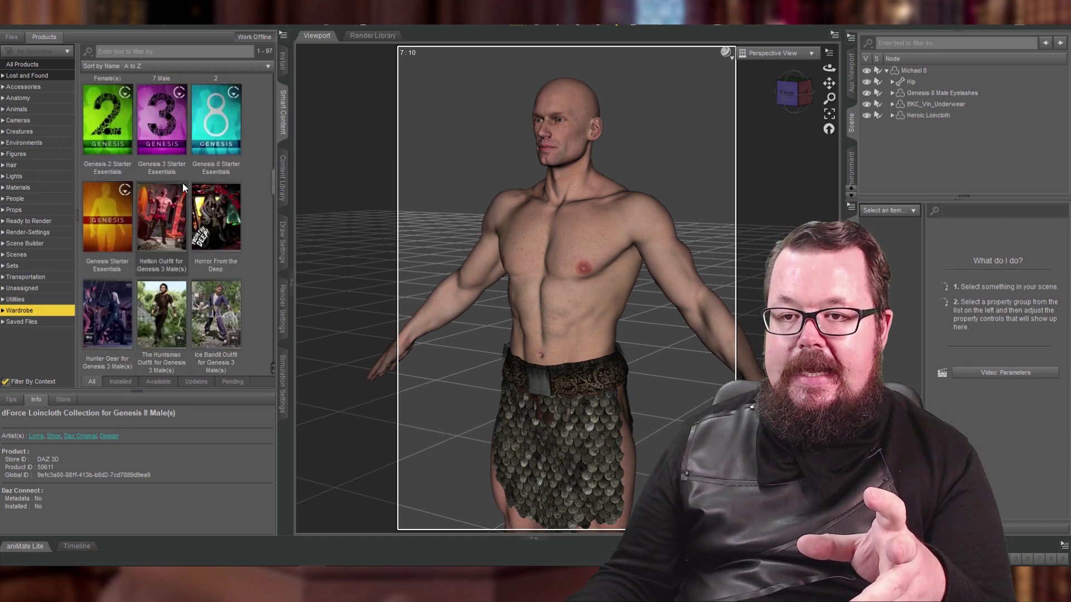
pyautogui.scroll(-5, 183, 185)
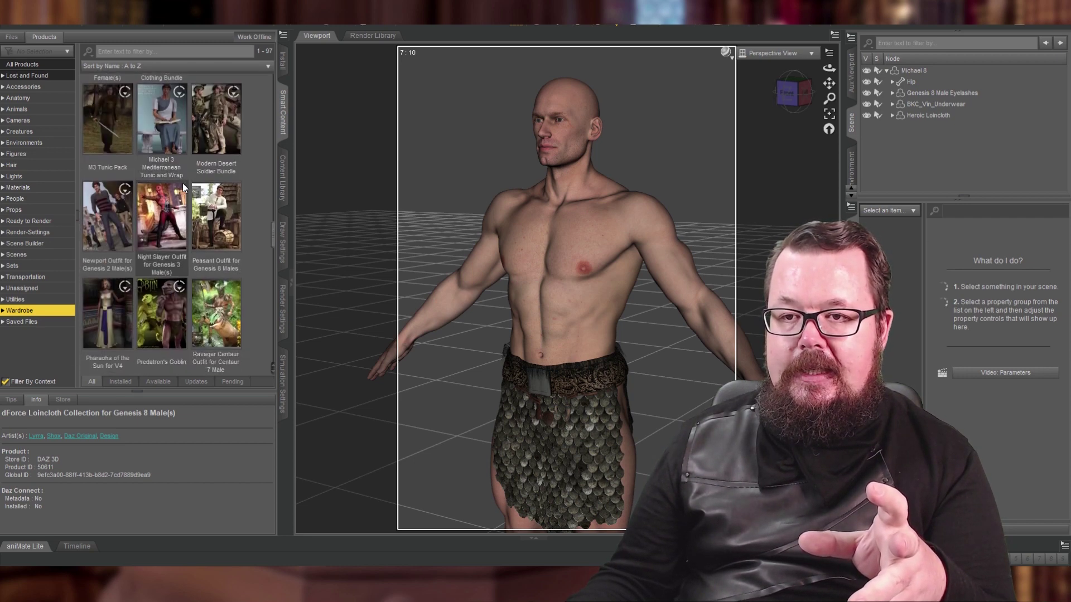
pyautogui.scroll(-5, 182, 183)
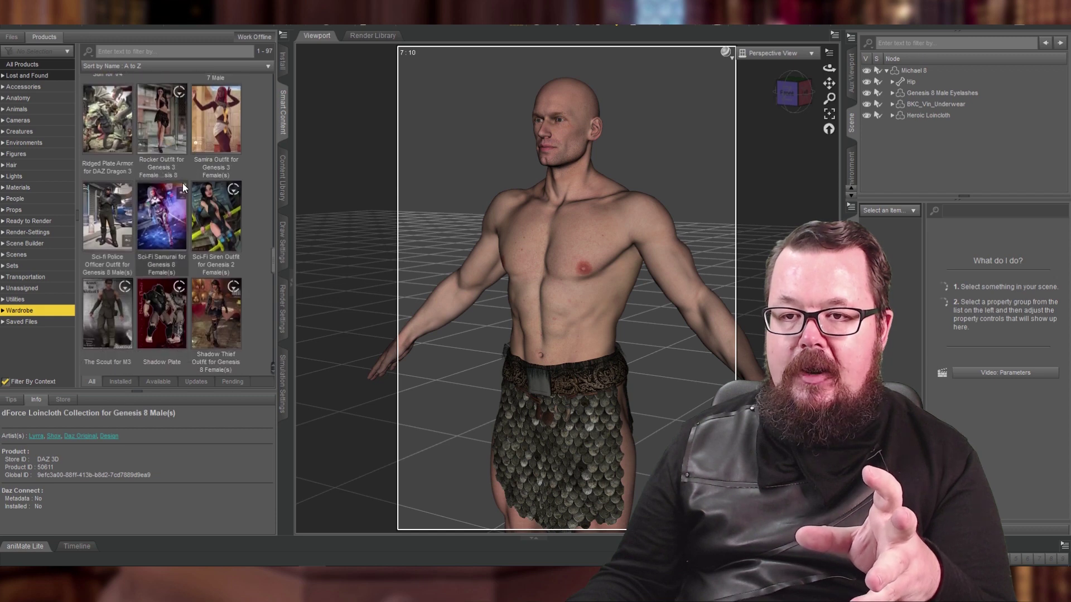
pyautogui.scroll(-5, 182, 183)
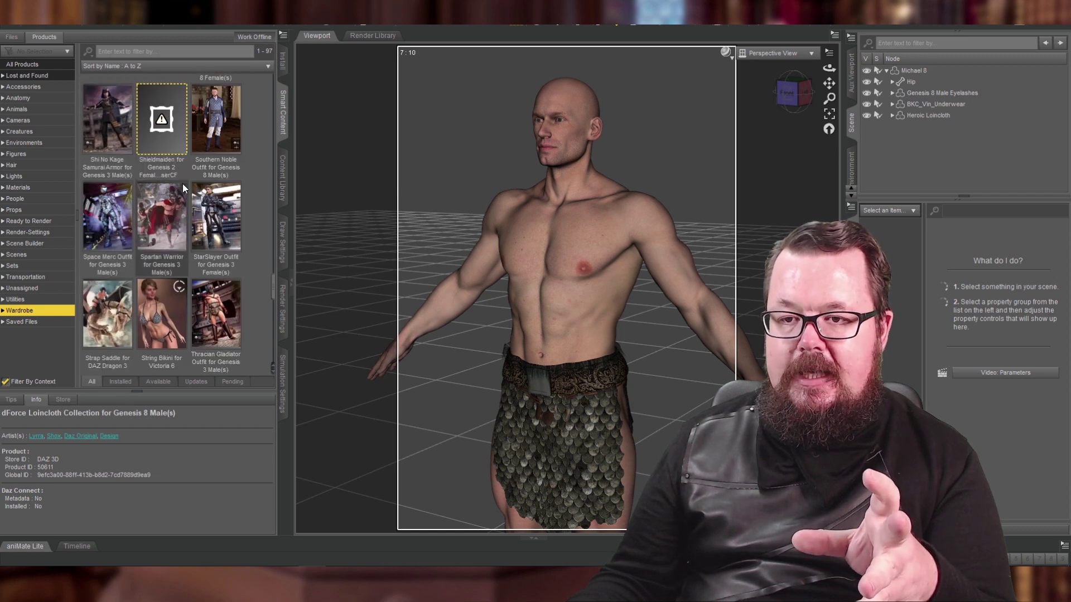
pyautogui.doubleClick(222, 329)
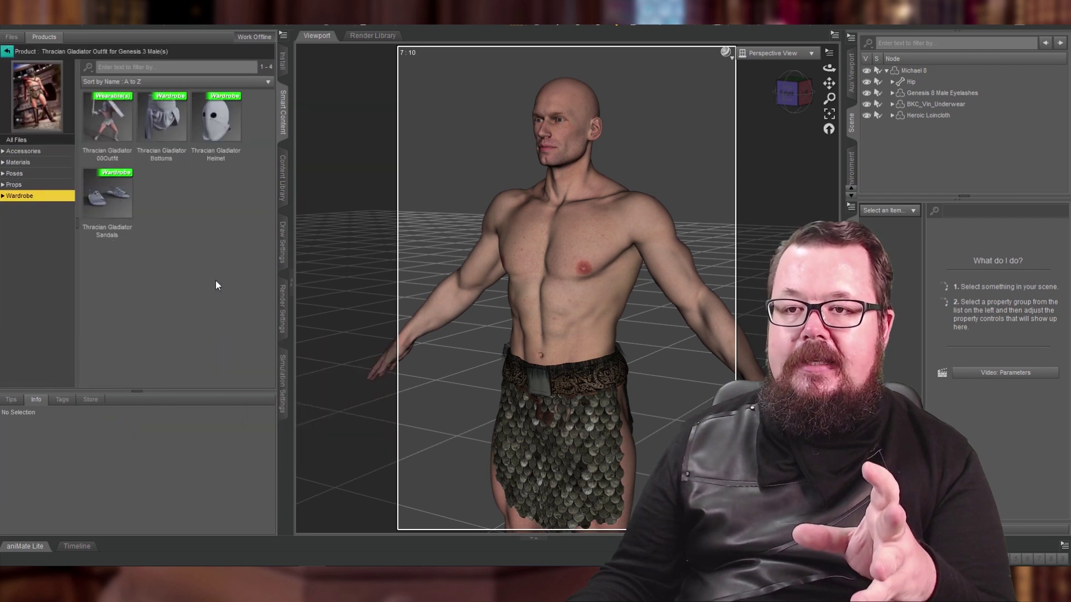
pyautogui.click(17, 152)
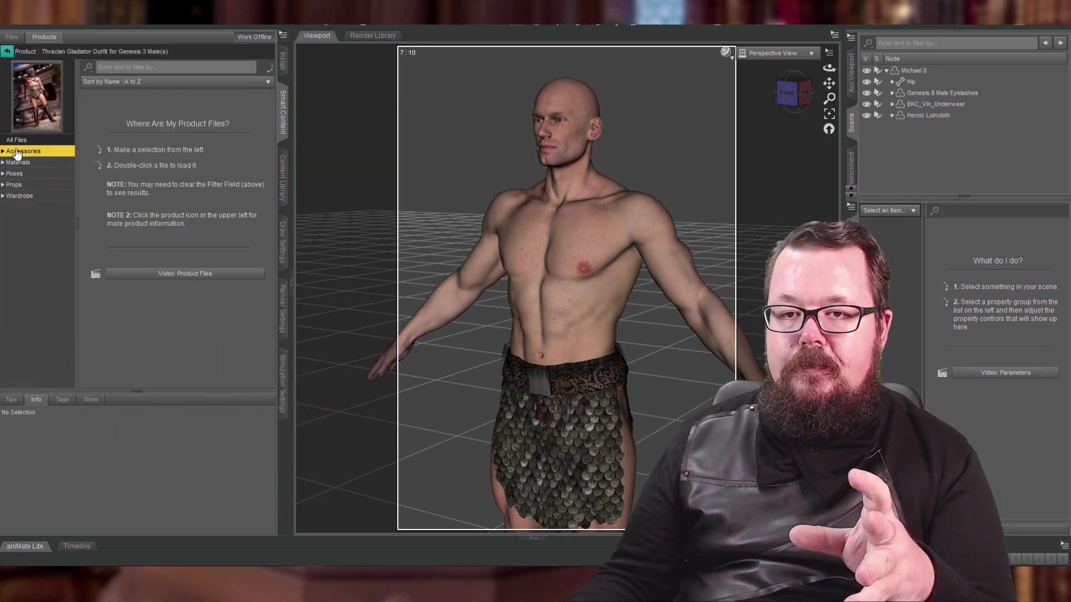
# Load the Thracian Gladiator Arm Piece onto Michael 8, auto-fitting it as an item designed for Genesis 3 Male
pyautogui.click(544, 232)
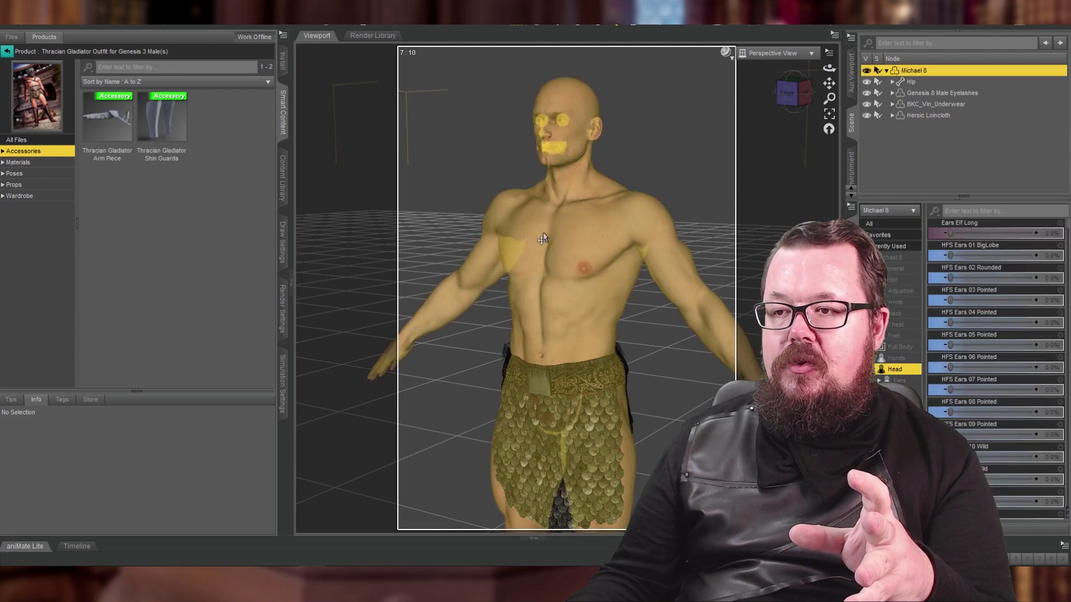
pyautogui.click(112, 122)
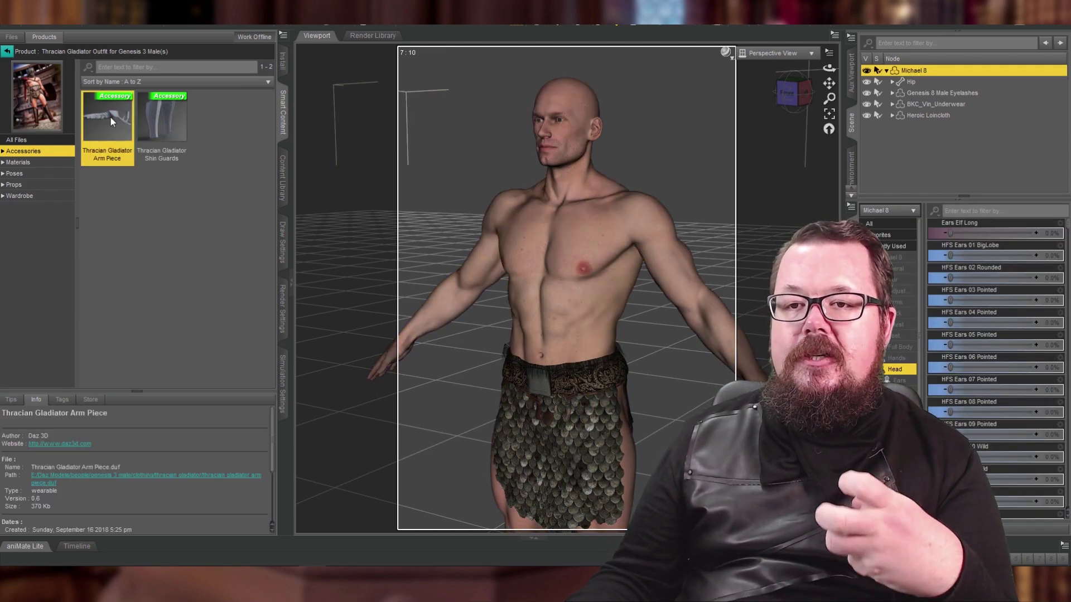
pyautogui.click(535, 280)
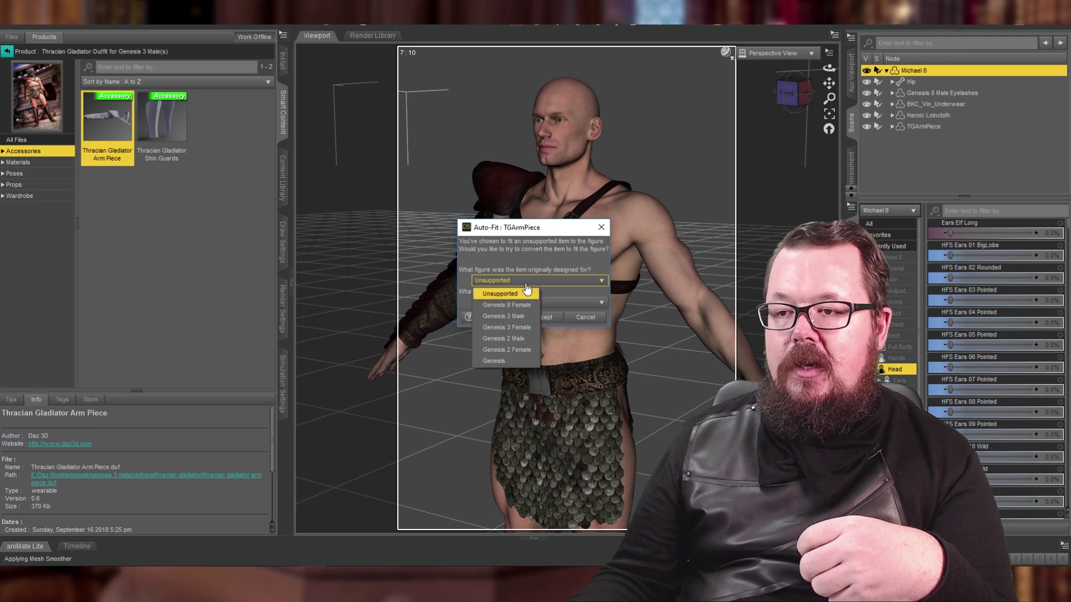
pyautogui.click(517, 322)
pyautogui.click(530, 319)
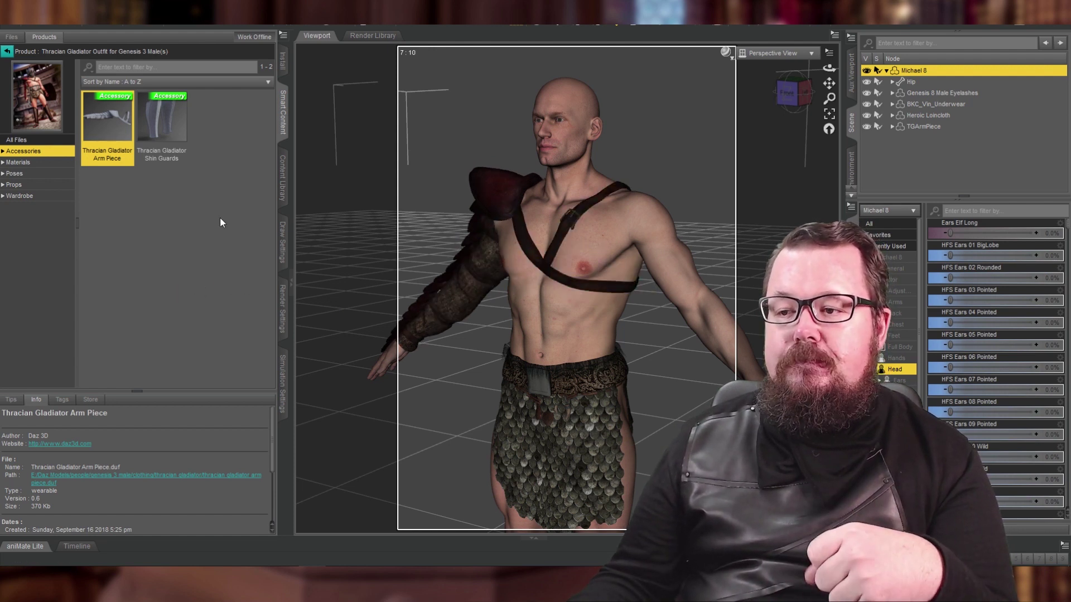
pyautogui.moveTo(829, 83); pyautogui.dragTo(830, 34)
pyautogui.moveTo(829, 83); pyautogui.dragTo(824, 181)
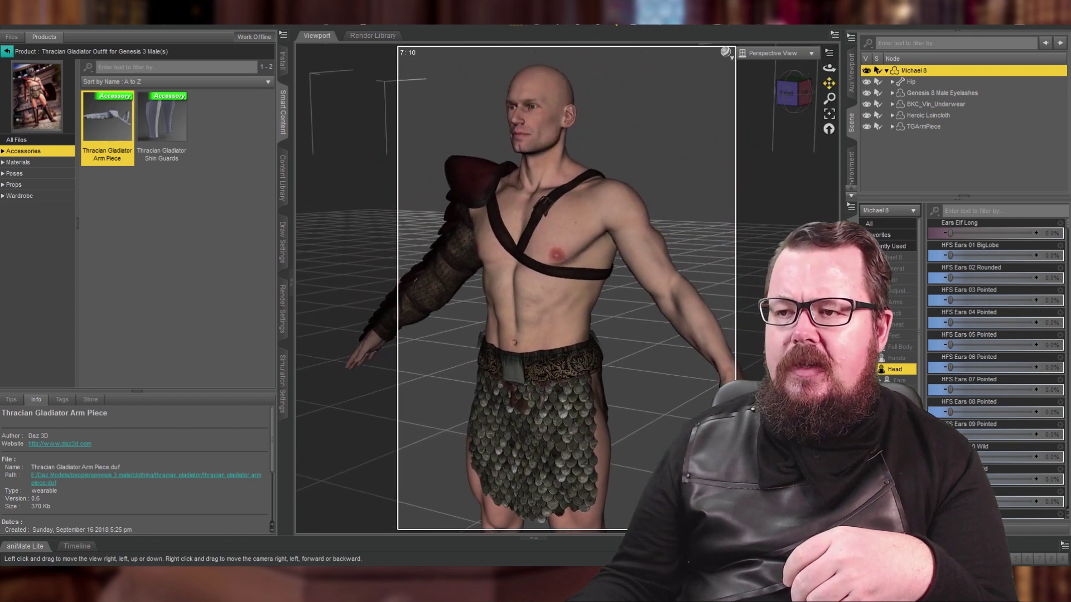
# Check the Thracian Gladiator outfit's wardrobe items and return to browsing the wardrobe products
pyautogui.click(24, 195)
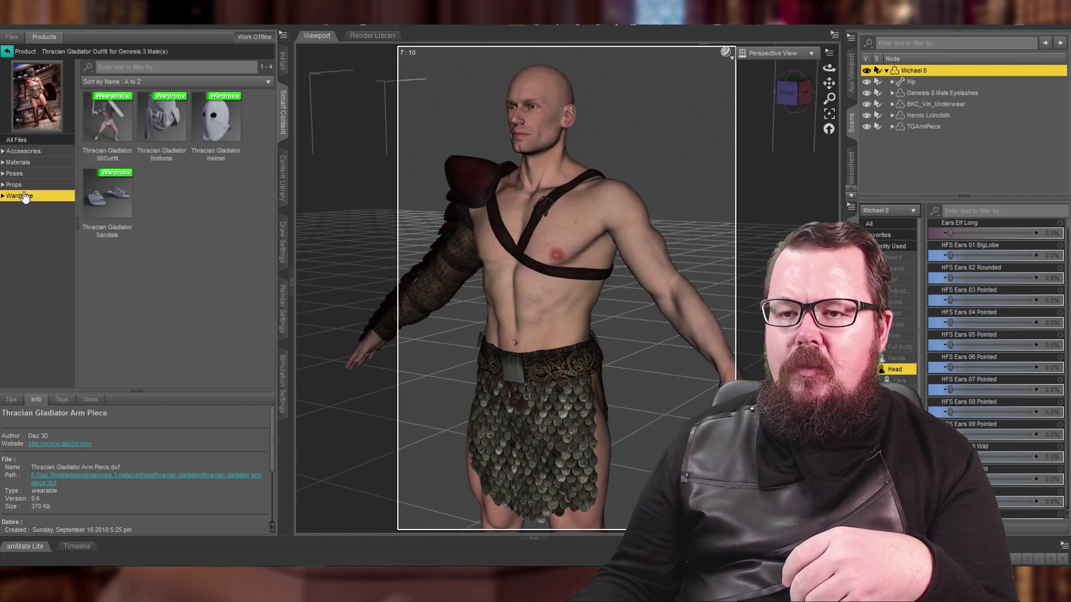
pyautogui.moveTo(108, 212)
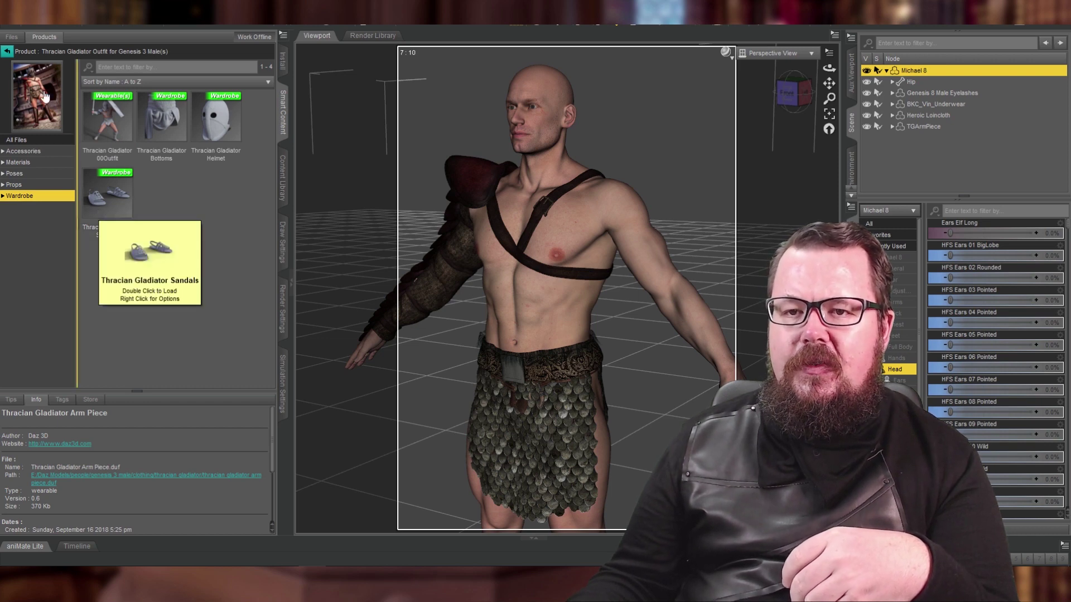
pyautogui.click(7, 50)
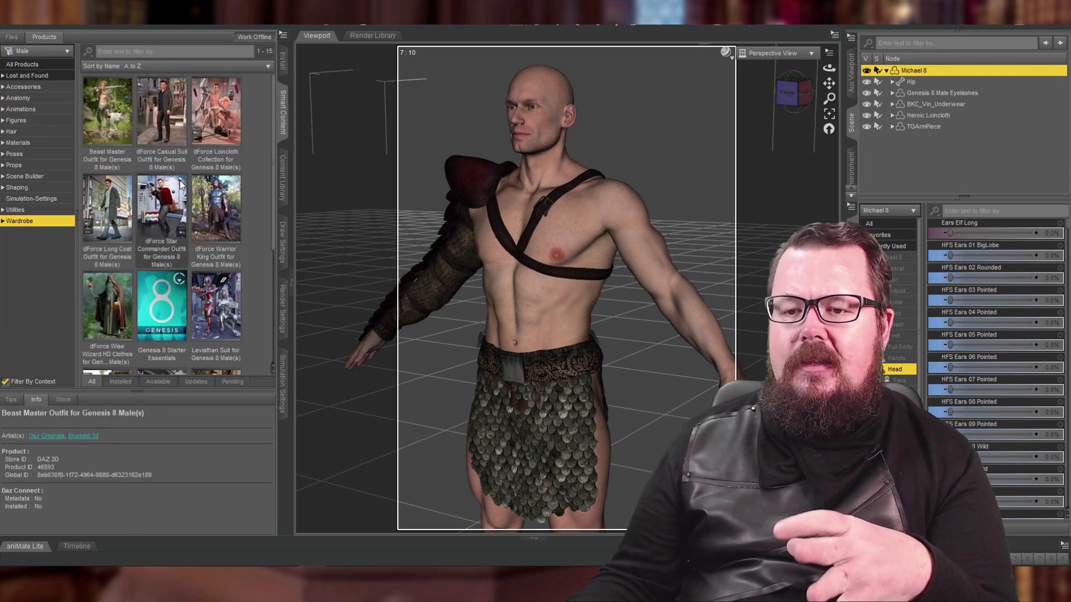
pyautogui.scroll(-3, 179, 184)
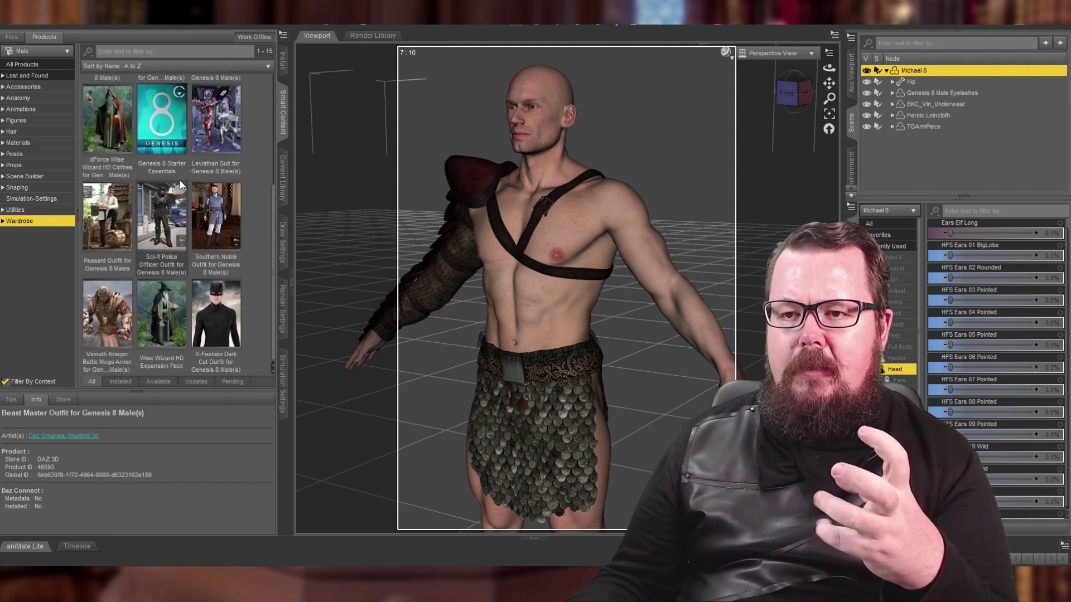
# Deselect Michael 8 and open the wardrobe items of Dragonsbane Barbarian Clothes HD for Genesis 3 Male(s)
pyautogui.click(432, 101)
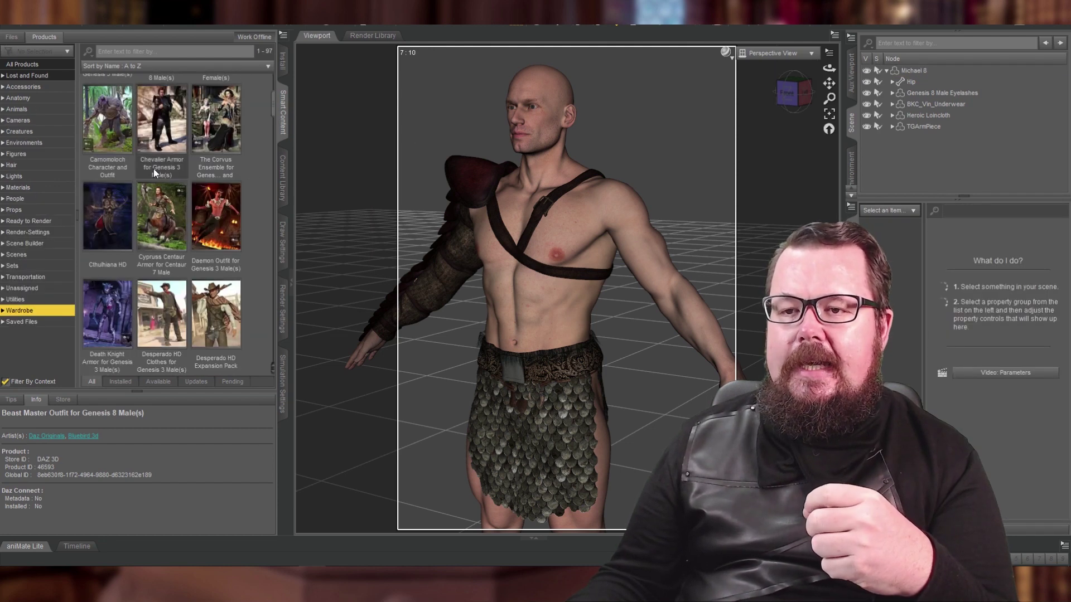
pyautogui.scroll(-1, 186, 154)
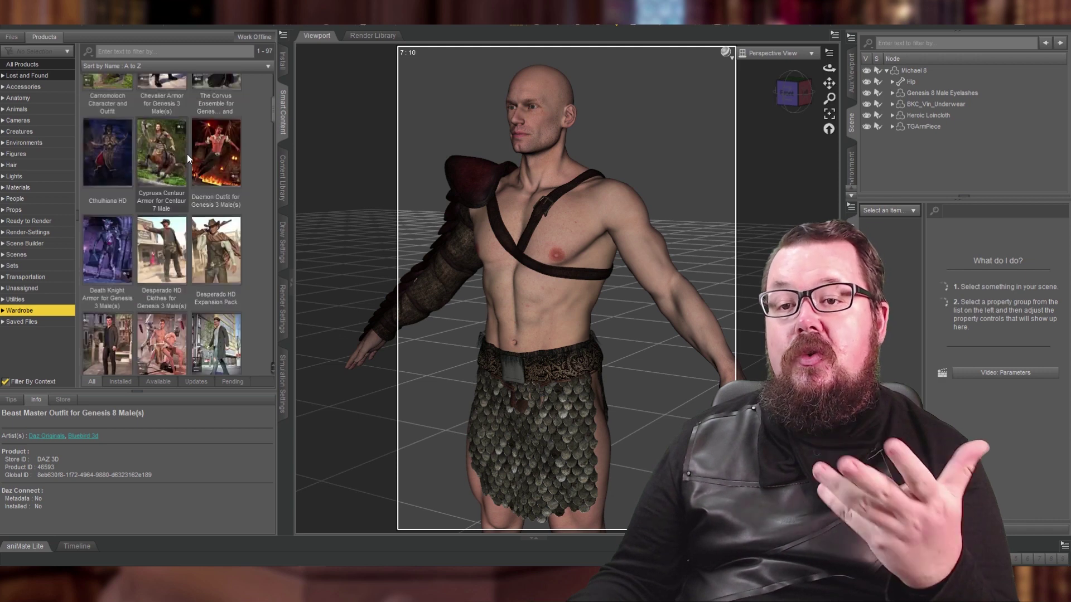
pyautogui.scroll(-5, 186, 154)
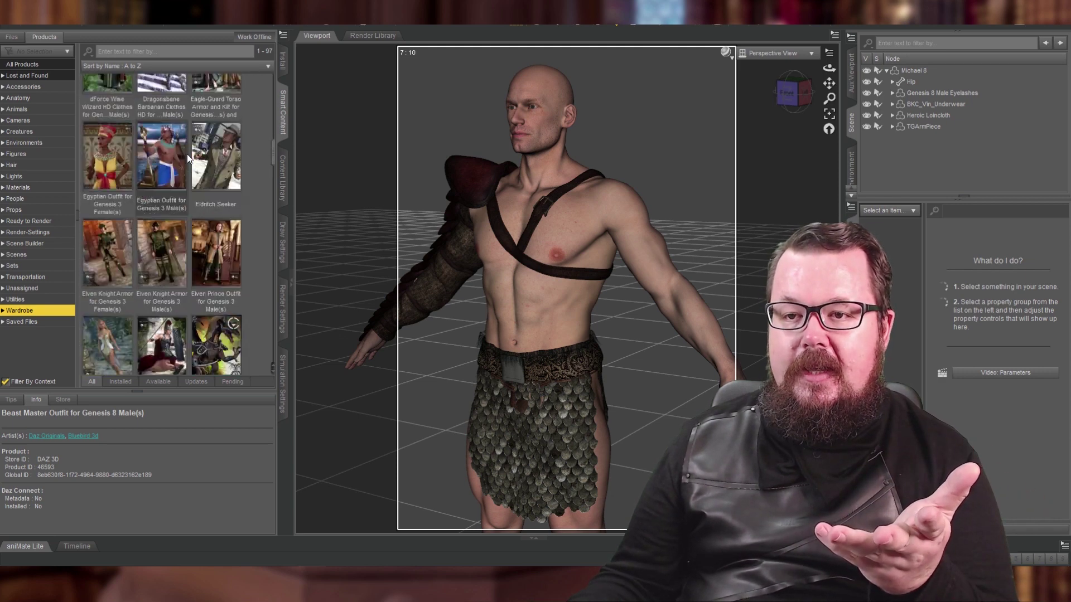
pyautogui.scroll(2, 186, 154)
pyautogui.doubleClick(174, 213)
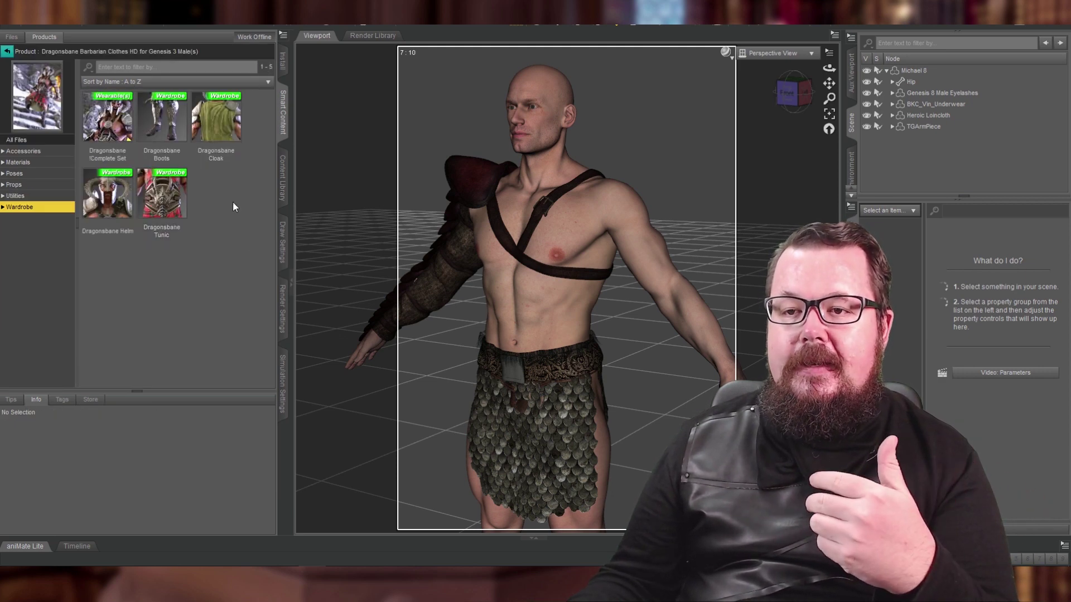
# Load the Dragonsbane Boots onto Michael 8, auto-fitting them from Genesis 3 Male, and inspect the combined outfit
pyautogui.click(518, 83)
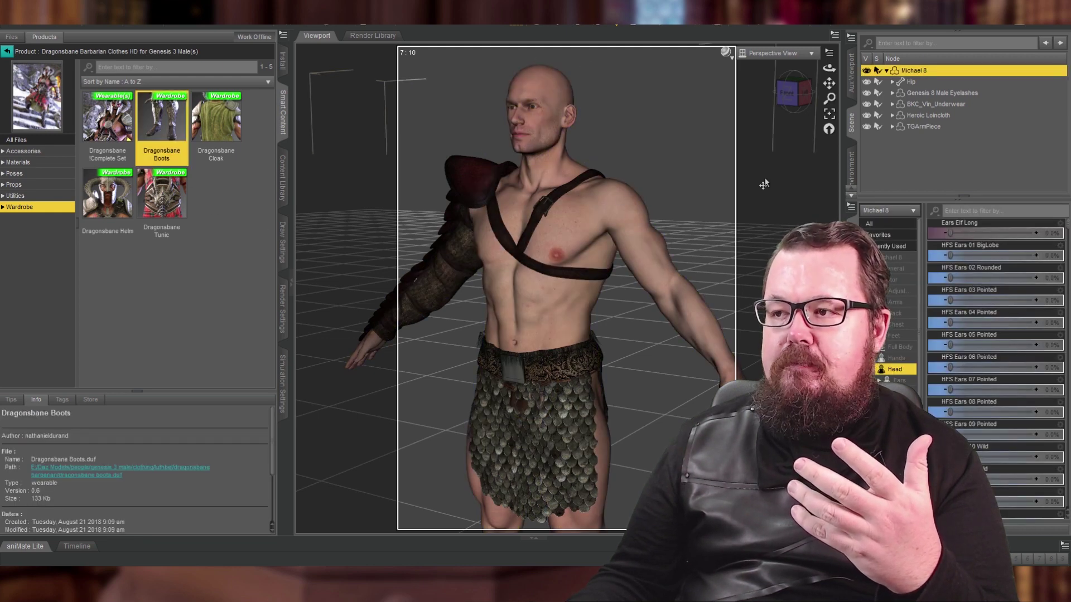
pyautogui.moveTo(691, 128); pyautogui.dragTo(691, 126)
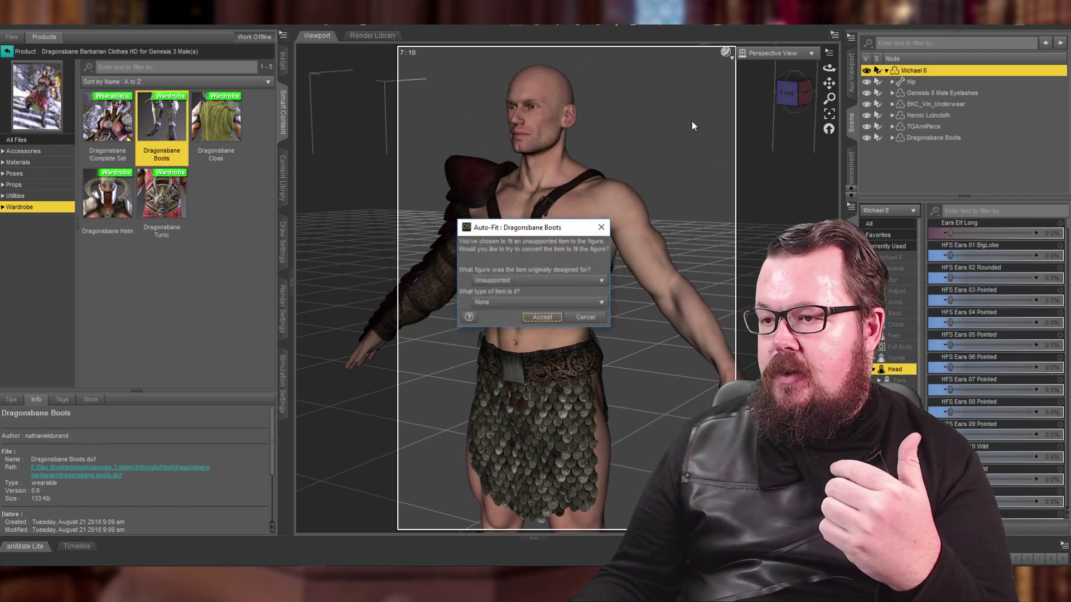
pyautogui.click(530, 280)
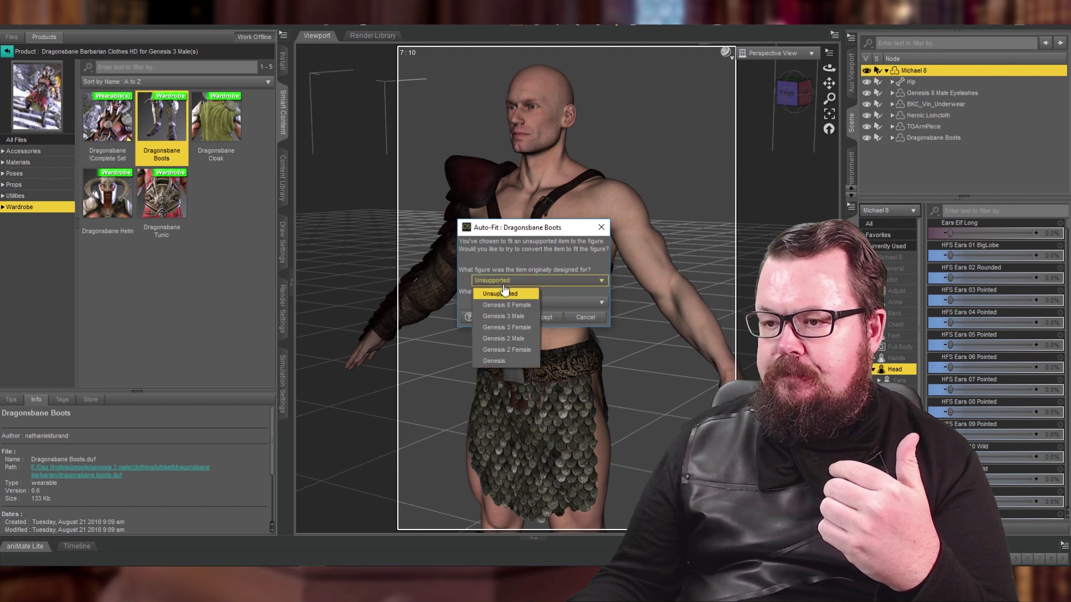
pyautogui.click(510, 316)
pyautogui.click(538, 317)
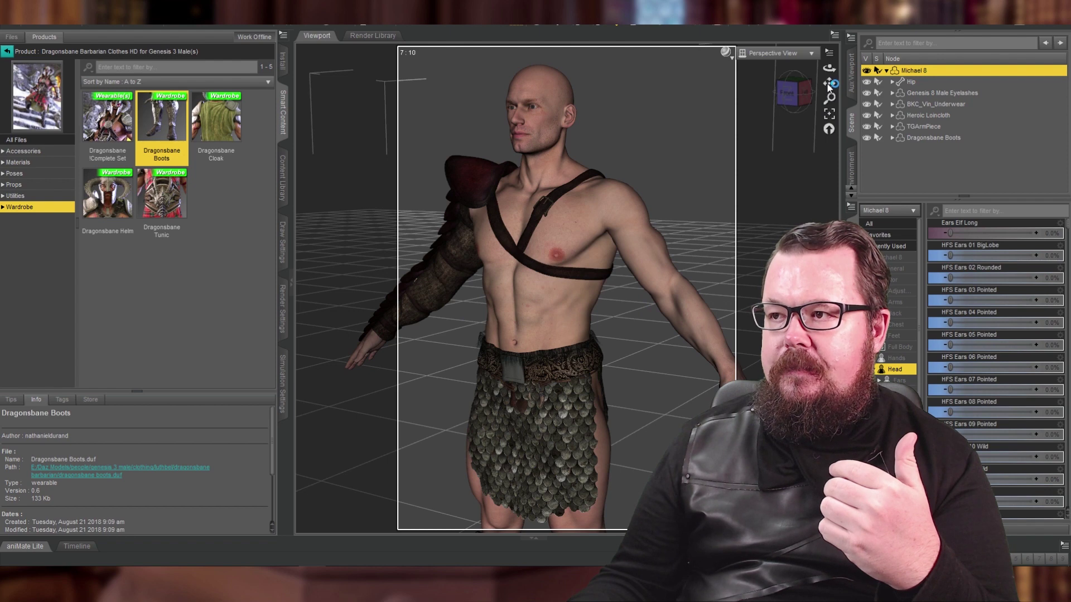
pyautogui.moveTo(828, 84); pyautogui.dragTo(826, 28)
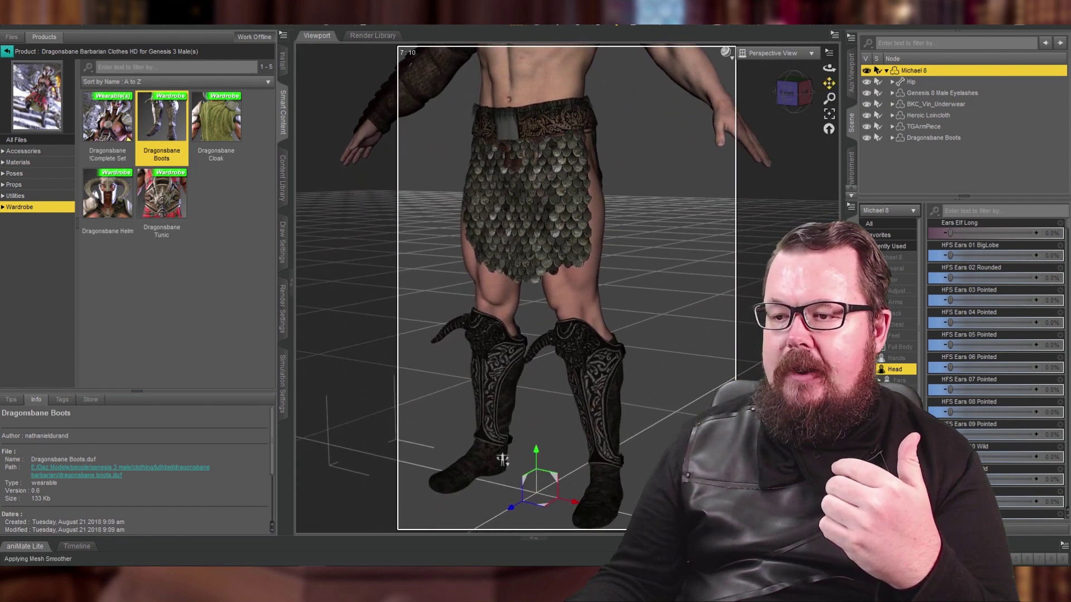
pyautogui.moveTo(829, 84); pyautogui.dragTo(836, 137)
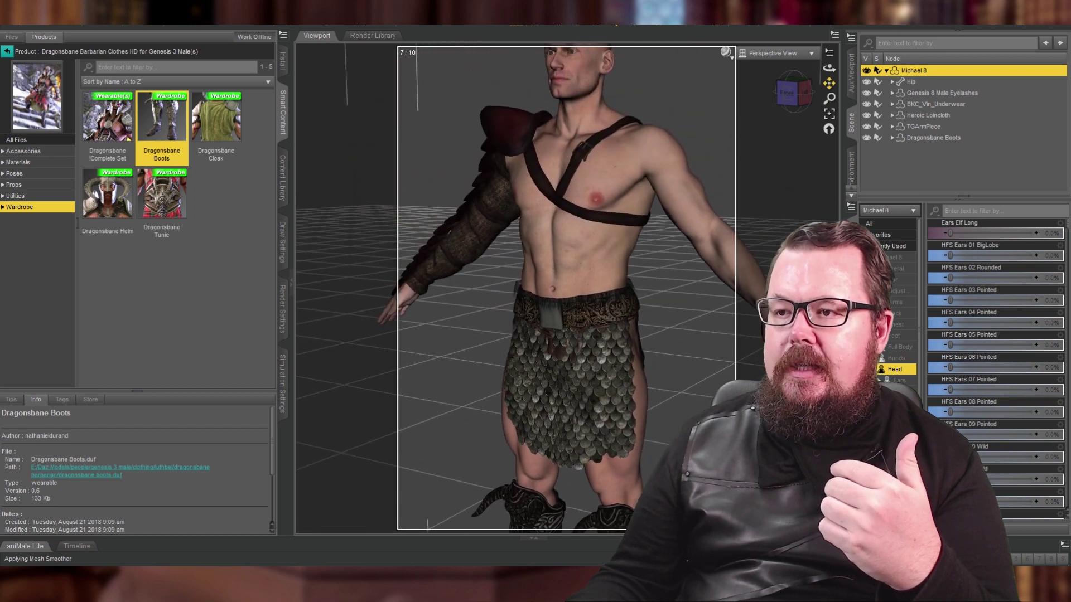
pyautogui.moveTo(828, 68); pyautogui.dragTo(769, 79)
pyautogui.scroll(-1, 691, 154)
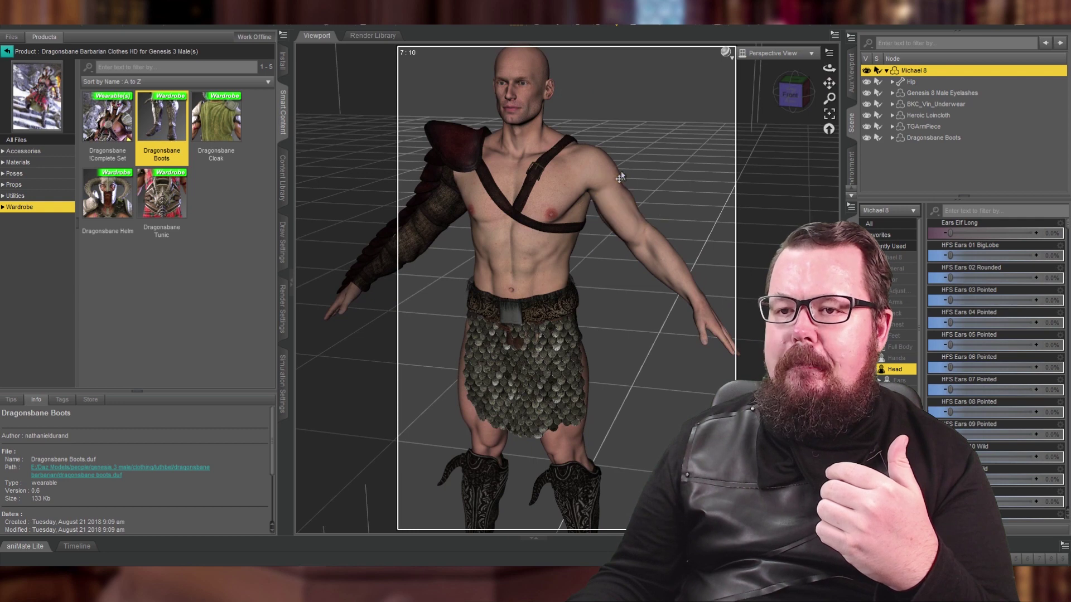
# Return to the wardrobe products for Michael 8 and open the accessories of Vinnuth Kriegor Battle Mega Armor for Genesis 8 Male(s)
pyautogui.click(680, 143)
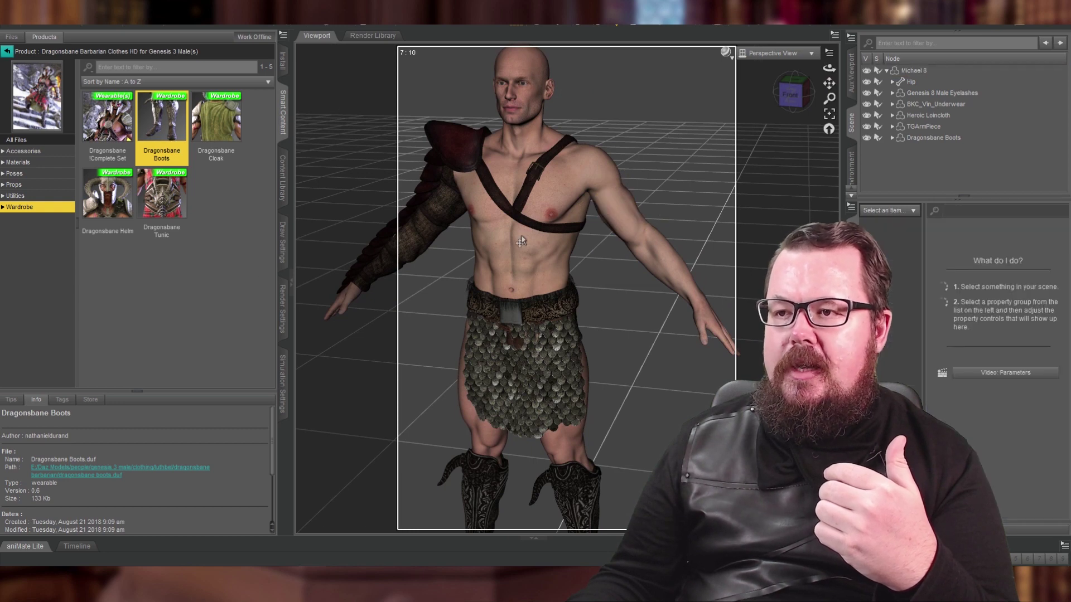
pyautogui.click(7, 52)
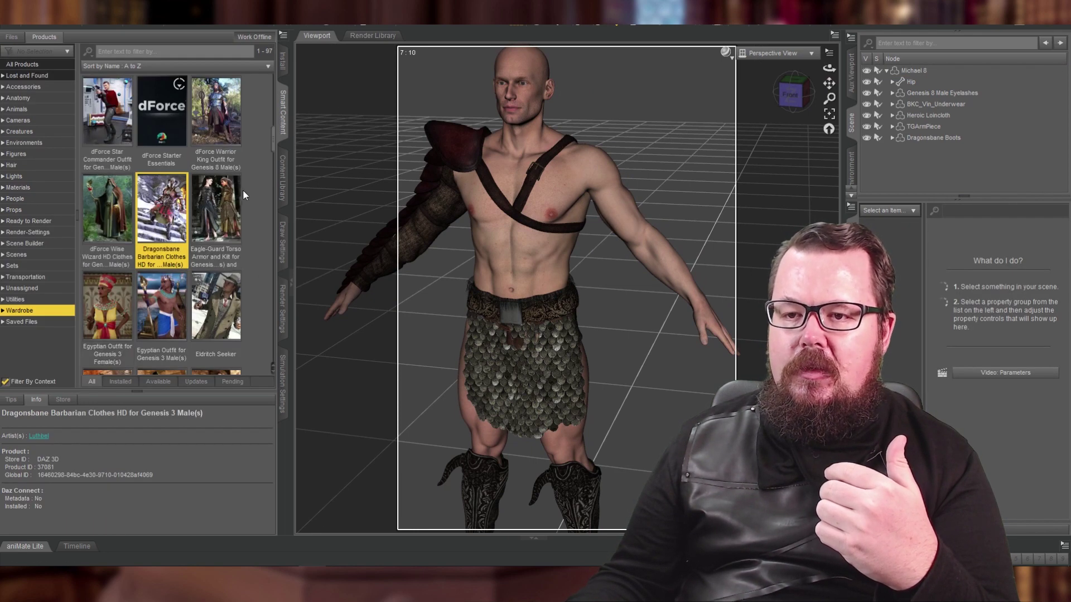
pyautogui.click(614, 217)
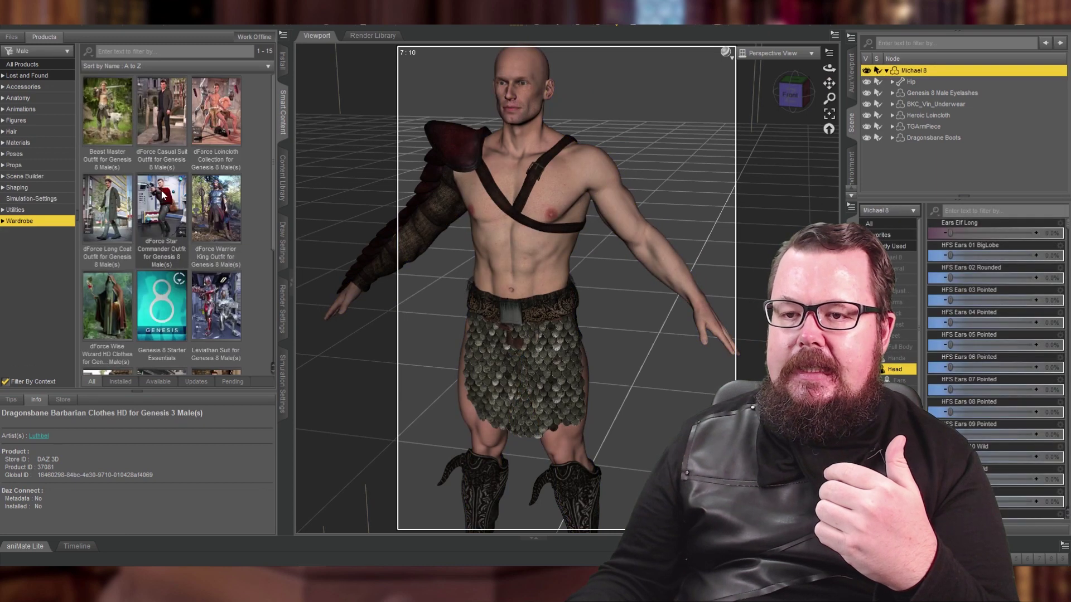
pyautogui.scroll(-3, 162, 192)
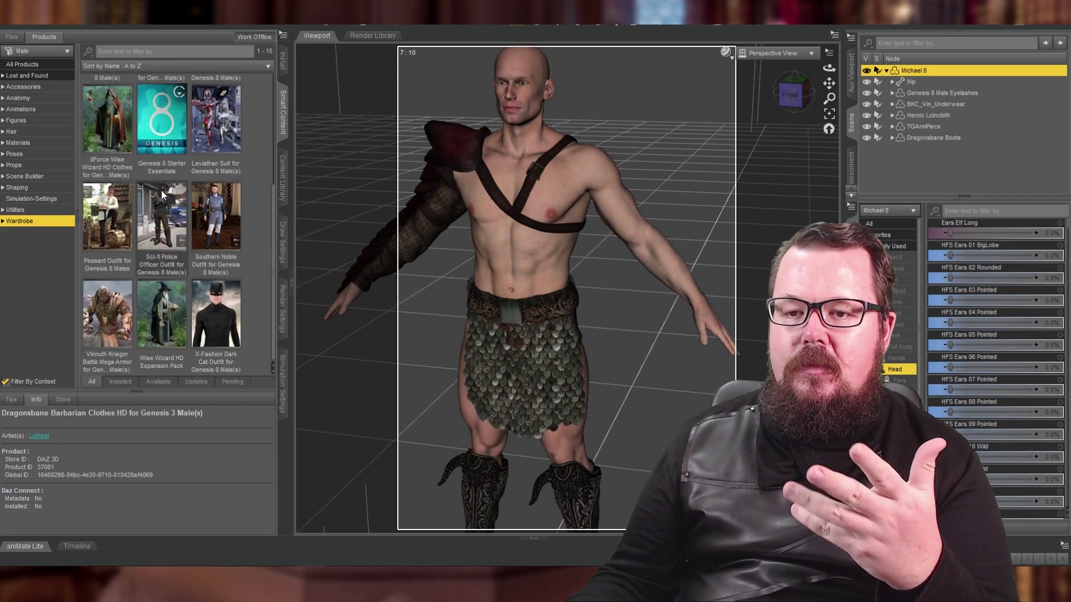
pyautogui.doubleClick(115, 318)
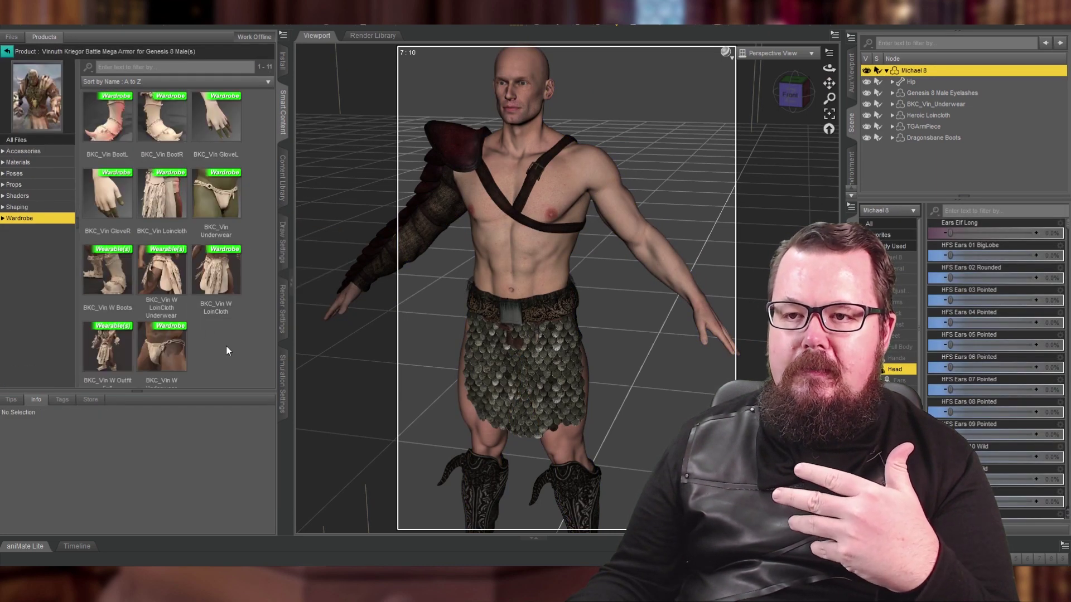
pyautogui.click(23, 151)
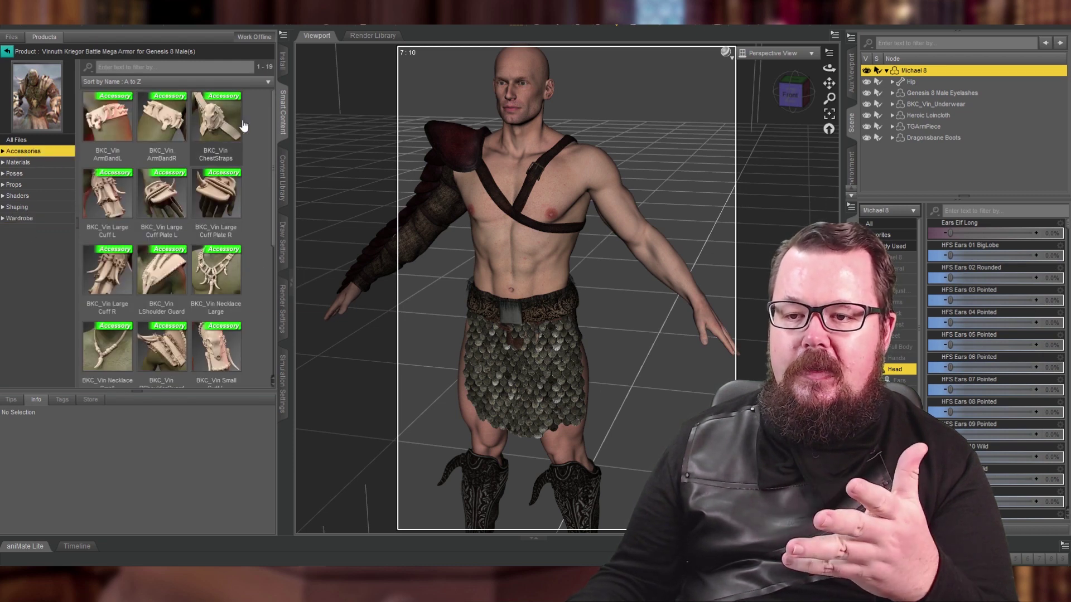
# Load BKC_Vin ArmBandL, BKC_Vin Large Cuff Plate L and the BKC_Vin W Cuff Big L wearable onto Michael 8's left arm
pyautogui.moveTo(178, 140)
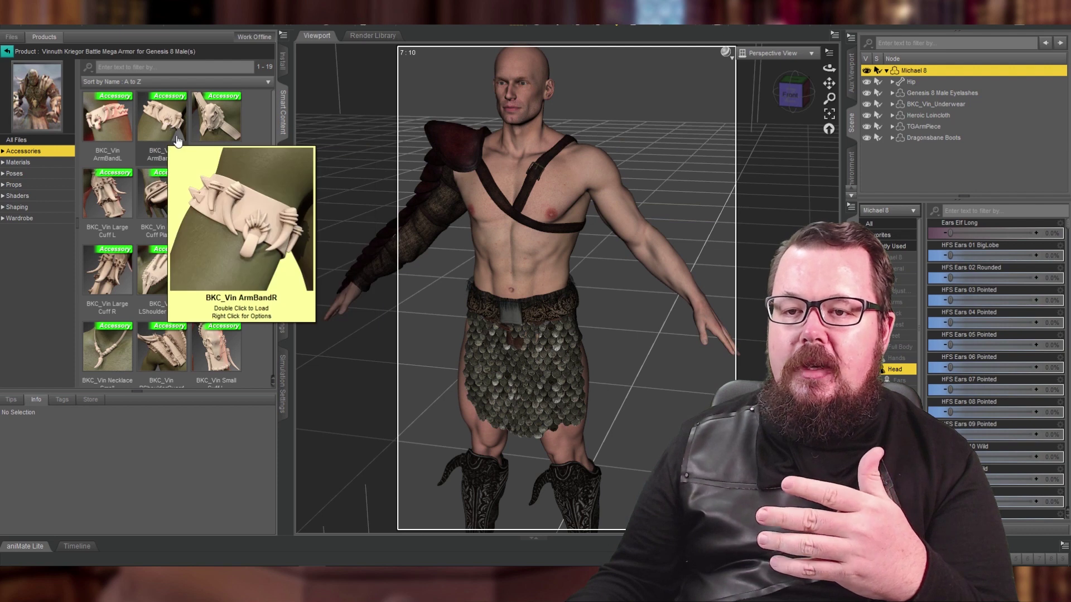
pyautogui.click(109, 134)
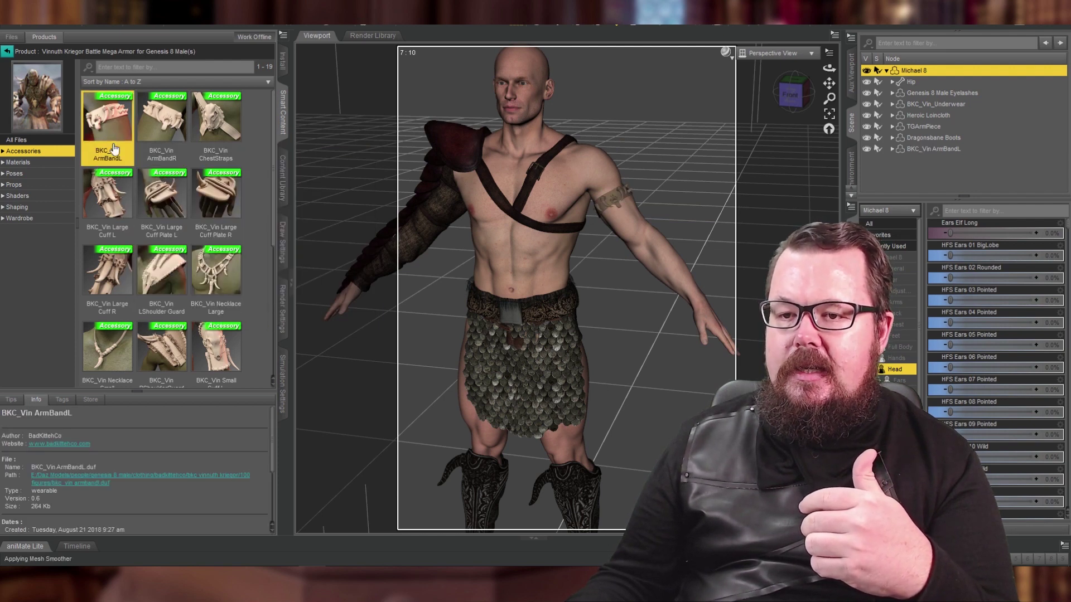
pyautogui.click(164, 199)
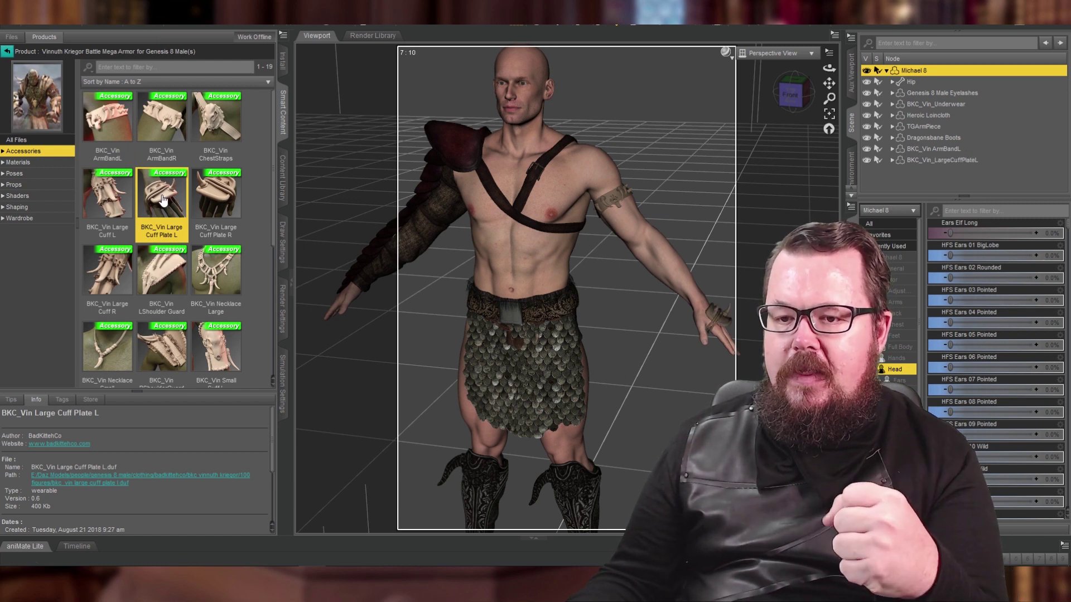
pyautogui.scroll(-3, 164, 200)
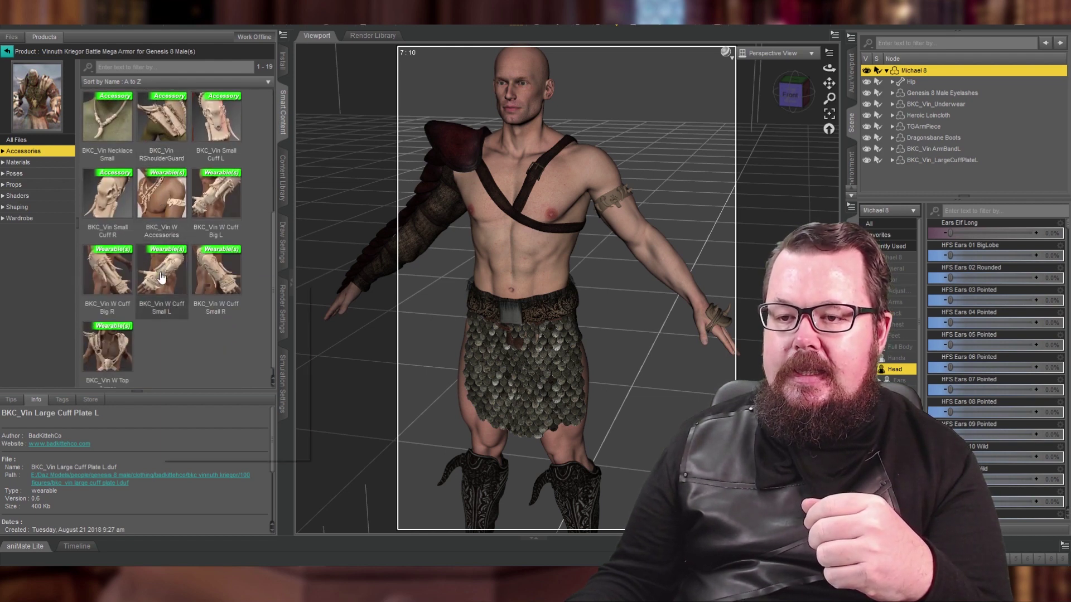
pyautogui.click(217, 206)
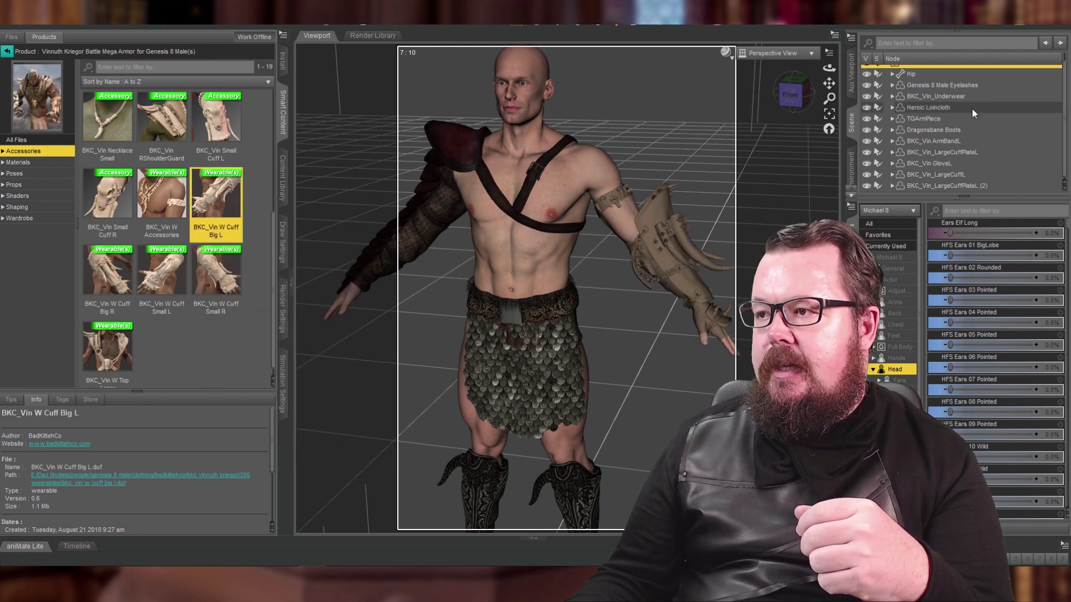
# Try the BKC_Vin Large Cuff Plate Leather Light and Leather Red materials on BKC_Vin GloveL
pyautogui.click(942, 164)
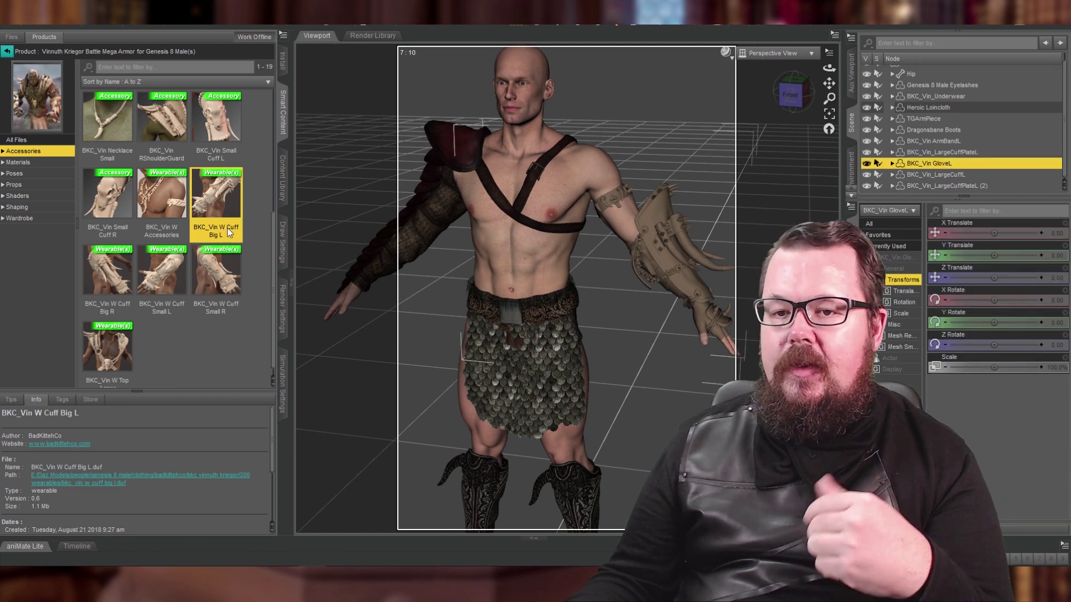
pyautogui.click(24, 162)
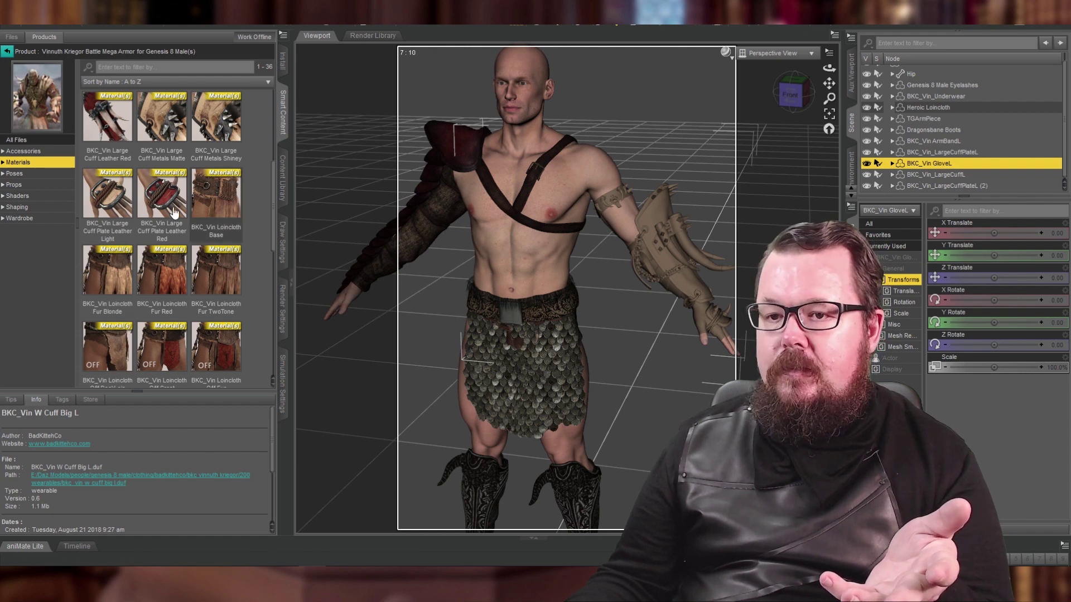
pyautogui.click(124, 200)
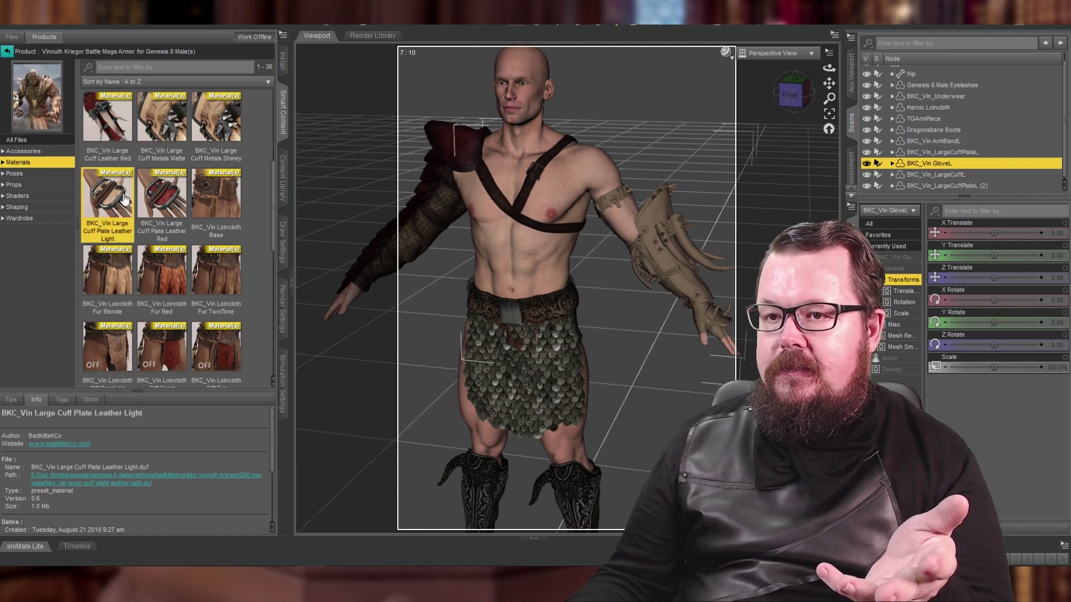
pyautogui.scroll(-1, 139, 216)
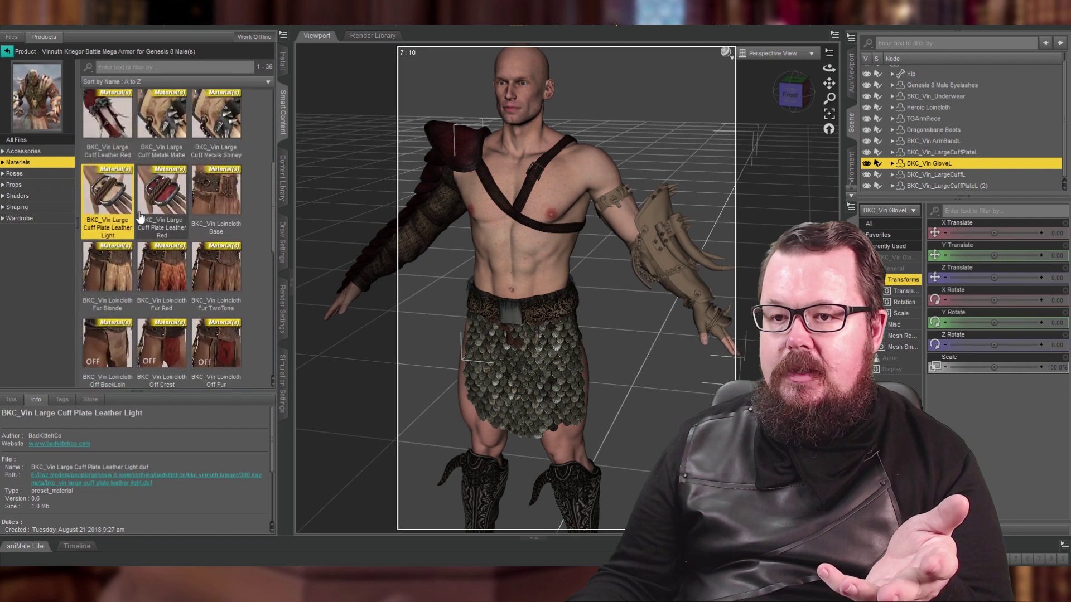
pyautogui.click(162, 195)
pyautogui.scroll(-3, 166, 206)
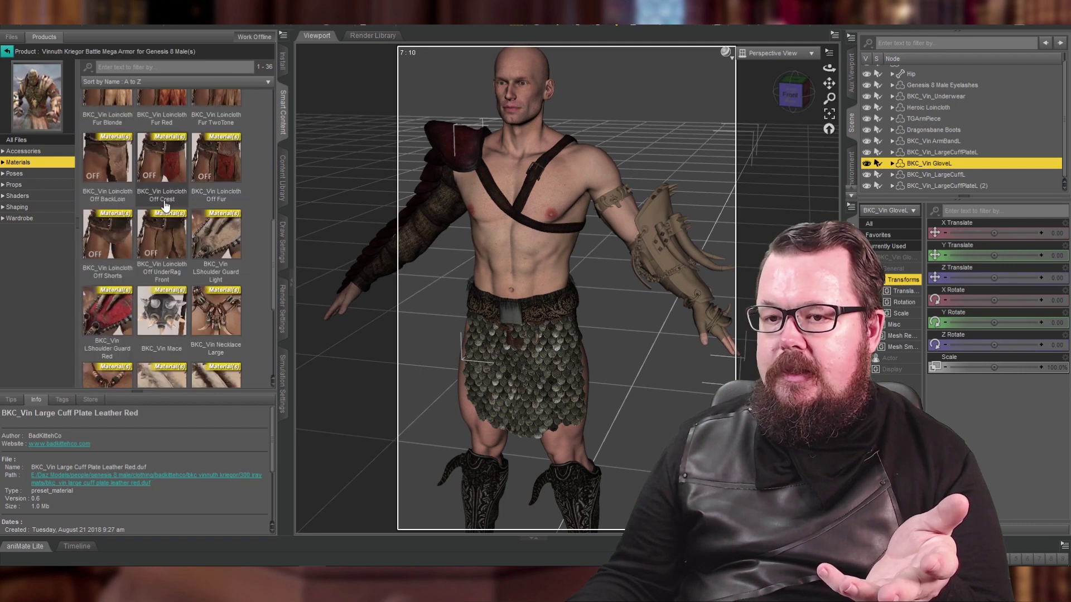
pyautogui.scroll(-3, 165, 206)
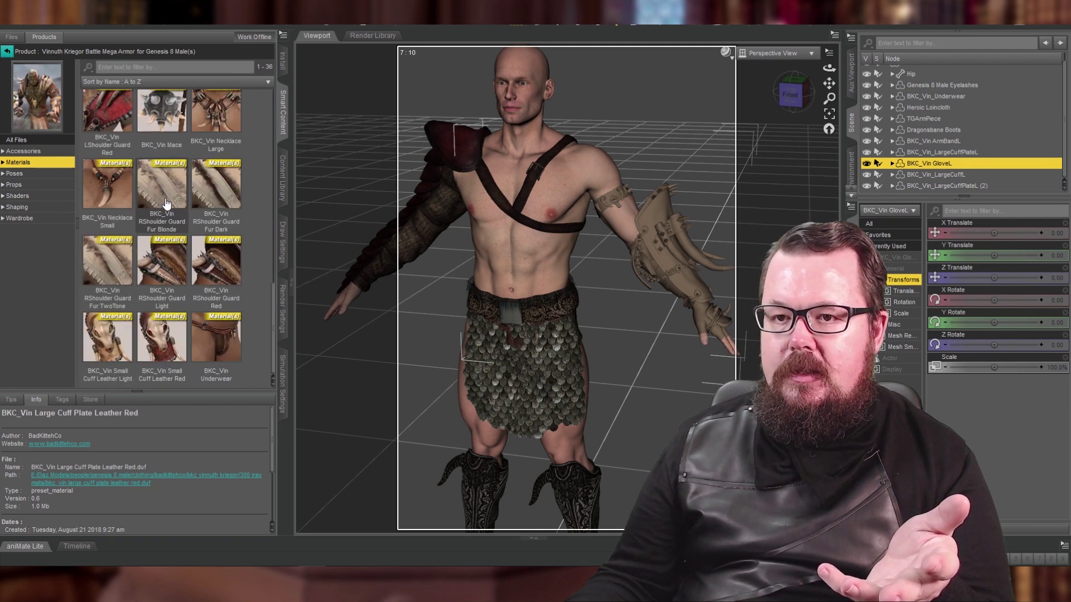
# Apply the BKC_Vin Large Cuff Leather Red material to BKC_Vin_LargeCuffL, and delete BKC_Vin GloveL from the scene
pyautogui.click(934, 175)
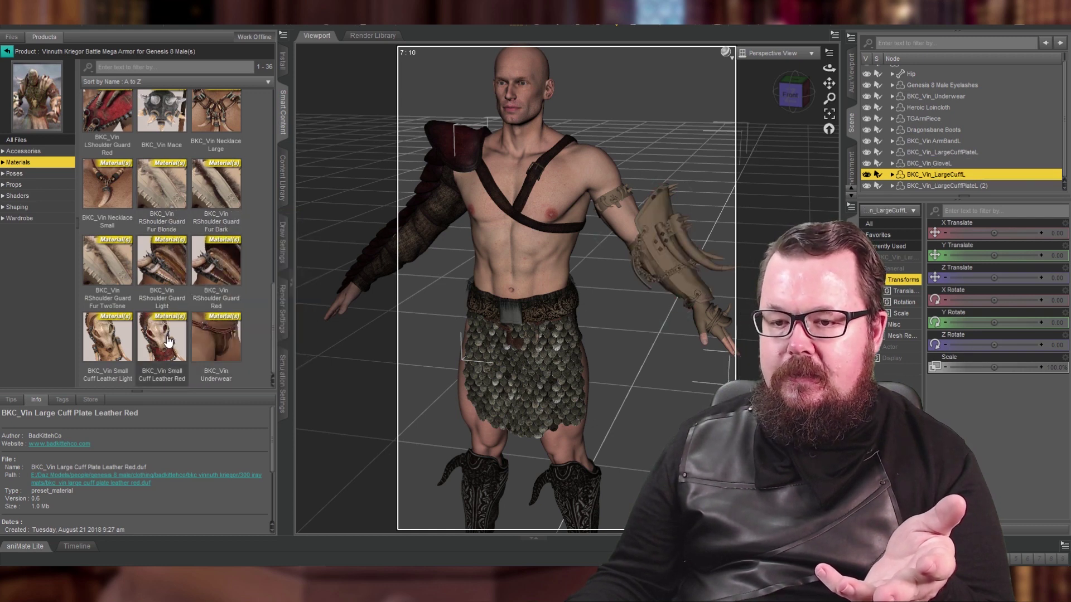
pyautogui.scroll(2, 227, 240)
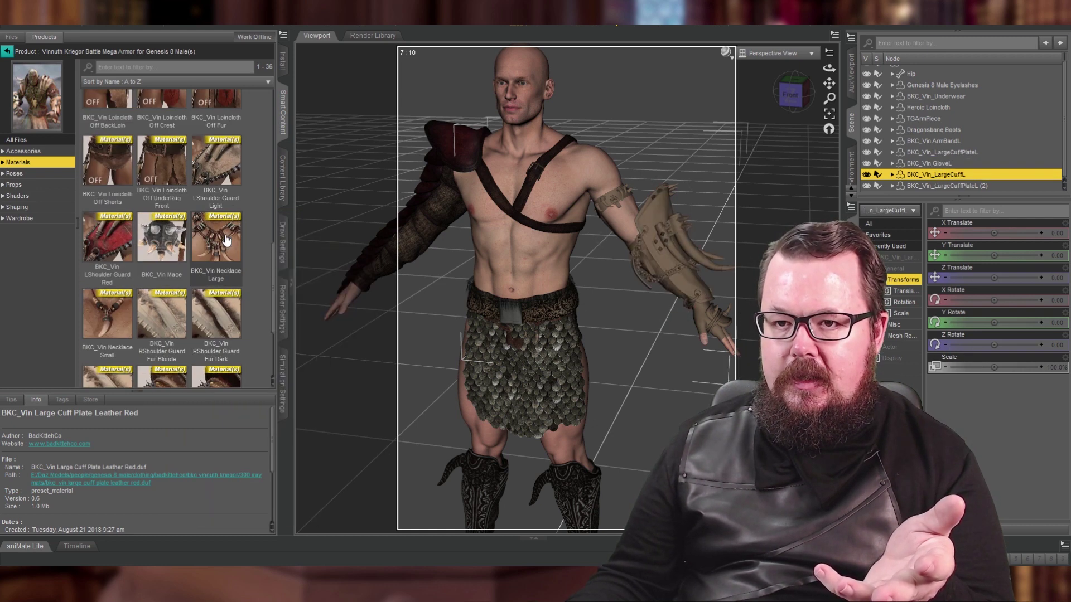
pyautogui.scroll(5, 227, 240)
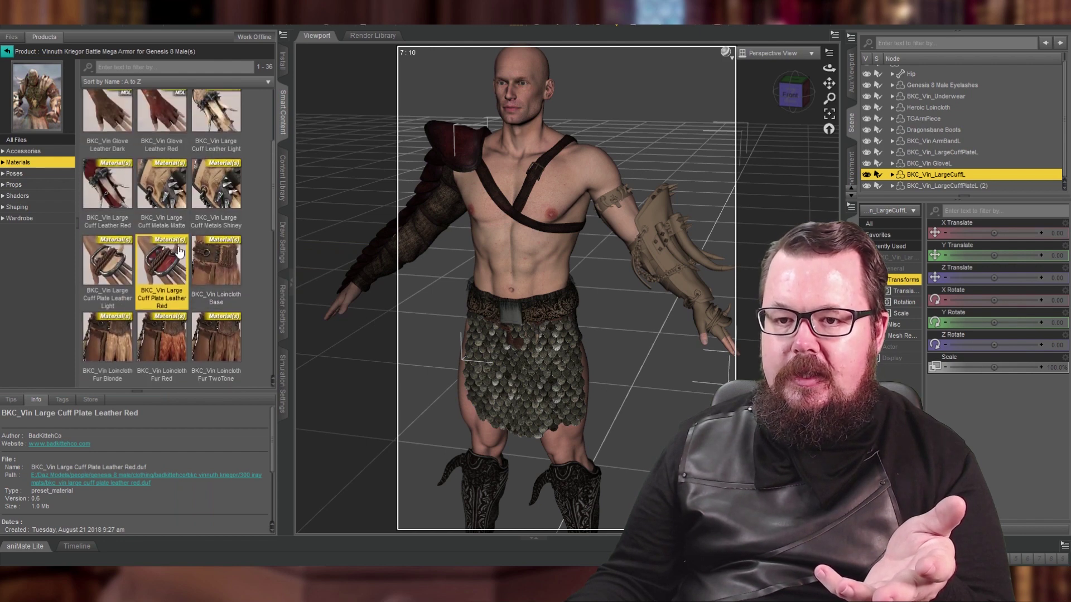
pyautogui.doubleClick(107, 195)
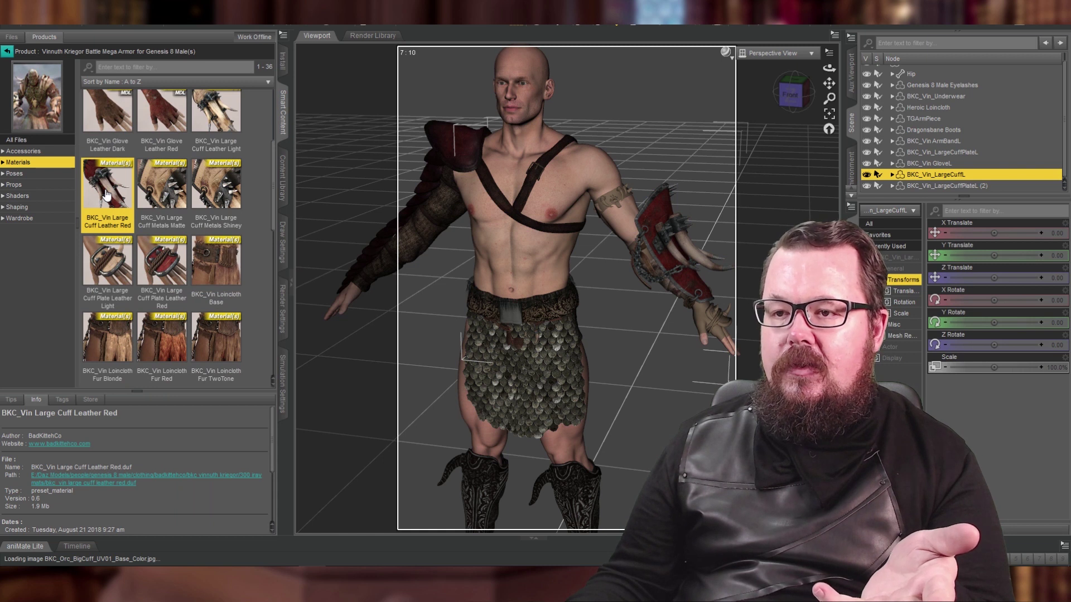
pyautogui.click(941, 165)
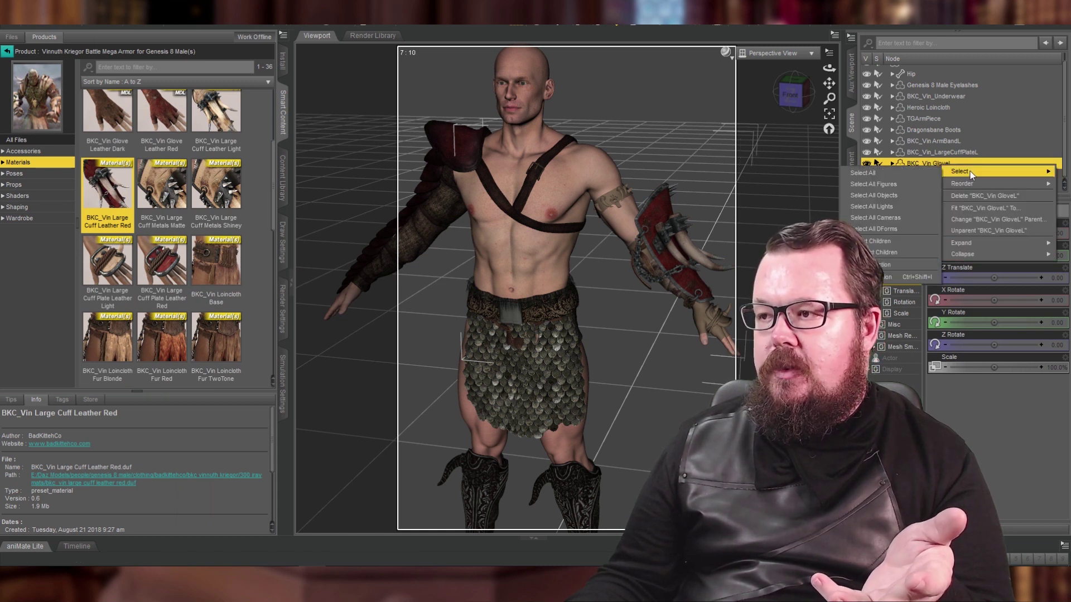
pyautogui.click(970, 191)
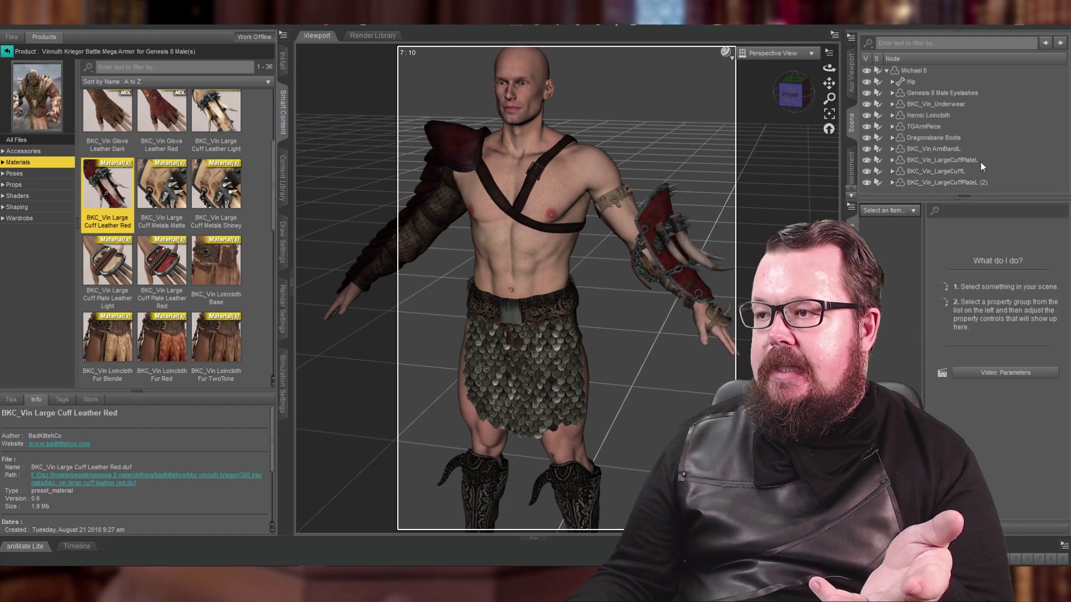
# Try the Large Cuff Plate Leather Red, Small Cuff Leather Red and Large Cuff Plate Leather Light materials on BKC_Vin ArmBandL
pyautogui.click(945, 150)
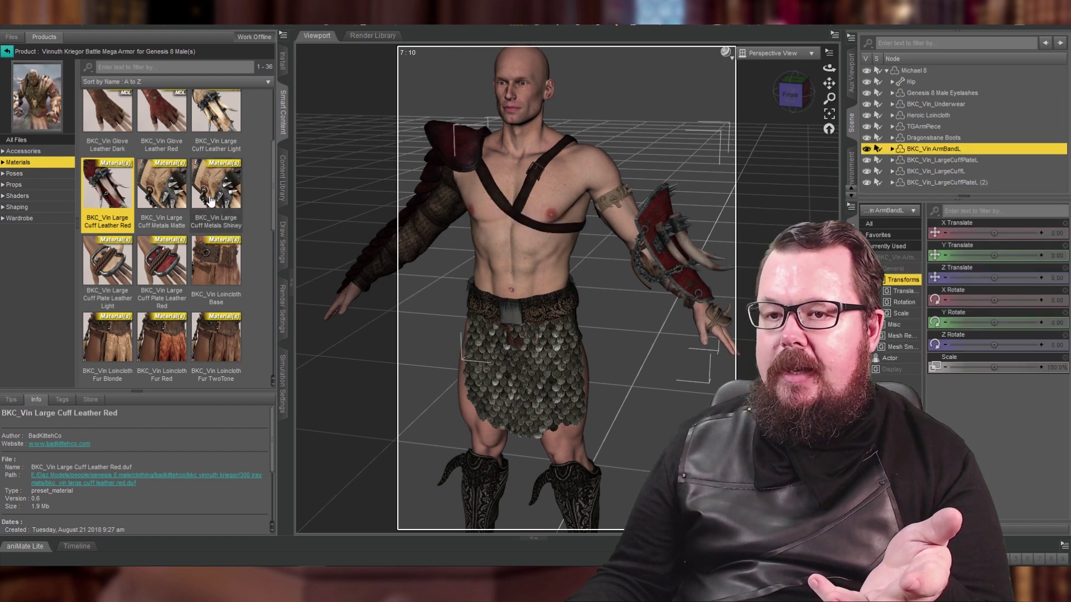
pyautogui.click(151, 258)
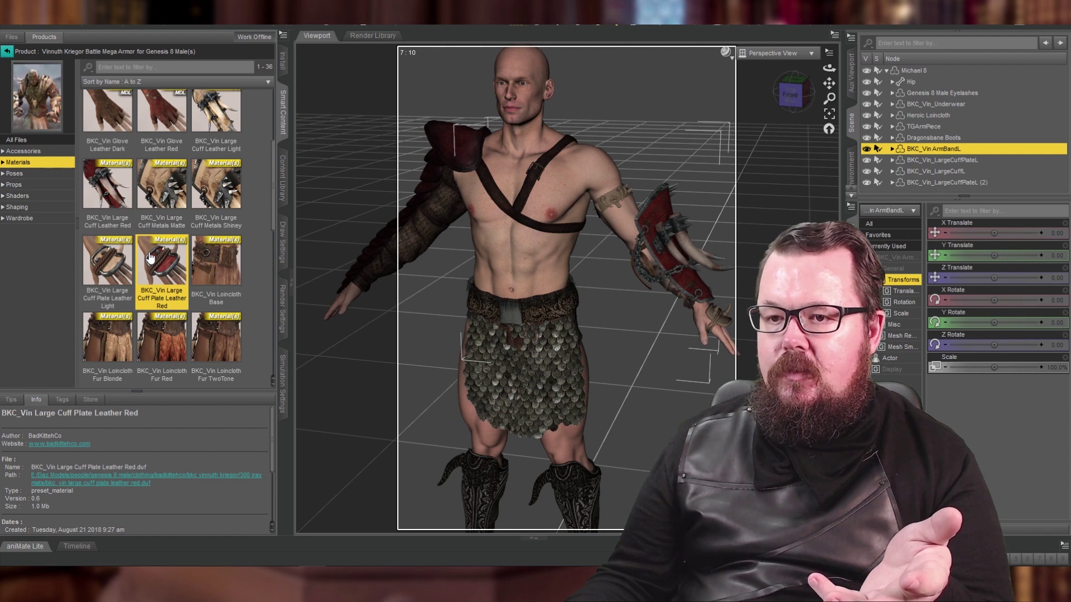
pyautogui.scroll(-5, 150, 256)
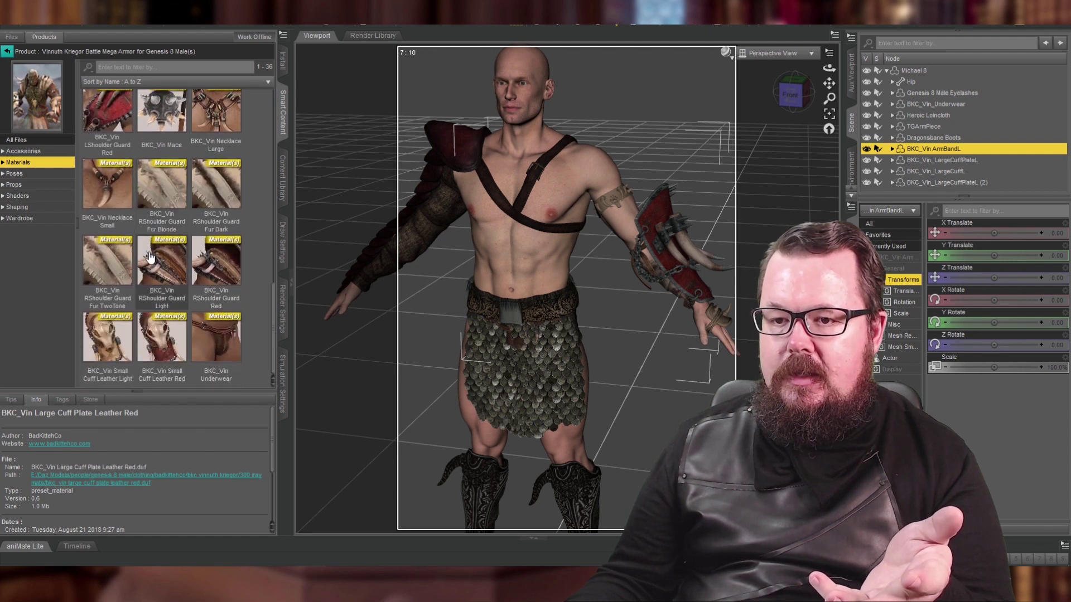
pyautogui.click(166, 338)
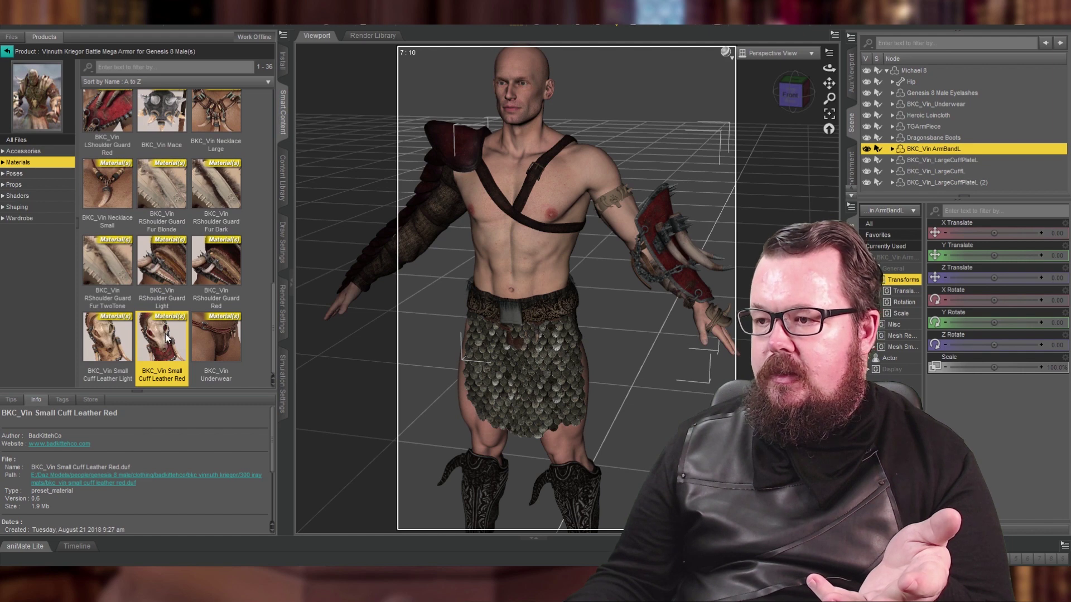
pyautogui.scroll(5, 162, 307)
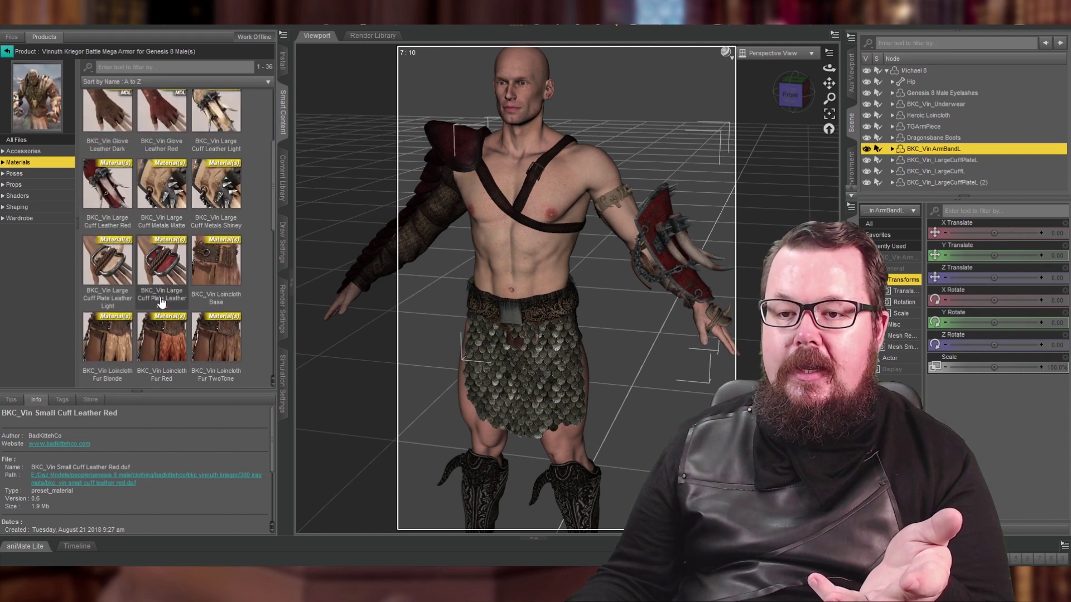
pyautogui.click(113, 267)
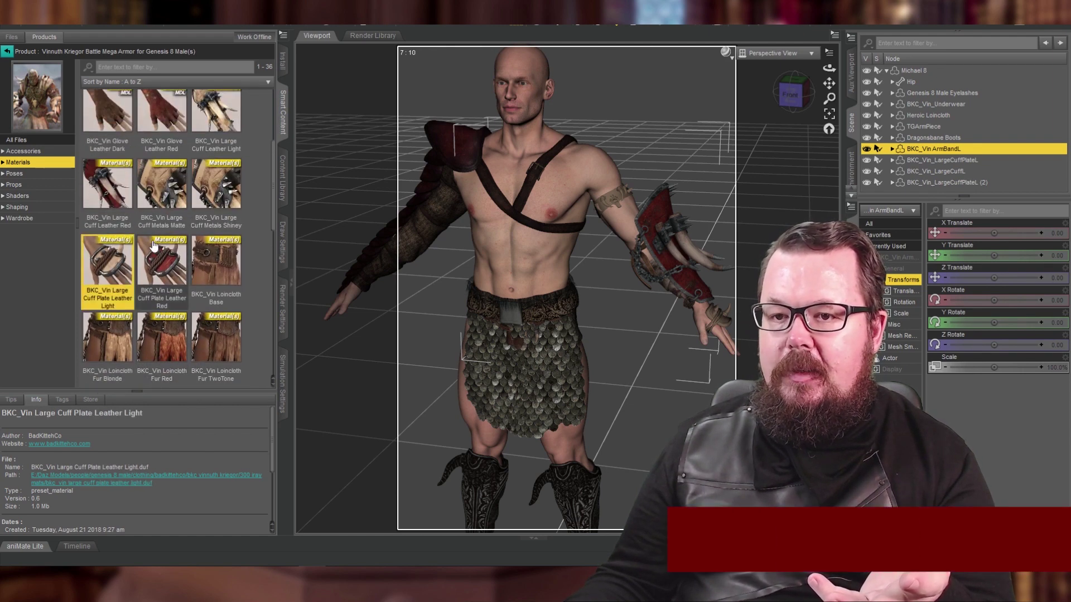
pyautogui.scroll(2, 156, 246)
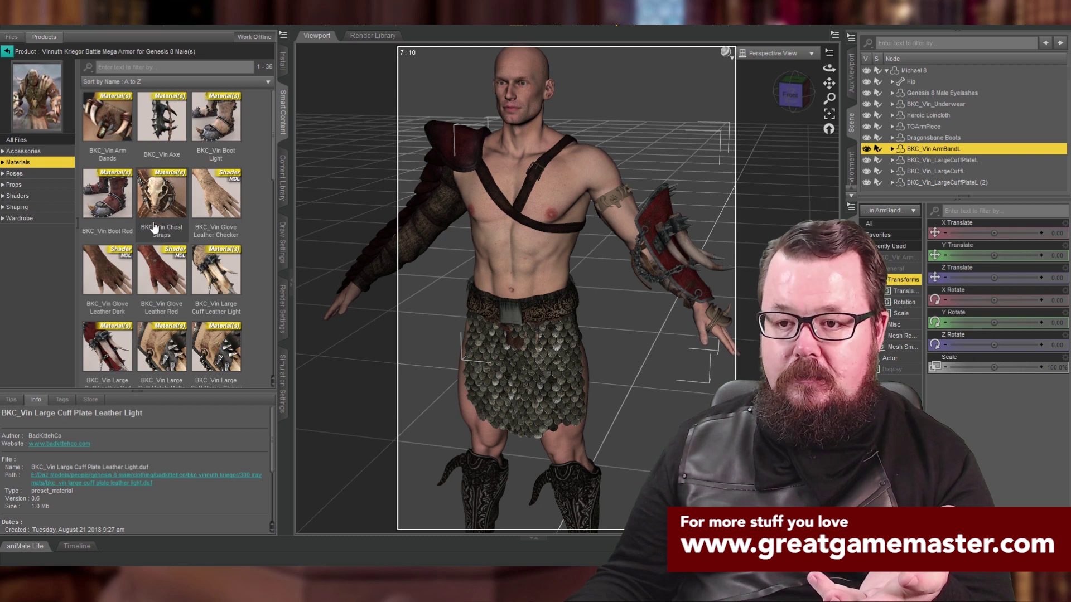
pyautogui.moveTo(163, 246)
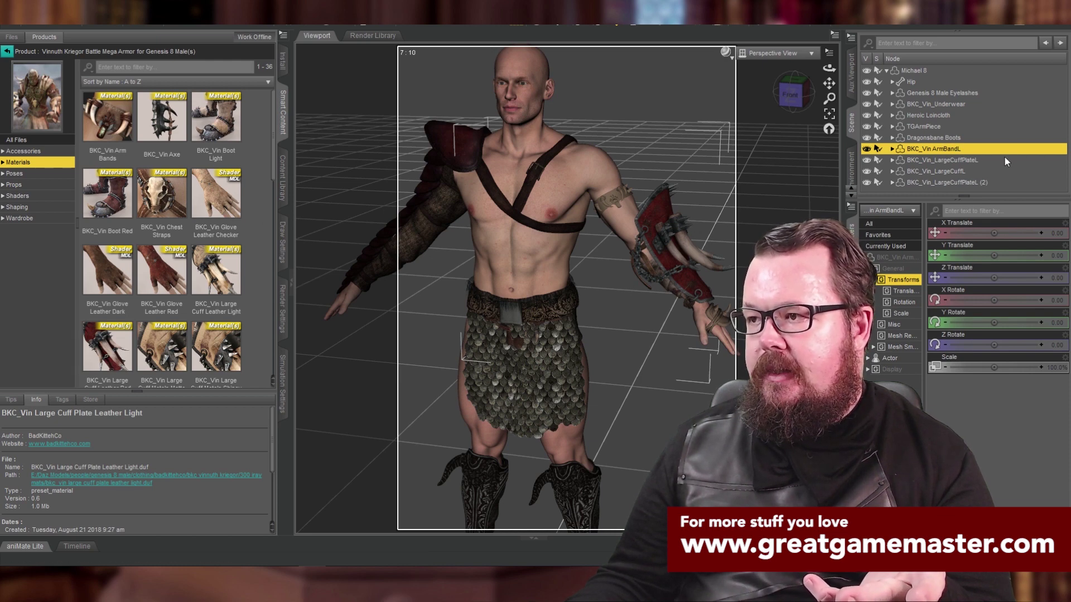
# Try the BKC_Vin Large Cuff Plate Leather Red material on BKC_Vin_LargeCuffL
pyautogui.click(958, 173)
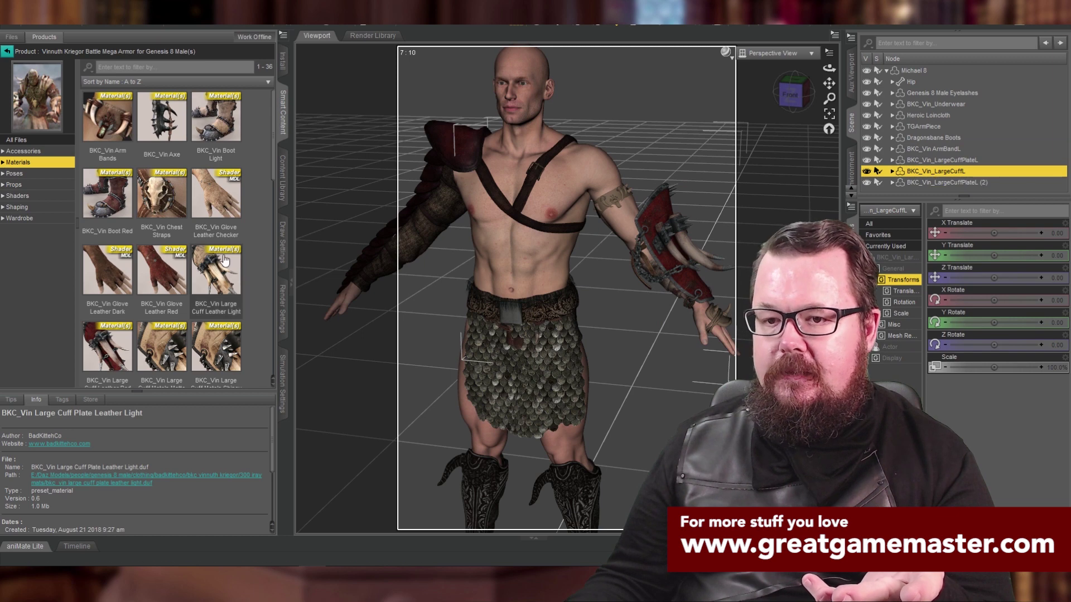
pyautogui.scroll(-3, 185, 247)
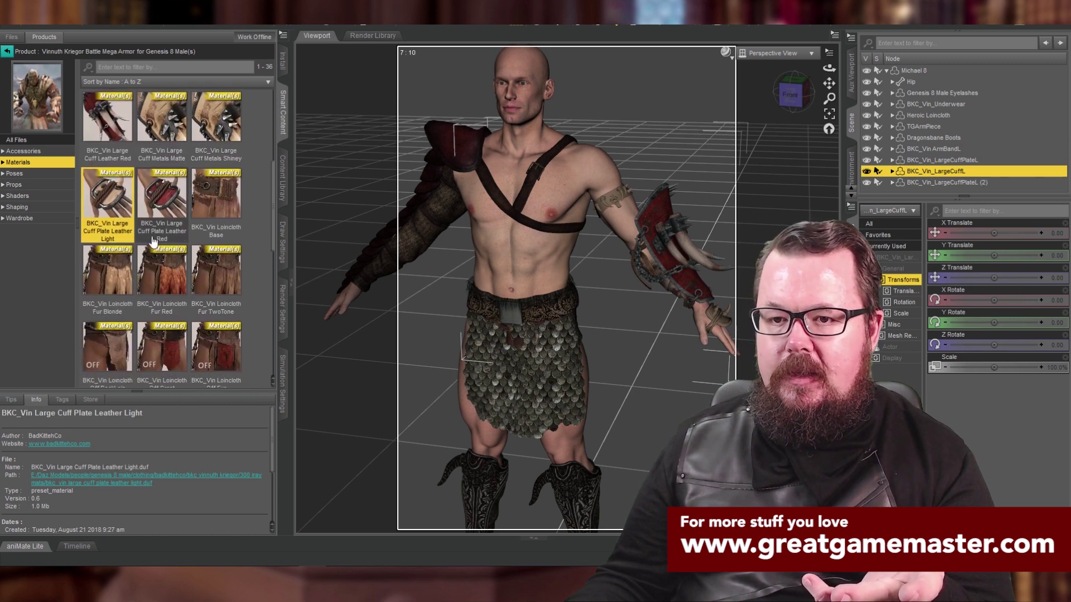
pyautogui.click(166, 196)
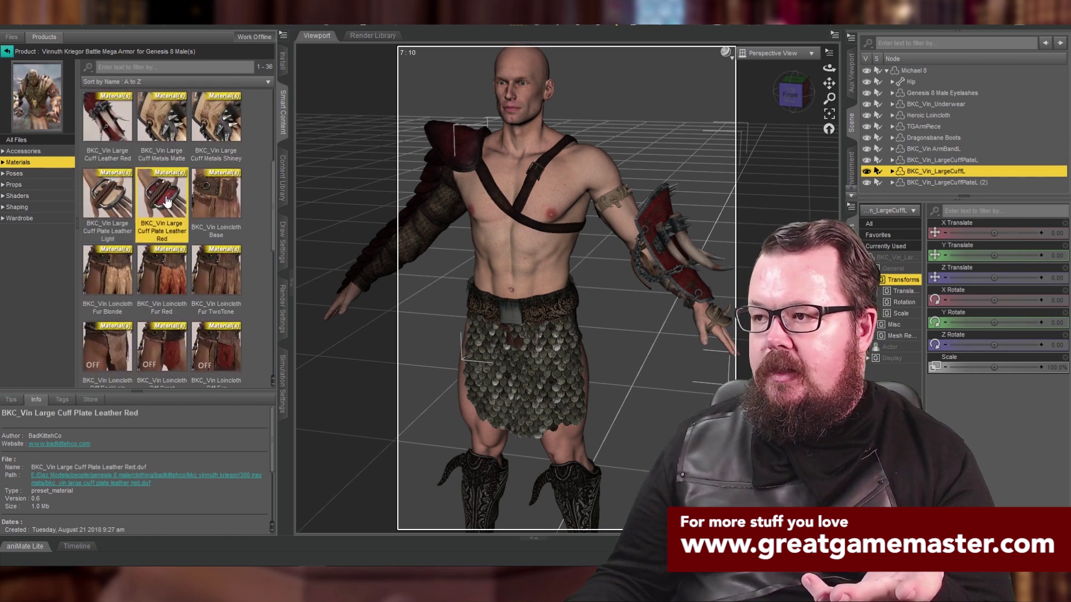
# Check the duplicate BKC_Vin_LargeCuffPlateL (2) by toggling its visibility, and delete it from the scene
pyautogui.click(951, 184)
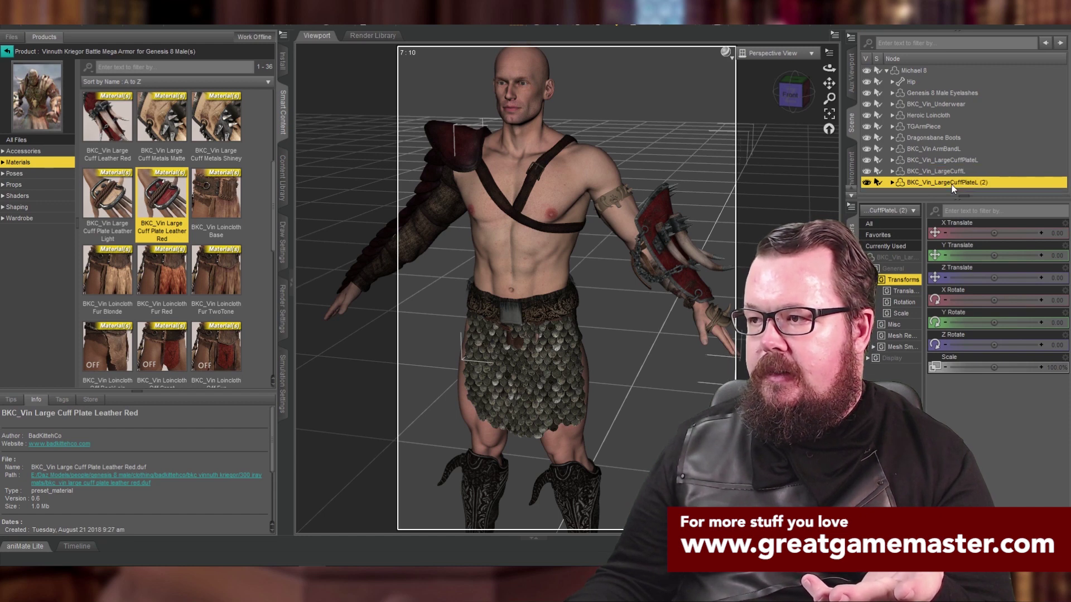
pyautogui.click(867, 182)
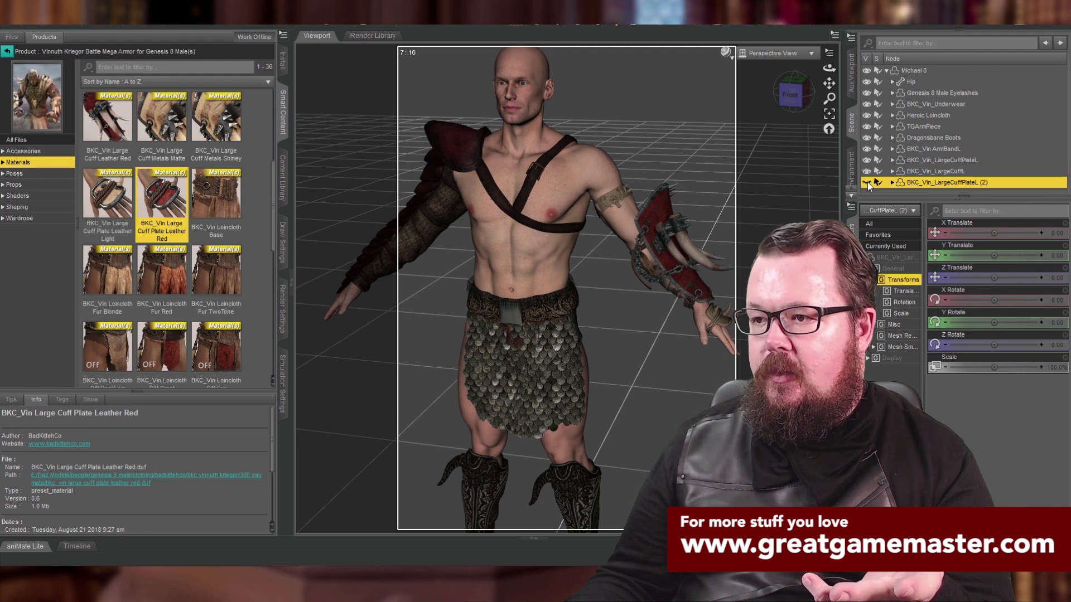
pyautogui.click(867, 182)
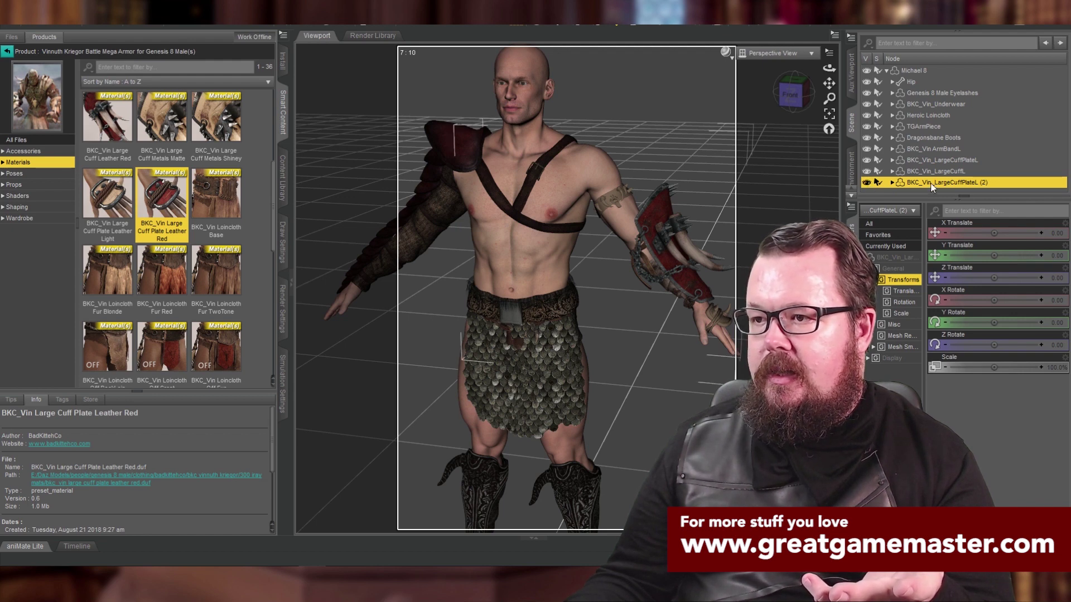
pyautogui.rightClick(930, 183)
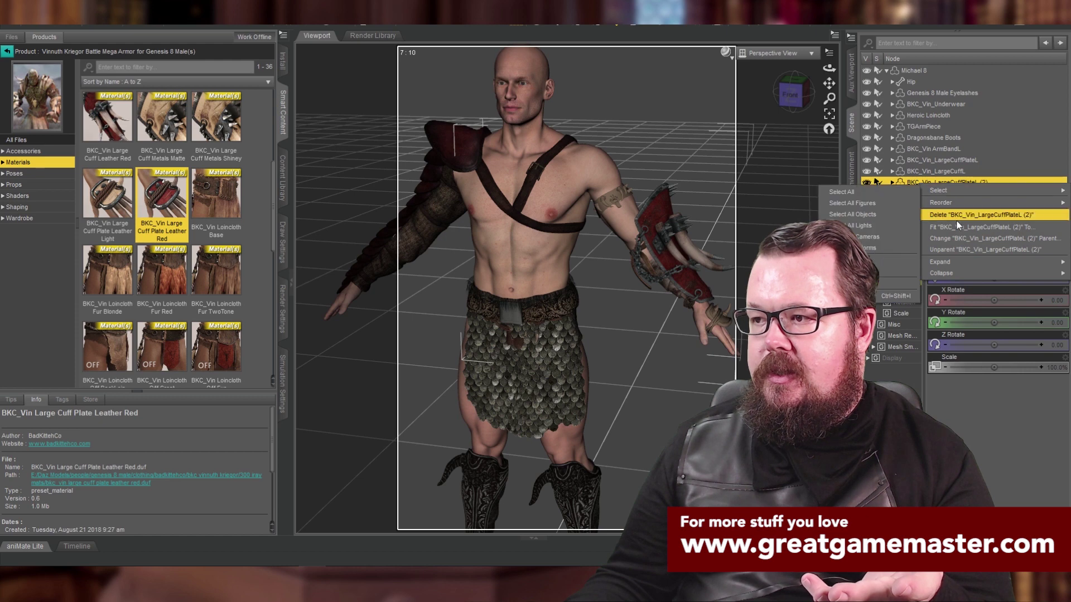
pyautogui.click(959, 216)
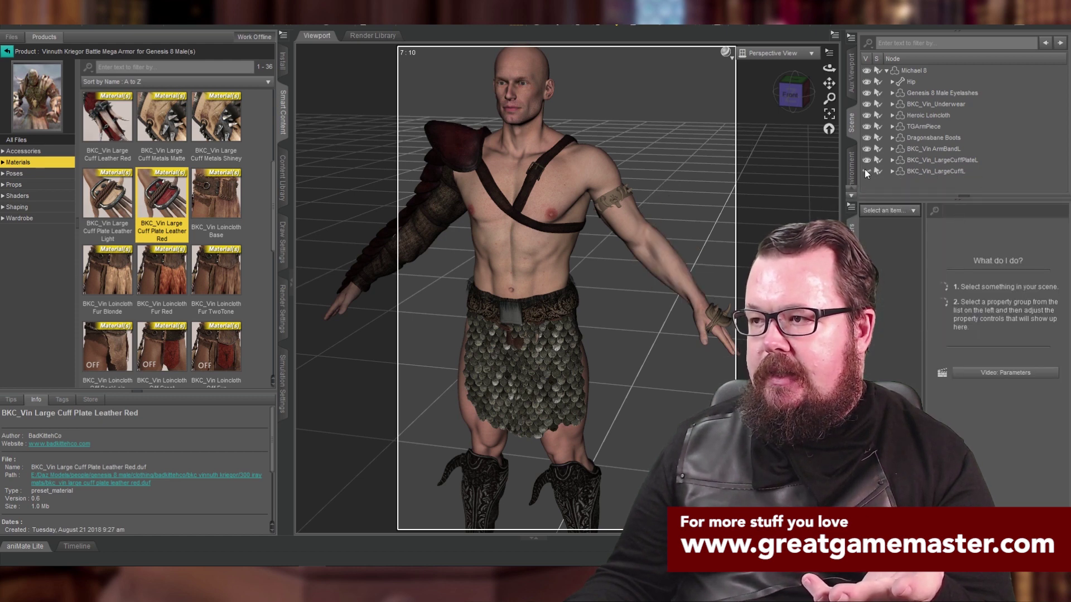
# Apply the BKC_Vin Large Cuff Plate Leather Red material to BKC_Vin_LargeCuffPlateL and the BKC_Vin Arm Bands material to BKC_Vin ArmBandL
pyautogui.click(931, 160)
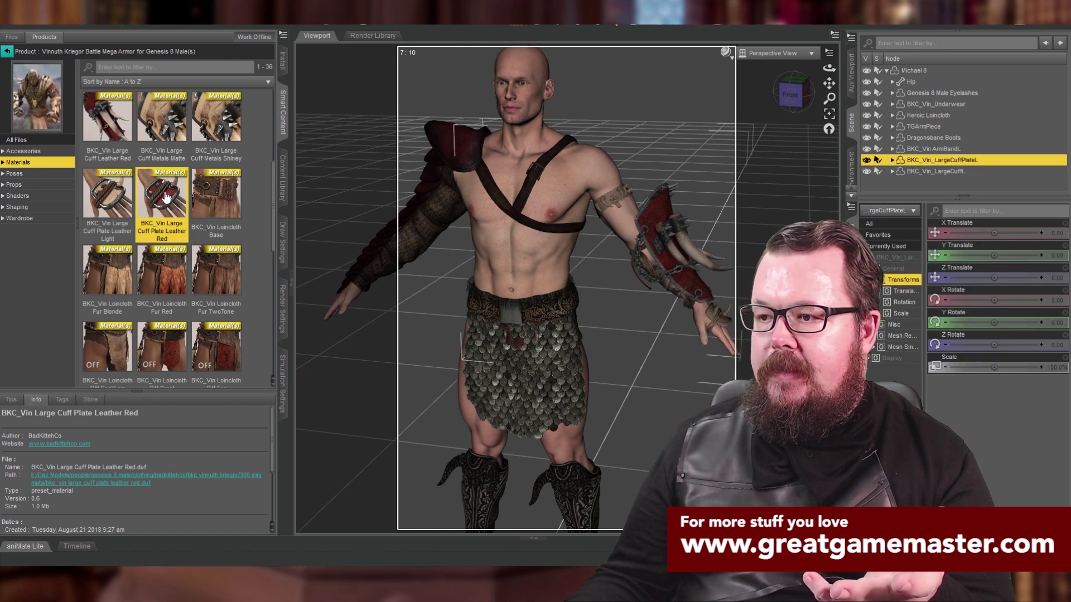
pyautogui.click(937, 149)
pyautogui.scroll(5, 111, 127)
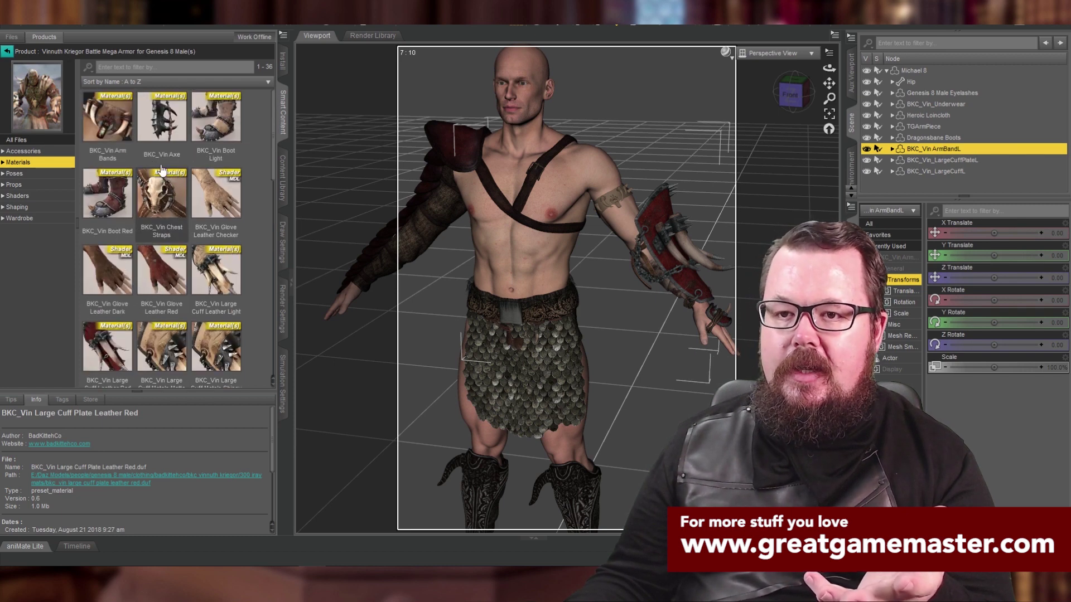
pyautogui.click(111, 127)
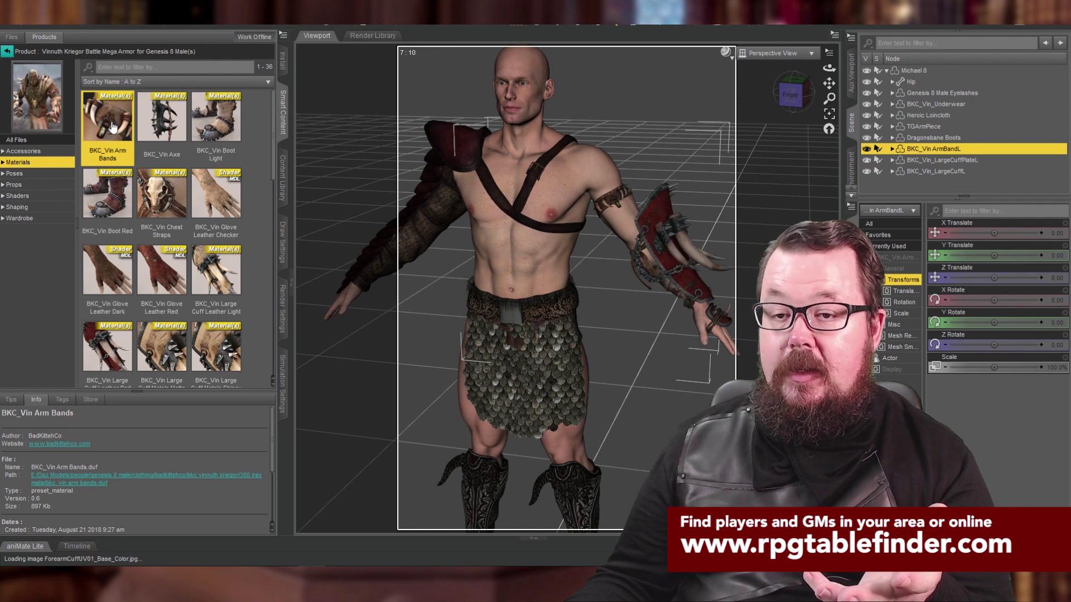
# Browse the Hair products for Michael 8, clear the figure selection, and open the Adrian Hair and Beard for Genesis 3 Male(s) product
pyautogui.moveTo(111, 127); pyautogui.dragTo(525, 217)
pyautogui.scroll(-2, 526, 216)
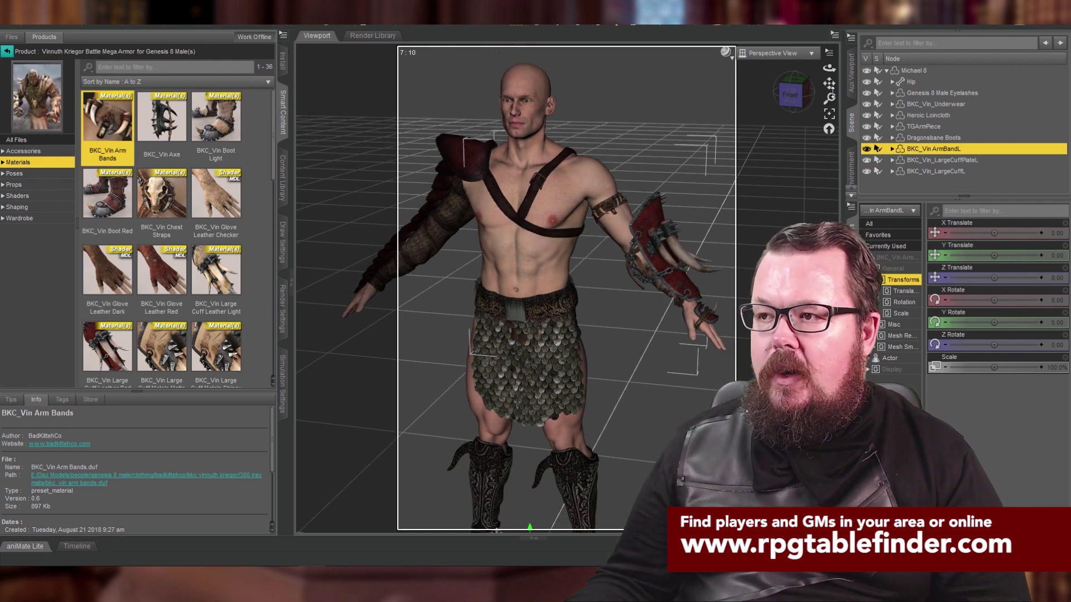
pyautogui.moveTo(829, 84); pyautogui.dragTo(827, 28)
pyautogui.moveTo(494, 470); pyautogui.dragTo(504, 528)
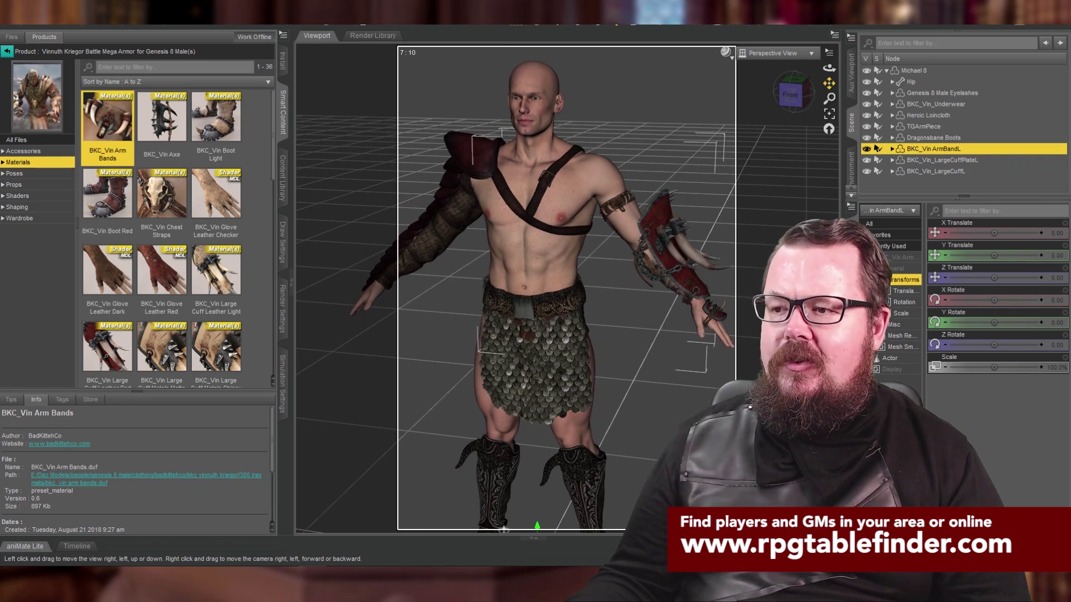
pyautogui.moveTo(829, 83); pyautogui.dragTo(827, 82)
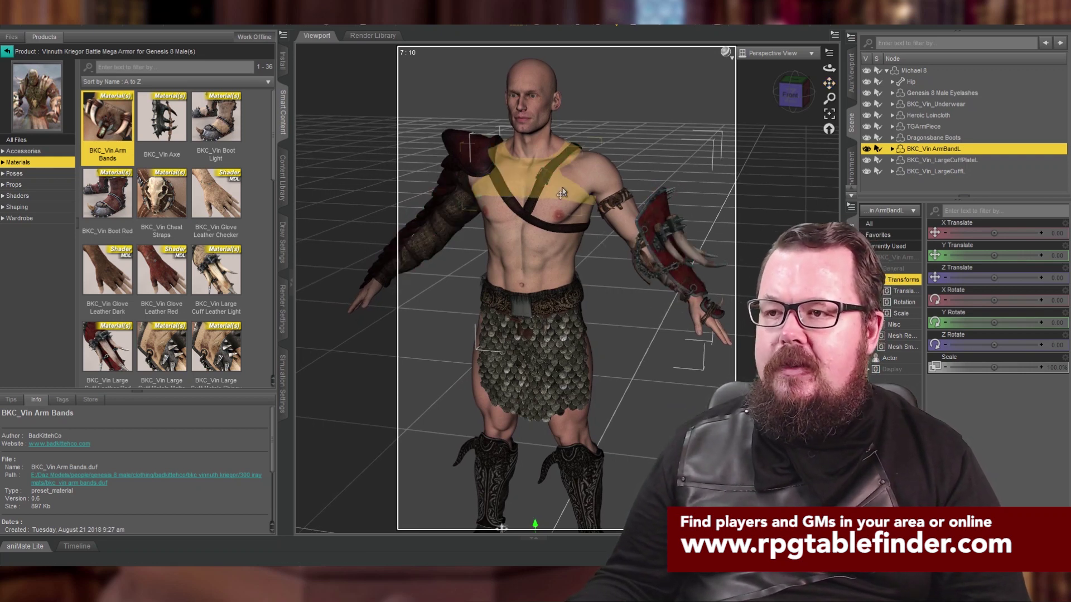
pyautogui.click(913, 71)
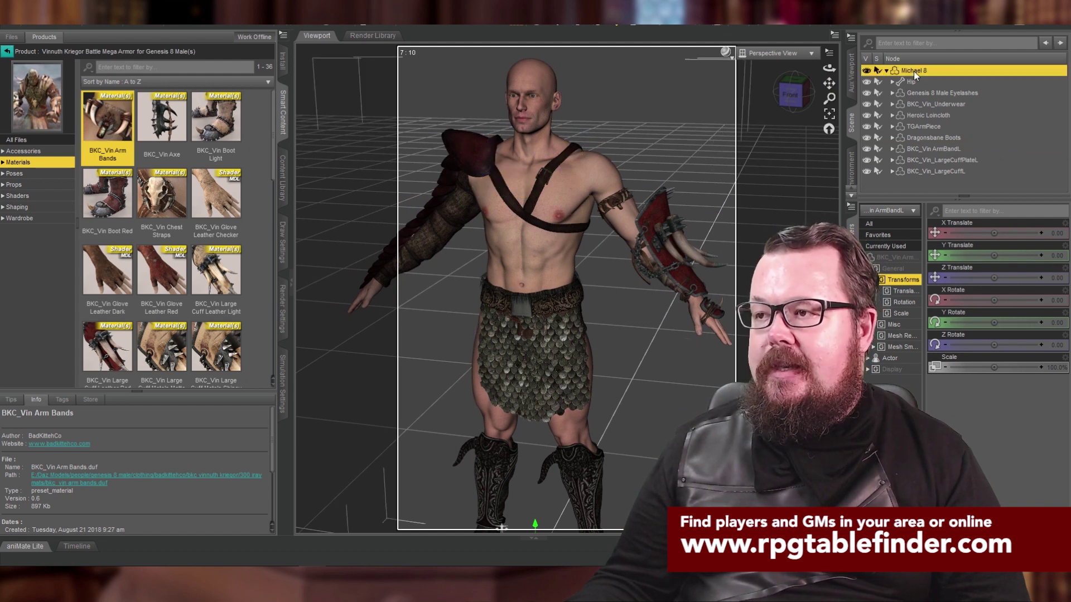
pyautogui.click(8, 51)
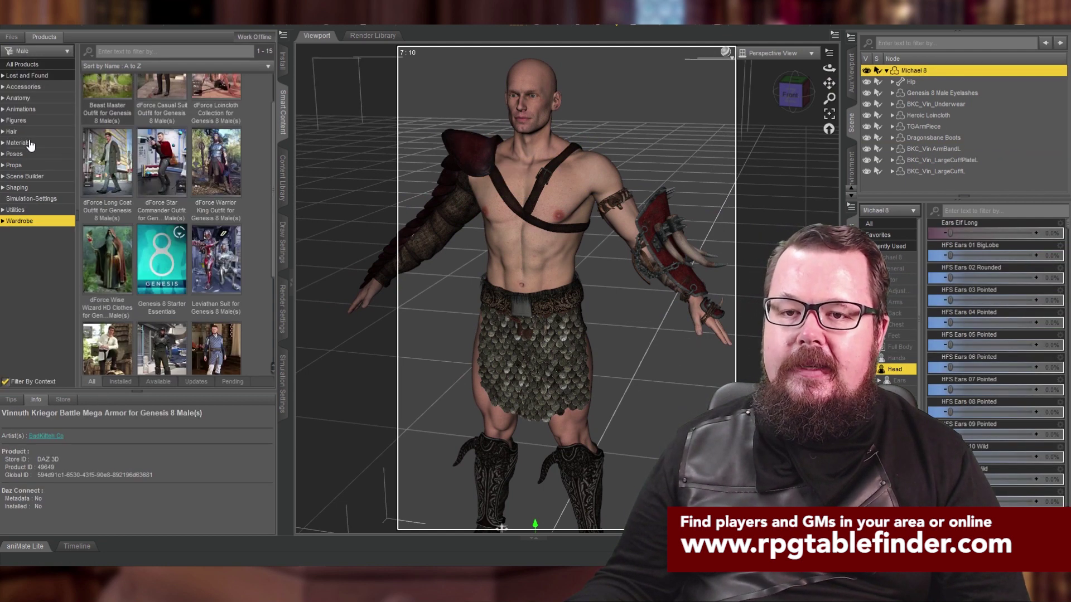
pyautogui.click(12, 132)
pyautogui.scroll(1, 162, 187)
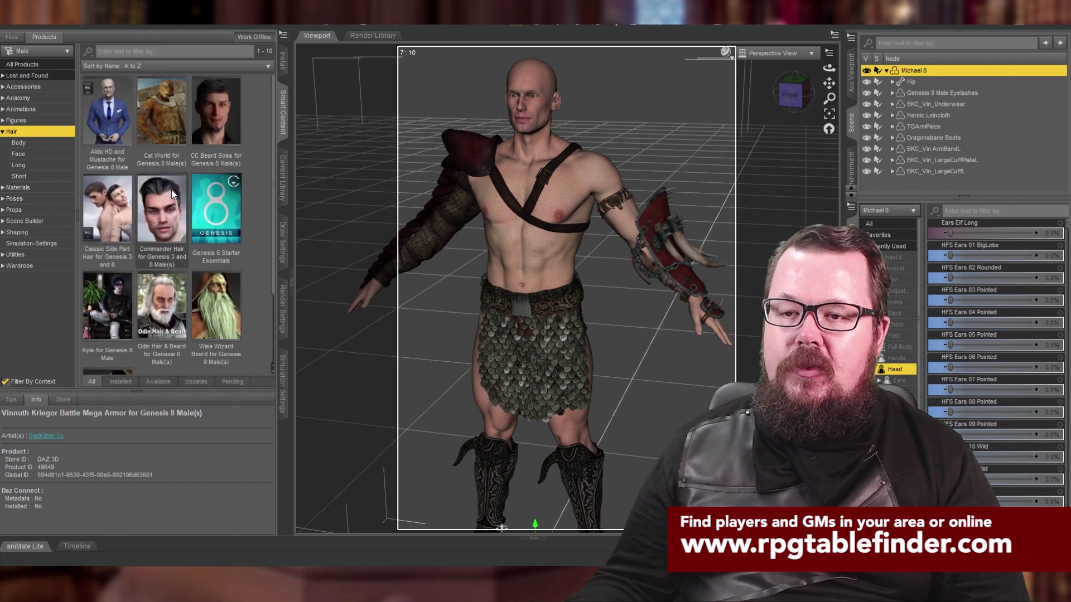
pyautogui.scroll(-2, 163, 290)
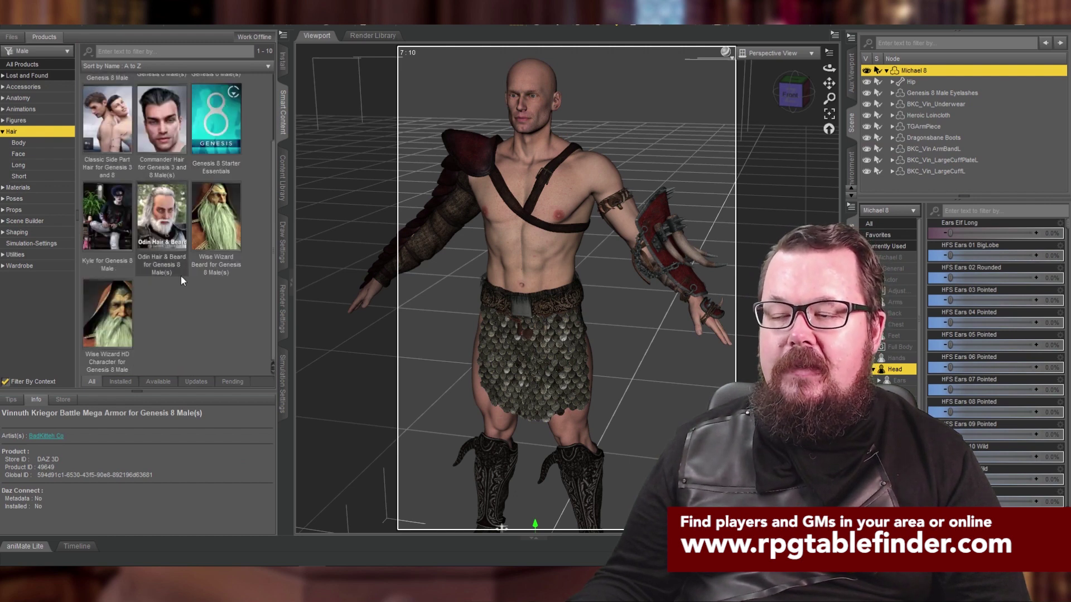
pyautogui.click(427, 111)
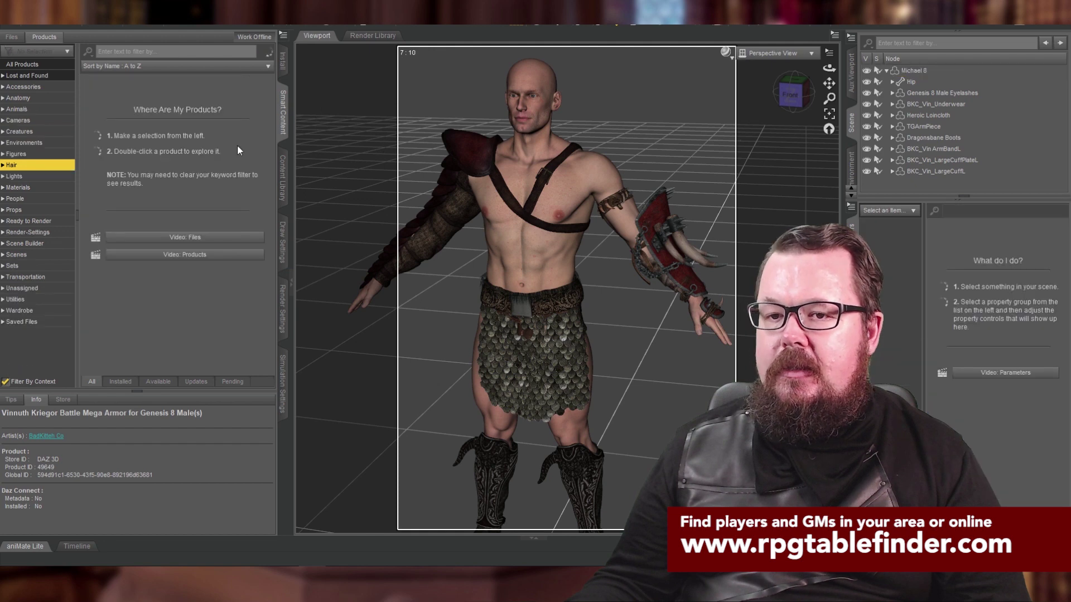
pyautogui.doubleClick(101, 108)
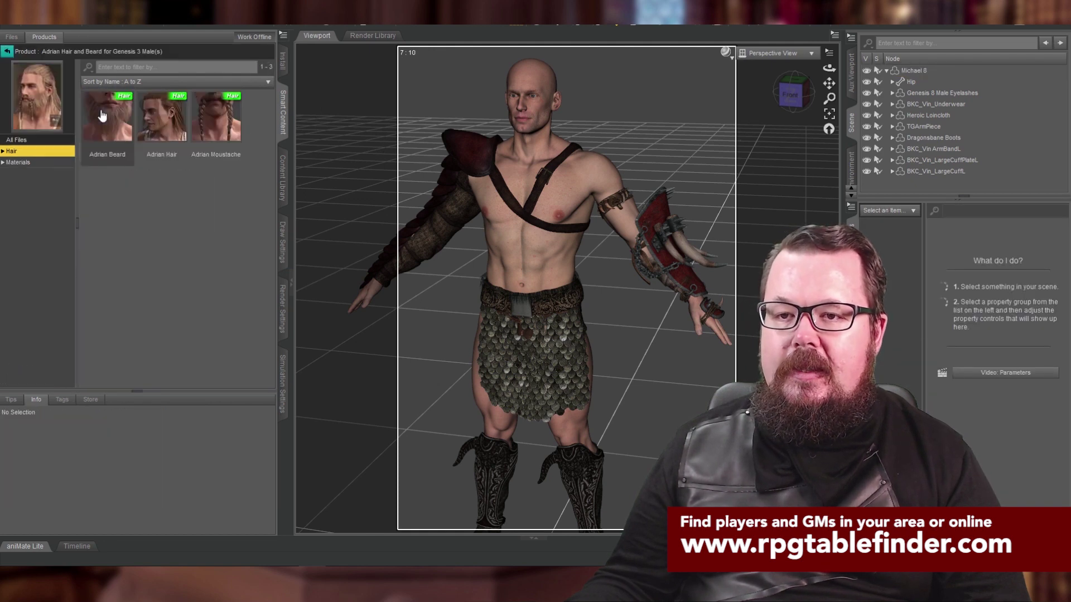
# Add Adrian Beard to Michael 8, auto-fitting it from Genesis 3 Male with item type None
pyautogui.click(919, 70)
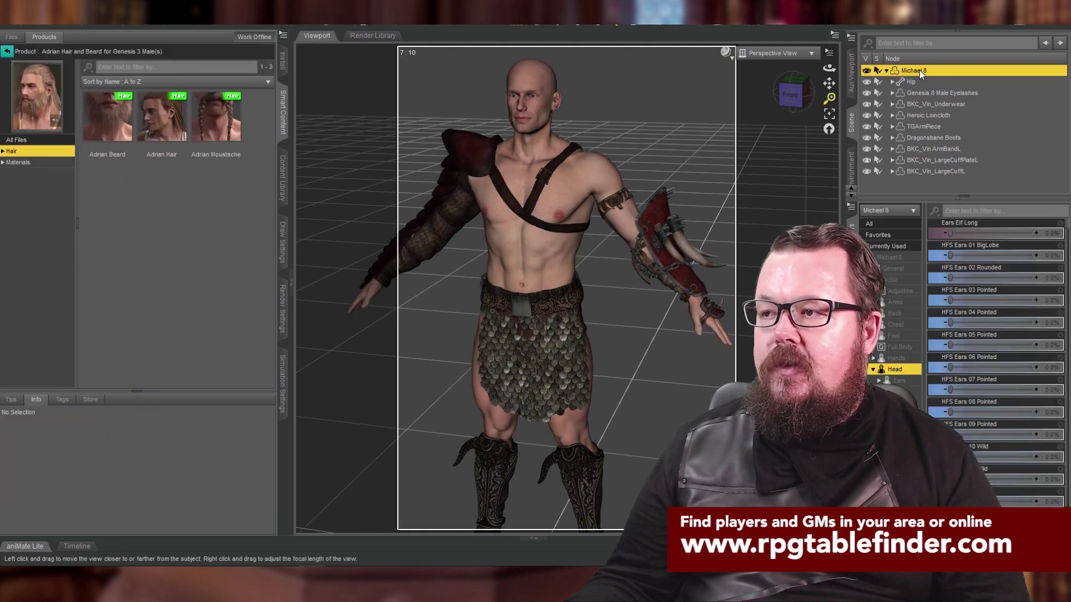
pyautogui.click(103, 116)
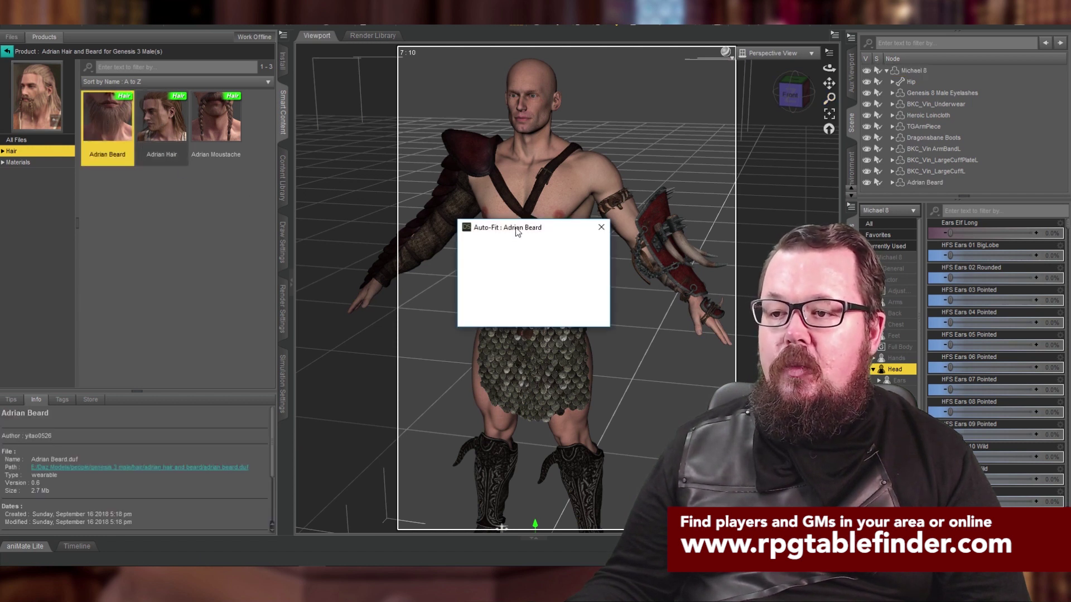
pyautogui.click(505, 302)
pyautogui.click(506, 313)
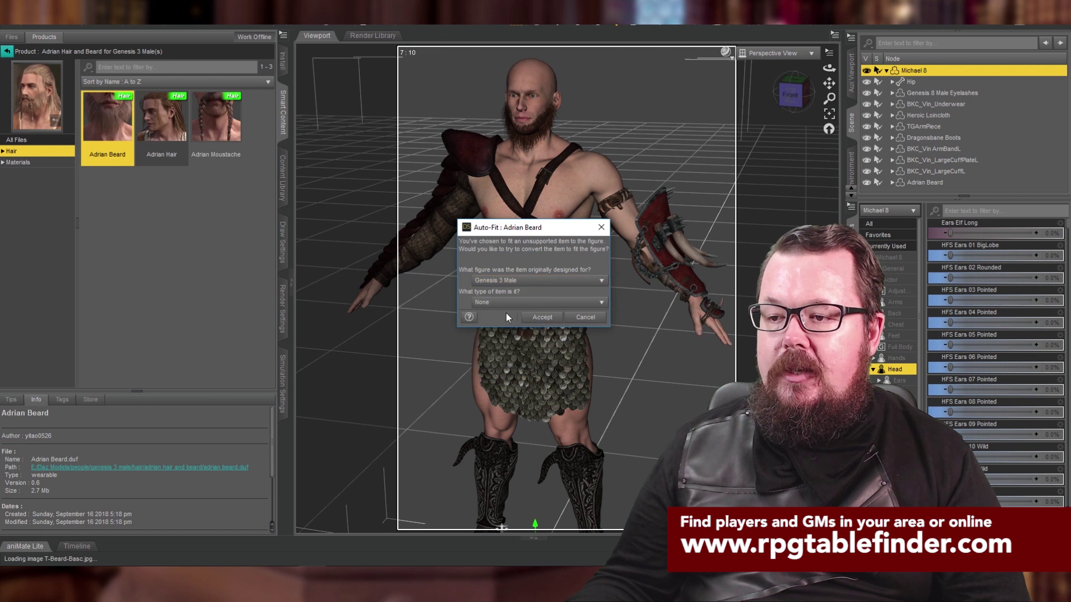
pyautogui.click(541, 318)
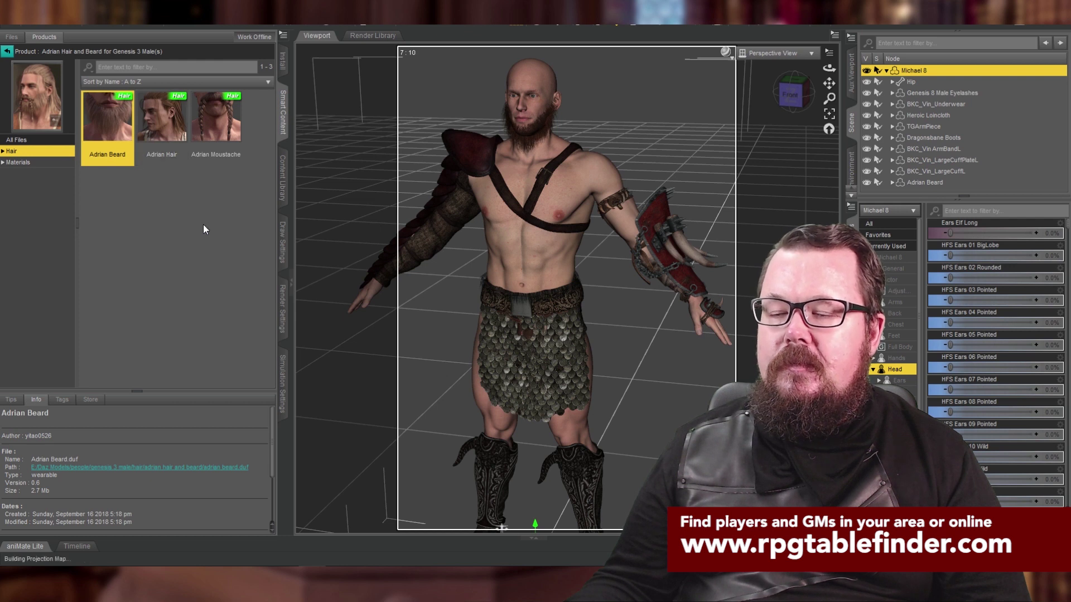
# Add Adrian Moustache to Michael 8, auto-fitting it as an item designed for Genesis 3 Male
pyautogui.click(214, 132)
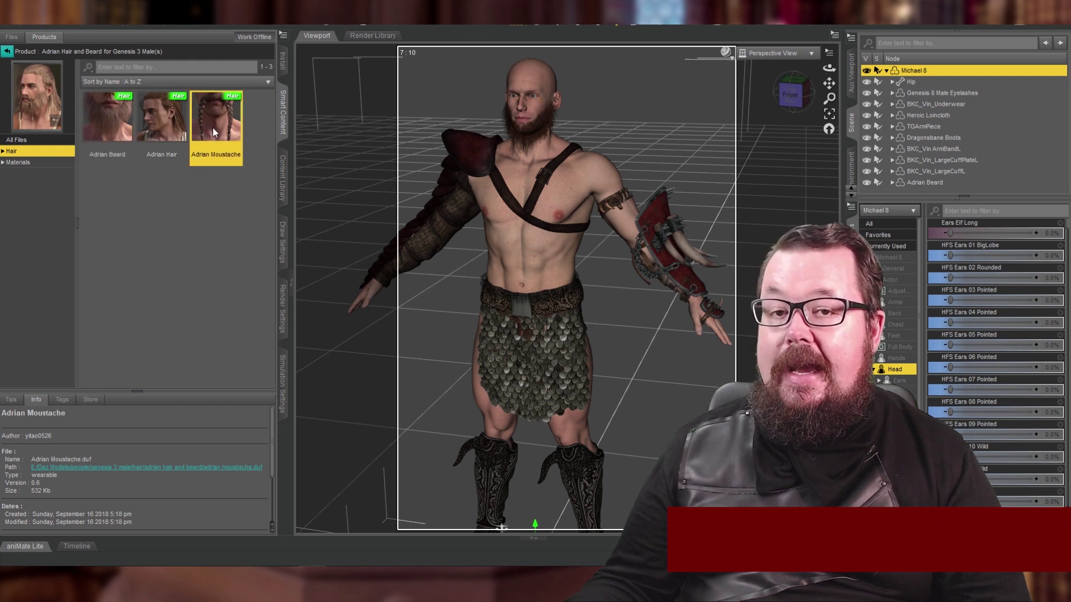
pyautogui.doubleClick(212, 129)
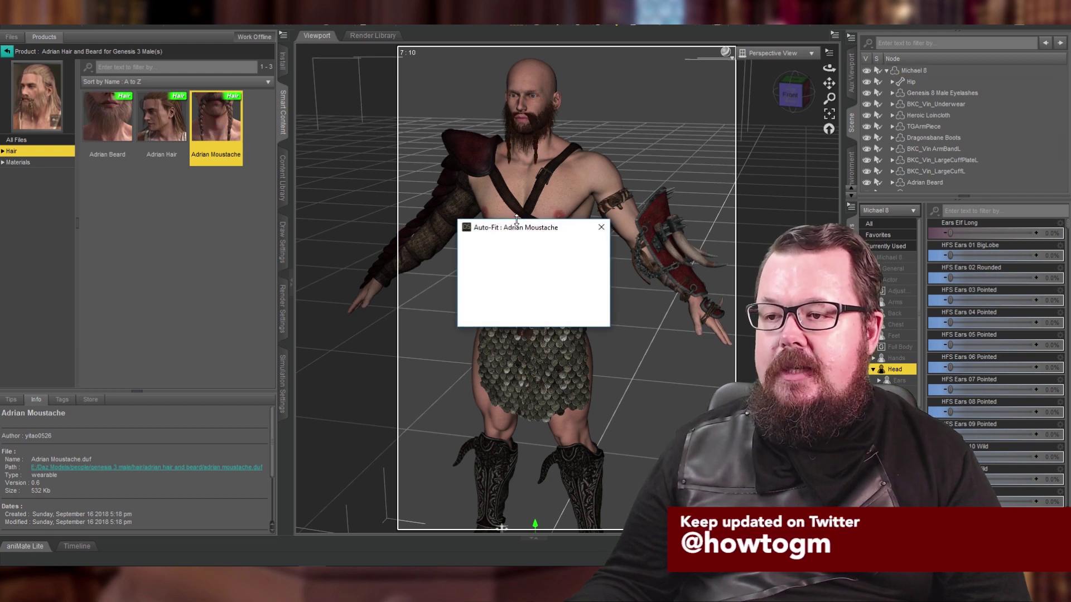
pyautogui.click(536, 281)
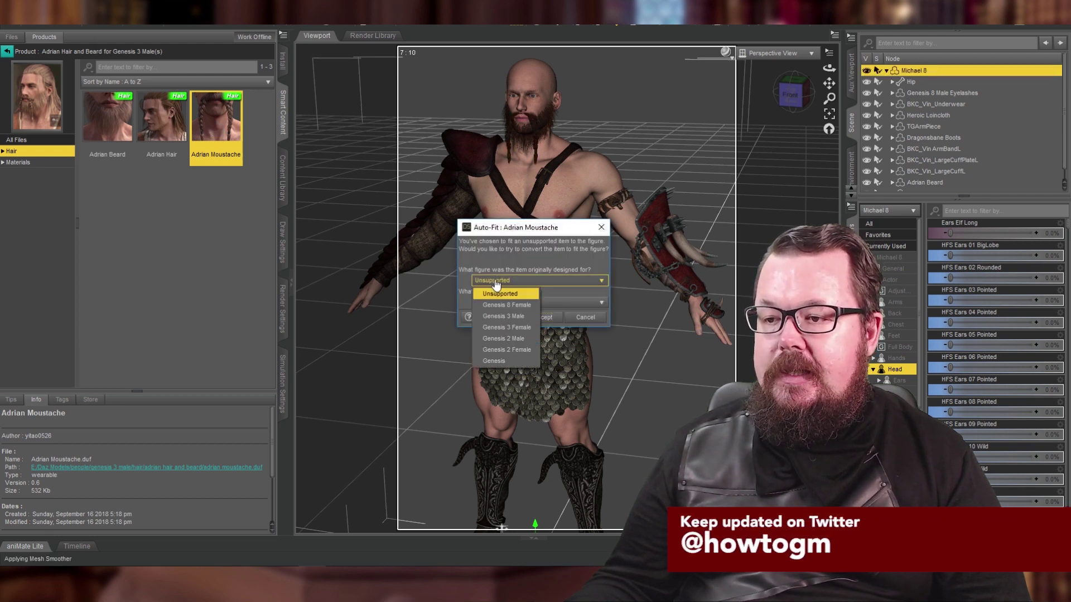
pyautogui.click(494, 316)
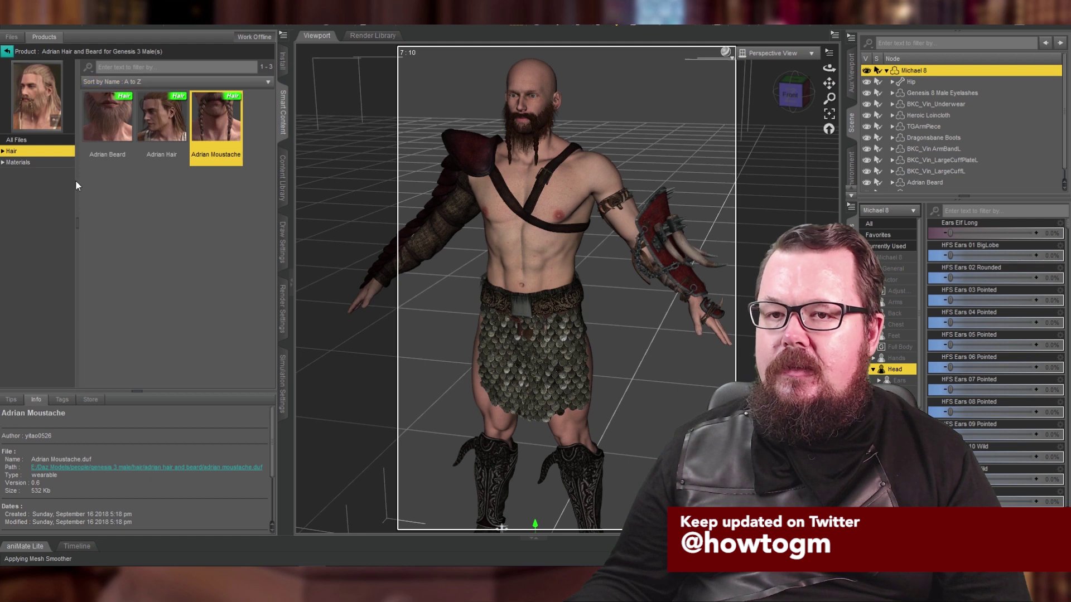
# Open the Asher Hair for Genesis 3 Male(s) product and add Asher Hair to Michael 8, auto-fitted from Genesis 3 Male
pyautogui.click(7, 50)
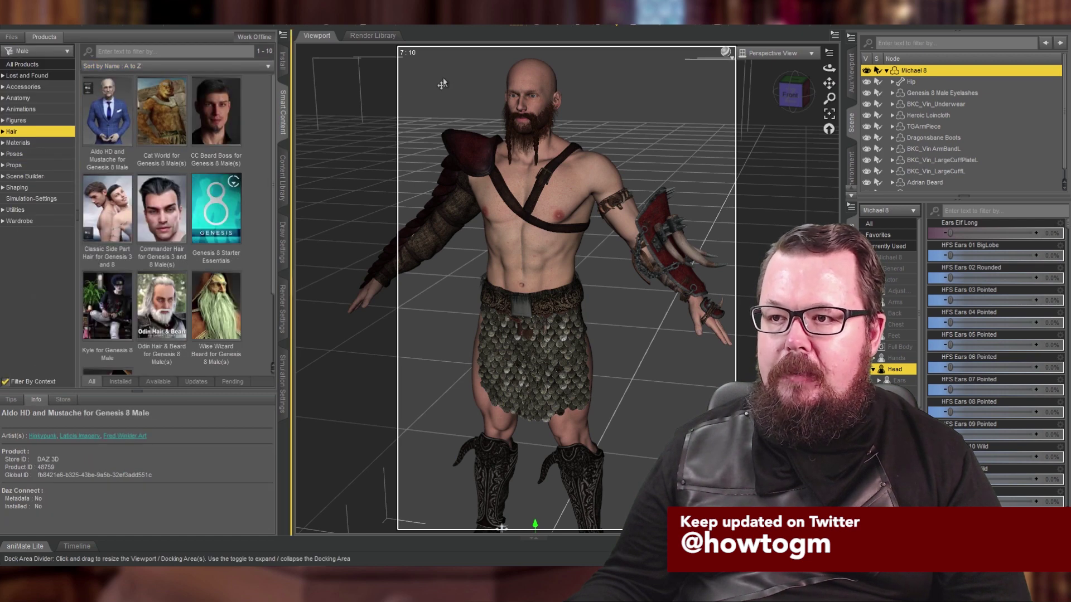
pyautogui.click(467, 83)
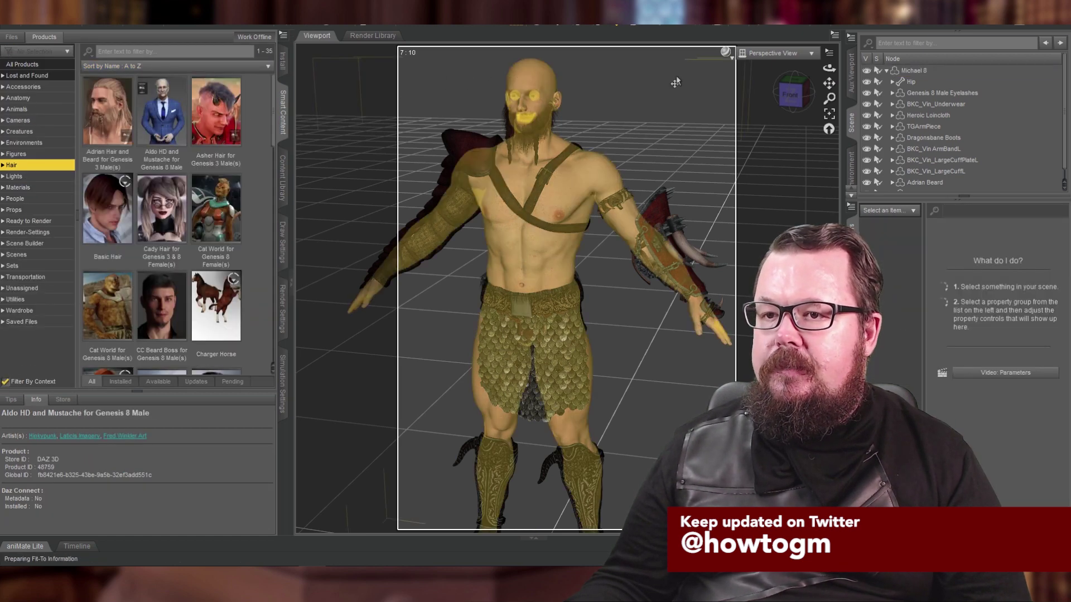
pyautogui.click(216, 111)
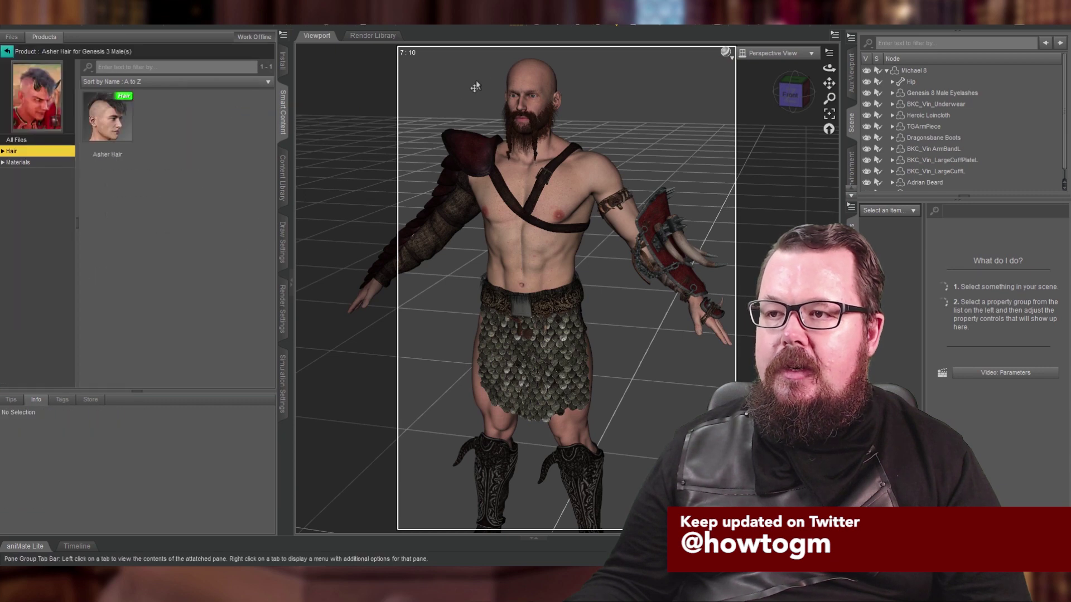
pyautogui.click(521, 71)
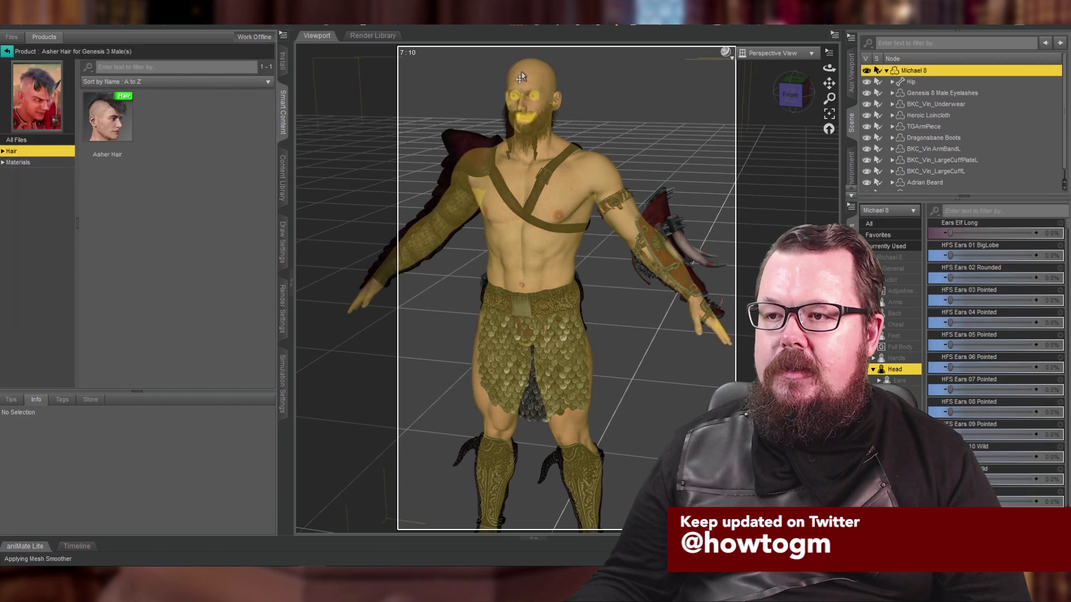
pyautogui.click(120, 134)
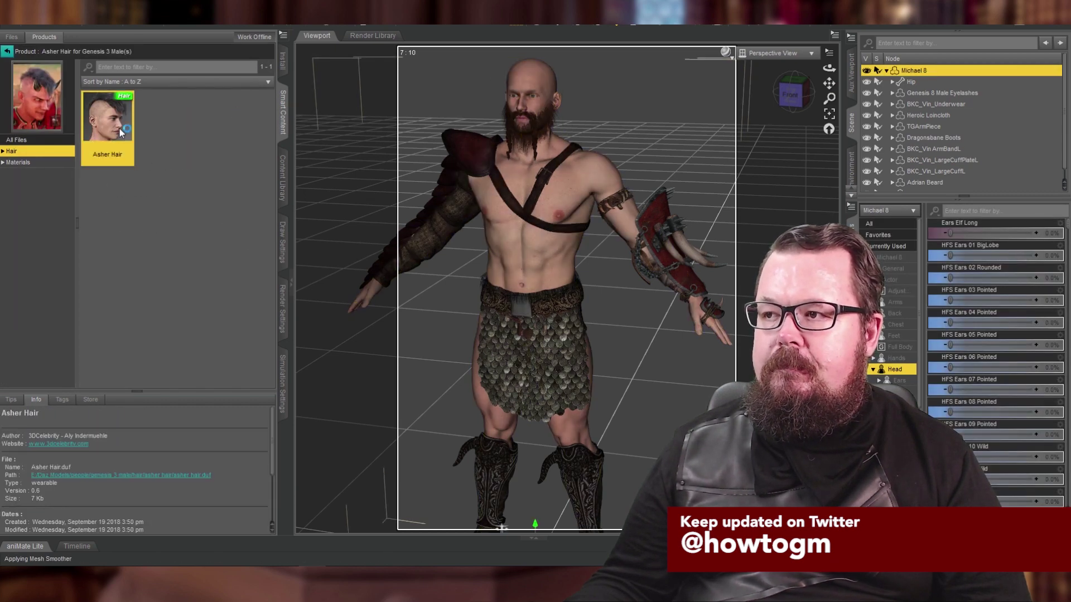
pyautogui.click(519, 280)
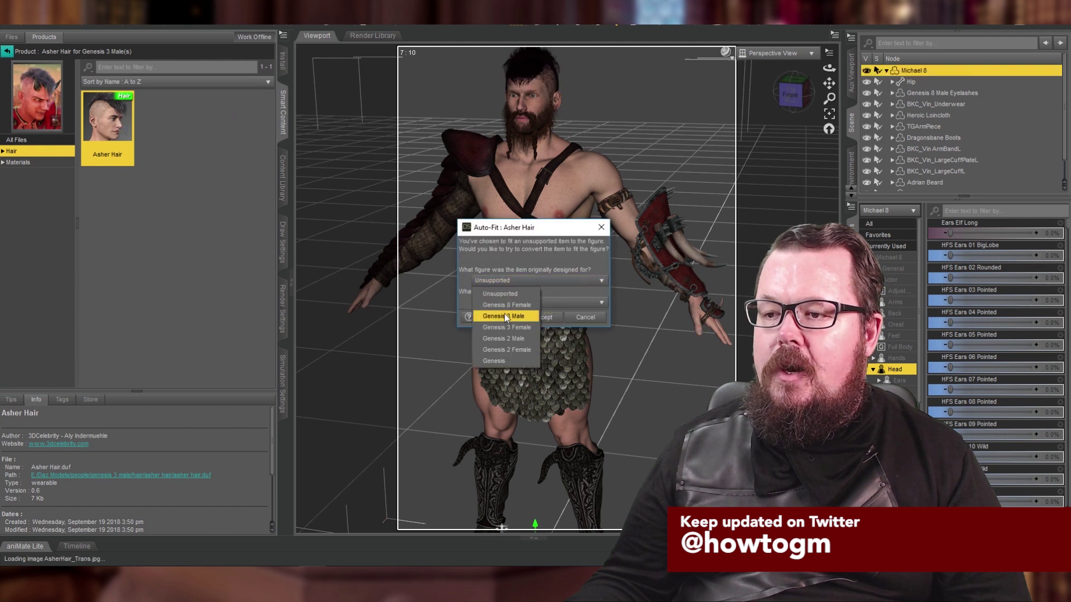
pyautogui.click(506, 317)
pyautogui.click(543, 318)
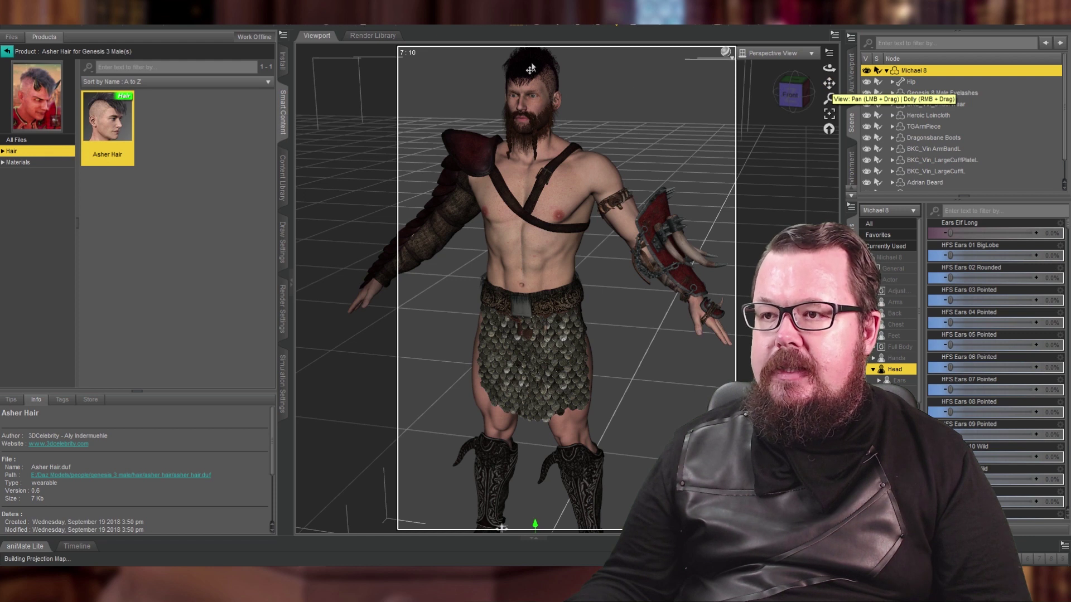
# Apply the Asher Hair Blonde 001 MDL material to Asher Hair
pyautogui.scroll(-2, 950, 169)
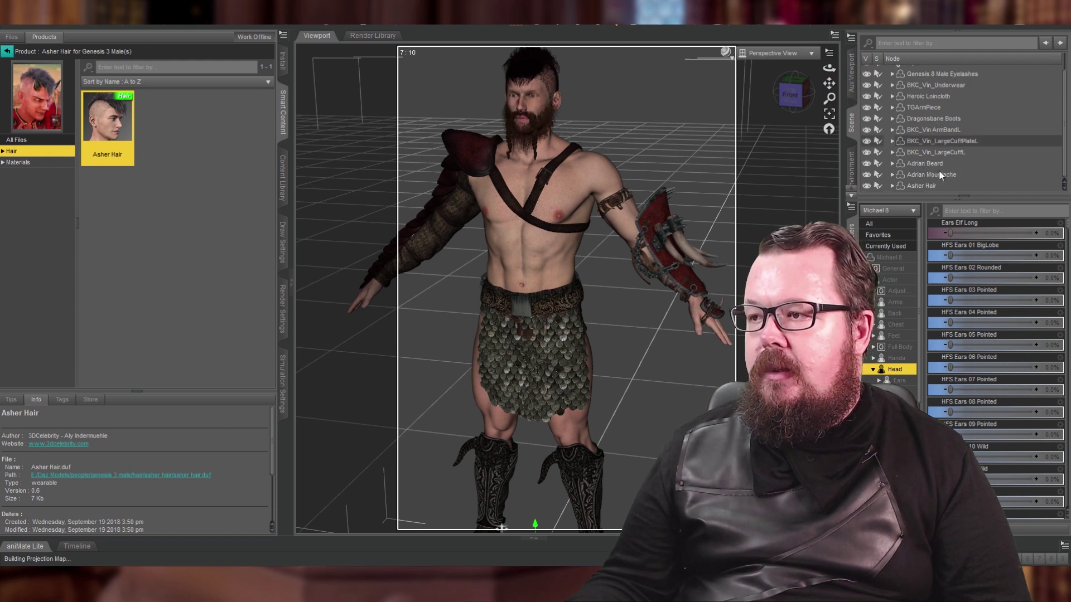
pyautogui.click(921, 185)
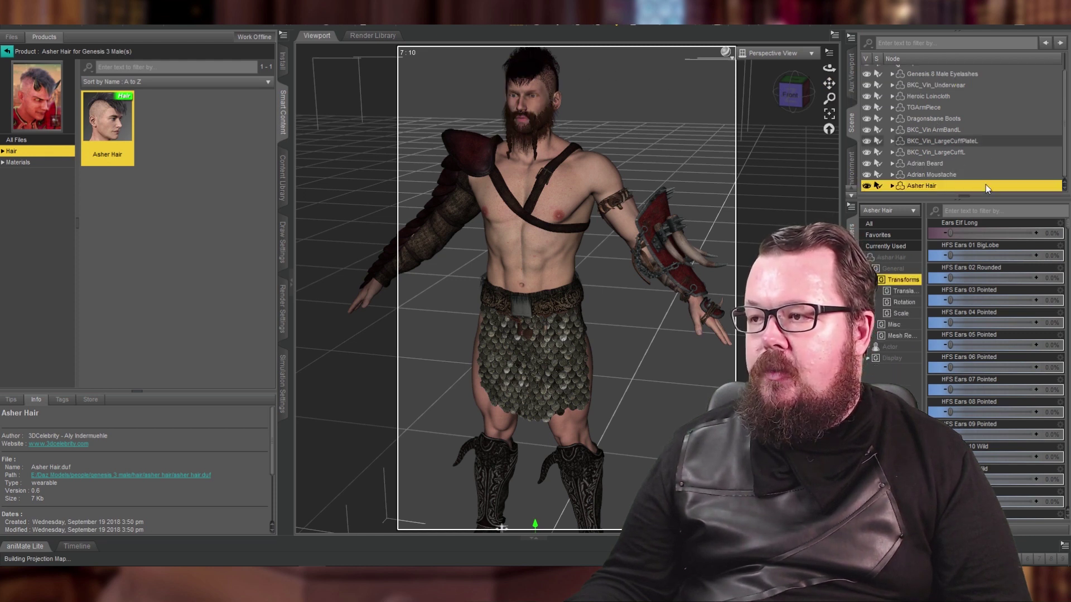
pyautogui.click(22, 162)
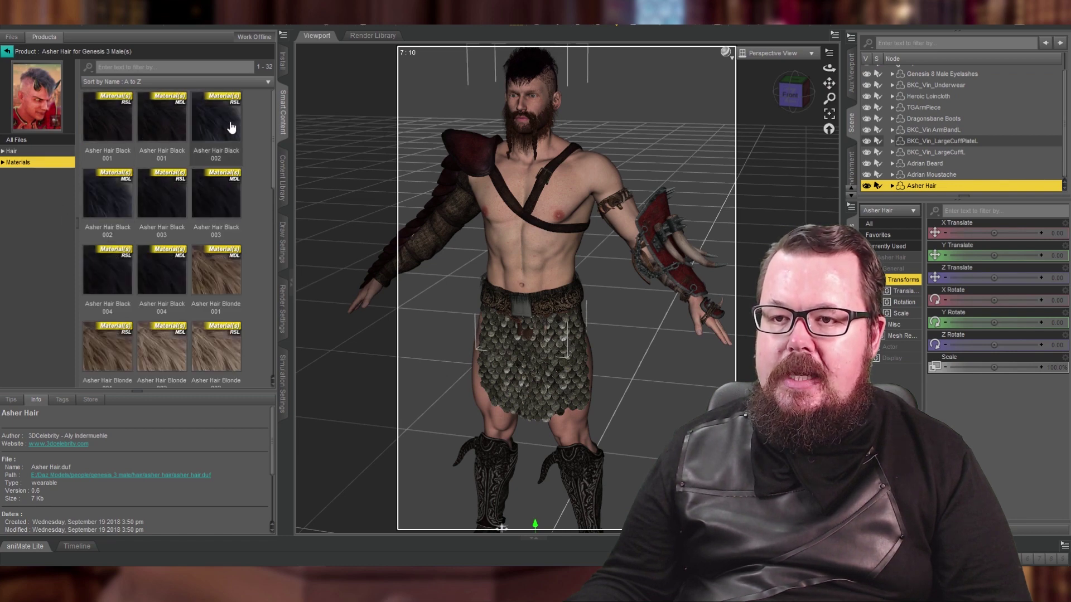
pyautogui.scroll(-3, 253, 180)
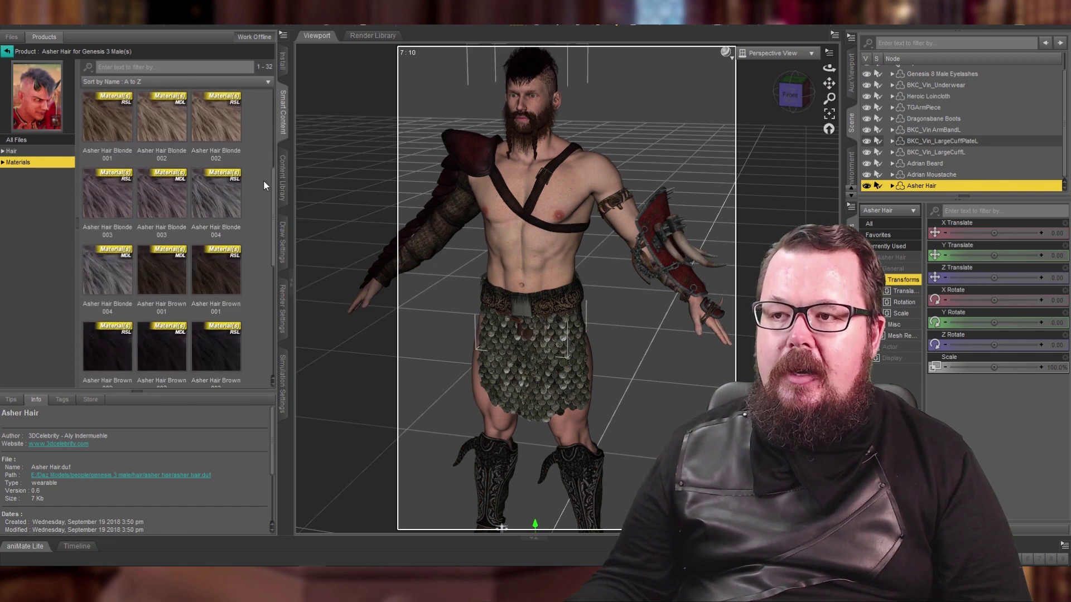
pyautogui.scroll(3, 263, 179)
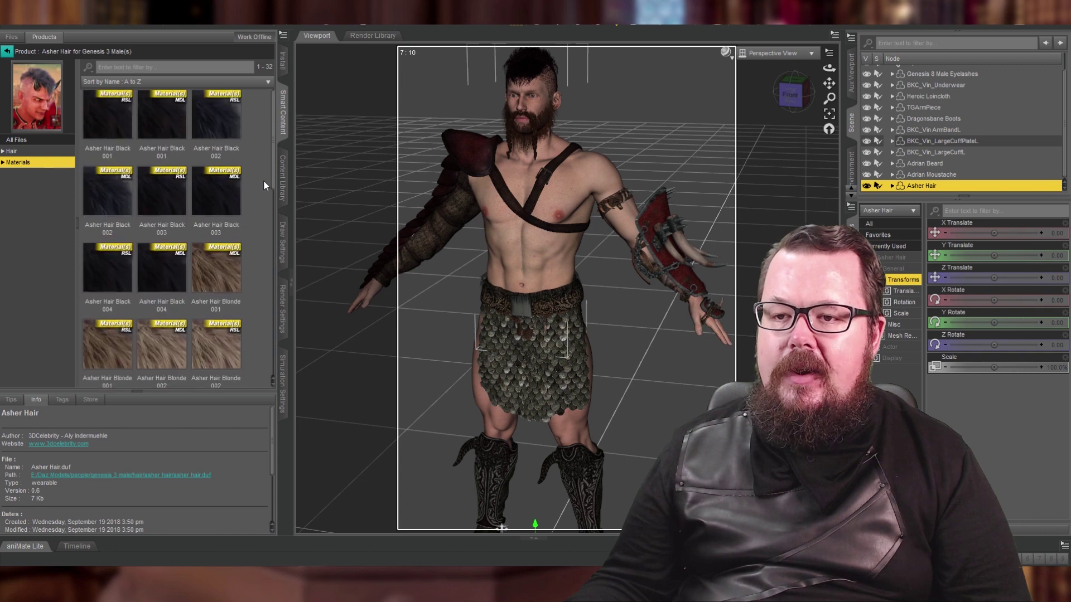
pyautogui.doubleClick(217, 287)
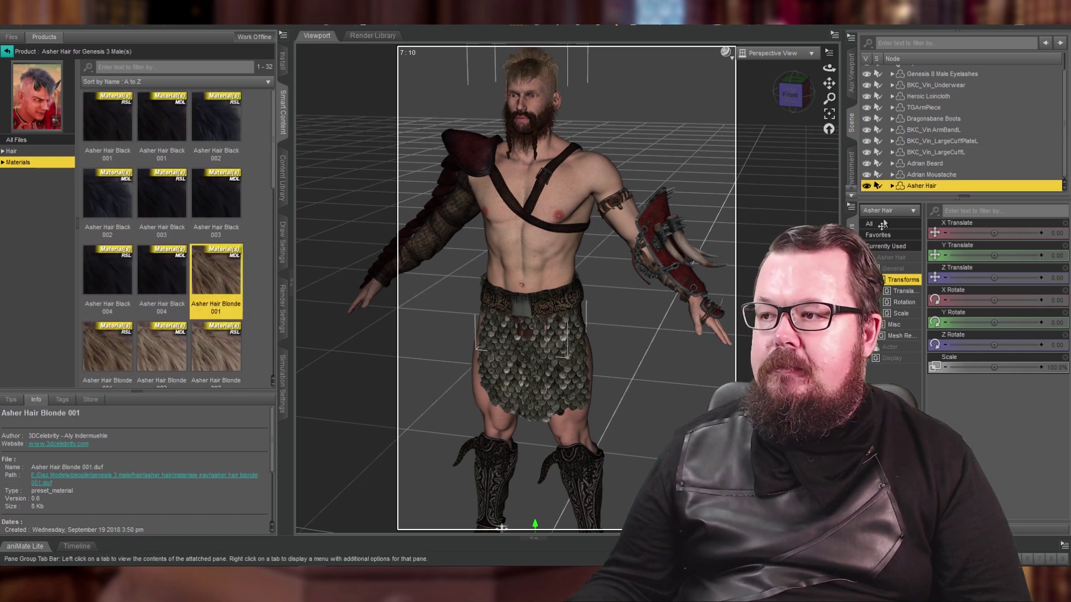
# Apply the Adrian Moustache 03 material from the Adrian Hair and Beard product to Adrian Moustache
pyautogui.click(949, 176)
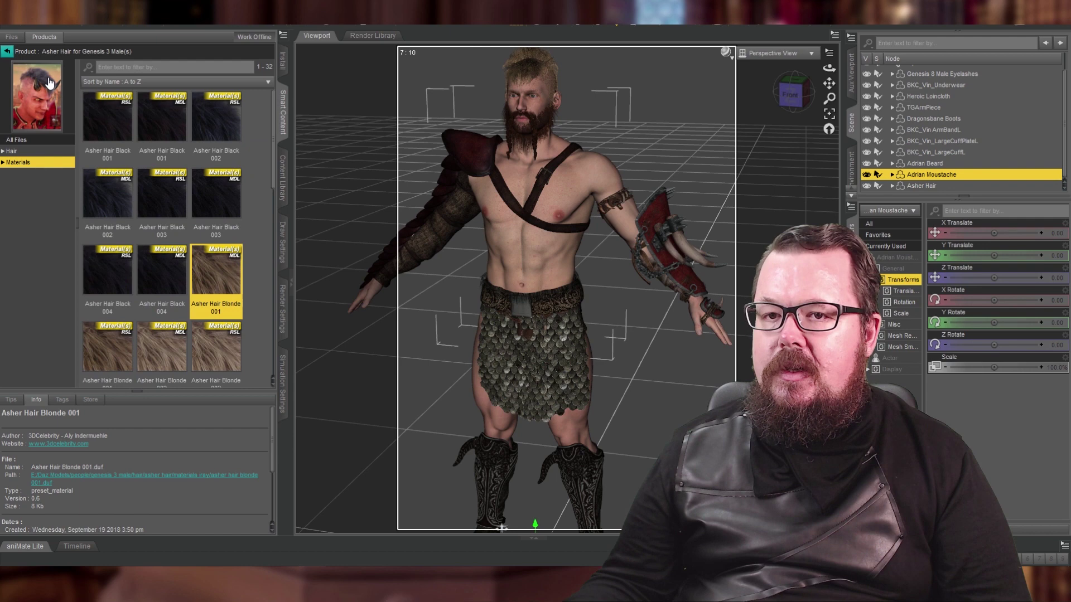
pyautogui.click(7, 51)
pyautogui.click(12, 88)
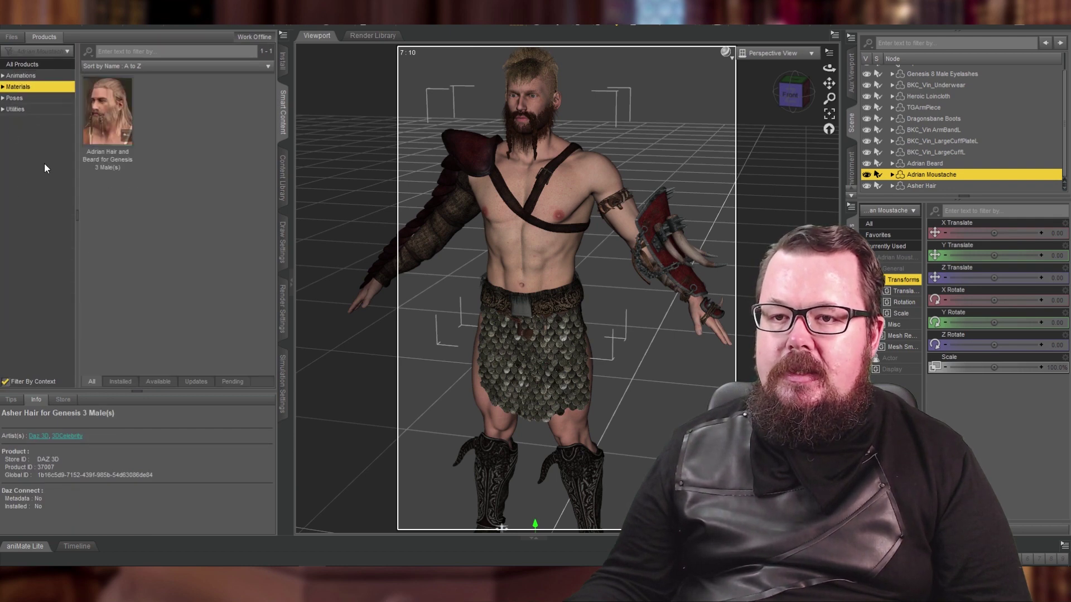
pyautogui.doubleClick(105, 125)
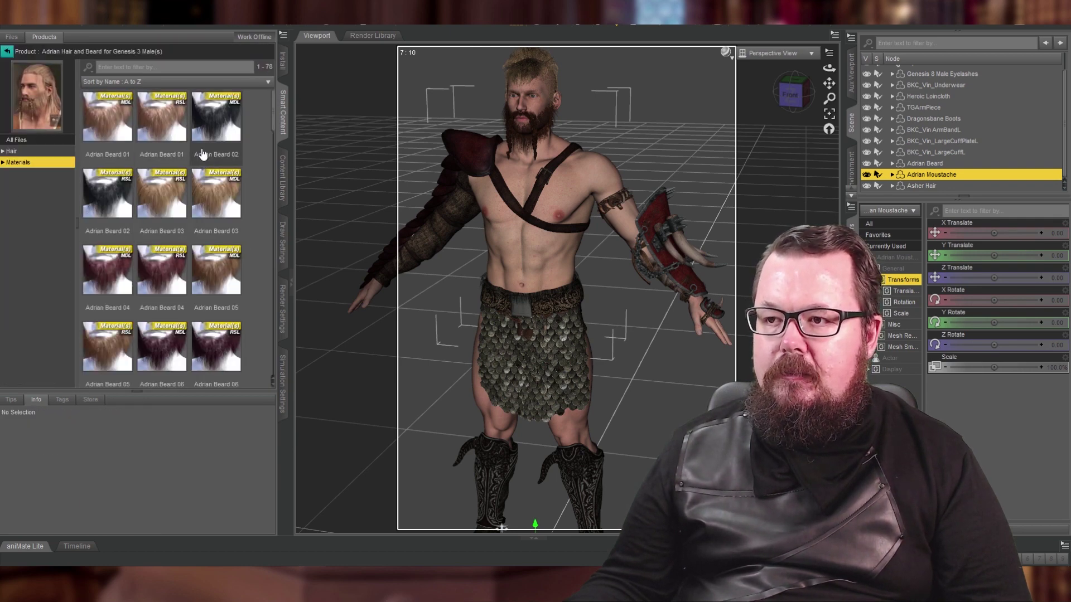
pyautogui.scroll(-8, 202, 154)
pyautogui.scroll(-10, 202, 154)
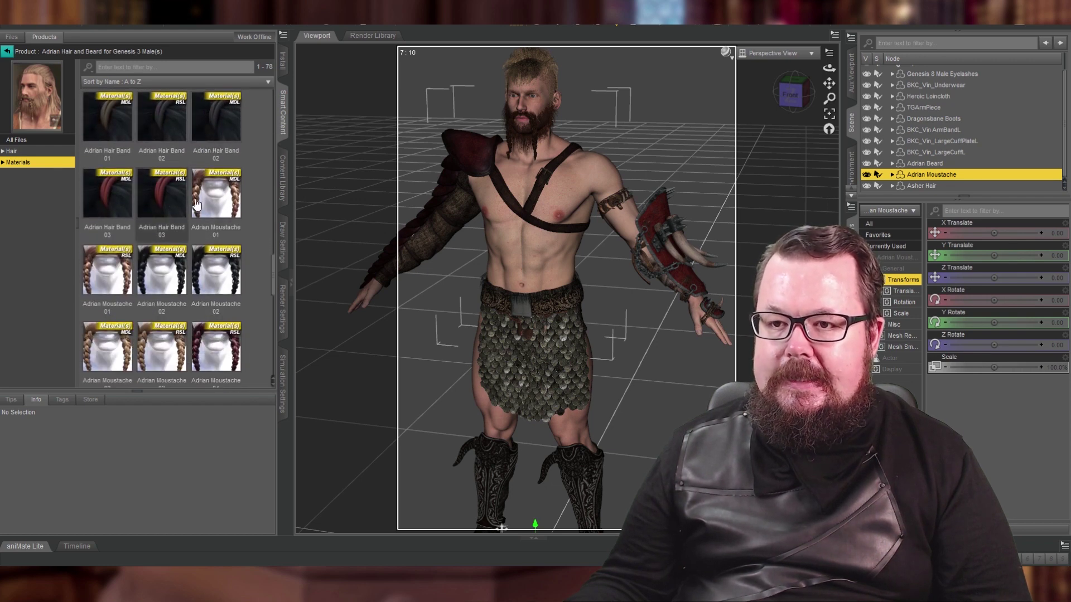
pyautogui.click(108, 348)
pyautogui.doubleClick(108, 348)
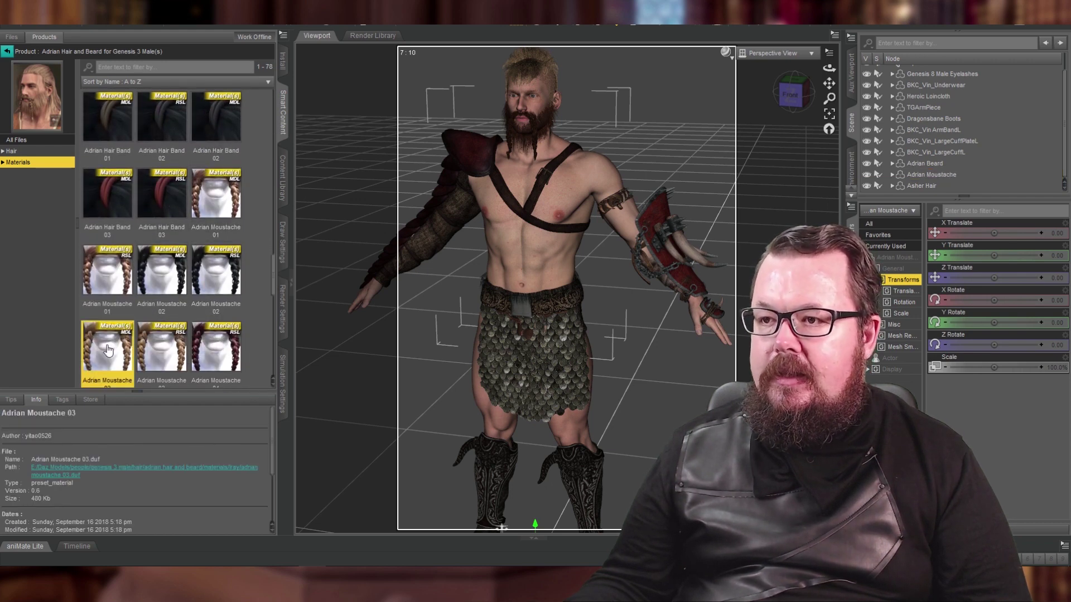
# Apply the Adrian Beard 03 material to Adrian Beard
pyautogui.click(932, 164)
pyautogui.scroll(5, 157, 222)
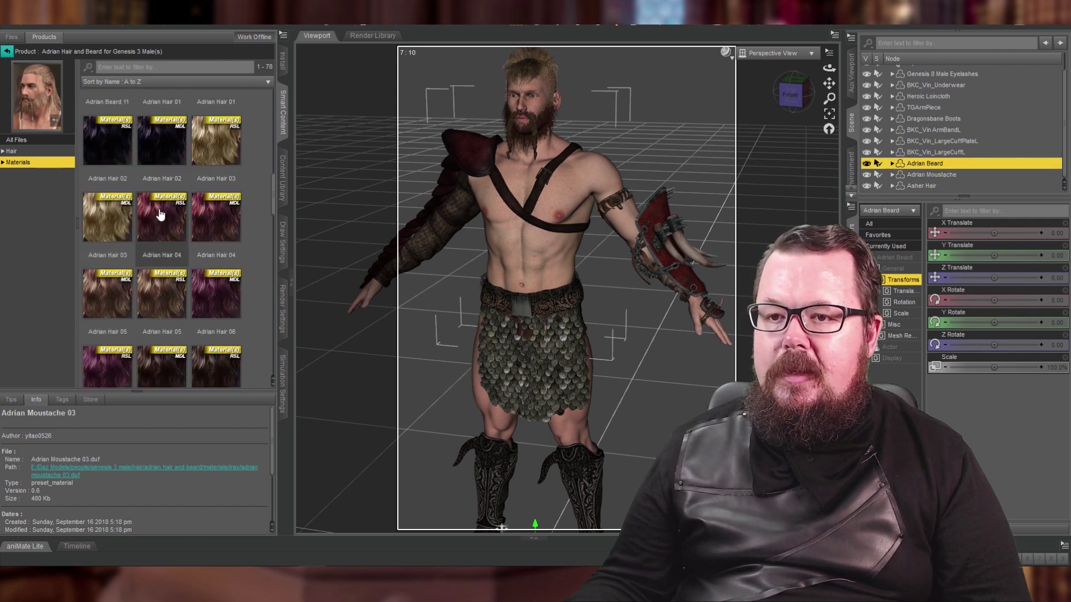
pyautogui.scroll(6, 160, 212)
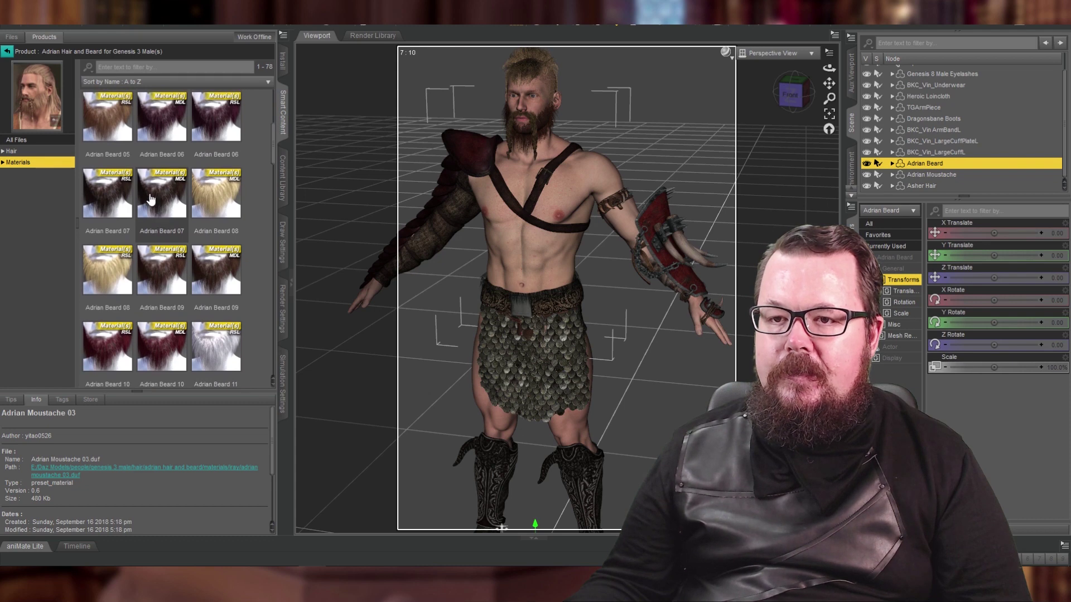
pyautogui.scroll(1, 165, 187)
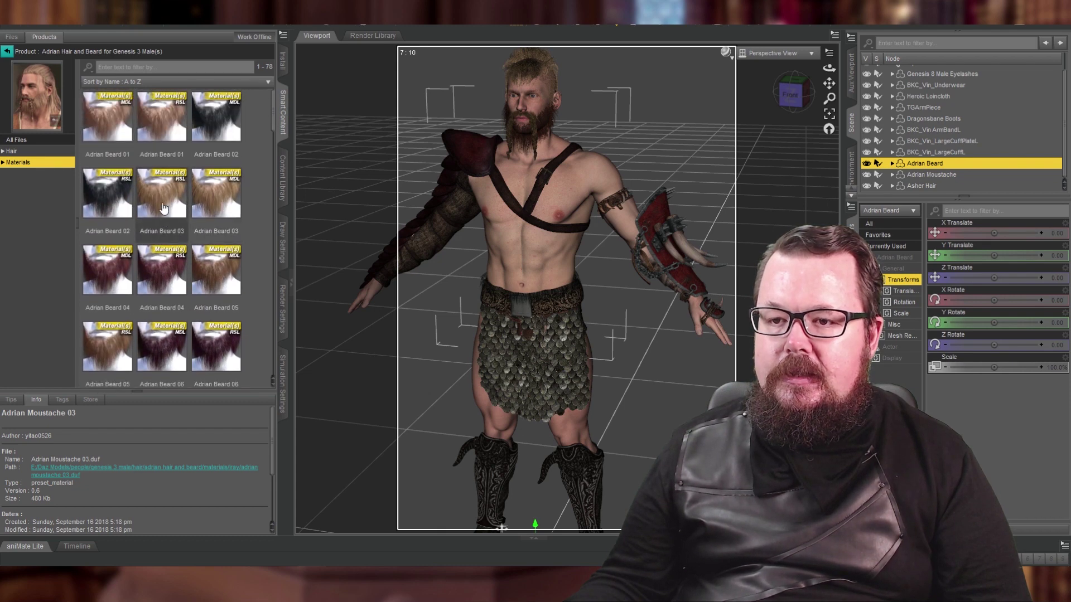
pyautogui.doubleClick(206, 192)
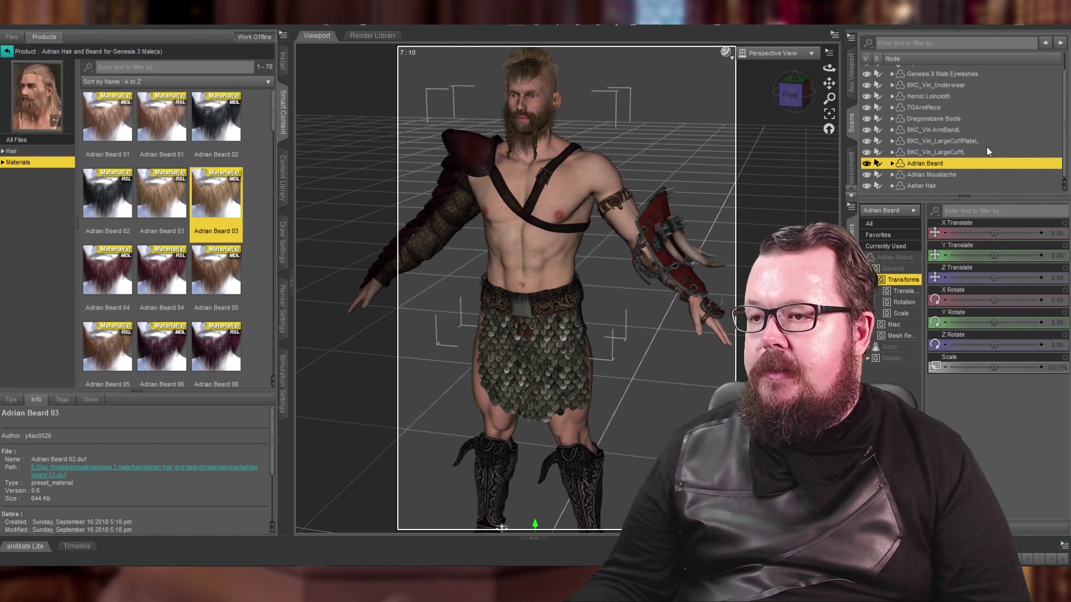
# Leave the Adrian product and browse the Props products compatible with Michael 8
pyautogui.click(6, 50)
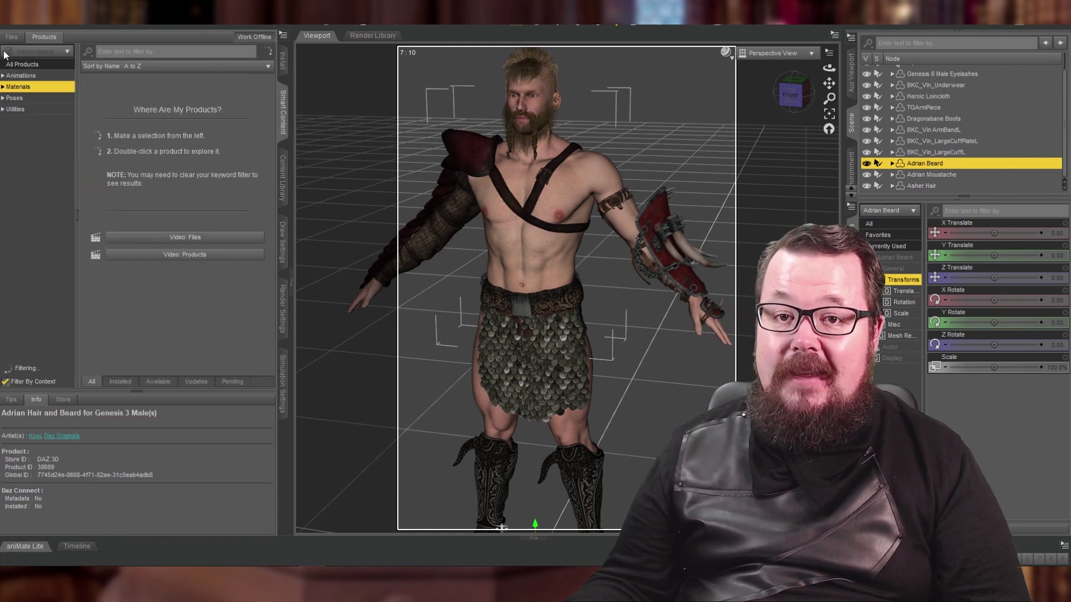
pyautogui.scroll(2, 921, 94)
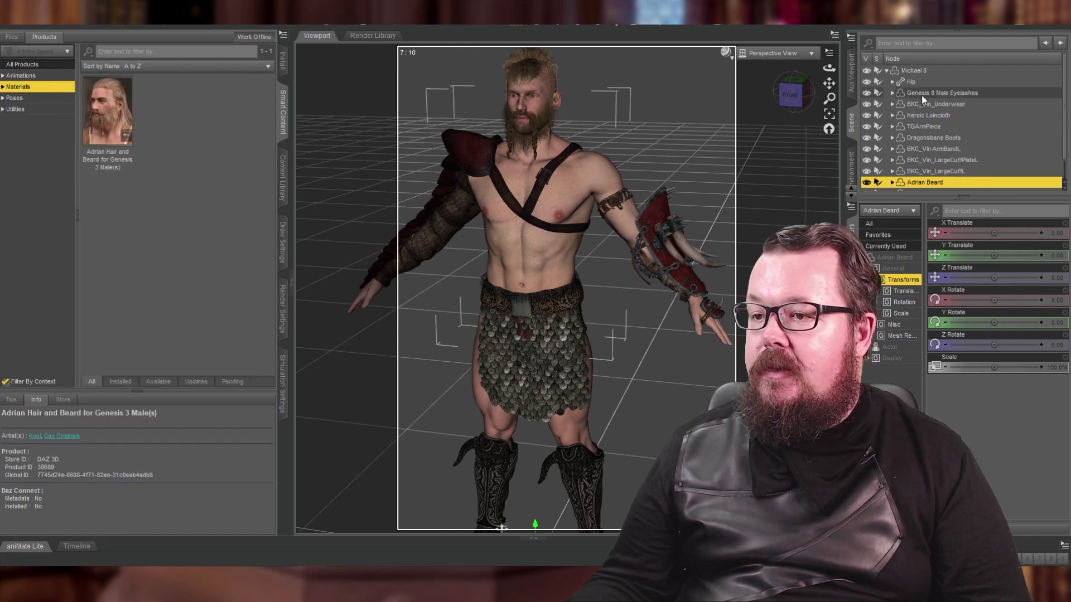
pyautogui.click(919, 71)
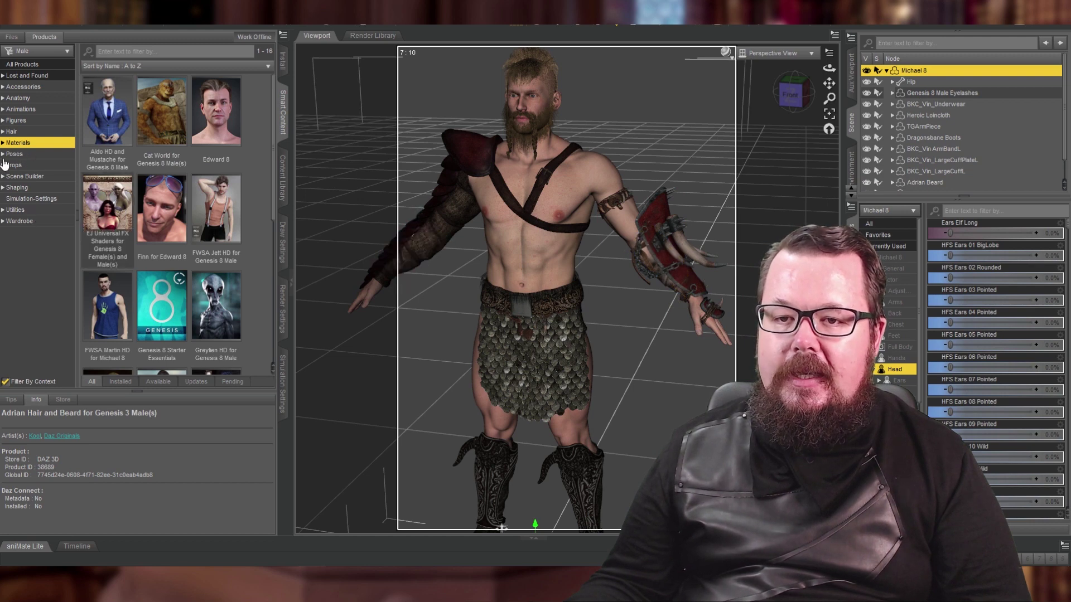
pyautogui.click(5, 156)
pyautogui.click(3, 154)
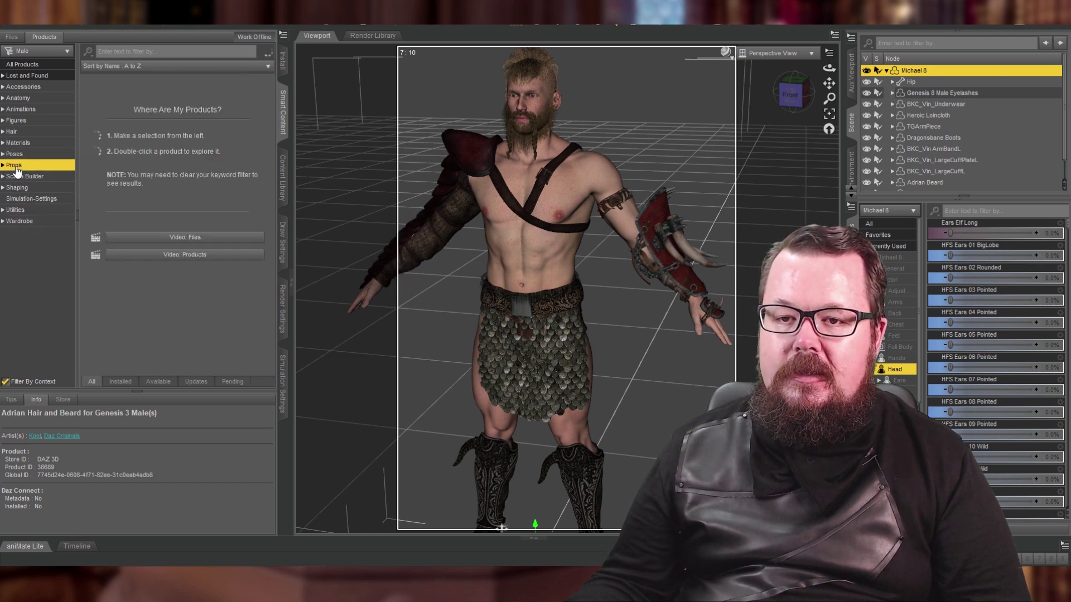
pyautogui.click(14, 165)
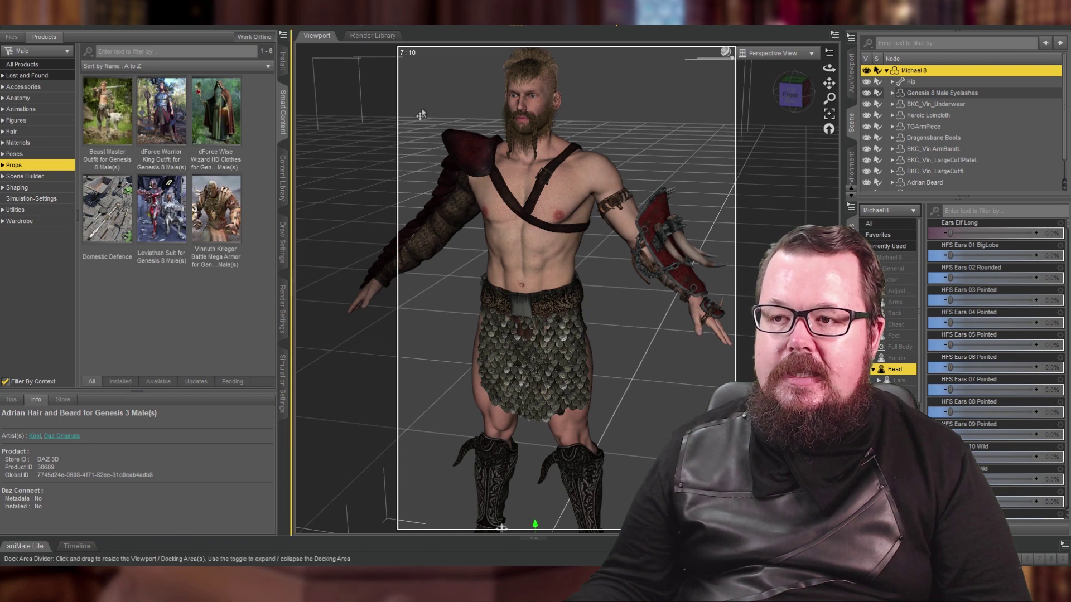
# Clear the figure selection to browse all Props products and open Fantasy Weapons Collection 3
pyautogui.click(436, 103)
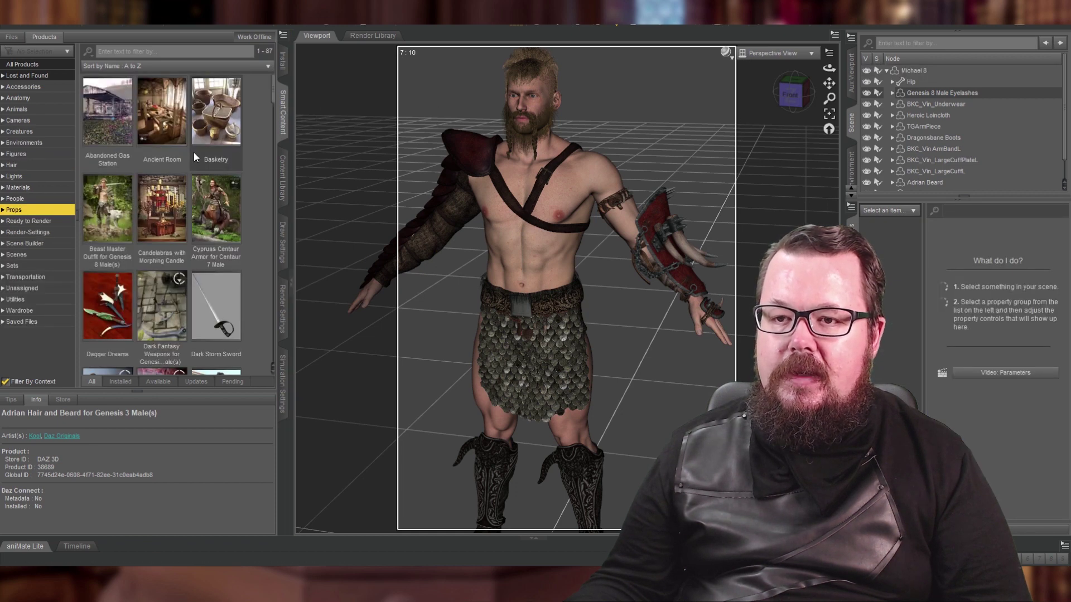
pyautogui.scroll(-3, 200, 204)
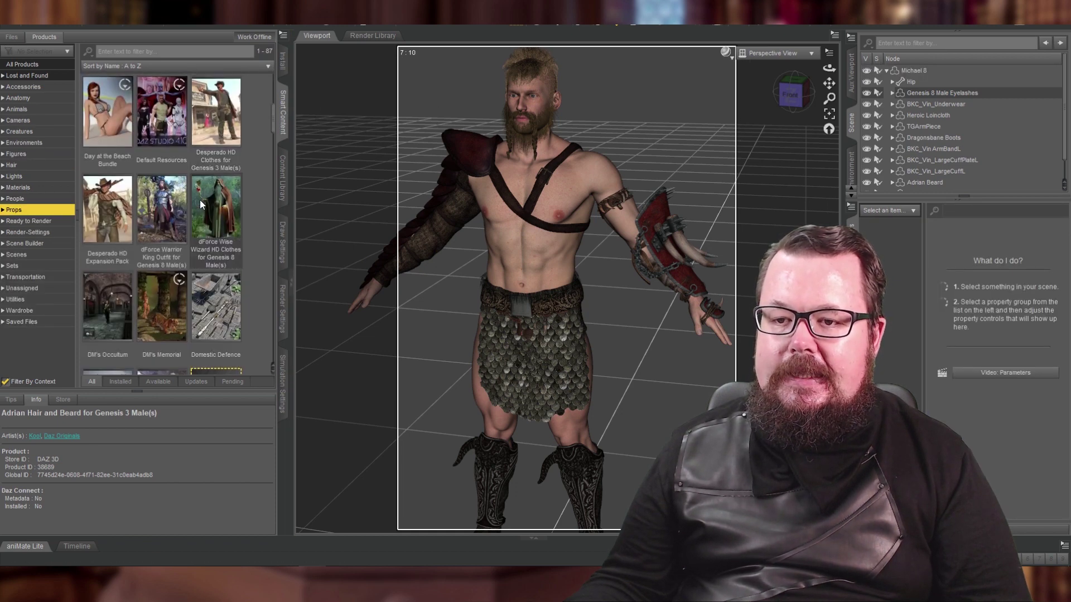
pyautogui.scroll(-3, 201, 198)
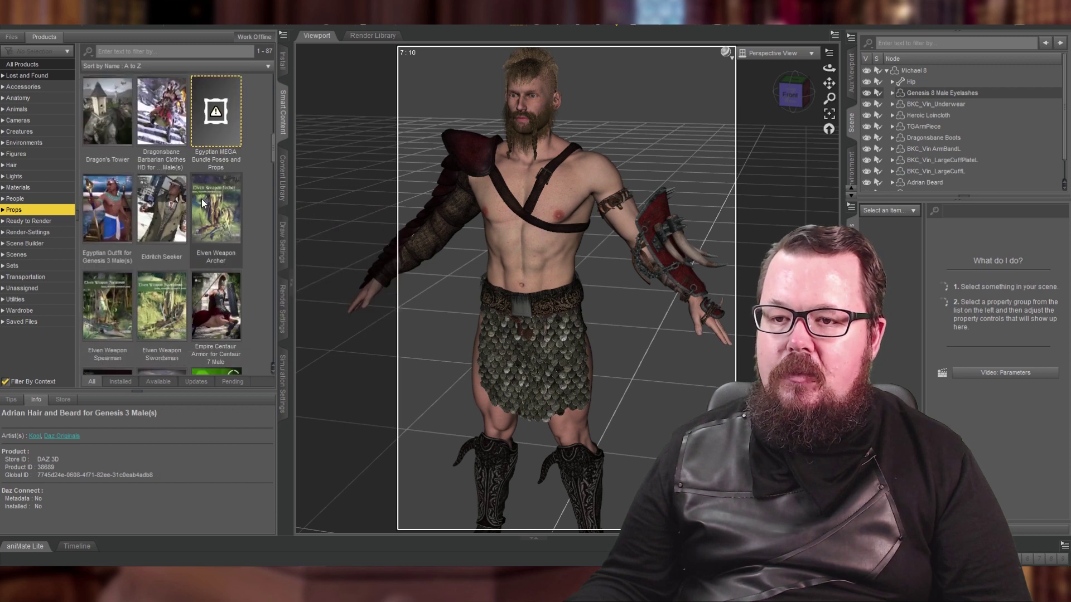
pyautogui.scroll(-3, 206, 195)
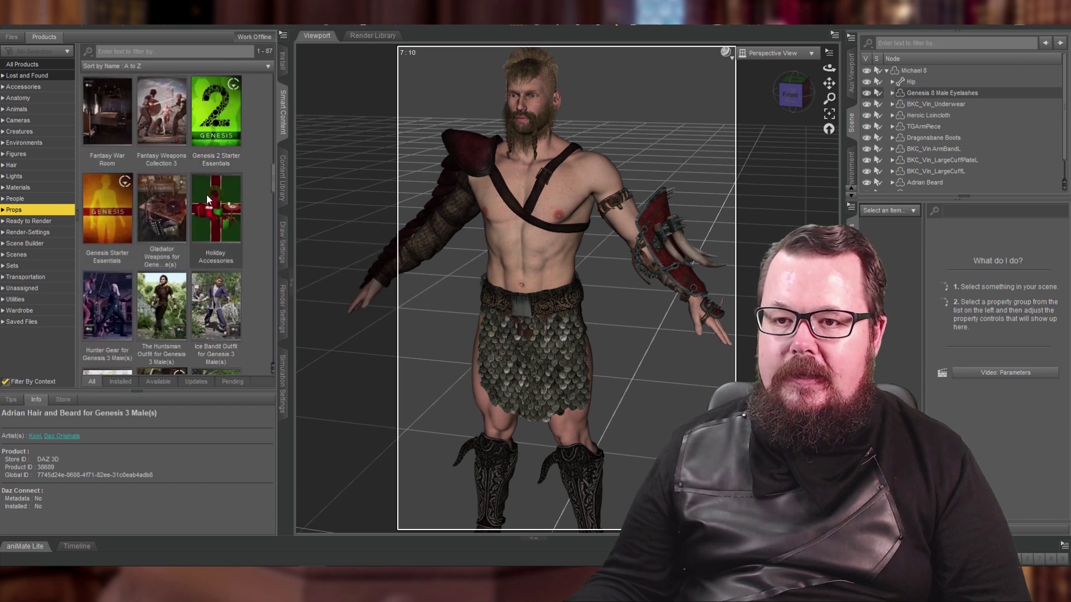
pyautogui.doubleClick(167, 122)
# Select Michael 8 and load the red-labelled WAxe LH prop from Fantasy Weapons Collection 3 onto him
pyautogui.scroll(-15, 170, 122)
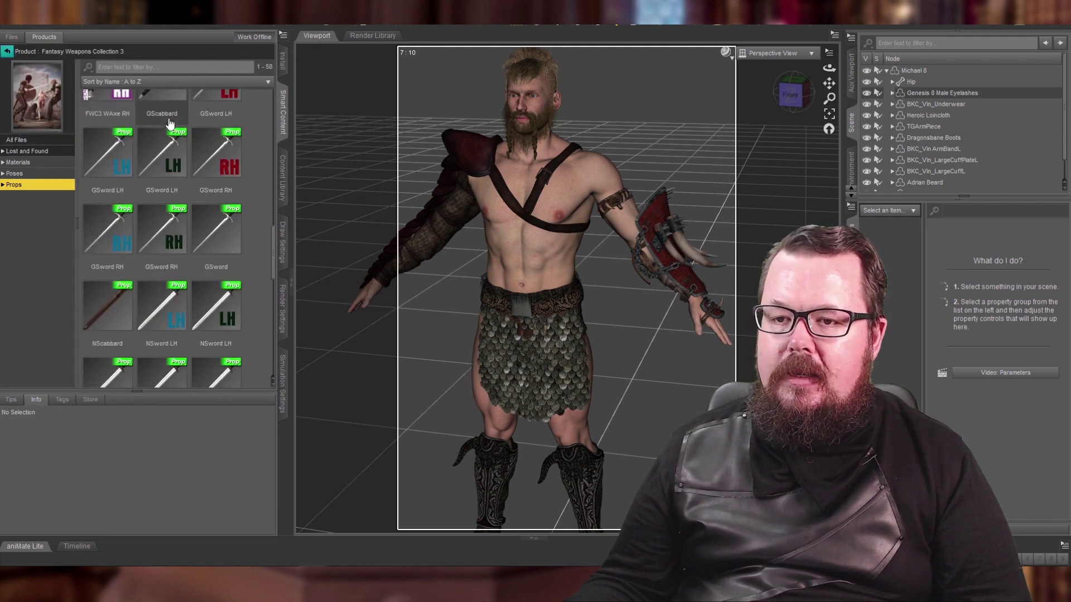
pyautogui.moveTo(171, 122); pyautogui.dragTo(638, 226)
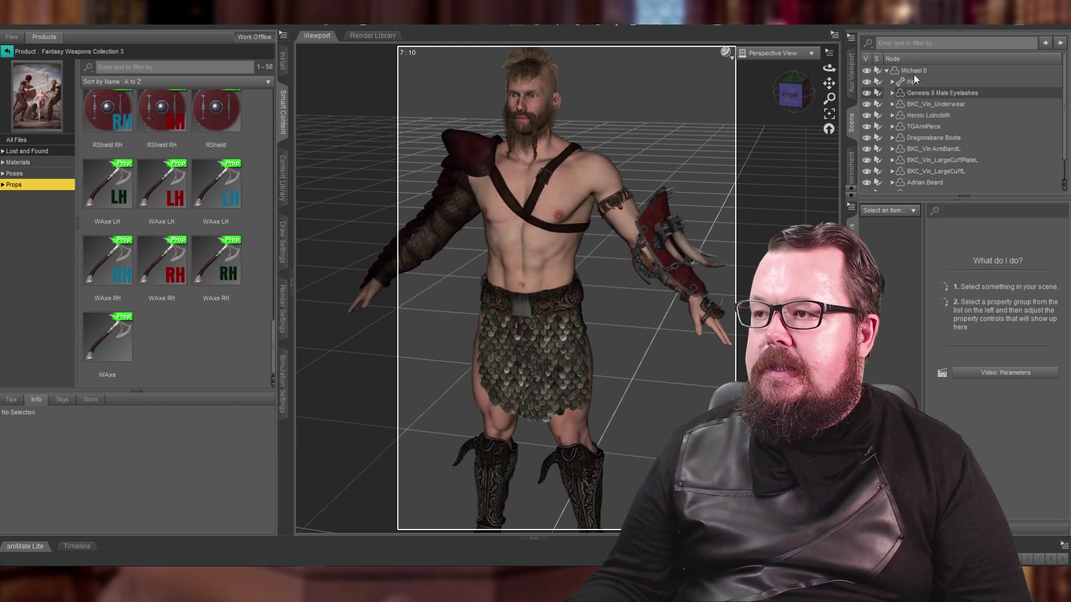
pyautogui.click(914, 73)
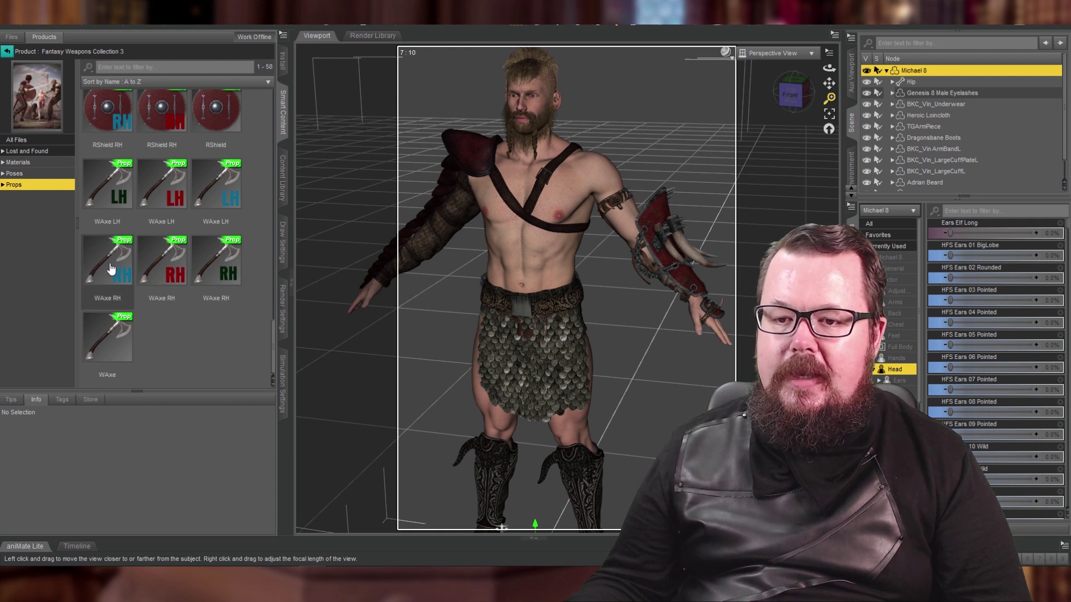
pyautogui.moveTo(111, 269)
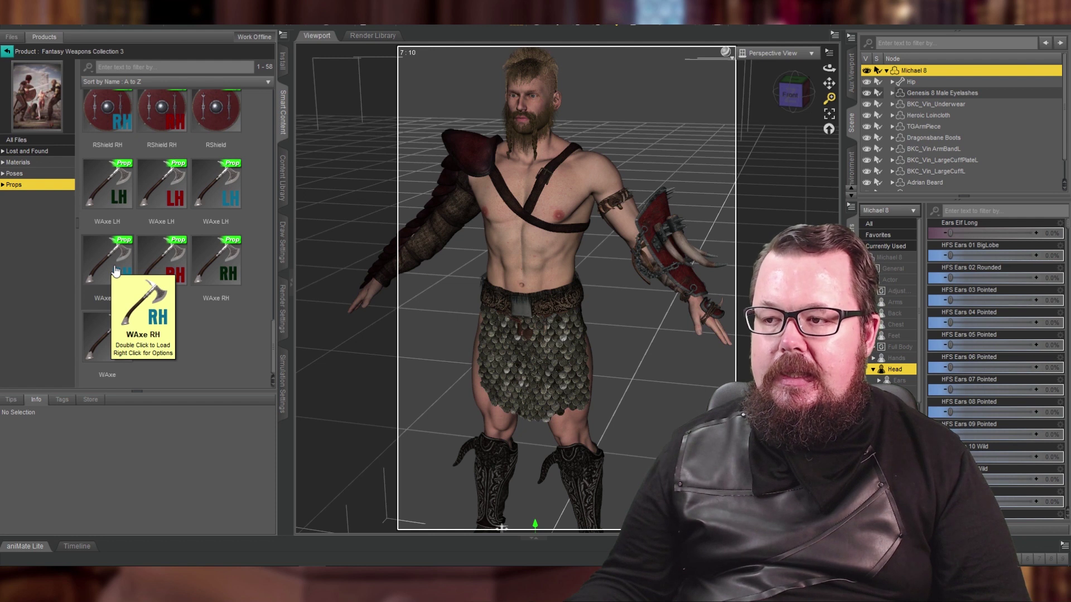
pyautogui.click(164, 195)
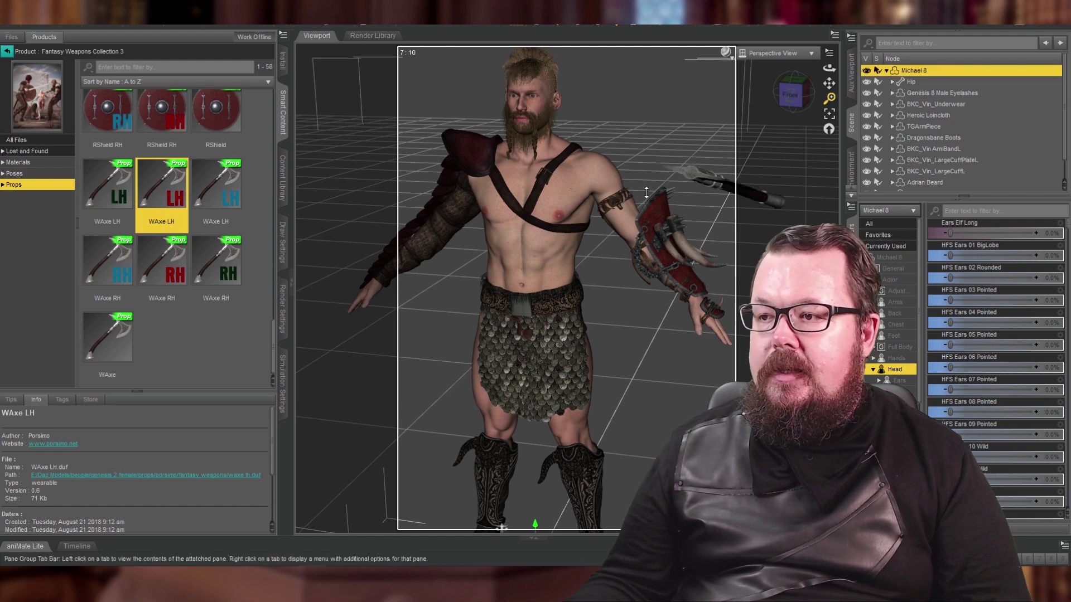
# Move the WAxeLH prop into Michael 8's left hand, at translate values of about X 54, Y 72 and Z 19
pyautogui.moveTo(829, 83); pyautogui.dragTo(753, 95)
pyautogui.click(685, 222)
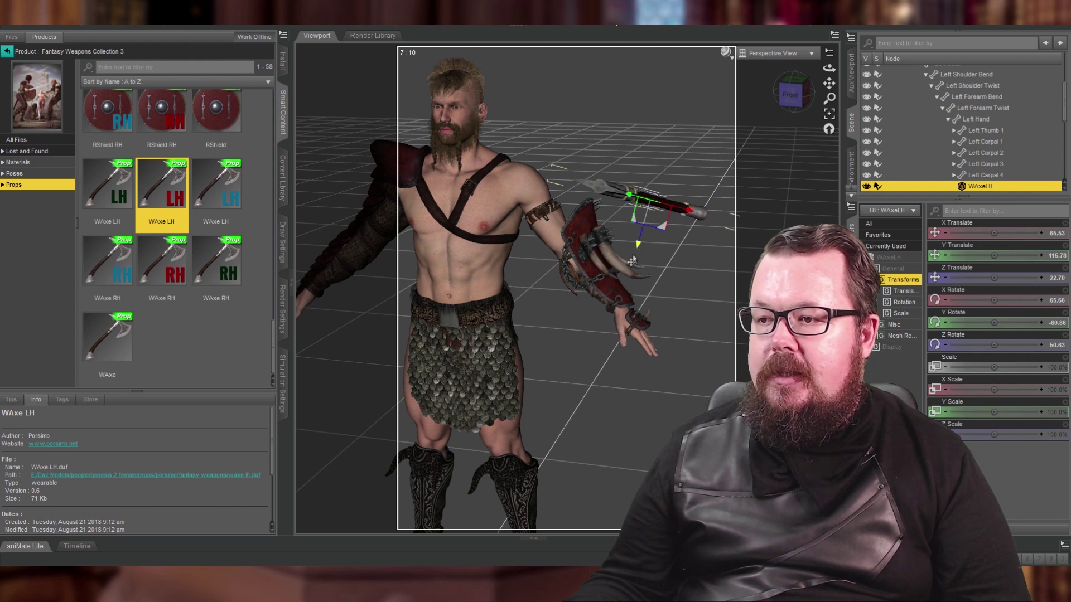
pyautogui.moveTo(632, 262); pyautogui.dragTo(588, 383)
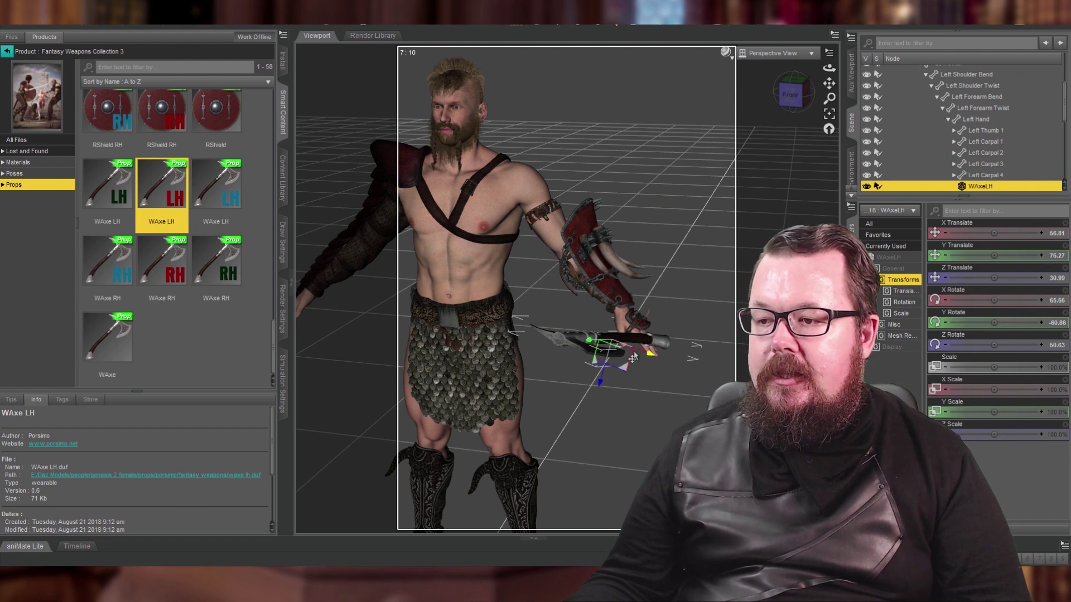
pyautogui.moveTo(632, 357); pyautogui.dragTo(613, 348)
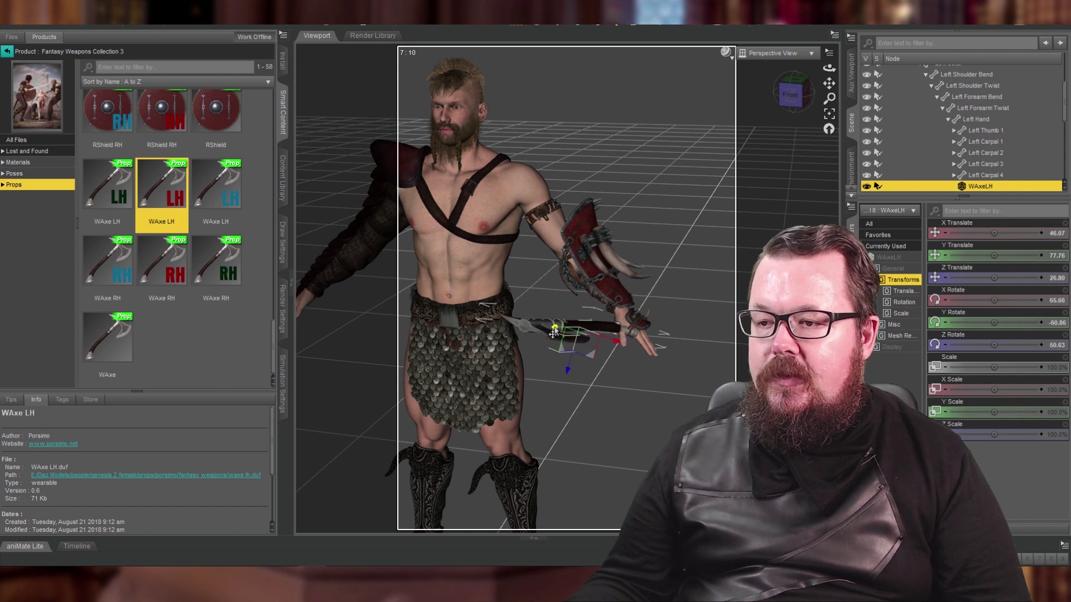
pyautogui.moveTo(554, 333); pyautogui.dragTo(574, 335)
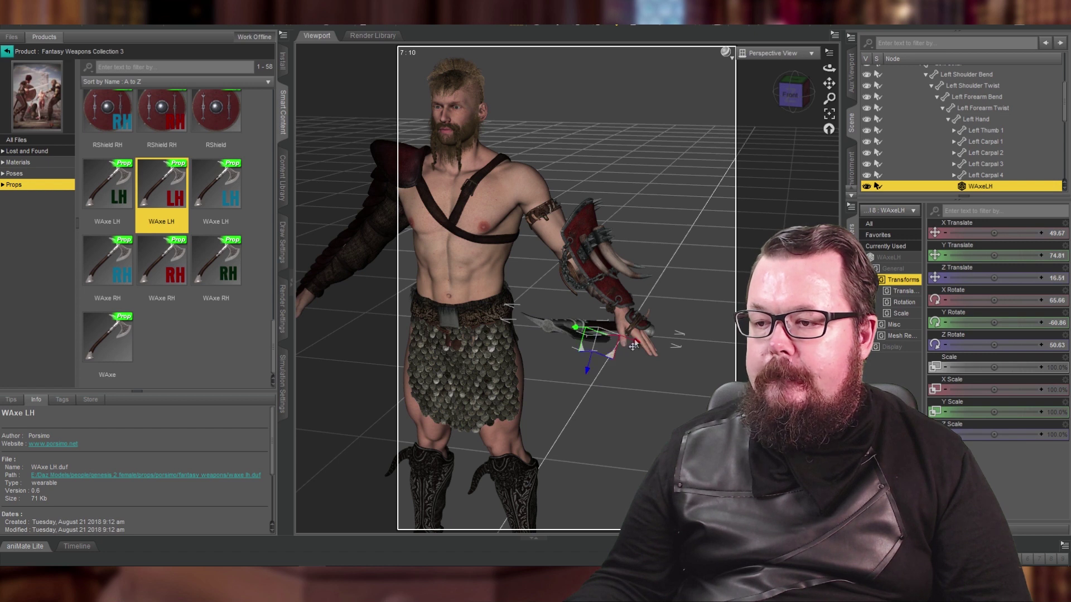
pyautogui.moveTo(641, 349); pyautogui.dragTo(650, 350)
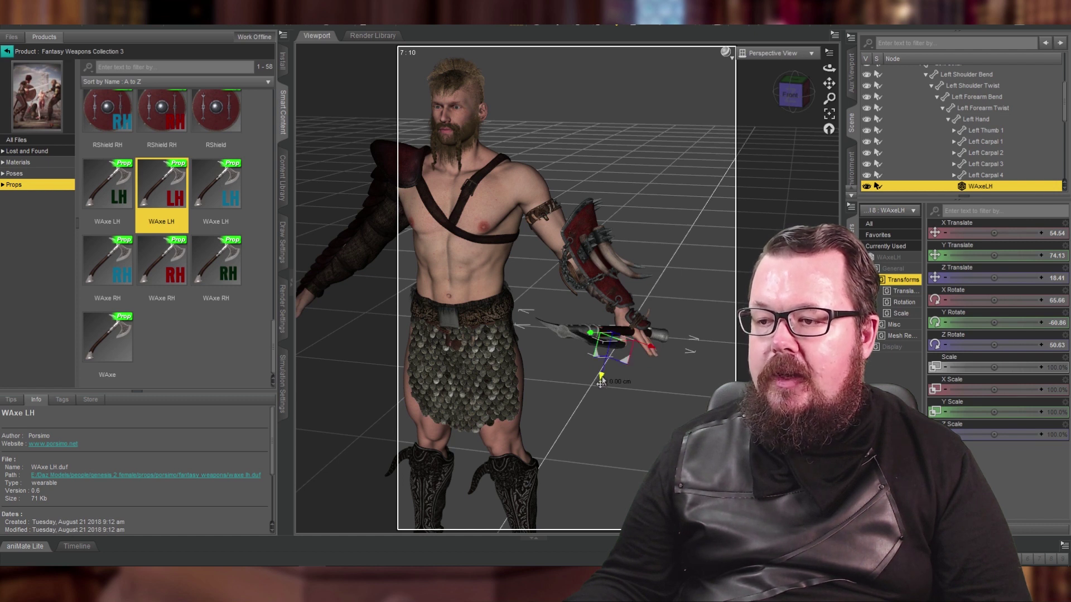
pyautogui.moveTo(601, 382); pyautogui.dragTo(601, 385)
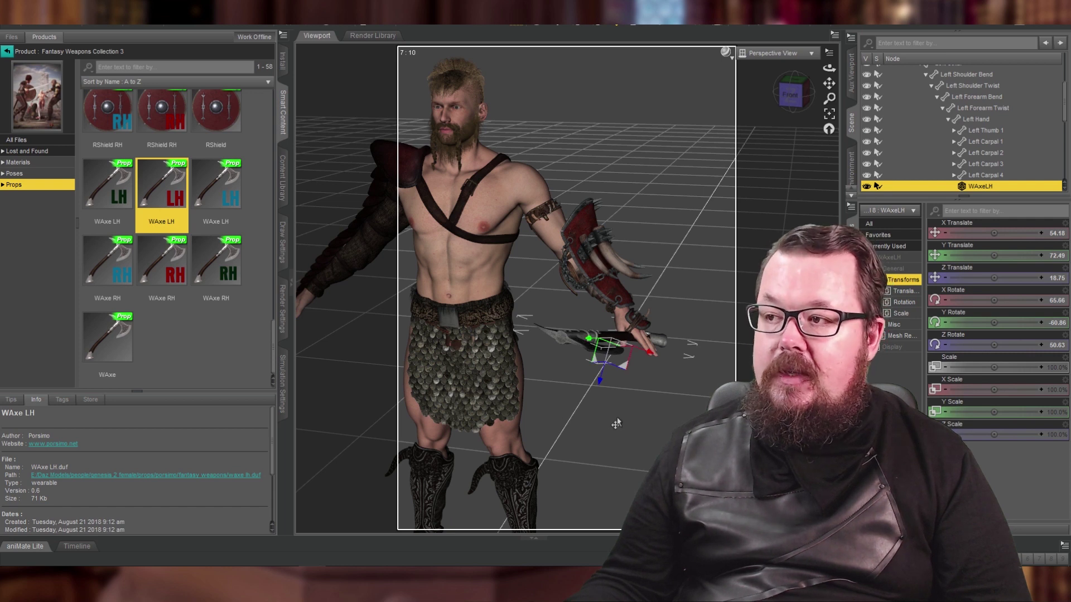
# Deselect the axe and check the Gladiator Weapons for Genesis 8 Female(s) product for a suitable weapon
pyautogui.click(664, 408)
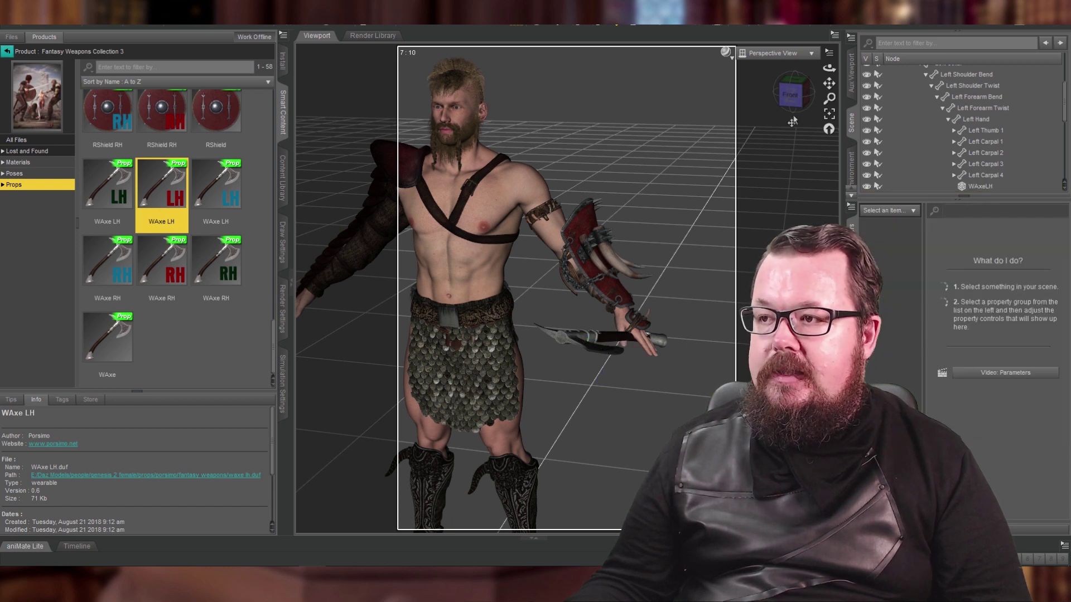
pyautogui.moveTo(829, 83); pyautogui.dragTo(964, 87)
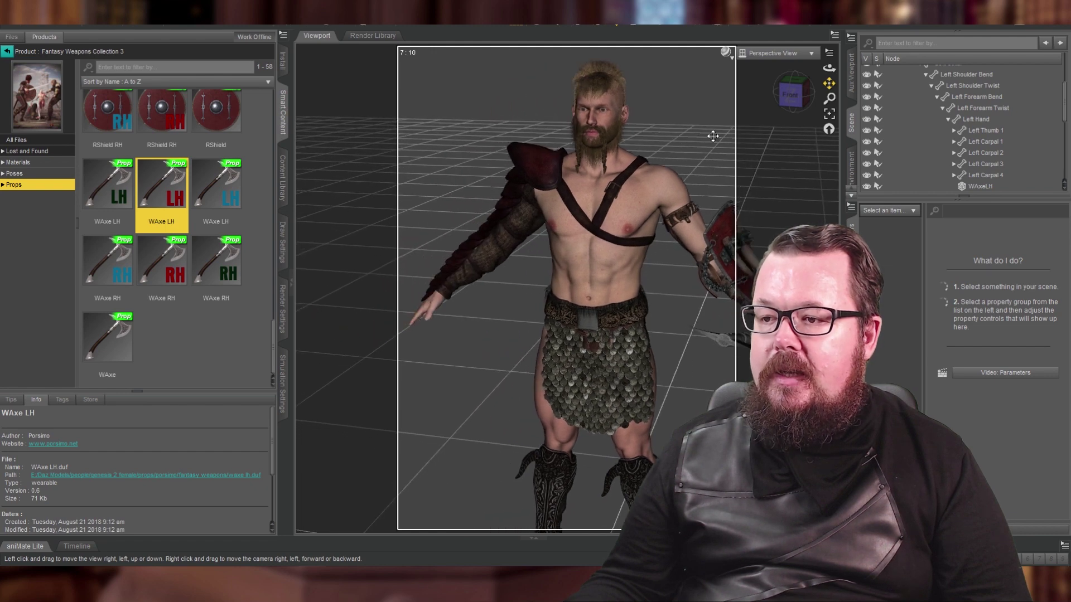
pyautogui.scroll(5, 192, 344)
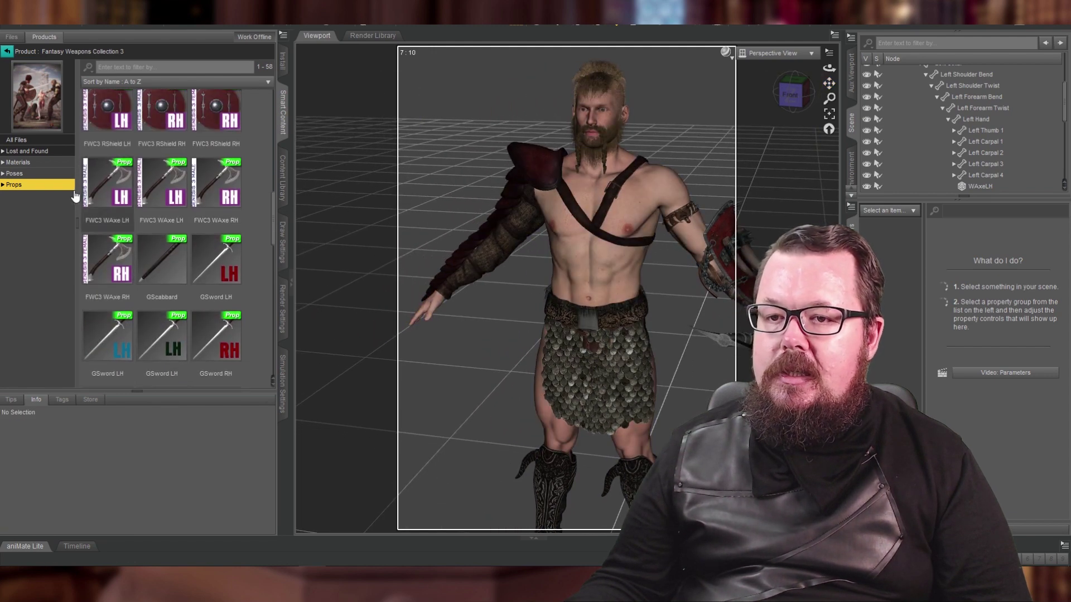
pyautogui.scroll(3, 75, 196)
pyautogui.click(54, 92)
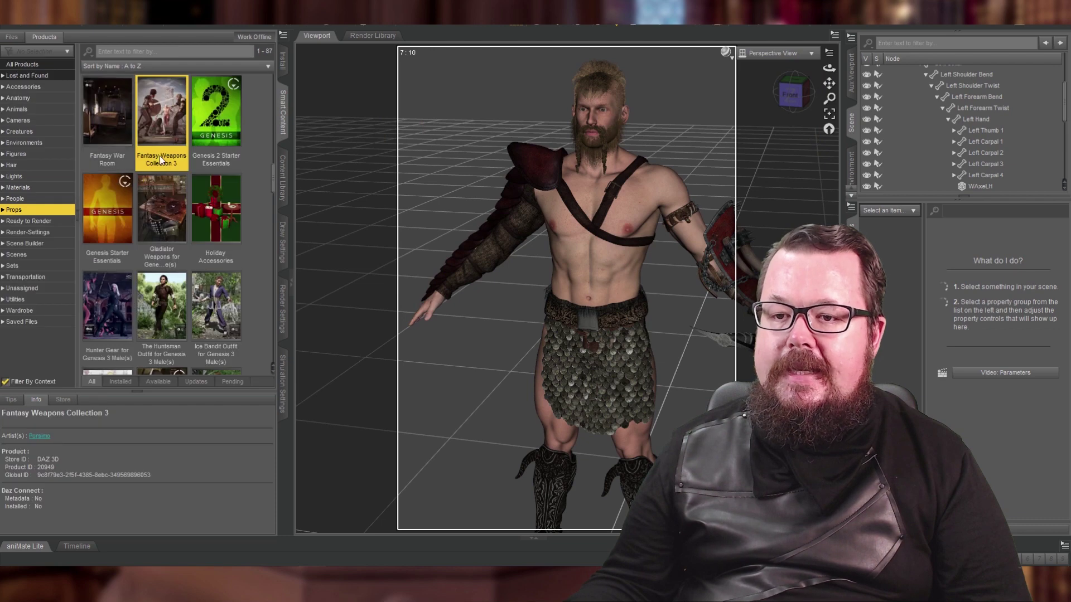
pyautogui.doubleClick(171, 213)
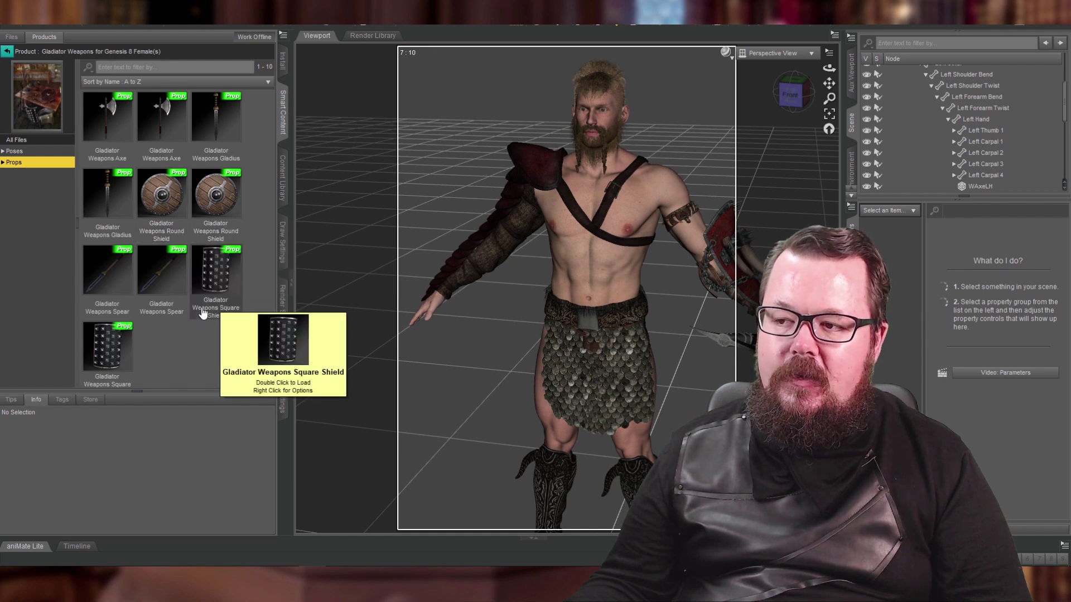
pyautogui.click(7, 51)
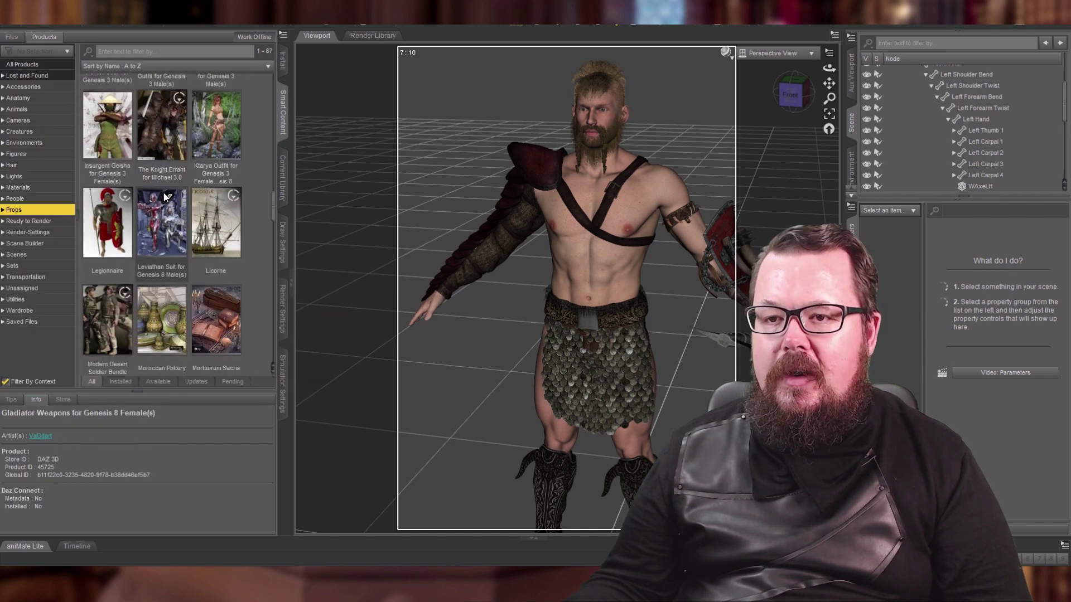
# Look through the Props products for another weapon and open Dark Fantasy Weapons for Genesis 3 and 8 Female(s)
pyautogui.scroll(-1, 166, 197)
pyautogui.scroll(-5, 162, 220)
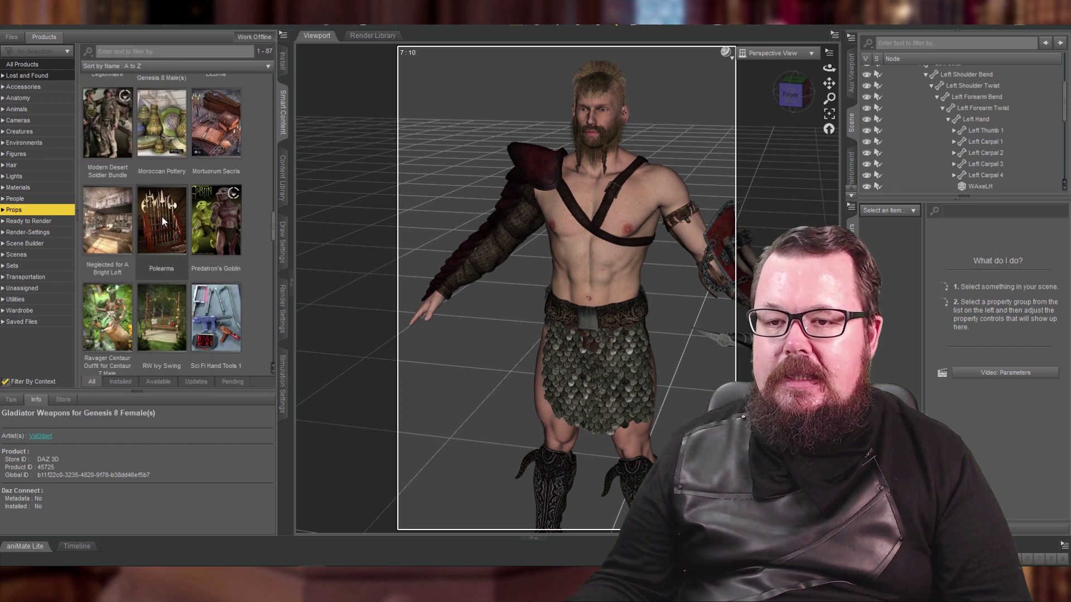
pyautogui.scroll(-8, 162, 216)
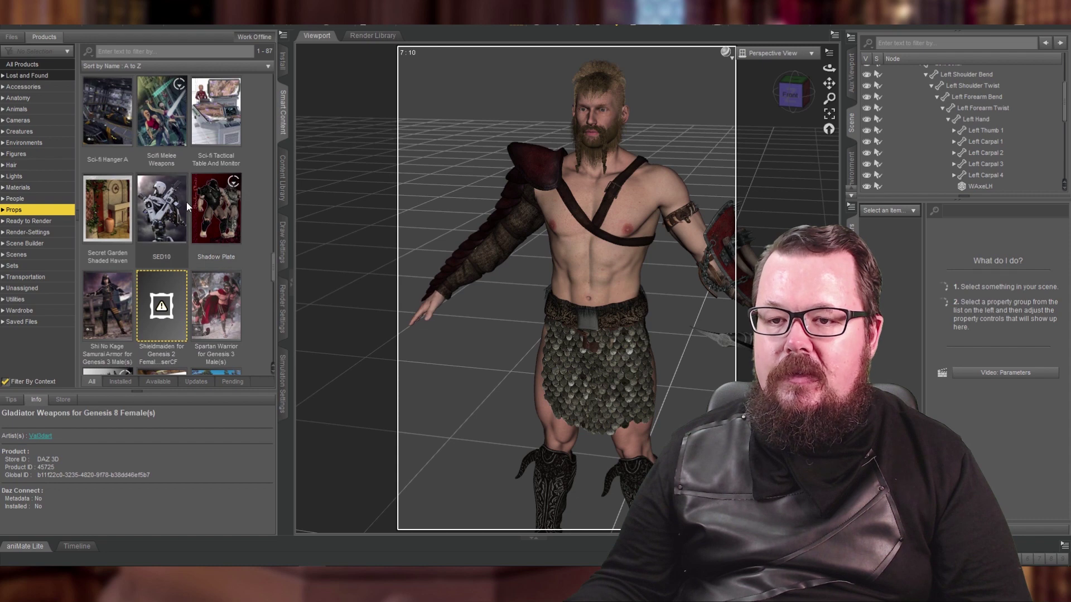
pyautogui.scroll(-8, 186, 207)
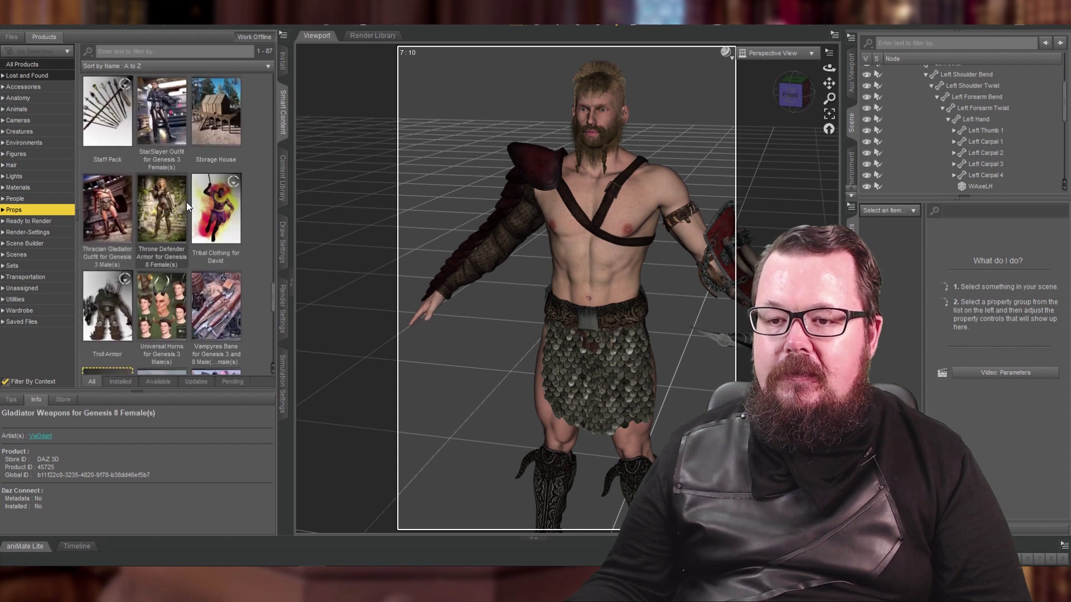
pyautogui.scroll(-8, 188, 206)
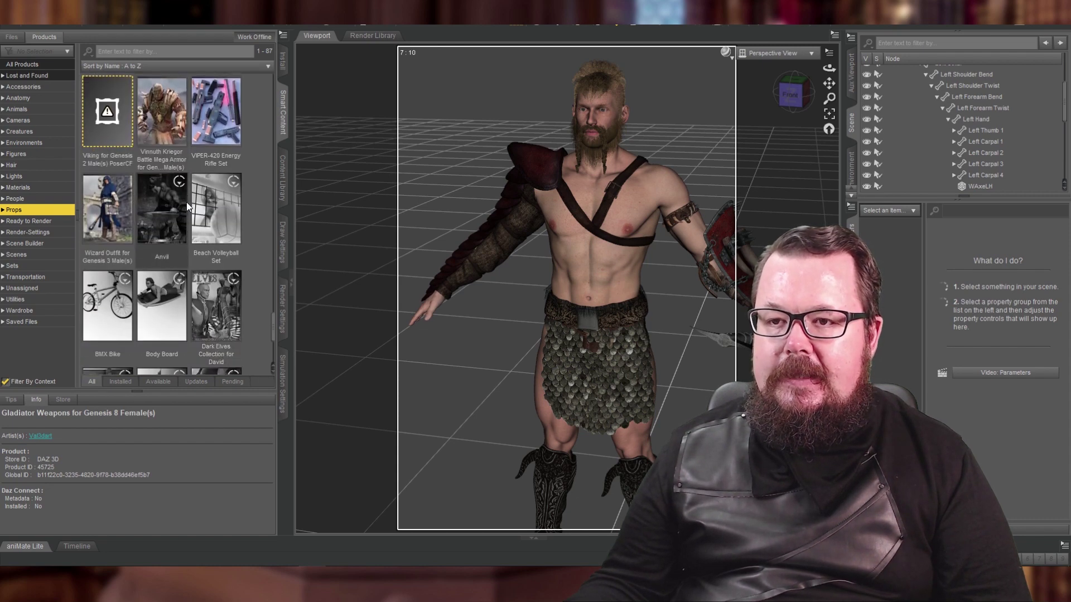
pyautogui.scroll(15, 186, 202)
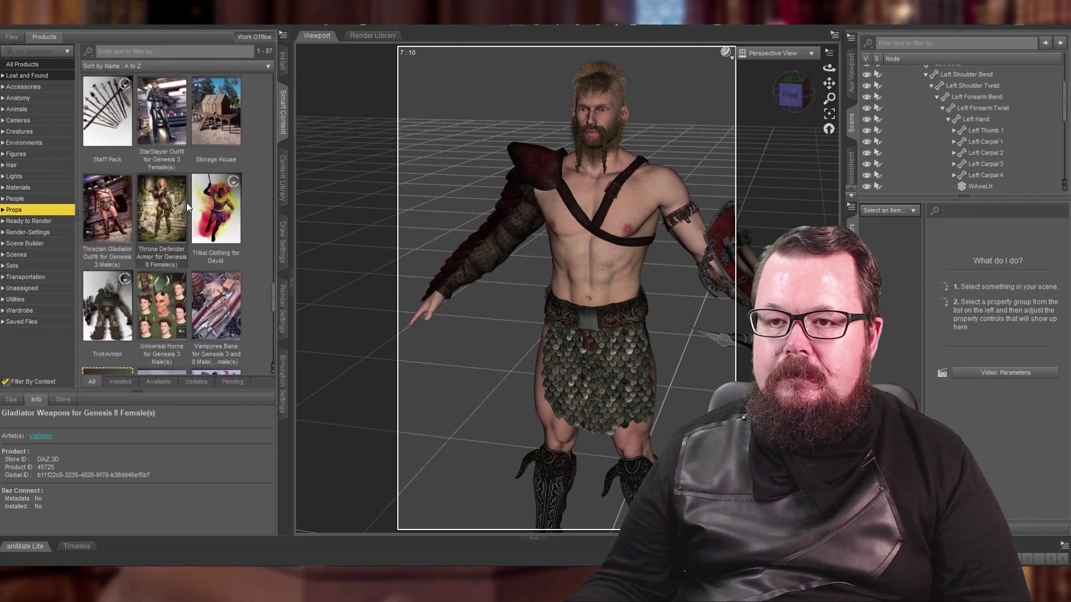
pyautogui.scroll(7, 186, 203)
pyautogui.scroll(5, 186, 203)
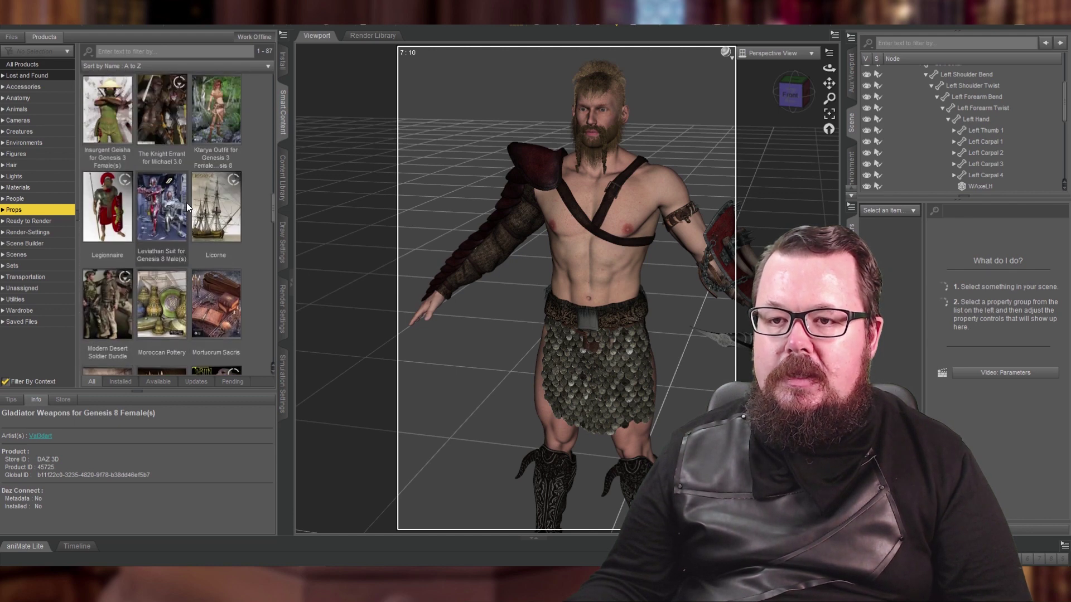
pyautogui.scroll(5, 186, 202)
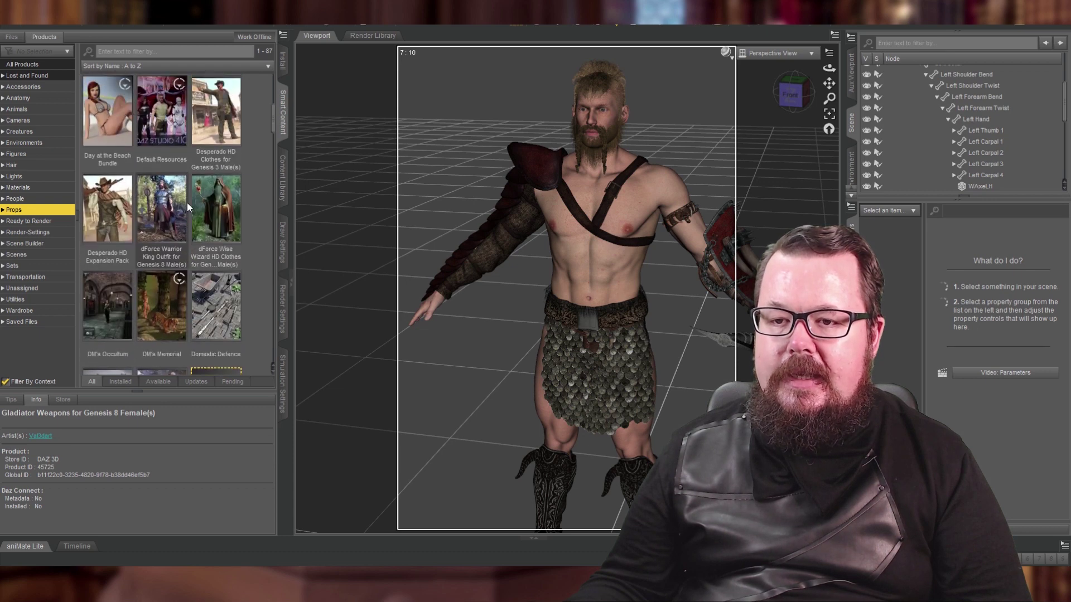
pyautogui.scroll(5, 176, 208)
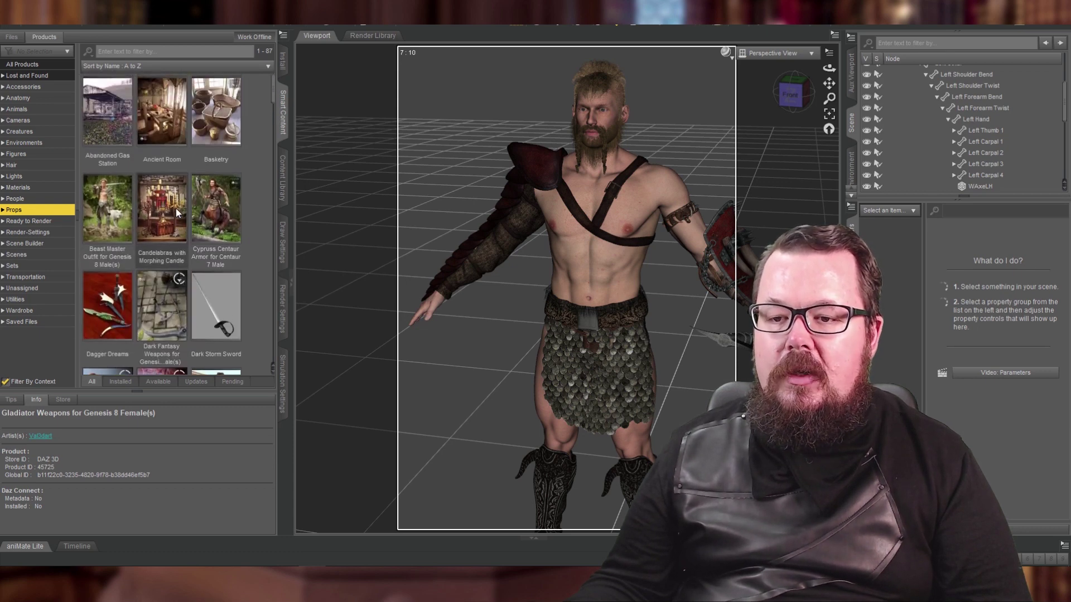
pyautogui.click(166, 316)
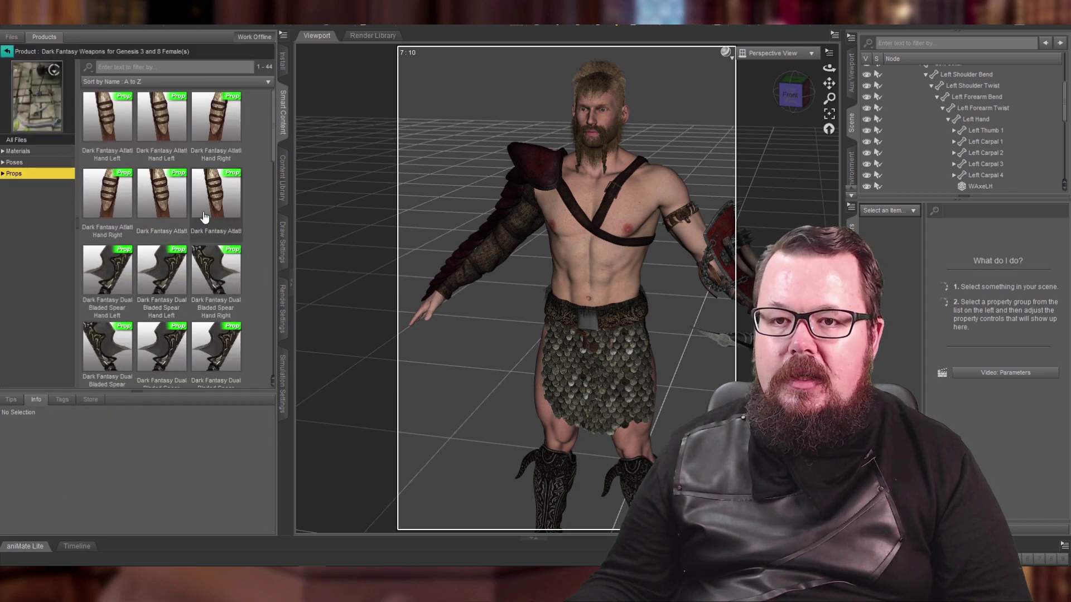
# Load Dark Fantasy Hammer Hand Right onto Michael 8 and move it into his right hand, at about X -57, Y 54, Z 15
pyautogui.scroll(-4, 204, 217)
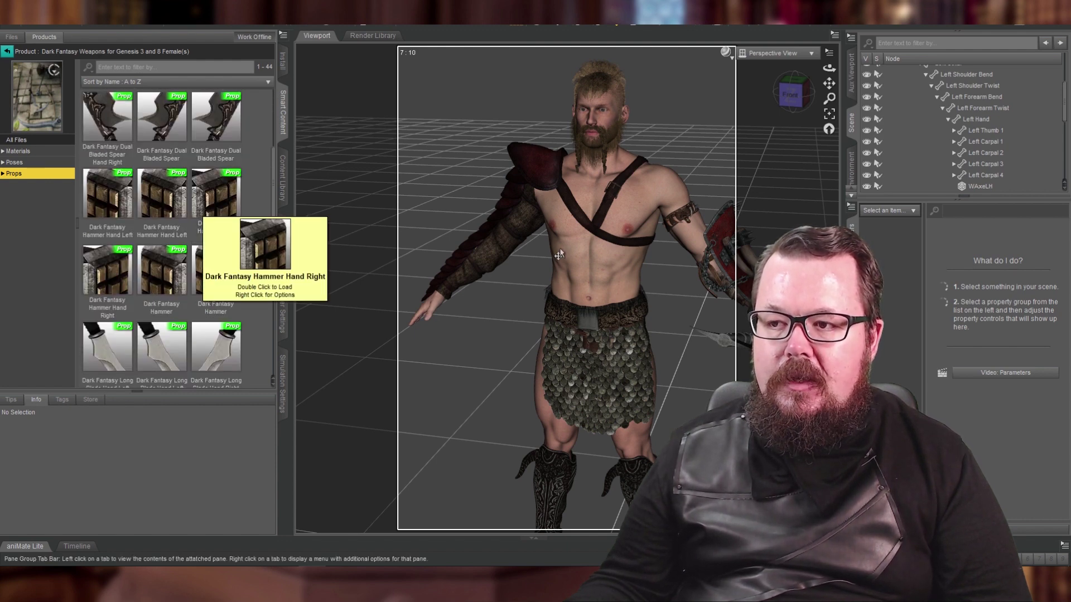
pyautogui.click(599, 265)
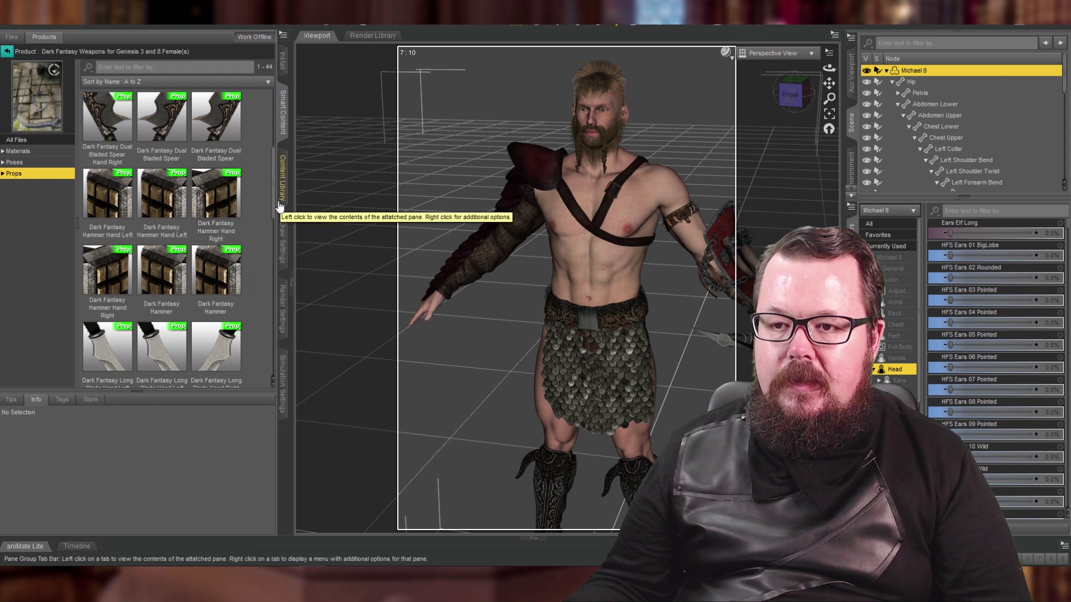
pyautogui.click(228, 204)
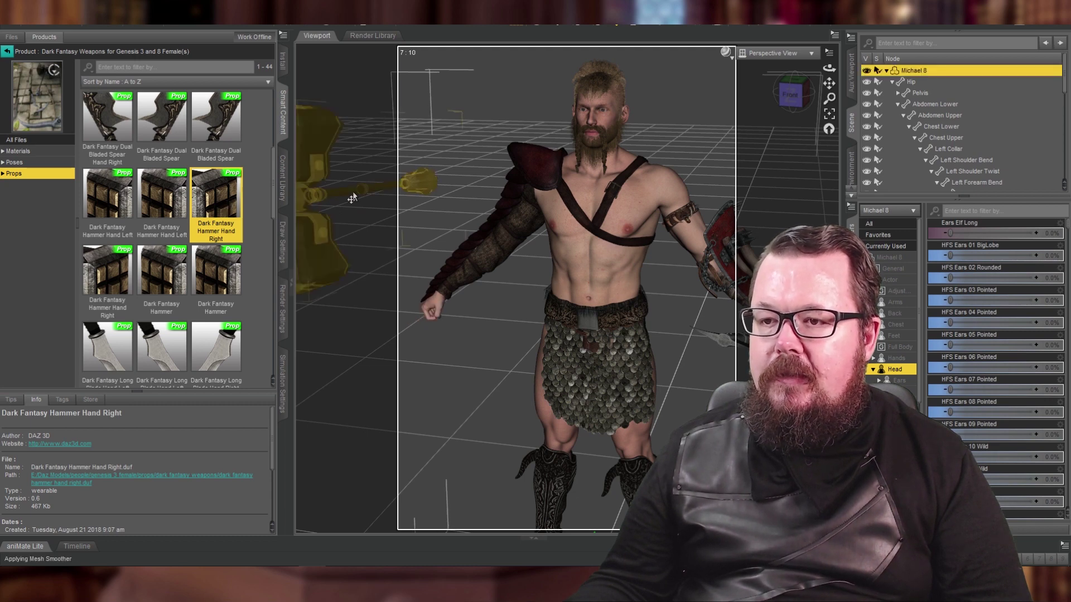
pyautogui.click(353, 201)
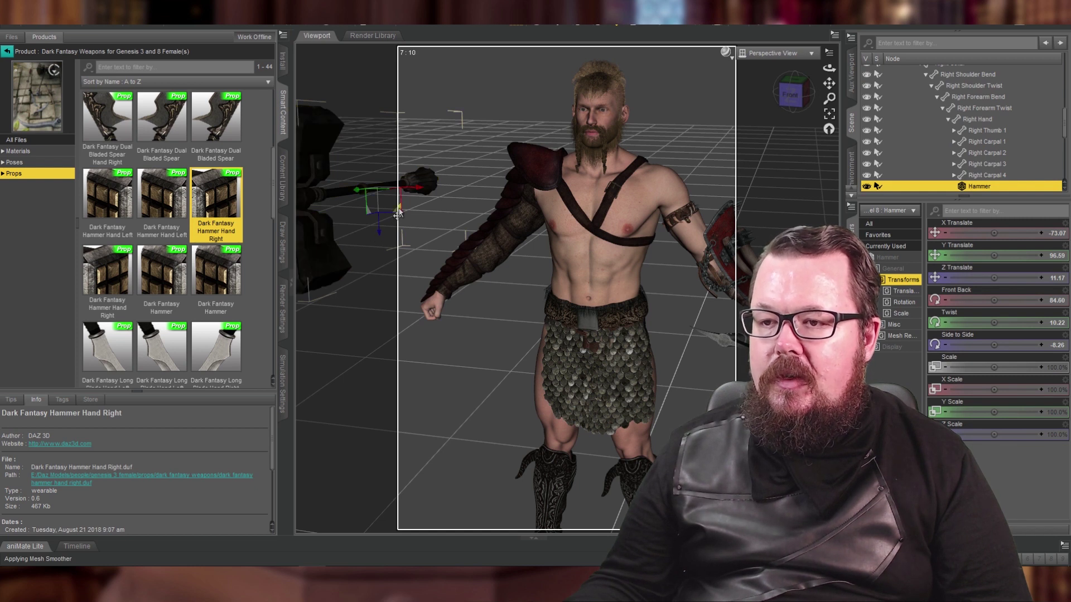
pyautogui.moveTo(399, 214); pyautogui.dragTo(444, 343)
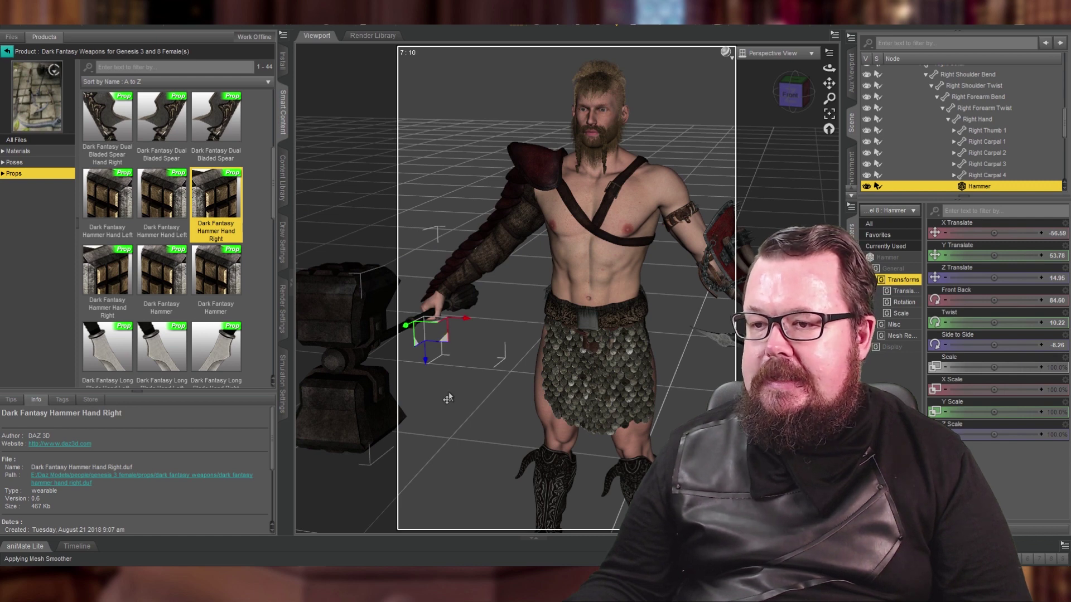
# Delete the axe at Michael 8's left hand and save the scene as a DSON user file named barbarian
pyautogui.click(723, 344)
pyautogui.press('Delete')
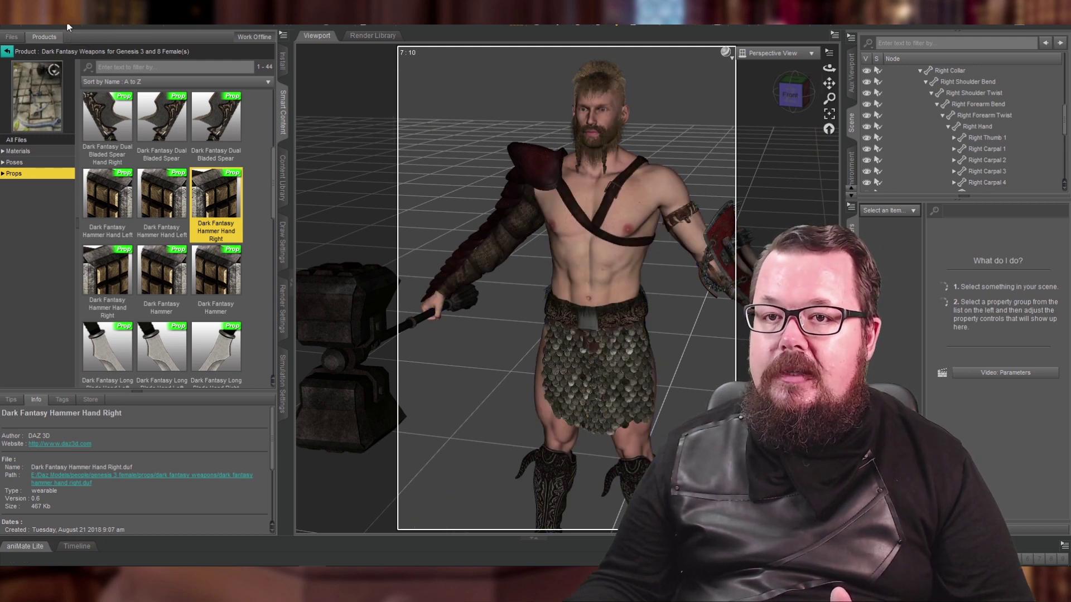
pyautogui.hotkey('ctrl', 's')
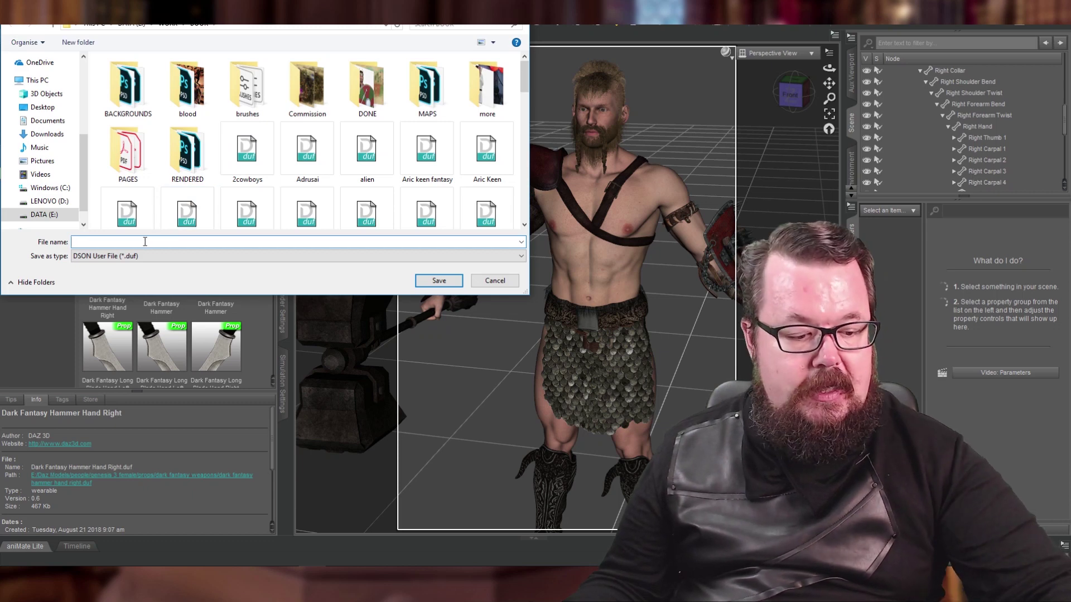
pyautogui.write('barbariab')
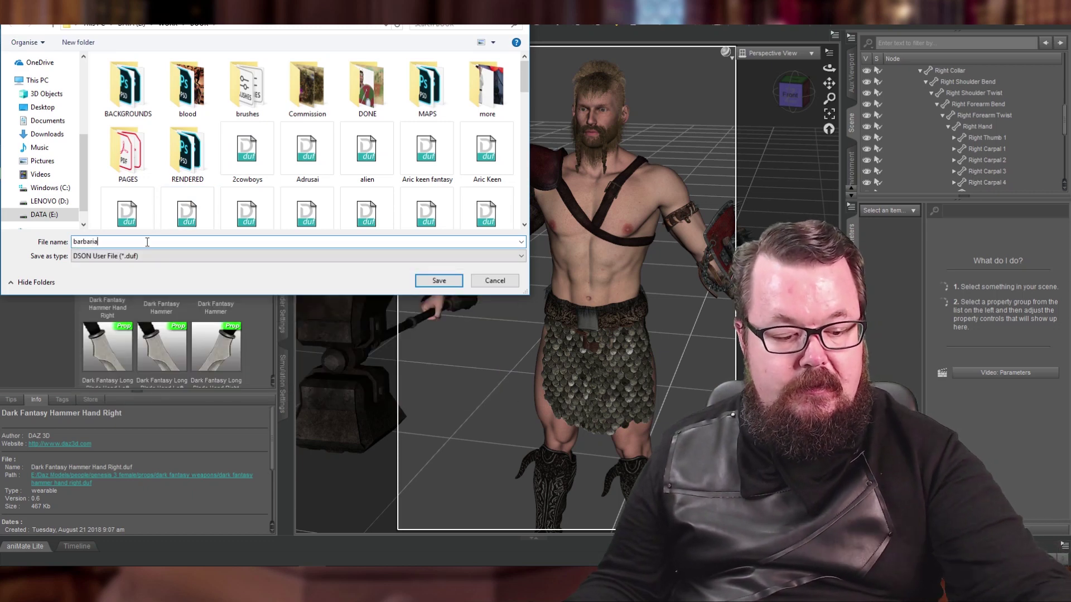
pyautogui.press('Return')
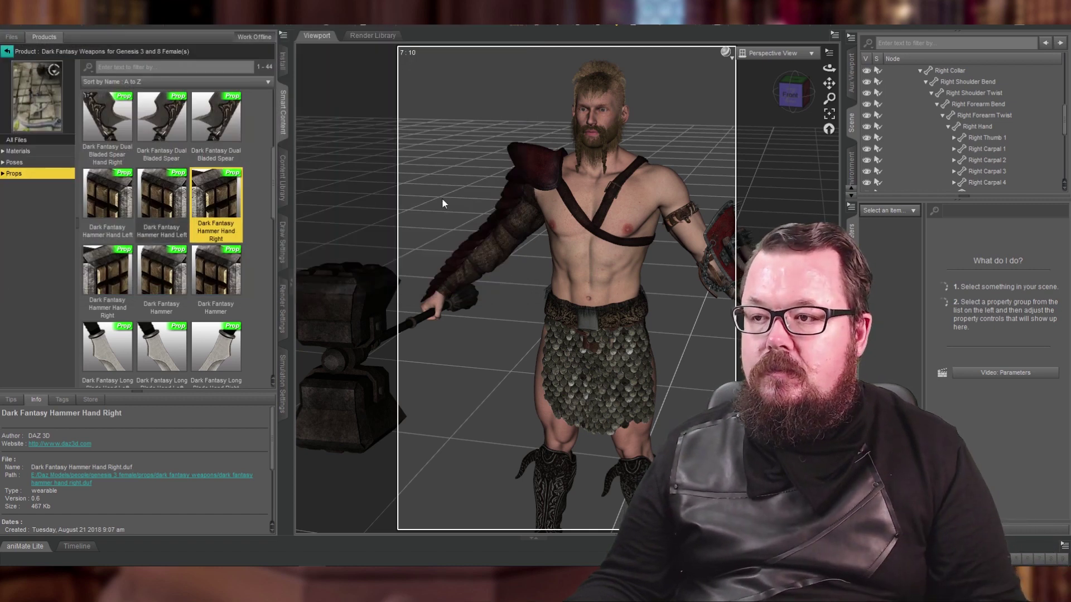
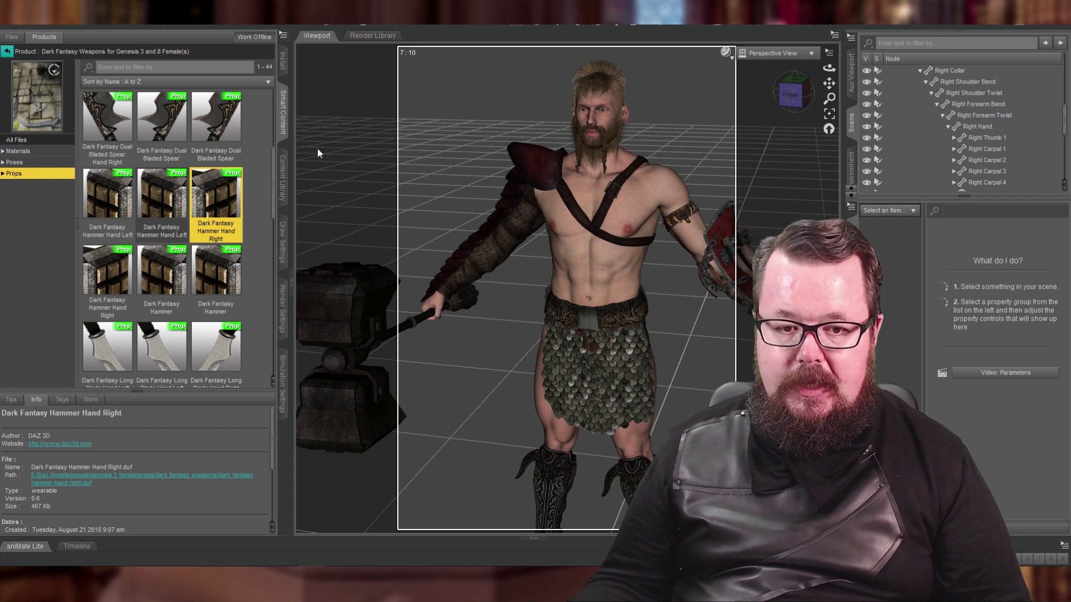
# Select Michael 8 and open Warrior King Poses for Edward 8 and Genesis 8 Male from the Poses products
pyautogui.click(11, 53)
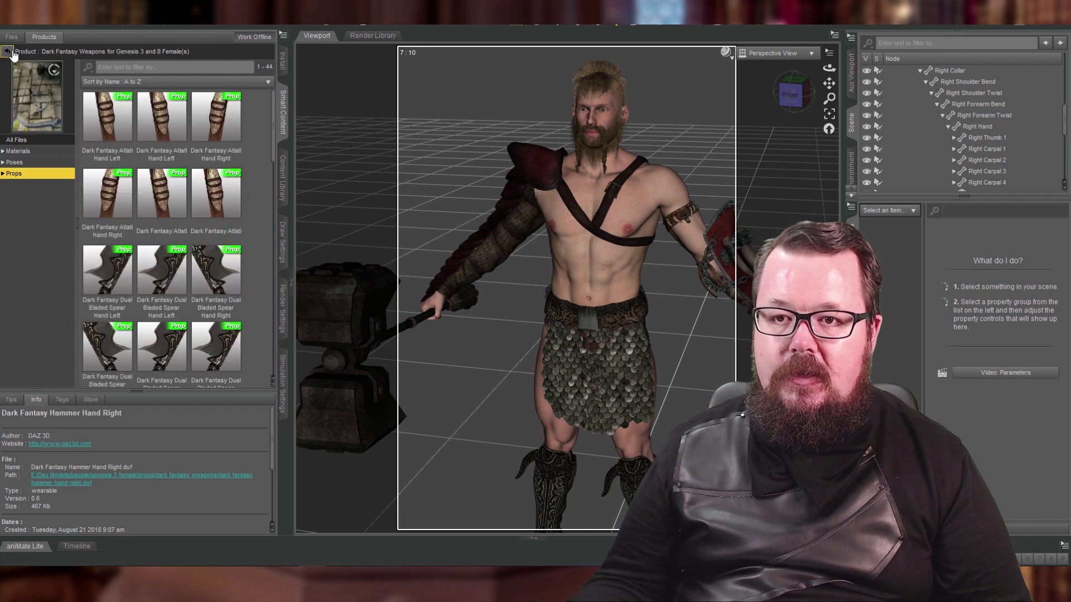
pyautogui.click(11, 53)
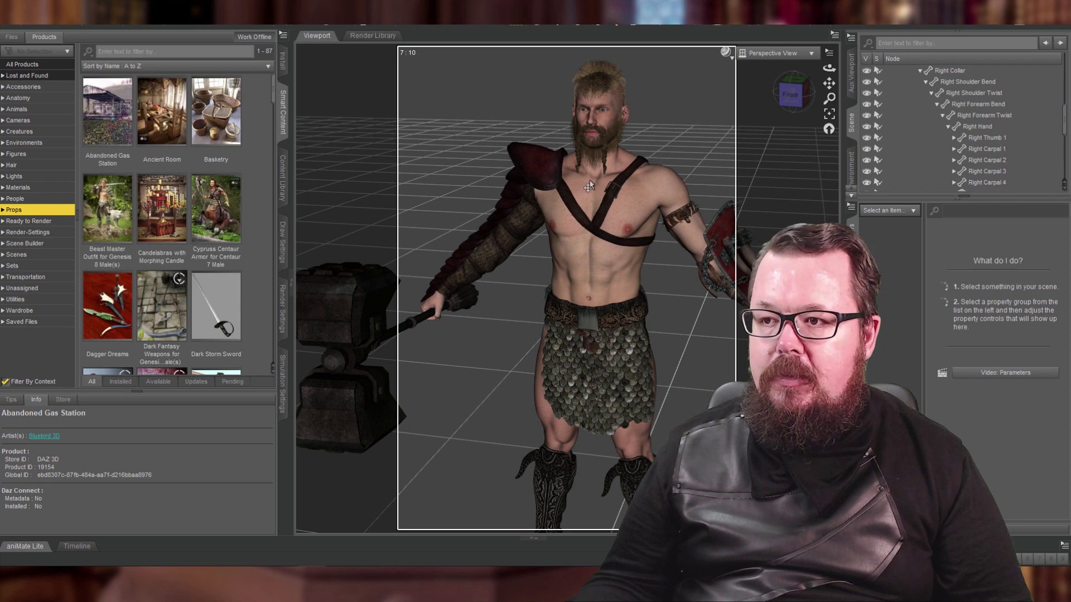
pyautogui.scroll(5, 964, 113)
pyautogui.click(919, 75)
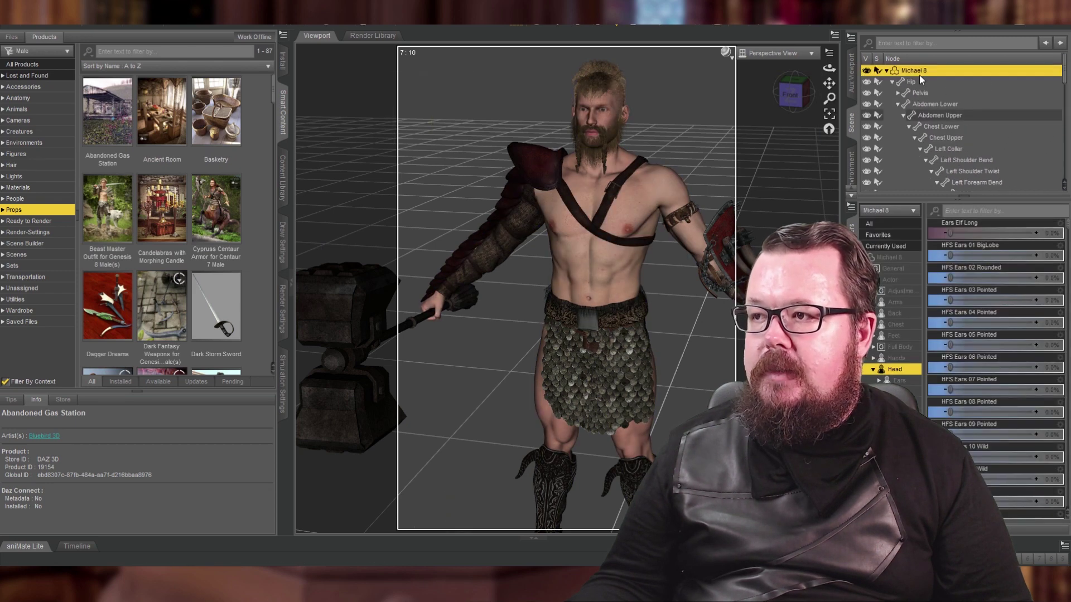
pyautogui.click(15, 154)
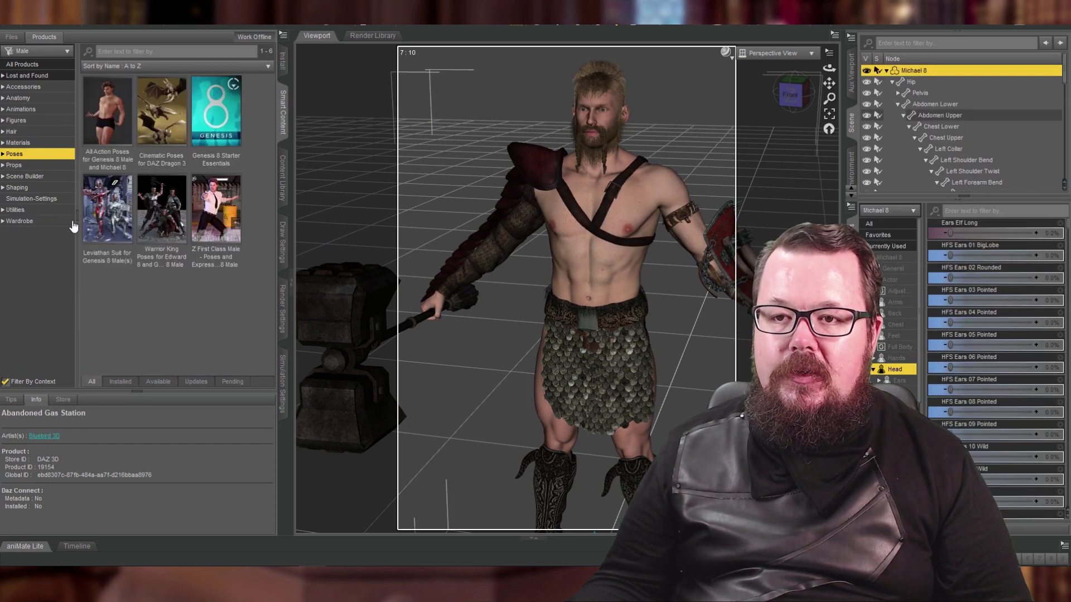
pyautogui.doubleClick(167, 206)
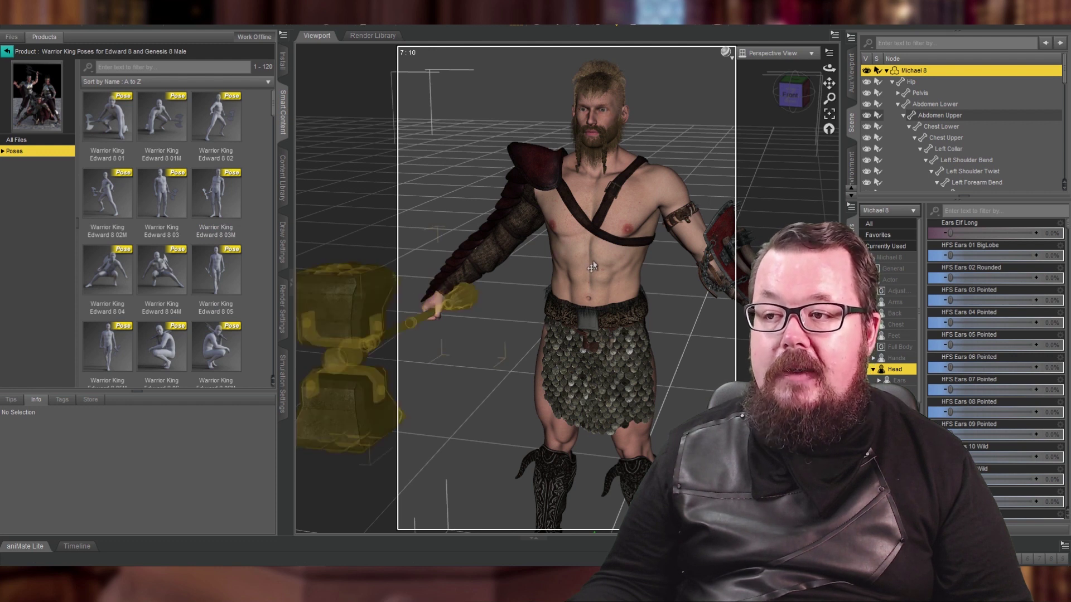
# Bend Michael 8's right shoulder to about 16.8 and his right forearm to about 33
pyautogui.click(525, 219)
pyautogui.moveTo(992, 254); pyautogui.dragTo(1022, 273)
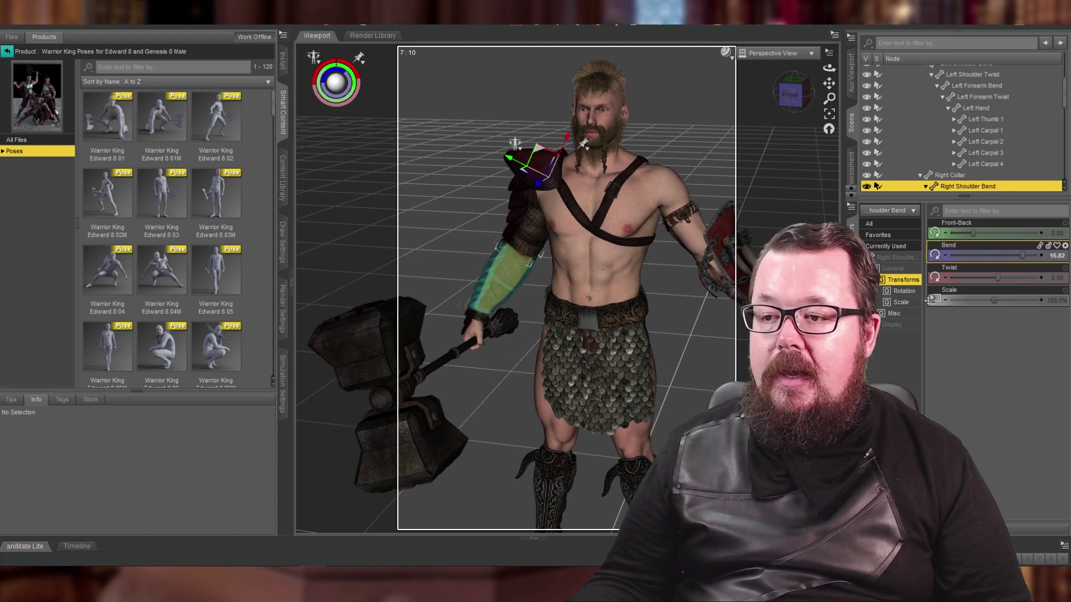
pyautogui.click(501, 273)
pyautogui.moveTo(973, 233)
pyautogui.mouseDown()
pyautogui.moveTo(1026, 234)
pyautogui.moveTo(979, 240)
pyautogui.mouseUp()
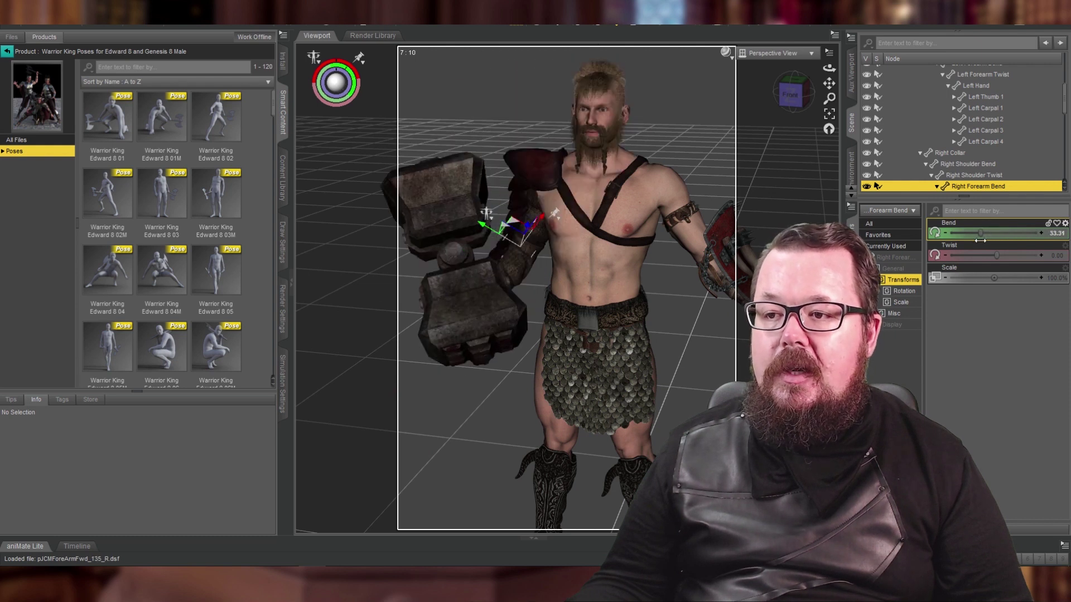
# Select the whole Michael 8 figure and apply the Warrior King Edward 8 03M pose
pyautogui.scroll(4, 939, 139)
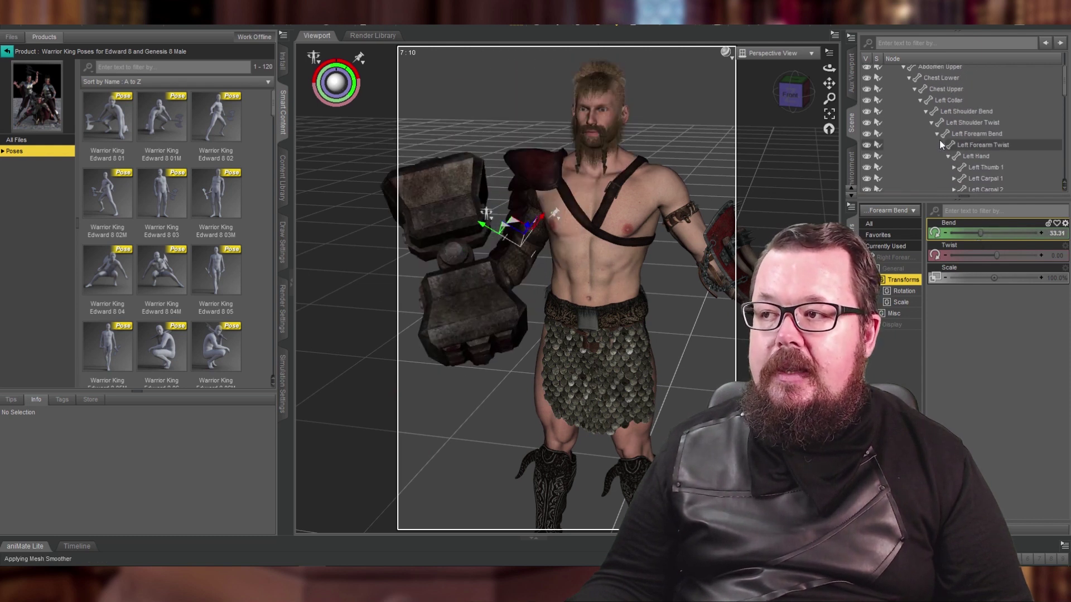
pyautogui.click(921, 73)
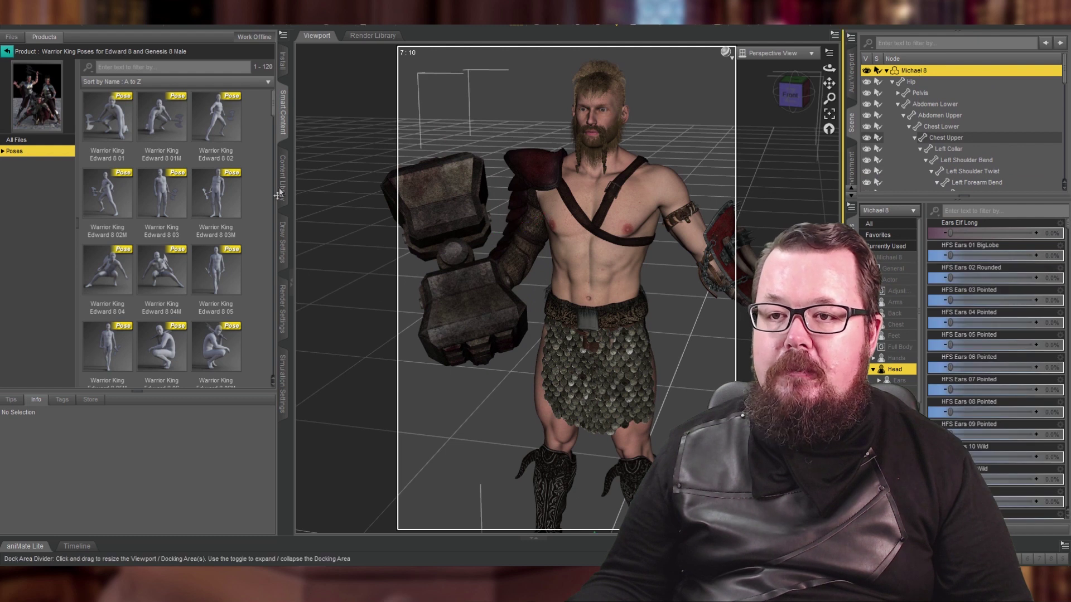
pyautogui.click(226, 206)
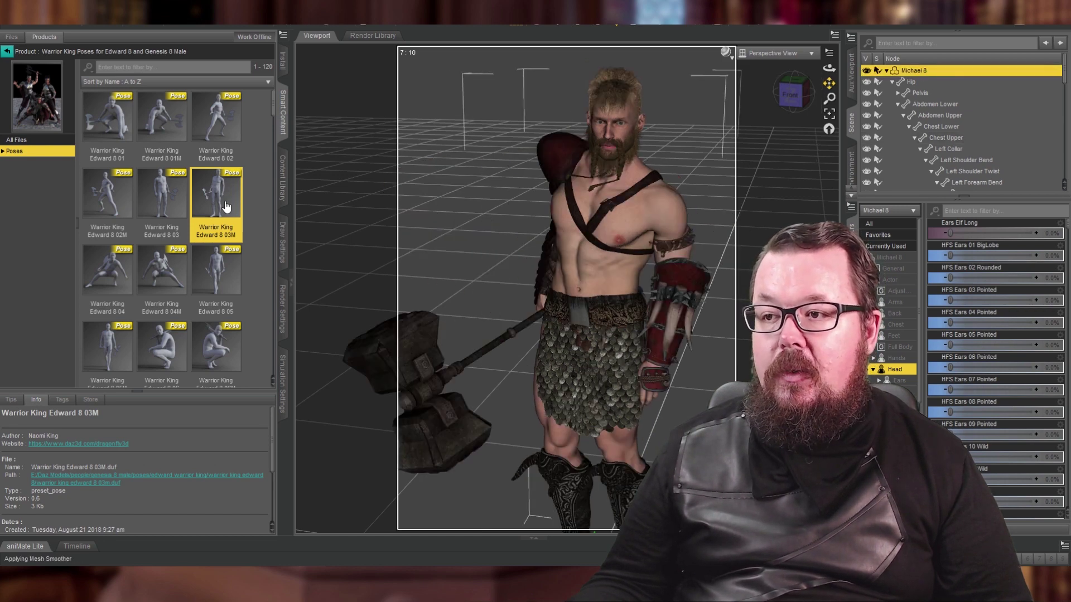
# Try the Warrior King Edward 8 08 and 09M poses on Michael 8
pyautogui.scroll(-3, 225, 207)
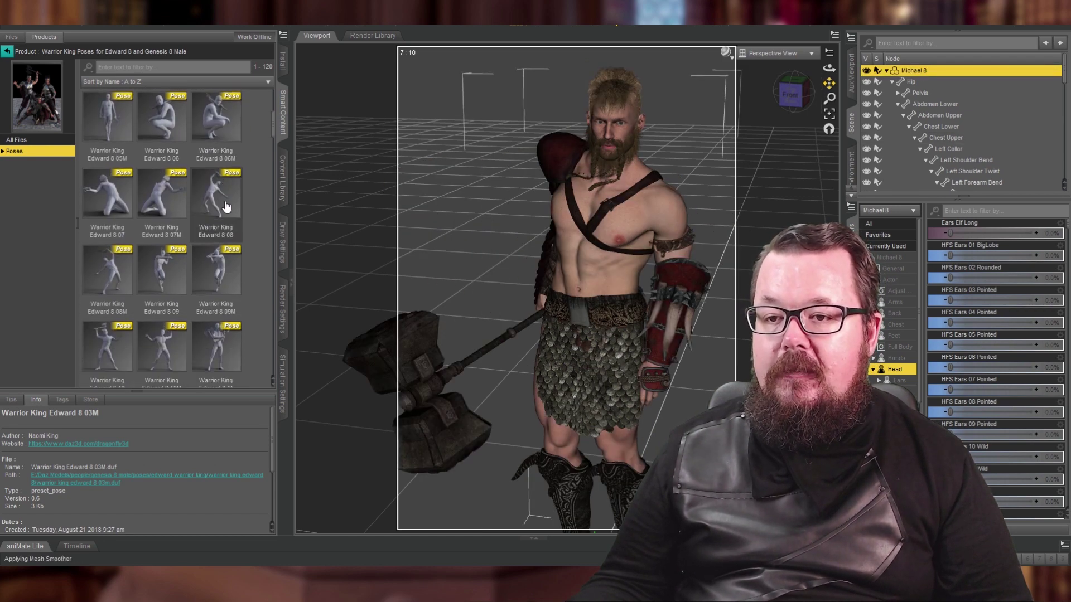
pyautogui.click(214, 206)
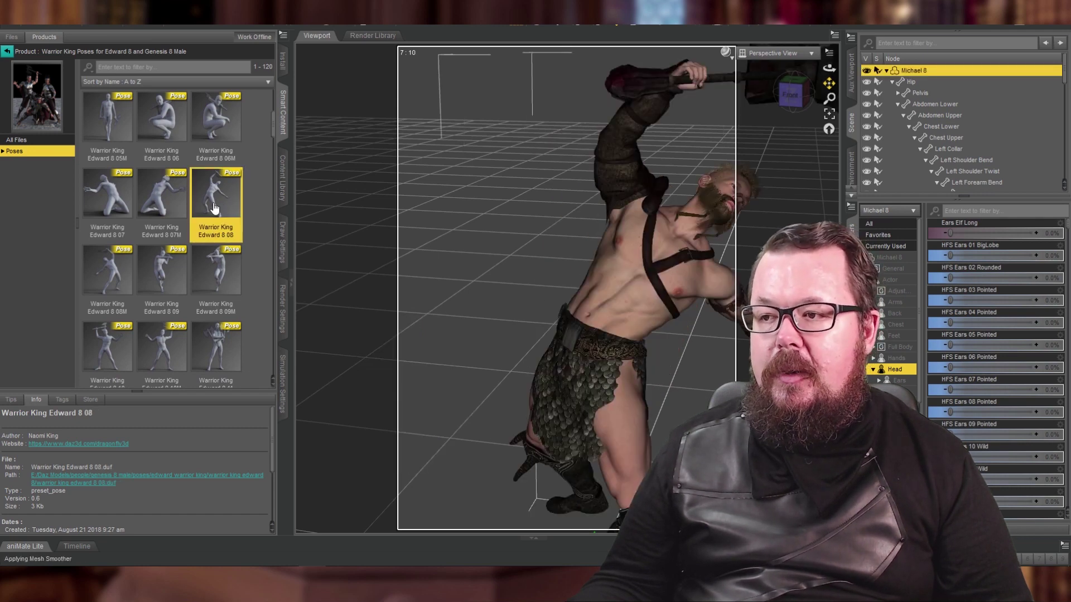
pyautogui.click(212, 270)
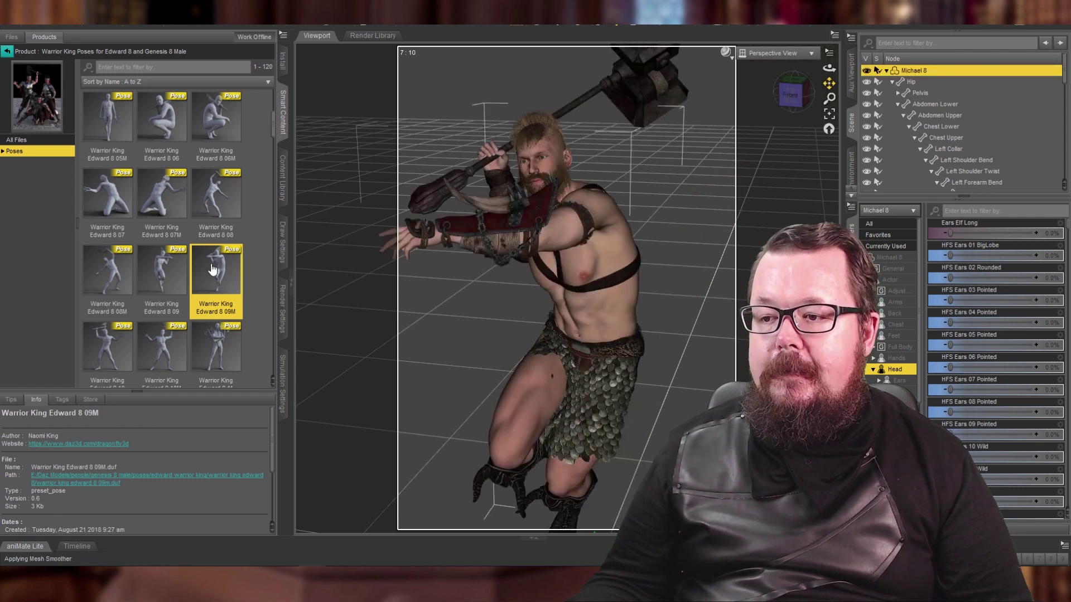
# Apply the Warrior King Edward 8 24M pose to Michael 8
pyautogui.scroll(-5, 212, 270)
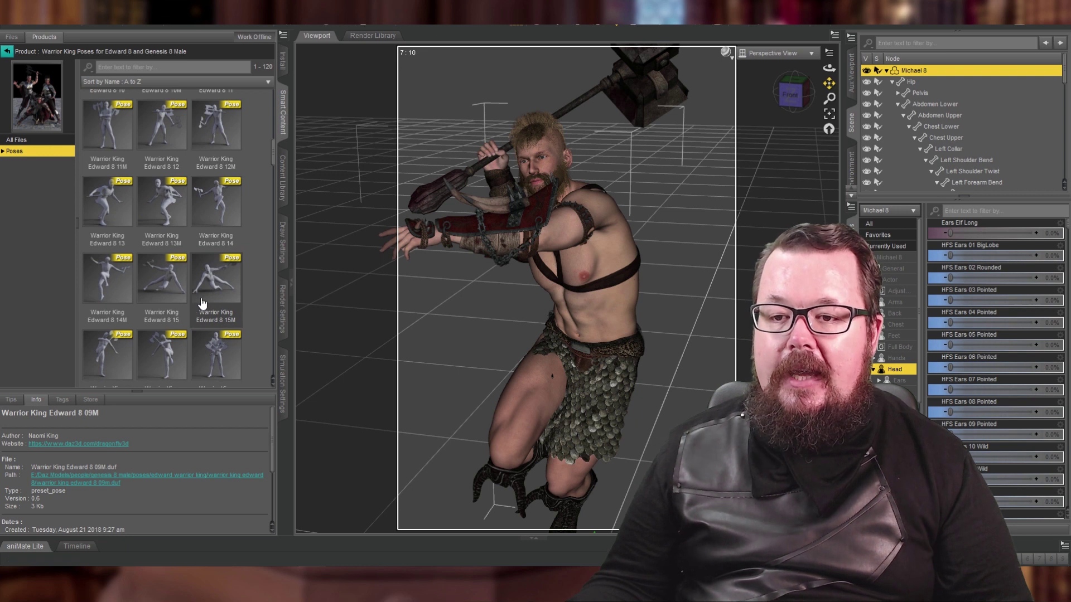
pyautogui.scroll(-3, 205, 300)
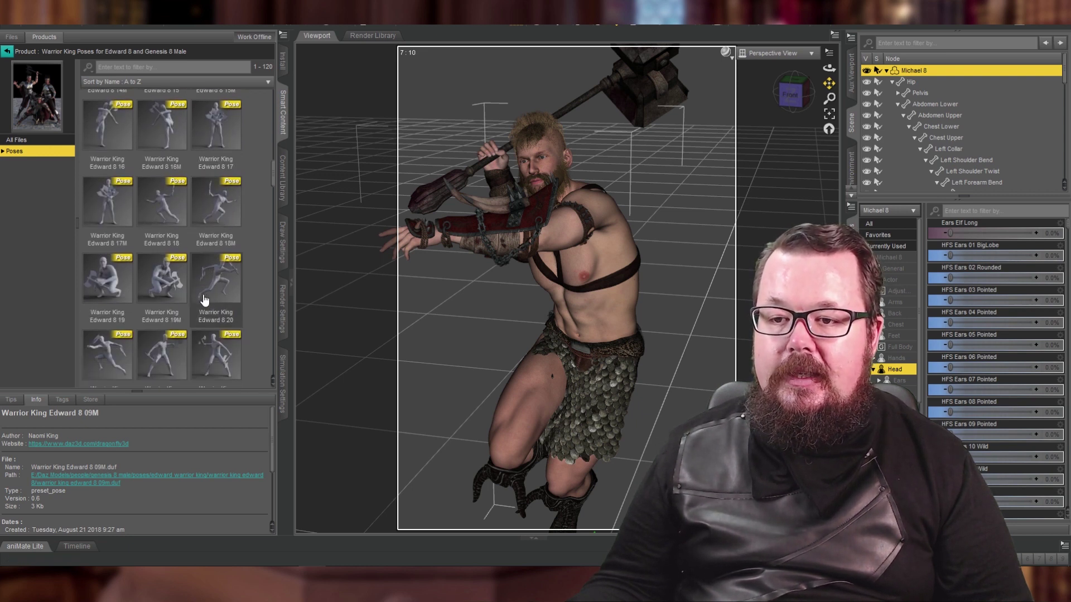
pyautogui.scroll(-6, 205, 301)
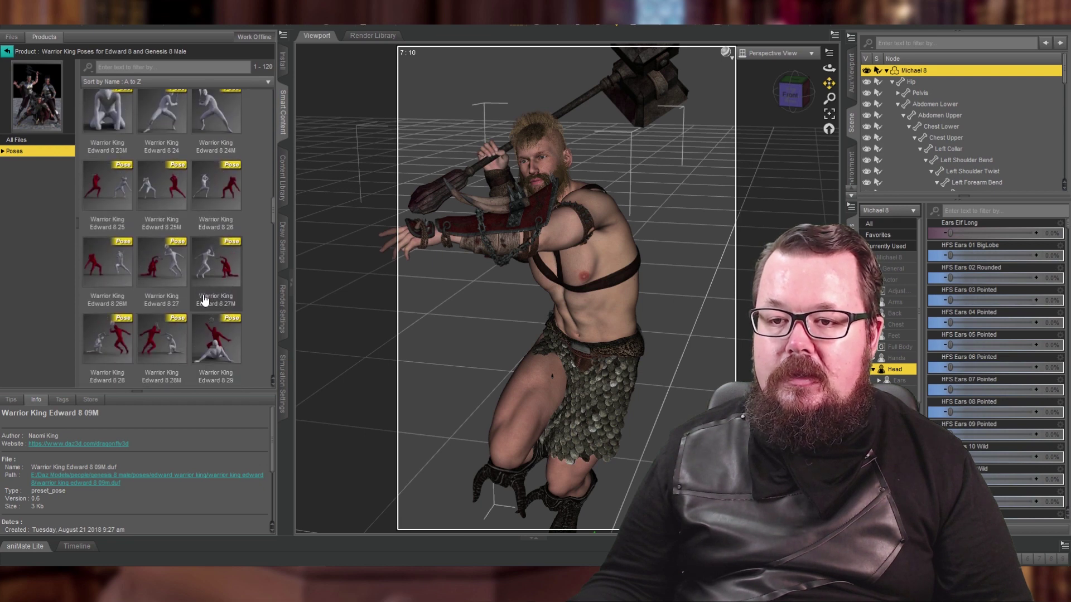
pyautogui.scroll(3, 204, 301)
pyautogui.click(215, 286)
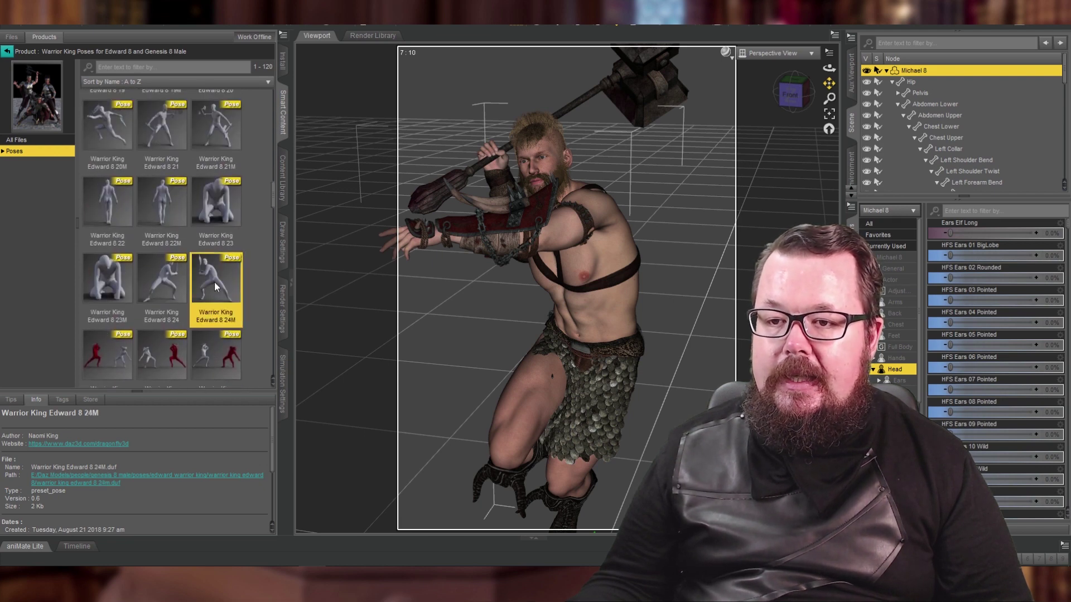
pyautogui.doubleClick(214, 290)
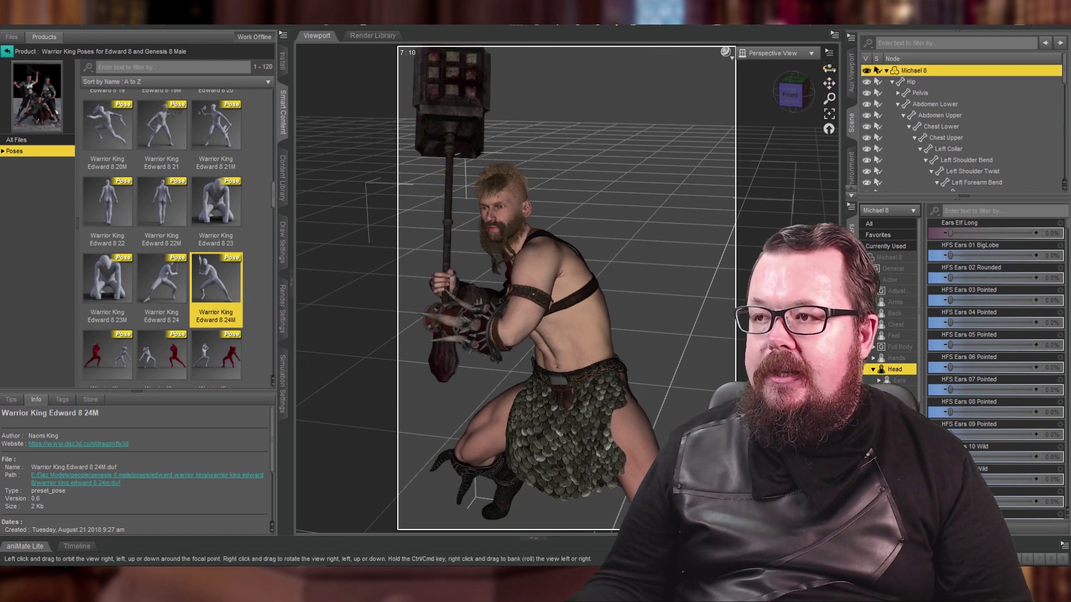
# Move the hammer down through Michael 8's right hand to about X -56.8, Y 52.4 and Z -0.04
pyautogui.moveTo(829, 68); pyautogui.dragTo(851, 53)
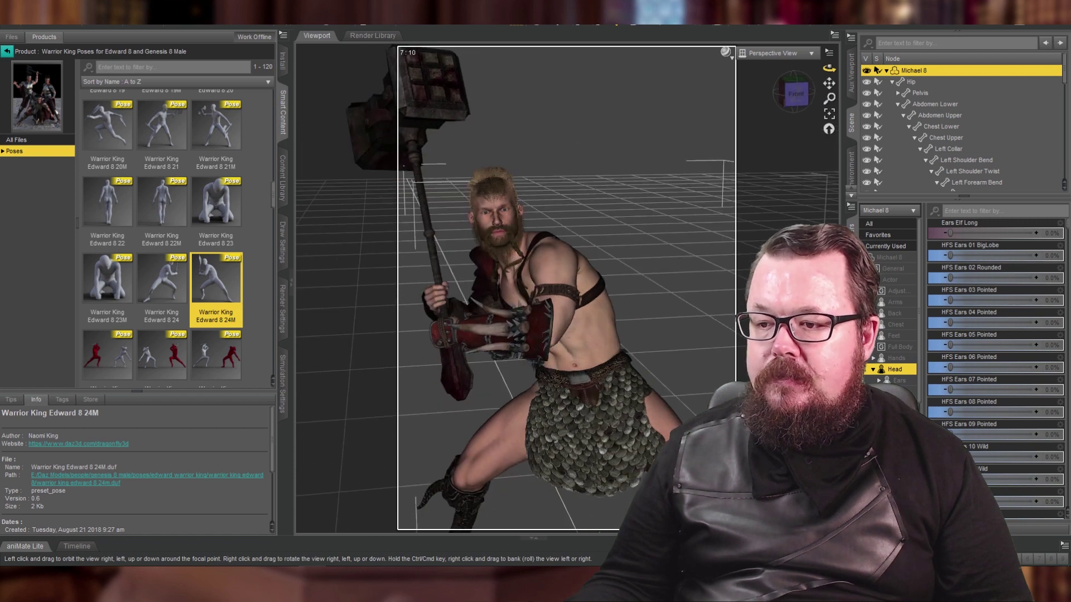
pyautogui.click(425, 232)
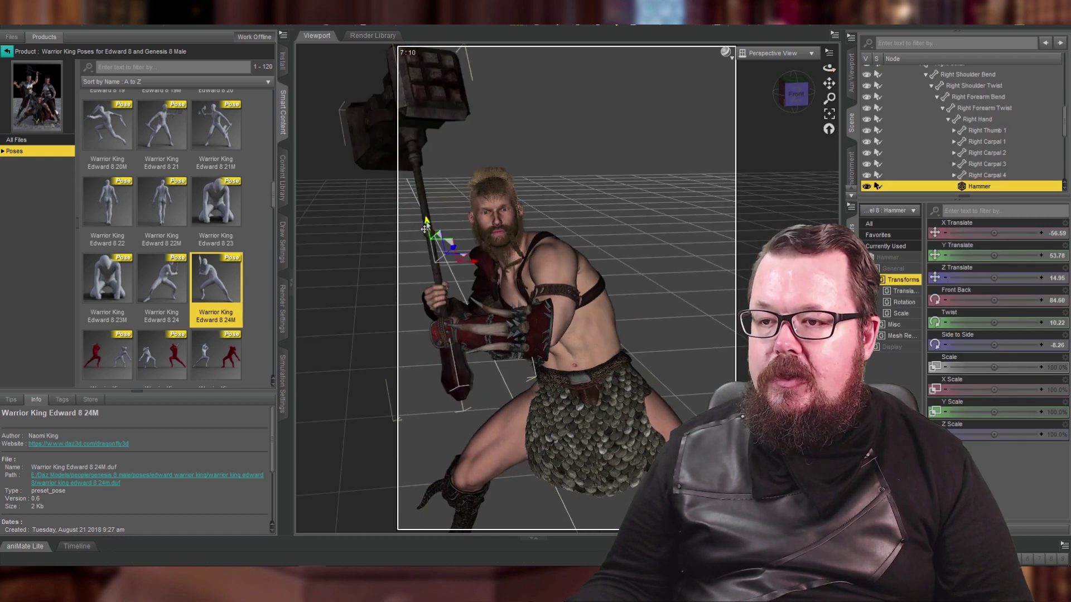
pyautogui.moveTo(425, 230); pyautogui.dragTo(431, 271)
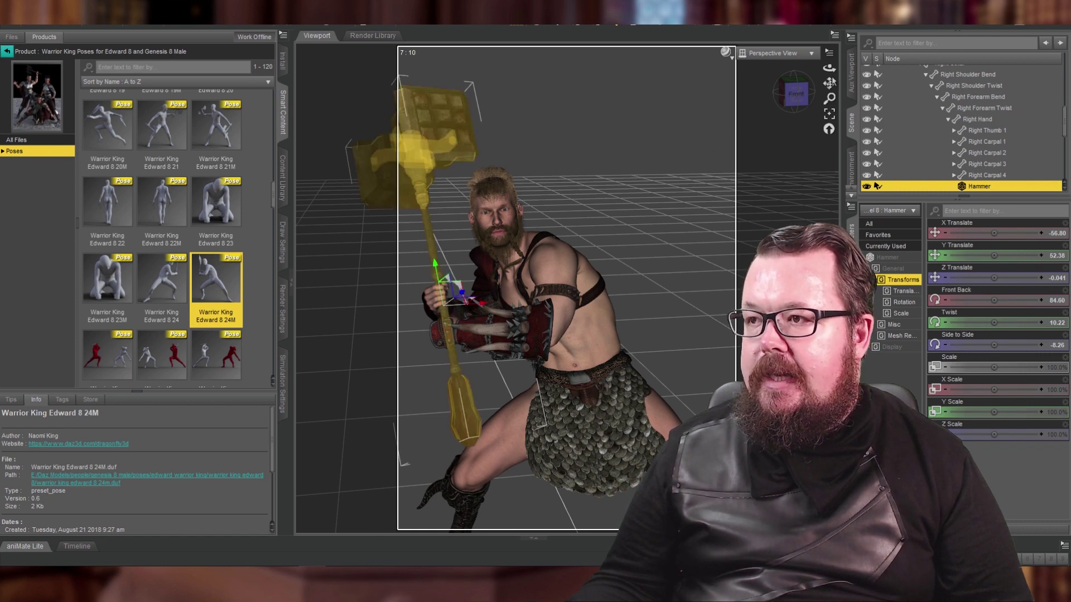
# Select the whole Michael 8 figure in place of the hammer
pyautogui.moveTo(830, 68); pyautogui.dragTo(751, 105)
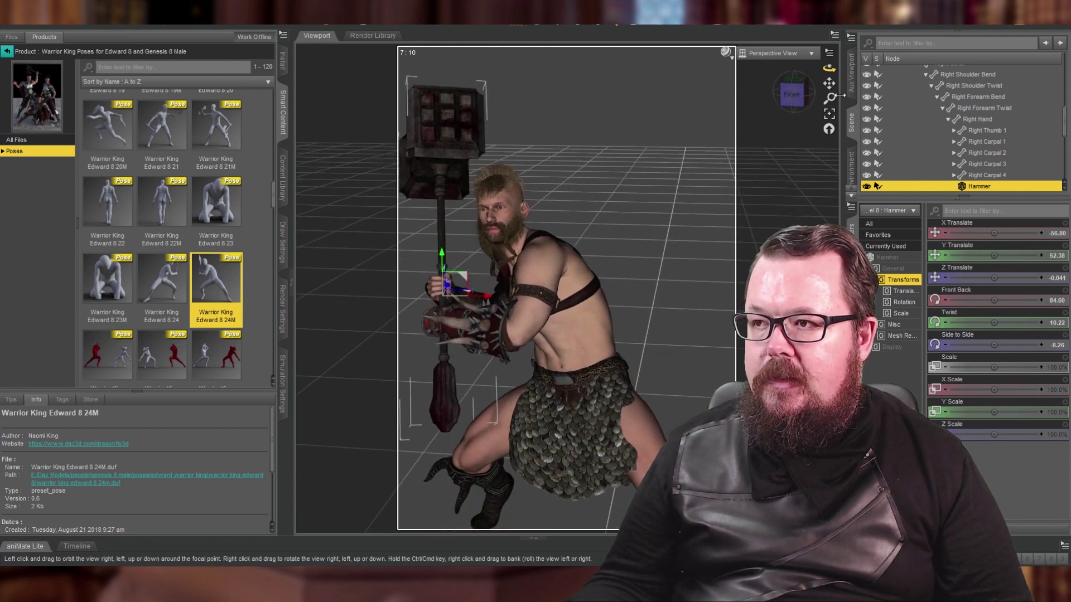
pyautogui.moveTo(829, 84); pyautogui.dragTo(858, 69)
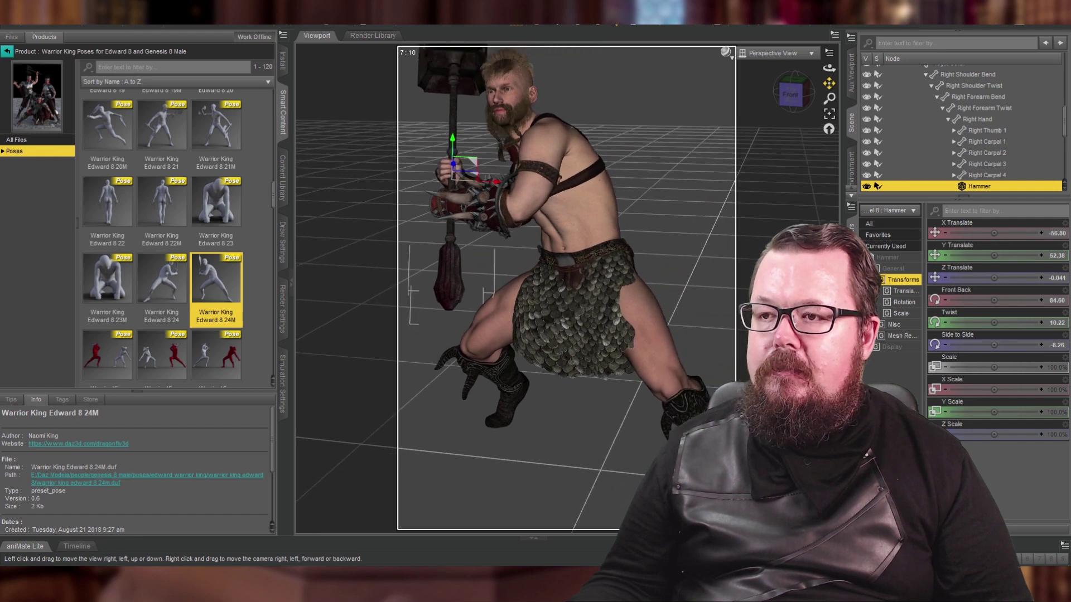
pyautogui.moveTo(621, 213); pyautogui.dragTo(605, 237)
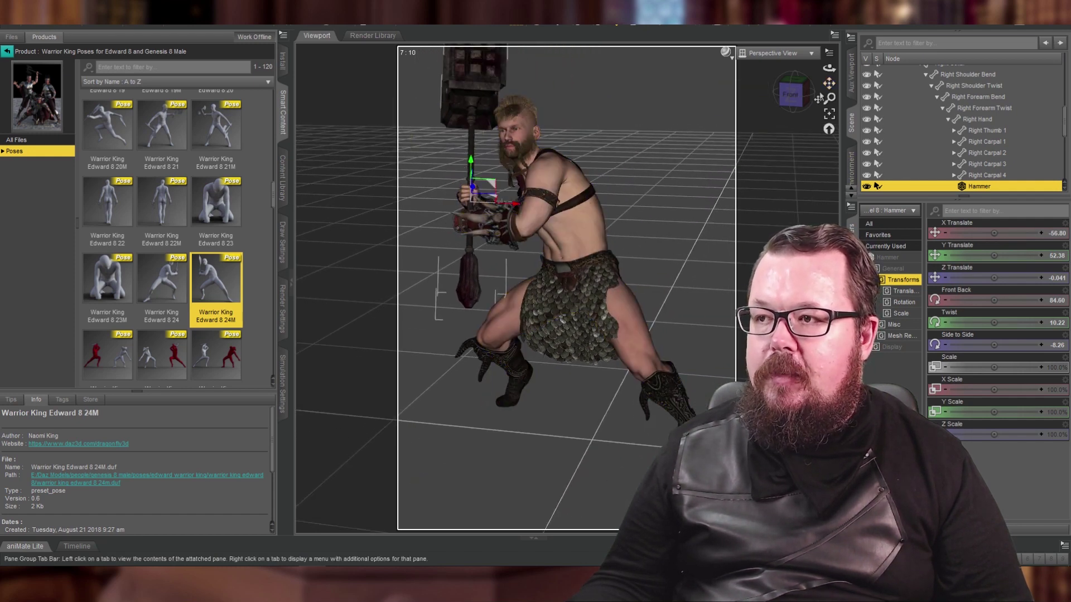
pyautogui.moveTo(829, 84); pyautogui.dragTo(811, 92)
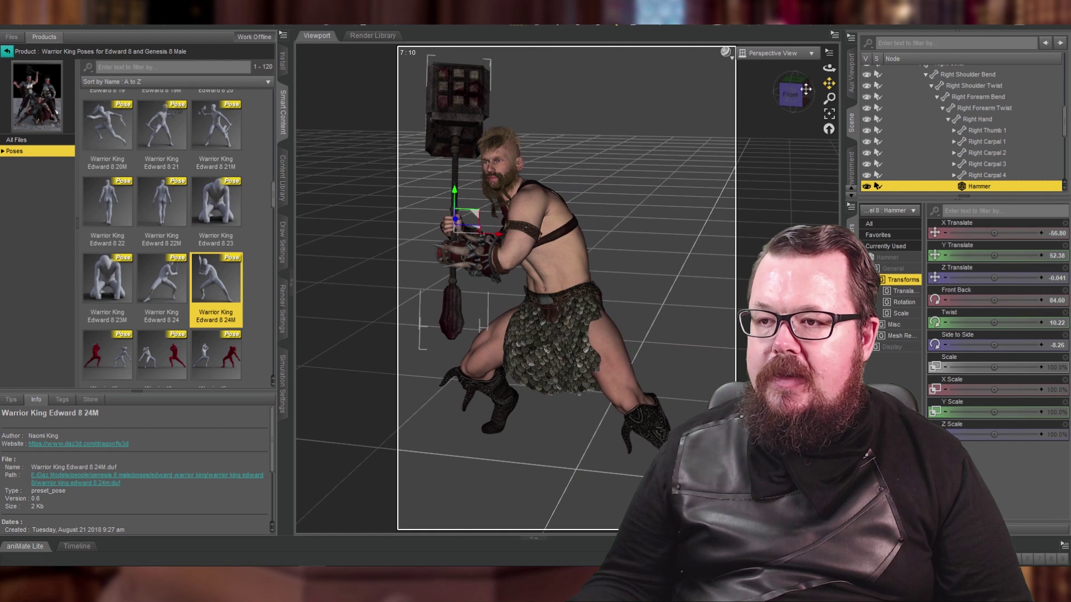
pyautogui.click(501, 160)
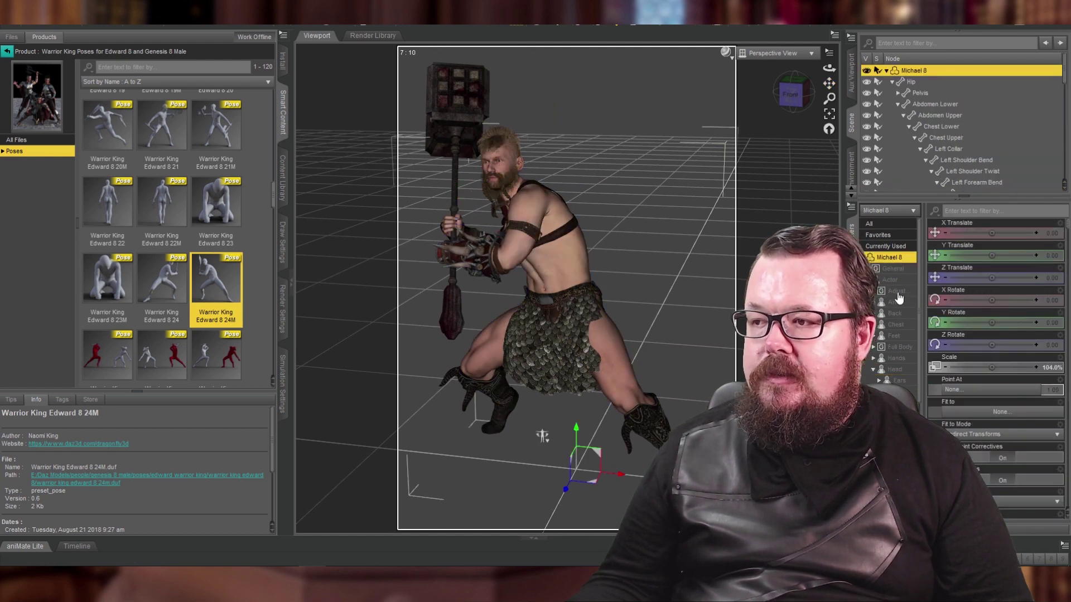
# Set the head's Bend to about -8, and the lower neck's Bend to -22.52 and Side-Side to -23.69
pyautogui.click(499, 152)
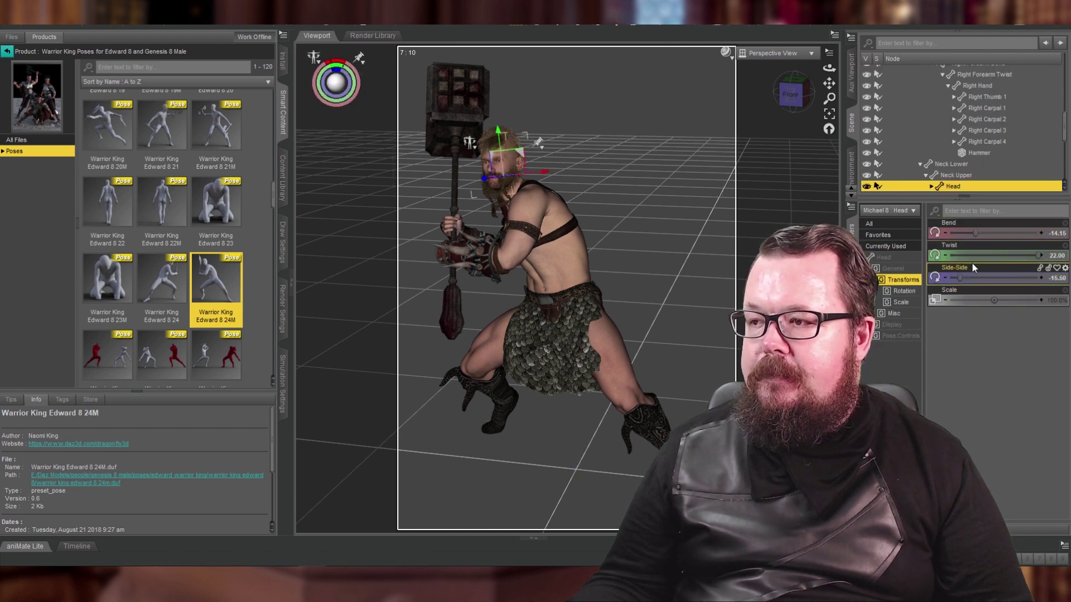
pyautogui.moveTo(990, 235); pyautogui.dragTo(991, 234)
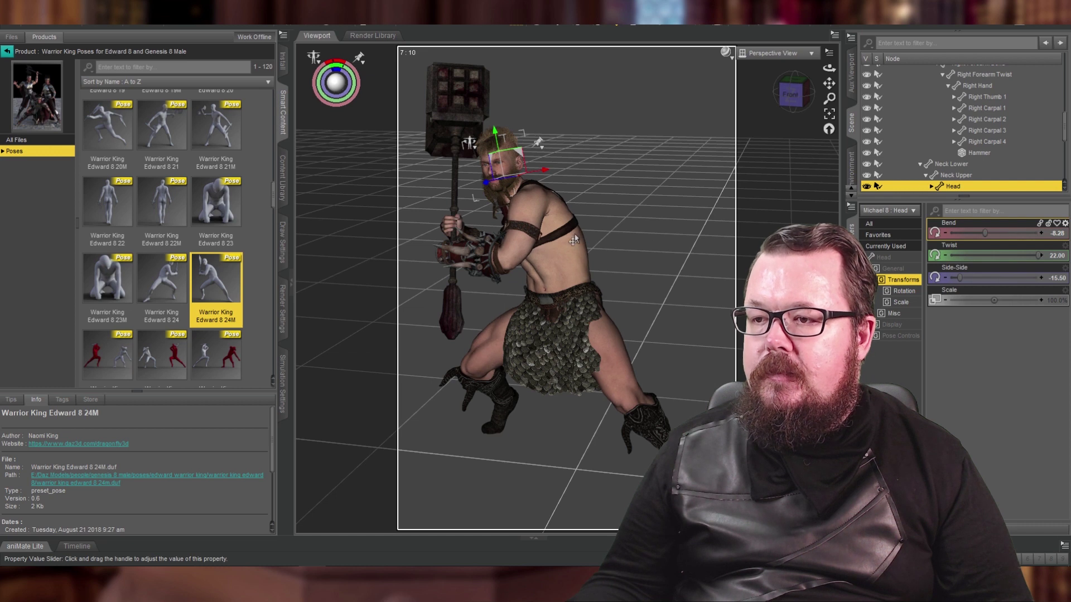
pyautogui.click(521, 187)
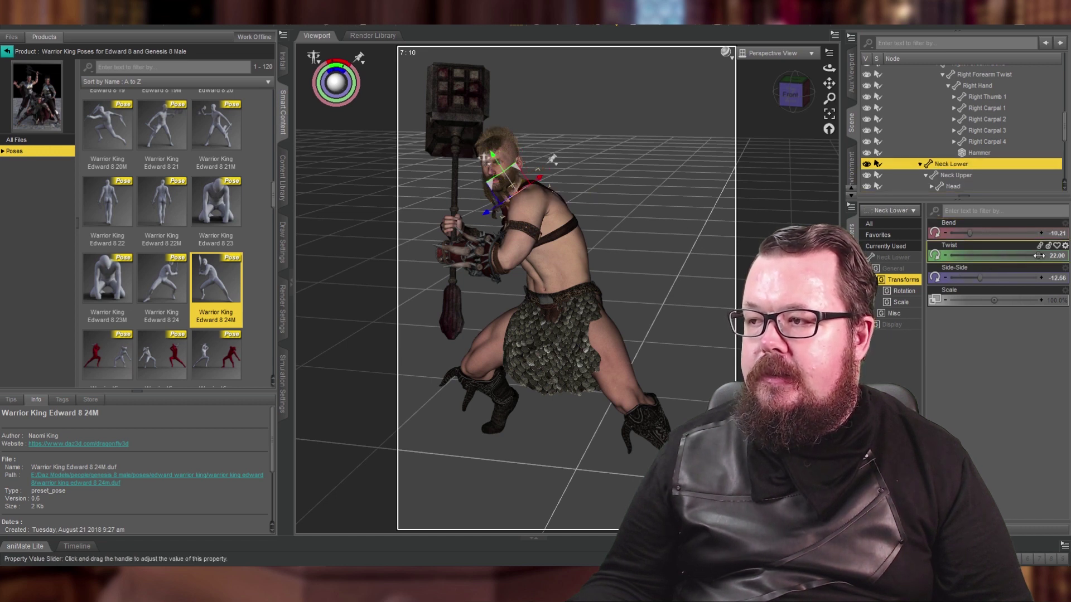
pyautogui.moveTo(1039, 260); pyautogui.dragTo(1010, 261)
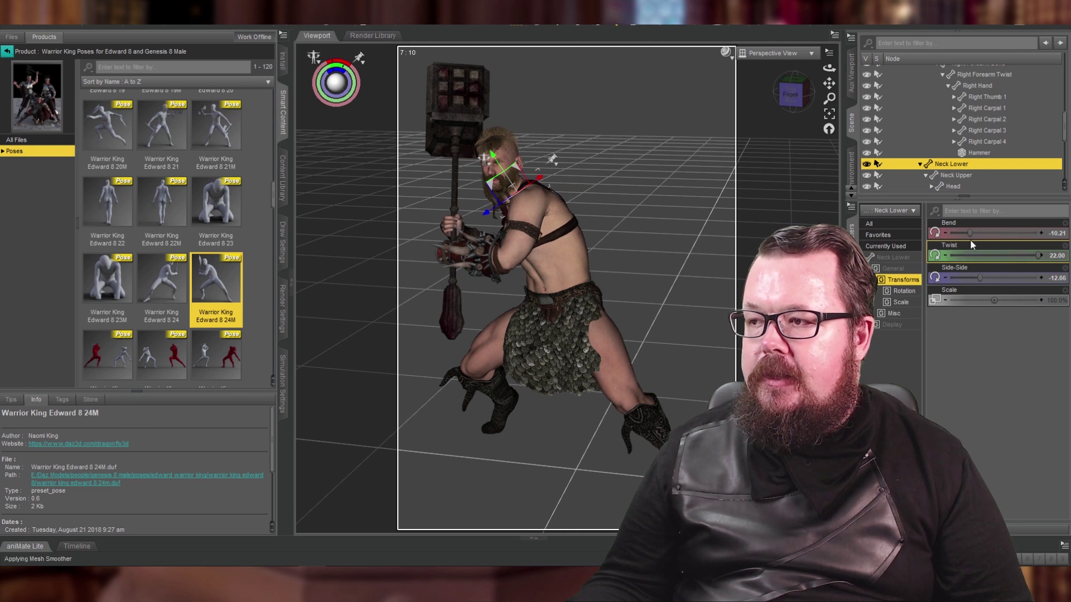
pyautogui.moveTo(969, 233); pyautogui.dragTo(948, 239)
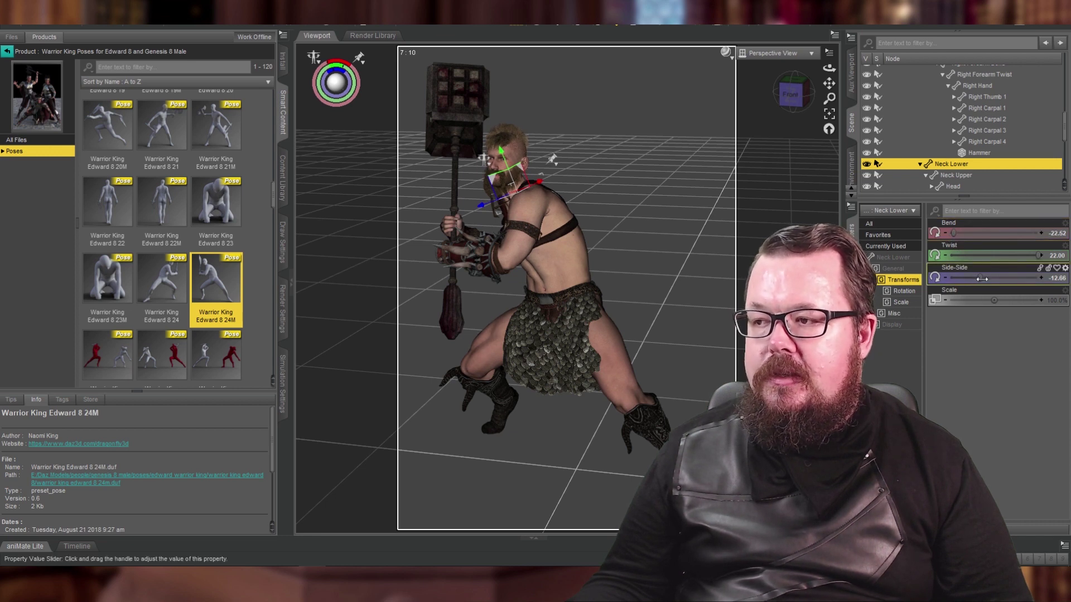
pyautogui.moveTo(989, 279); pyautogui.dragTo(968, 284)
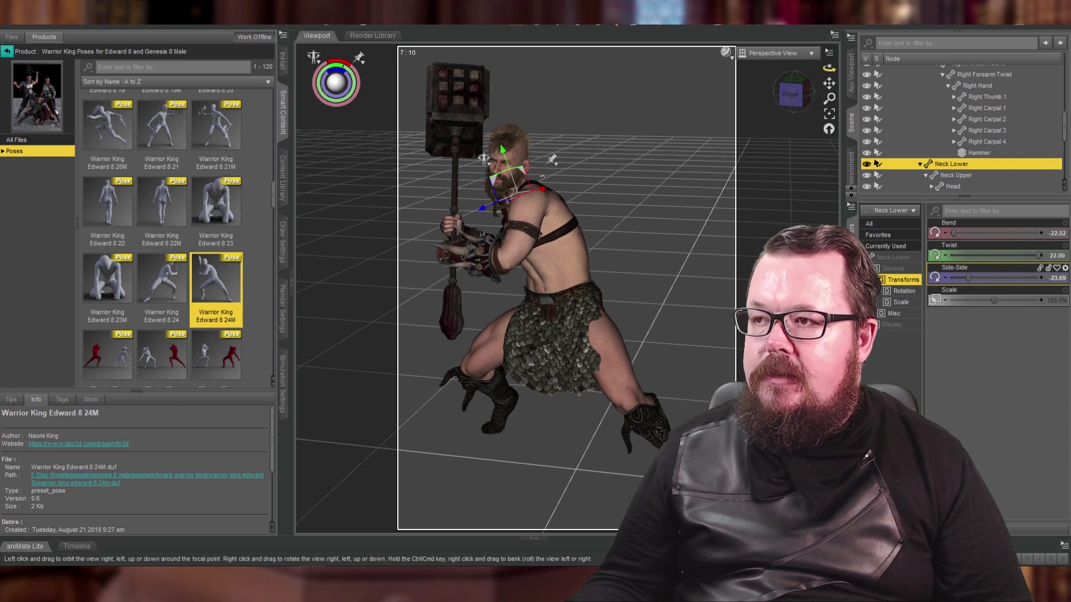
pyautogui.moveTo(335, 83); pyautogui.dragTo(402, 101)
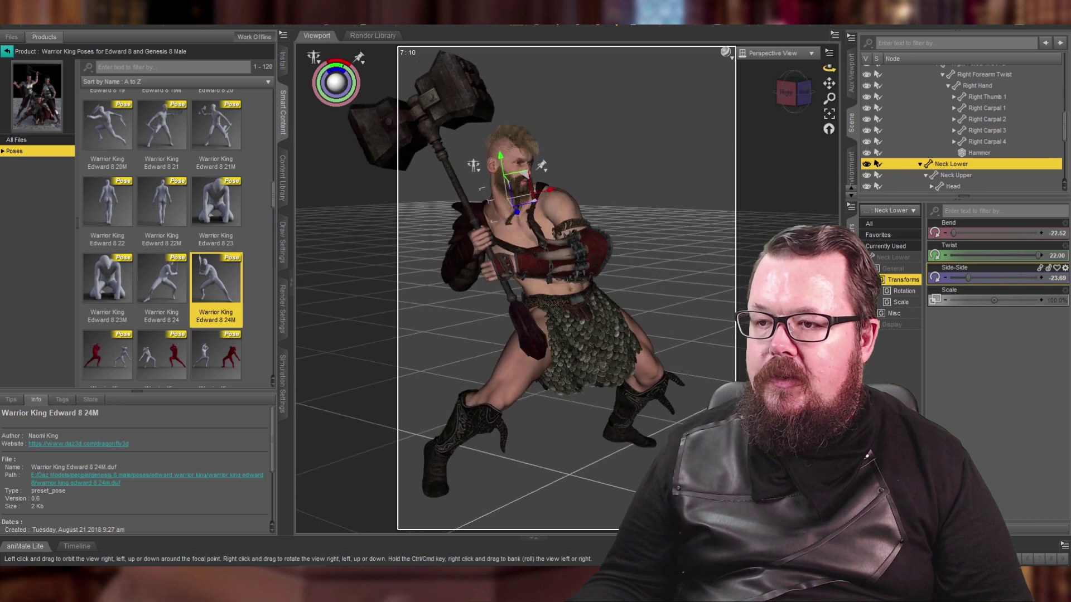
# Browse the Warrior King poses and try the Warrior King Edward 8 29M pose on the figure
pyautogui.scroll(-5, 207, 243)
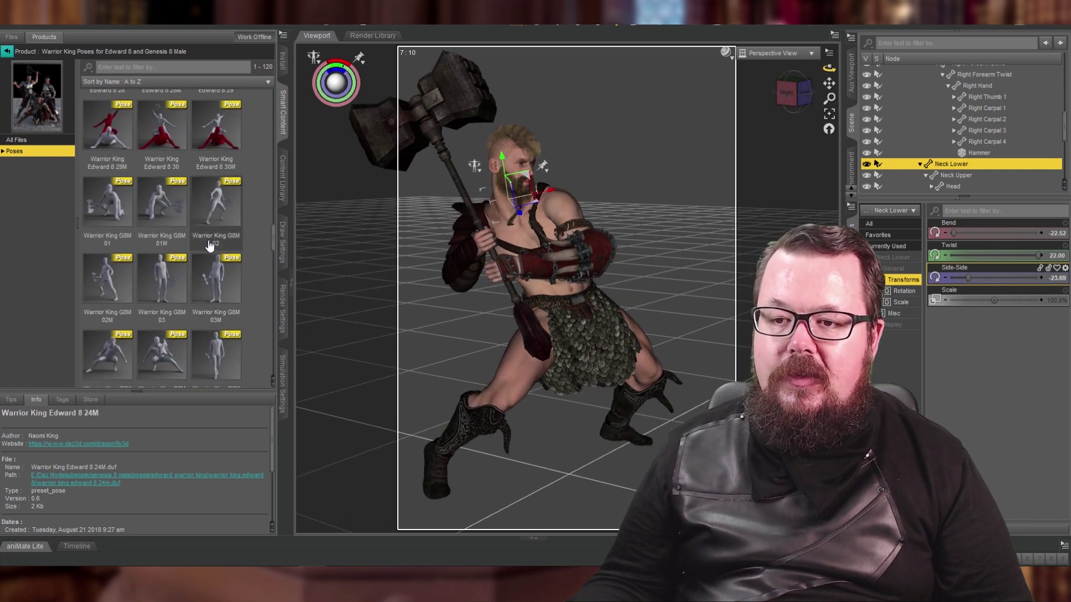
pyautogui.scroll(-3, 210, 246)
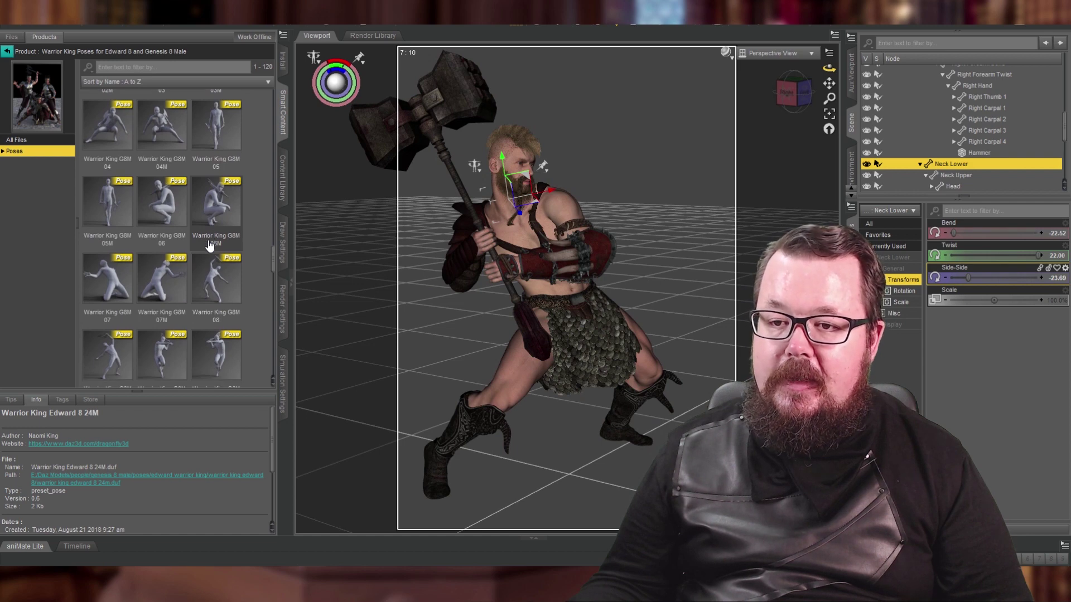
pyautogui.scroll(-3, 210, 246)
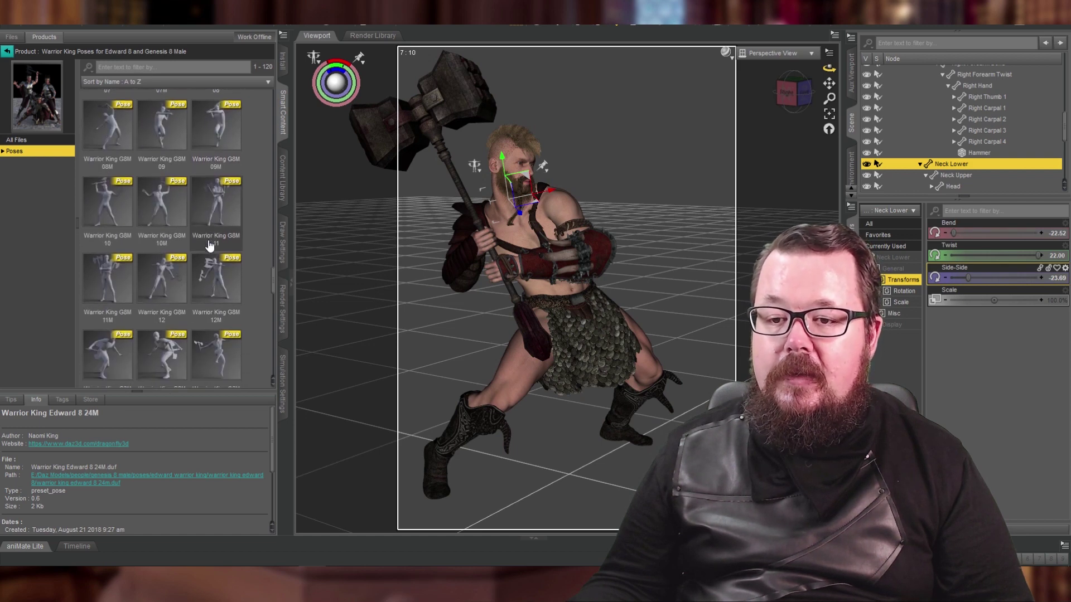
pyautogui.scroll(-3, 210, 245)
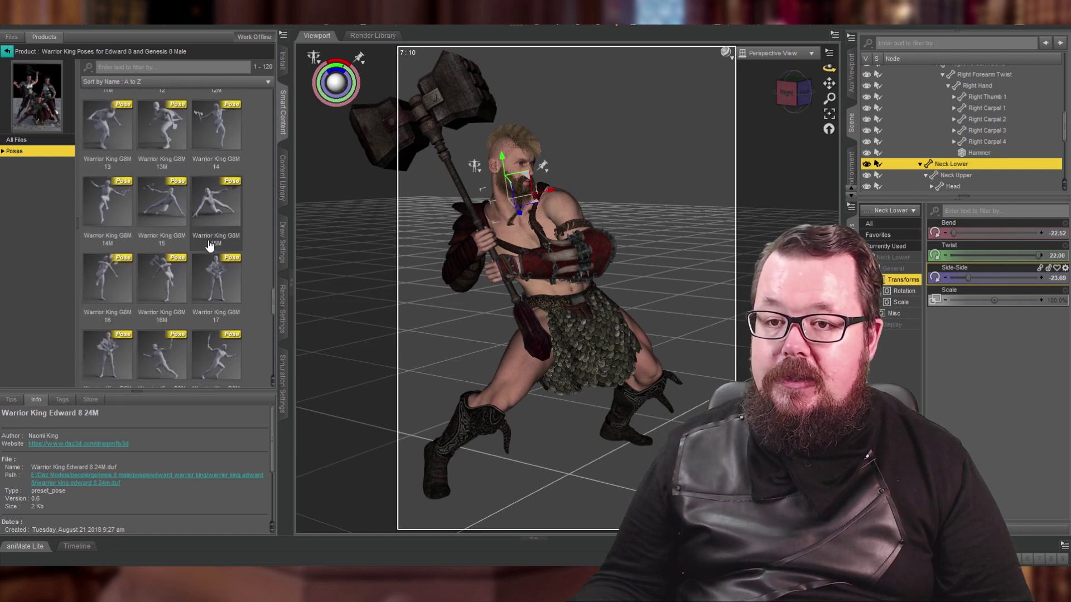
pyautogui.scroll(-3, 206, 245)
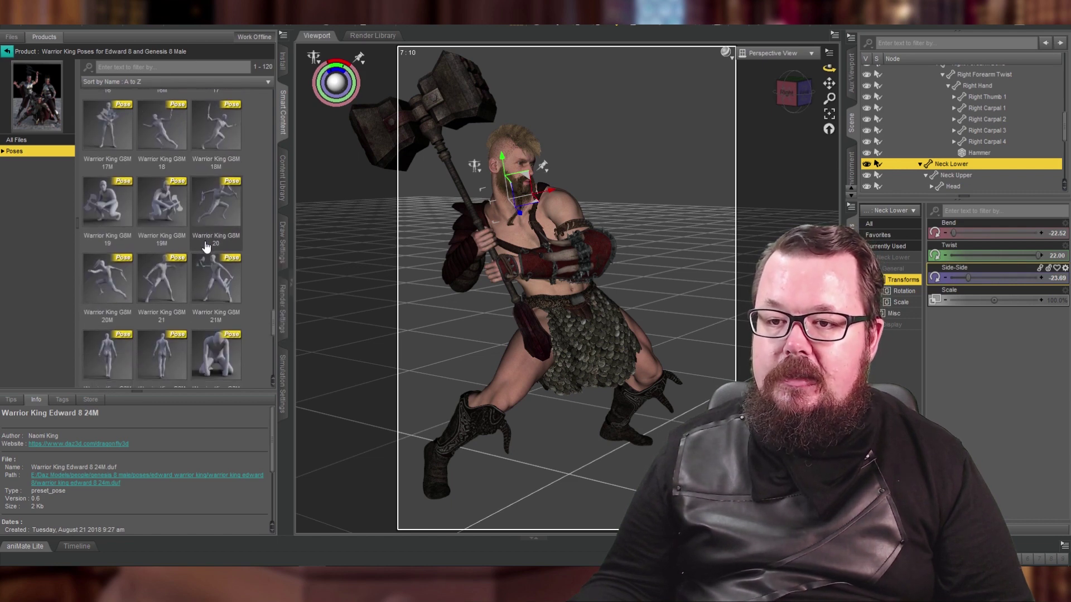
pyautogui.scroll(-3, 205, 246)
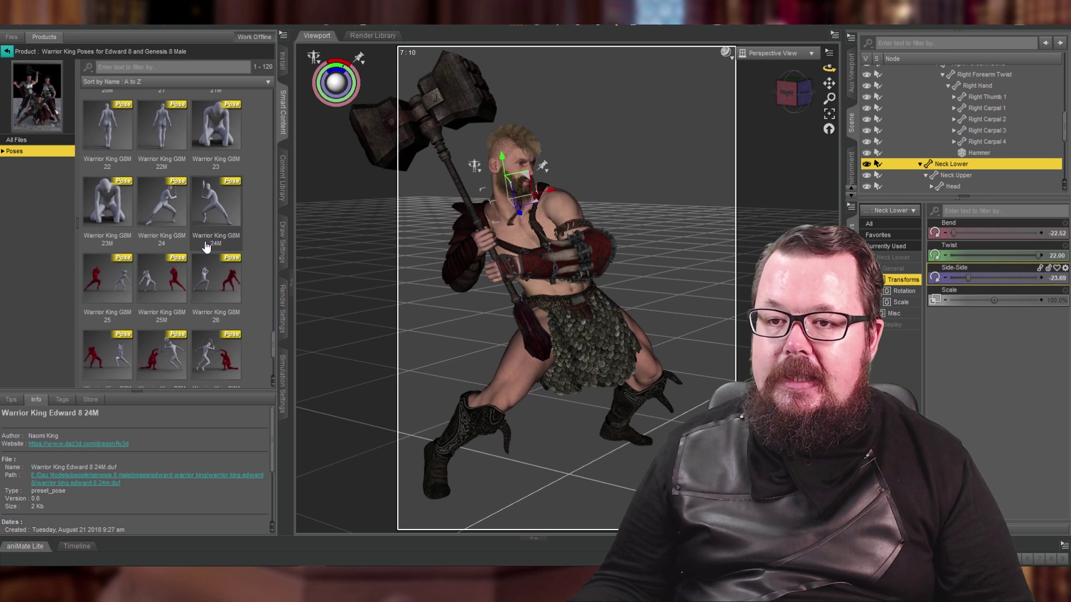
pyautogui.scroll(-3, 206, 246)
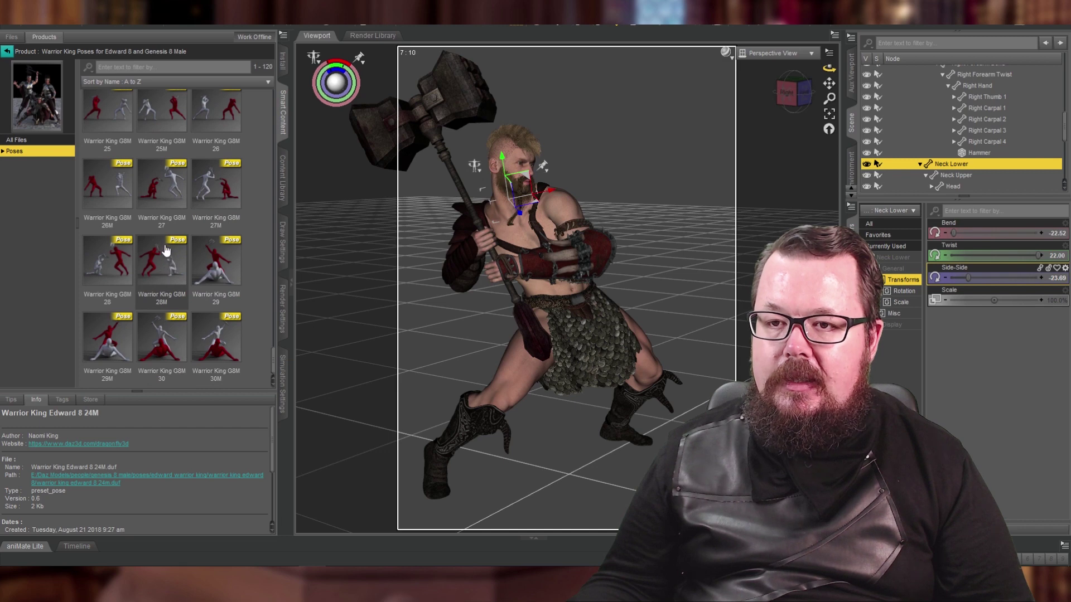
pyautogui.scroll(2, 166, 246)
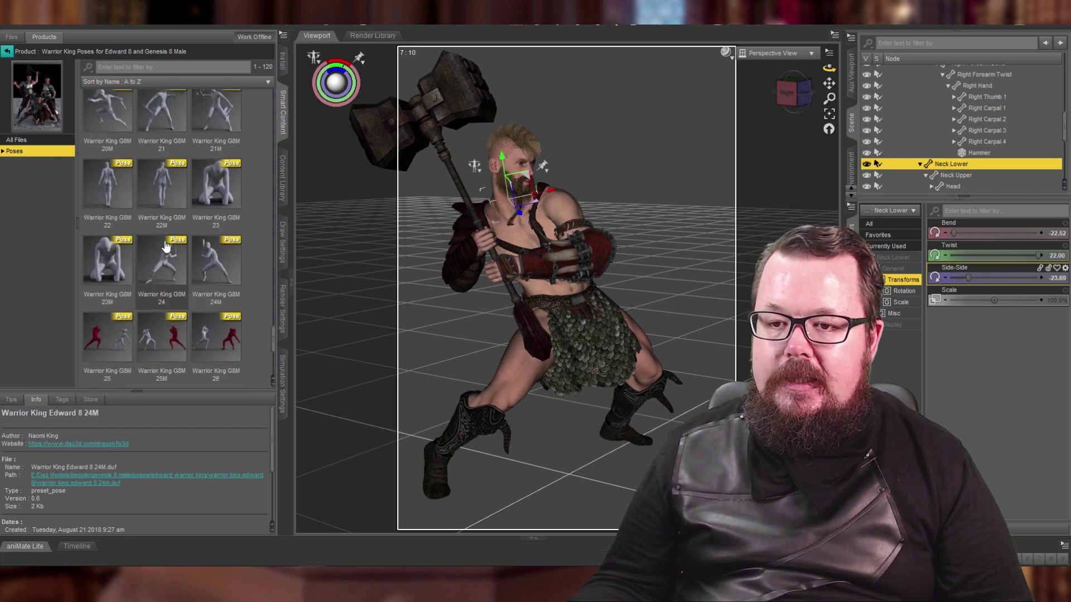
pyautogui.scroll(12, 166, 246)
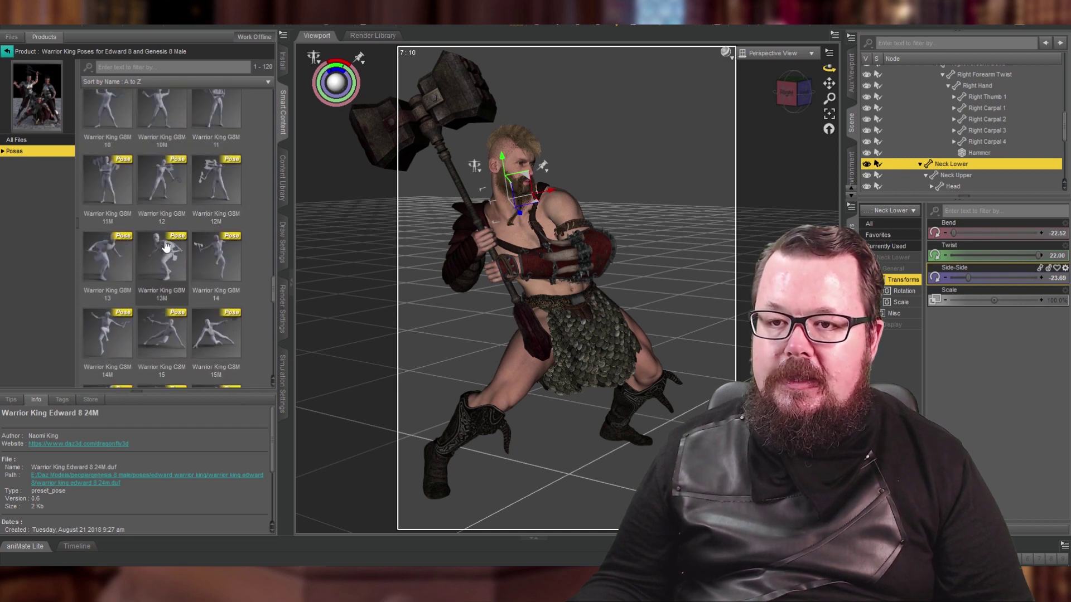
pyautogui.scroll(3, 163, 234)
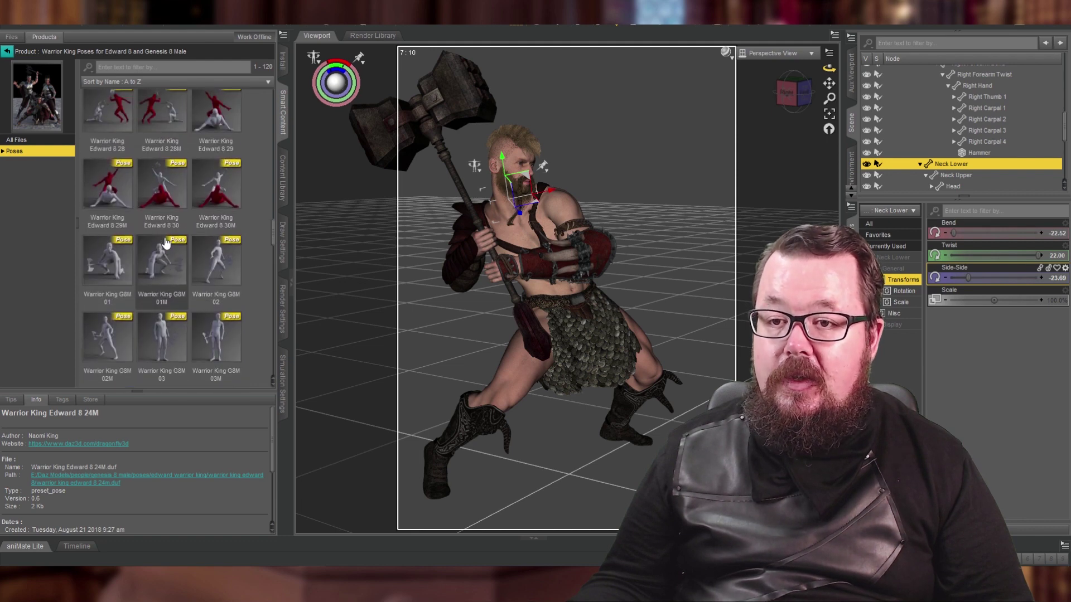
pyautogui.click(116, 191)
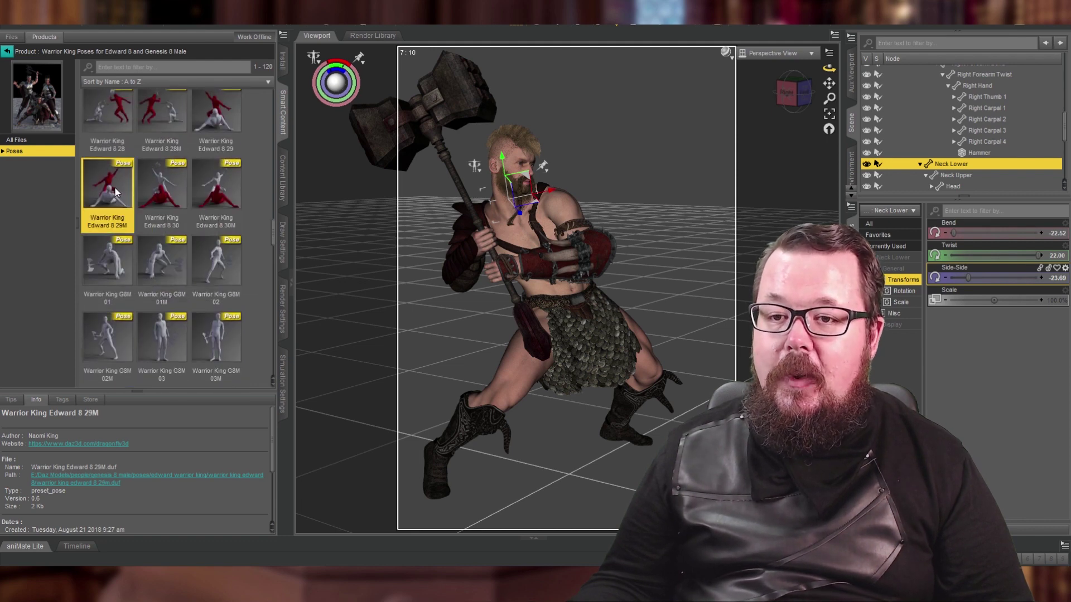
pyautogui.doubleClick(115, 192)
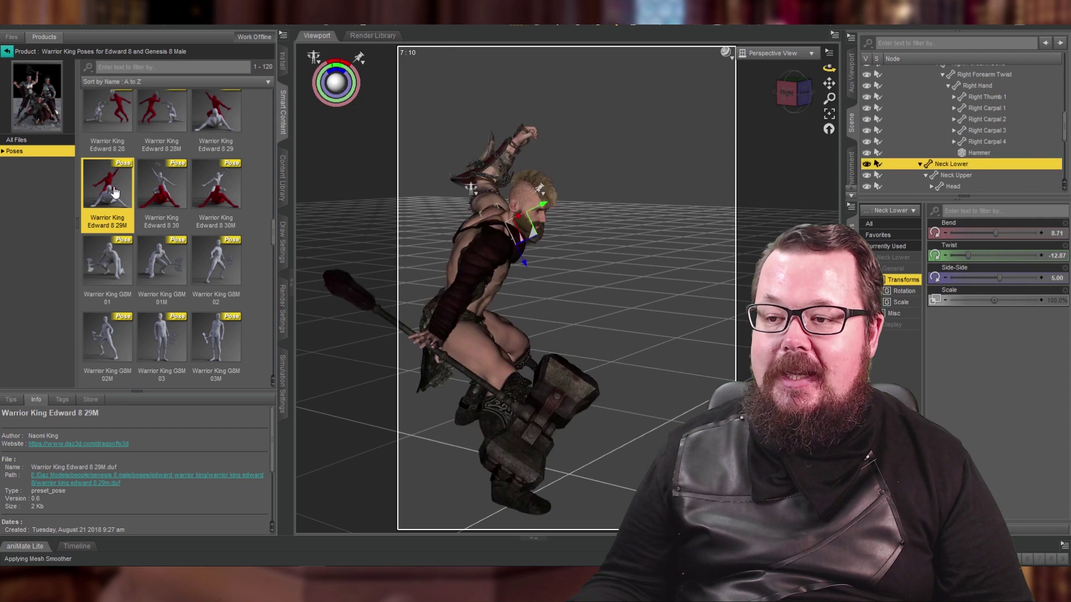
# Apply the Warrior King Edward 8 29 pose to the figure and view it from the front
pyautogui.click(207, 121)
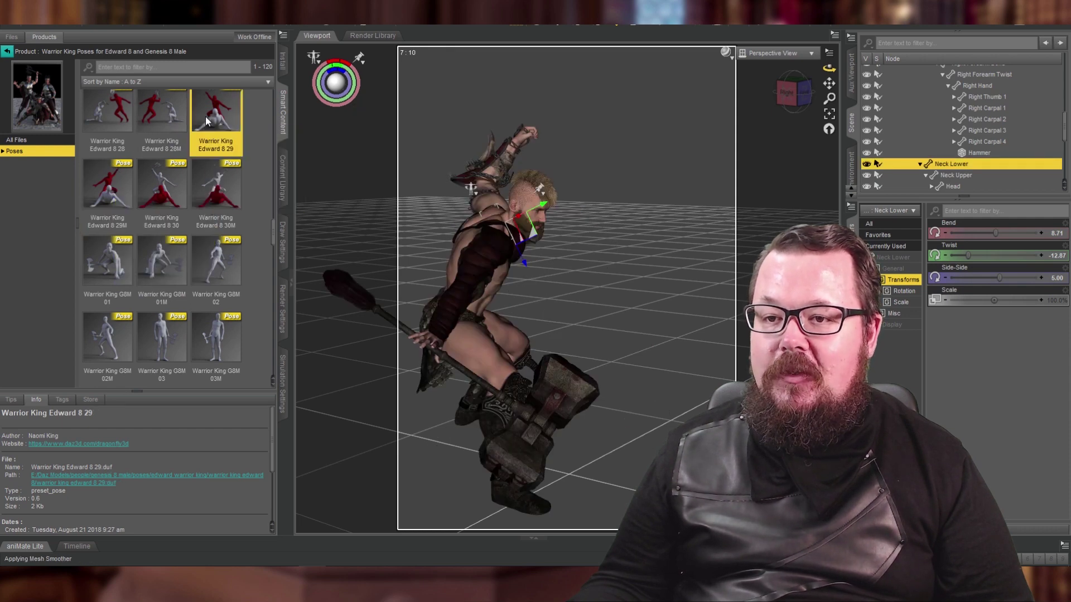
pyautogui.doubleClick(206, 121)
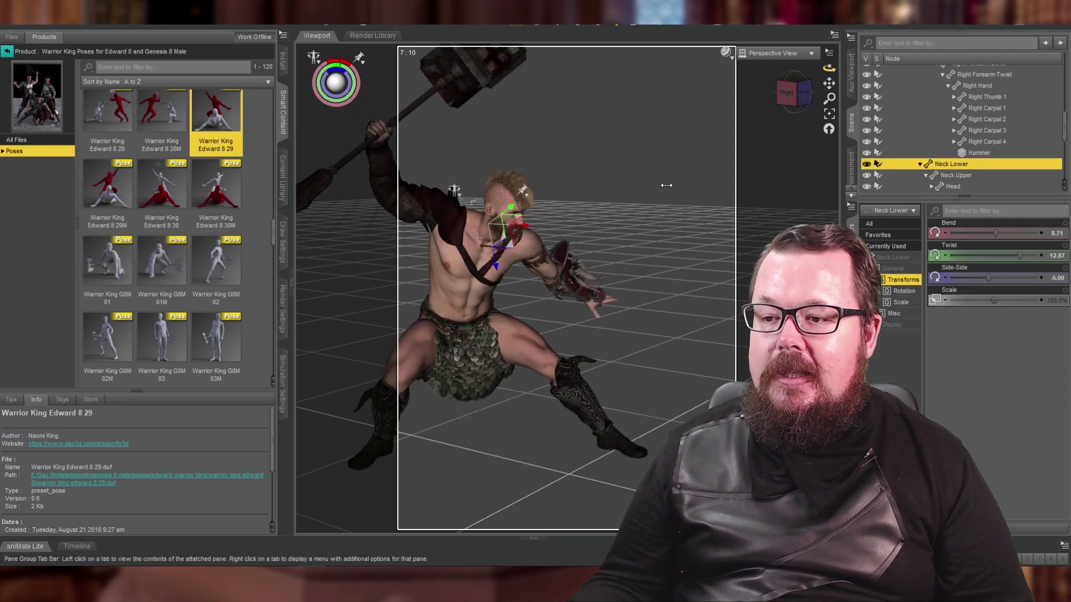
pyautogui.moveTo(829, 68)
pyautogui.mouseDown()
pyautogui.moveTo(863, 88)
pyautogui.moveTo(801, 59)
pyautogui.moveTo(804, 46)
pyautogui.moveTo(826, 83)
pyautogui.mouseUp()
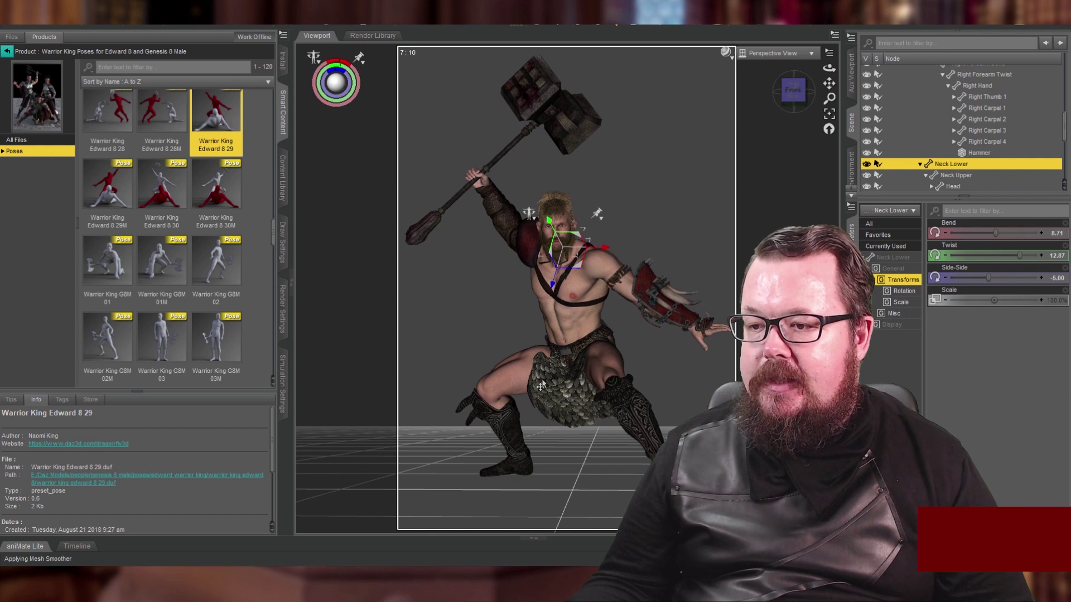
# Set the Twist of the Heroic Loincloth's FrontLoin bone to 60.81
pyautogui.scroll(10, 956, 158)
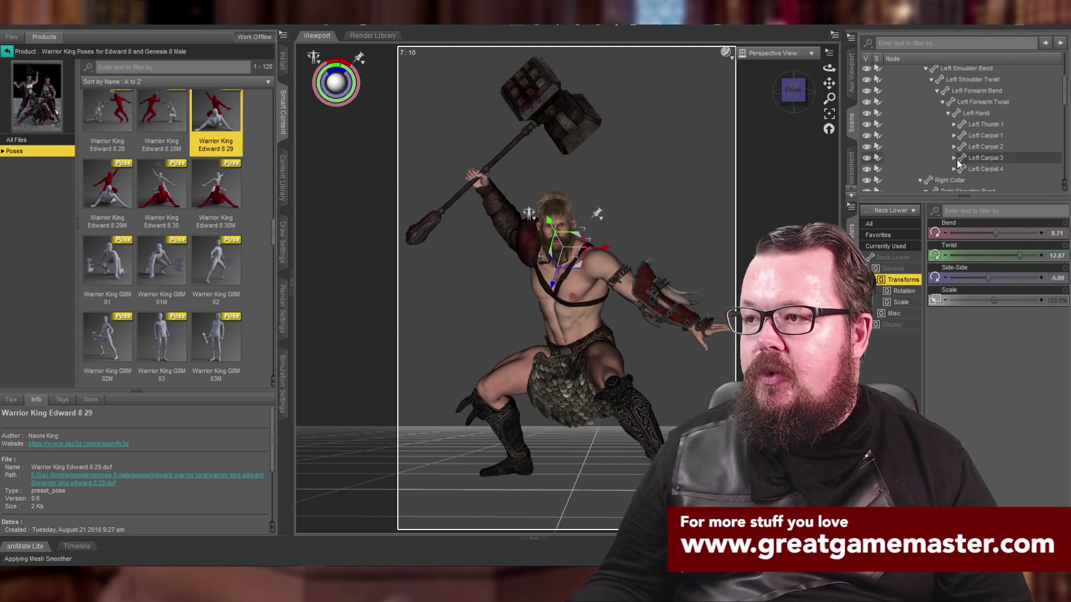
pyautogui.click(891, 82)
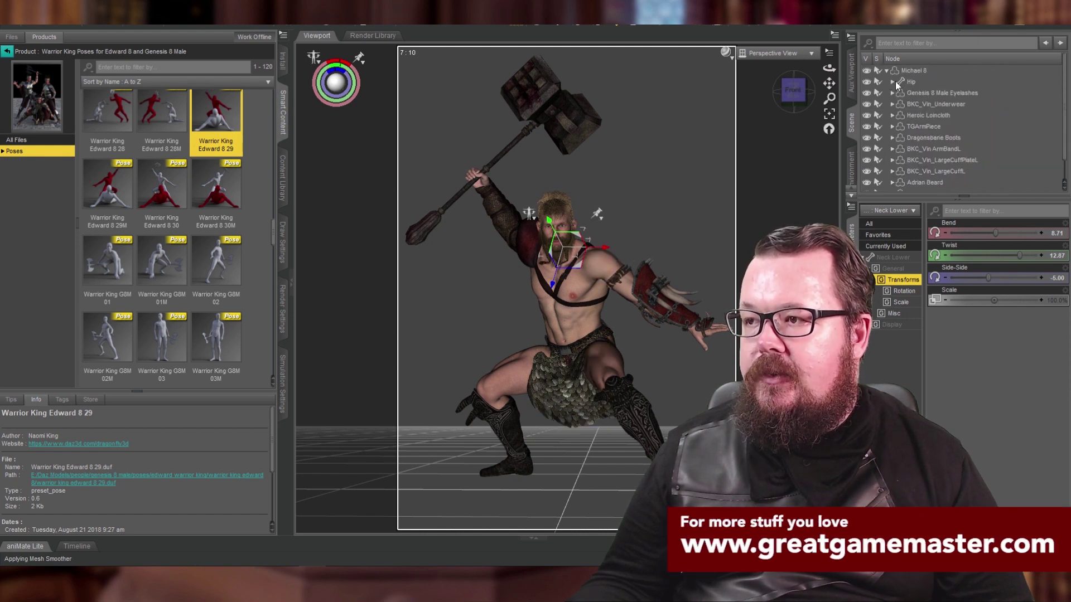
pyautogui.click(931, 116)
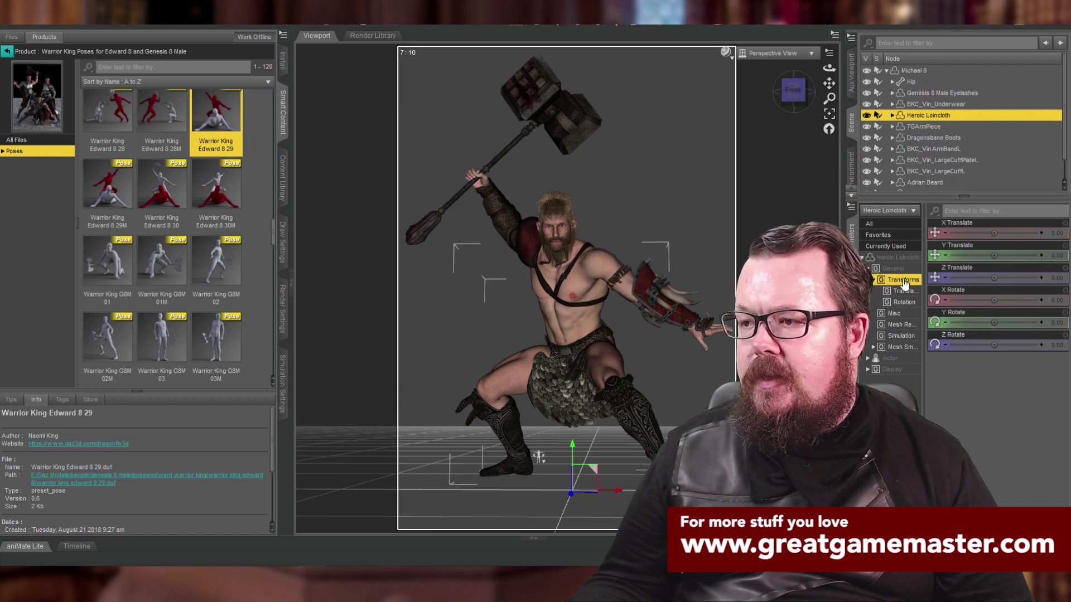
pyautogui.scroll(-10, 988, 320)
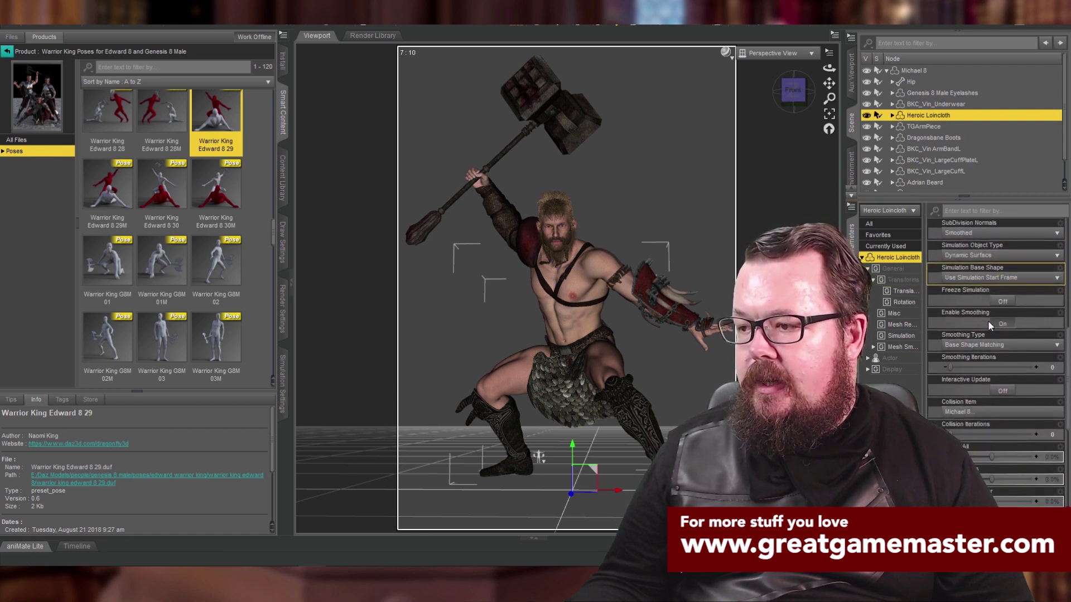
pyautogui.scroll(-3, 988, 320)
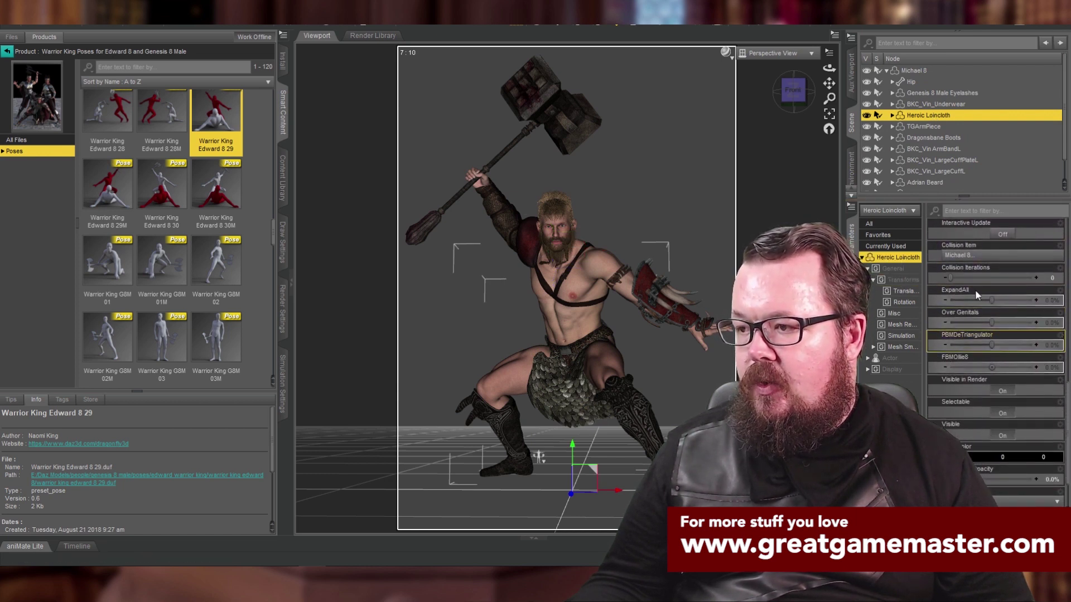
pyautogui.scroll(-2, 975, 323)
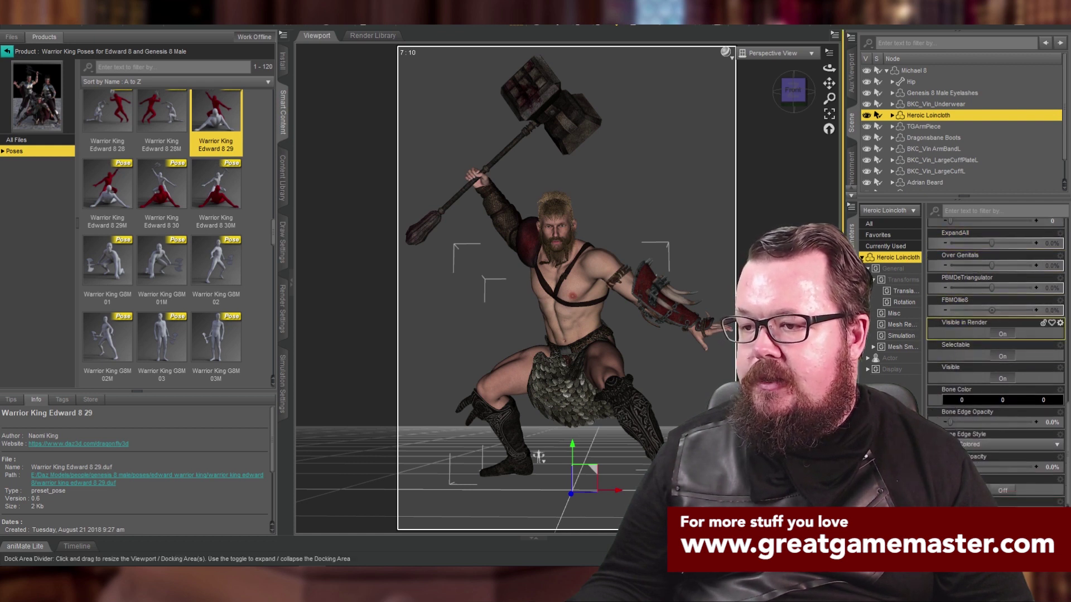
pyautogui.click(576, 424)
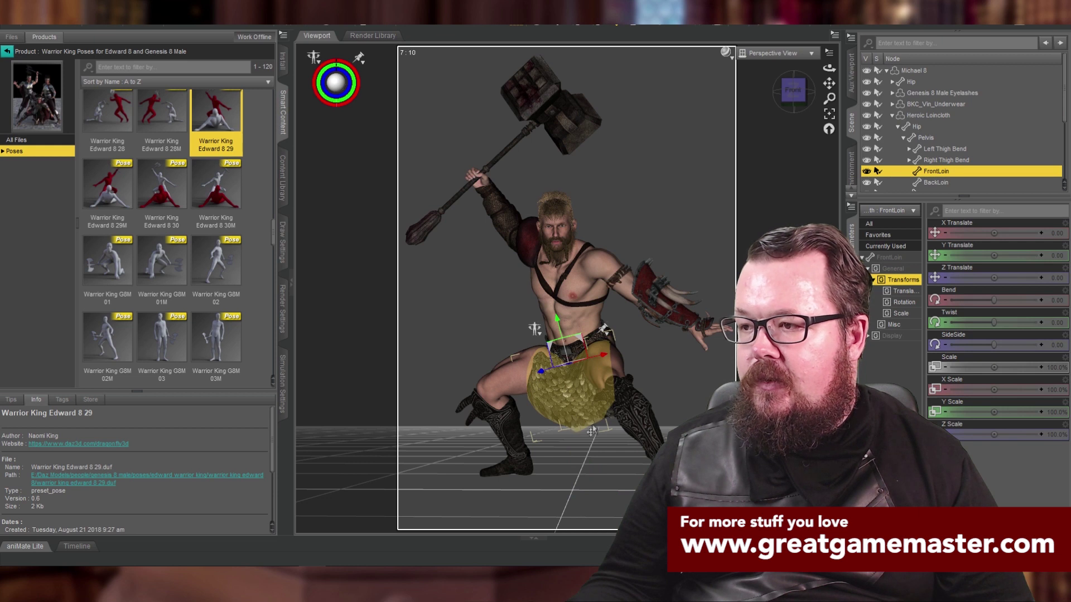
pyautogui.click(891, 258)
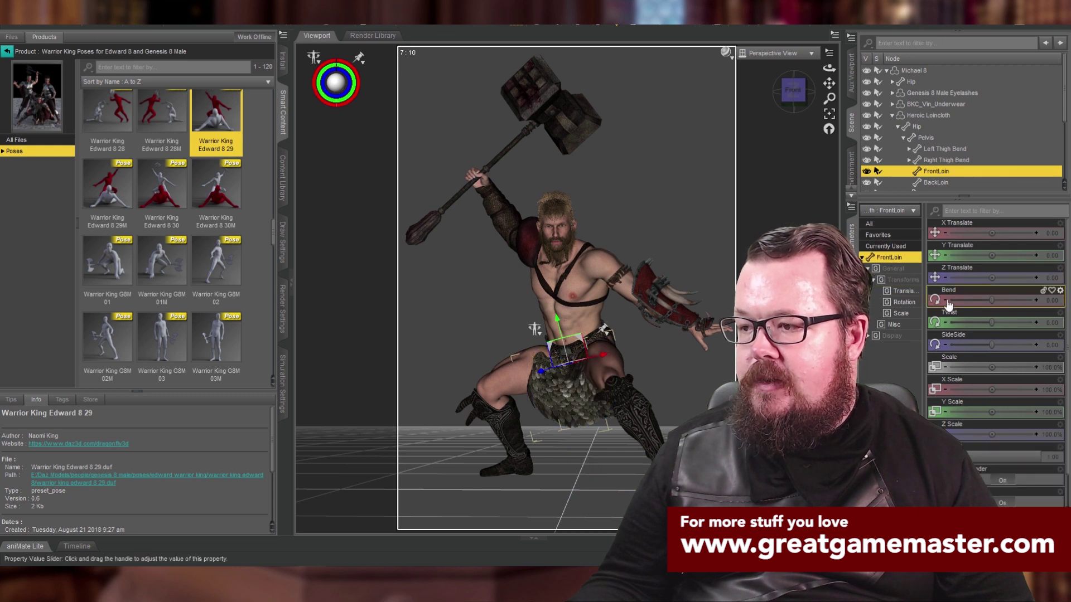
pyautogui.scroll(-1, 955, 305)
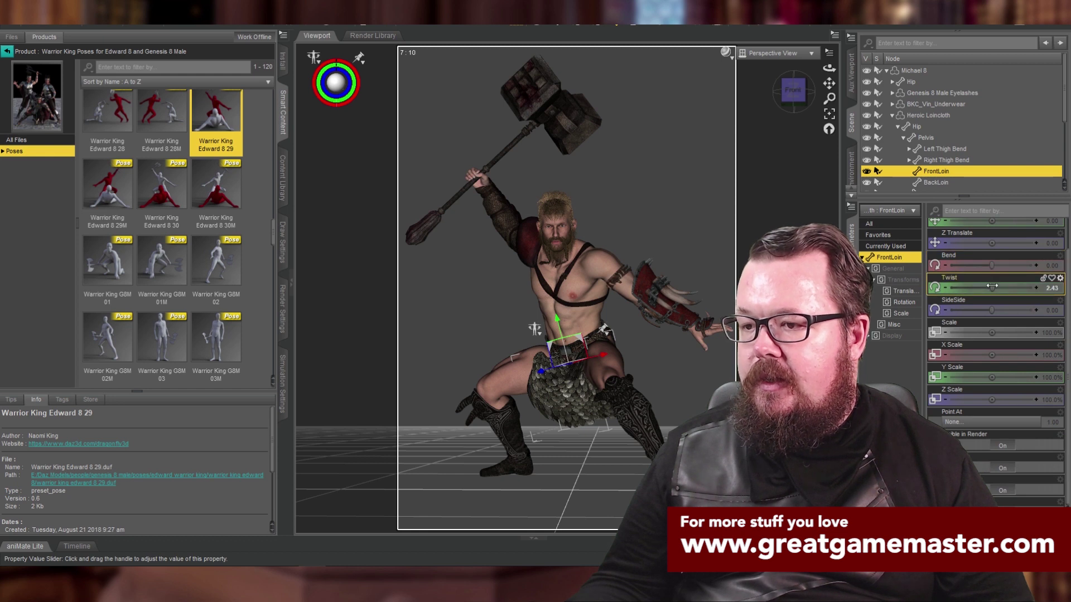
pyautogui.moveTo(991, 288); pyautogui.dragTo(1004, 288)
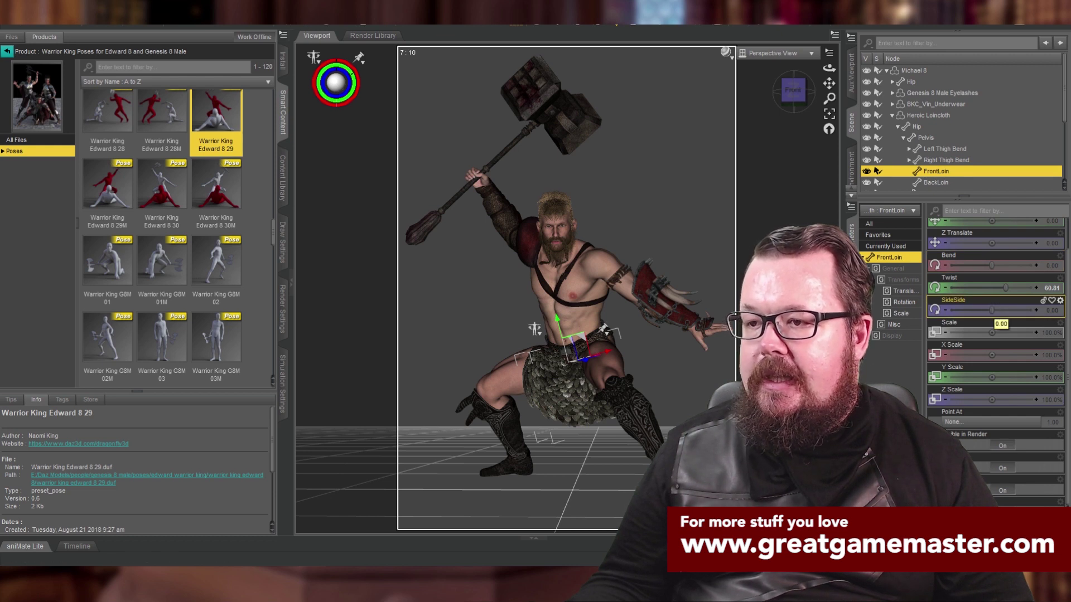
# Select the Michael 8 figure and apply the Z FCM Fury expression from the Z First Class Male poses and expressions set
pyautogui.click(556, 215)
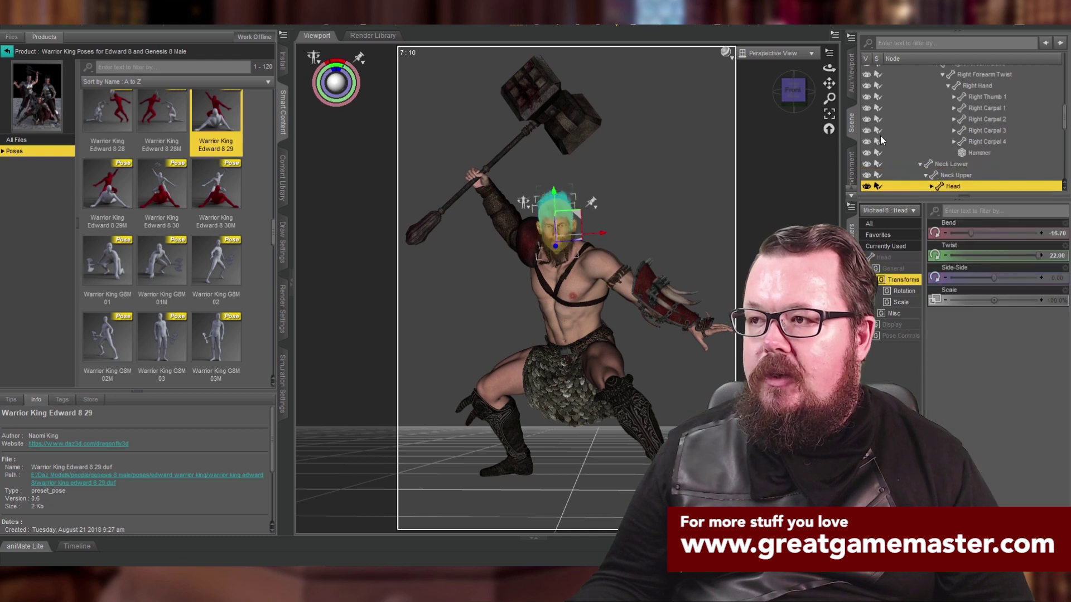
pyautogui.click(906, 71)
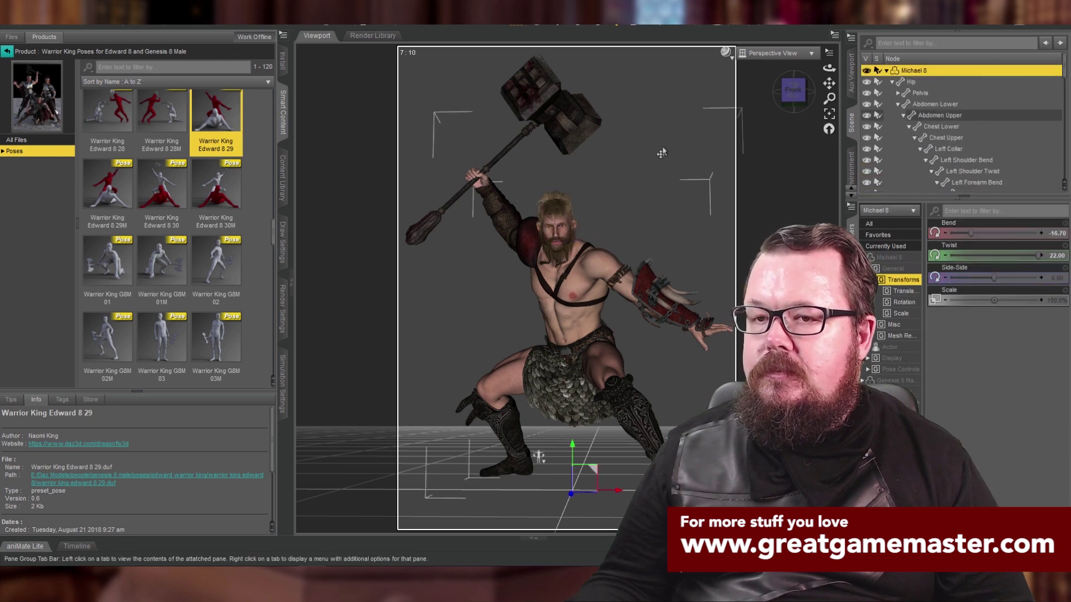
pyautogui.click(7, 51)
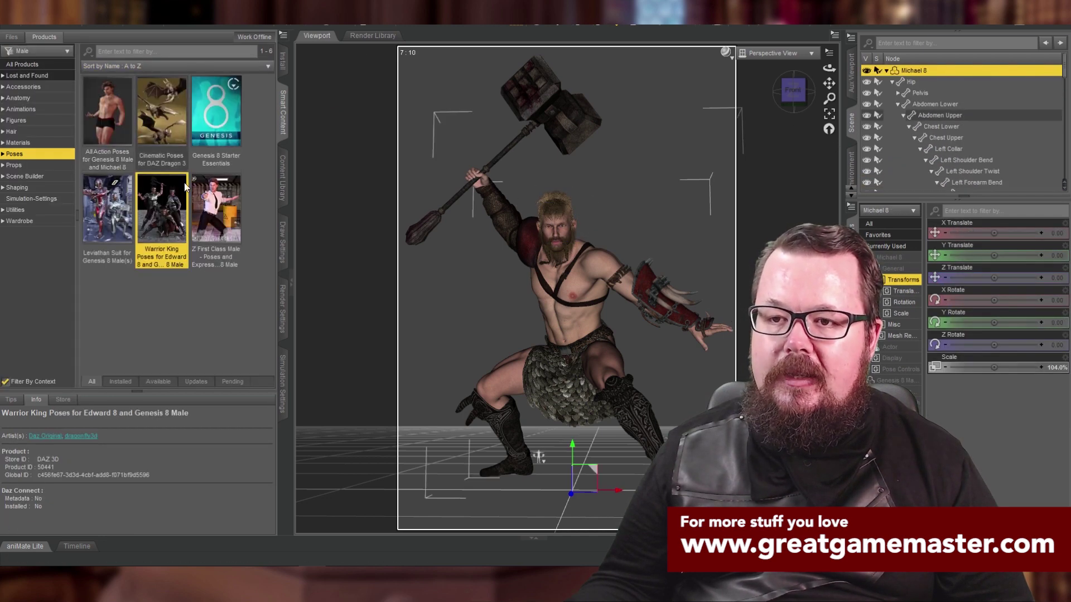
pyautogui.doubleClick(174, 207)
pyautogui.scroll(-20, 175, 208)
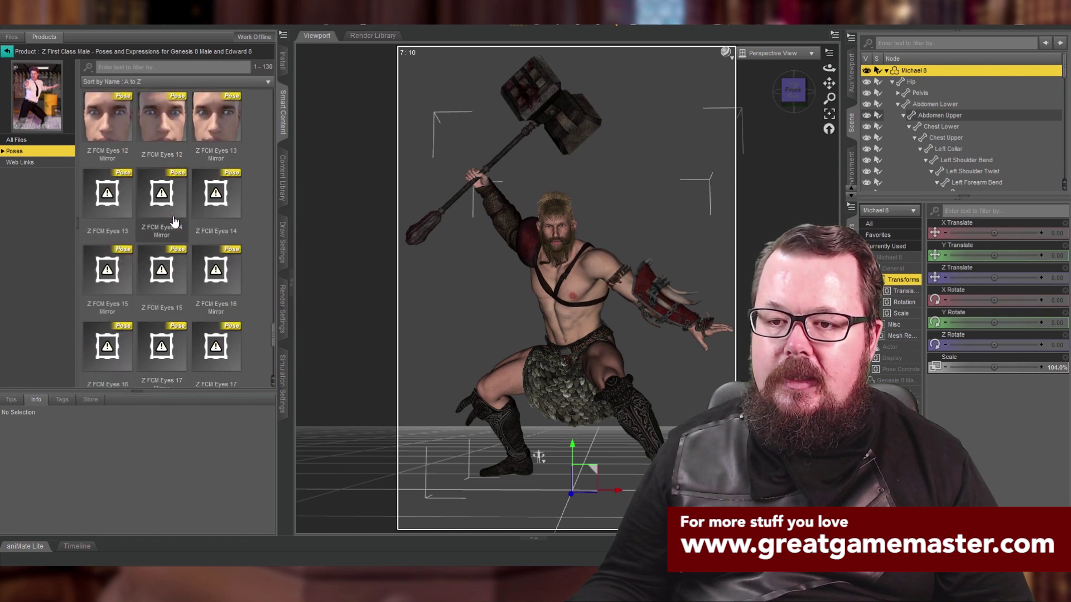
pyautogui.click(110, 273)
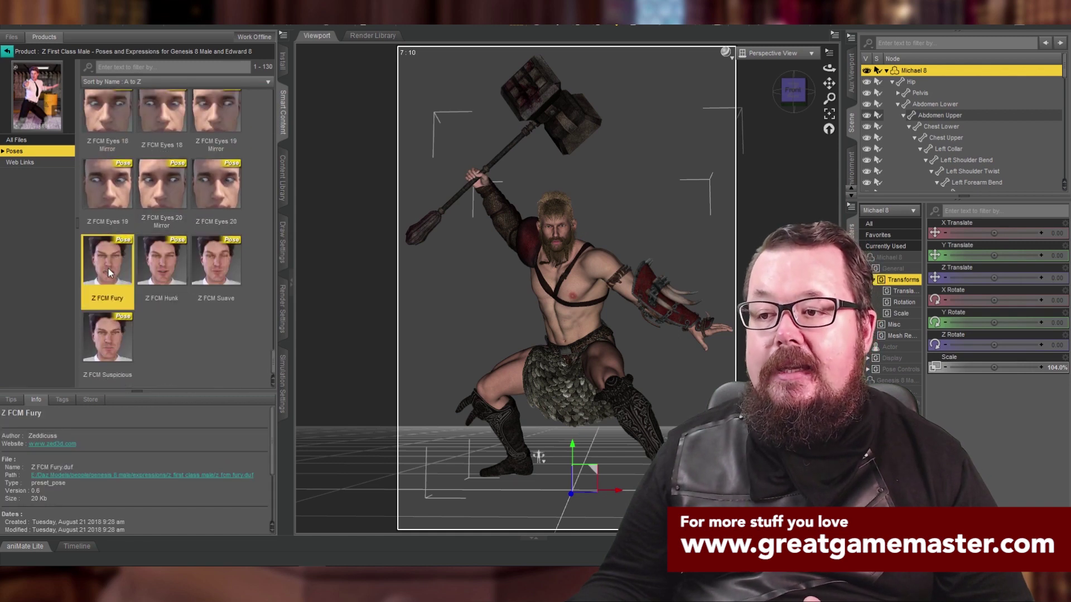
pyautogui.doubleClick(109, 272)
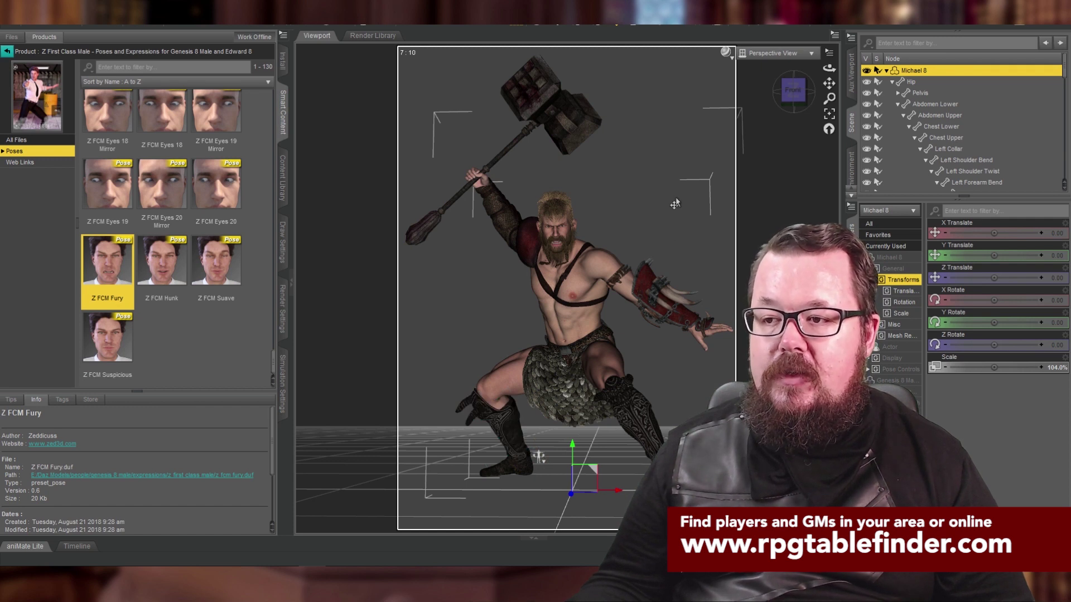
# Review the General, Progressive Rendering and Environment render settings and render the scene
pyautogui.click(283, 309)
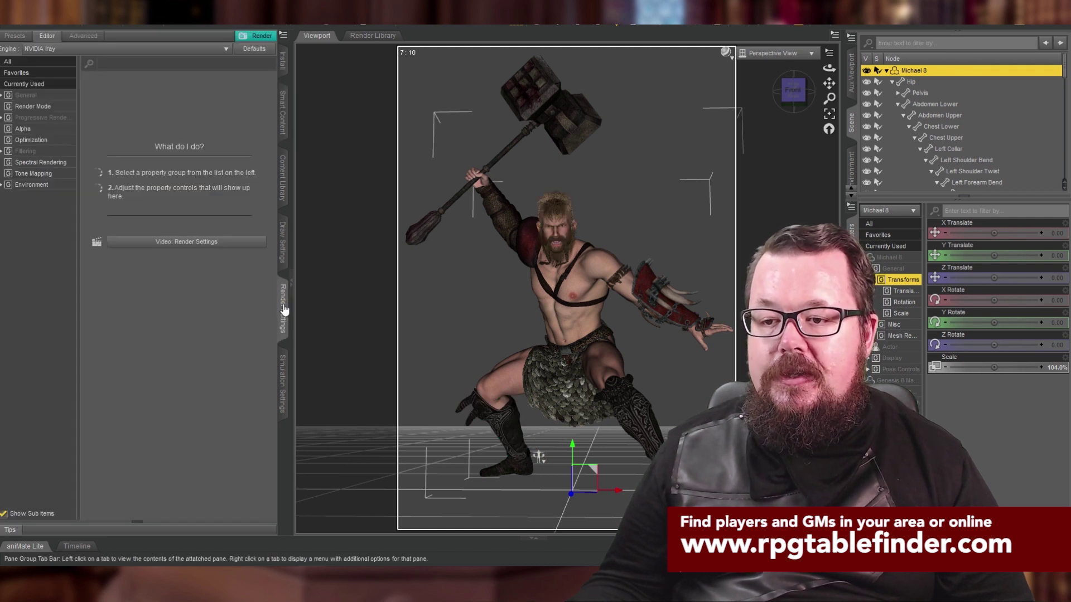
pyautogui.click(31, 95)
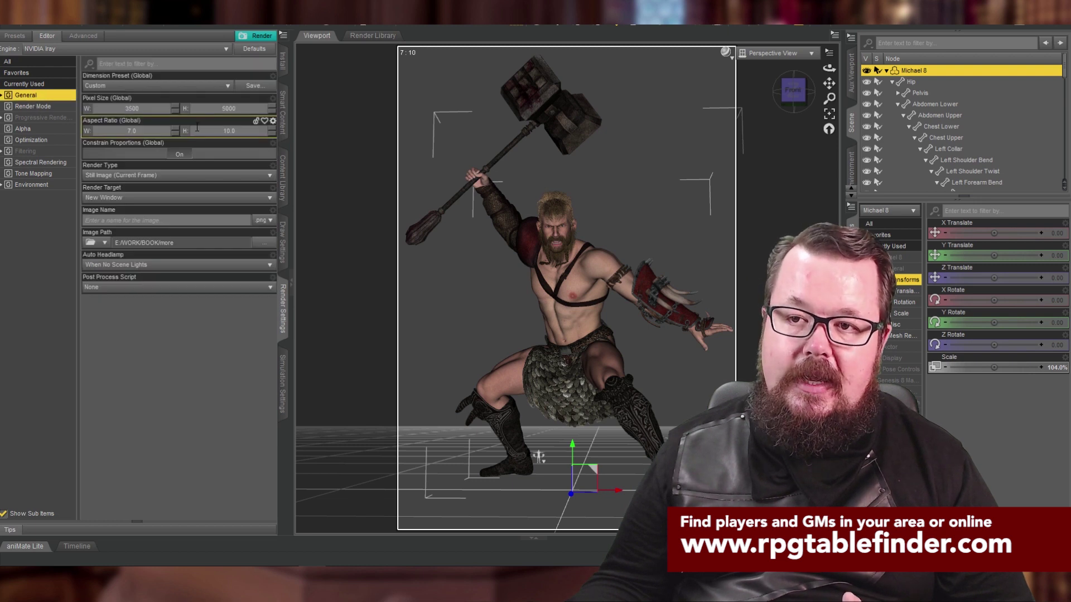
pyautogui.click(31, 119)
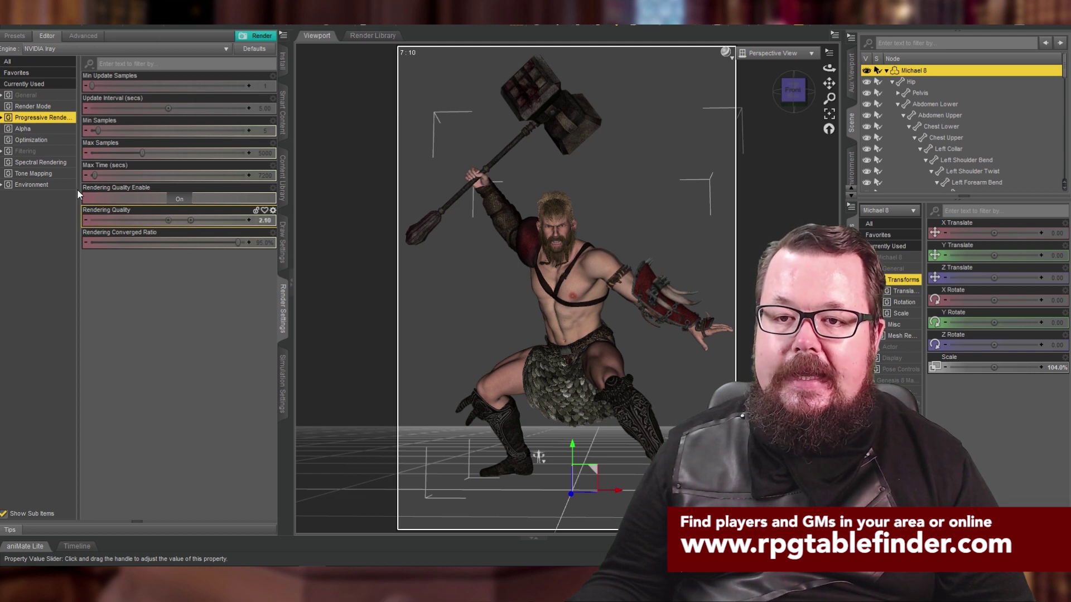
pyautogui.click(43, 185)
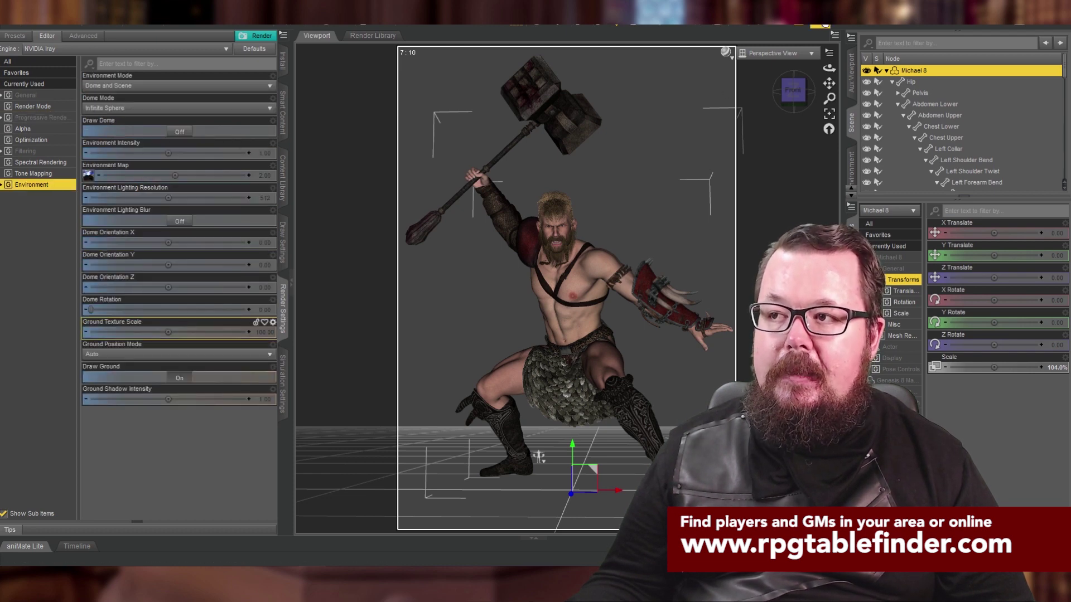
pyautogui.hotkey('ctrl', 'r')
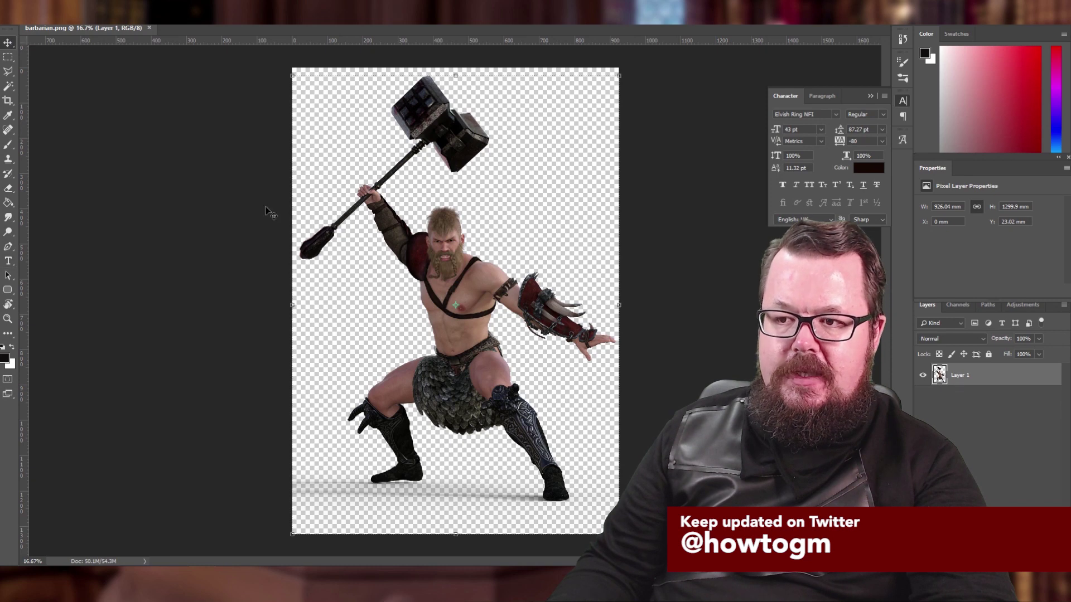
# Switch to Photoshop and examine the barbarian.png render at 100% around the face, chest, armoured arm and loincloth
pyautogui.hotkey('ctrl', '+')
pyautogui.hotkey('ctrl', '+')
pyautogui.hotkey('ctrl', '+')
pyautogui.hotkey('ctrl', '+')
pyautogui.hotkey('ctrl', '+')
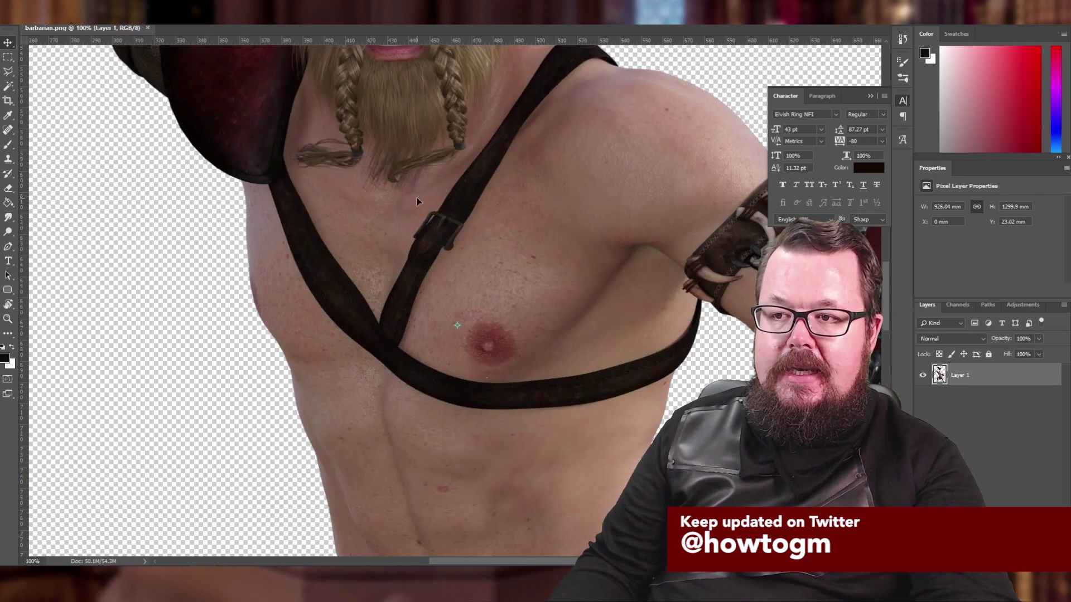
pyautogui.scroll(6, 418, 201)
pyautogui.moveTo(332, 159); pyautogui.dragTo(373, 320)
pyautogui.moveTo(369, 324); pyautogui.dragTo(344, 170)
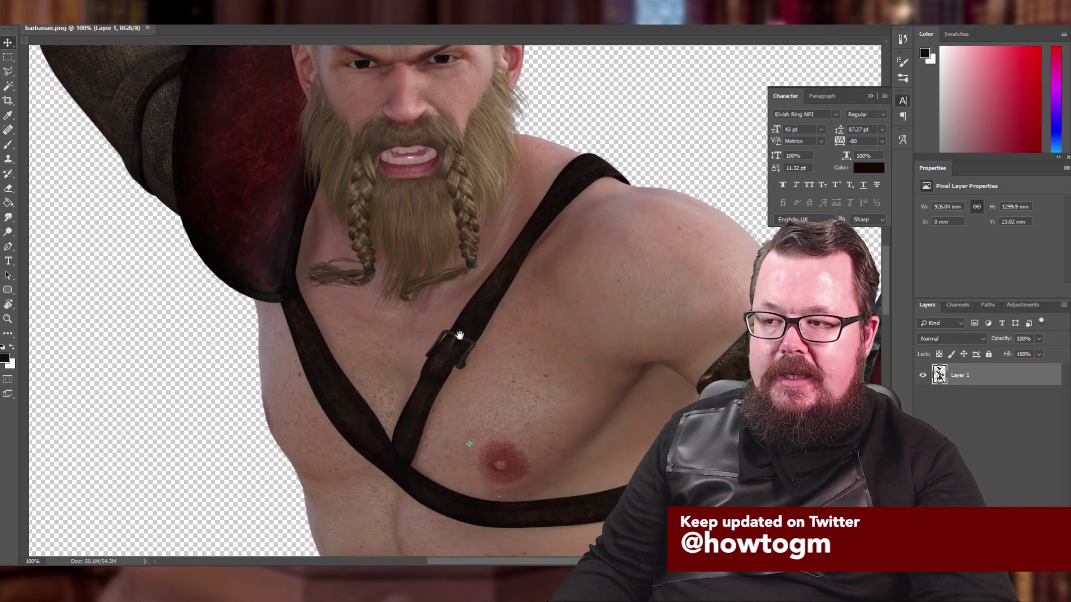
pyautogui.moveTo(459, 335); pyautogui.dragTo(191, 160)
pyautogui.moveTo(352, 210); pyautogui.dragTo(216, 259)
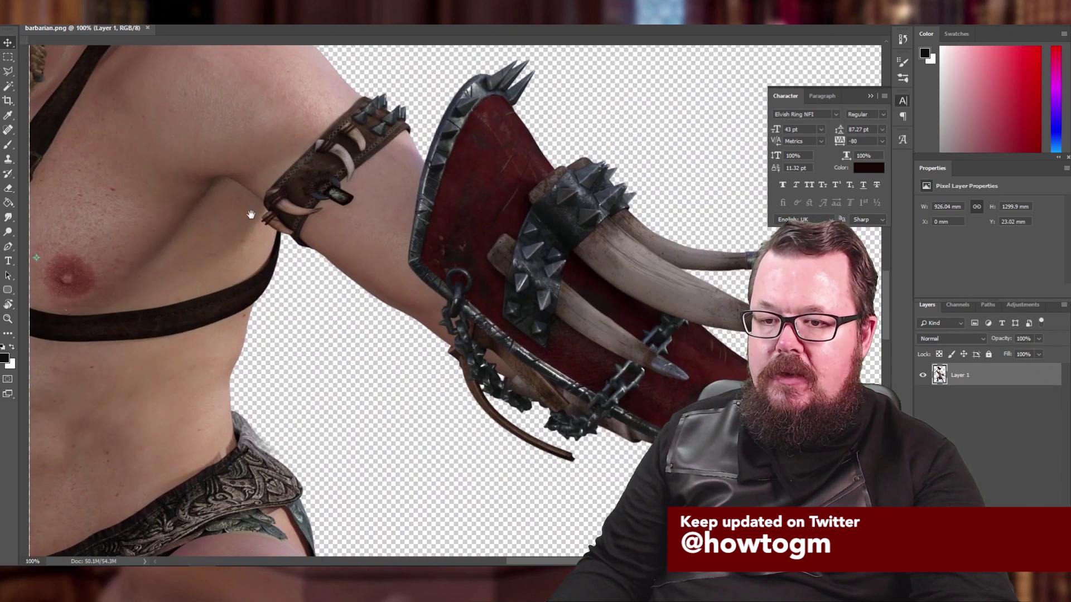
pyautogui.moveTo(251, 215); pyautogui.dragTo(514, 54)
pyautogui.moveTo(435, 239); pyautogui.dragTo(521, 110)
pyautogui.moveTo(414, 220); pyautogui.dragTo(379, 431)
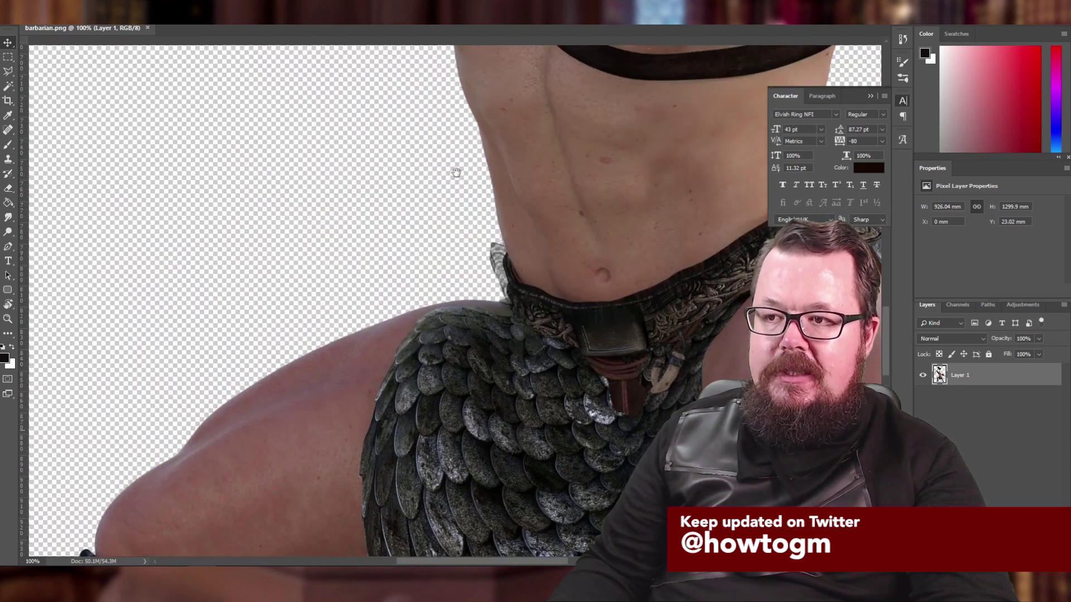
pyautogui.moveTo(456, 173); pyautogui.dragTo(370, 387)
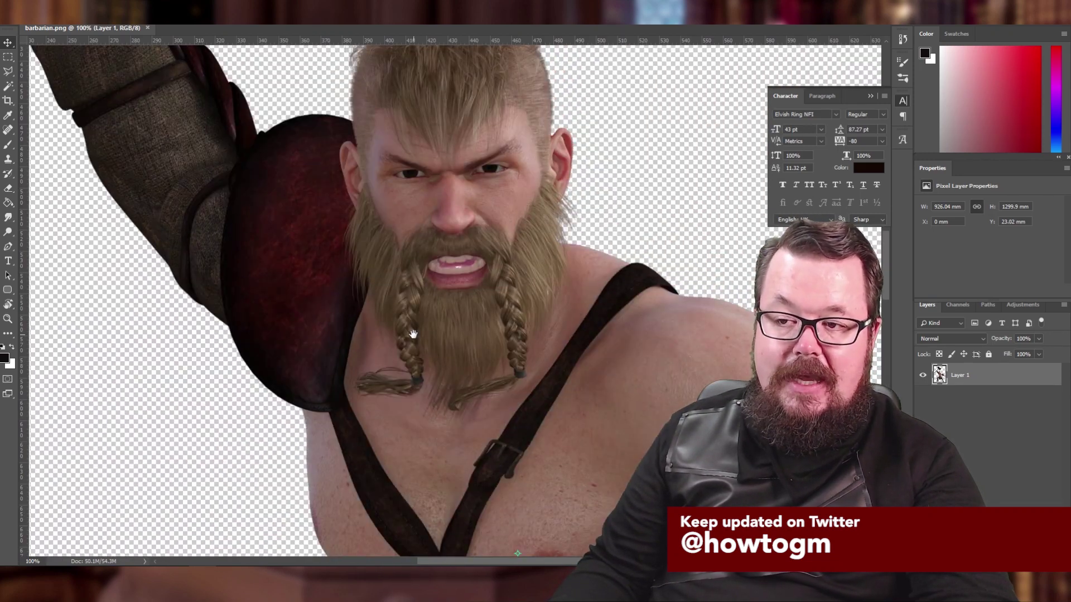
# View the overall barbarian render at 25%
pyautogui.hotkey('ctrl', '-')
pyautogui.hotkey('ctrl', '-')
pyautogui.hotkey('ctrl', '-')
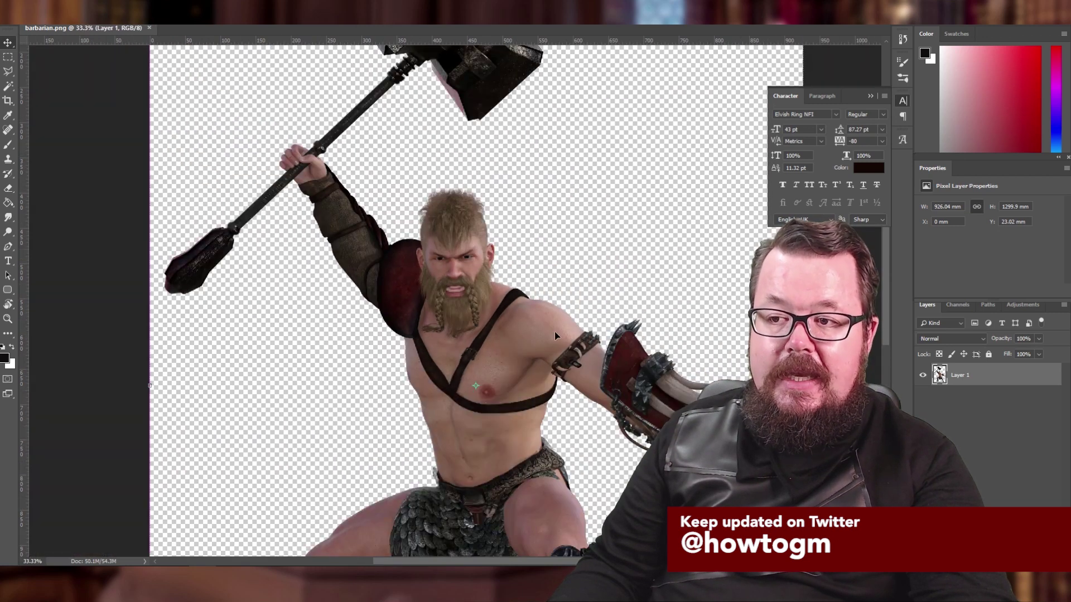
pyautogui.hotkey('ctrl', '-')
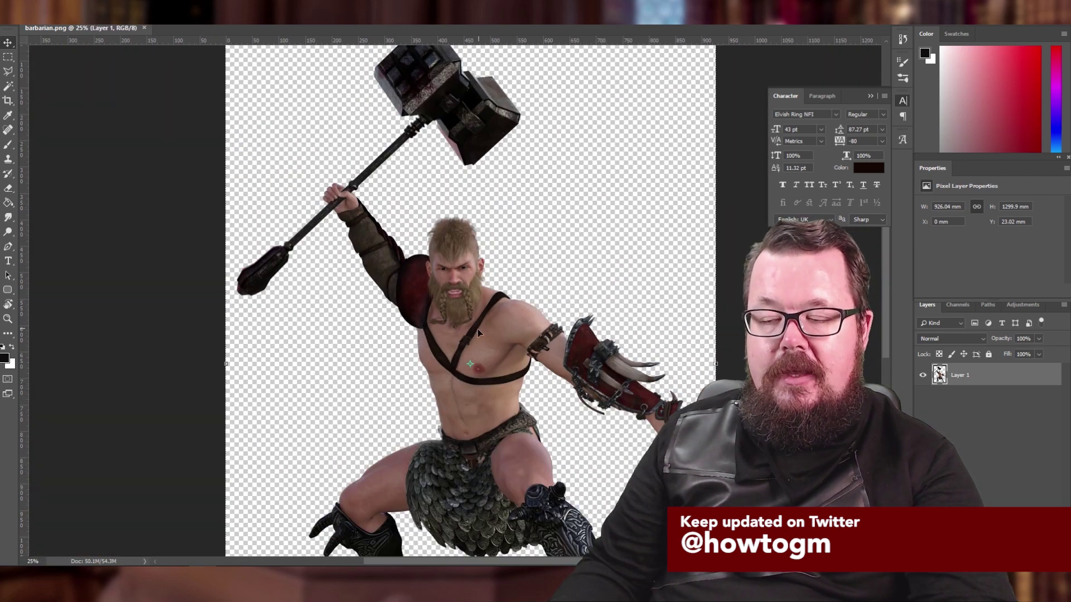
pyautogui.moveTo(454, 377); pyautogui.dragTo(426, 297)
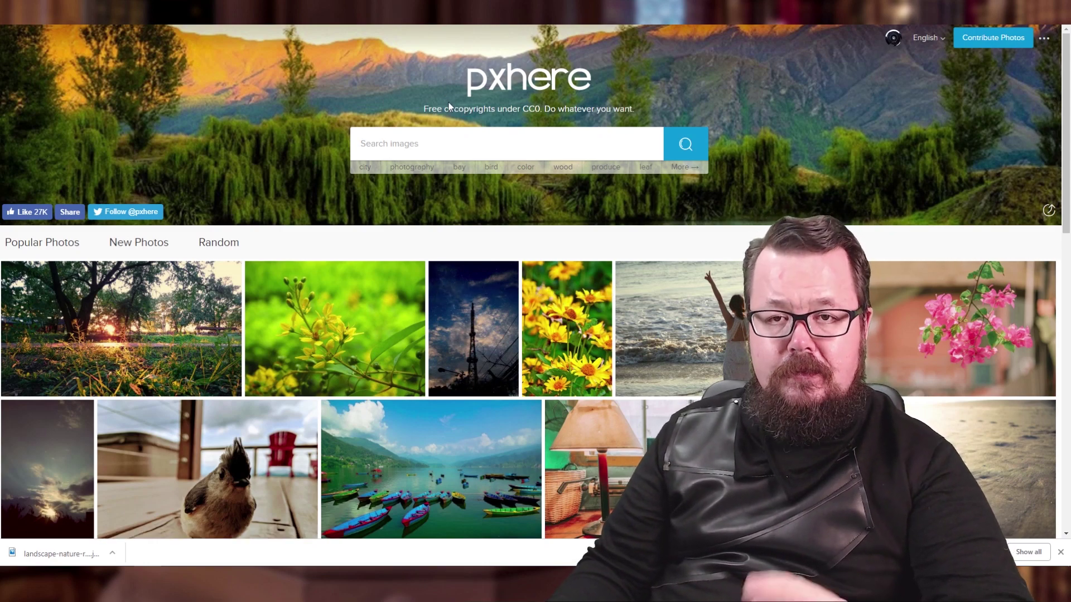
# Switch to the pxhere website in the browser and search its free images for highlands
pyautogui.scroll(-10, 452, 243)
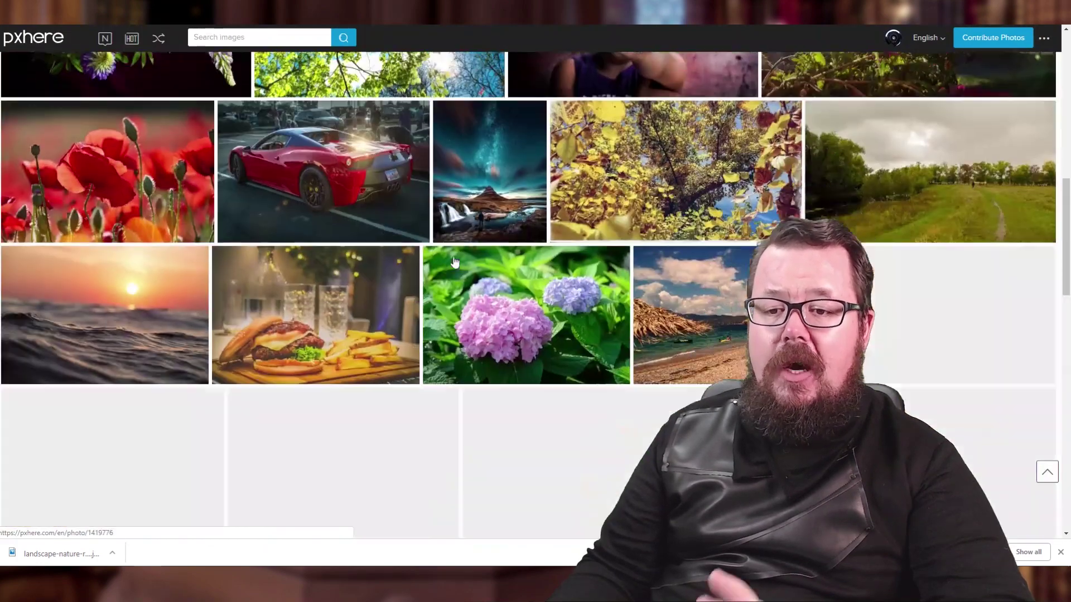
pyautogui.scroll(10, 455, 262)
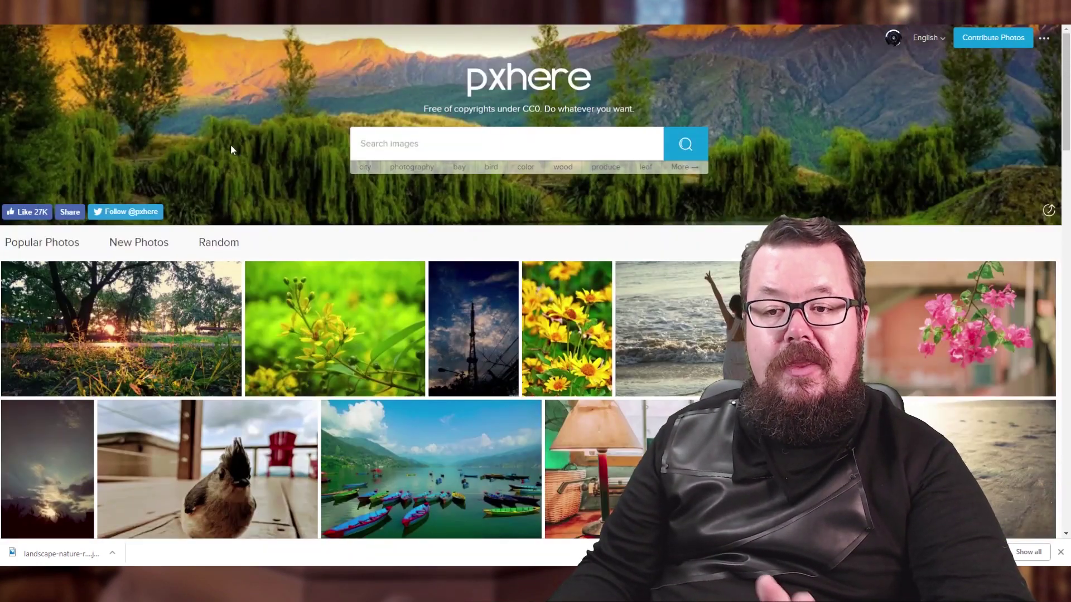
pyautogui.click(421, 150)
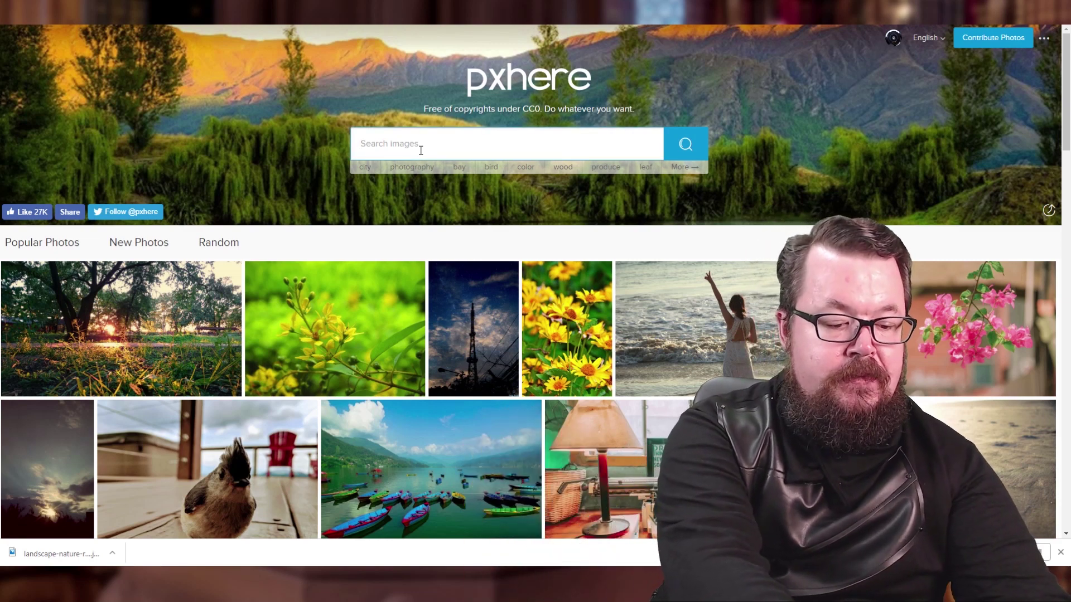
pyautogui.press('Return')
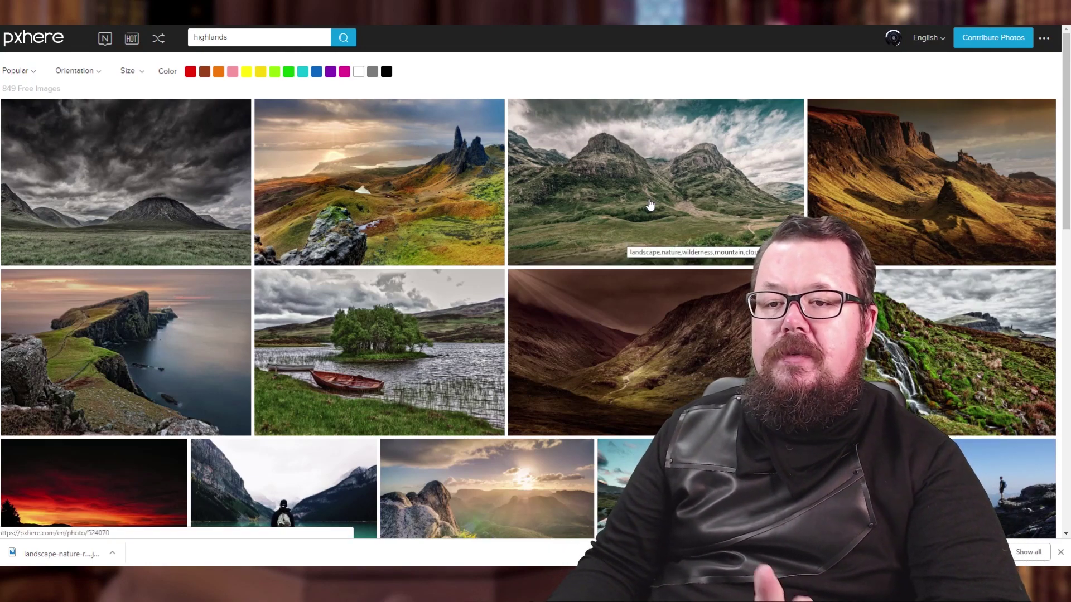
# Browse the highlands photos and open the one of rocky ruins on a green hillside in a new tab
pyautogui.scroll(-6, 697, 196)
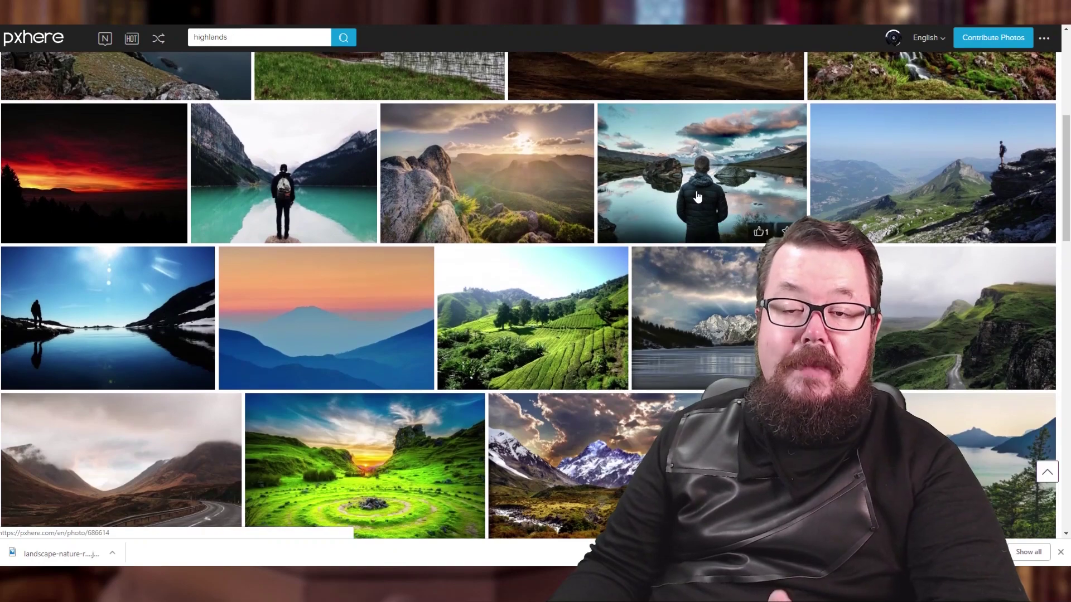
pyautogui.scroll(-3, 697, 196)
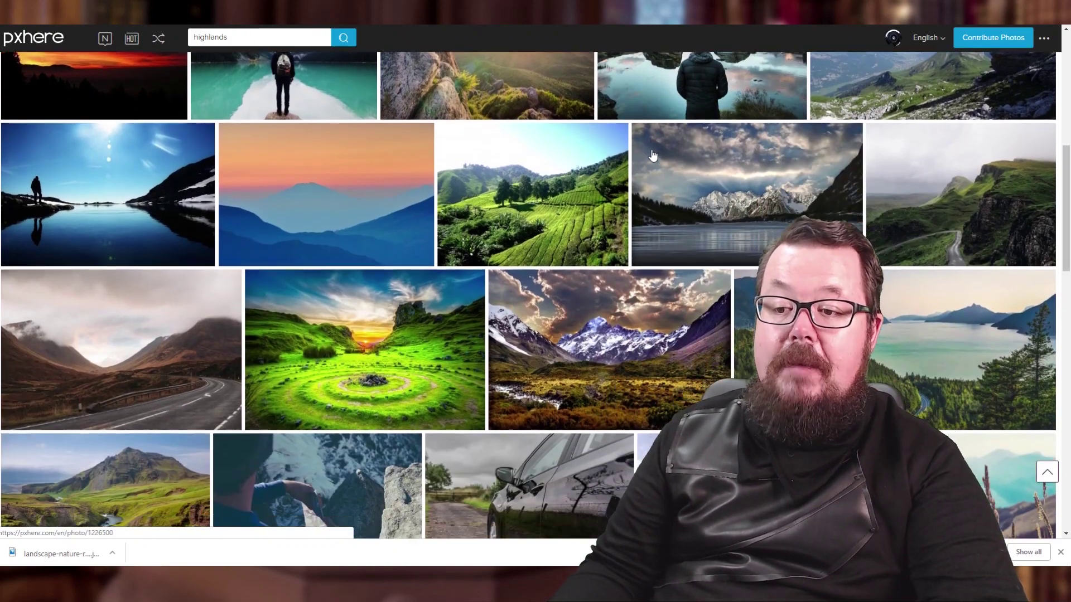
pyautogui.scroll(-8, 652, 148)
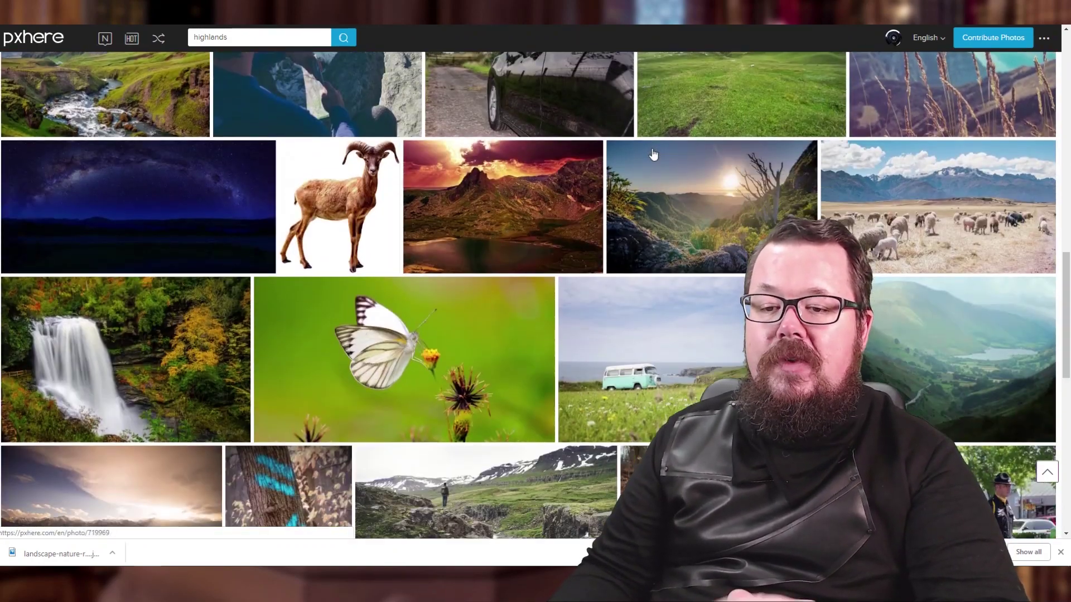
pyautogui.scroll(-5, 652, 151)
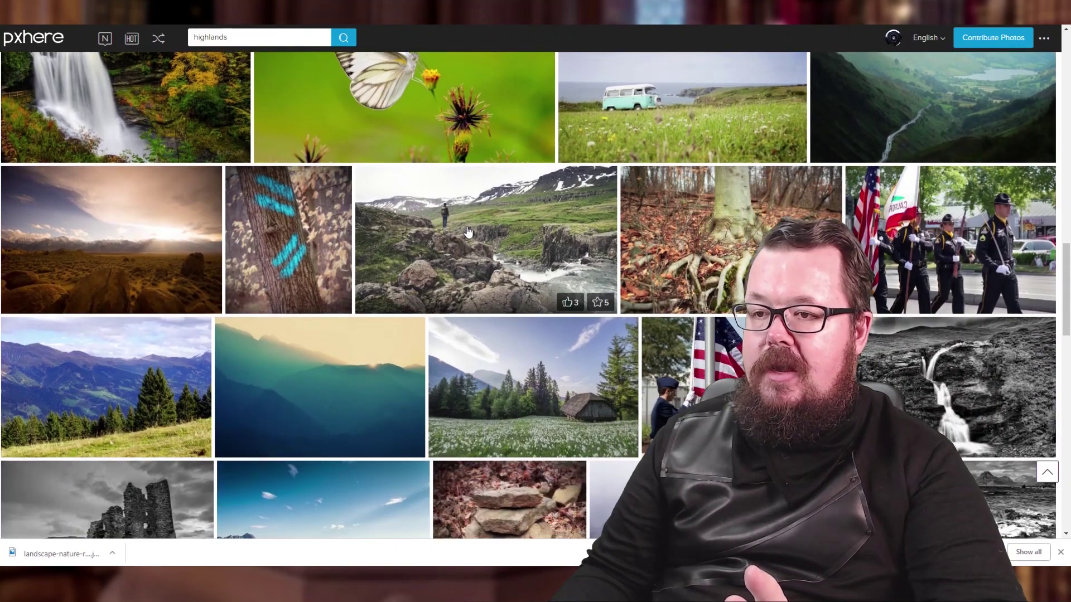
pyautogui.scroll(-2, 424, 324)
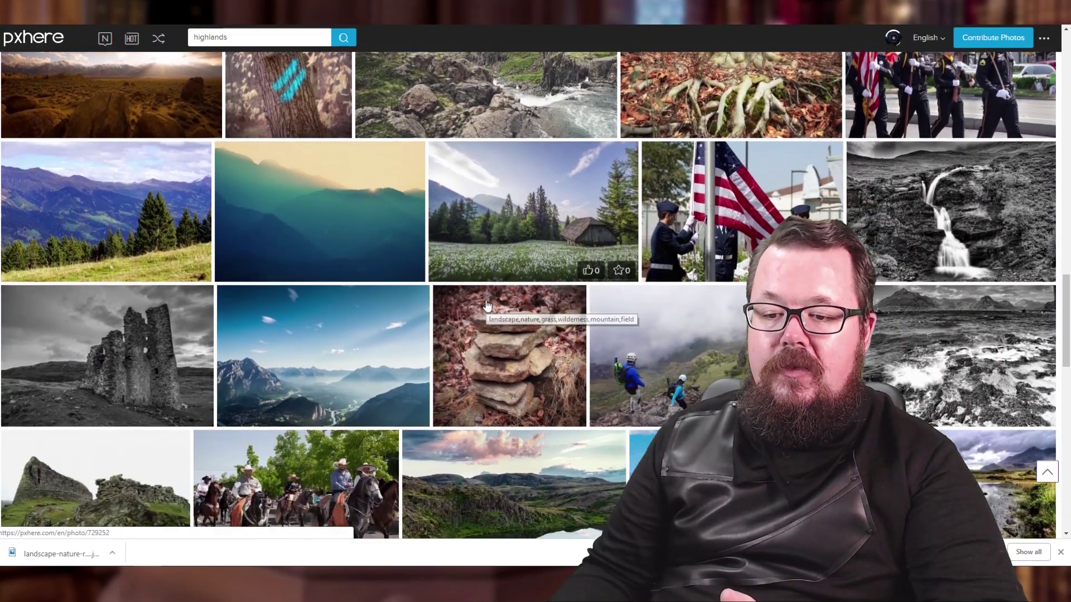
pyautogui.scroll(-5, 459, 344)
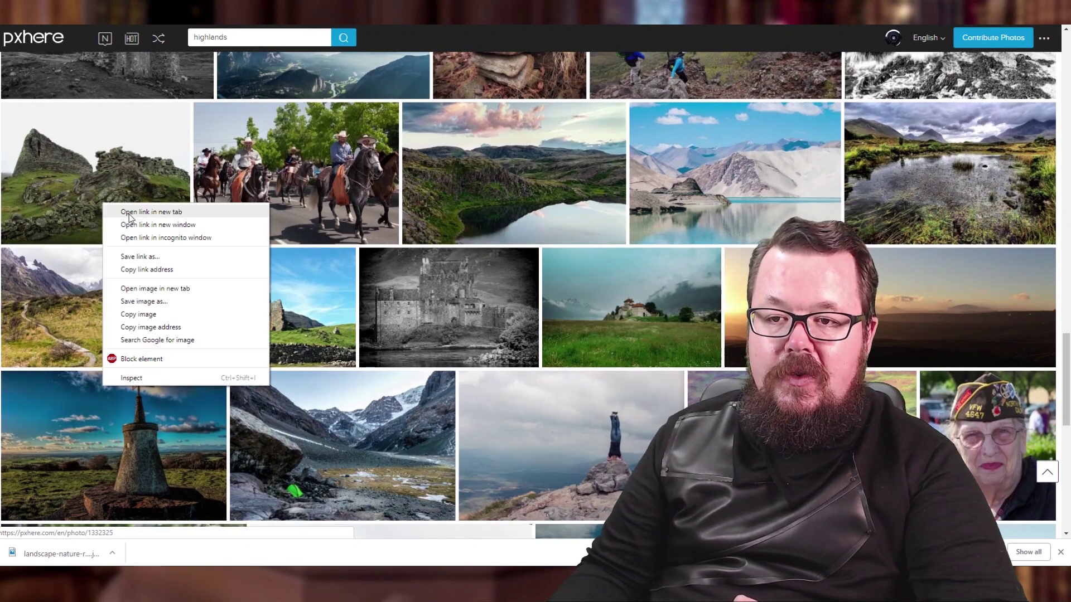
# Find the photo of standing stones on grass among the highlands results and open it in a new tab
pyautogui.scroll(-7, 480, 238)
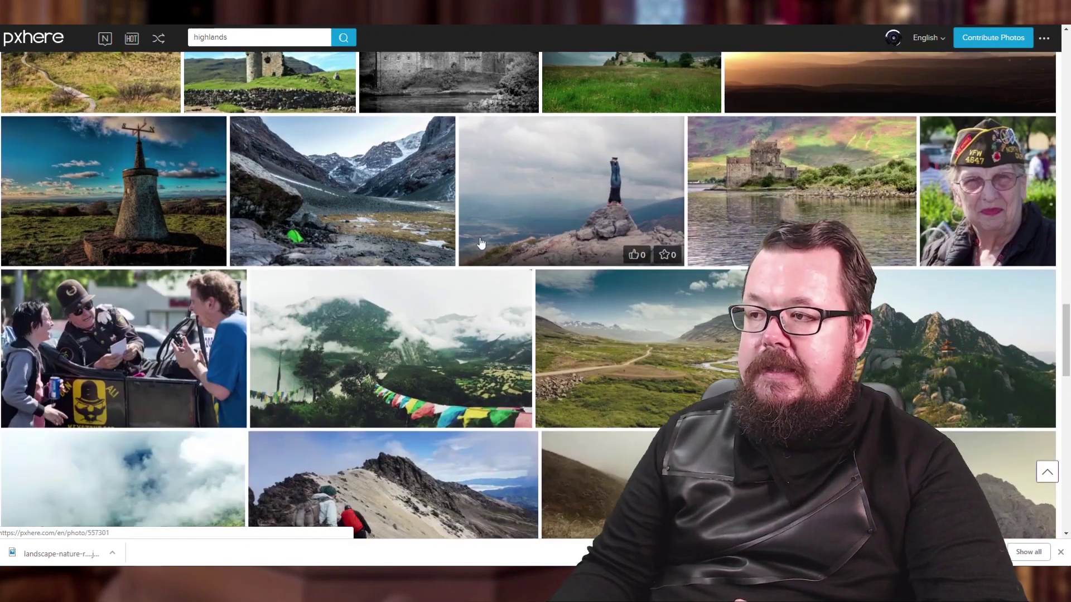
pyautogui.scroll(-10, 482, 244)
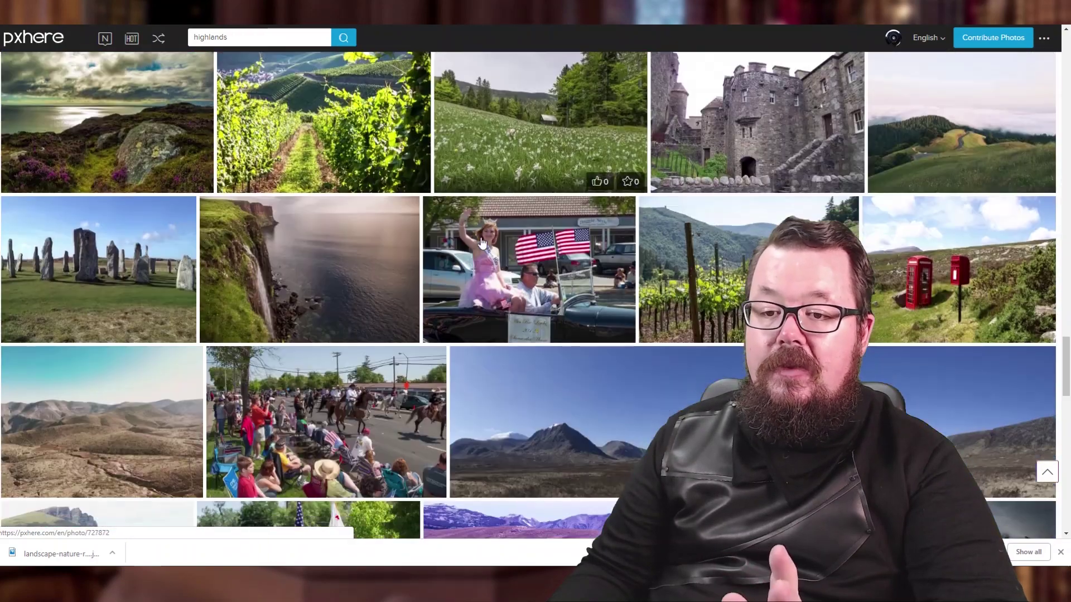
pyautogui.rightClick(105, 295)
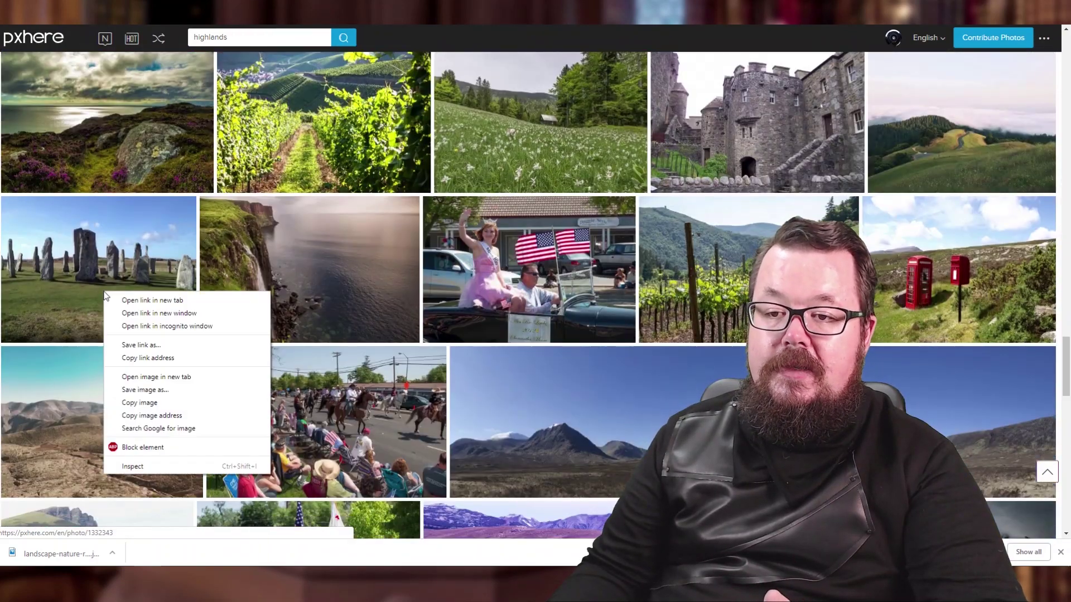
pyautogui.click(132, 300)
# Browse further through the highlands search results for other suitable background photos
pyautogui.scroll(-4, 423, 311)
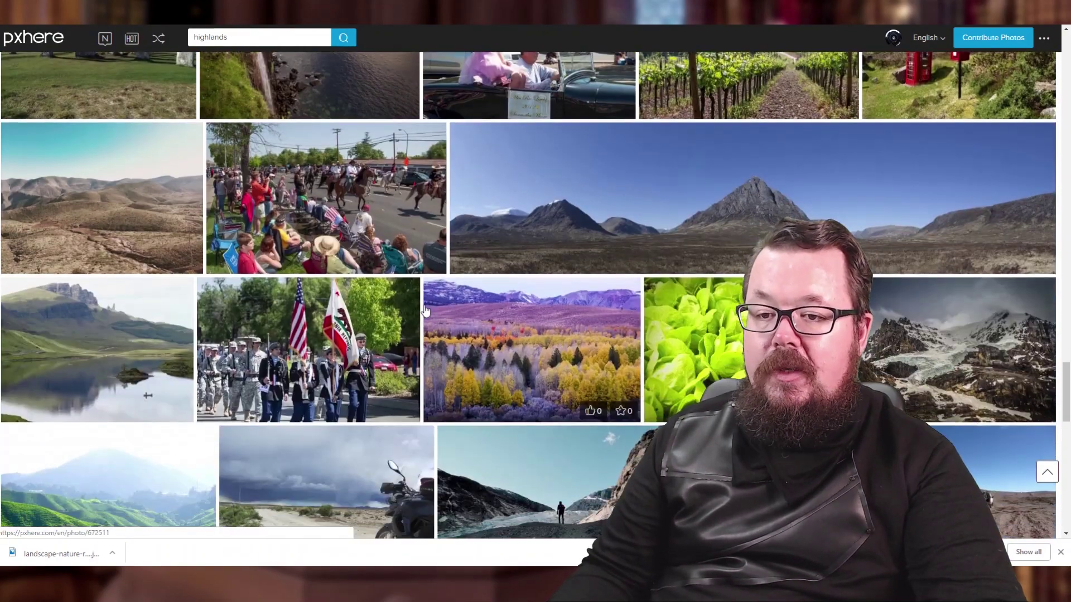
pyautogui.scroll(-4, 424, 311)
pyautogui.scroll(-4, 424, 311)
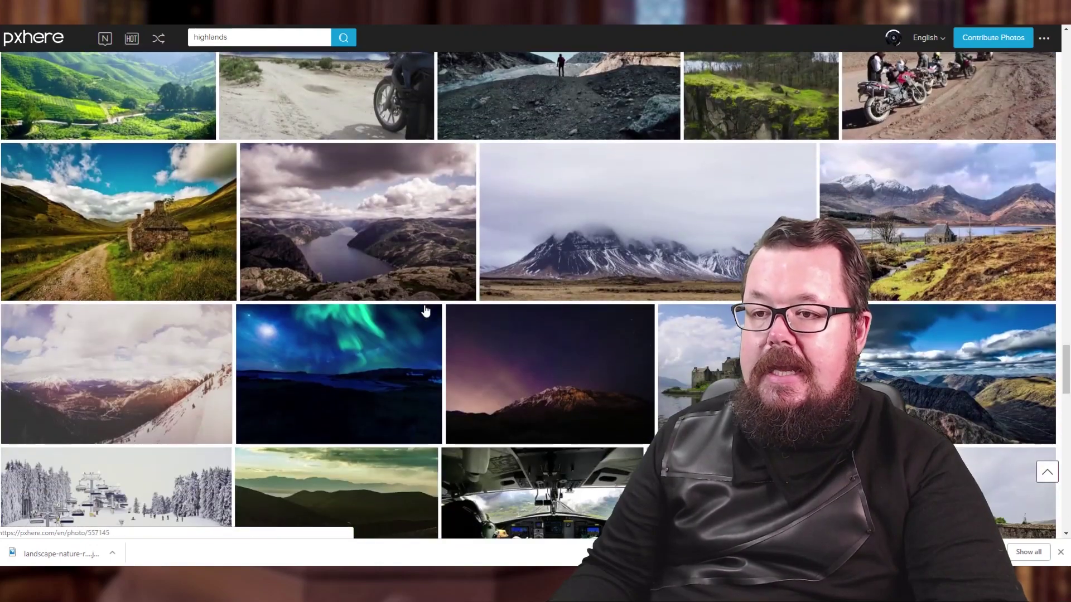
pyautogui.scroll(-3, 425, 311)
pyautogui.scroll(-3, 425, 310)
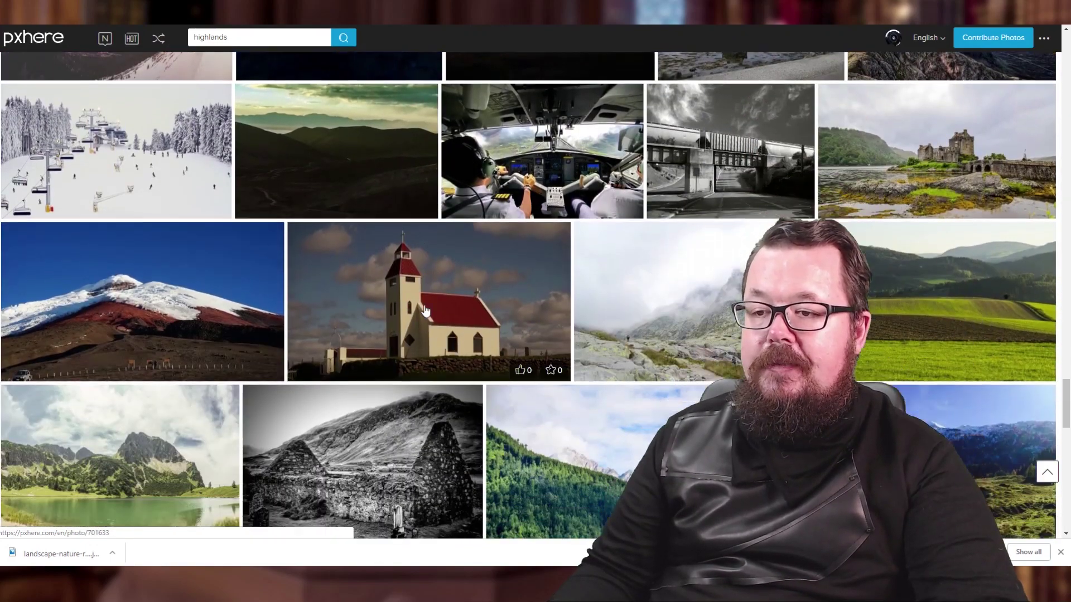
pyautogui.scroll(-3, 425, 311)
pyautogui.scroll(-4, 425, 310)
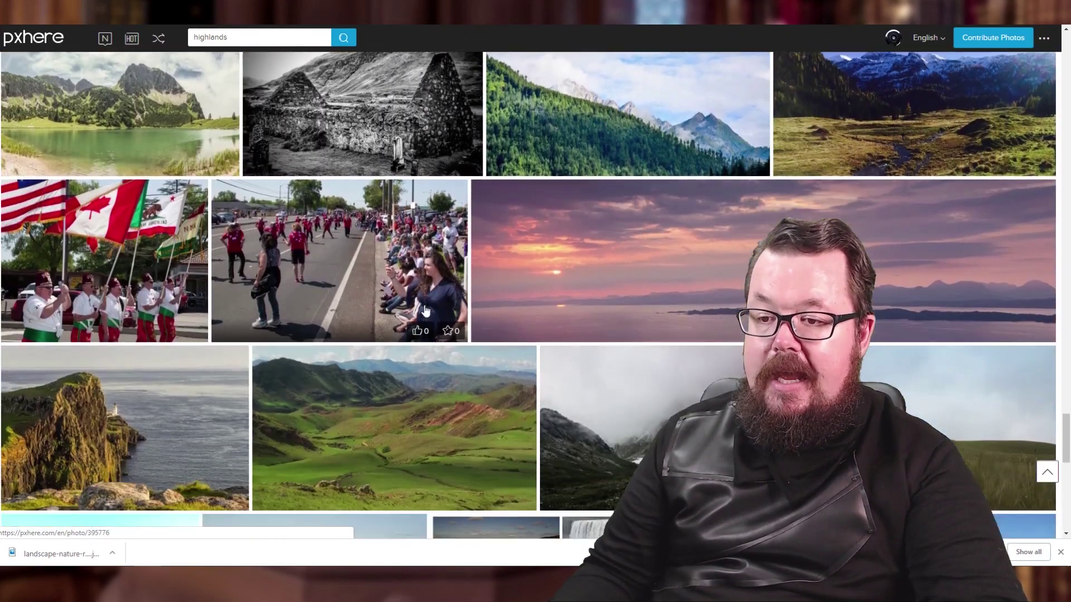
pyautogui.scroll(-5, 425, 310)
pyautogui.scroll(-3, 424, 311)
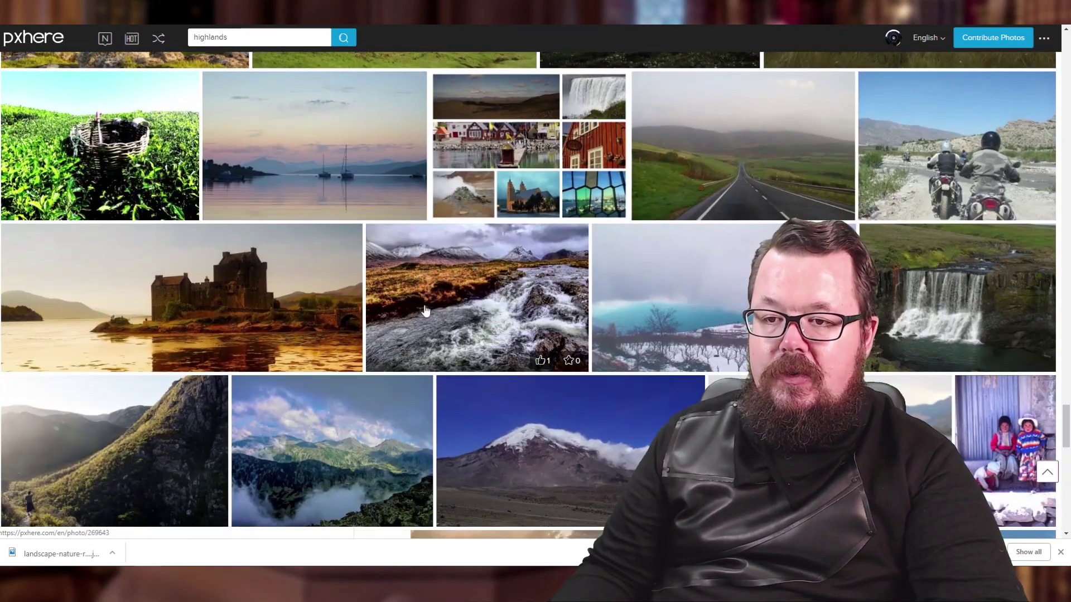
pyautogui.scroll(-3, 425, 311)
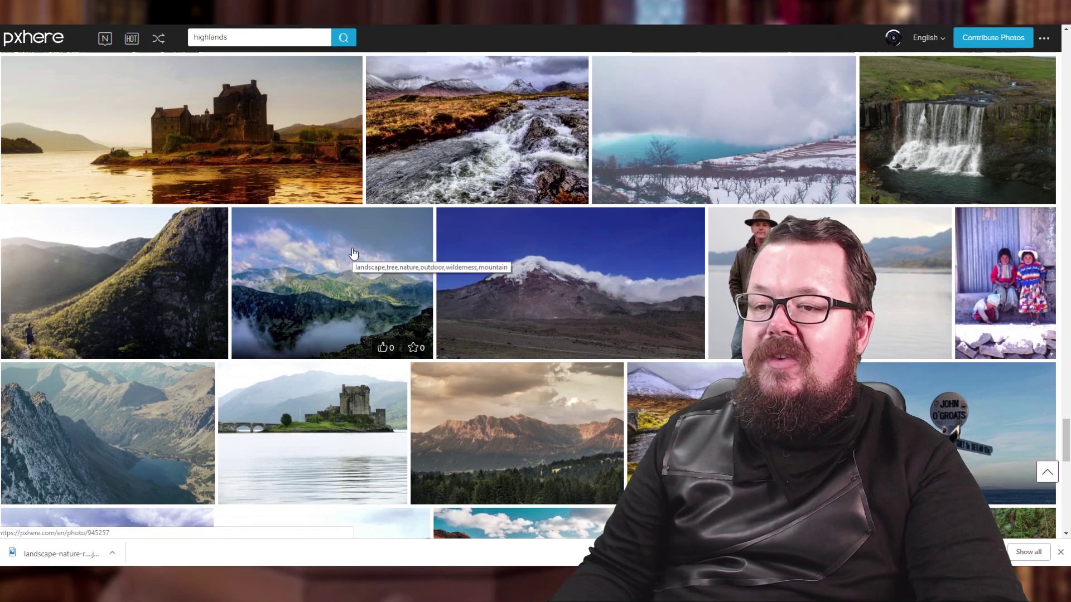
pyautogui.scroll(-4, 354, 261)
pyautogui.scroll(-3, 352, 254)
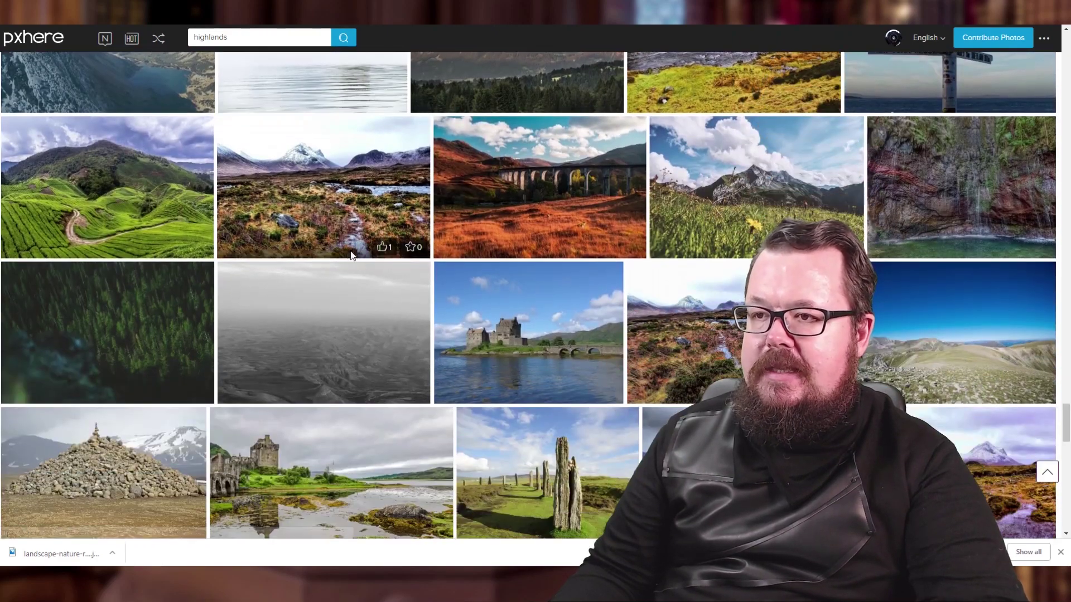
pyautogui.scroll(-2, 353, 256)
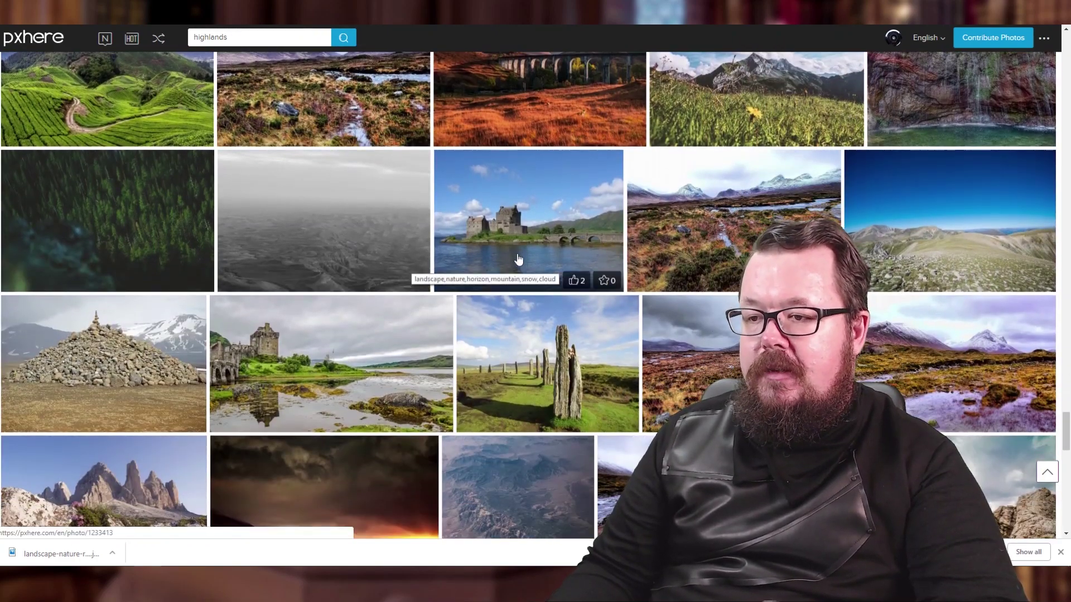
pyautogui.scroll(-3, 524, 259)
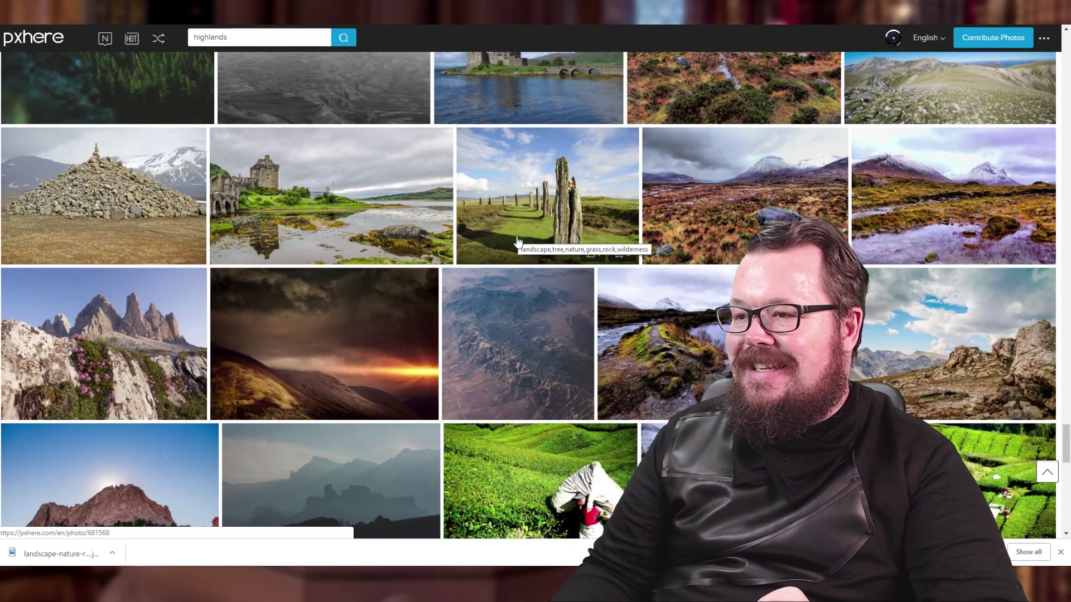
pyautogui.scroll(-7, 725, 286)
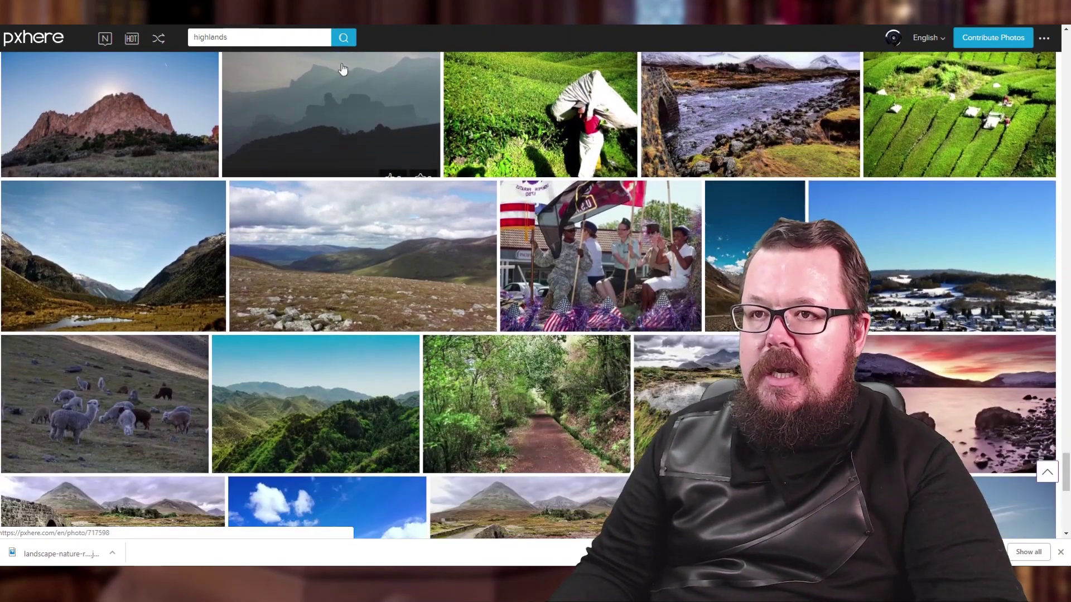
# View the rocky ruins photo's page and look through the related landscape and castle photos beneath it
pyautogui.click(313, 12)
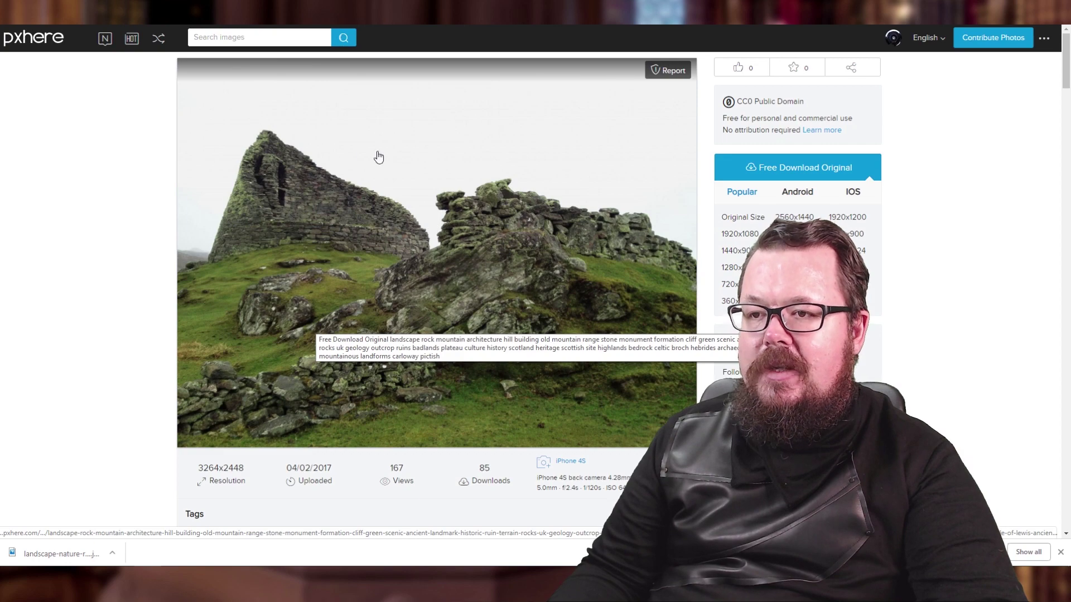
pyautogui.scroll(-11, 479, 205)
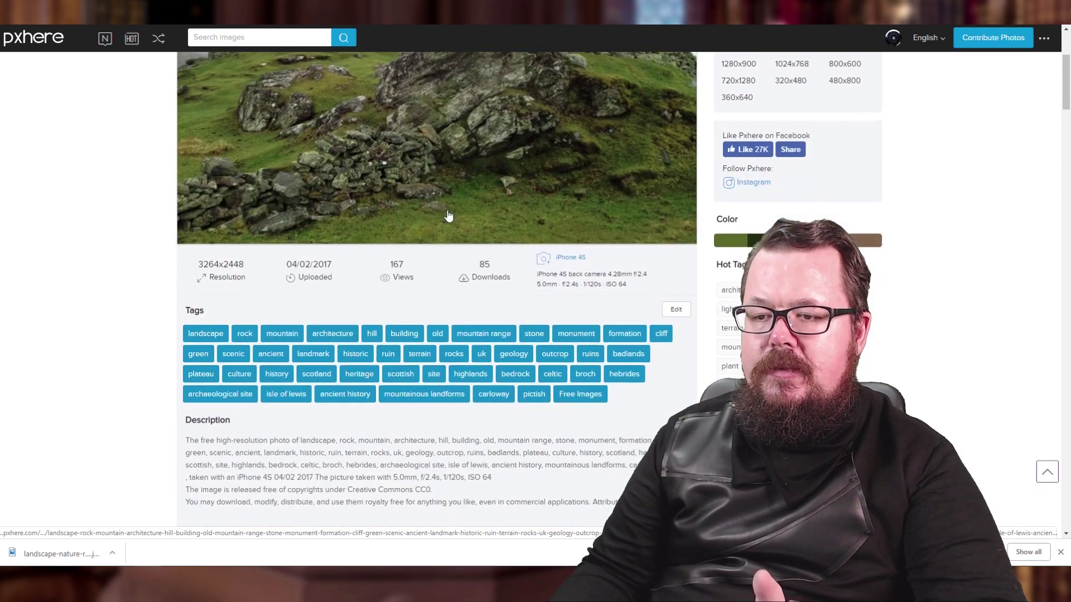
pyautogui.scroll(-11, 449, 215)
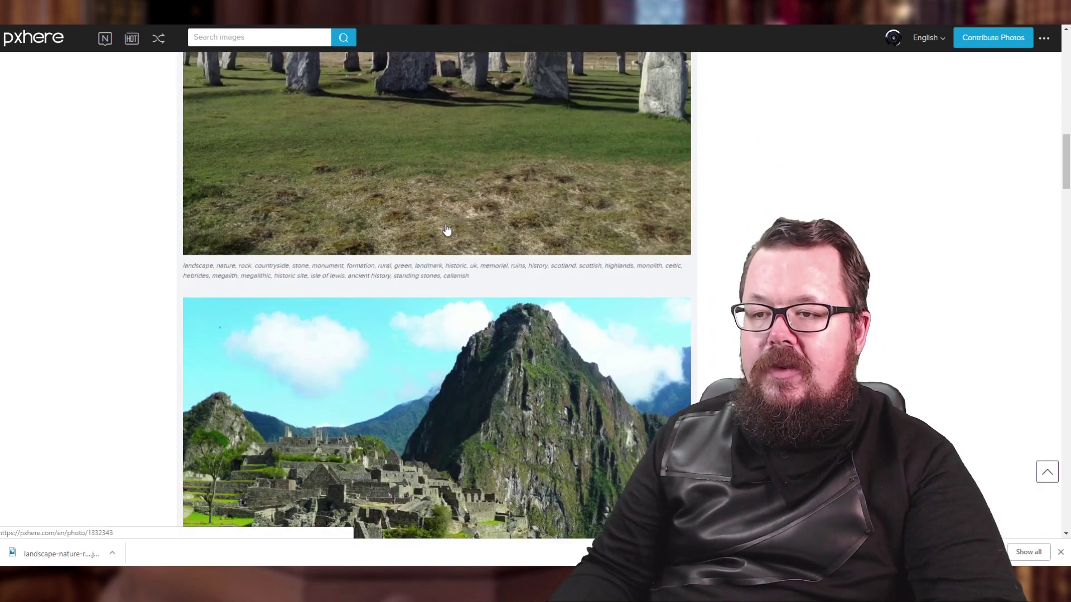
pyautogui.scroll(-2, 455, 252)
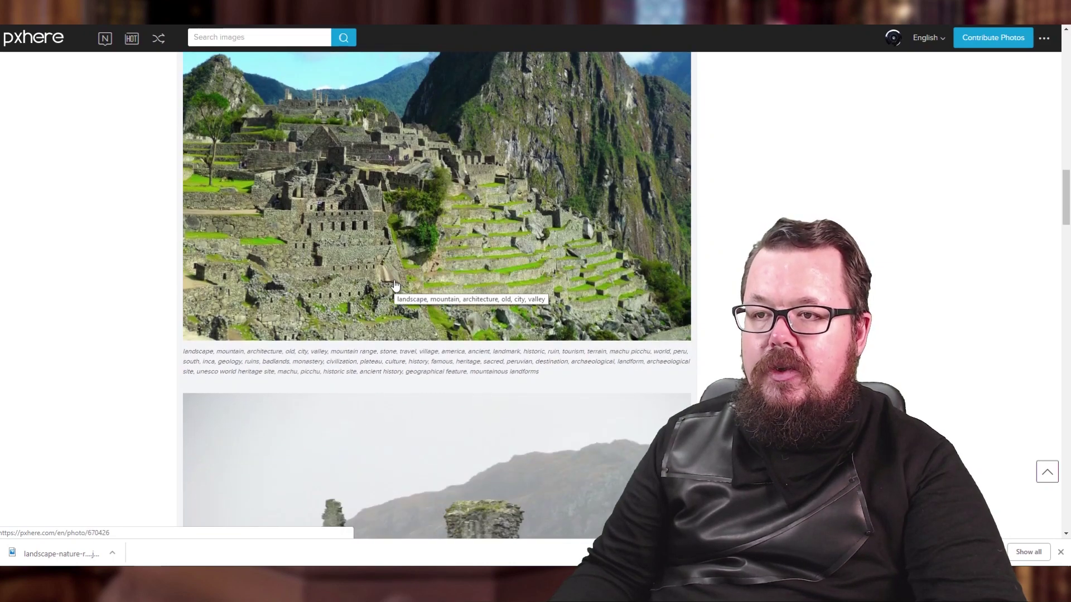
pyautogui.scroll(-7, 503, 235)
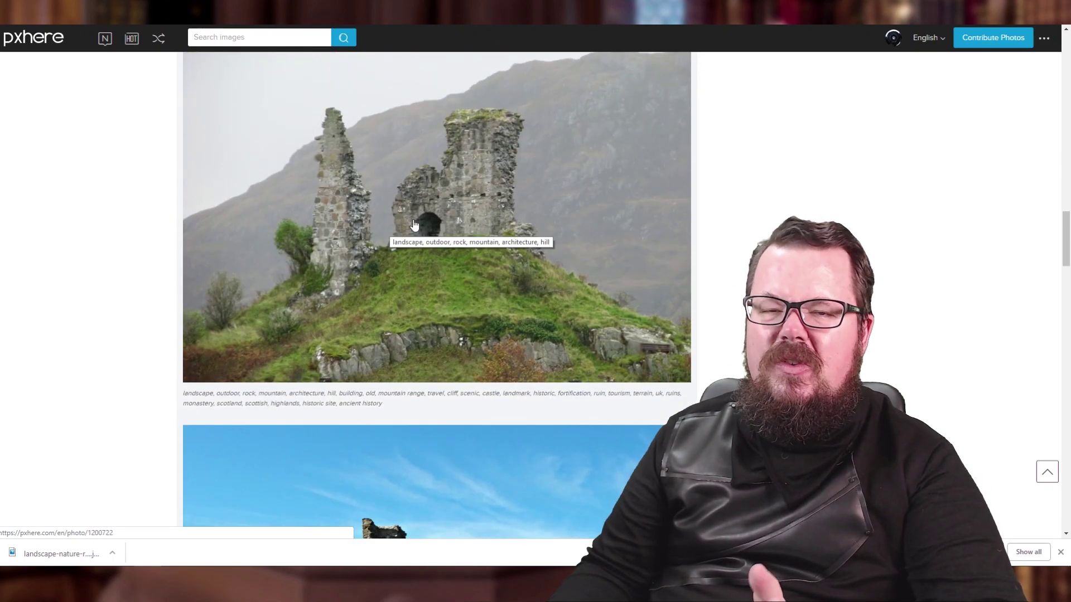
pyautogui.scroll(-3, 440, 240)
pyautogui.scroll(-12, 456, 351)
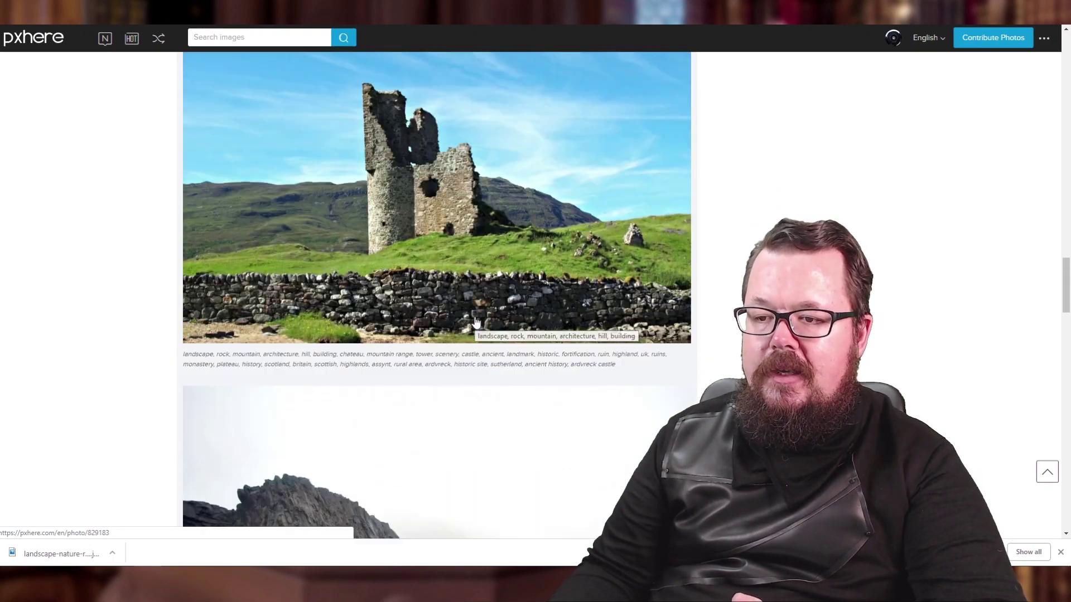
pyautogui.scroll(-7, 476, 323)
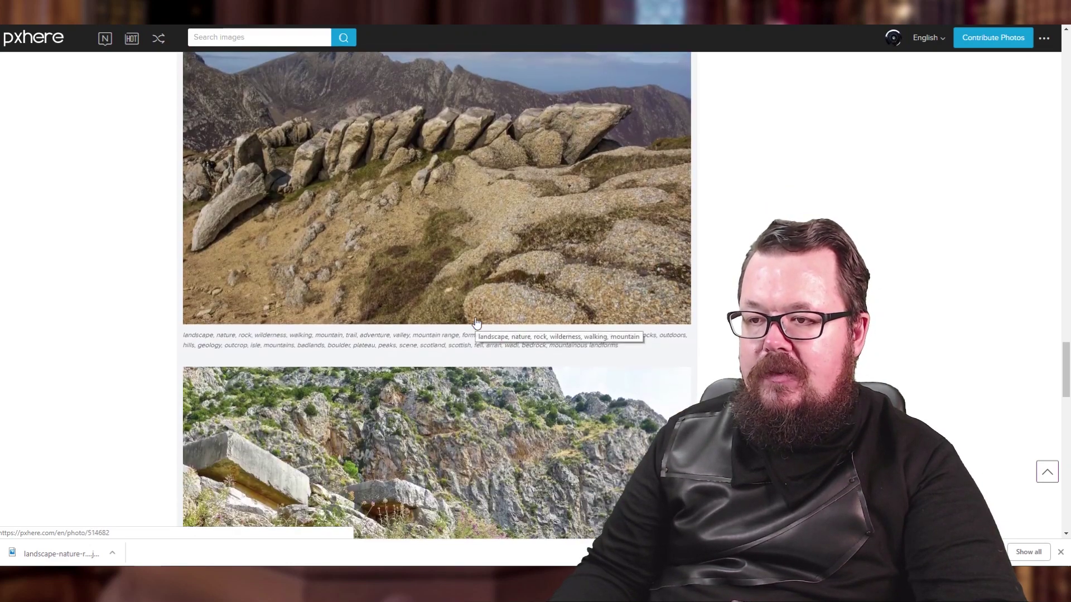
pyautogui.scroll(-3, 475, 323)
pyautogui.scroll(4, 475, 323)
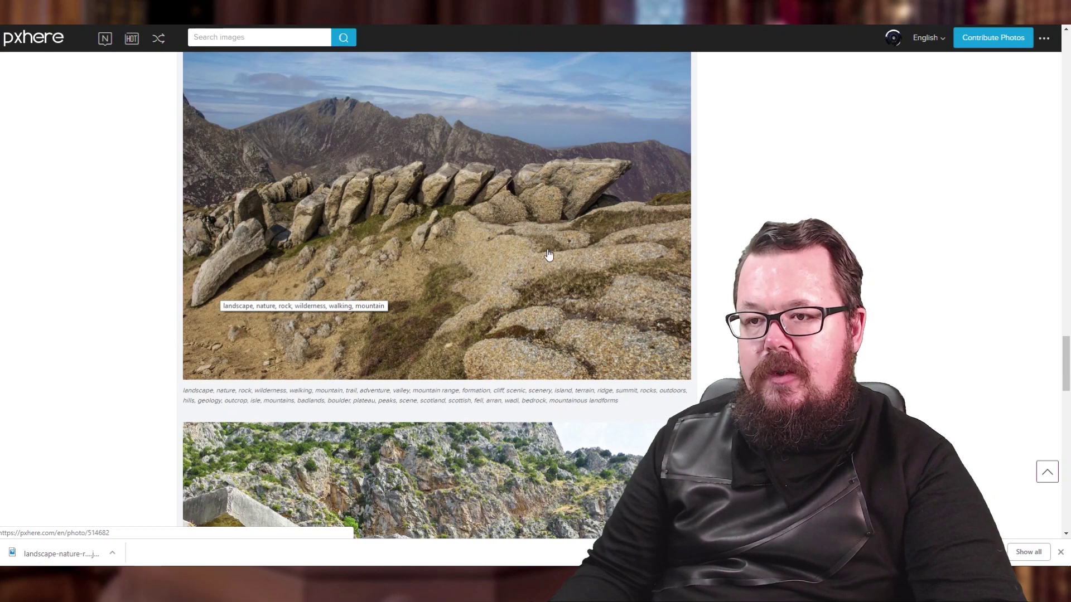
pyautogui.scroll(-10, 549, 255)
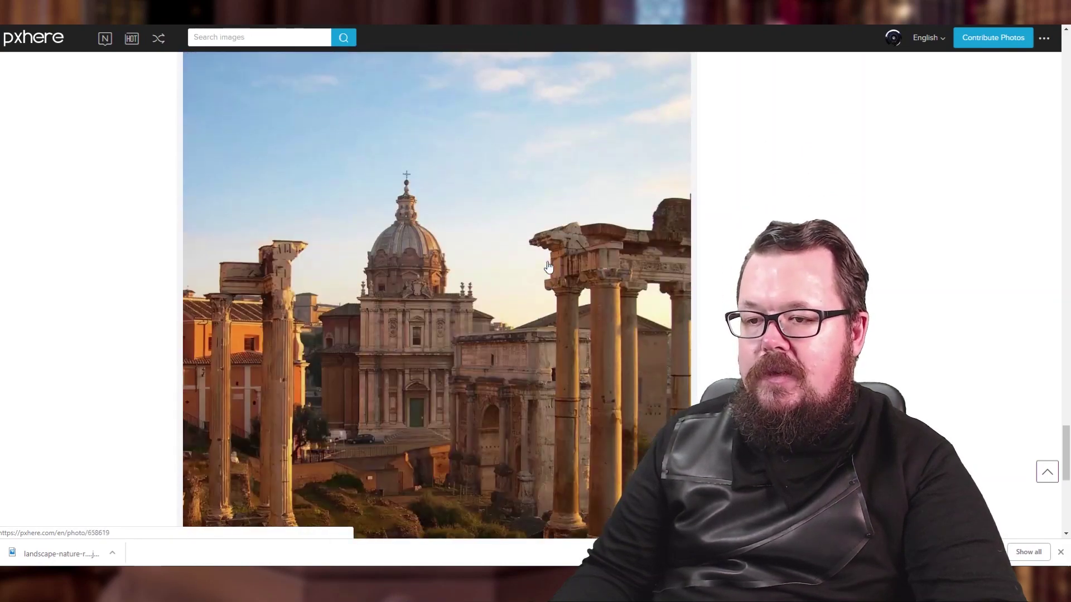
pyautogui.scroll(-8, 549, 267)
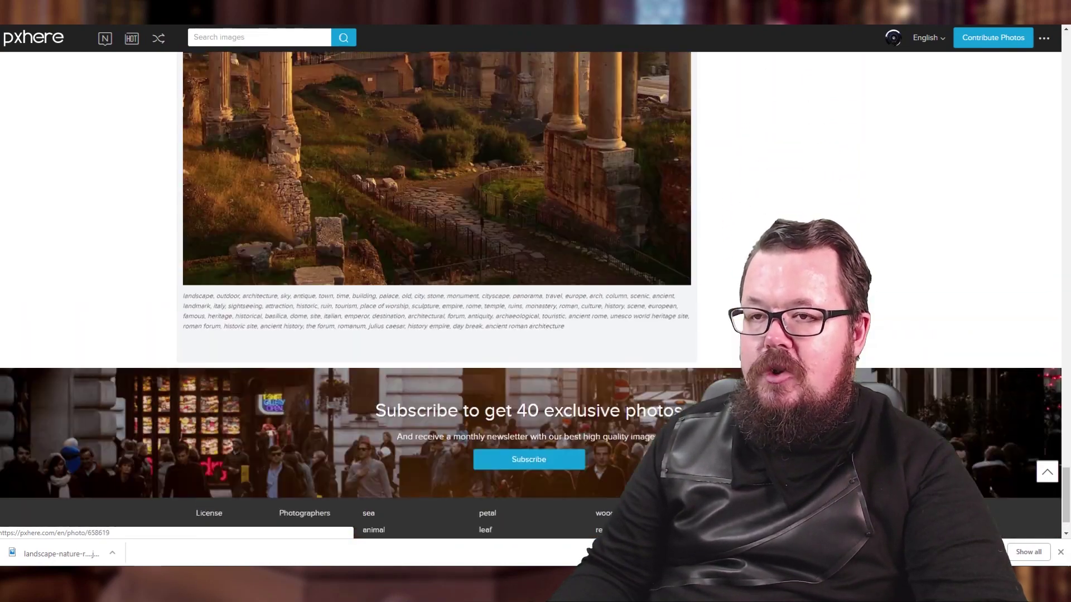
pyautogui.scroll(4, 547, 265)
# Return to Photoshop and open the downloaded standing stones photo
pyautogui.click(380, 11)
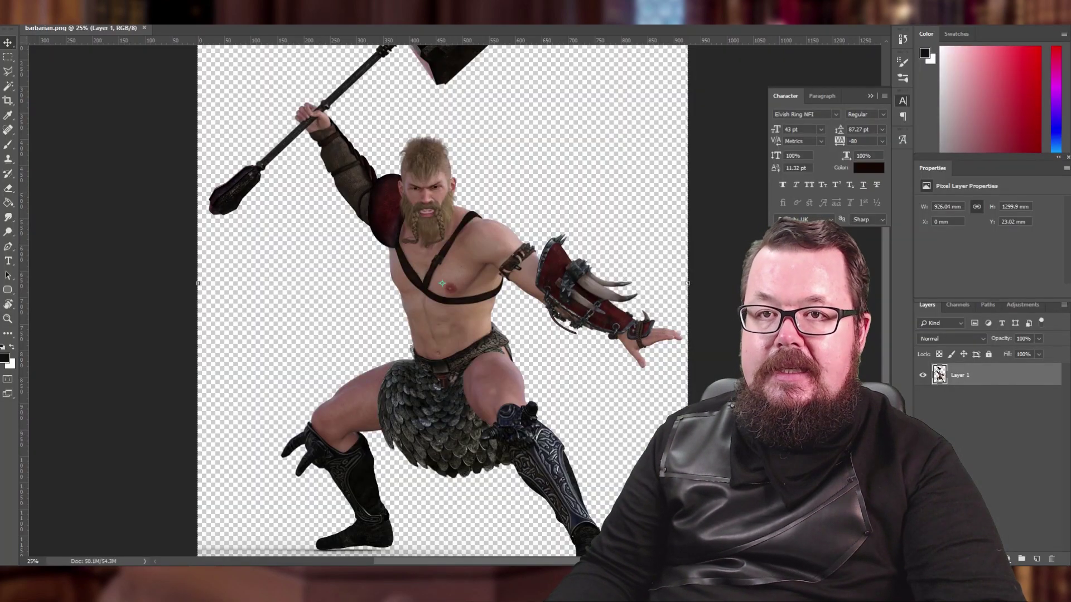
pyautogui.click(26, 2)
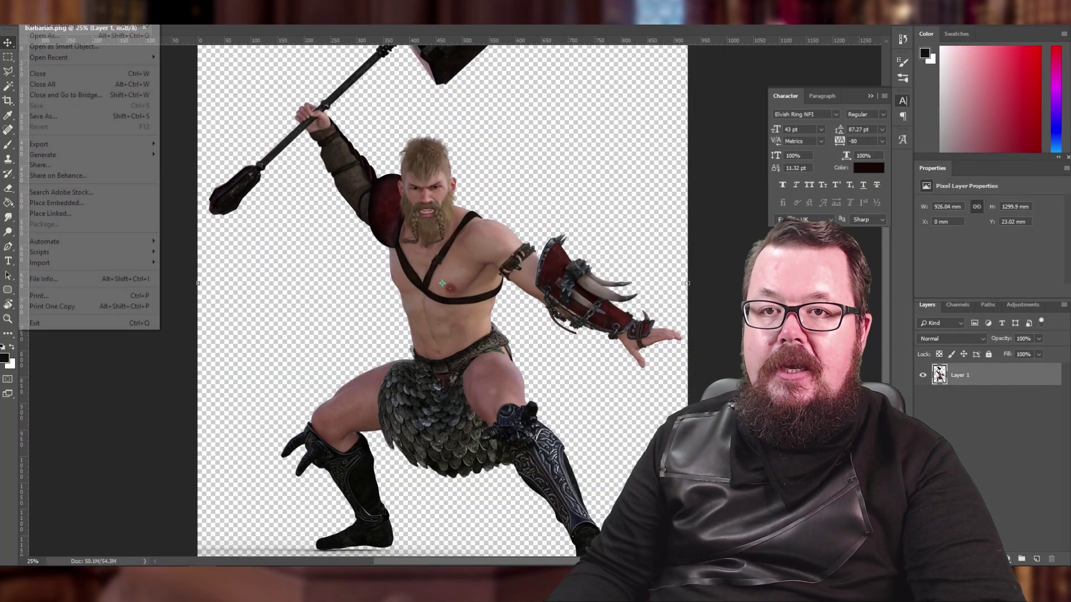
pyautogui.click(35, 15)
pyautogui.doubleClick(186, 85)
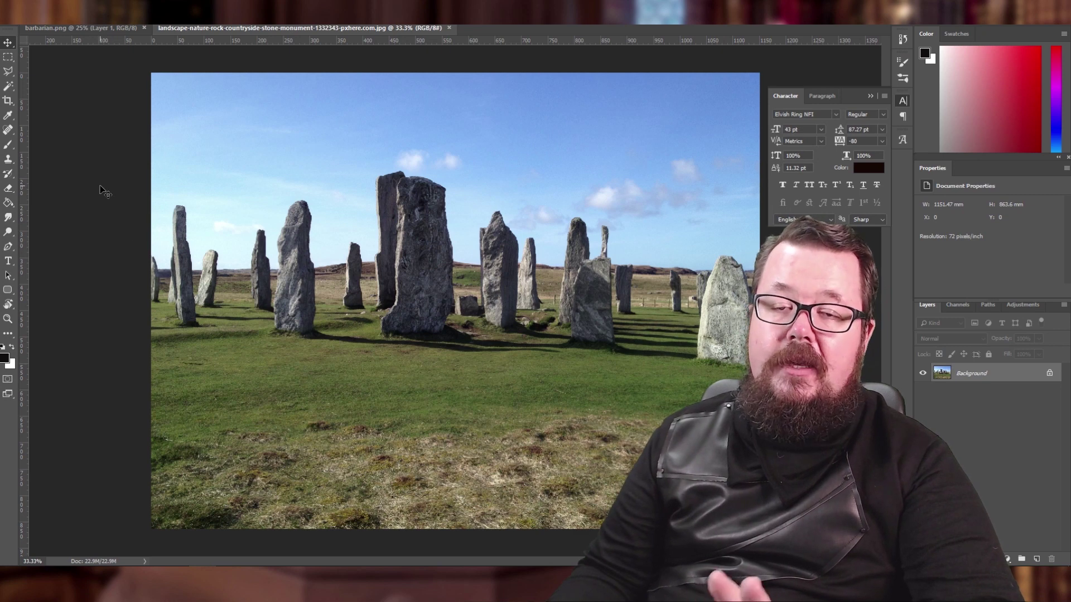
# Create a new A3 portrait document, 297 x 420 mm at 300 ppi, in RGB colour with a white background
pyautogui.click(26, 2)
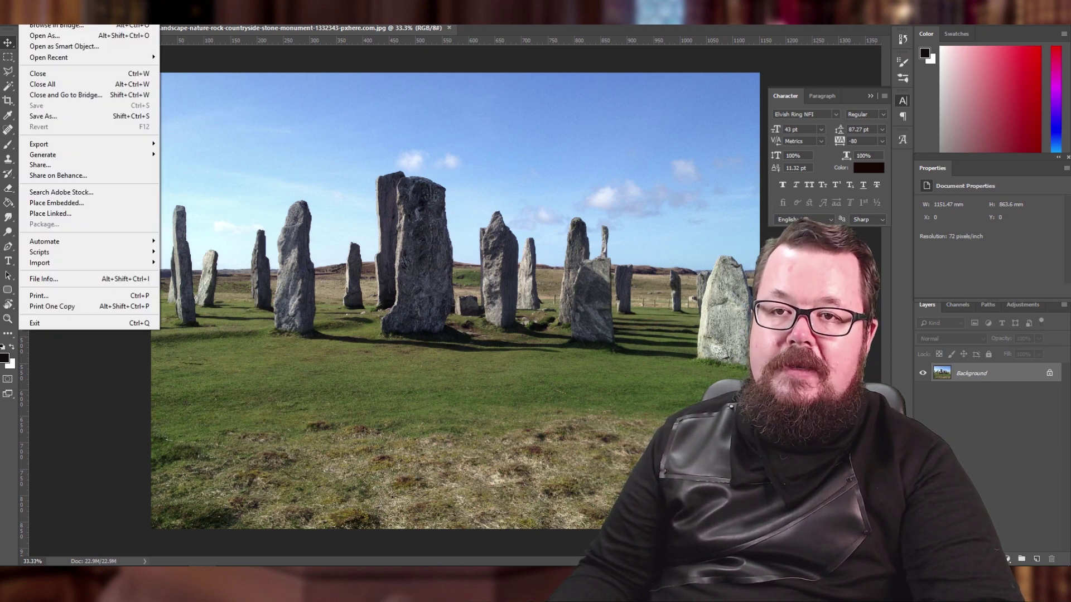
pyautogui.click(55, 31)
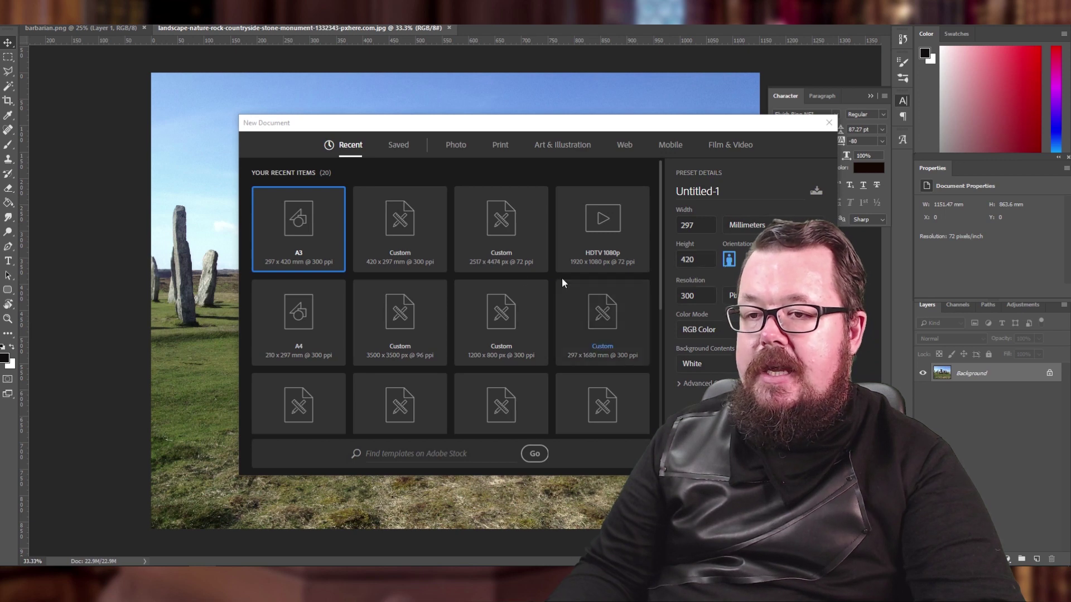
pyautogui.click(750, 454)
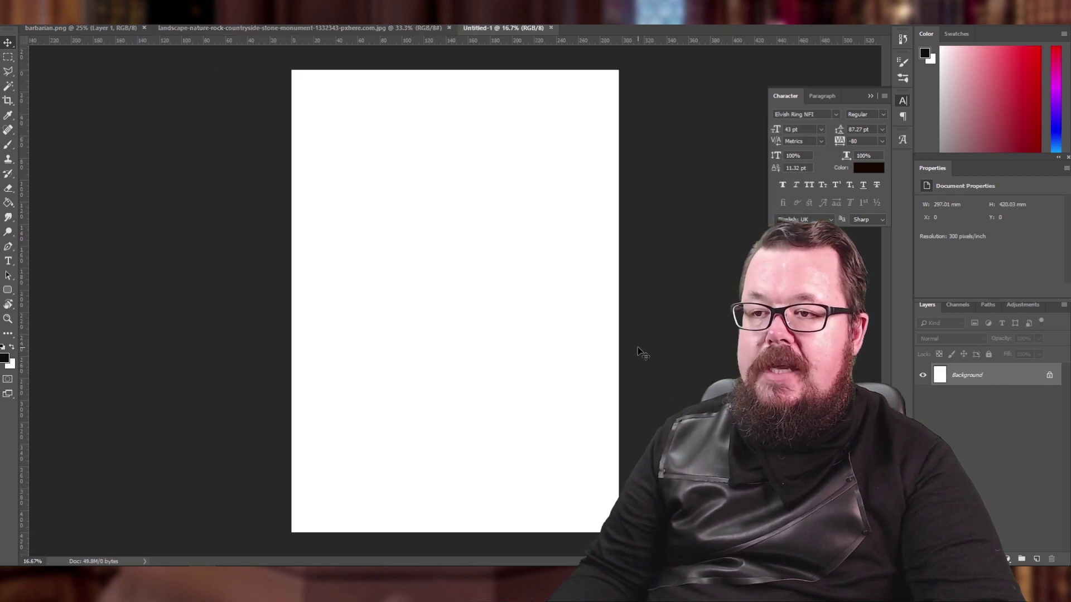
# Copy the whole standing stones photo, close its file and paste it into the blank A3 document
pyautogui.click(249, 31)
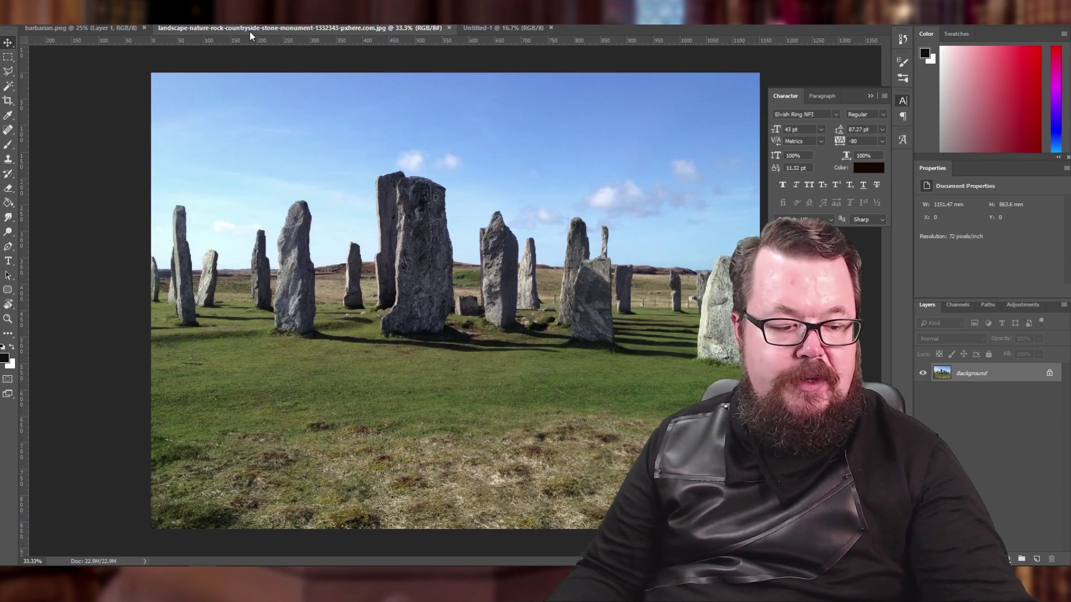
pyautogui.hotkey('ctrl', 'a')
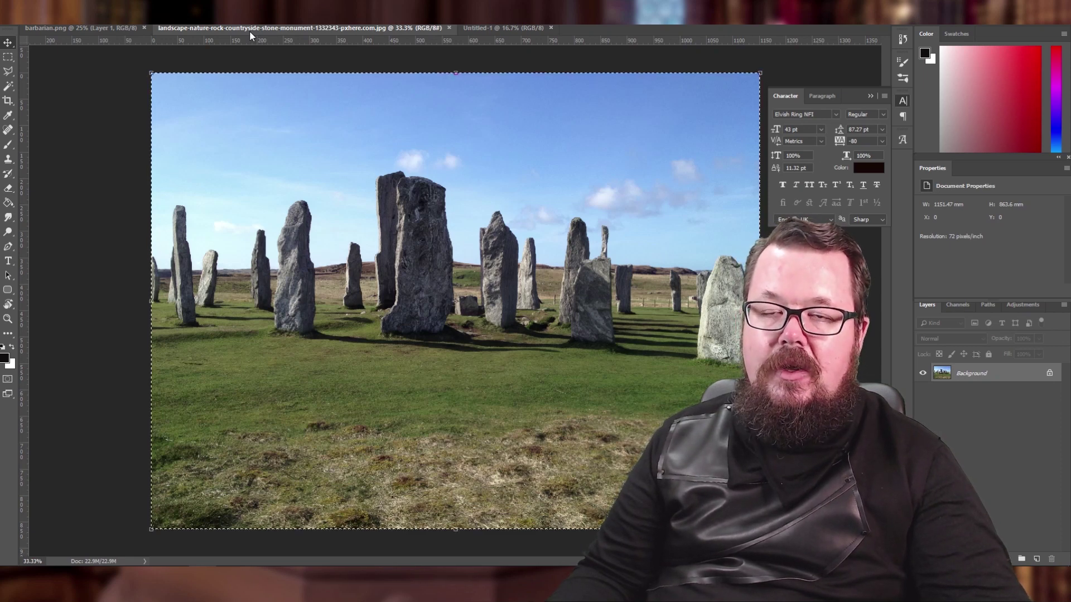
pyautogui.click(449, 29)
pyautogui.hotkey('ctrl', 'v')
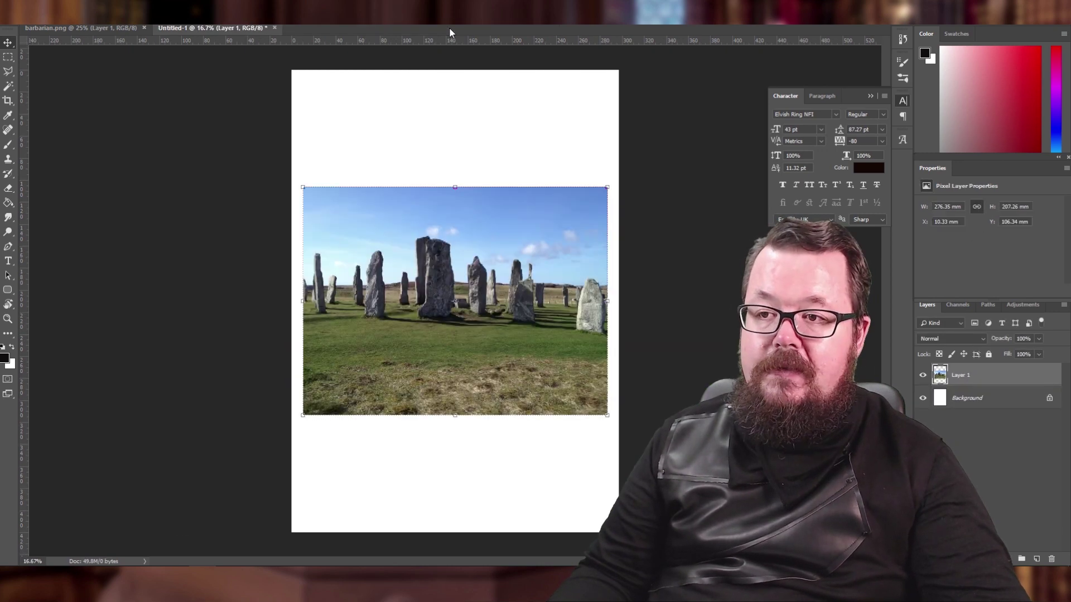
# Enlarge the standing stones photo to about 571 x 428 mm and position it to cover the A3 page, with the tallest stone left of centre
pyautogui.moveTo(480, 264); pyautogui.dragTo(399, 140)
pyautogui.moveTo(517, 296); pyautogui.dragTo(844, 541)
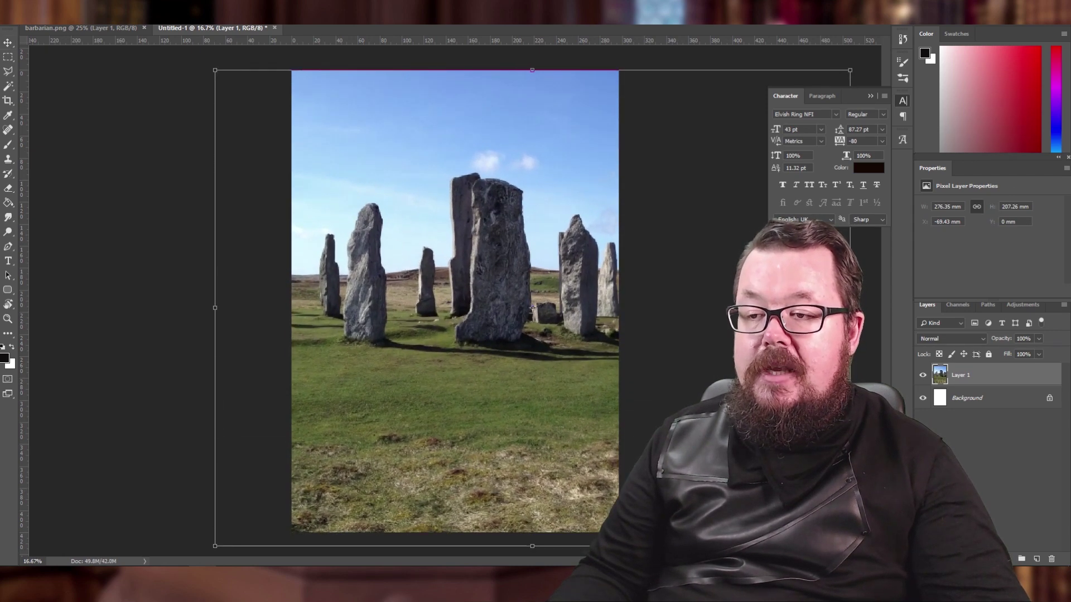
pyautogui.press('Return')
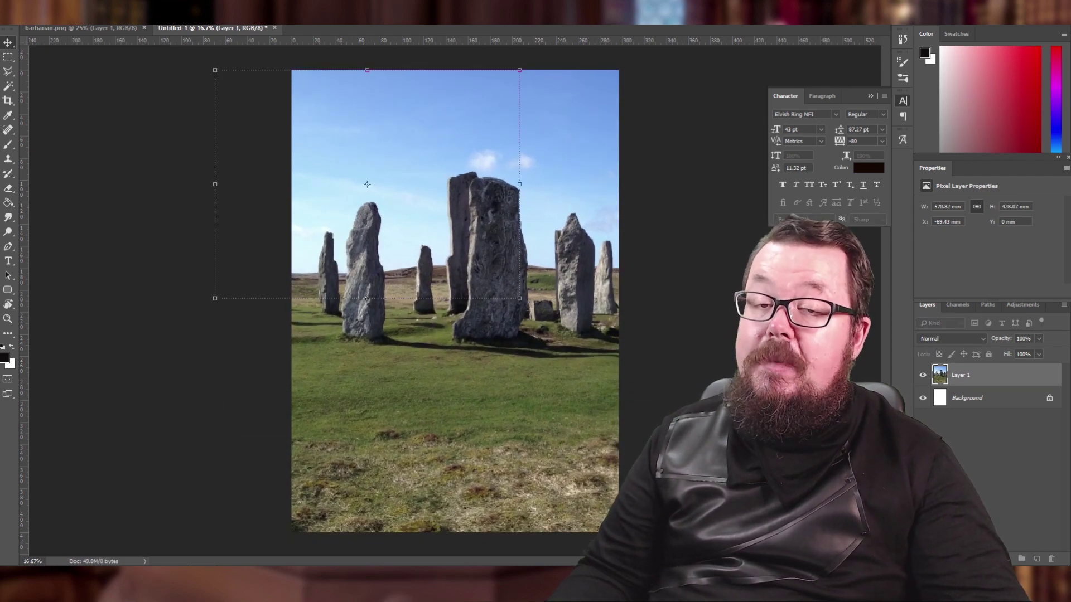
pyautogui.moveTo(520, 210); pyautogui.dragTo(416, 198)
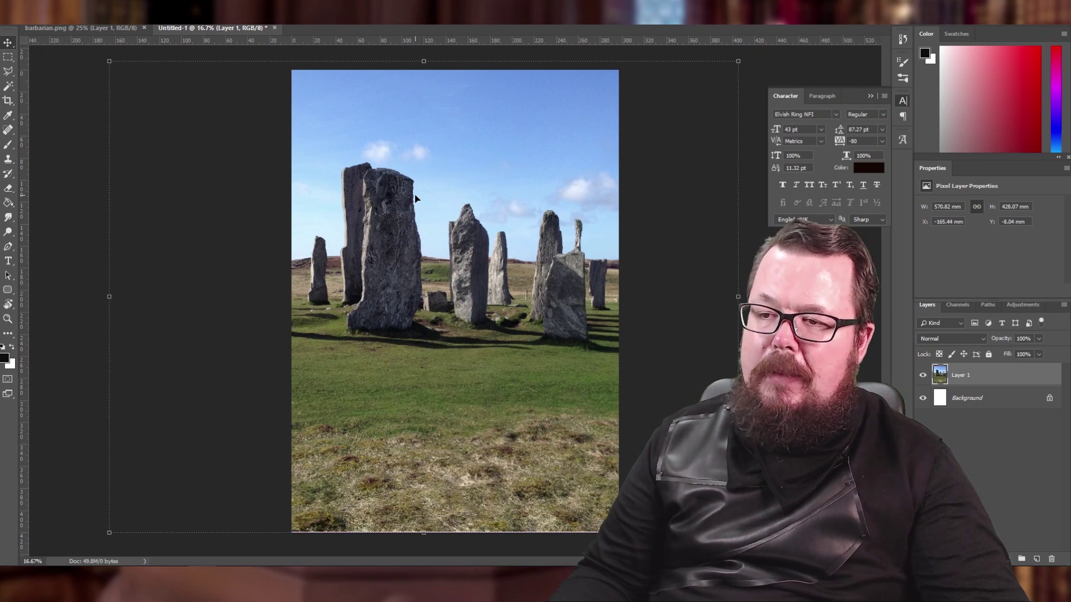
pyautogui.click(217, 301)
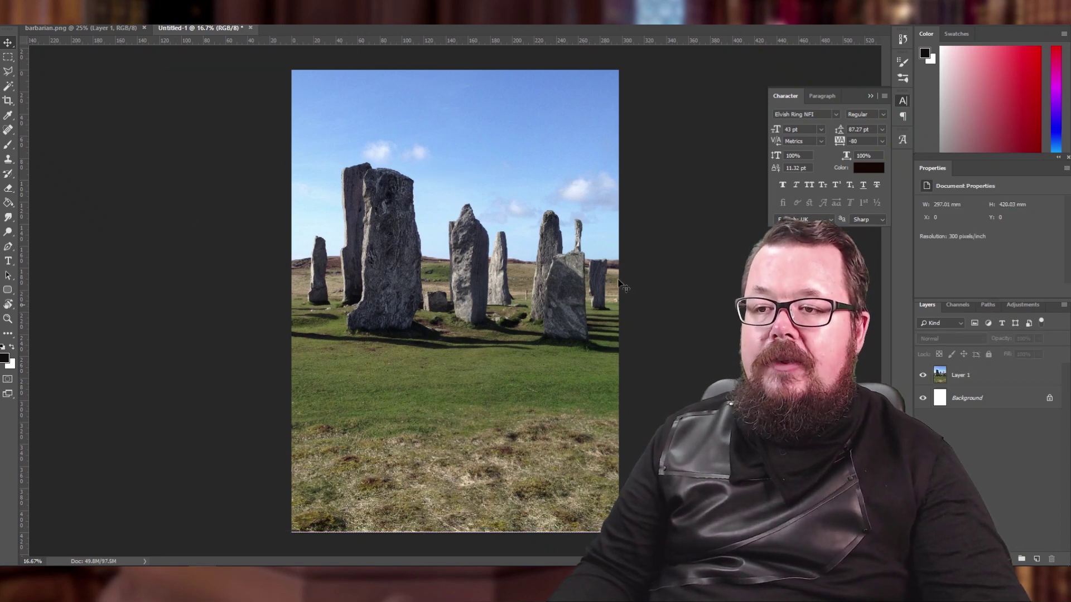
# Bring the barbarian render into the A3 document above the standing stones photo, sized to about 296 x 416 mm to fill the page
pyautogui.click(85, 31)
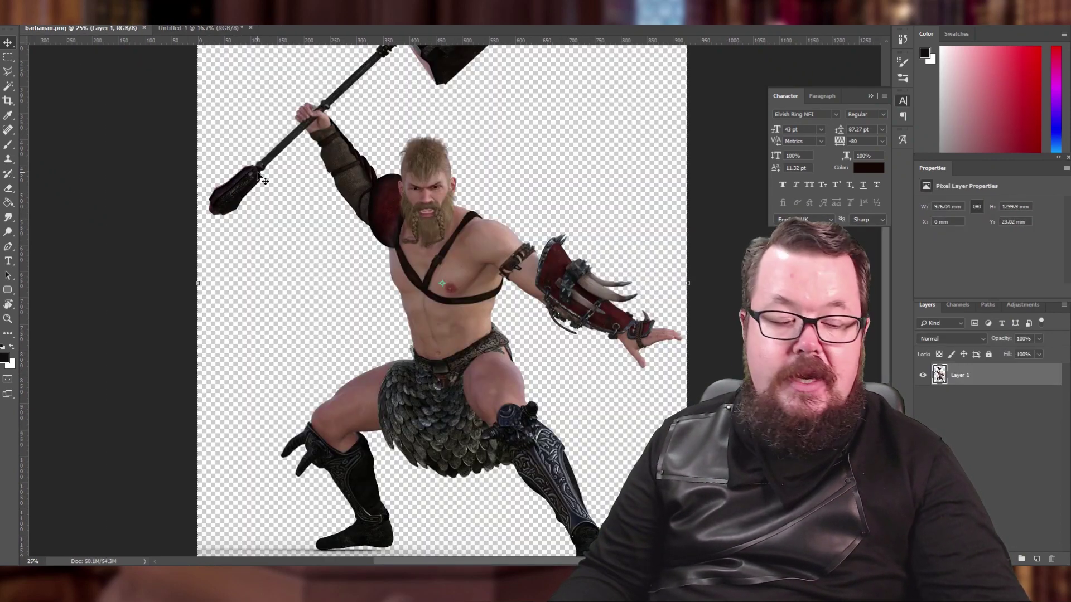
pyautogui.moveTo(160, 42); pyautogui.dragTo(395, 239)
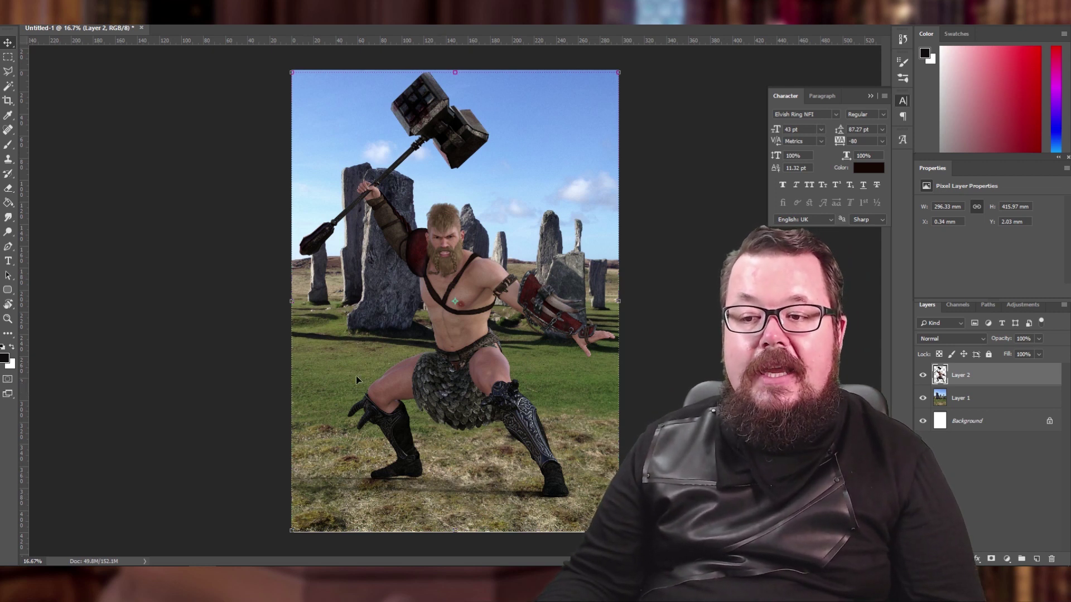
# Mirror the standing stones photo horizontally and reposition it at X about -125 mm, placing the tallest stone behind the barbarian's outstretched arm
pyautogui.click(923, 375)
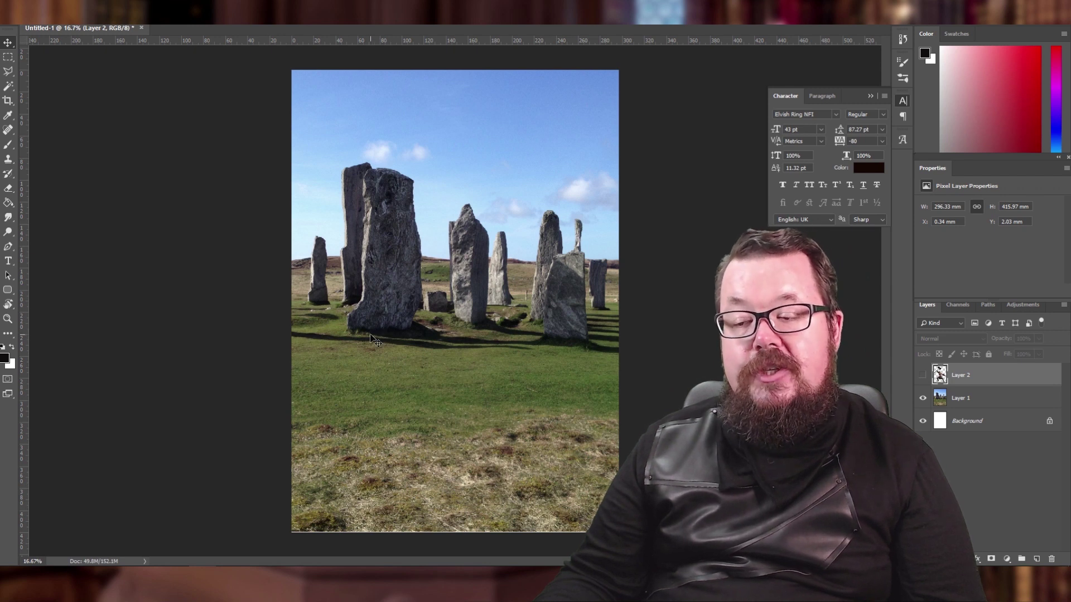
pyautogui.click(923, 375)
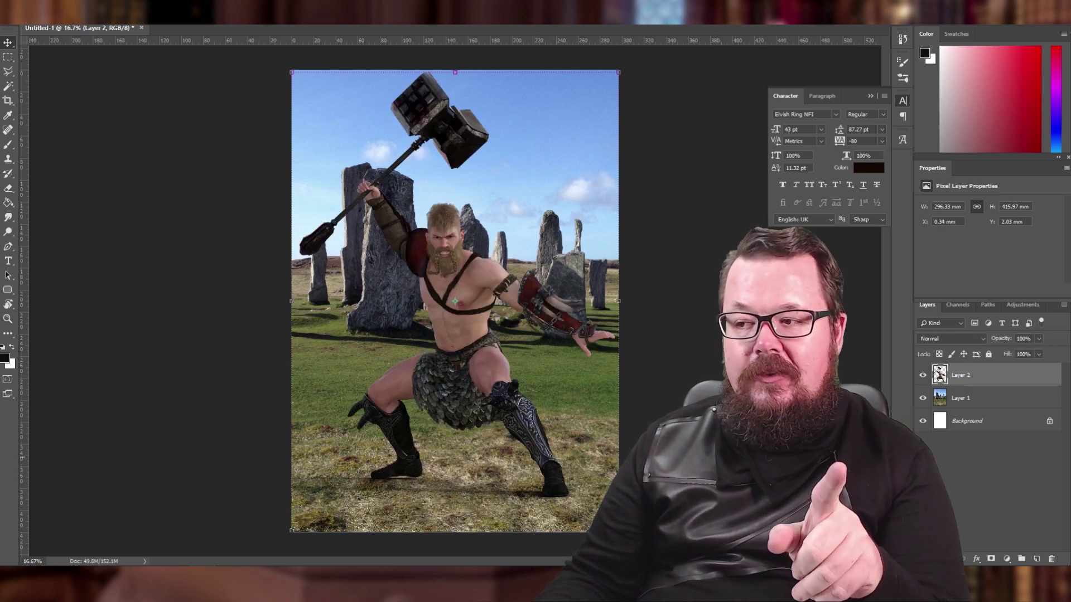
pyautogui.click(986, 403)
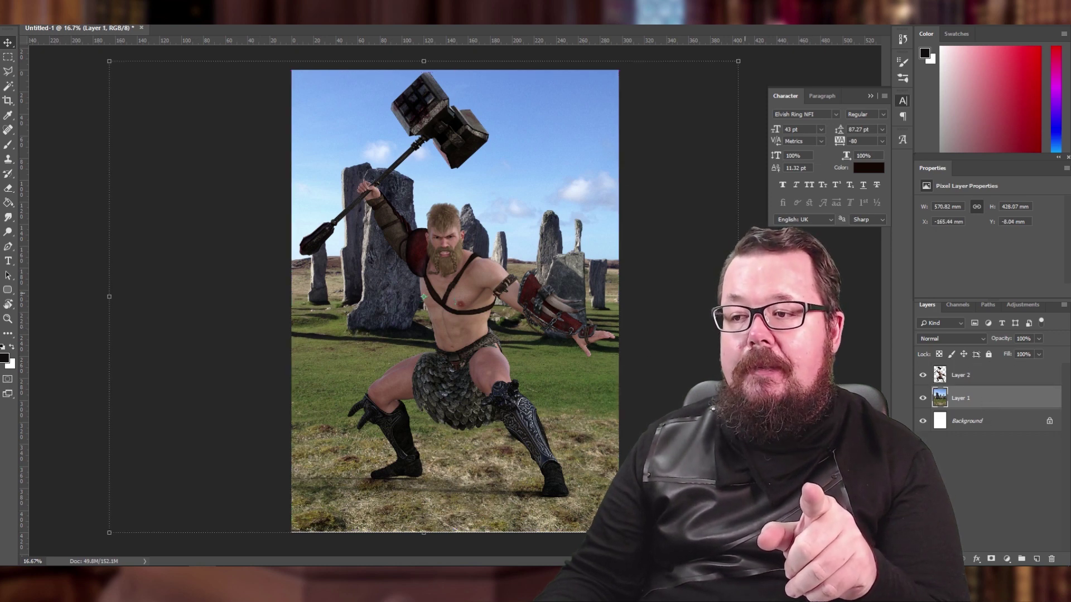
pyautogui.moveTo(738, 296)
pyautogui.mouseDown()
pyautogui.moveTo(129, 296)
pyautogui.moveTo(776, 297)
pyautogui.moveTo(758, 297)
pyautogui.mouseUp()
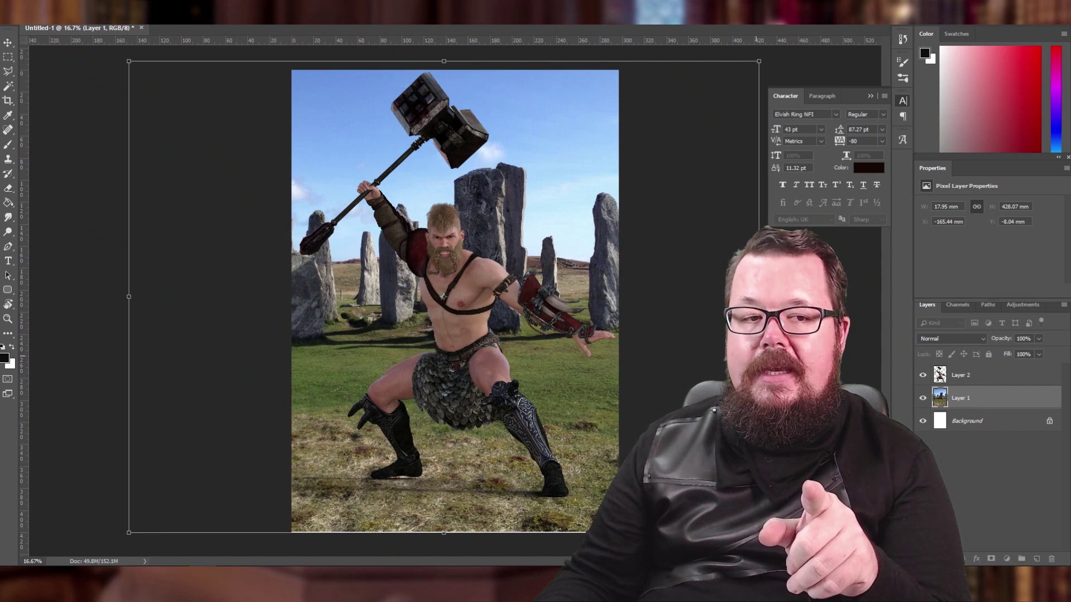
pyautogui.click(496, 20)
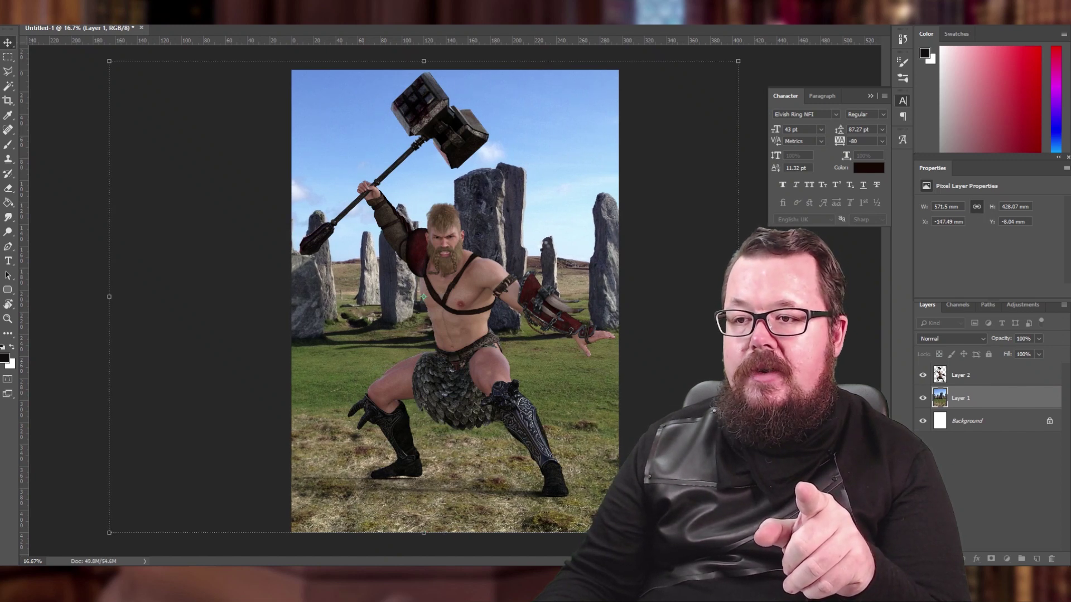
pyautogui.moveTo(569, 251)
pyautogui.mouseDown()
pyautogui.moveTo(619, 249)
pyautogui.moveTo(589, 246)
pyautogui.mouseUp()
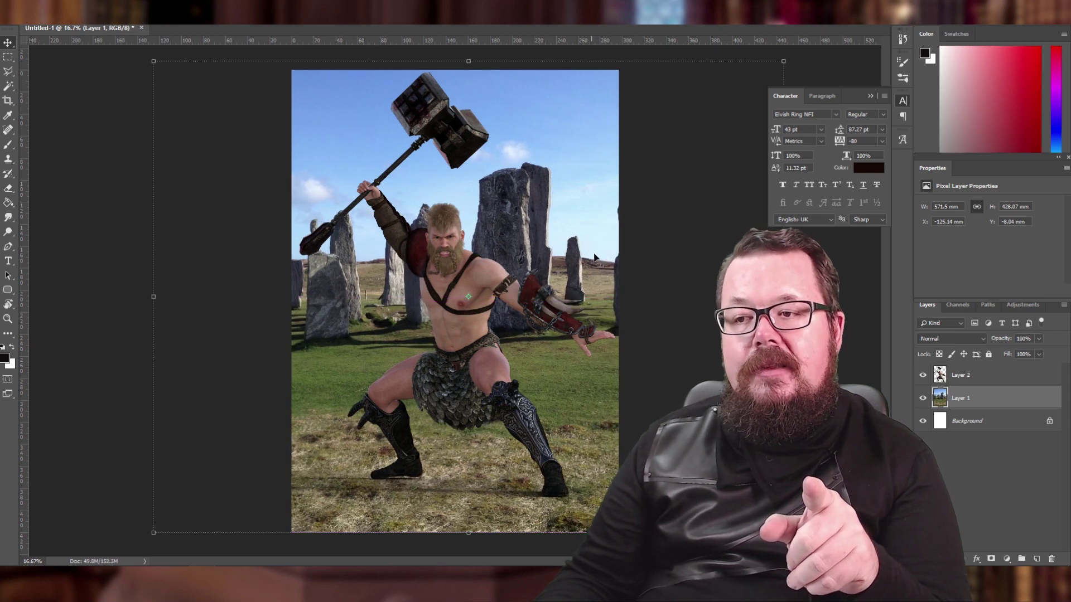
pyautogui.click(923, 375)
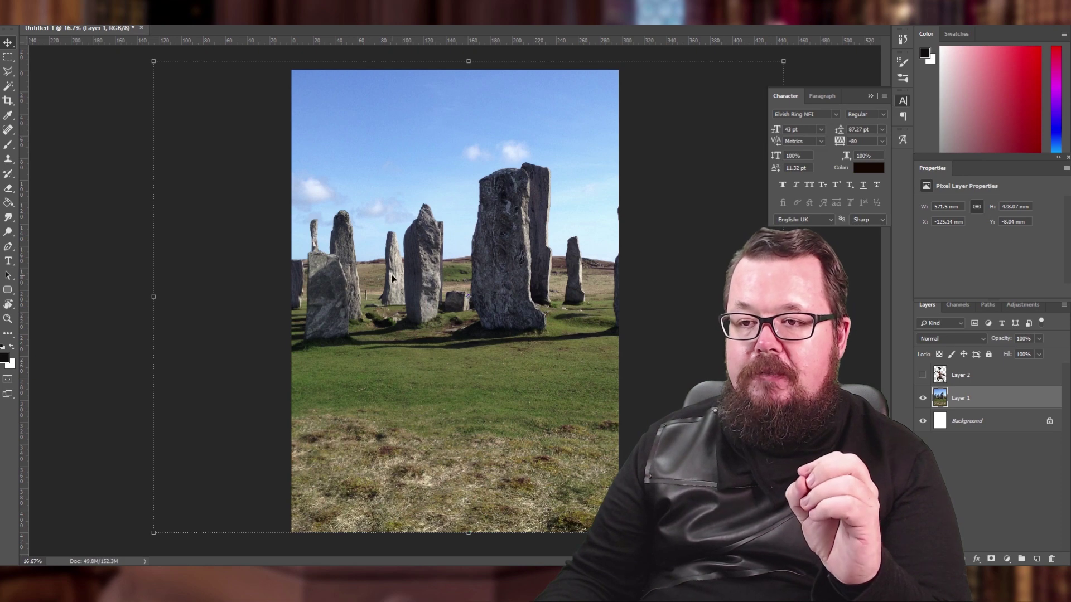
pyautogui.click(922, 375)
# Brighten the barbarian layer with Levels at a white input level of 182, hiding the standing stones photo during the adjustment
pyautogui.click(923, 398)
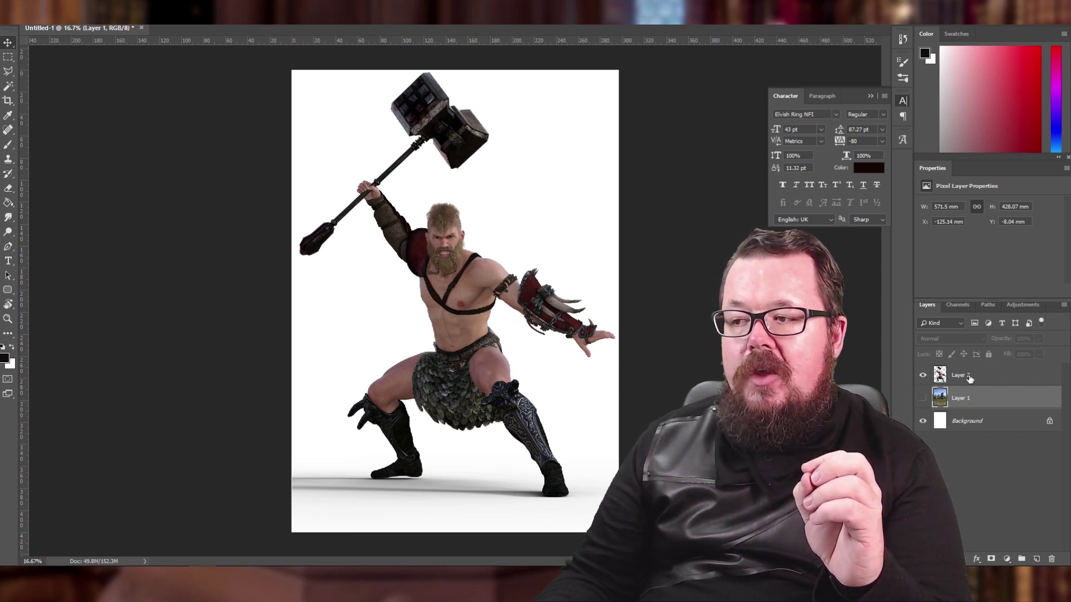
pyautogui.click(574, 333)
pyautogui.click(67, 2)
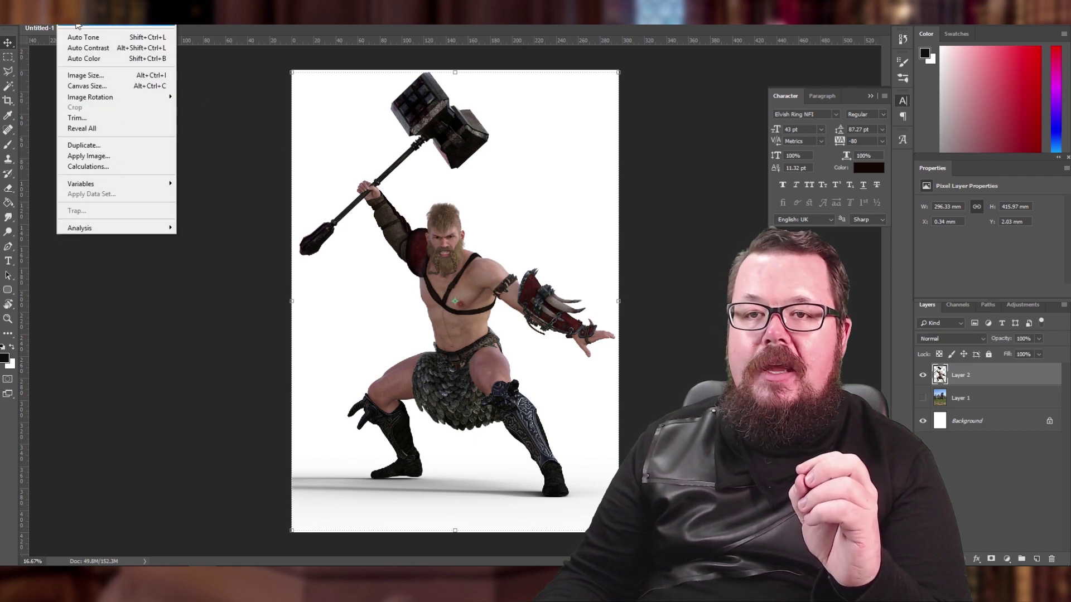
pyautogui.moveTo(76, 26)
pyautogui.click(227, 32)
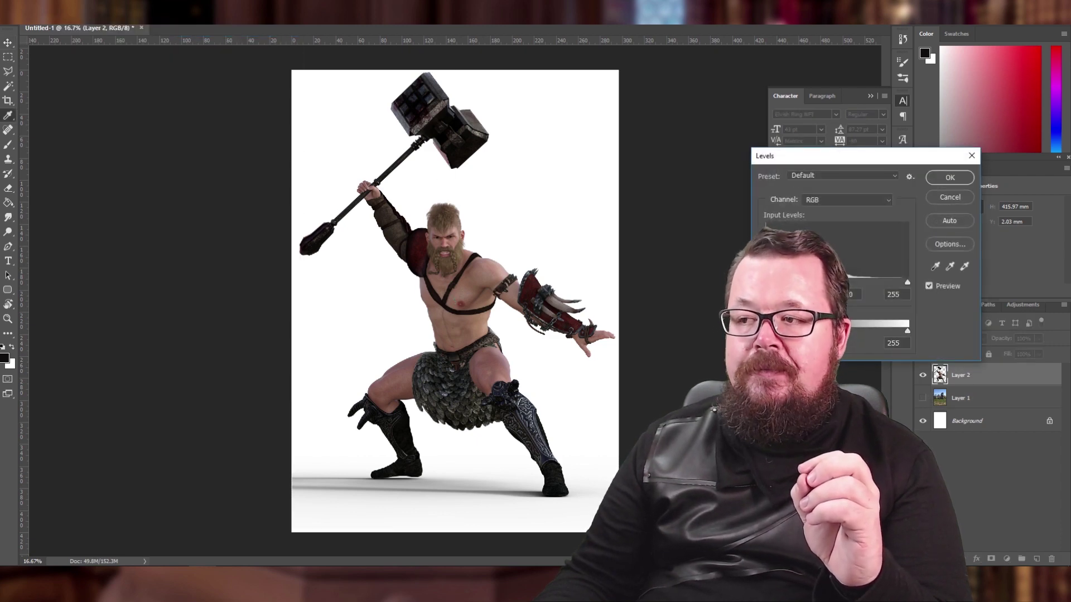
pyautogui.moveTo(824, 153); pyautogui.dragTo(565, 79)
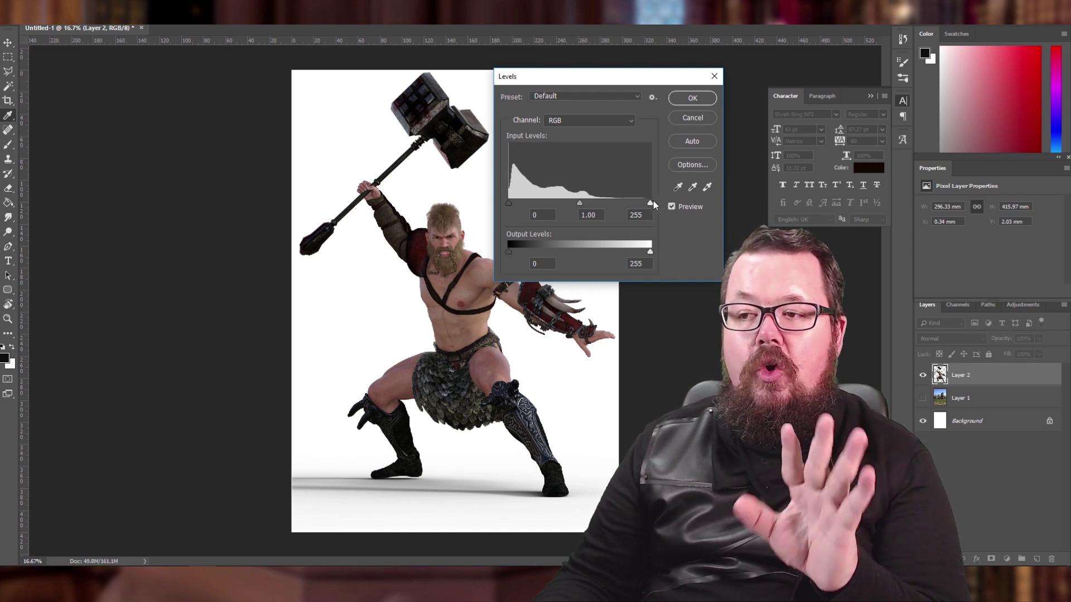
pyautogui.moveTo(650, 204); pyautogui.dragTo(613, 209)
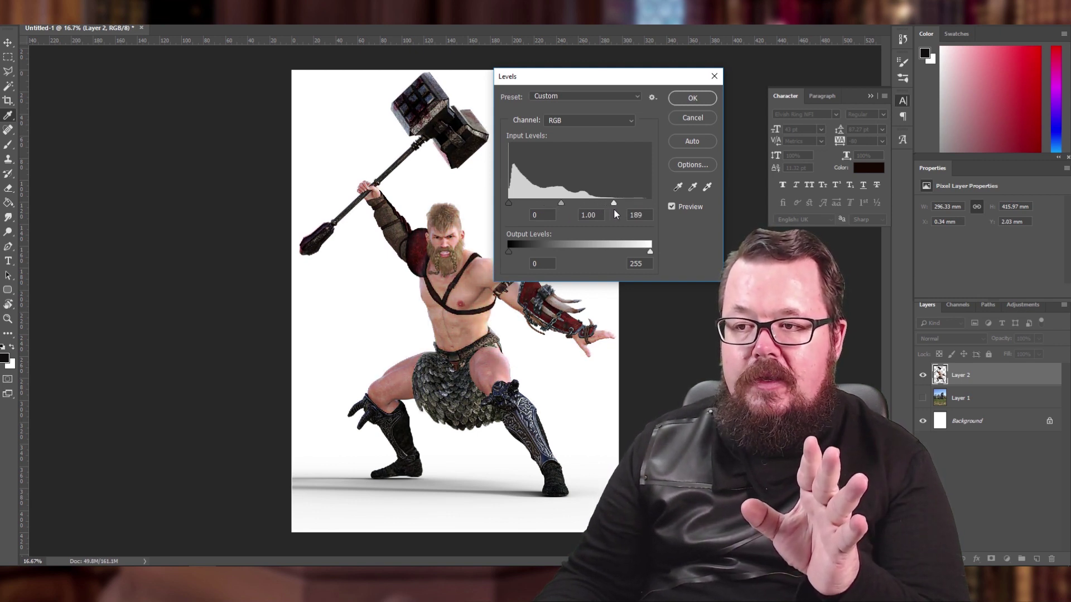
pyautogui.moveTo(598, 78); pyautogui.dragTo(645, 69)
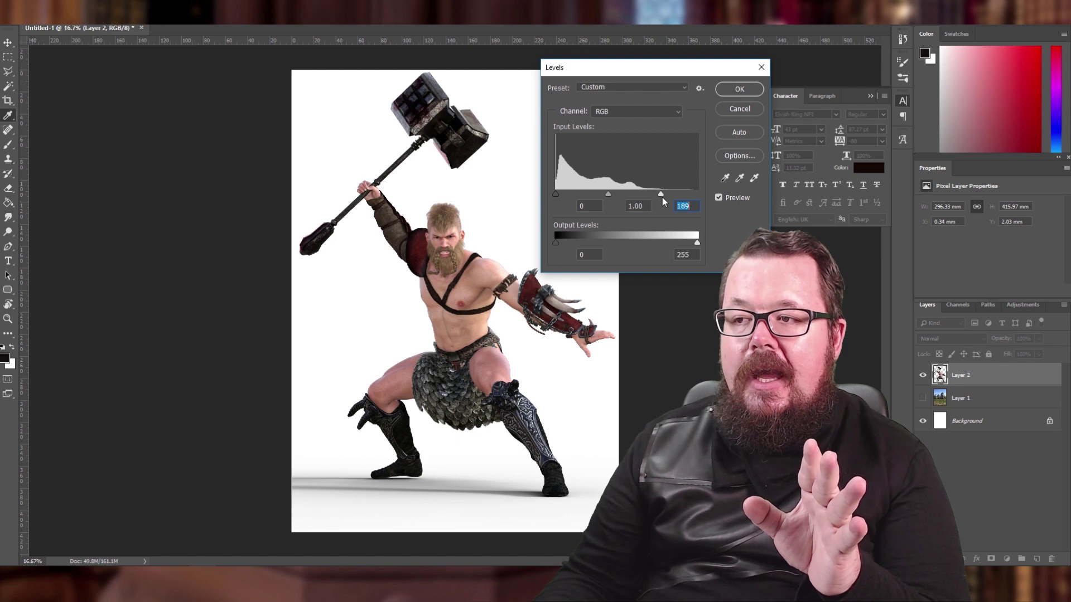
pyautogui.moveTo(662, 196); pyautogui.dragTo(657, 195)
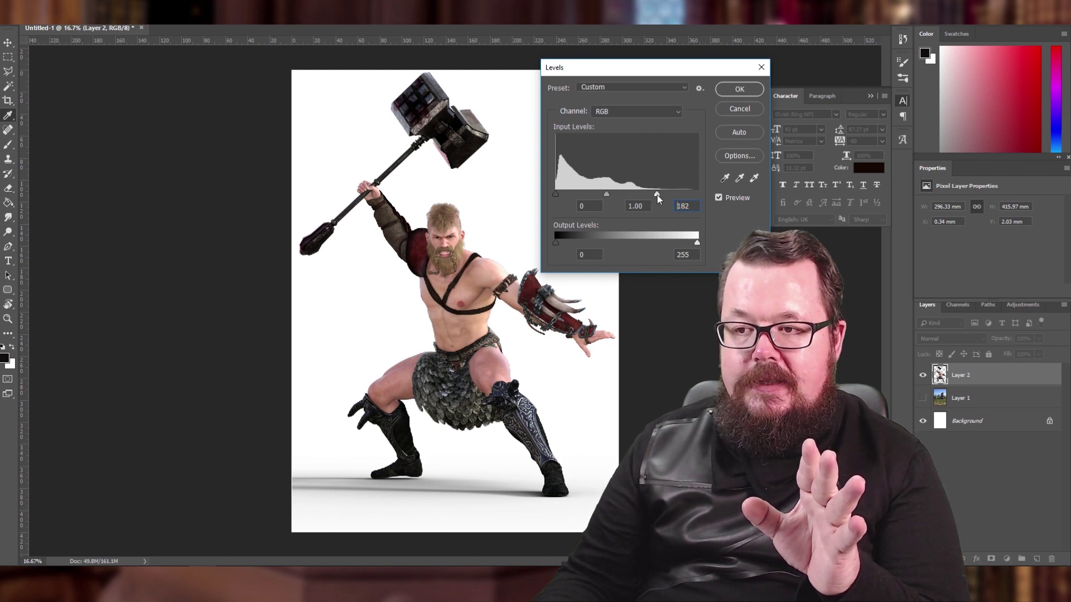
pyautogui.click(745, 88)
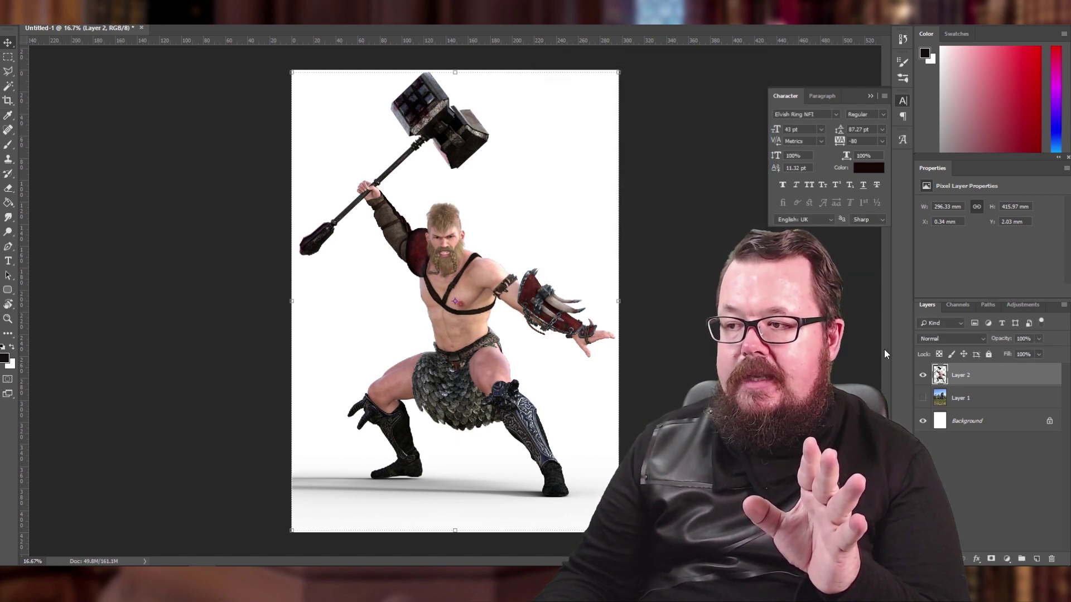
pyautogui.click(923, 397)
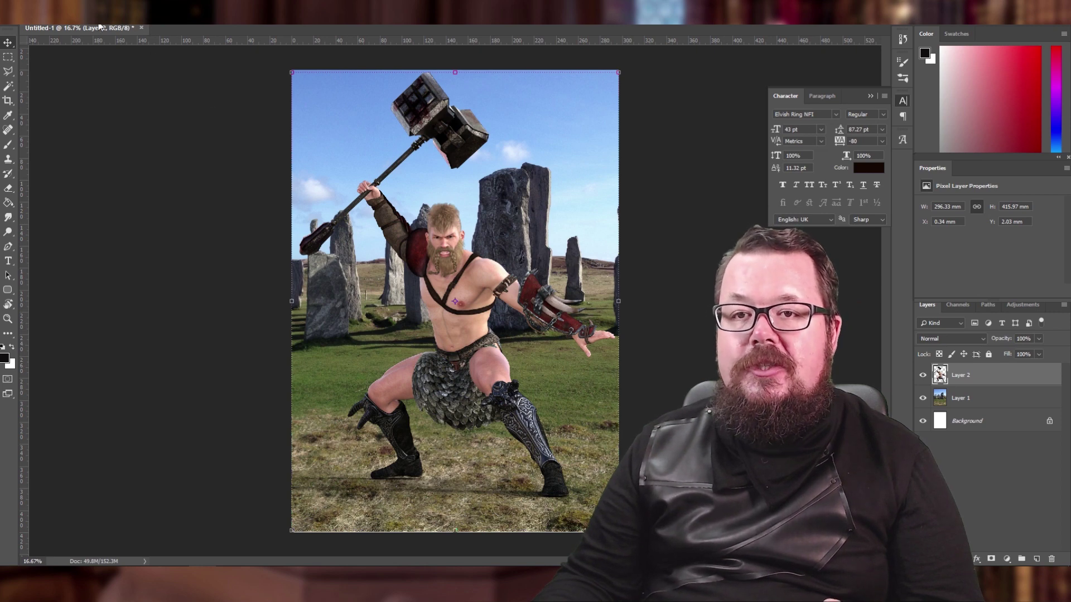
# Apply a Photo Filter with the custom green colour 7b9e1c to the barbarian layer
pyautogui.click(68, 1)
pyautogui.moveTo(77, 23)
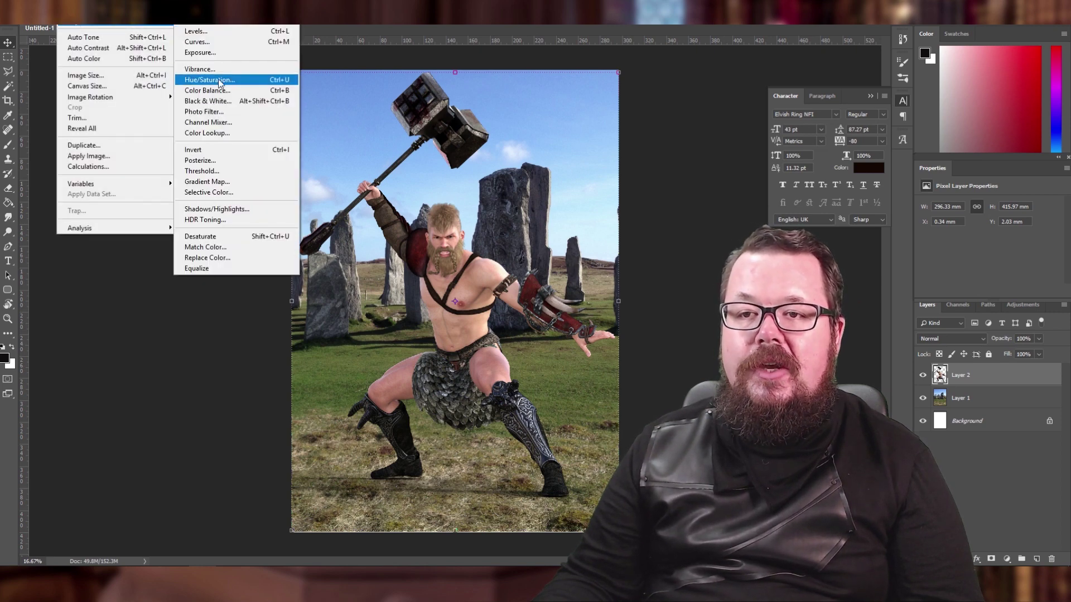
pyautogui.click(222, 111)
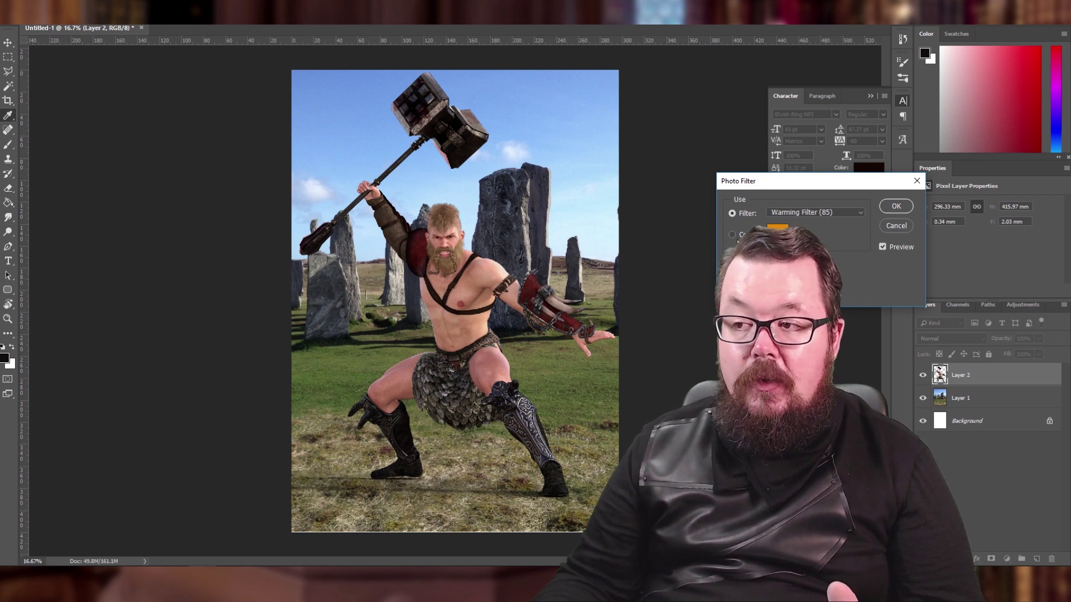
pyautogui.click(777, 228)
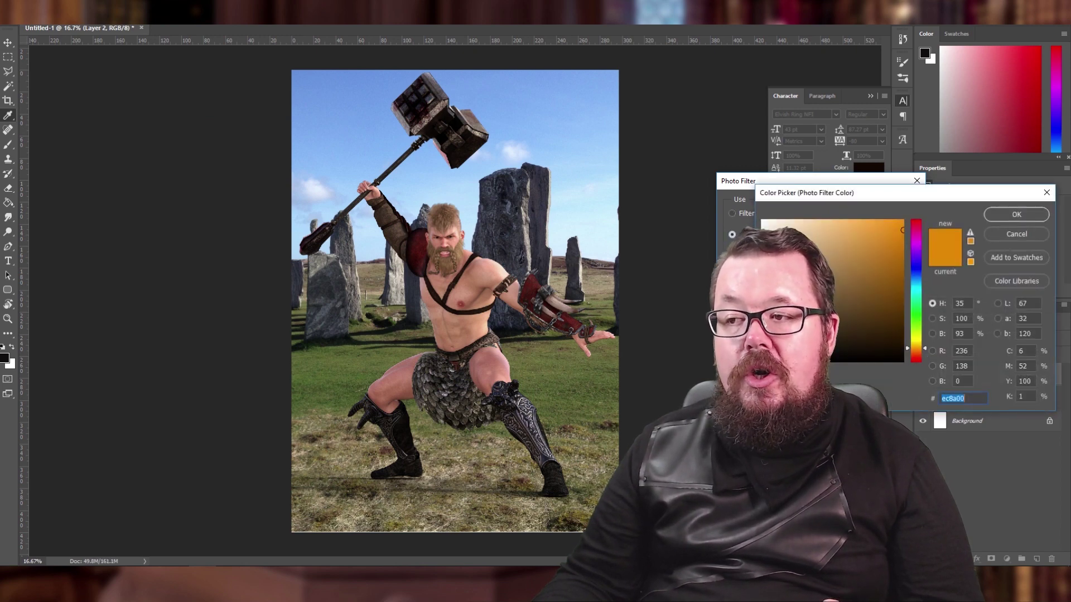
pyautogui.moveTo(915, 348); pyautogui.dragTo(917, 323)
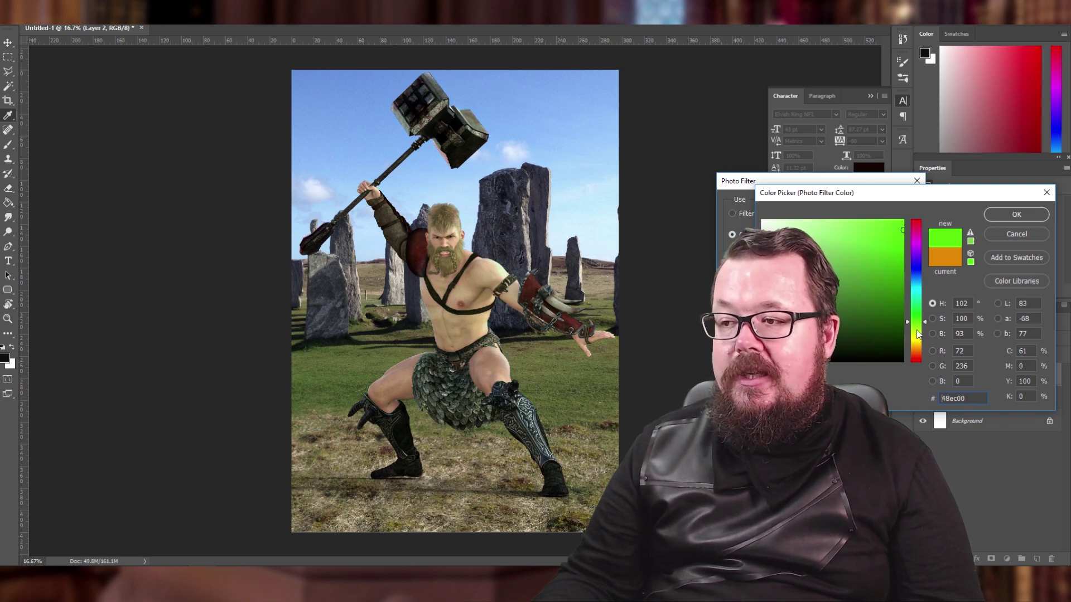
pyautogui.click(917, 333)
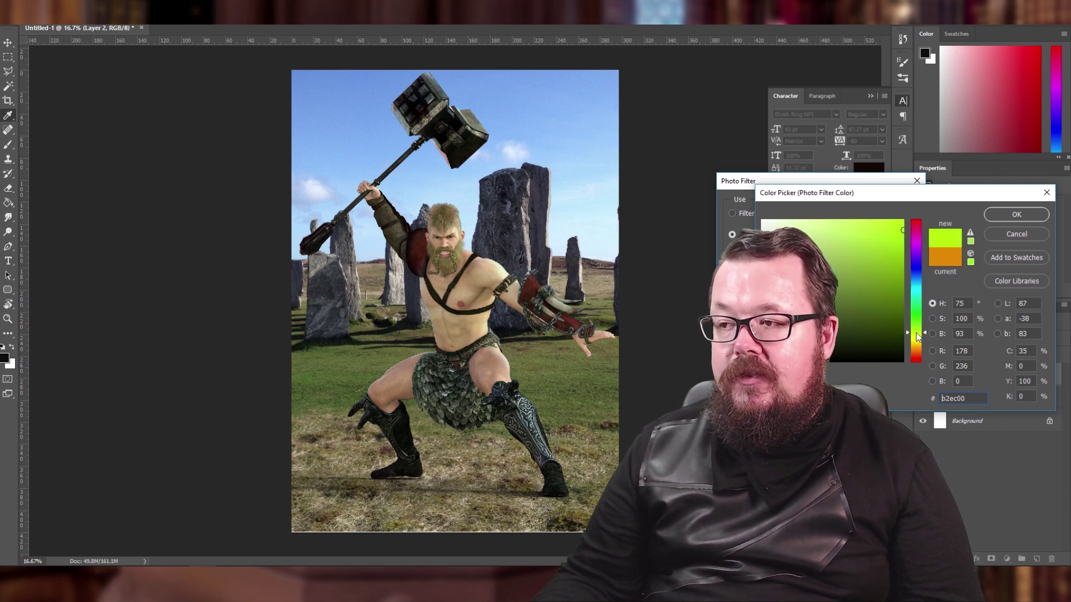
pyautogui.click(879, 274)
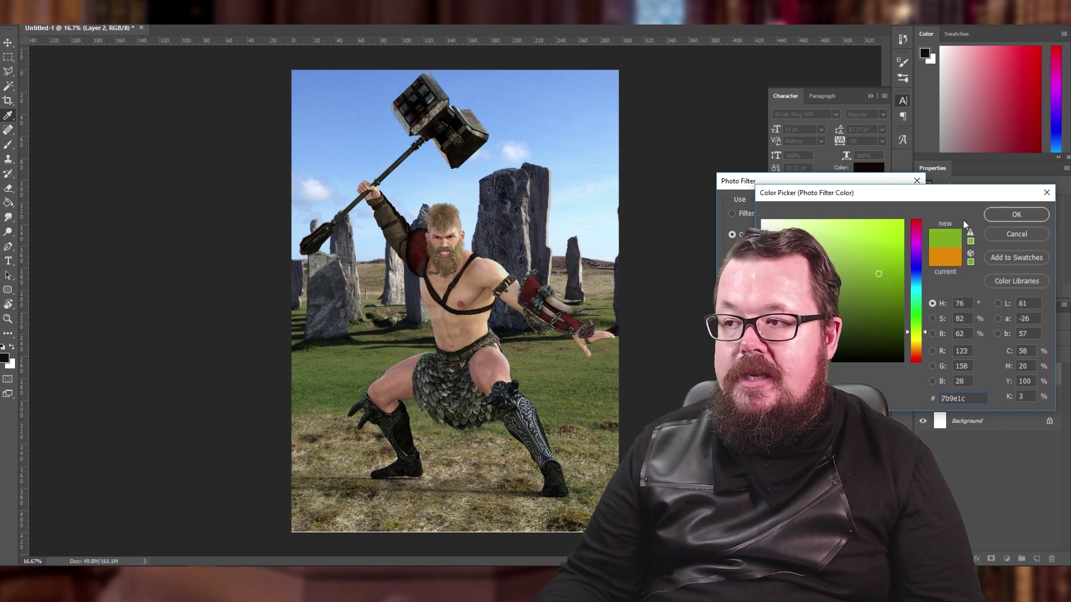
pyautogui.click(995, 215)
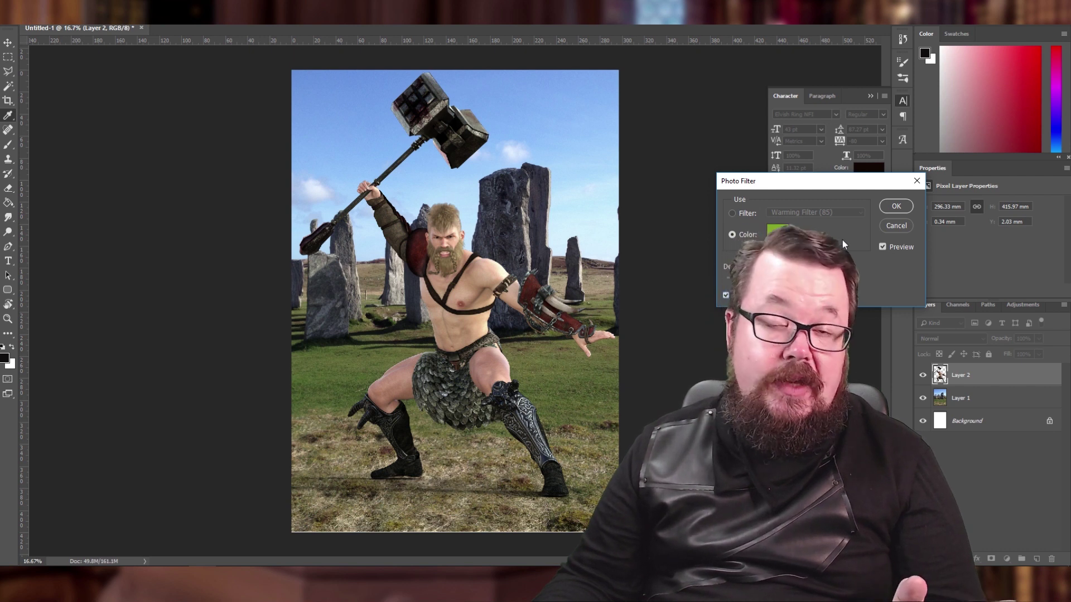
pyautogui.click(896, 207)
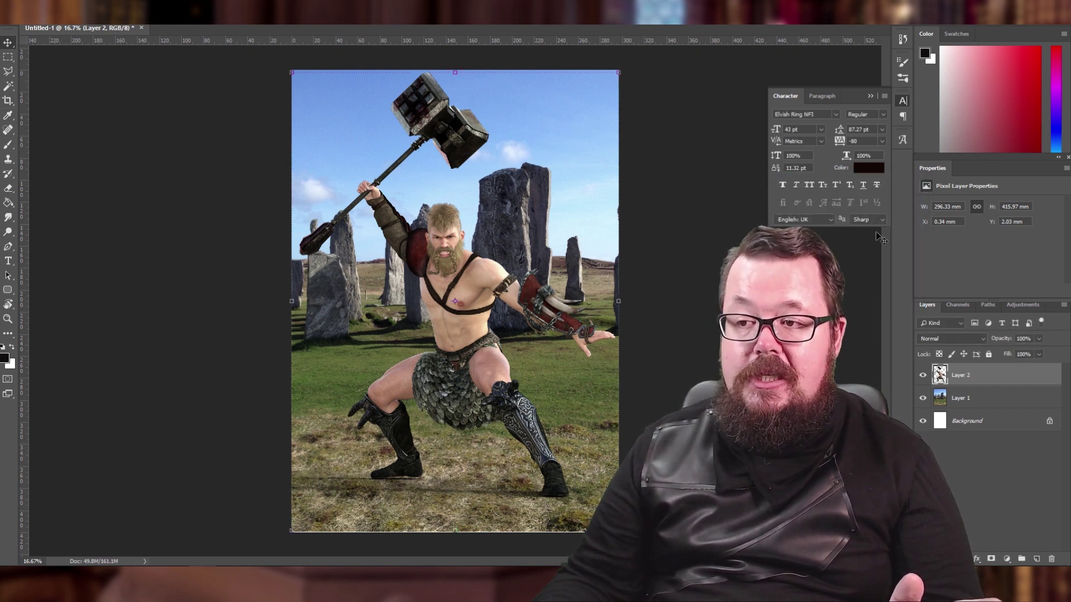
# Nudge the lower edge of the standing stones photo to align with the bottom of the page
pyautogui.click(977, 457)
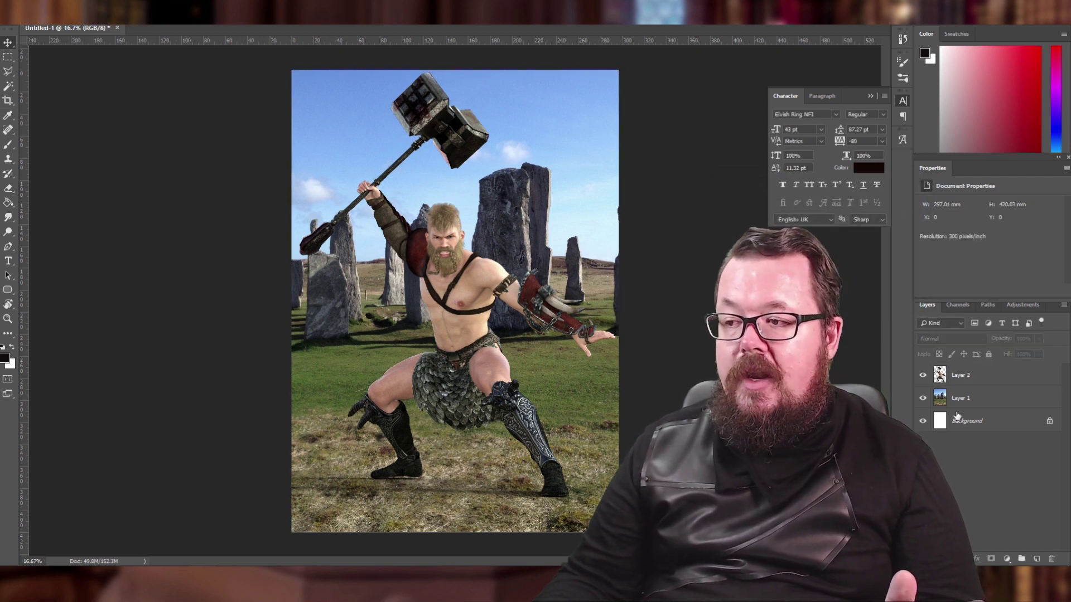
pyautogui.click(959, 398)
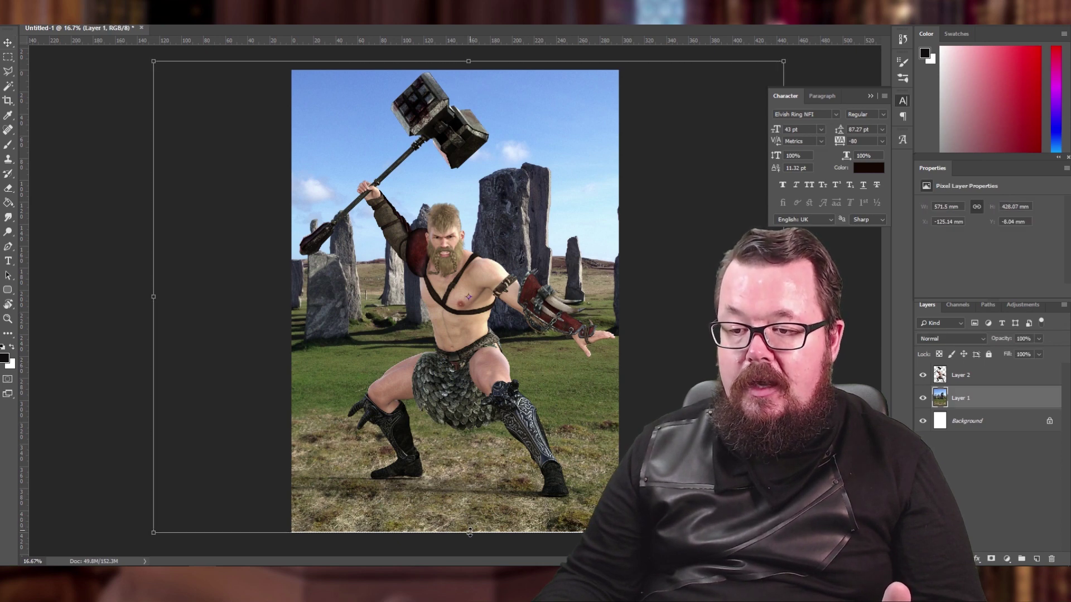
pyautogui.moveTo(469, 535); pyautogui.dragTo(469, 534)
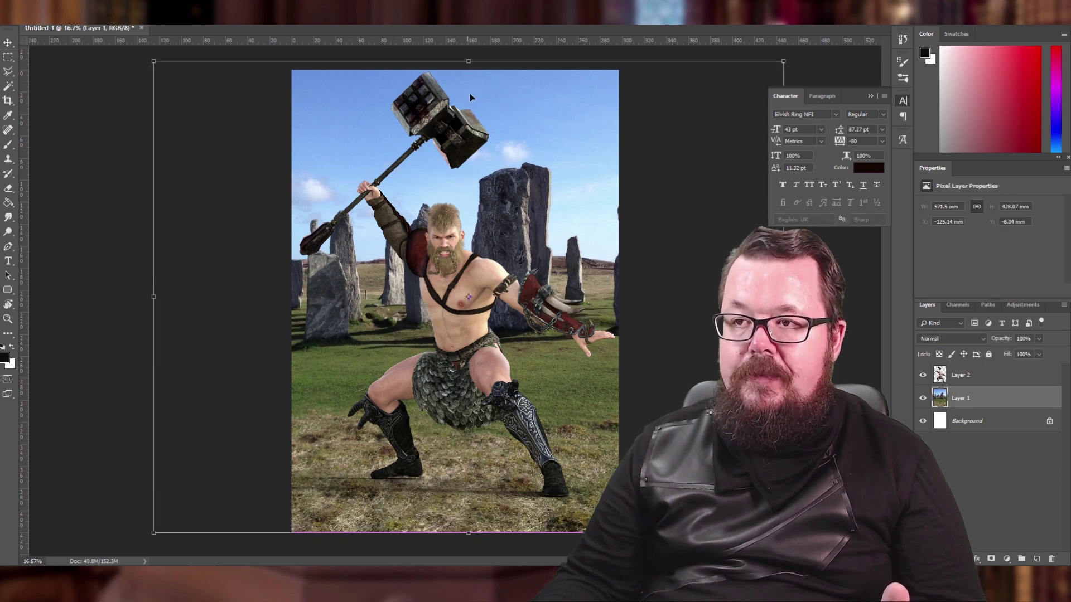
pyautogui.click(501, 17)
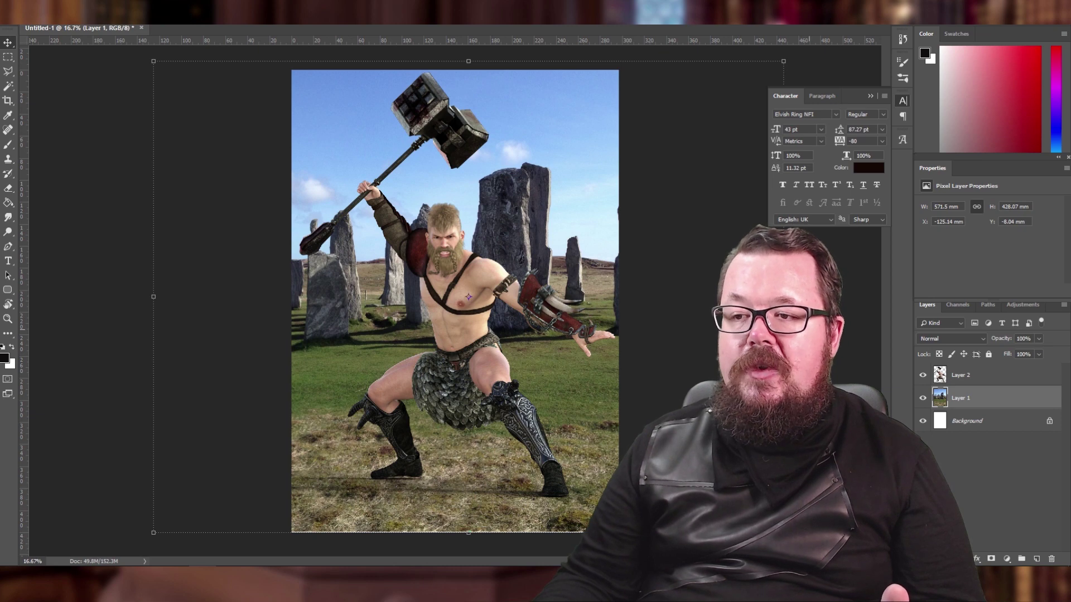
pyautogui.click(778, 342)
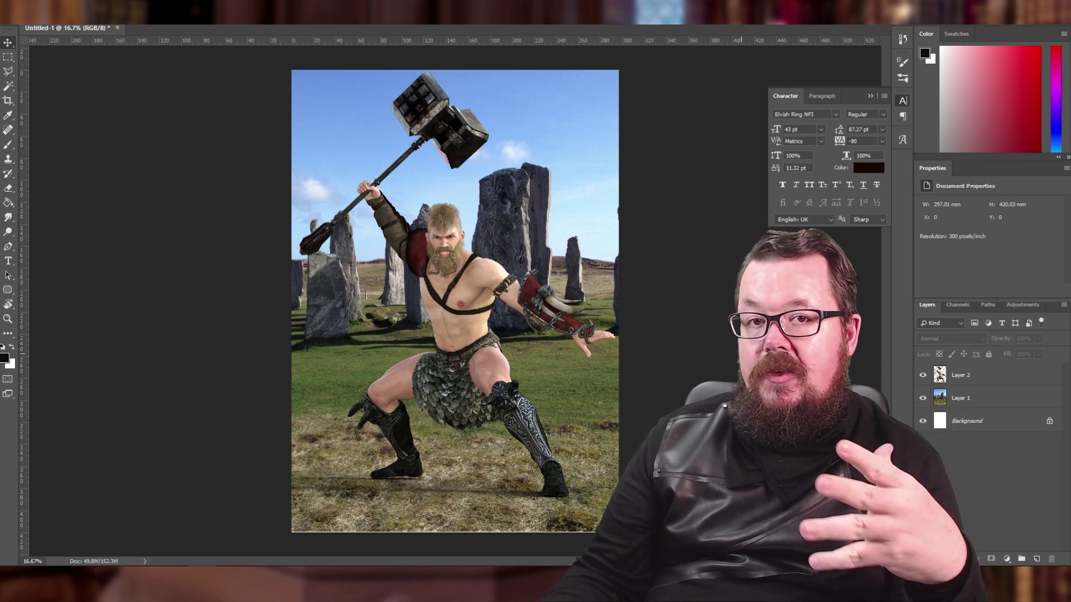
# Save the composite as a layered Photoshop file named "bardbian base"
pyautogui.click(976, 379)
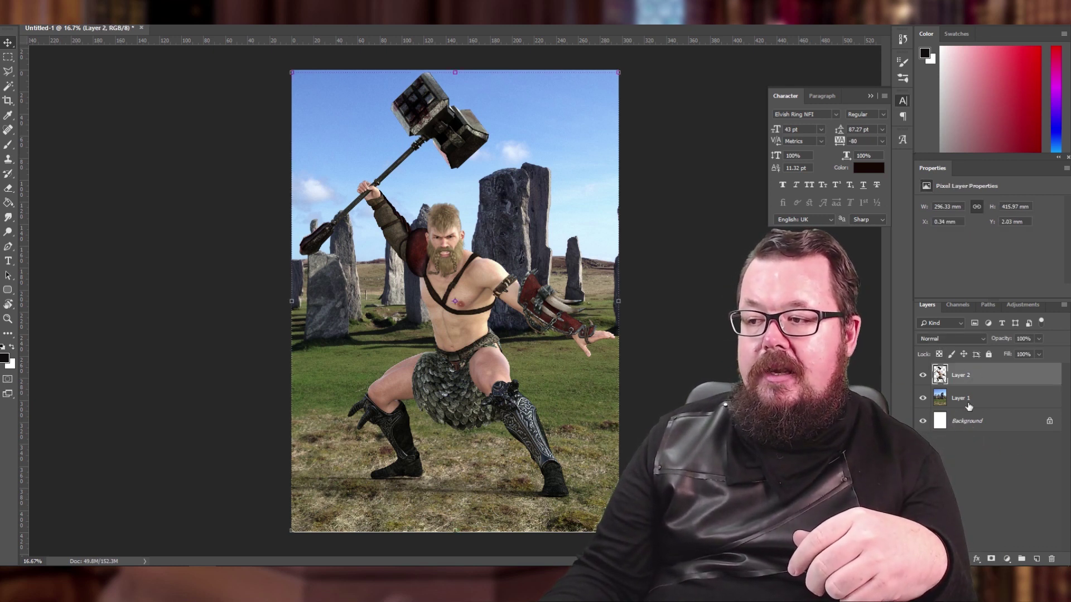
pyautogui.click(23, 16)
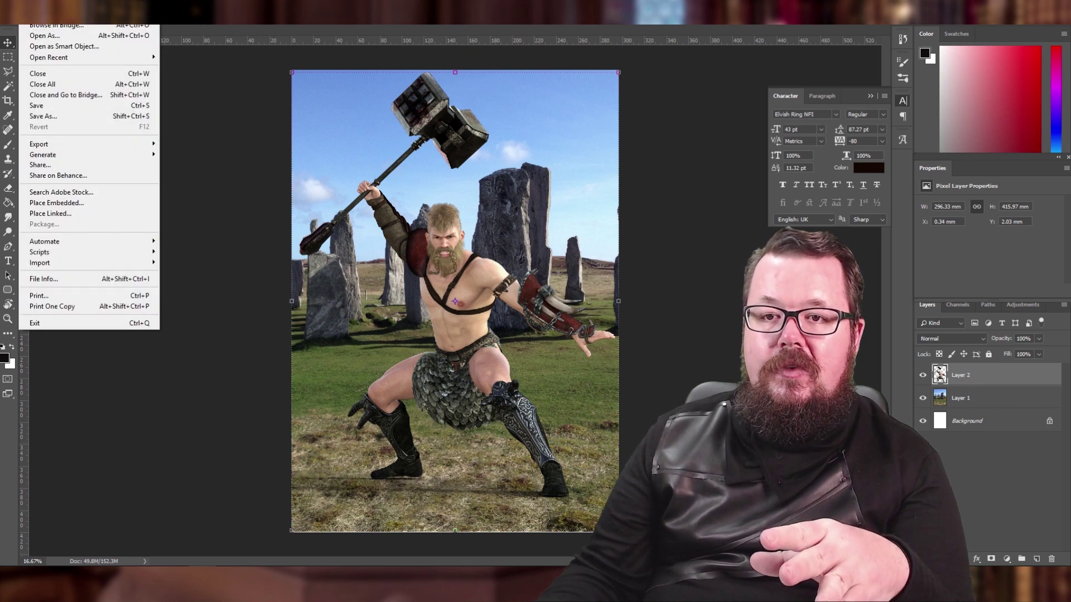
pyautogui.click(55, 112)
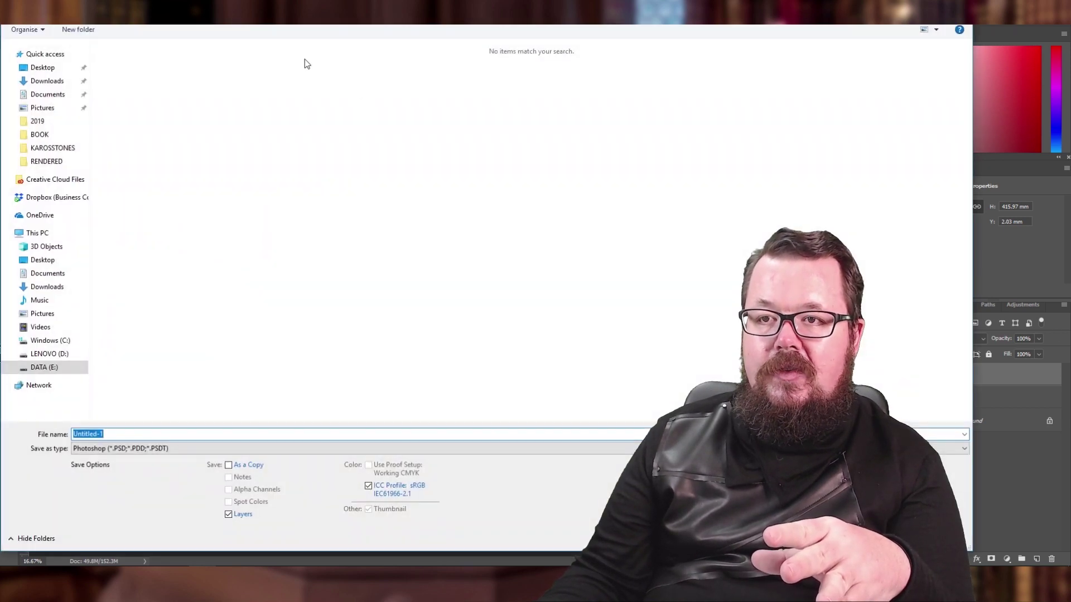
pyautogui.write('b')
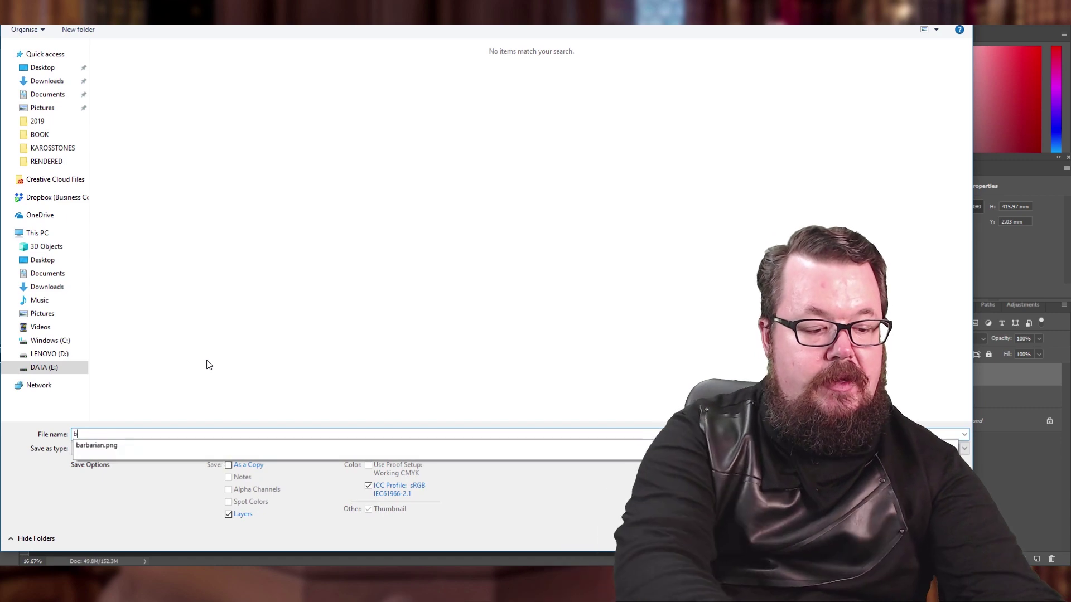
pyautogui.write('ardbian base')
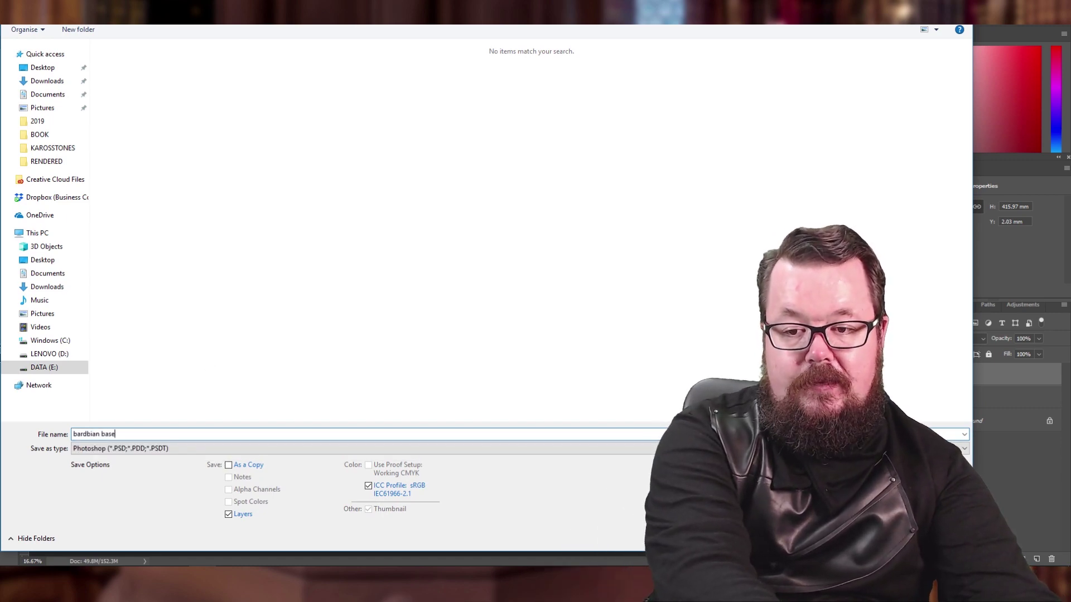
pyautogui.press('Return')
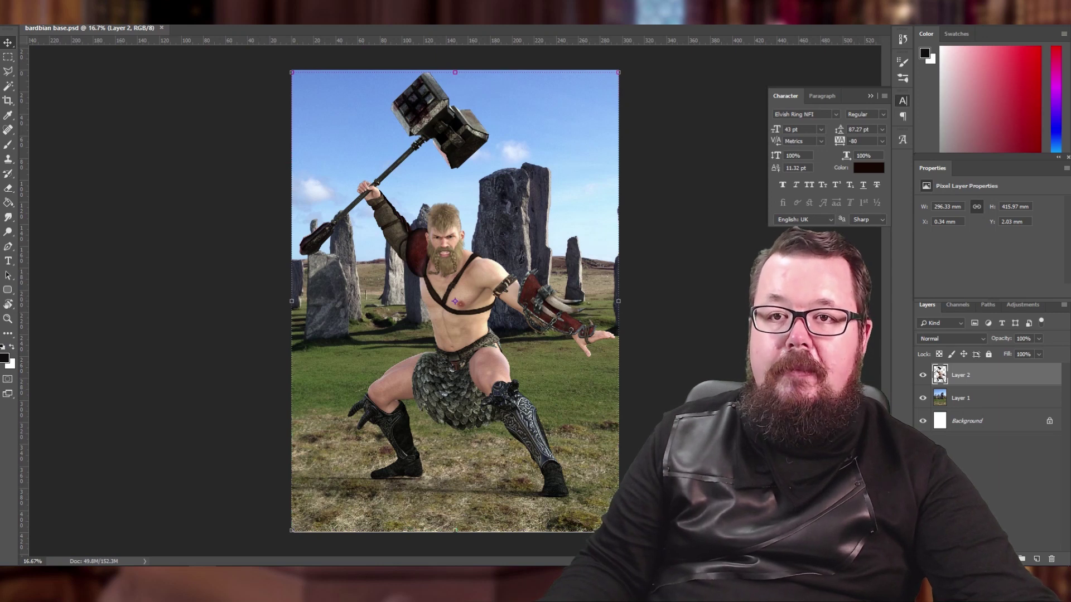
# Save a JPEG copy of the composite named "bardbian base" at Maximum quality 10 with the Baseline Optimized format
pyautogui.hotkey('alt', 'f')
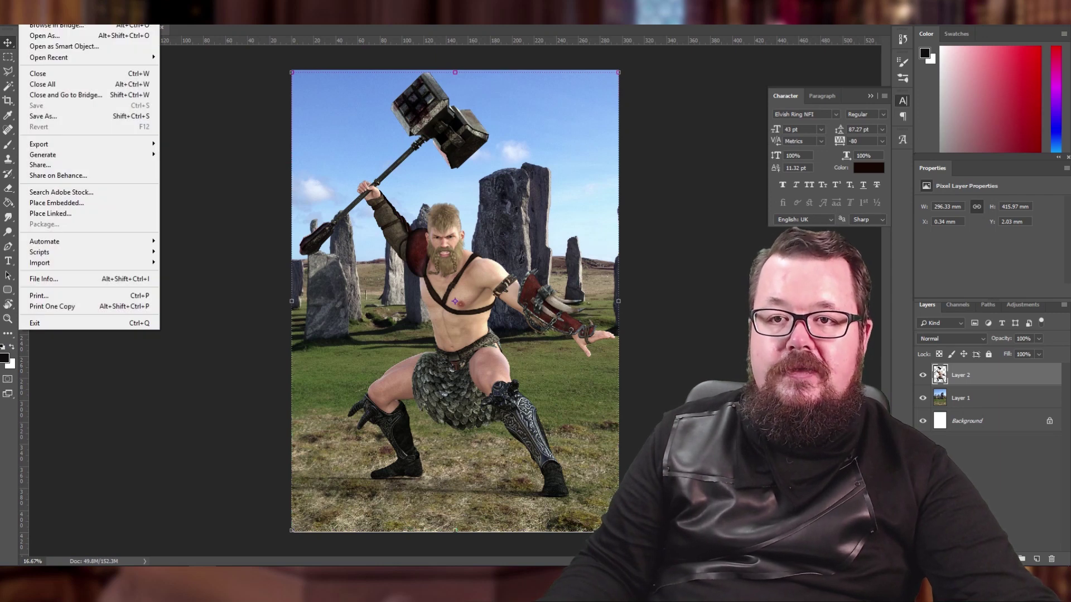
pyautogui.click(89, 116)
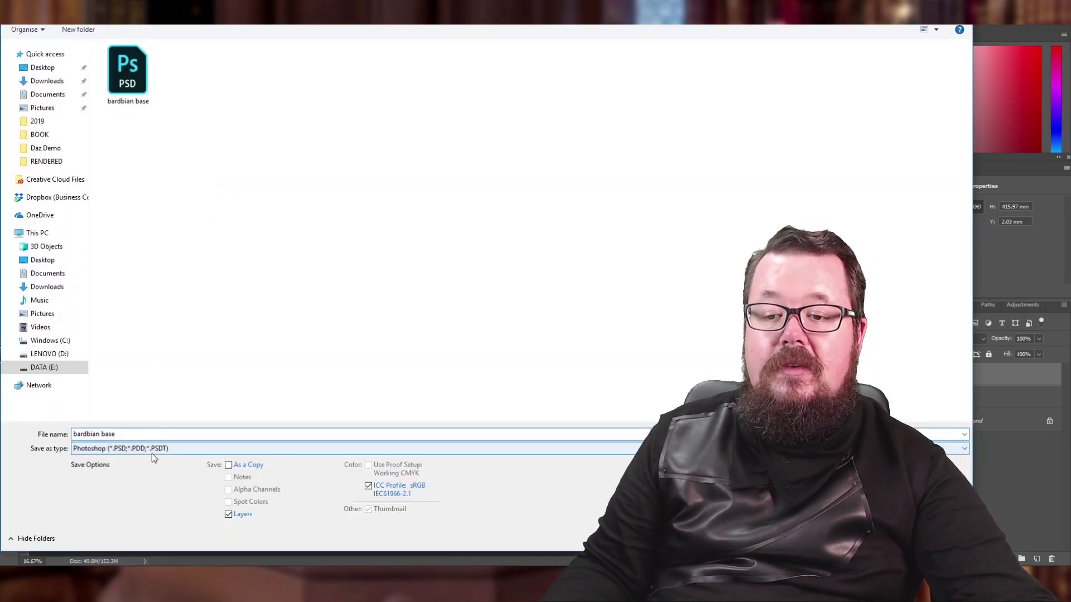
pyautogui.click(151, 453)
pyautogui.click(146, 344)
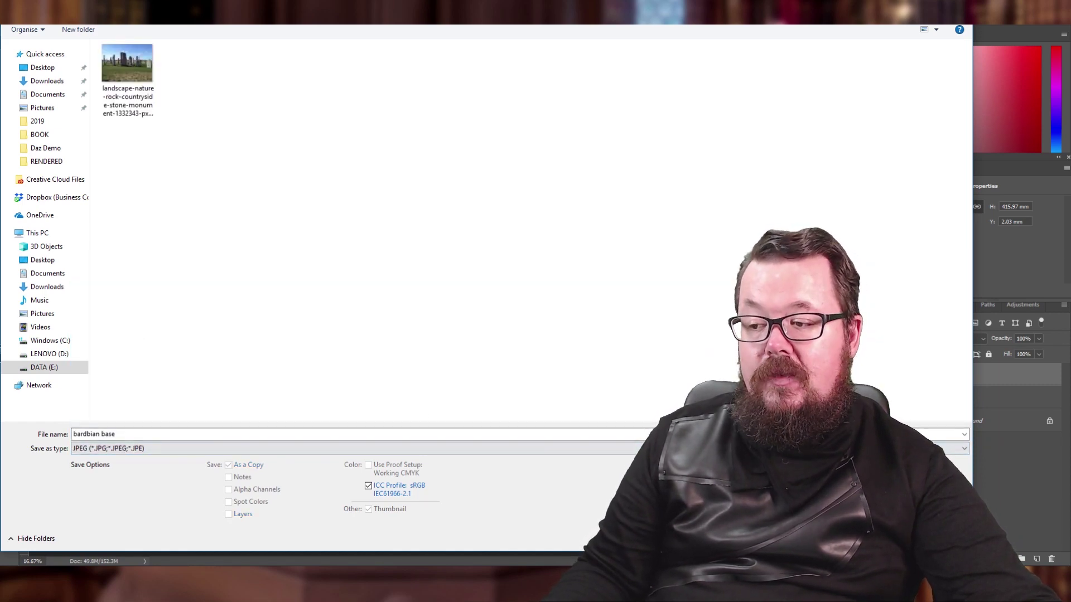
pyautogui.press('Return')
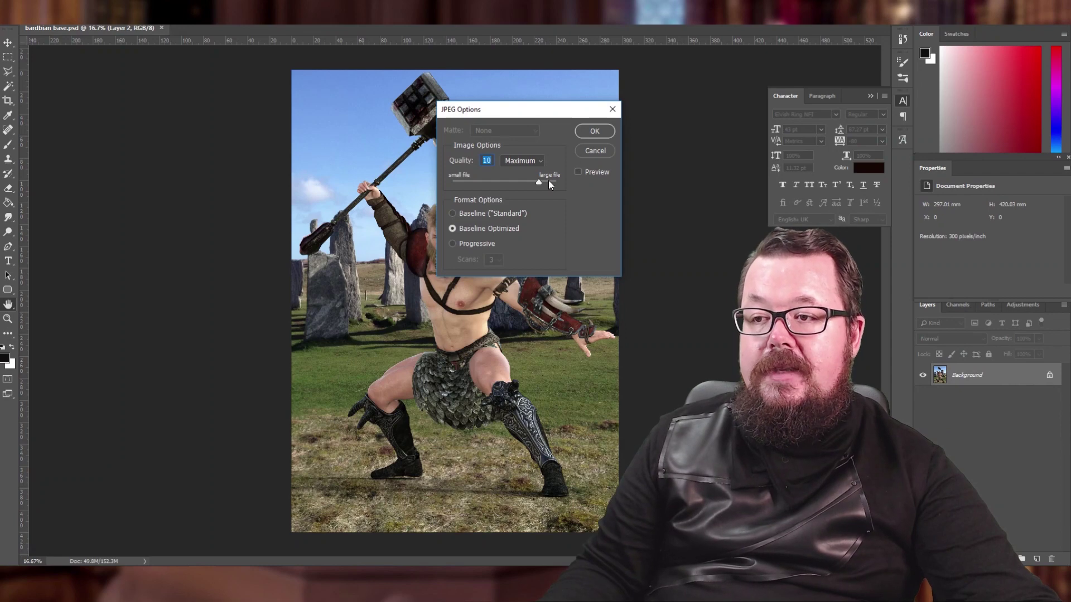
pyautogui.click(600, 127)
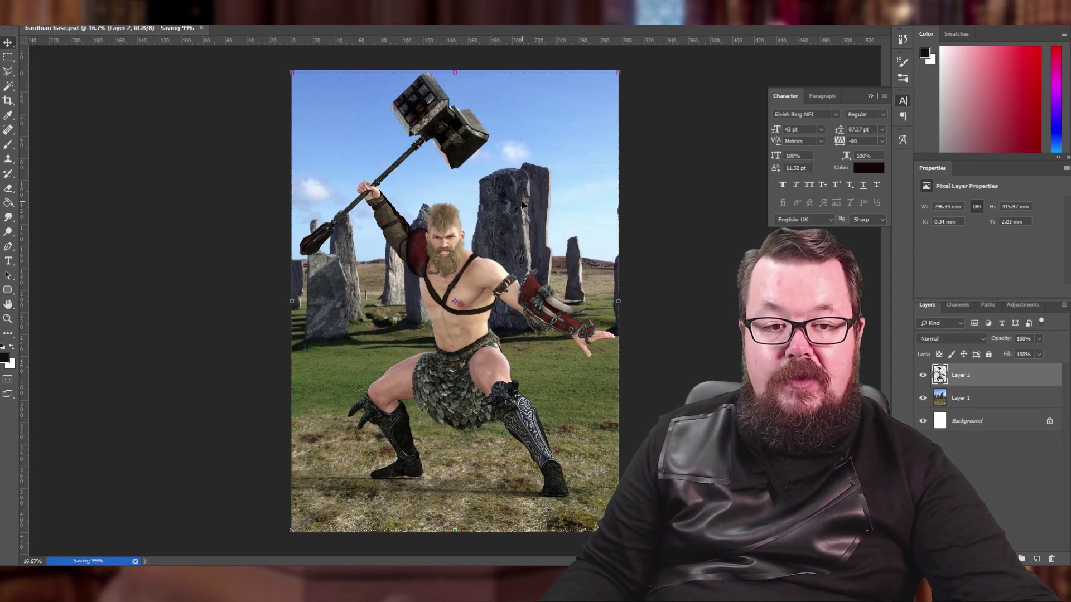
# Close the layered Photoshop document and open the flattened "bardbian base" JPEG
pyautogui.click(162, 29)
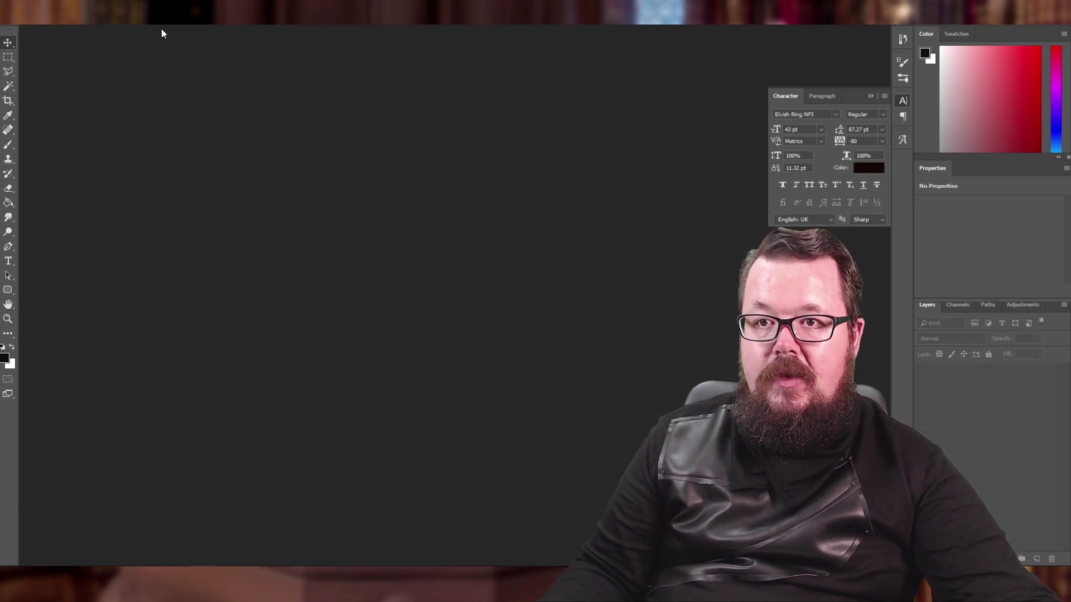
pyautogui.hotkey('alt', 'f')
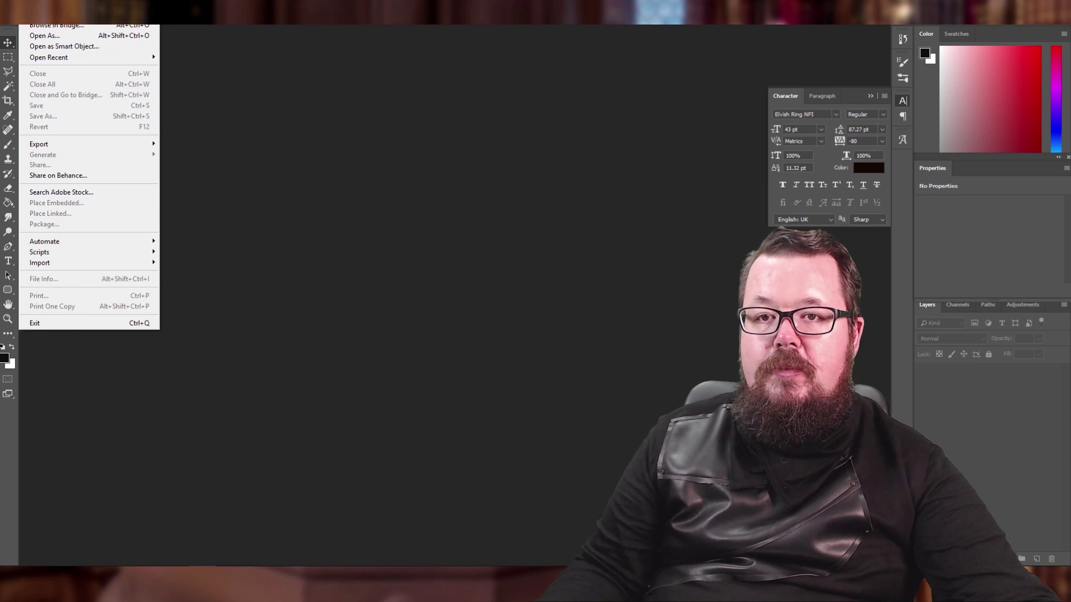
pyautogui.click(40, 14)
pyautogui.doubleClick(192, 78)
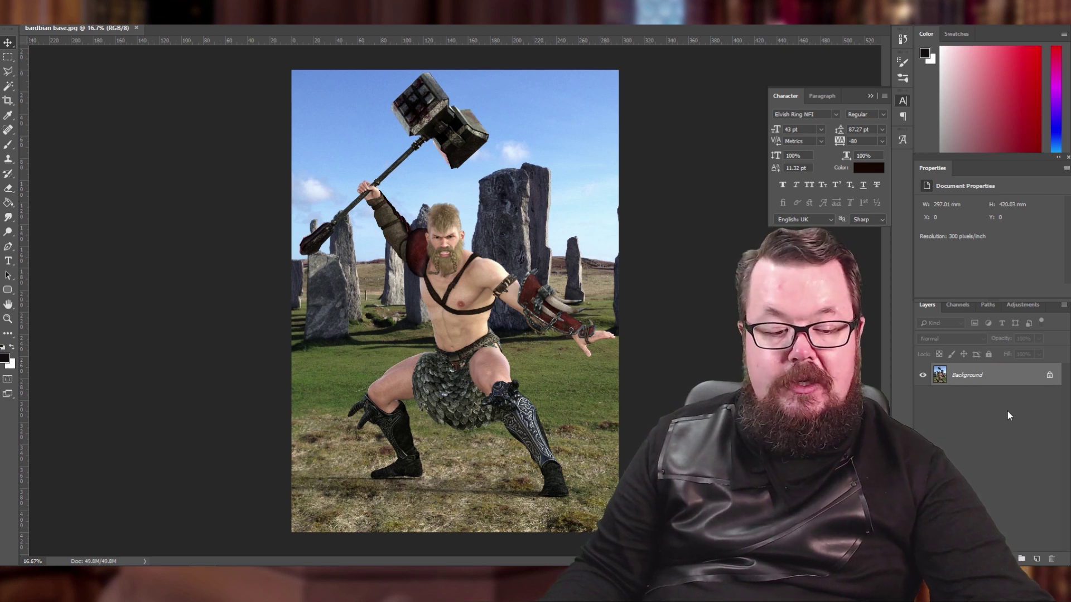
# Replace the locked Background with an unlocked duplicate layer and convert that layer to a Smart Object
pyautogui.hotkey('ctrl', 'j')
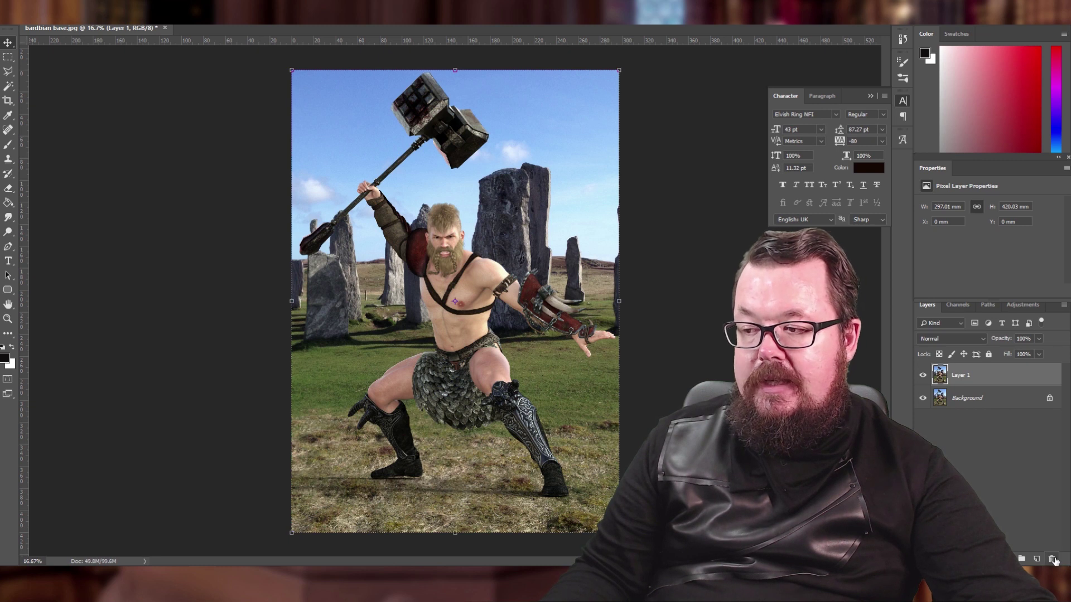
pyautogui.press('Delete')
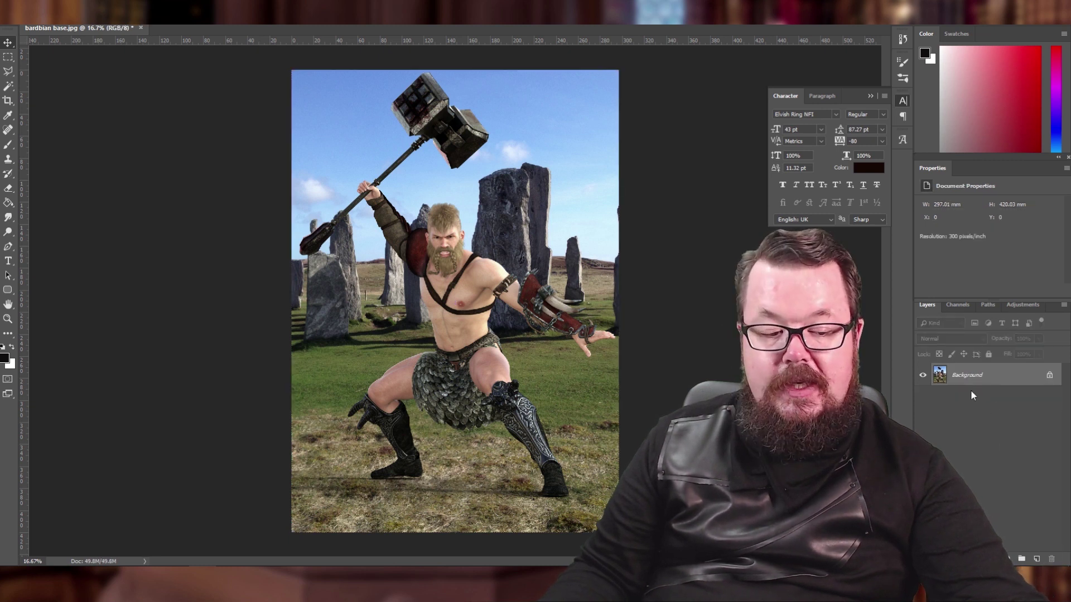
pyautogui.hotkey('ctrl', 'j')
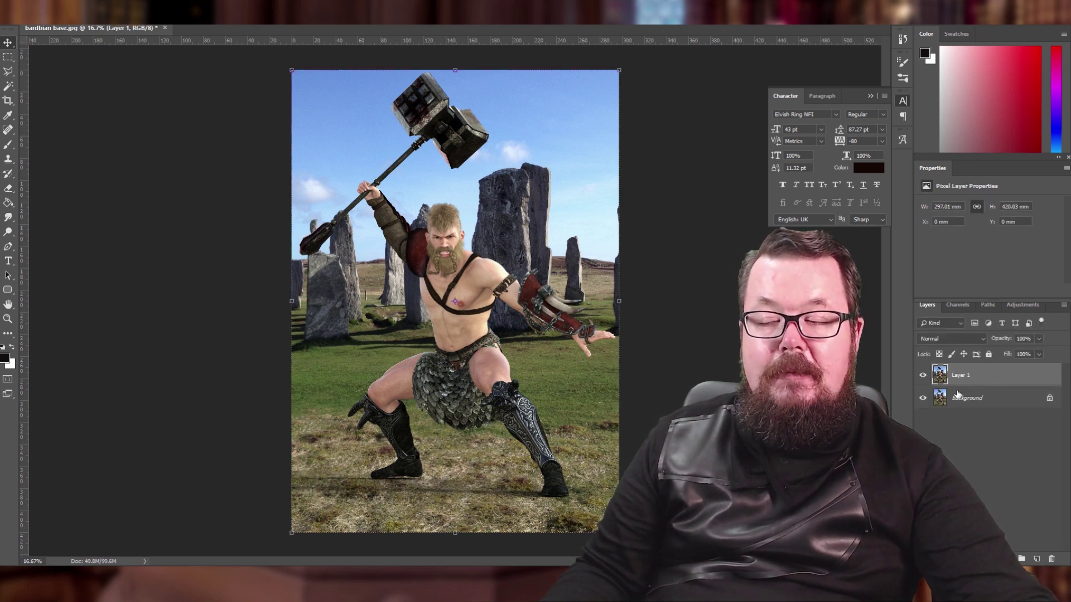
pyautogui.click(992, 402)
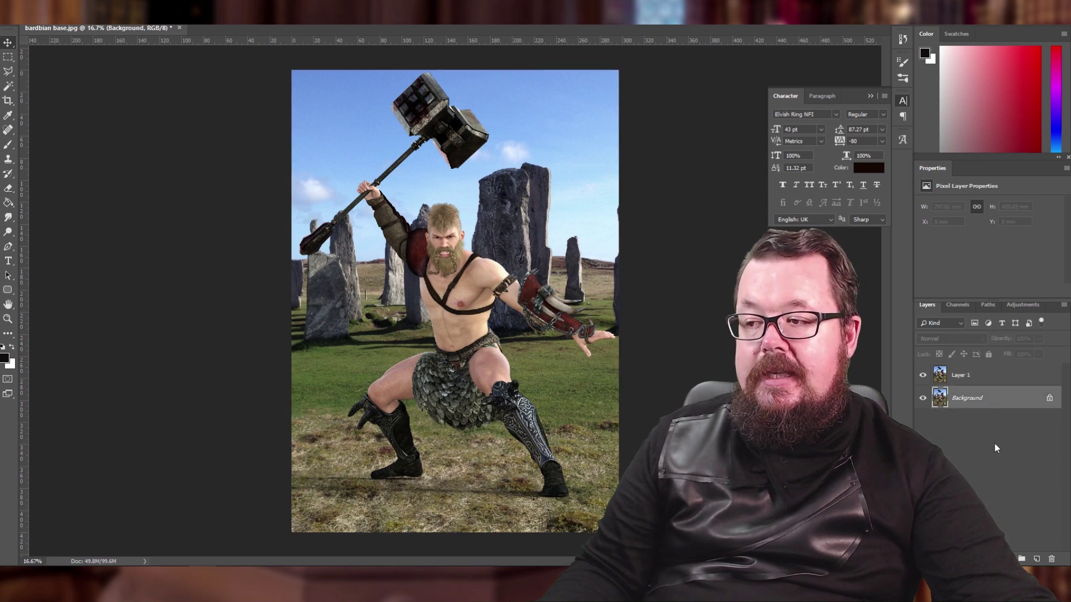
pyautogui.click(1051, 560)
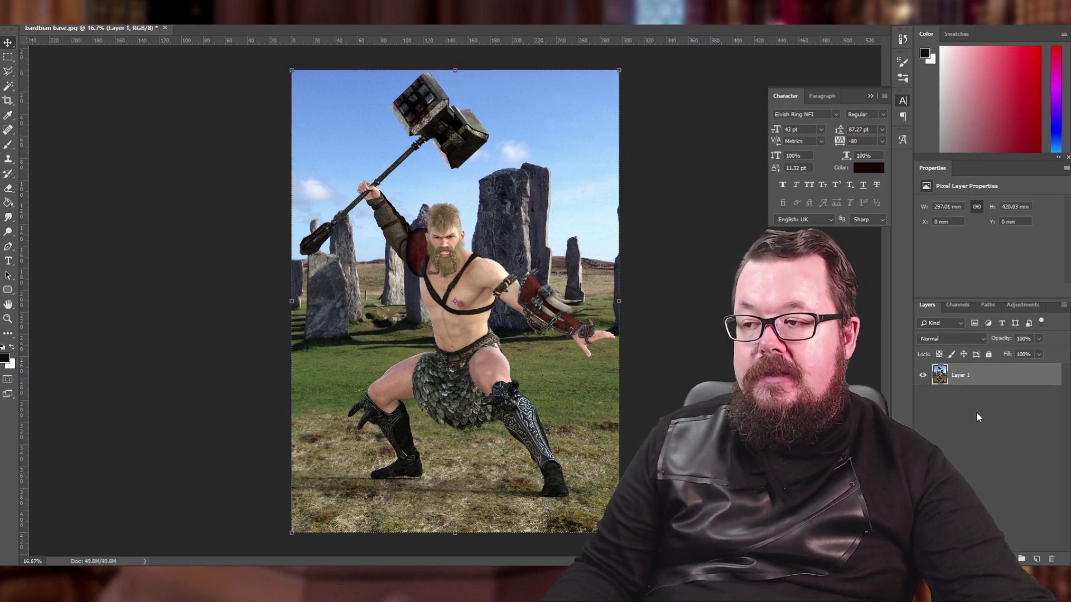
pyautogui.rightClick(992, 377)
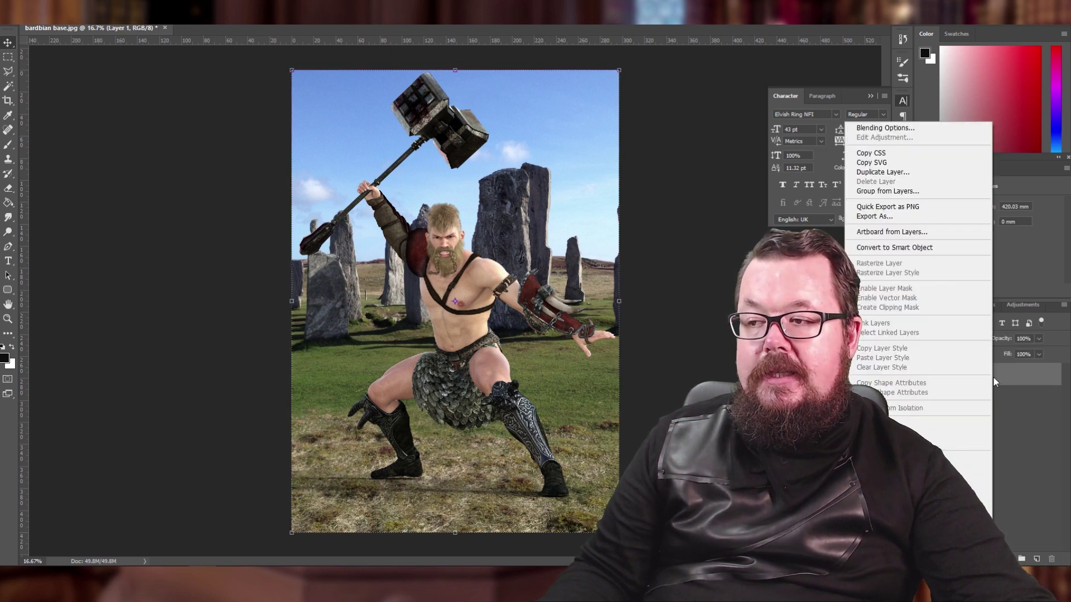
pyautogui.click(915, 249)
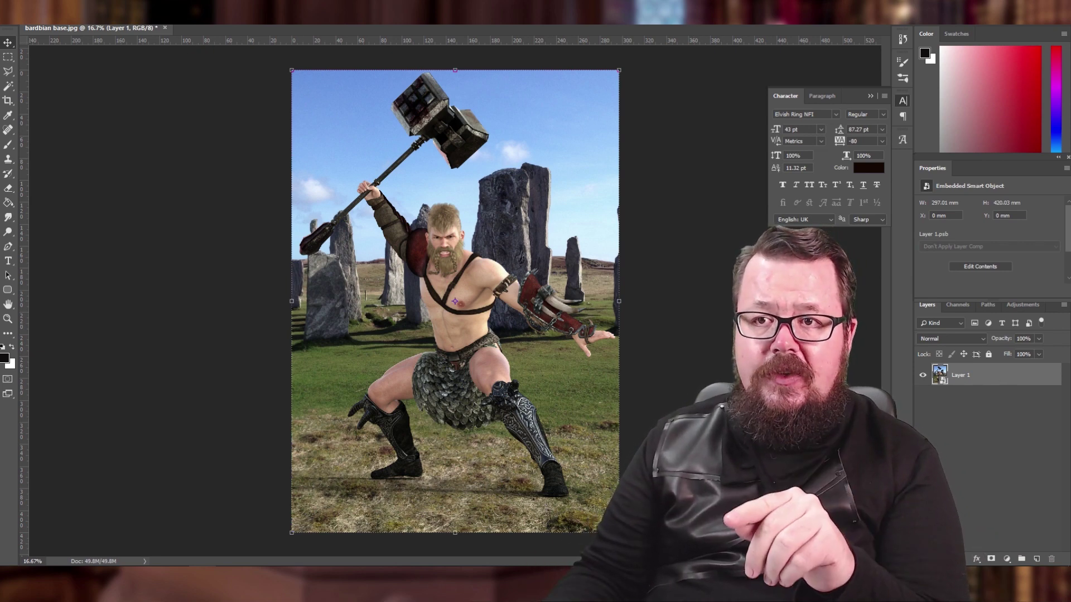
# Preview Colored Pencil, then apply the Cutout filter with 8 levels, edge simplicity 0 and edge fidelity 2 to the Smart Object
pyautogui.click(164, 3)
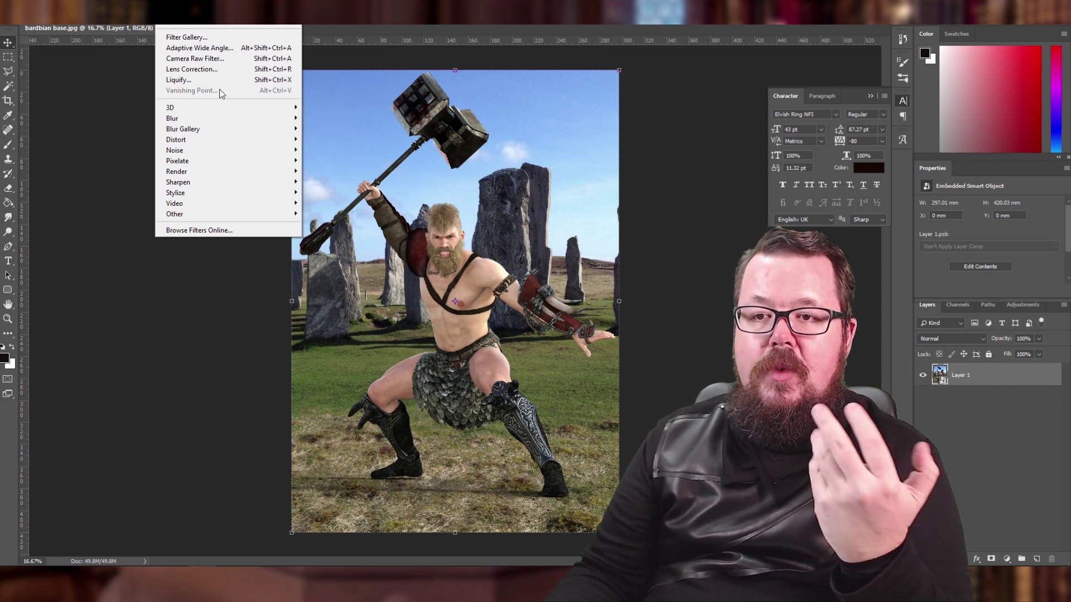
pyautogui.click(187, 37)
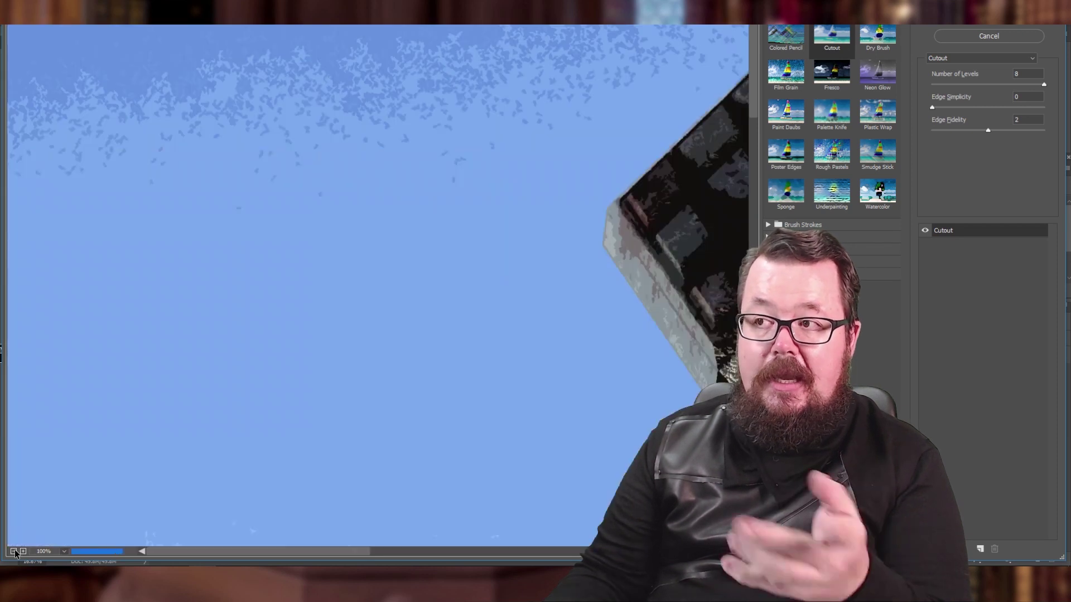
pyautogui.click(13, 551)
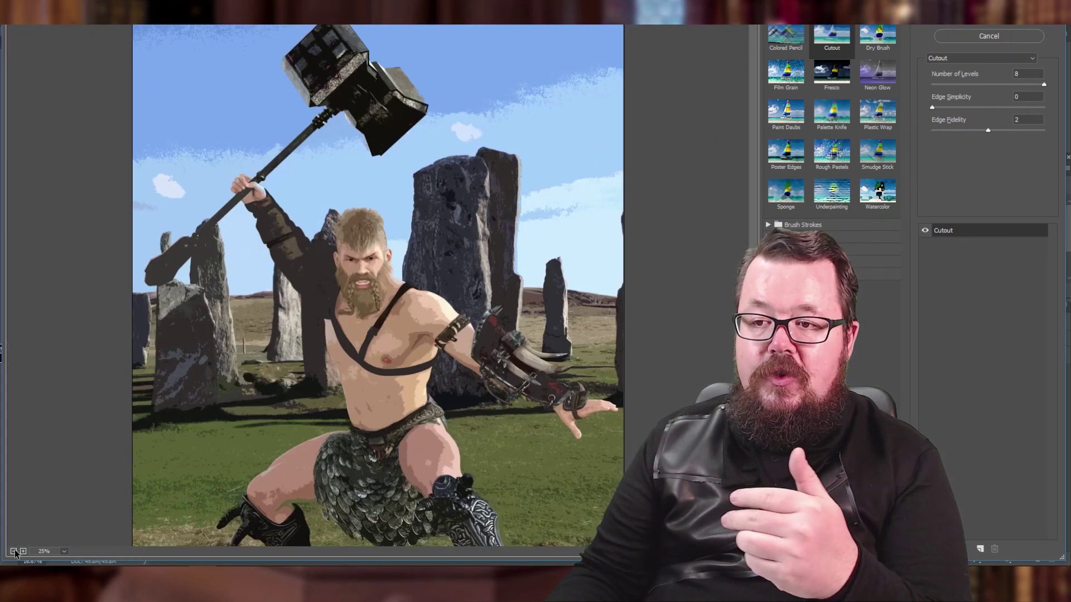
pyautogui.scroll(-4, 320, 371)
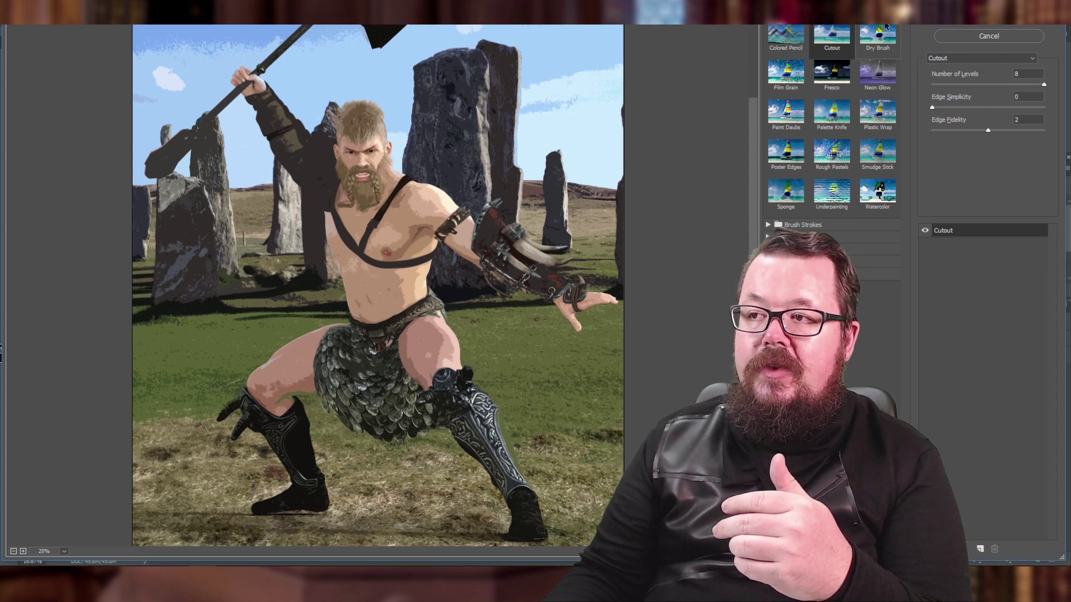
pyautogui.click(798, 37)
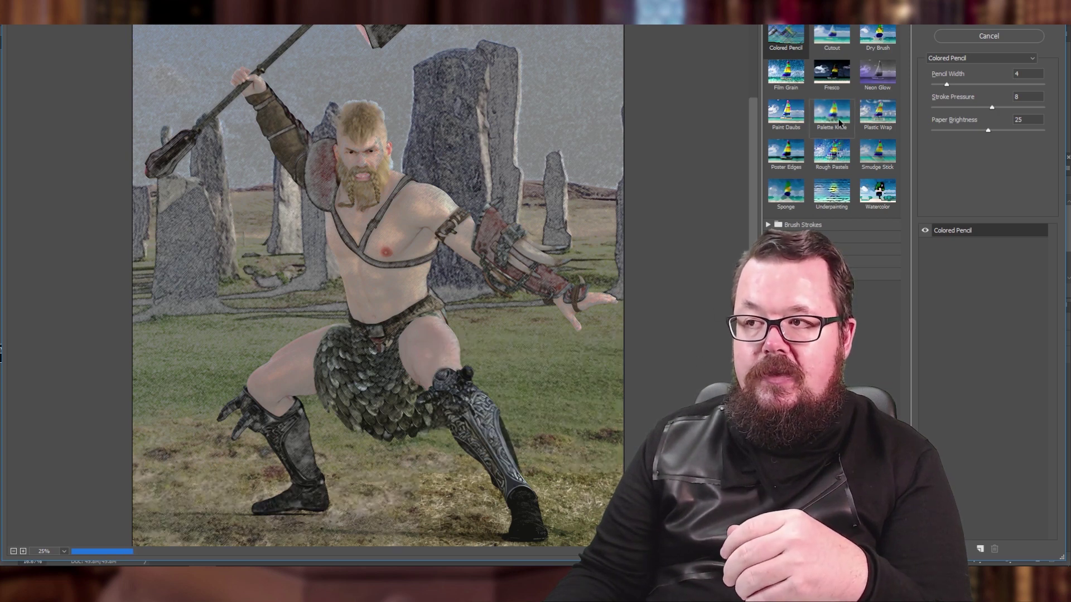
pyautogui.click(833, 38)
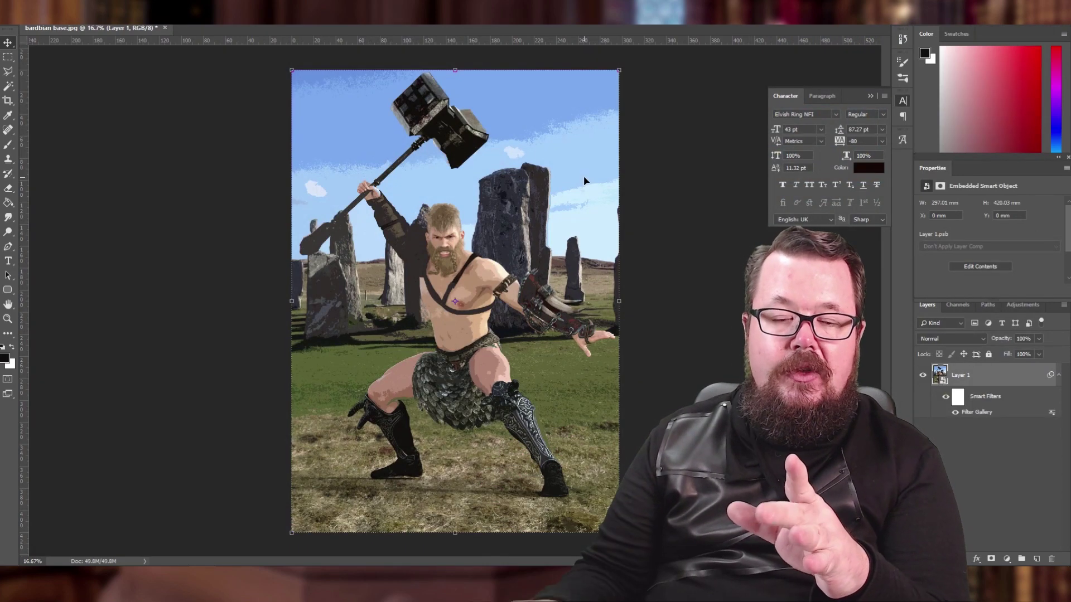
# Examine the Cutout effect on the barbarian up close and compare the image with the smart filters off and on
pyautogui.hotkey('ctrl', '+')
pyautogui.hotkey('ctrl', '+')
pyautogui.hotkey('ctrl', '+')
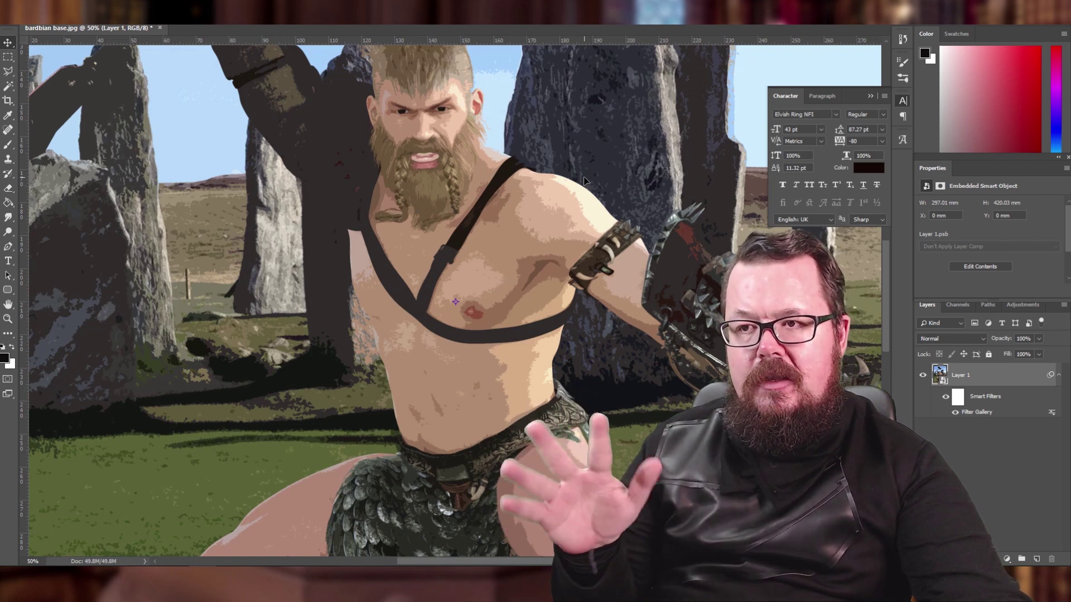
pyautogui.hotkey('ctrl', '-')
pyautogui.hotkey('ctrl', '-')
pyautogui.hotkey('ctrl', '-')
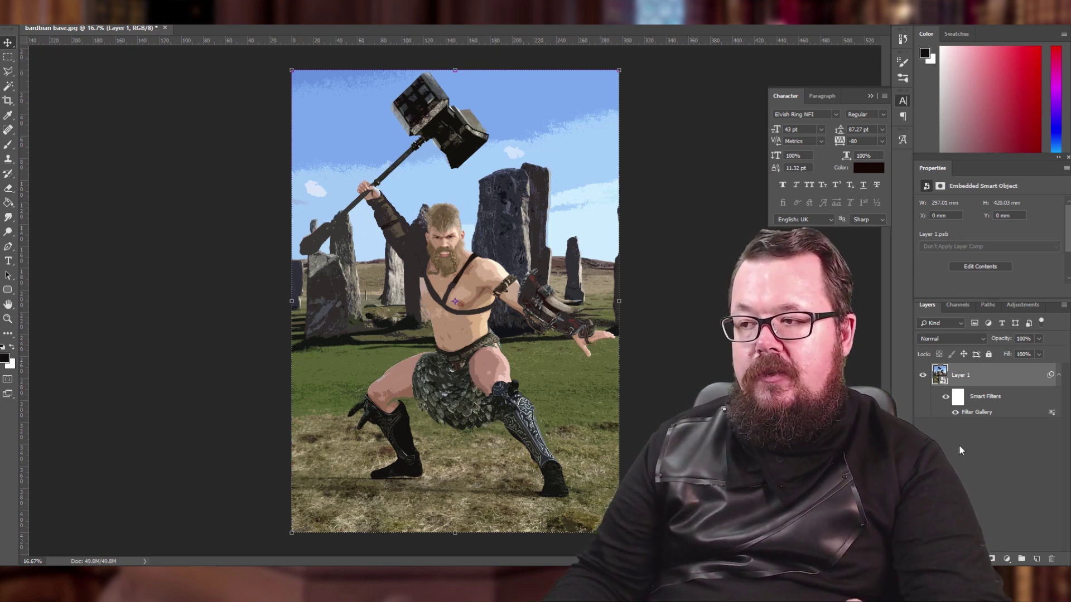
pyautogui.click(946, 398)
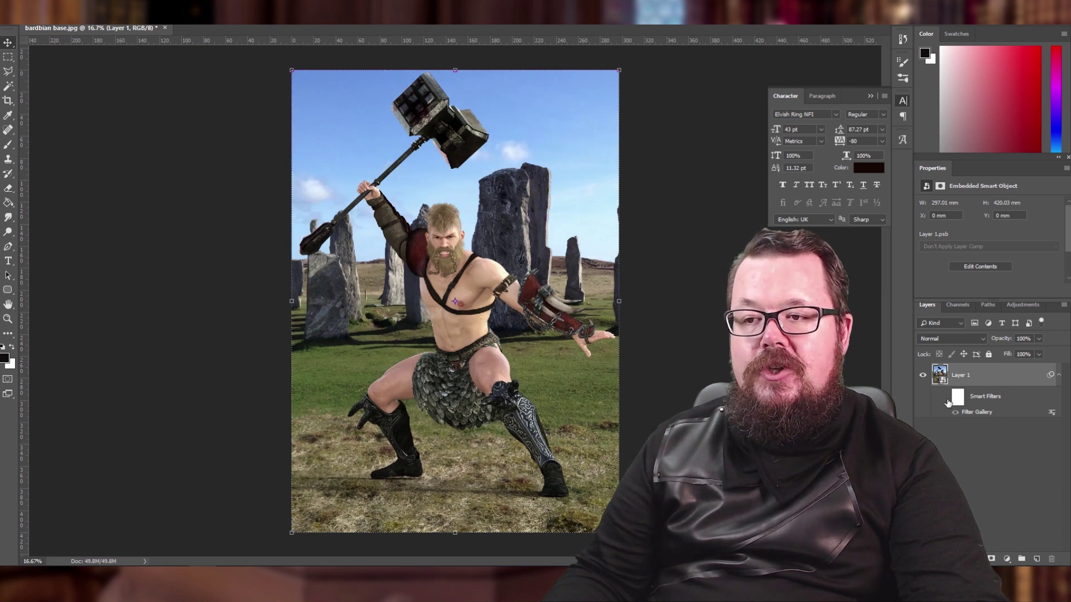
pyautogui.click(947, 397)
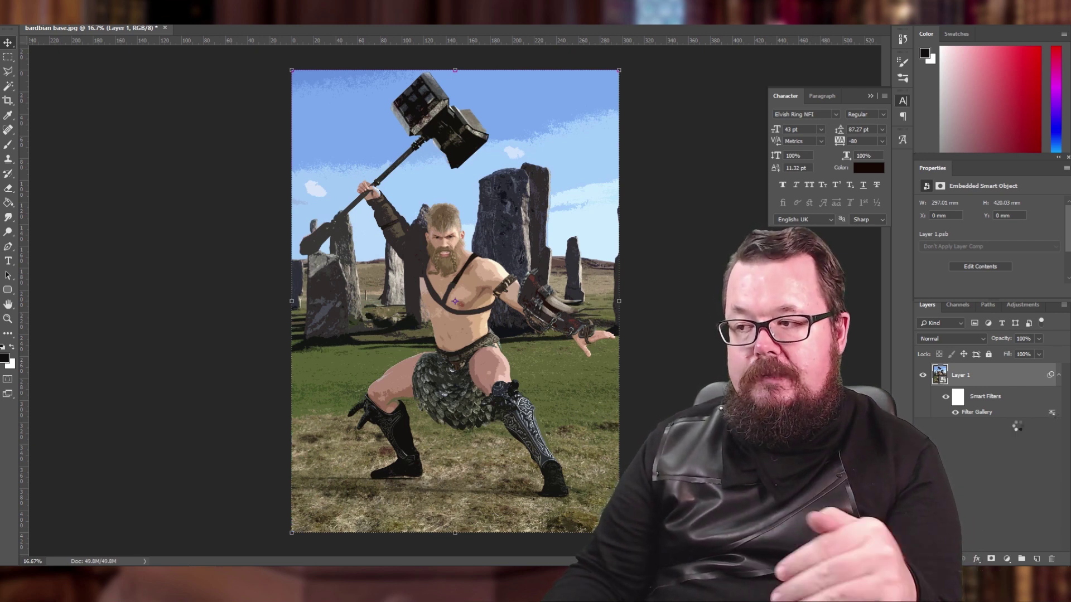
# Try the Multiply, Lighten, Screen and Overlay blend modes on the Filter Gallery smart filter, then restore Normal at 100% opacity
pyautogui.doubleClick(1051, 413)
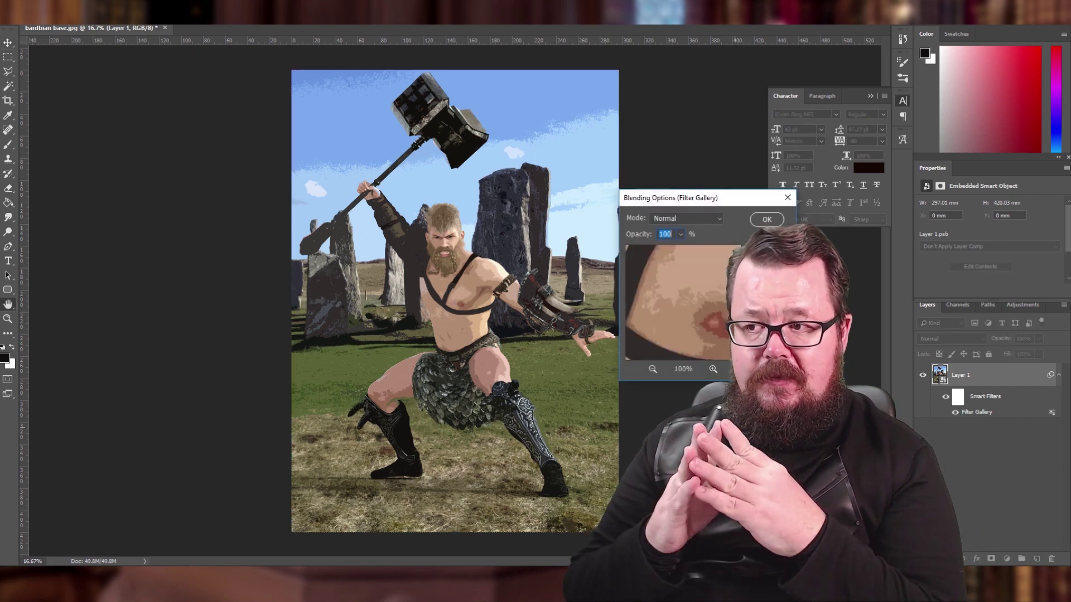
pyautogui.click(690, 219)
pyautogui.click(677, 268)
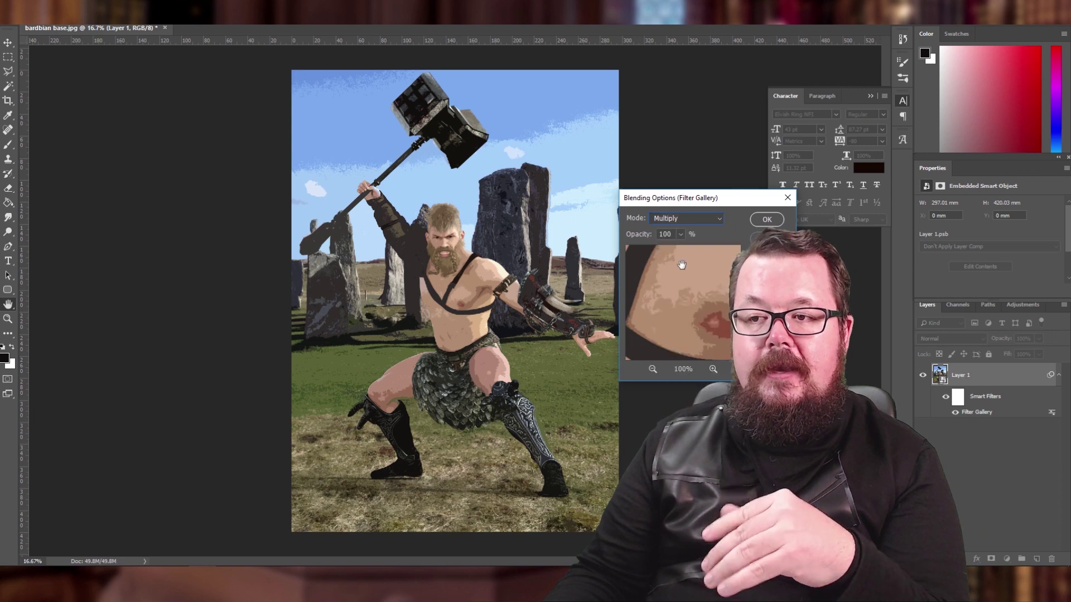
pyautogui.click(693, 217)
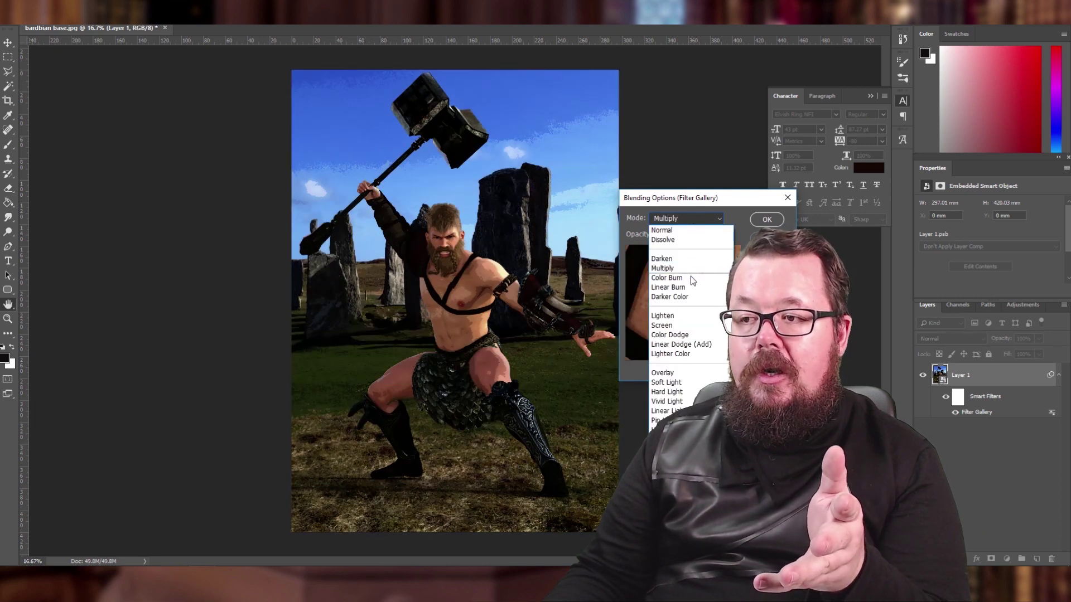
pyautogui.click(684, 313)
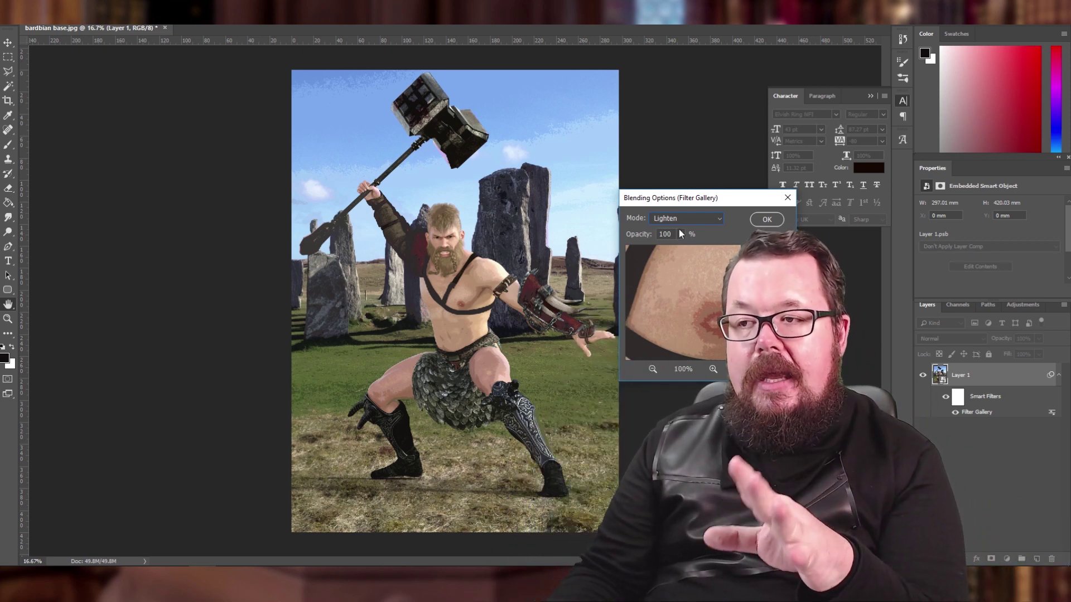
pyautogui.click(685, 218)
pyautogui.click(680, 328)
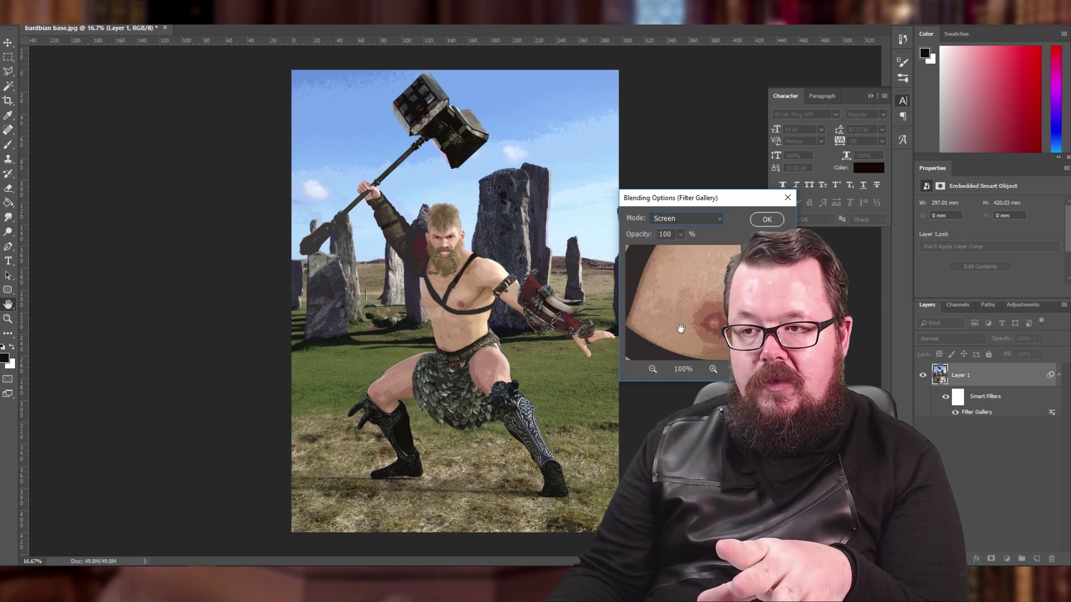
pyautogui.click(691, 218)
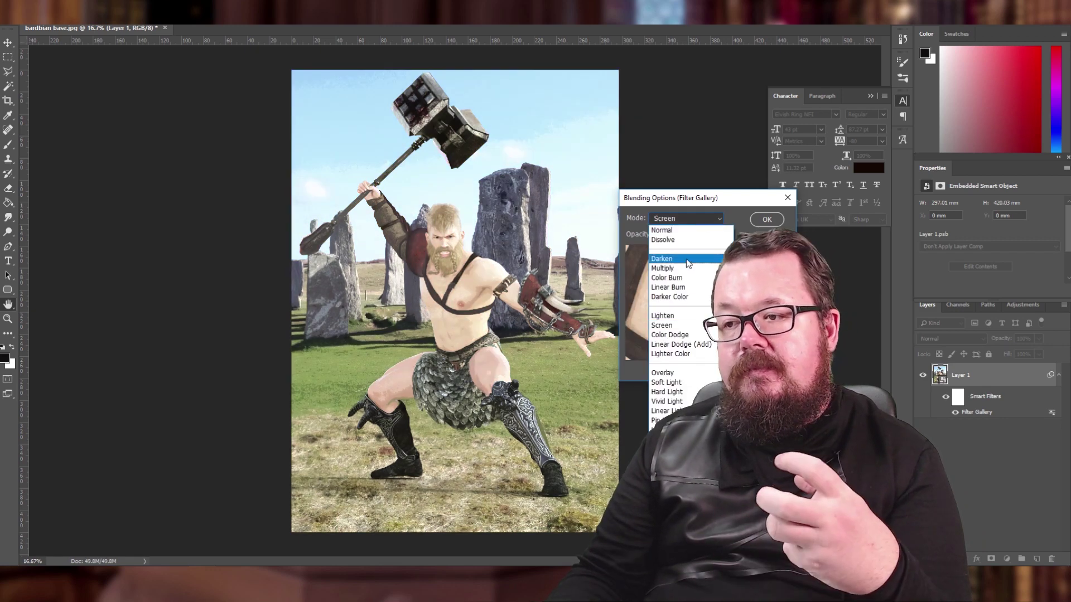
pyautogui.click(682, 372)
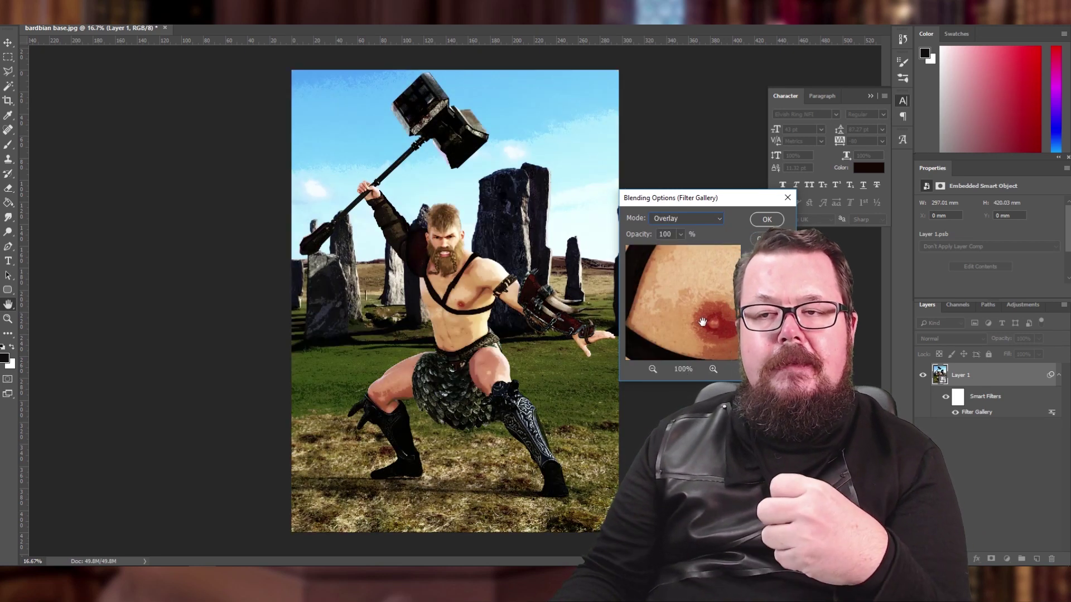
pyautogui.click(719, 220)
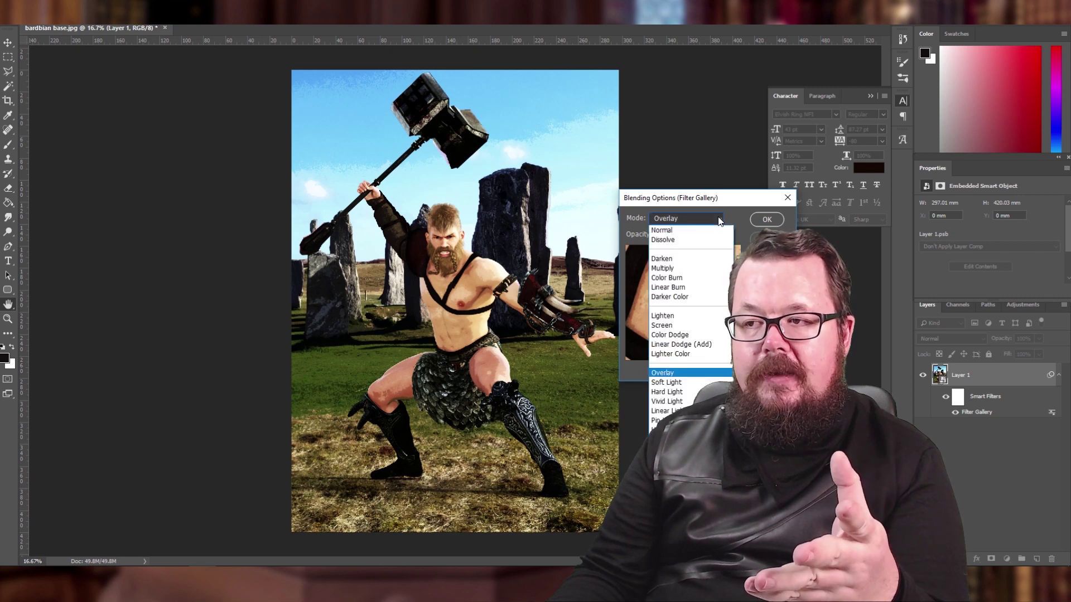
pyautogui.click(691, 231)
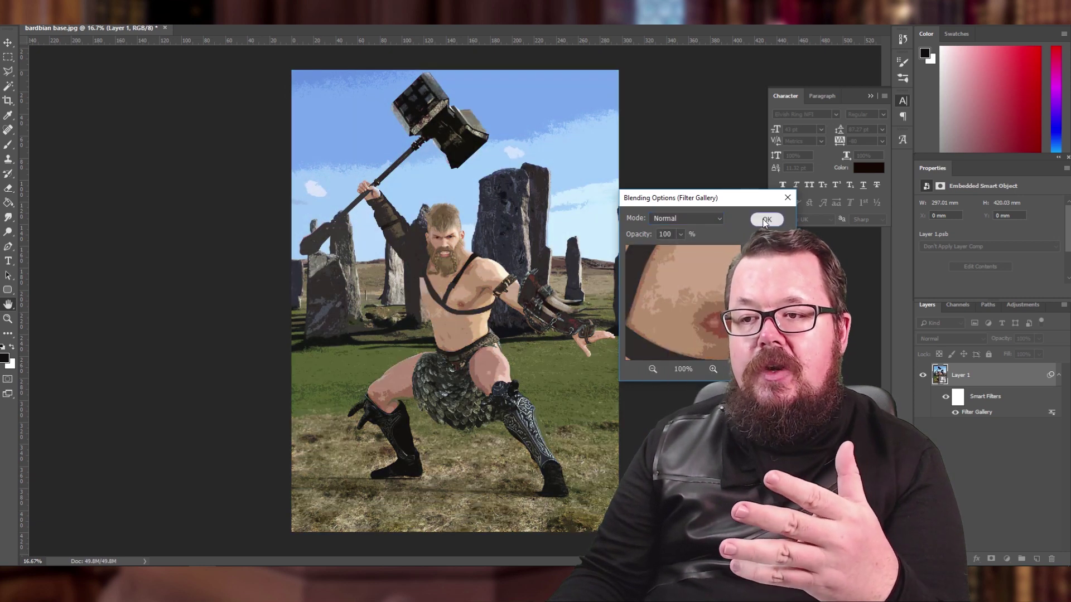
pyautogui.click(766, 220)
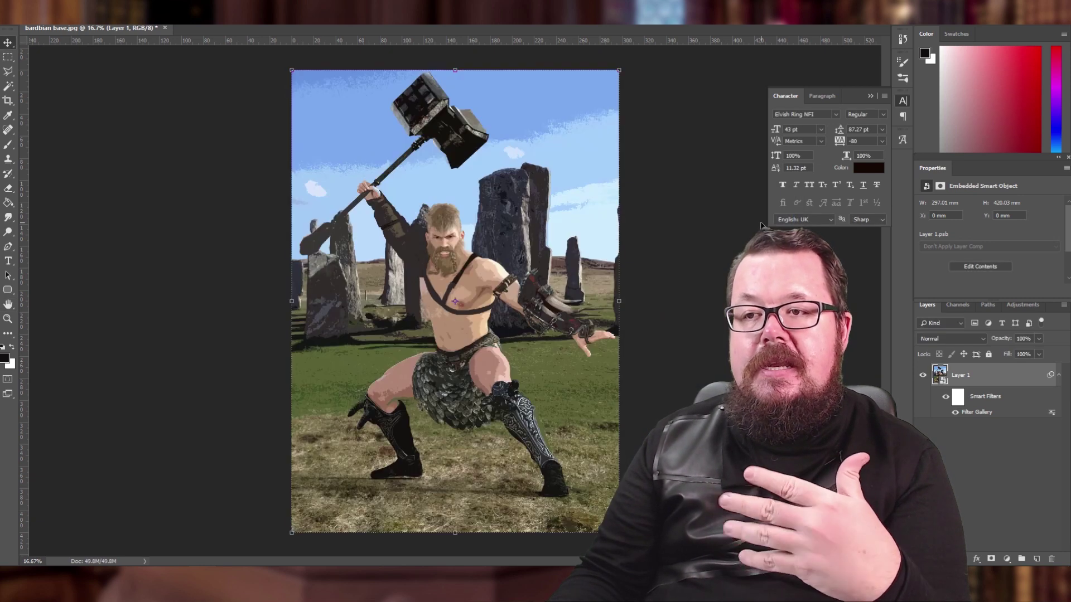
# Delete the filter mask and clear all smart filters from the barbarian Smart Object
pyautogui.rightClick(994, 399)
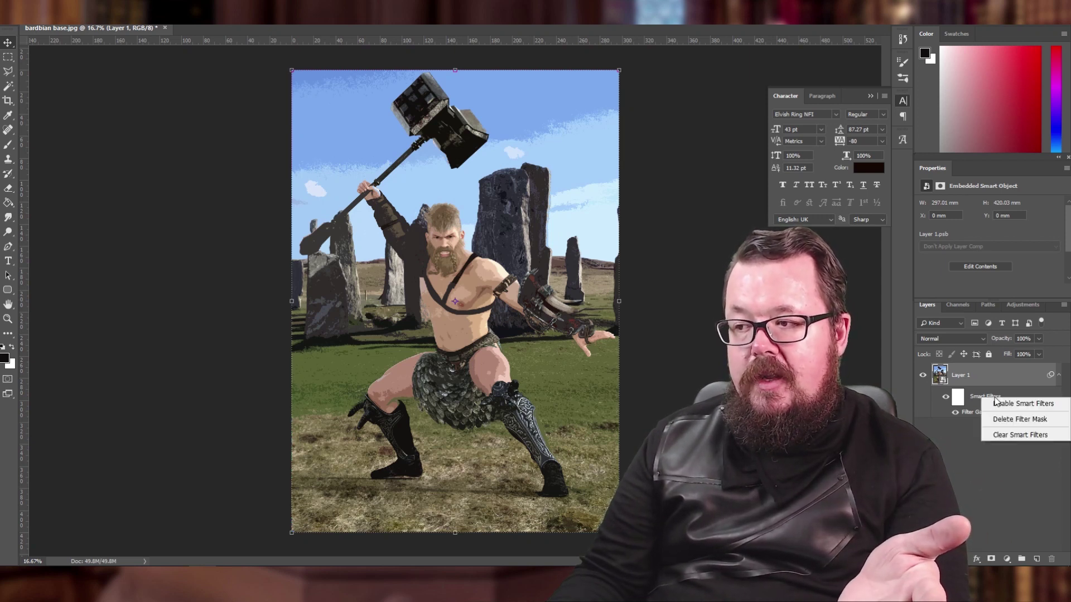
pyautogui.click(1004, 426)
pyautogui.rightClick(970, 392)
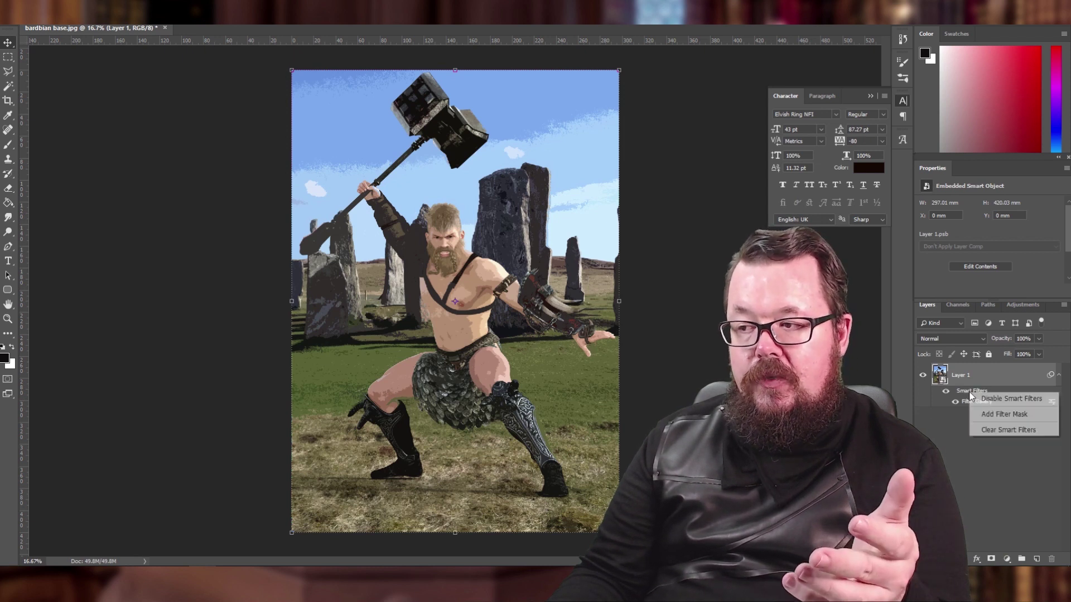
pyautogui.click(986, 415)
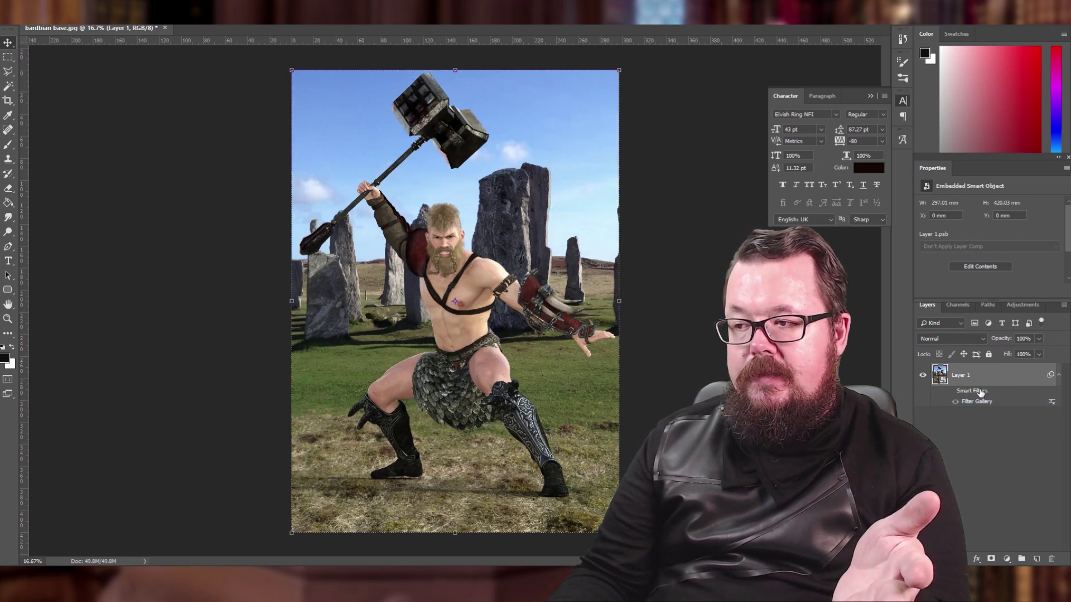
pyautogui.rightClick(976, 391)
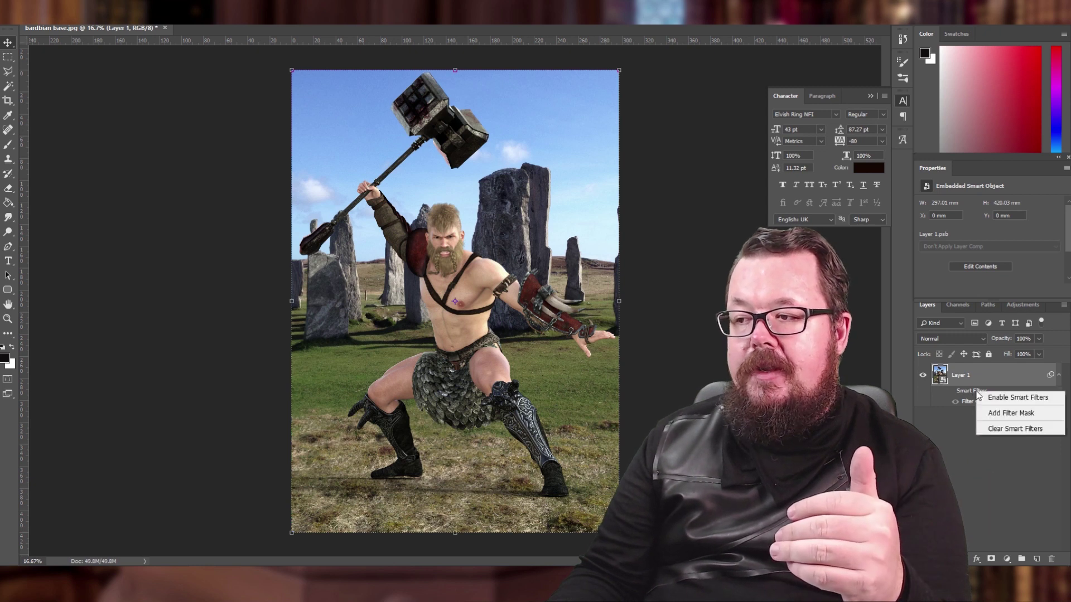
pyautogui.click(1004, 429)
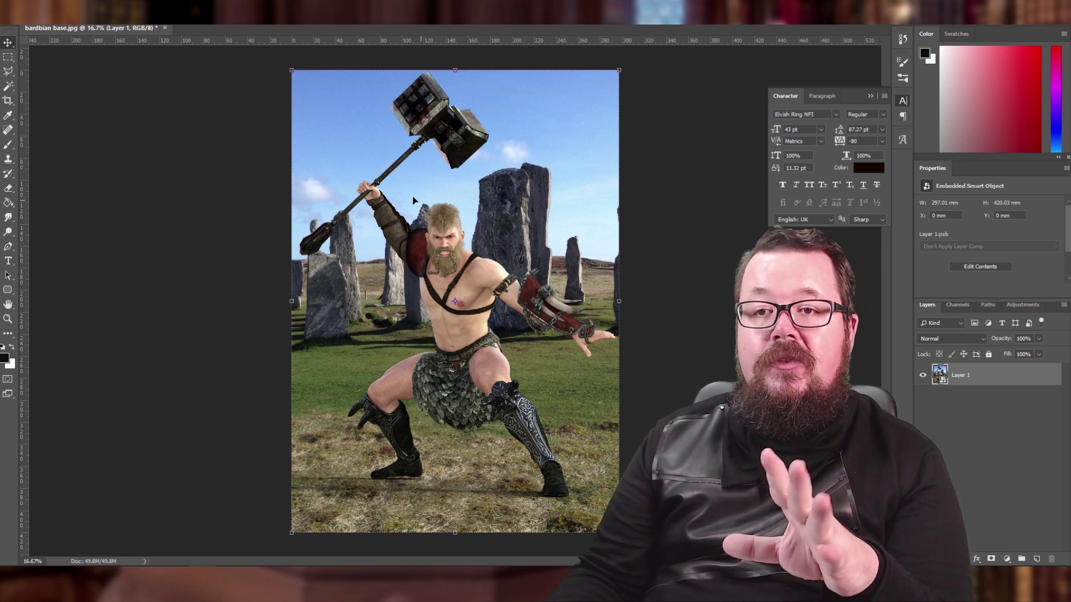
pyautogui.hotkey('alt', 'f')
pyautogui.click(73, 199)
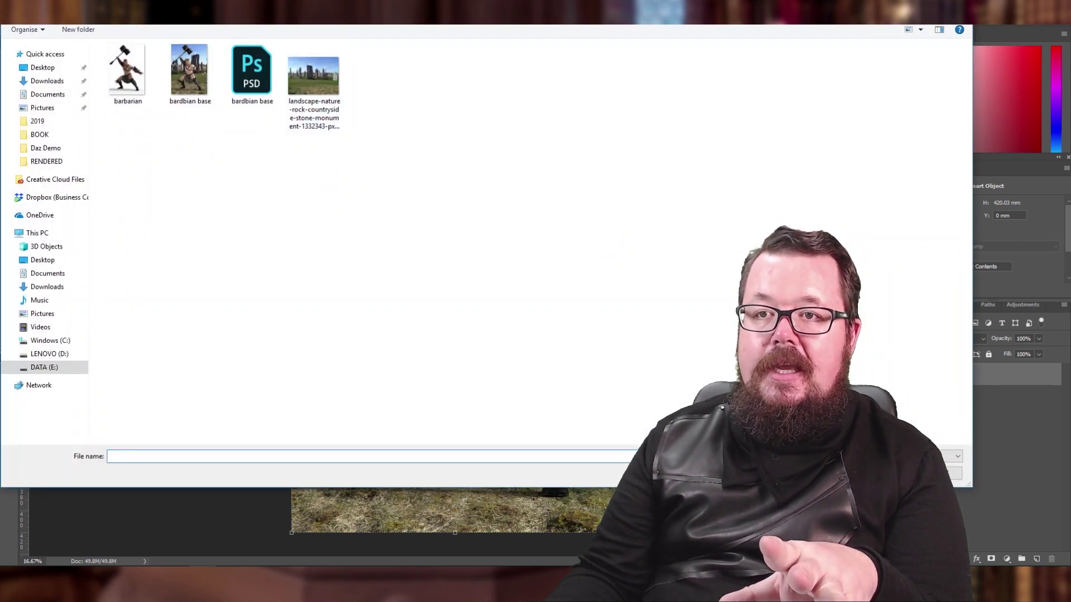
pyautogui.click(234, 13)
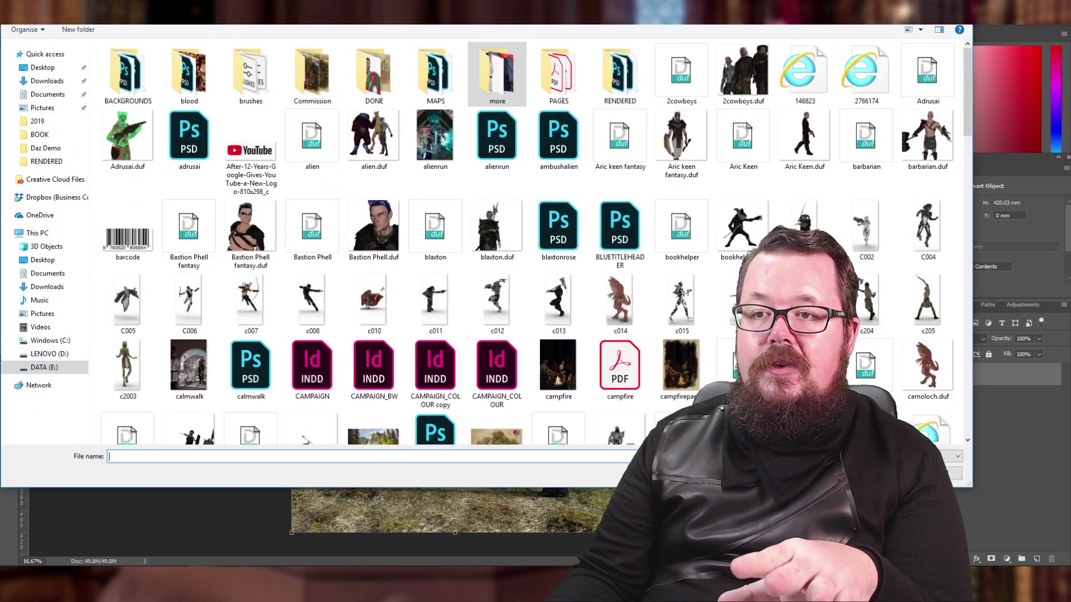
pyautogui.doubleClick(606, 78)
pyautogui.doubleClick(681, 72)
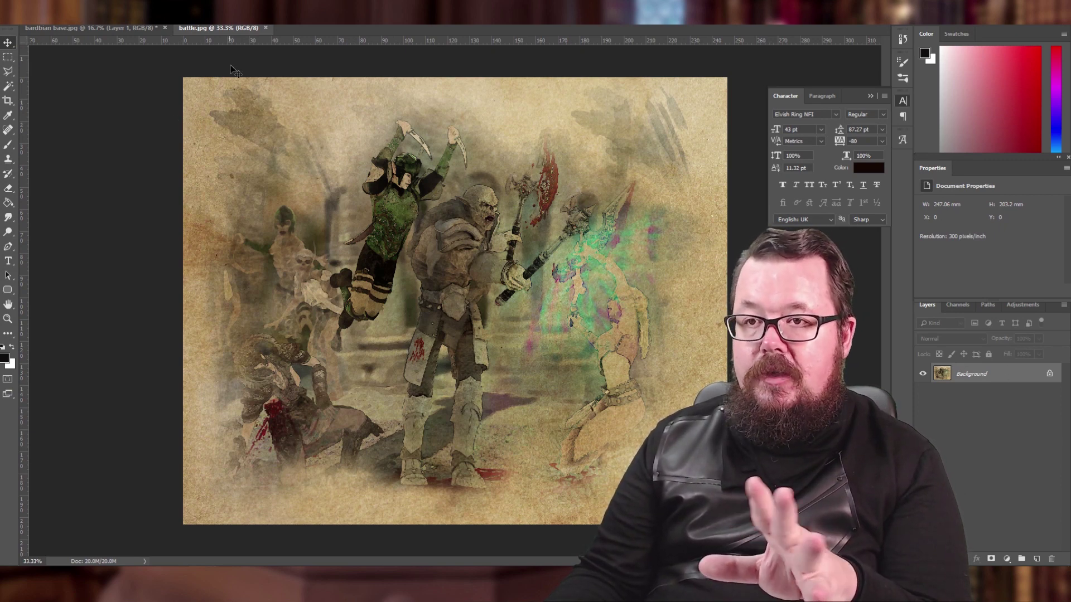
pyautogui.click(265, 28)
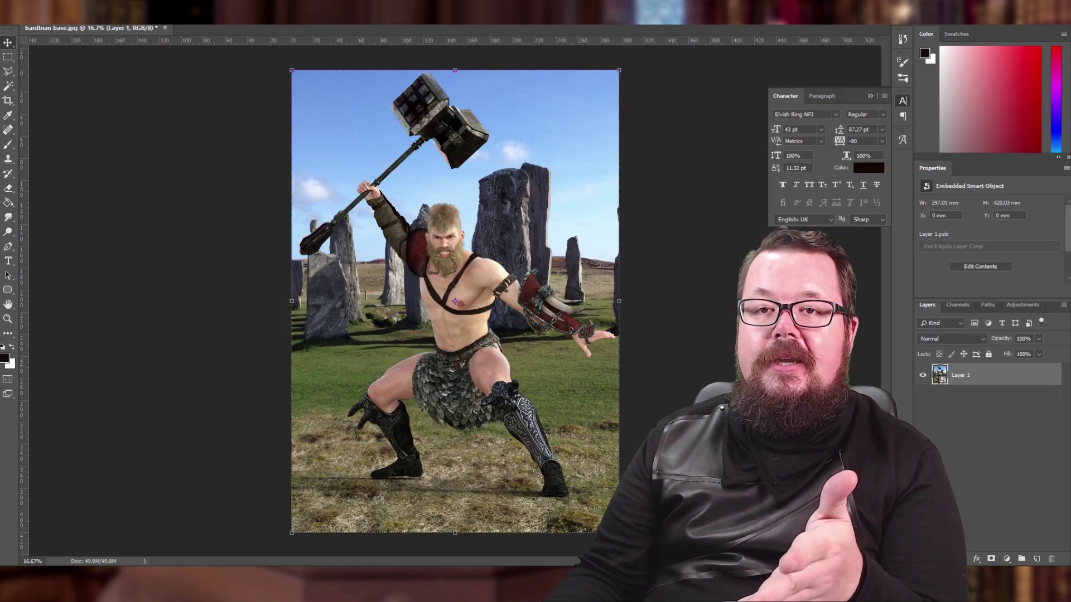
# Open battle.psd, detach its window from the barbarian document, and copy its Layer 1 smart filters onto the barbarian Smart Object
pyautogui.hotkey('alt', 'f')
pyautogui.click(40, 15)
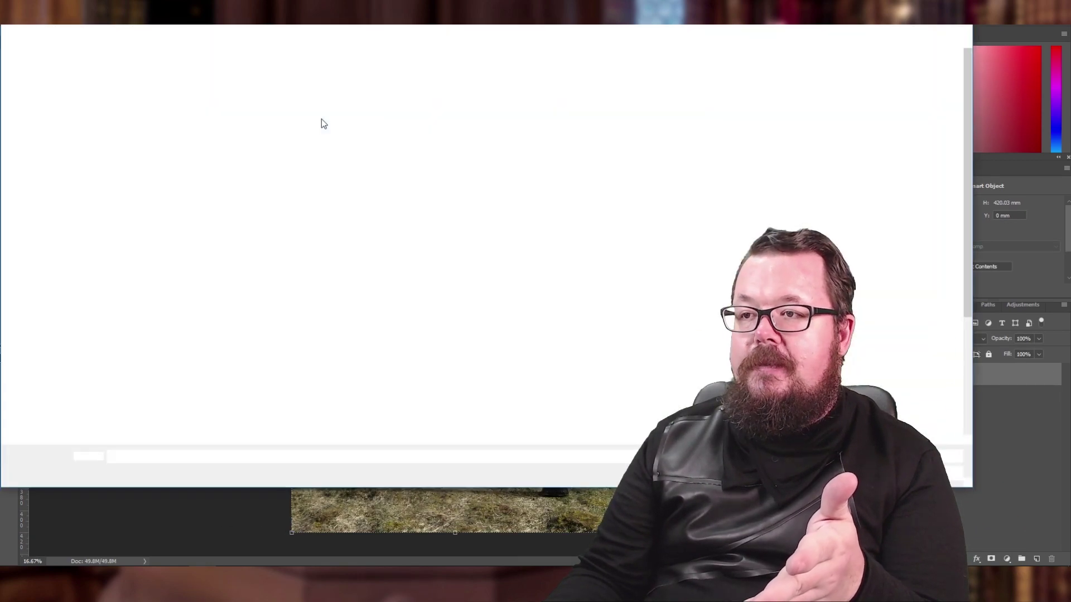
pyautogui.press('Escape')
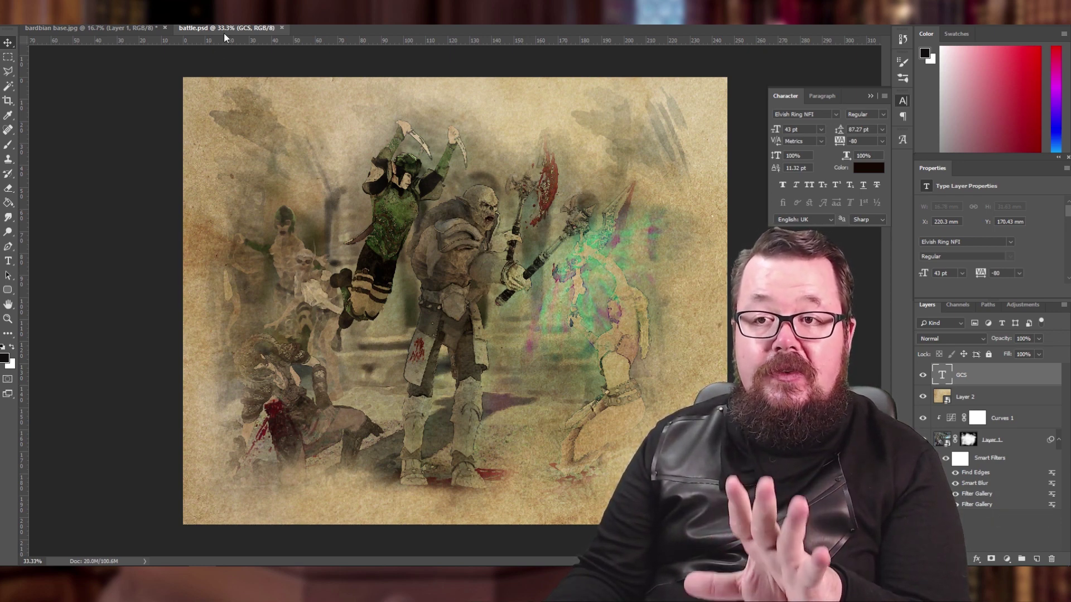
pyautogui.moveTo(225, 28); pyautogui.dragTo(0, 61)
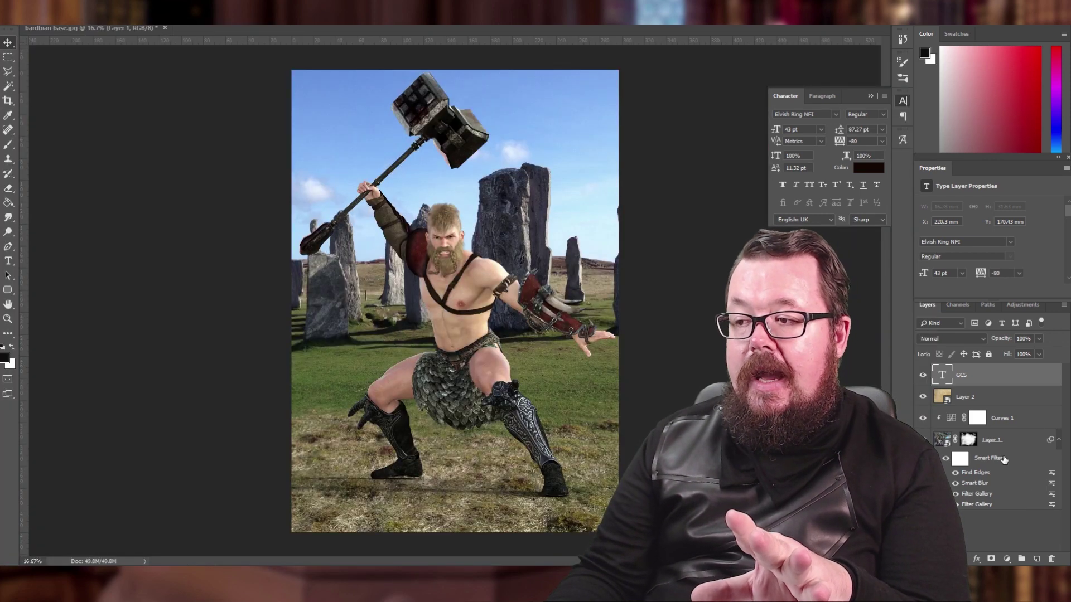
pyautogui.click(994, 461)
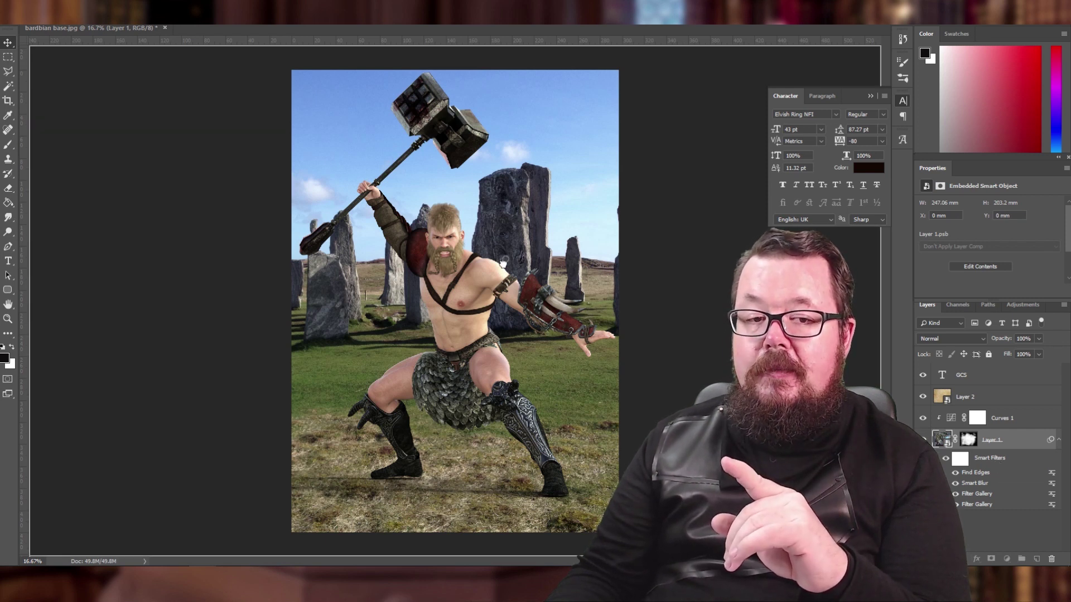
pyautogui.hotkey('ctrl', 't')
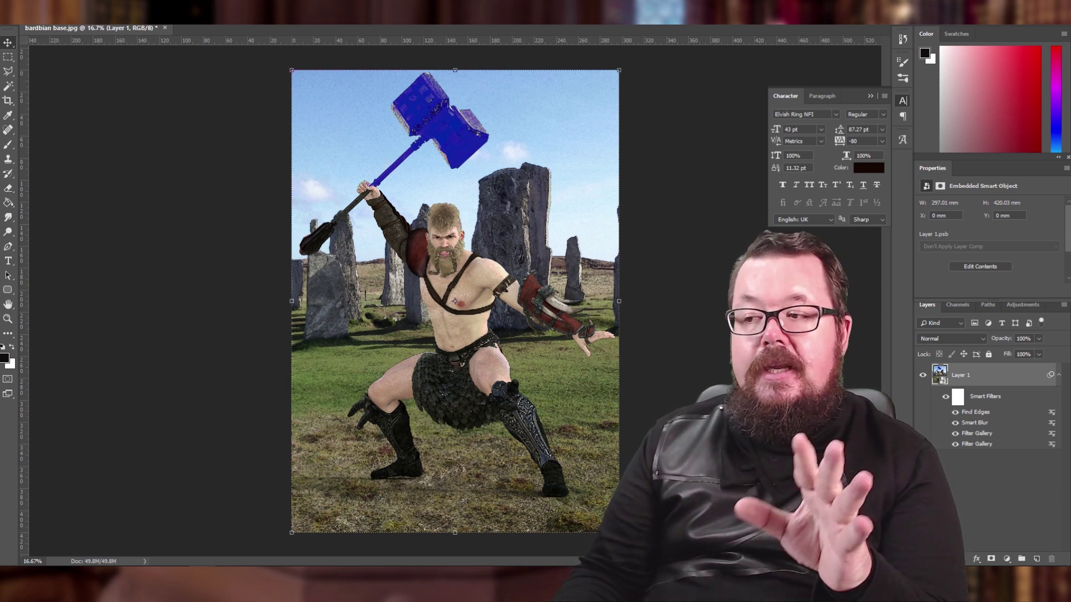
# Examine the Dry Brush filter's settings and preview on the hammer, face and chest, and leave without applying changes
pyautogui.doubleClick(978, 444)
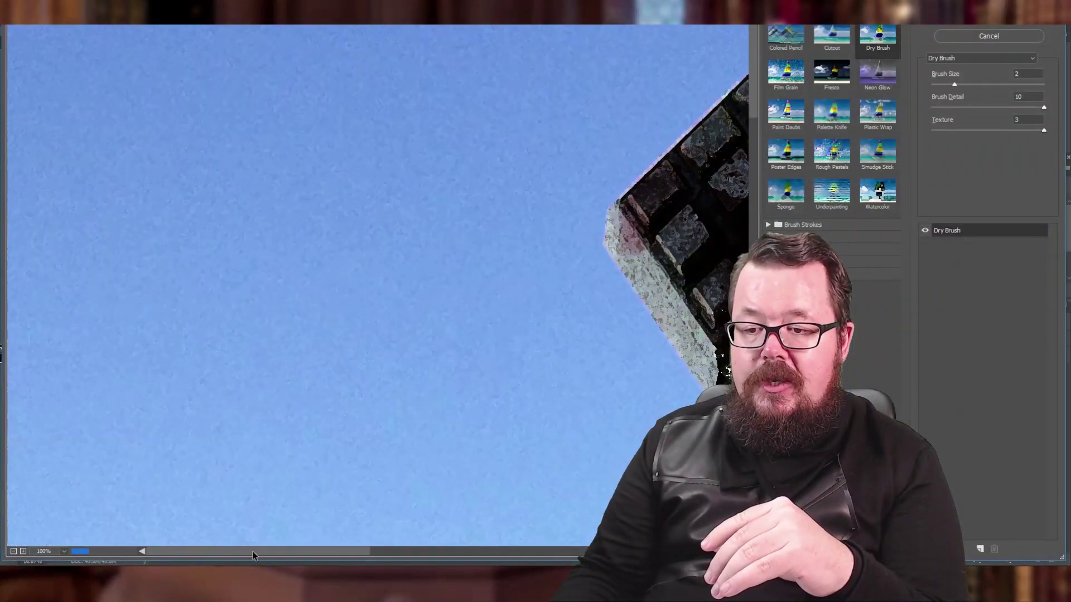
pyautogui.moveTo(252, 550); pyautogui.dragTo(403, 539)
pyautogui.scroll(-2, 439, 392)
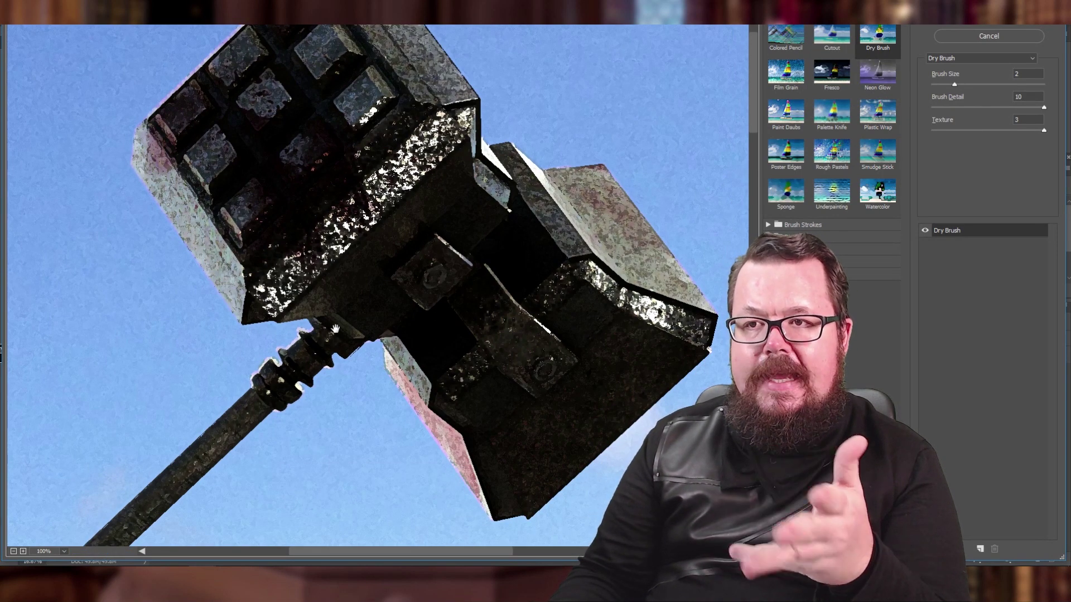
pyautogui.scroll(-3, 352, 339)
pyautogui.scroll(-12, 351, 339)
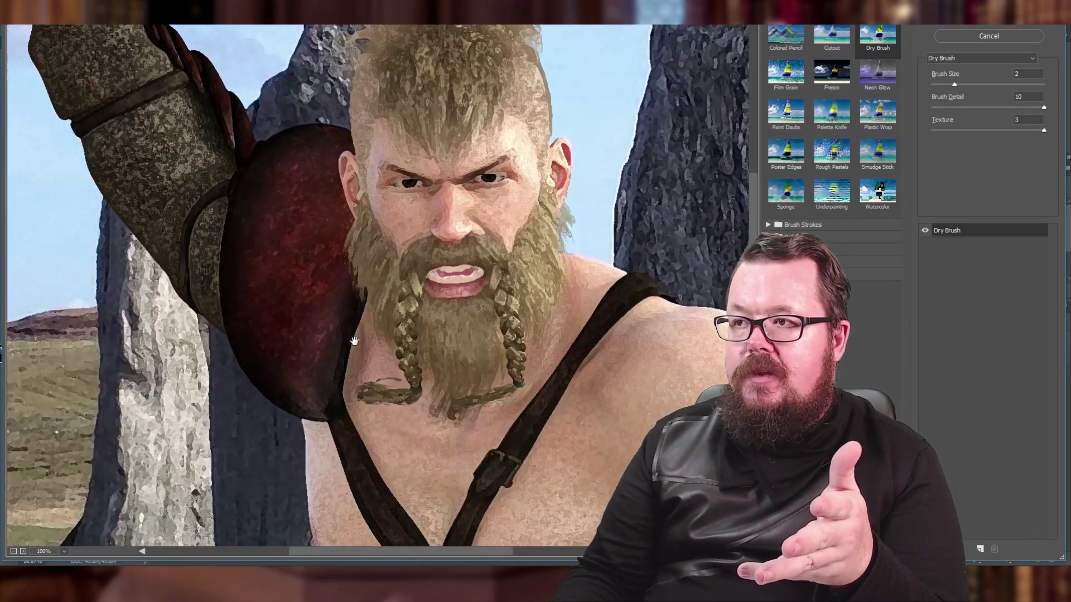
pyautogui.scroll(1, 354, 341)
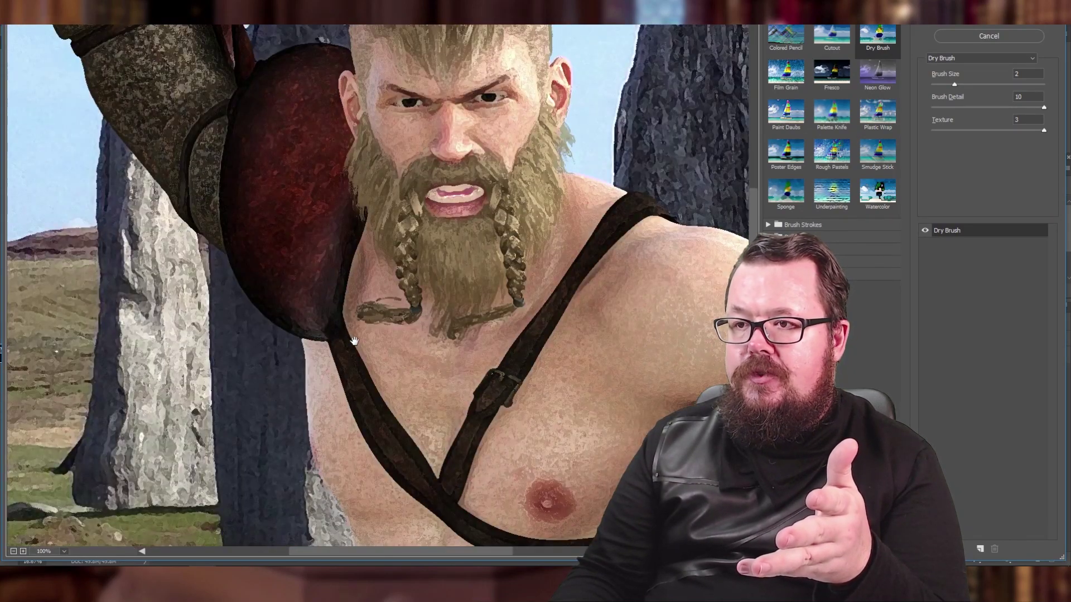
pyautogui.click(980, 37)
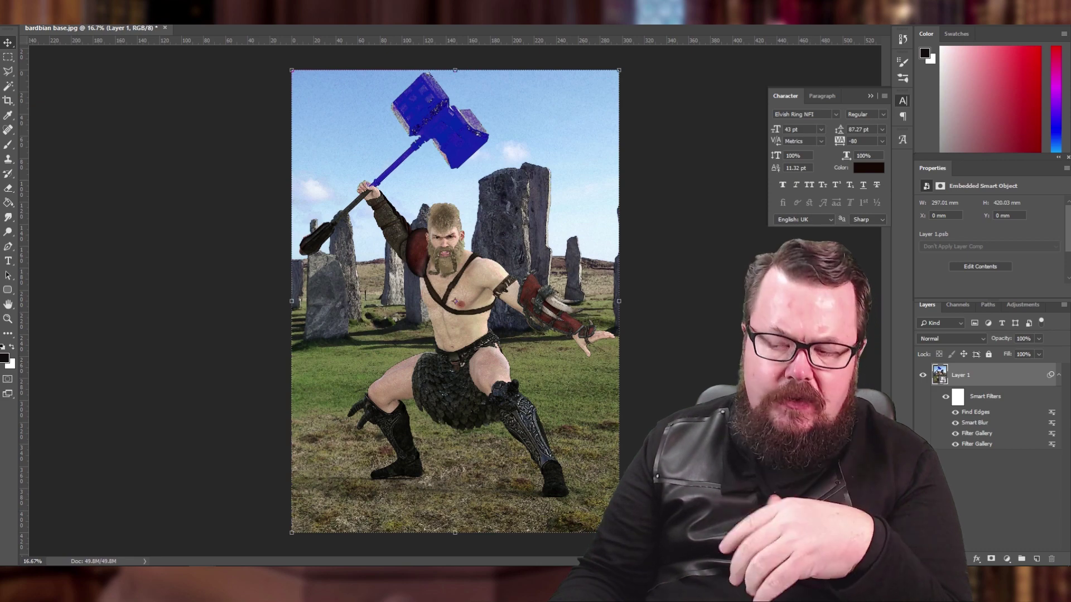
# Reopen the Cutout smart filter, try several edge simplicity values, and set edge simplicity to 3 and edge fidelity to 3
pyautogui.doubleClick(977, 444)
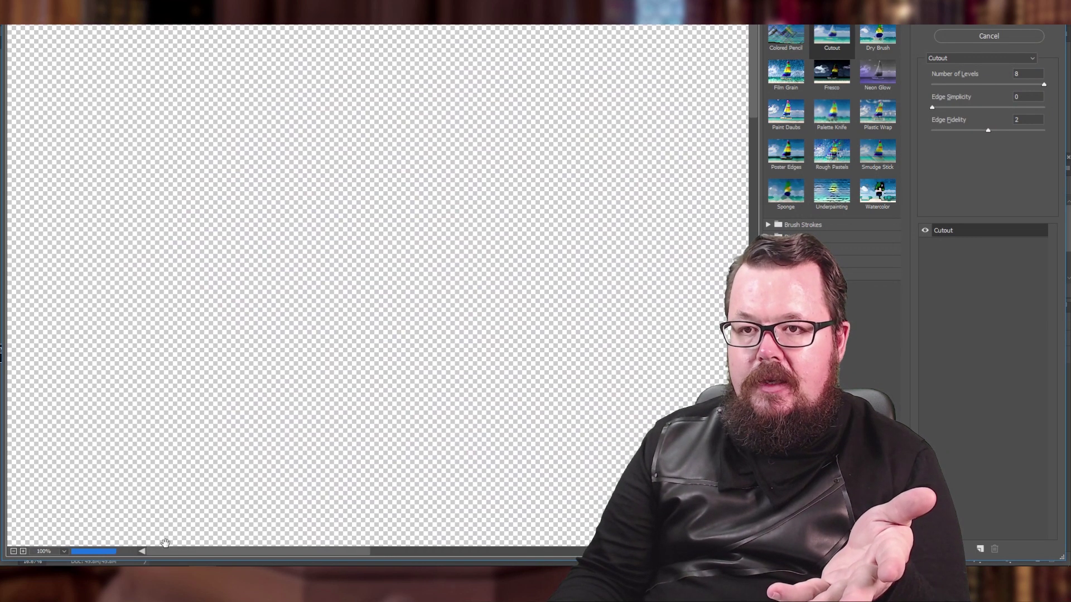
pyautogui.moveTo(438, 541); pyautogui.dragTo(198, 541)
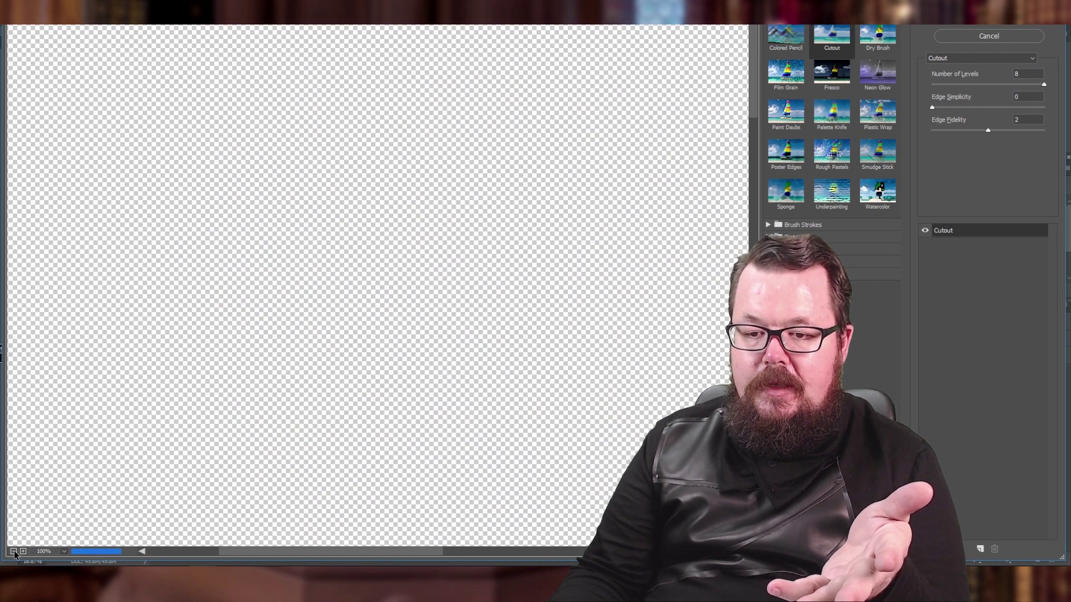
pyautogui.click(14, 552)
pyautogui.click(13, 552)
pyautogui.click(13, 551)
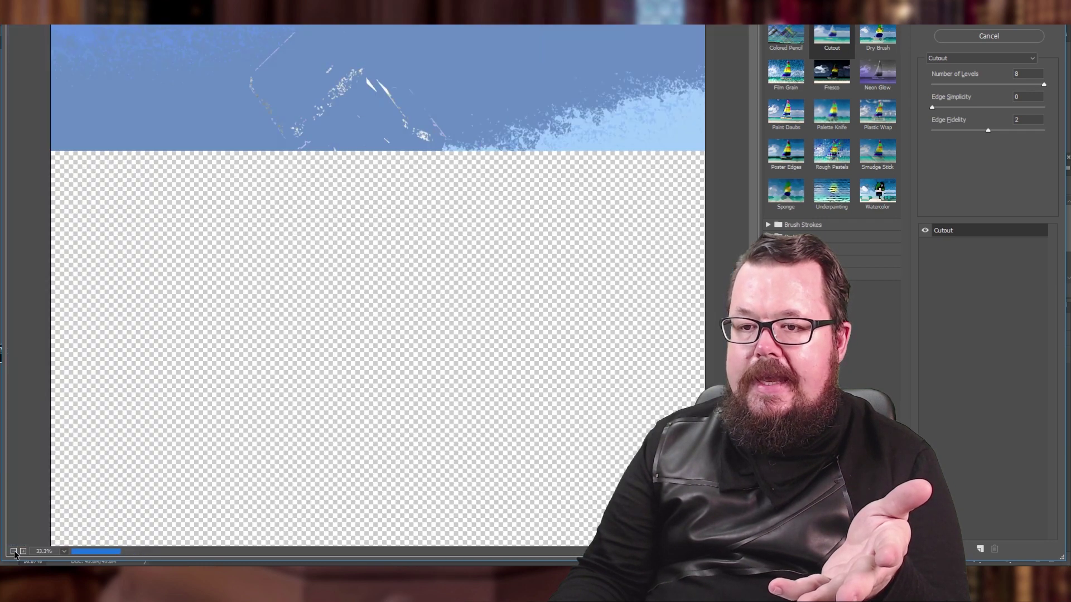
pyautogui.scroll(-1, 429, 209)
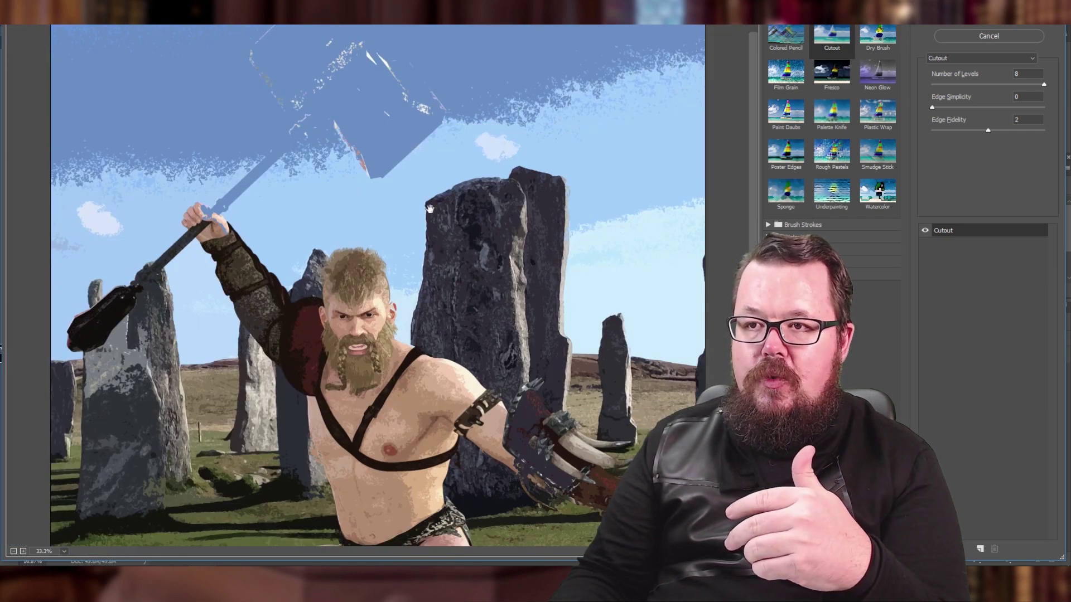
pyautogui.scroll(1, 429, 209)
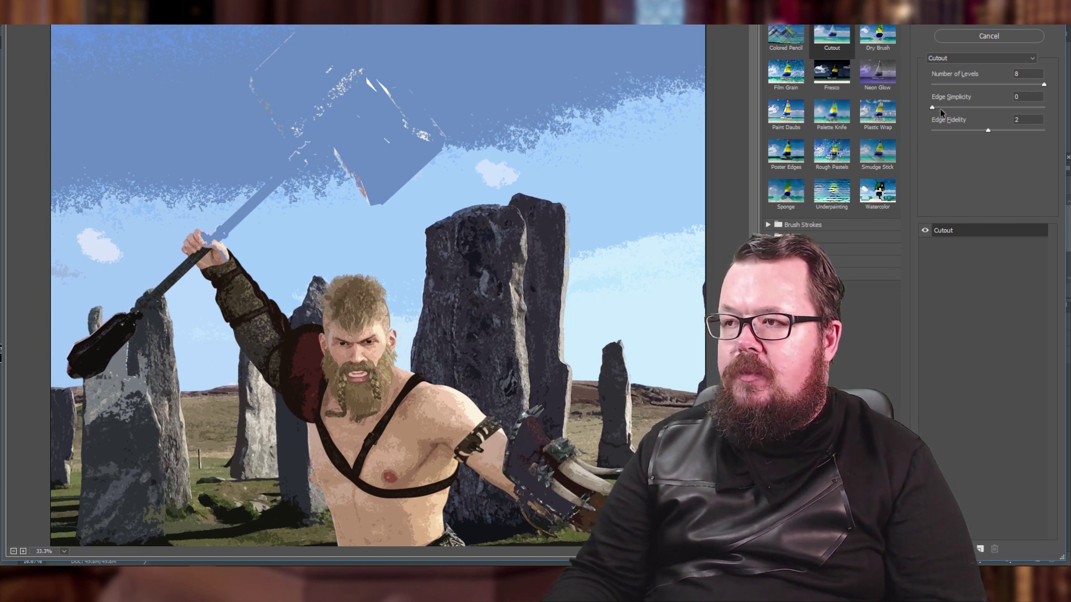
pyautogui.moveTo(935, 110); pyautogui.dragTo(944, 108)
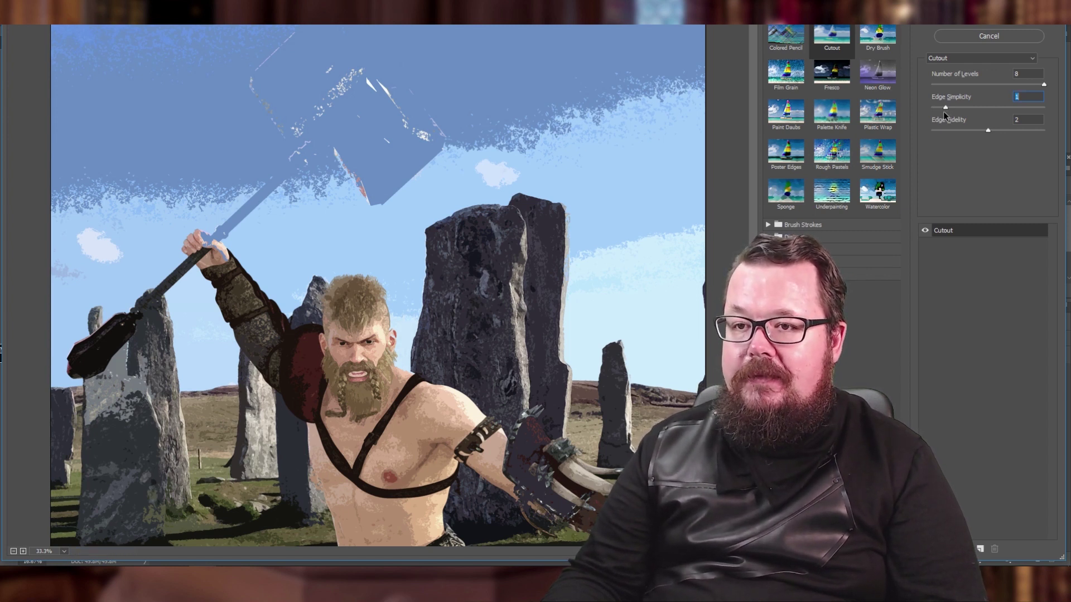
pyautogui.click(999, 107)
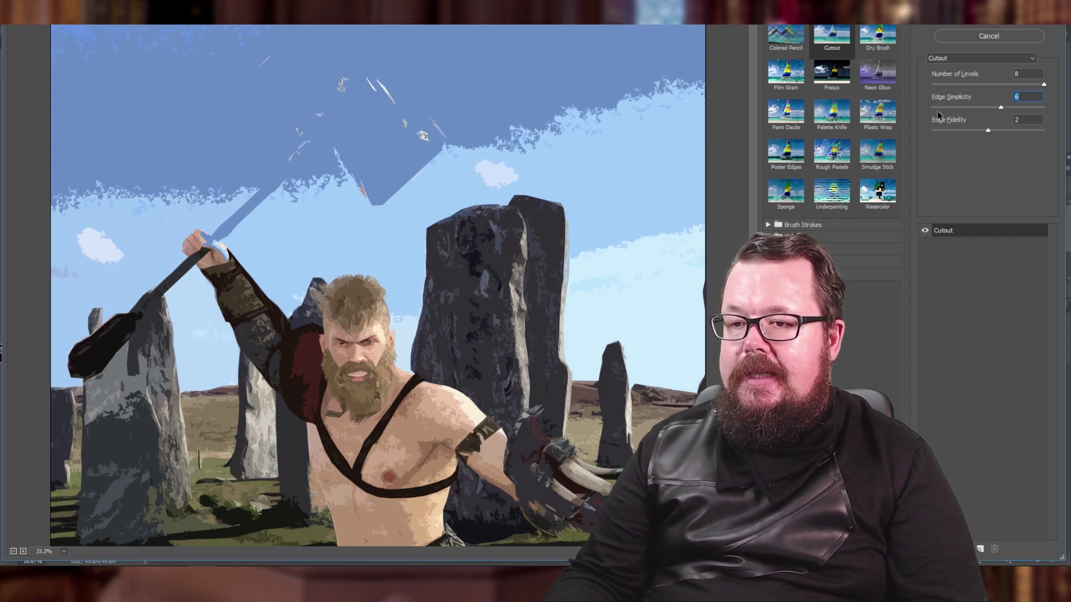
pyautogui.click(966, 108)
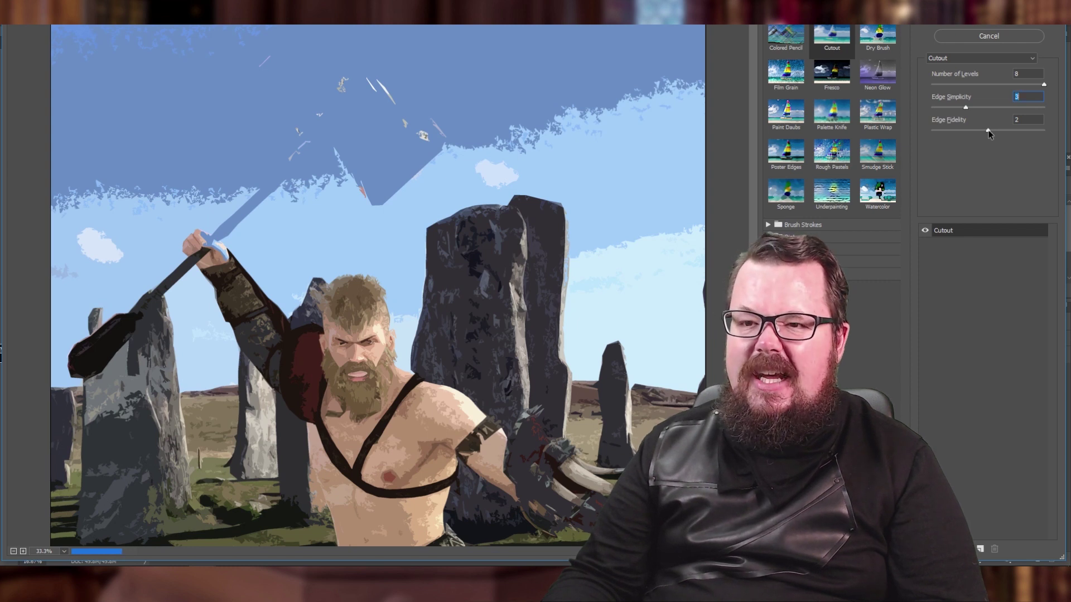
pyautogui.moveTo(989, 132); pyautogui.dragTo(1036, 131)
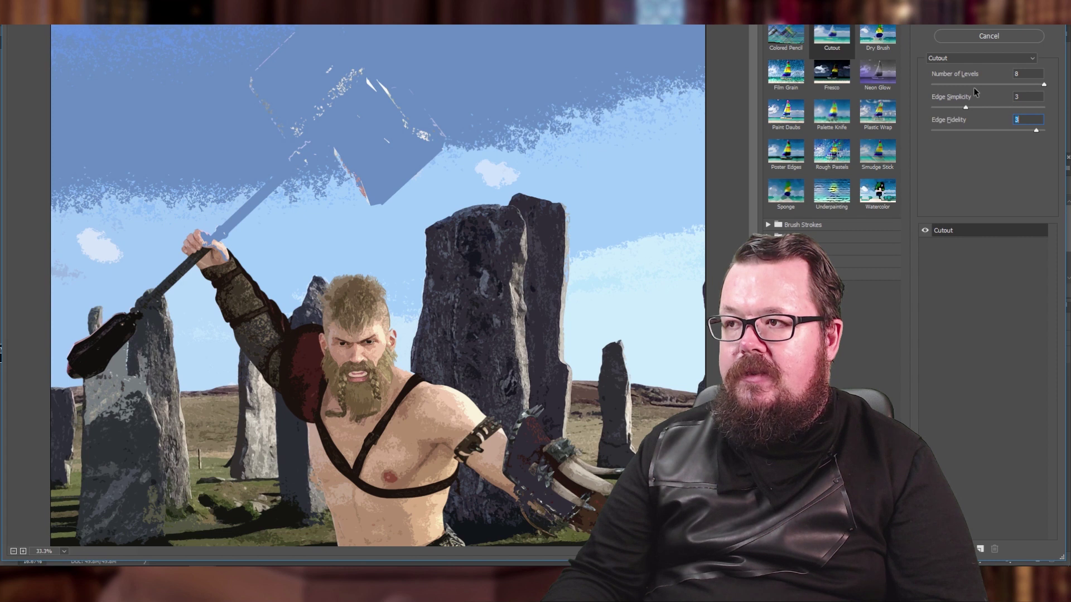
# Set the Cutout filter's number of levels to 6 and apply it to the Smart Object
pyautogui.click(1009, 85)
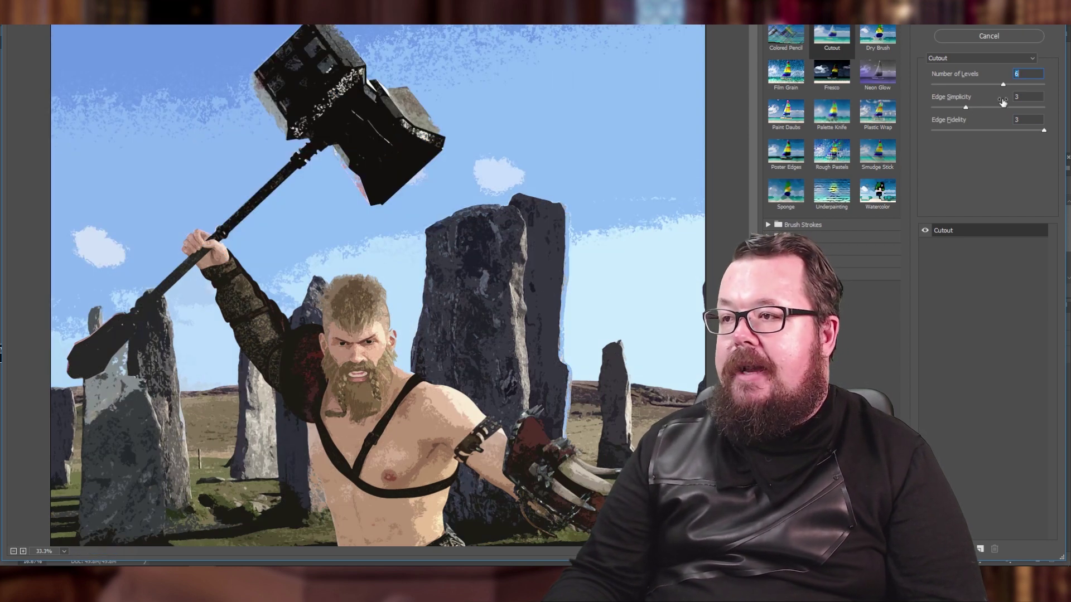
pyautogui.click(1018, 85)
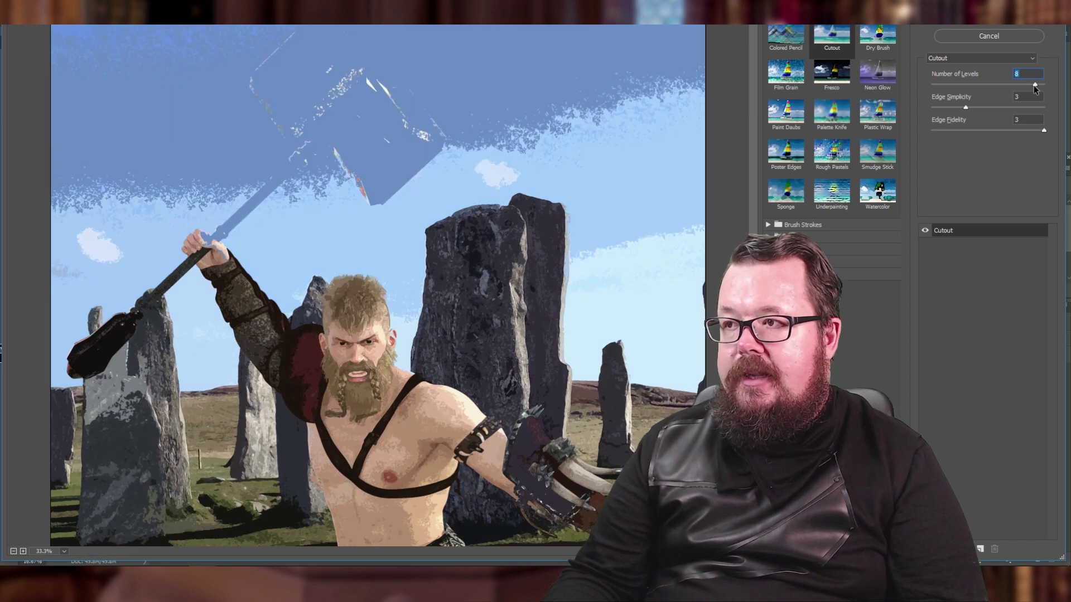
pyautogui.click(1023, 85)
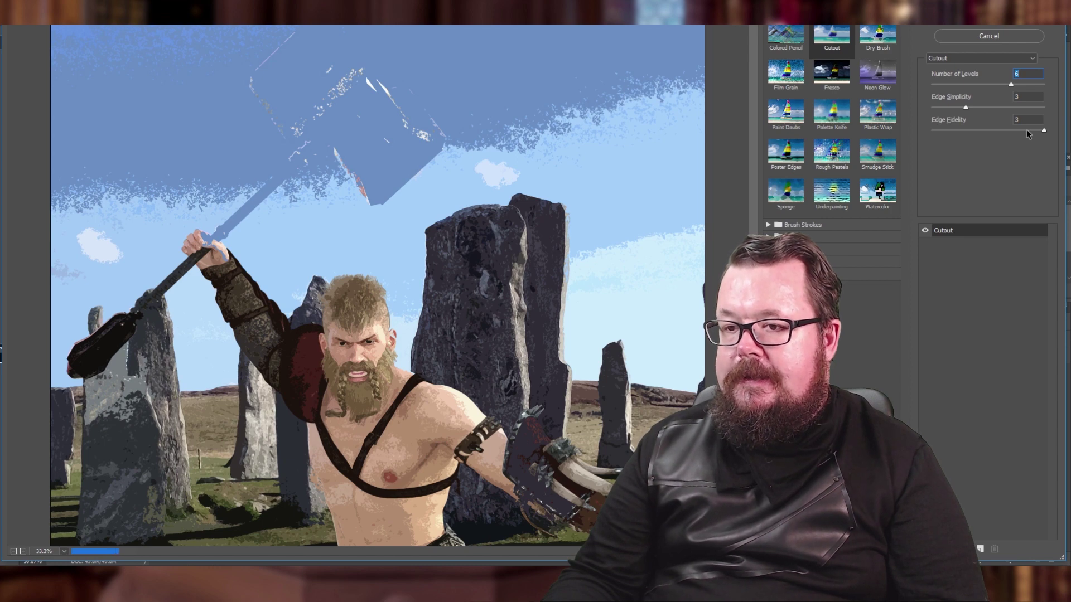
pyautogui.click(1004, 16)
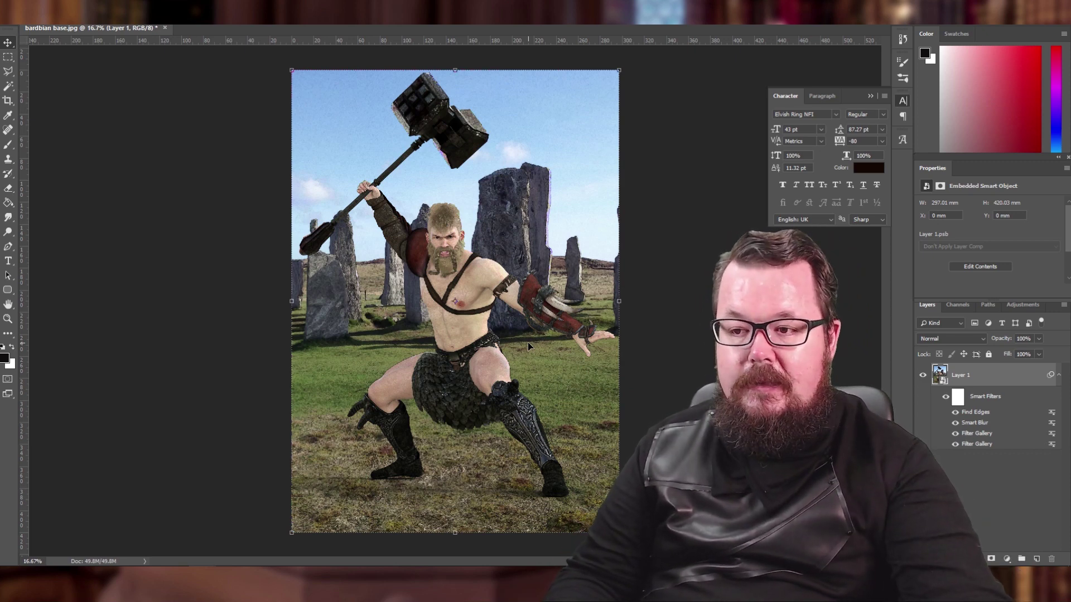
# Examine the combined smart filter effect on the barbarian's chest, face and beard up close
pyautogui.hotkey('ctrl', '+')
pyautogui.hotkey('ctrl', '+')
pyautogui.hotkey('ctrl', '+')
pyautogui.hotkey('ctrl', '+')
pyautogui.hotkey('ctrl', '+')
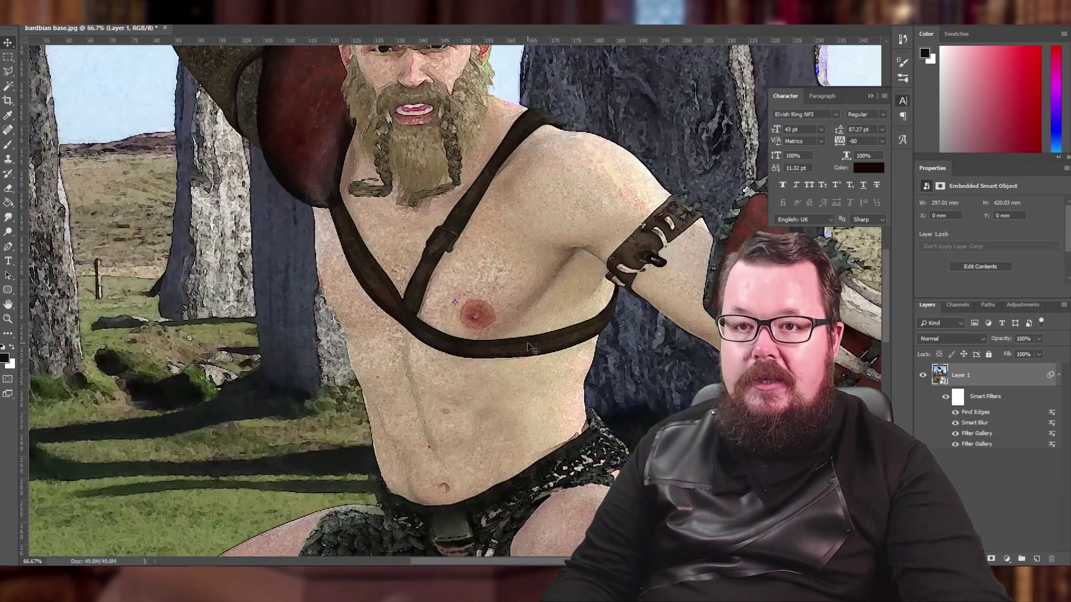
pyautogui.moveTo(443, 193); pyautogui.dragTo(493, 453)
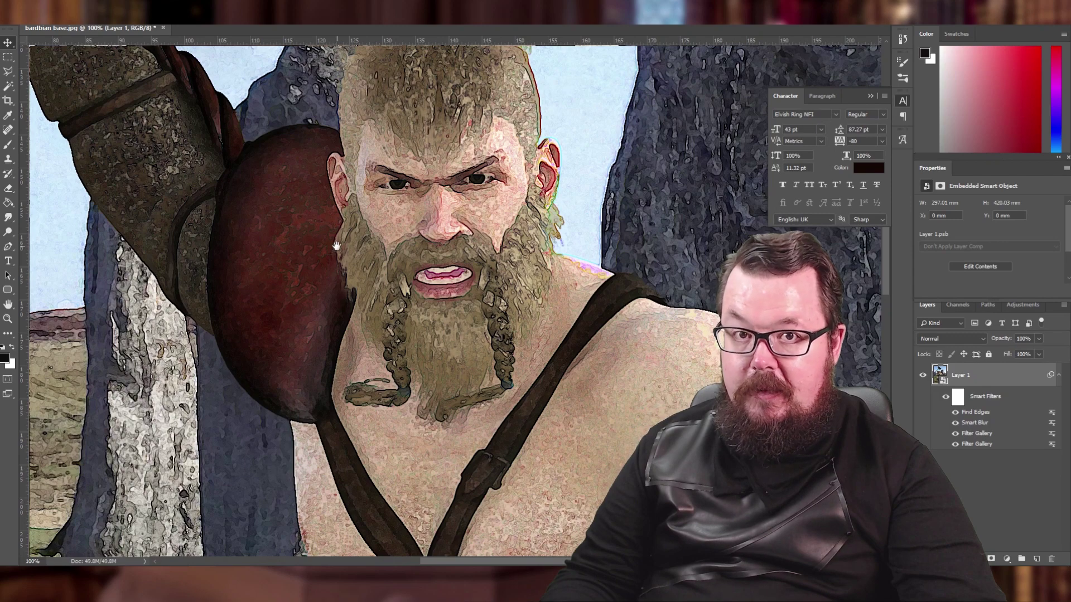
pyautogui.moveTo(336, 246); pyautogui.dragTo(328, 270)
pyautogui.moveTo(667, 448); pyautogui.dragTo(599, 416)
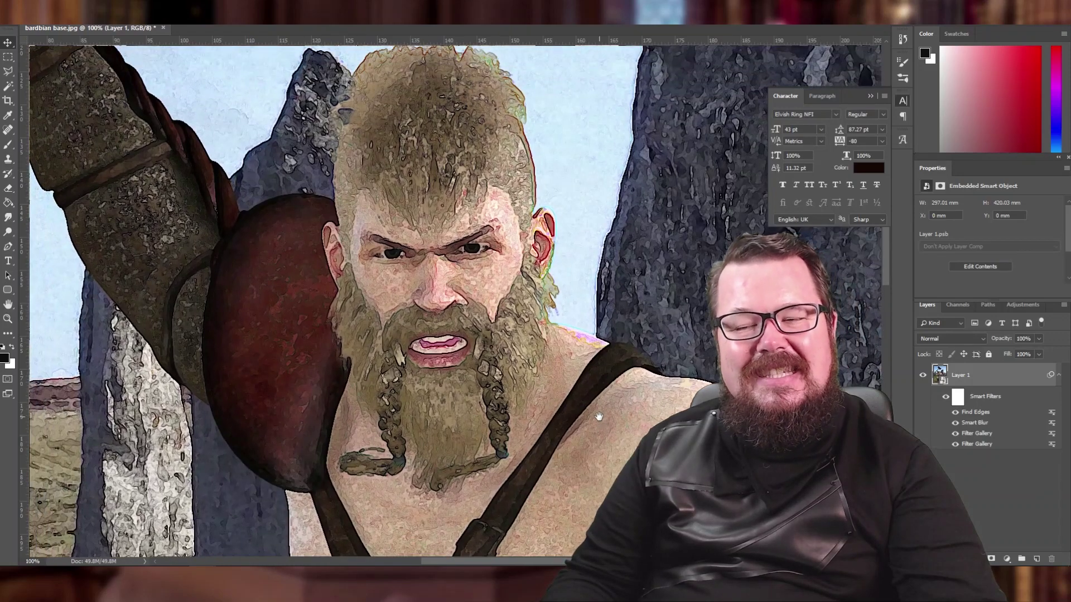
# Copy the parchment texture on Layer 2 of battle.psd into the barbarian document above the filtered Smart Object
pyautogui.hotkey('ctrl', '-')
pyautogui.hotkey('ctrl', '-')
pyautogui.hotkey('ctrl', '-')
pyautogui.hotkey('ctrl', '-')
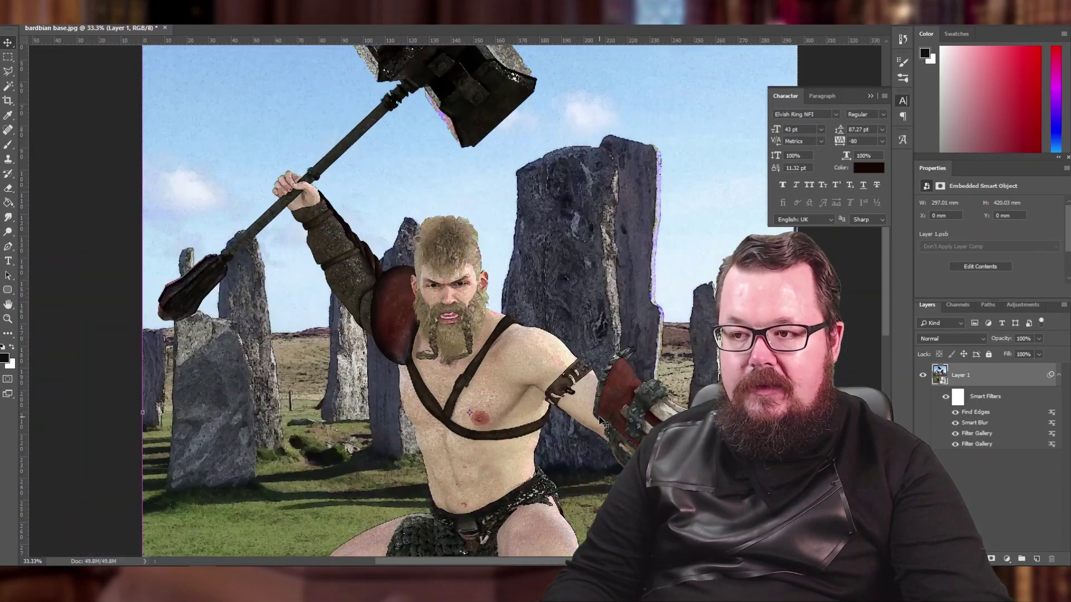
pyautogui.hotkey('ctrl', '-')
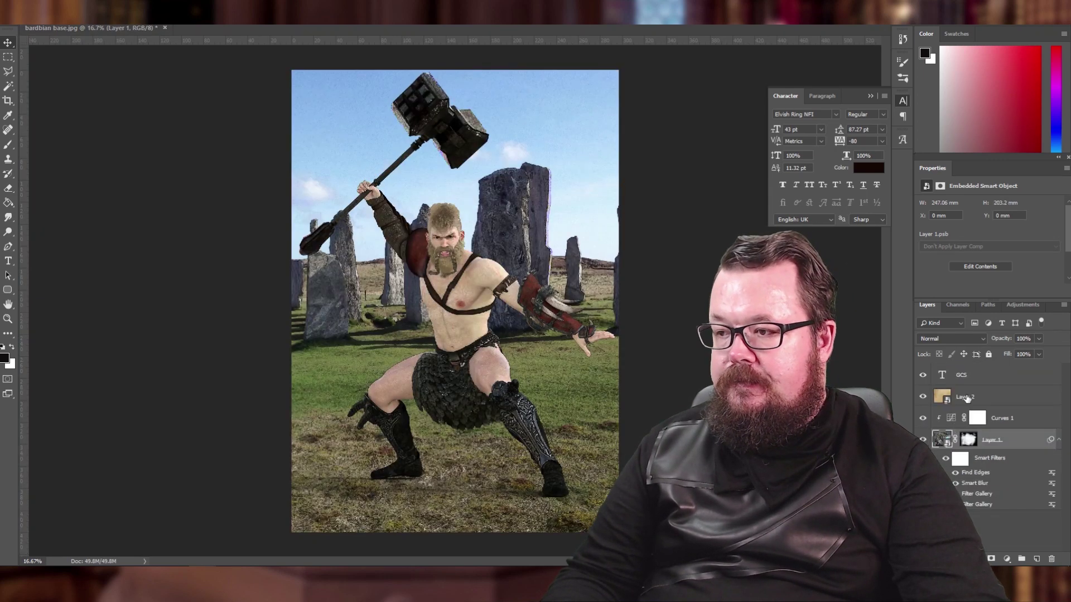
pyautogui.click(998, 399)
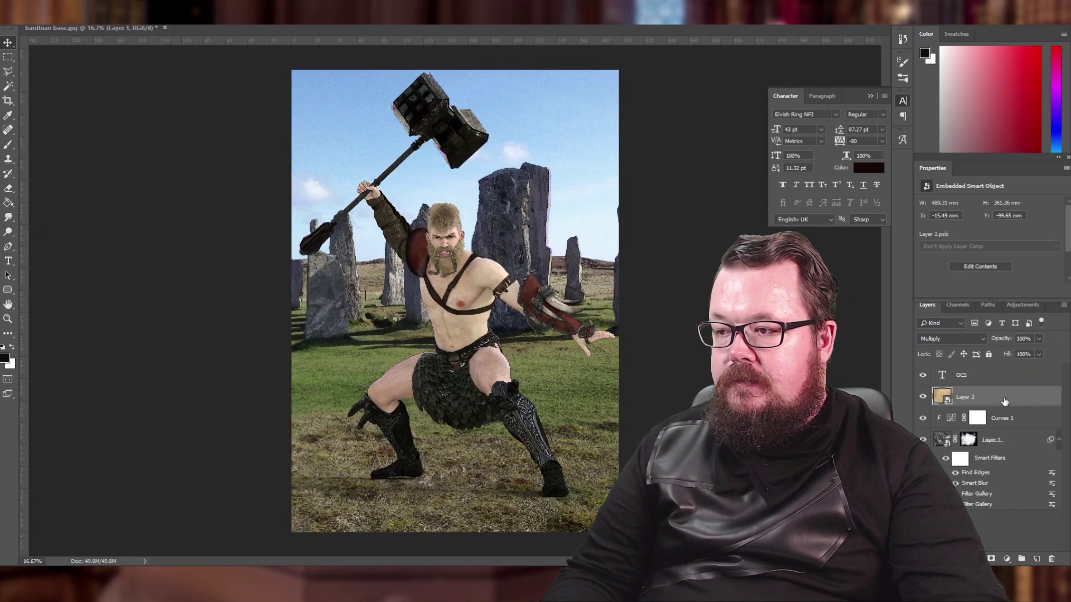
pyautogui.moveTo(995, 399); pyautogui.dragTo(517, 230)
# Rotate the parchment texture to portrait orientation and position it so it covers the whole canvas
pyautogui.moveTo(734, 456); pyautogui.dragTo(236, 525)
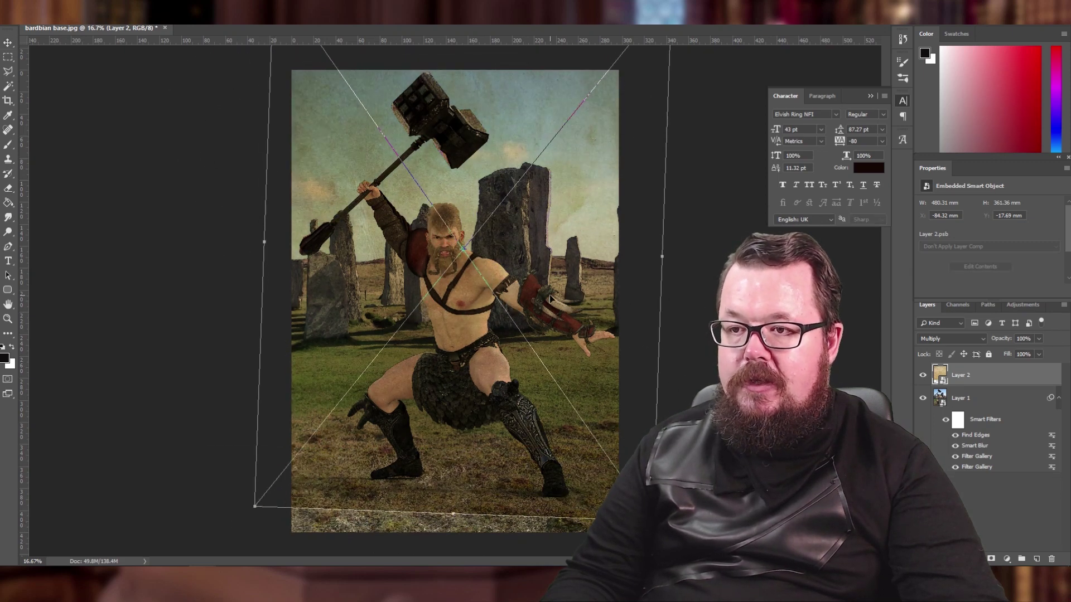
pyautogui.moveTo(550, 294); pyautogui.dragTo(538, 333)
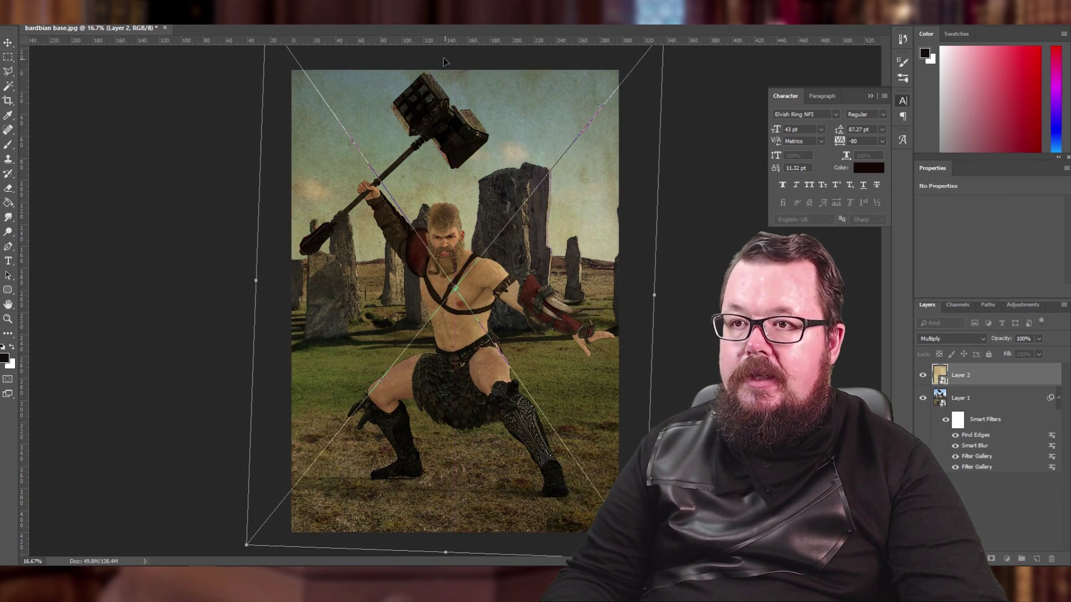
pyautogui.press('Return')
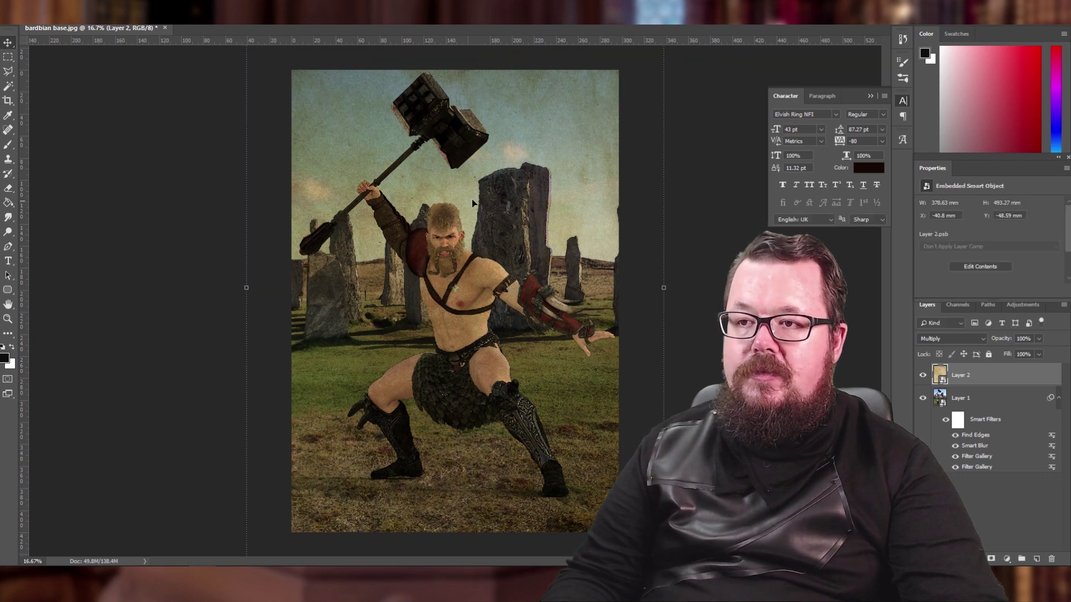
# Switch the parchment layer's blend mode to Normal to view the bare paper, and return it to Multiply
pyautogui.click(950, 338)
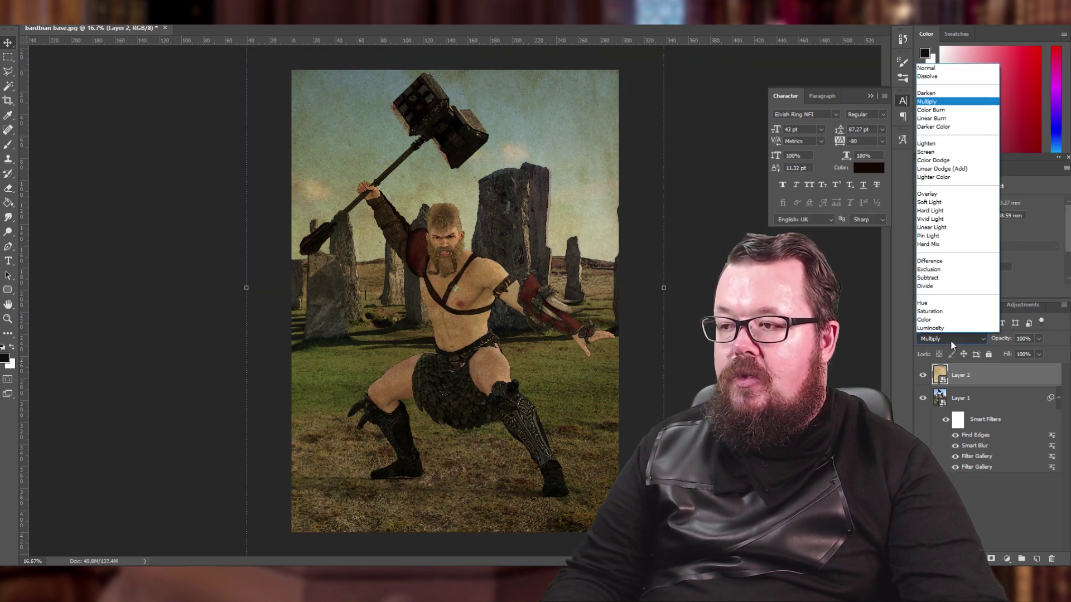
pyautogui.click(931, 66)
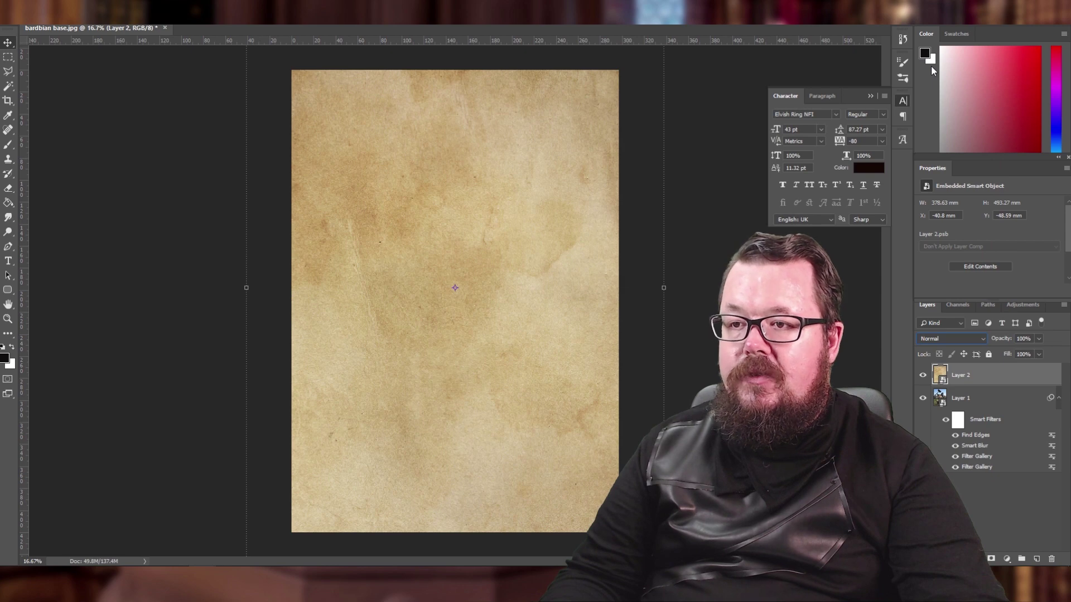
pyautogui.click(953, 339)
pyautogui.click(943, 101)
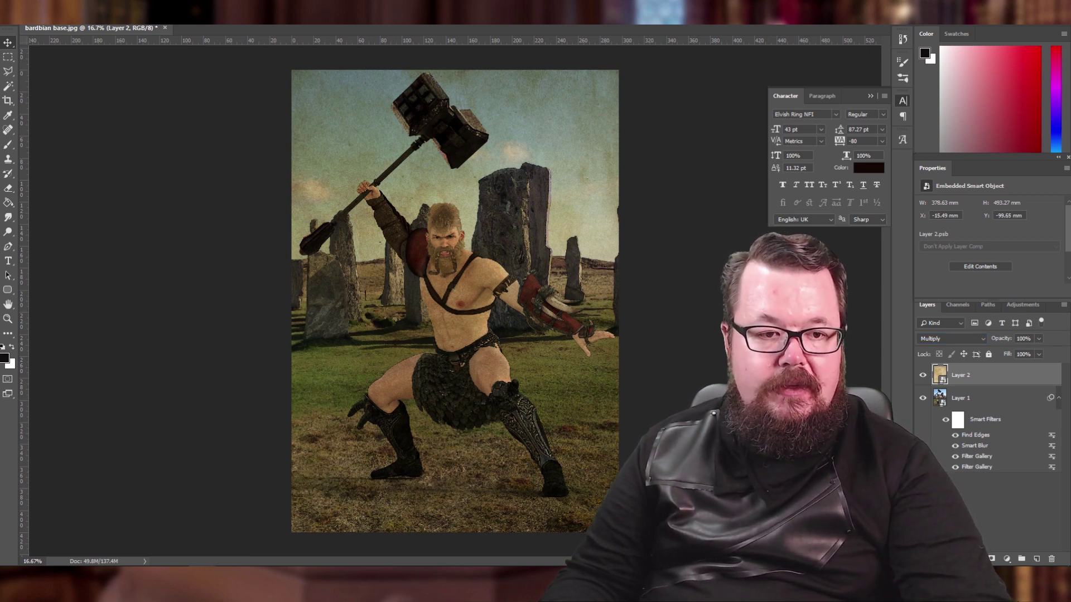
pyautogui.moveTo(0, 89); pyautogui.dragTo(0, 96)
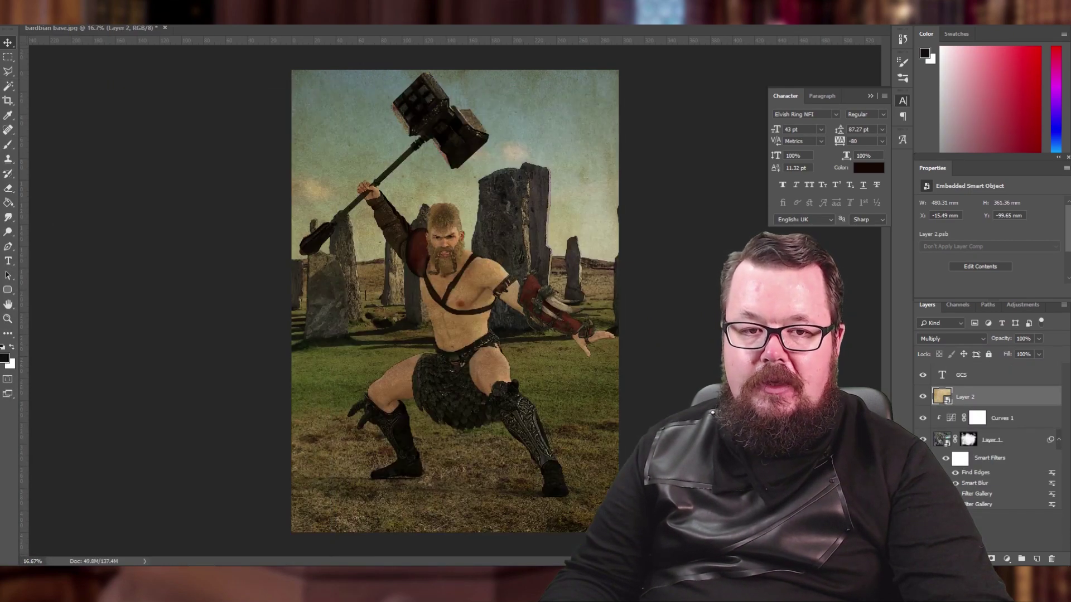
pyautogui.click(196, 123)
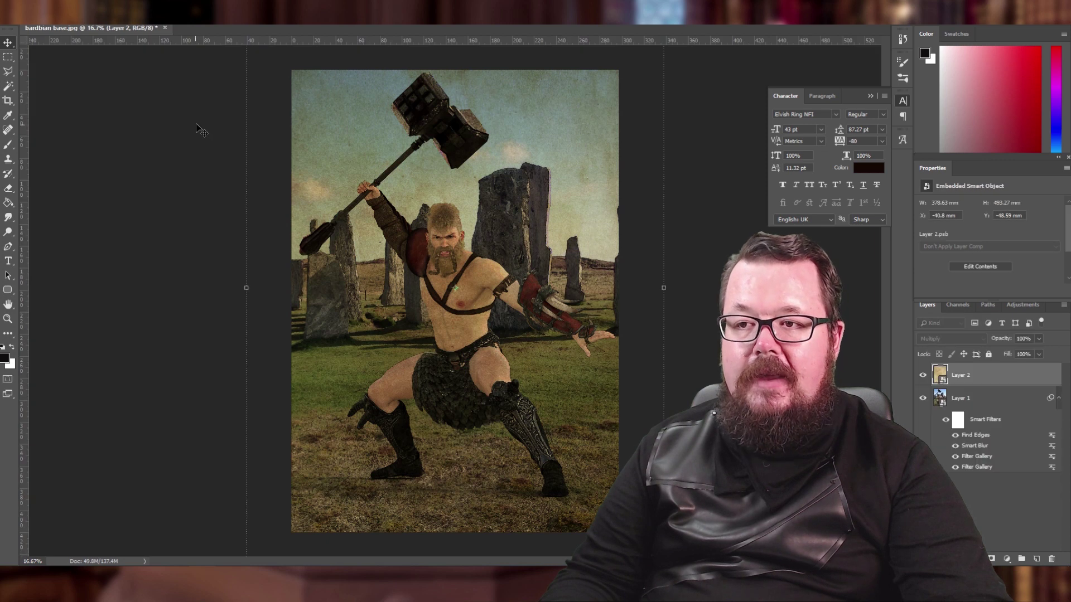
pyautogui.click(196, 123)
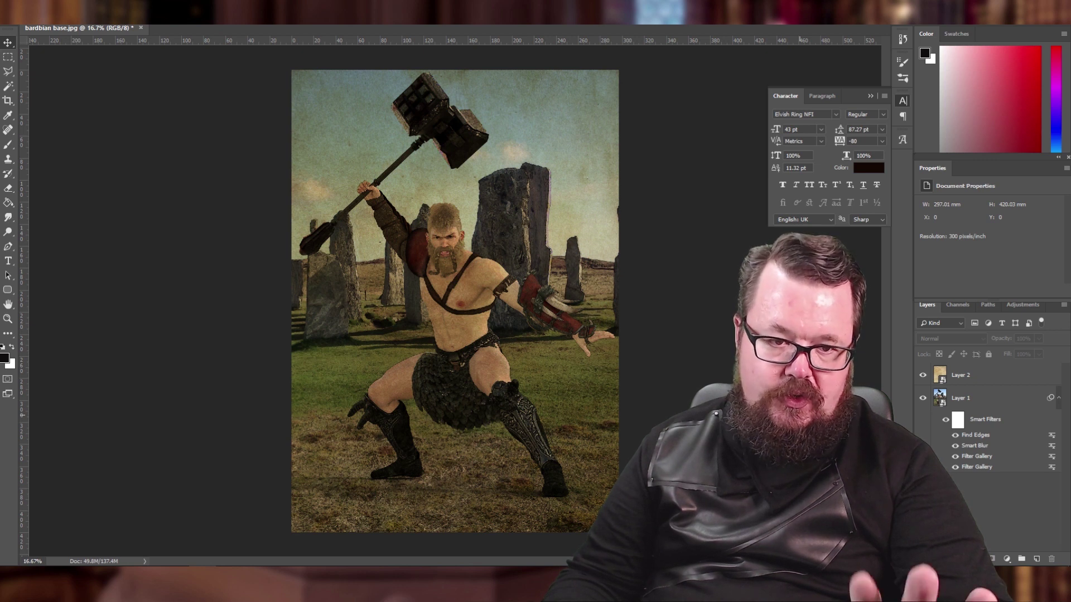
# Add a layer mask to Layer 1 and invert it to black to hide the barbarian artwork
pyautogui.click(967, 400)
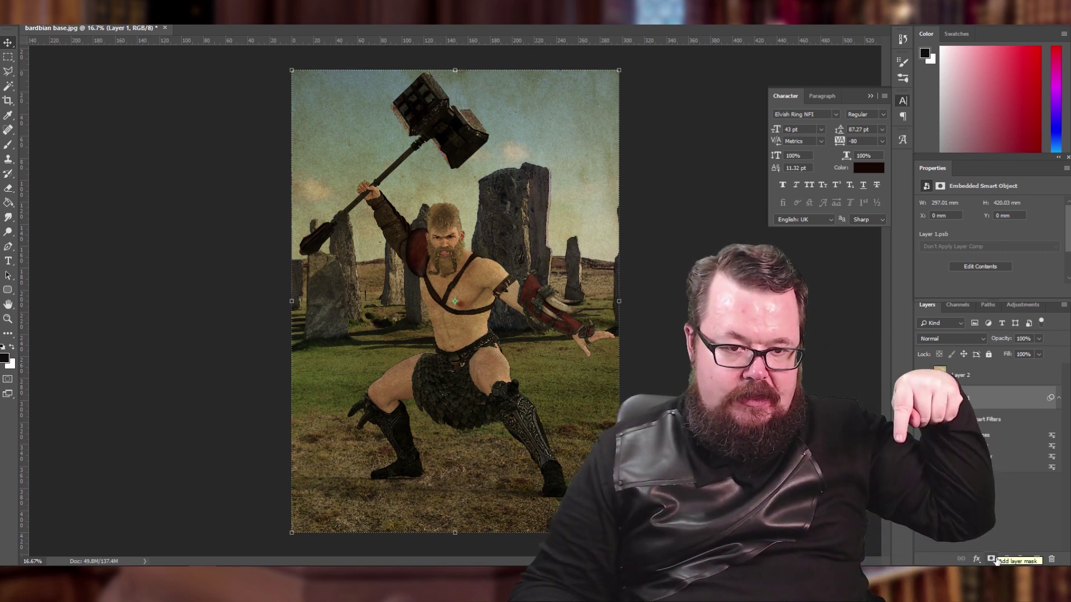
pyautogui.click(992, 559)
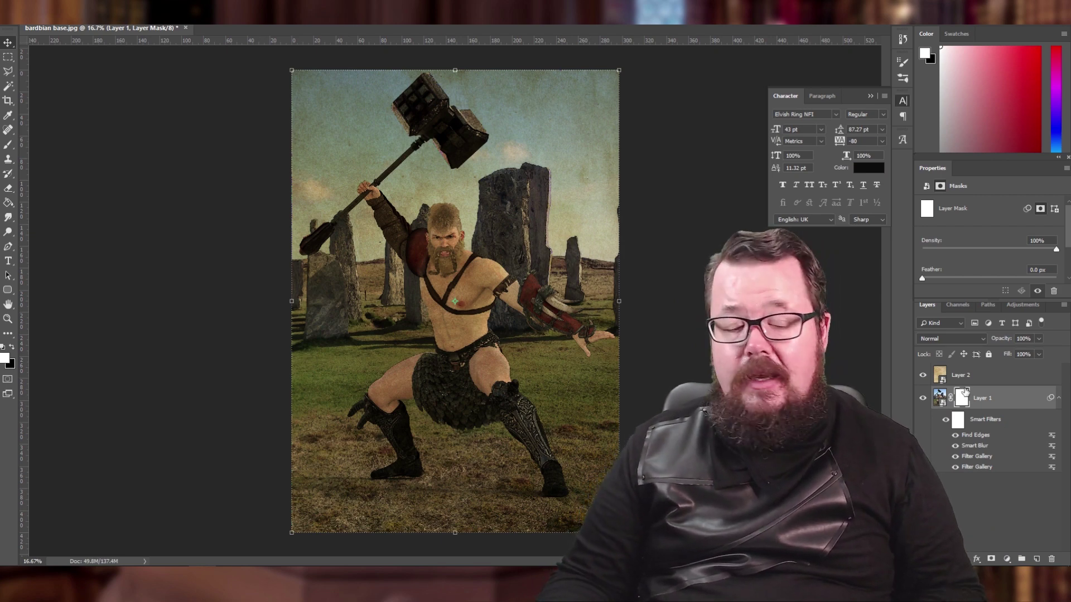
pyautogui.hotkey('ctrl', 'i')
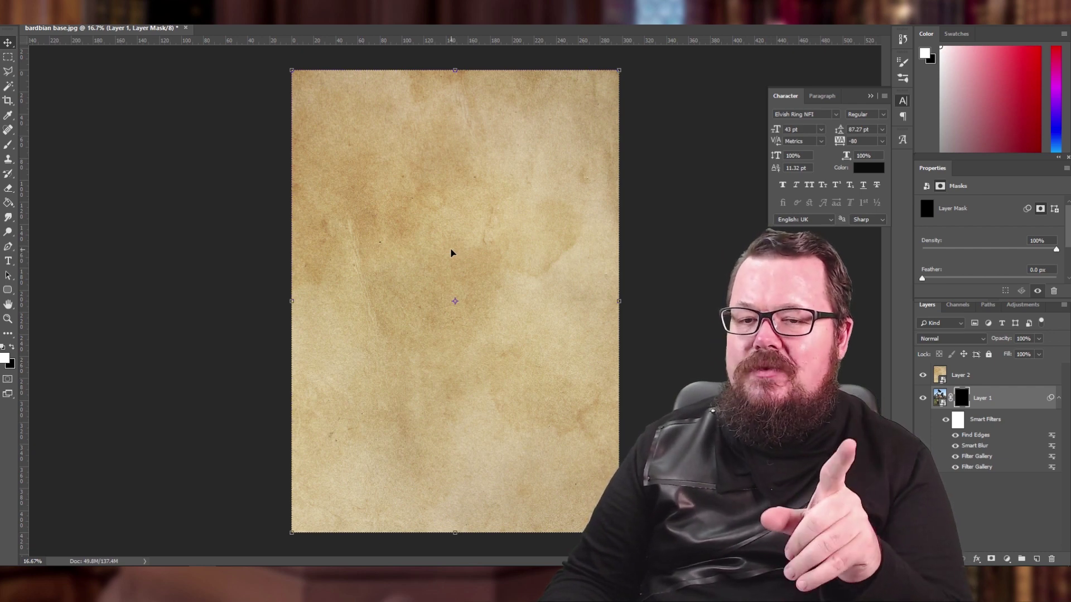
# Browse the brush presets for the Brush tool, choose the textured brush 23, and set its size to 800 px
pyautogui.click(7, 146)
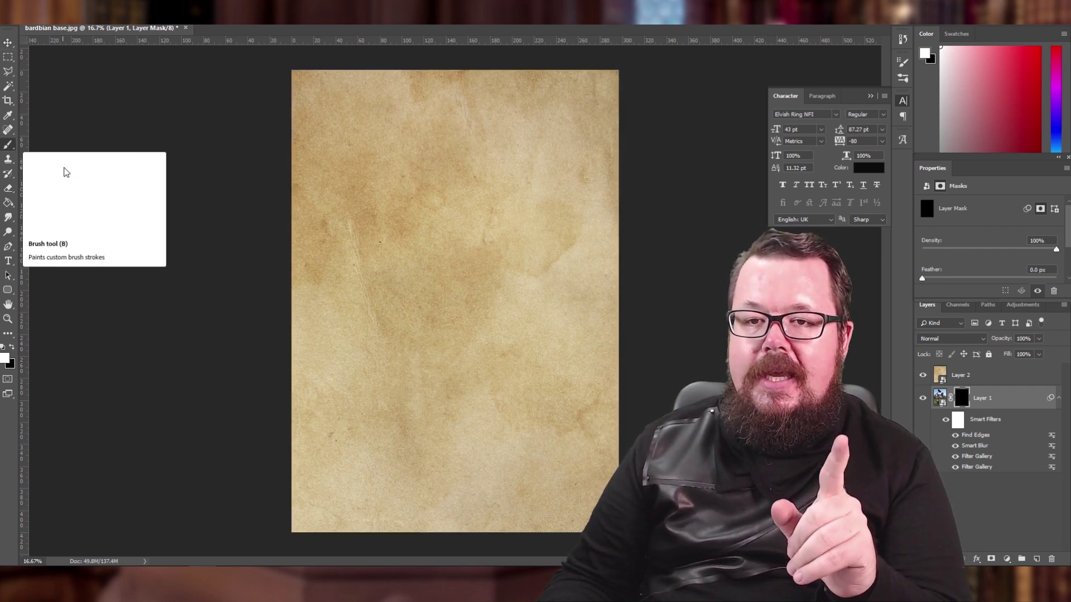
pyautogui.click(46, 17)
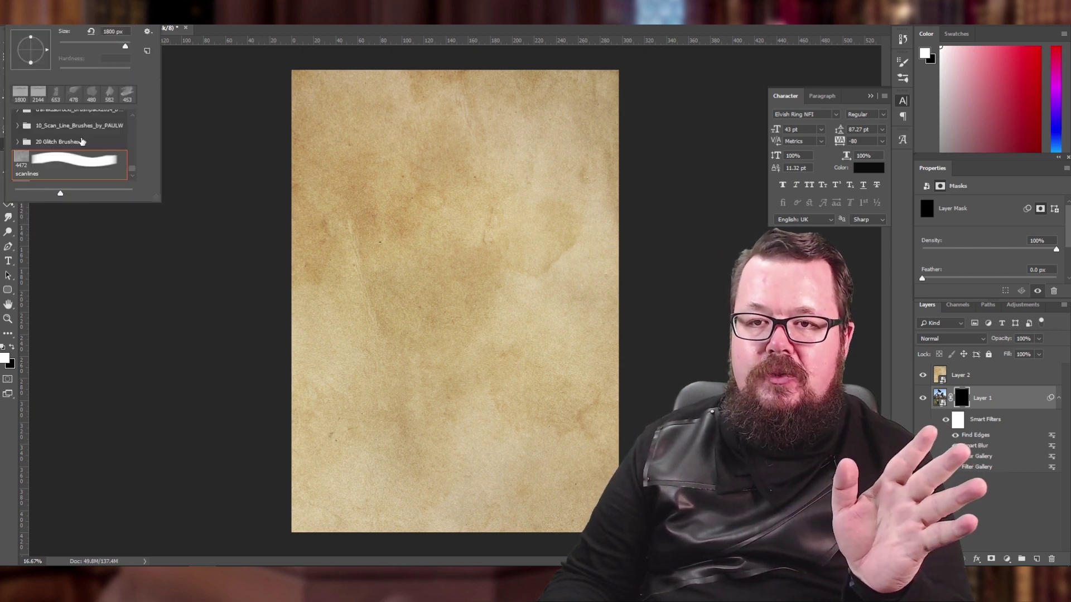
pyautogui.click(17, 142)
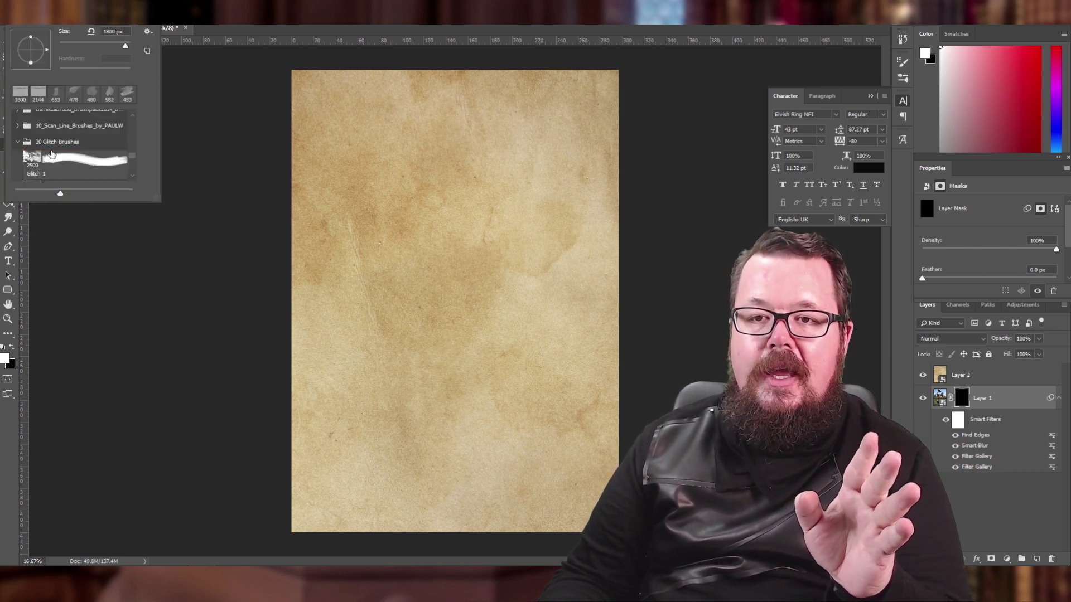
pyautogui.scroll(1, 51, 154)
pyautogui.click(17, 134)
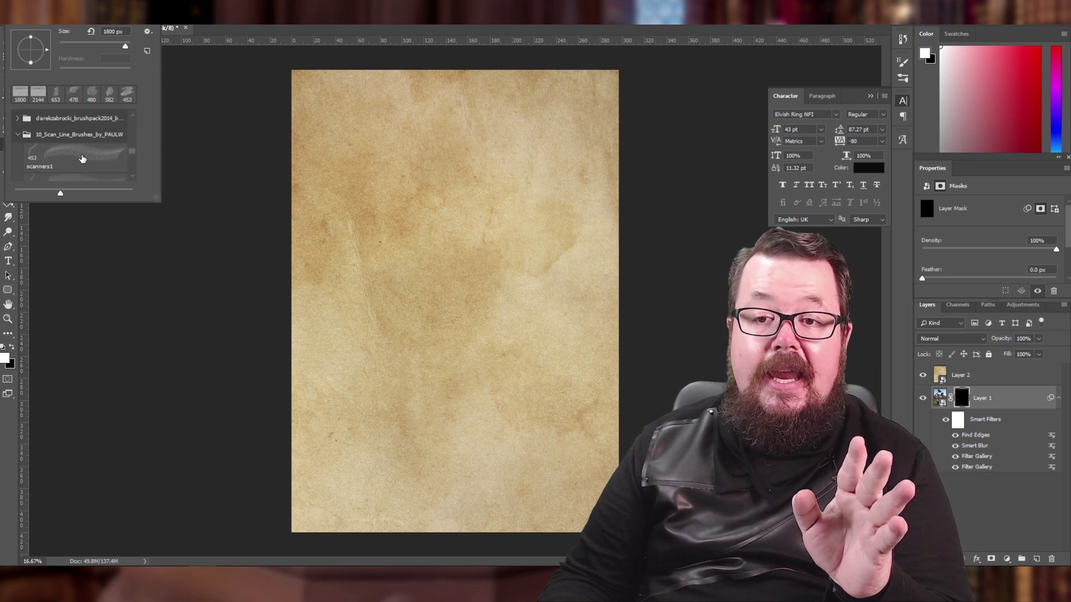
pyautogui.scroll(-5, 82, 159)
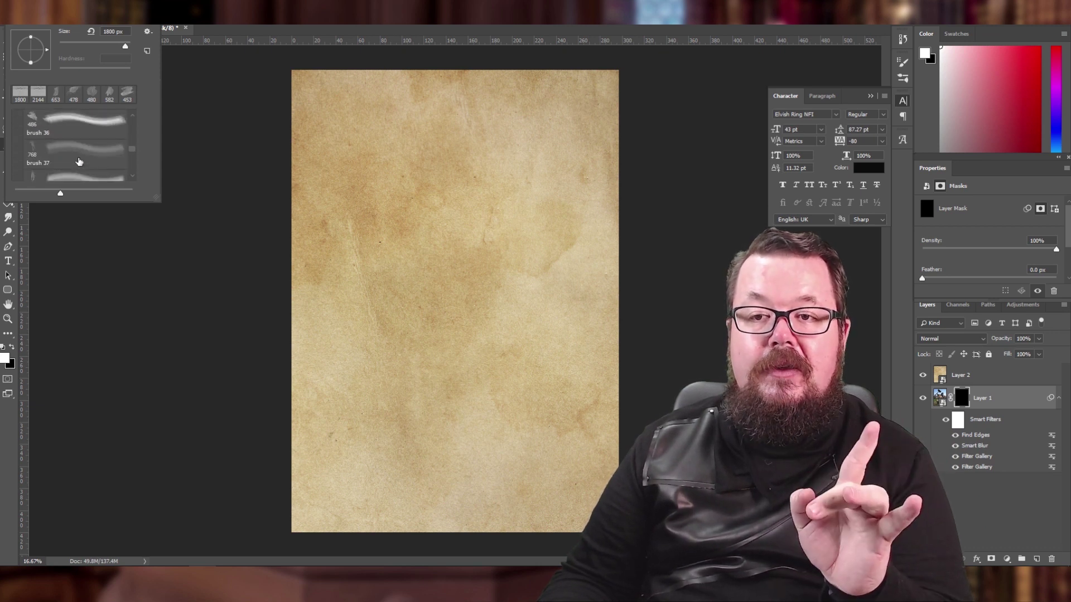
pyautogui.scroll(3, 79, 162)
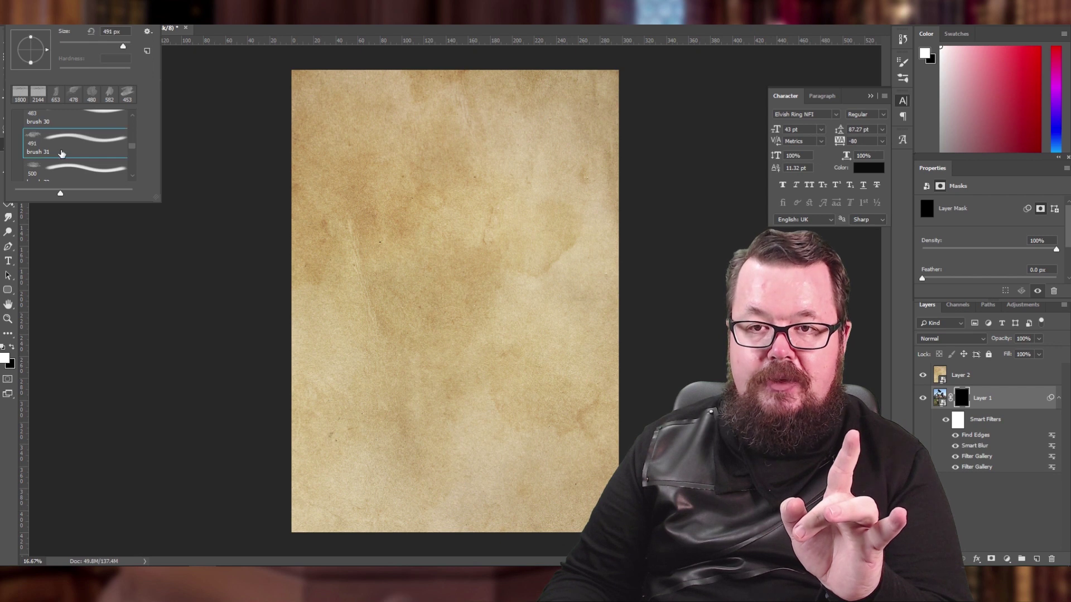
pyautogui.scroll(3, 62, 155)
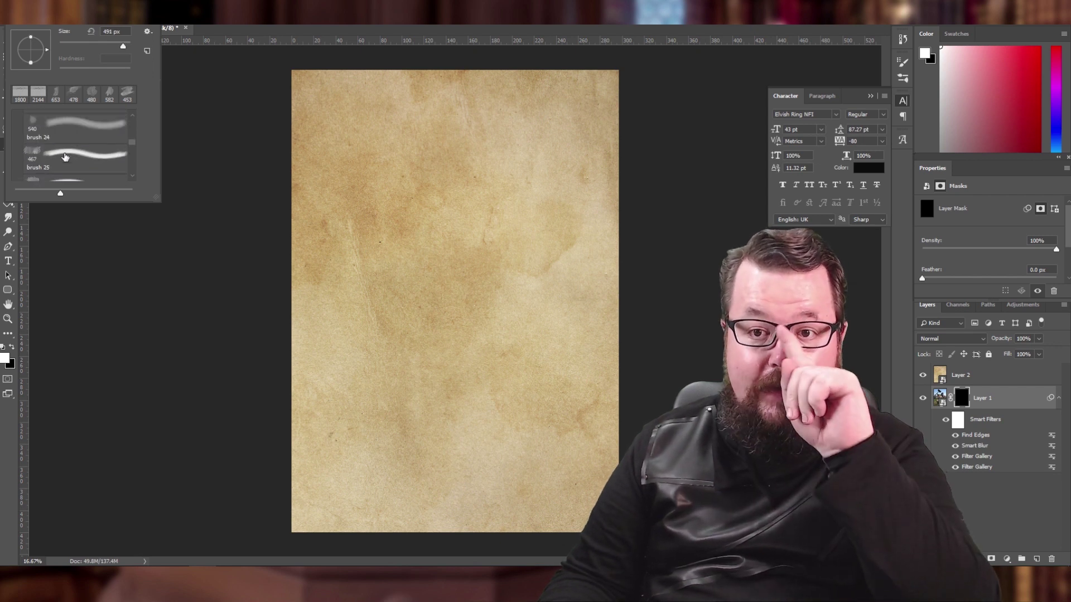
pyautogui.scroll(3, 65, 157)
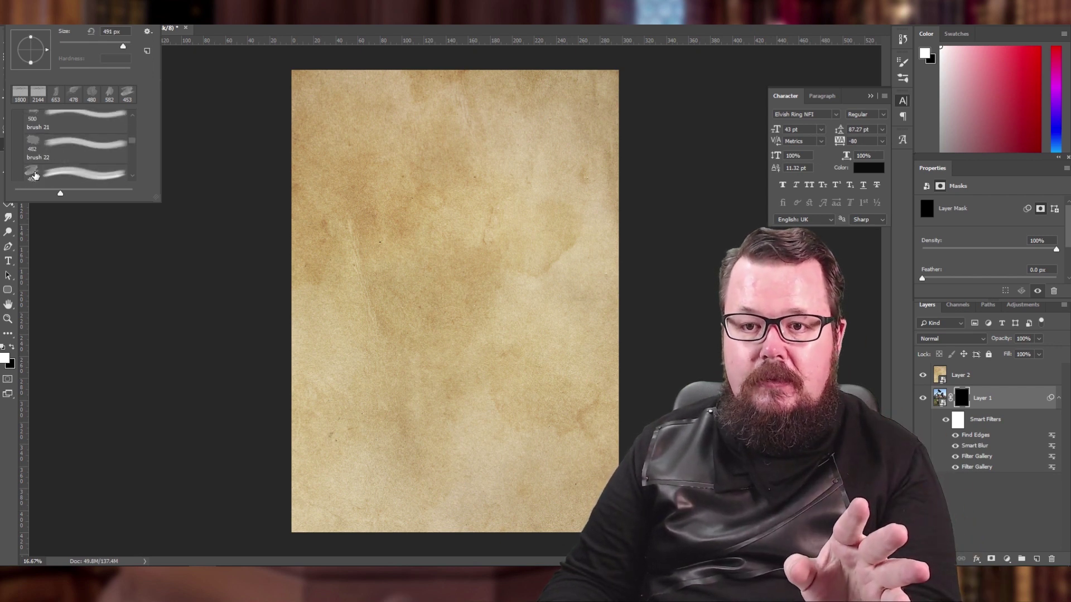
pyautogui.click(34, 175)
pyautogui.scroll(1, 60, 158)
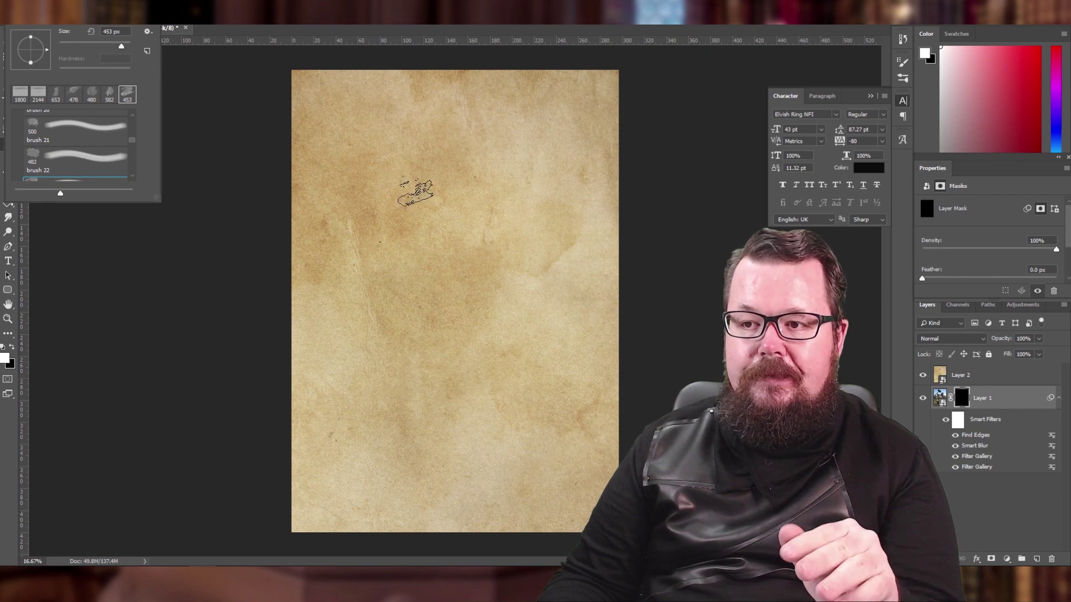
pyautogui.moveTo(120, 48); pyautogui.dragTo(123, 48)
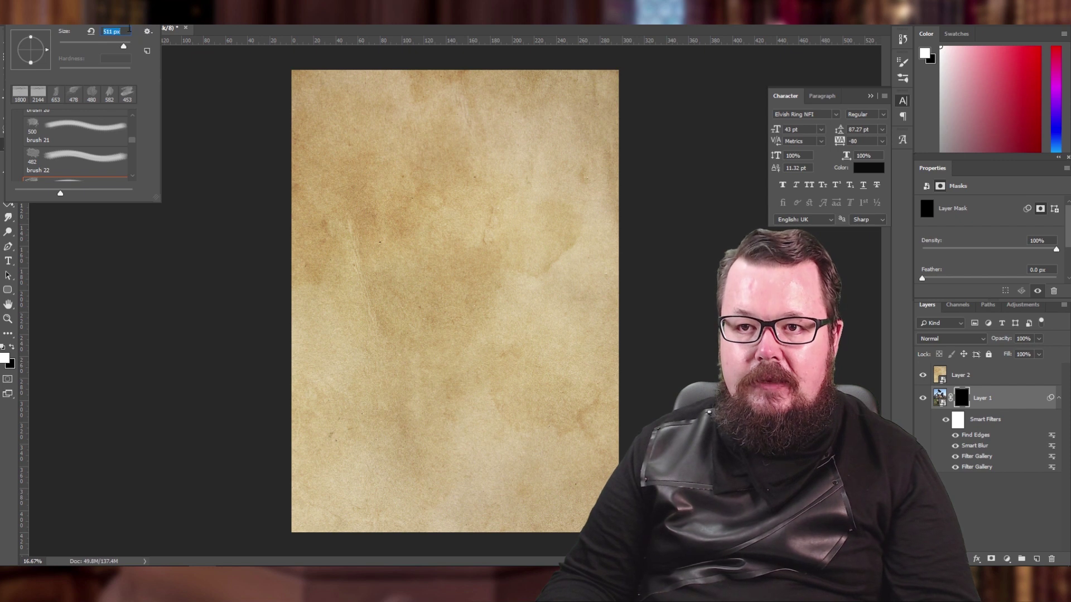
pyautogui.write('800')
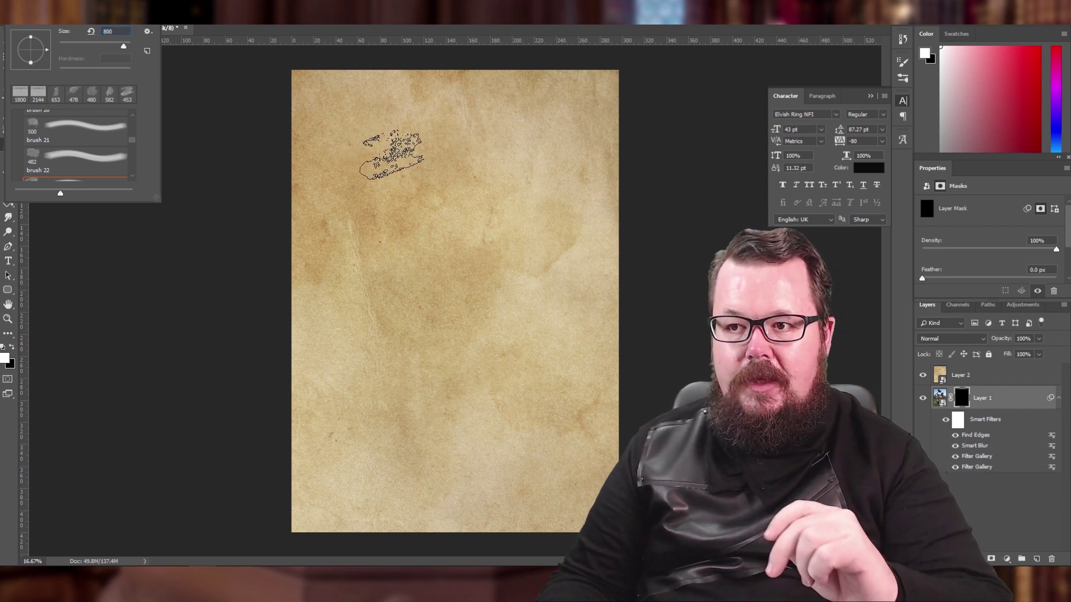
# Paint white on Layer 1's mask with rough strokes to partly reveal the barbarian's head, torso, arms, legs and hammer
pyautogui.moveTo(471, 196); pyautogui.dragTo(471, 343)
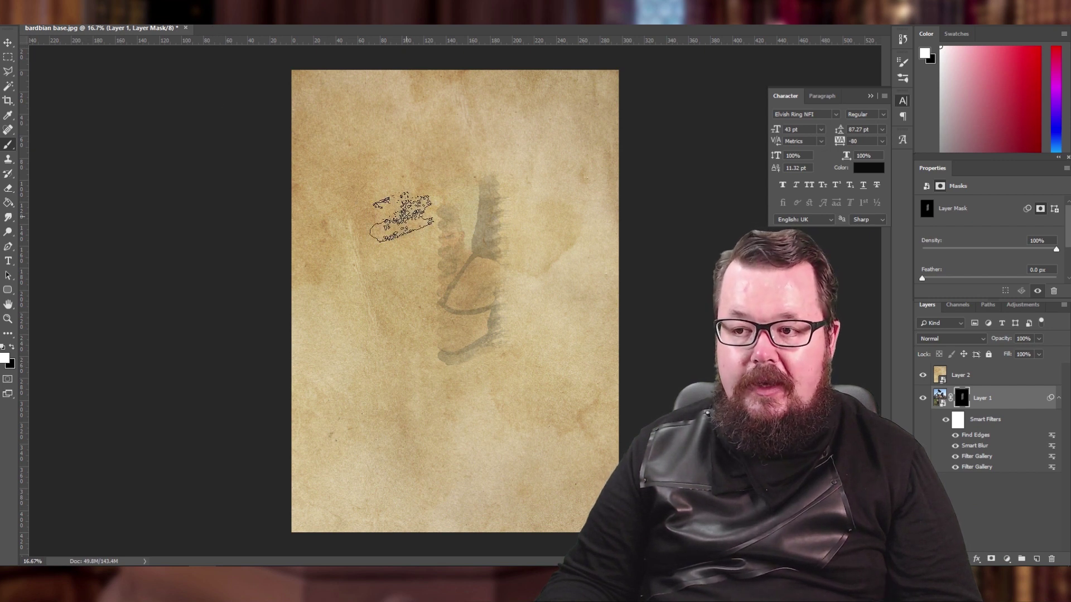
pyautogui.moveTo(404, 219)
pyautogui.mouseDown()
pyautogui.moveTo(470, 301)
pyautogui.moveTo(426, 235)
pyautogui.moveTo(437, 373)
pyautogui.moveTo(424, 427)
pyautogui.moveTo(395, 459)
pyautogui.moveTo(474, 457)
pyautogui.moveTo(490, 404)
pyautogui.moveTo(519, 446)
pyautogui.moveTo(480, 328)
pyautogui.moveTo(513, 352)
pyautogui.moveTo(536, 316)
pyautogui.moveTo(502, 263)
pyautogui.mouseUp()
pyautogui.moveTo(397, 269)
pyautogui.mouseDown()
pyautogui.moveTo(383, 149)
pyautogui.moveTo(403, 134)
pyautogui.moveTo(445, 163)
pyautogui.mouseUp()
pyautogui.moveTo(523, 277); pyautogui.dragTo(521, 311)
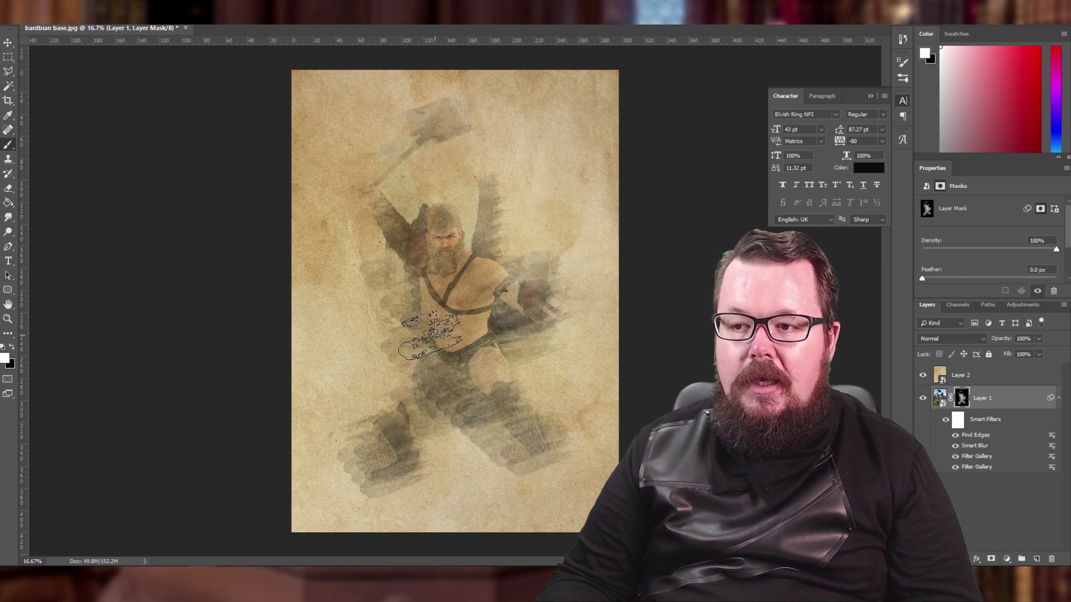
pyautogui.moveTo(431, 335)
pyautogui.mouseDown()
pyautogui.moveTo(433, 379)
pyautogui.moveTo(403, 392)
pyautogui.mouseUp()
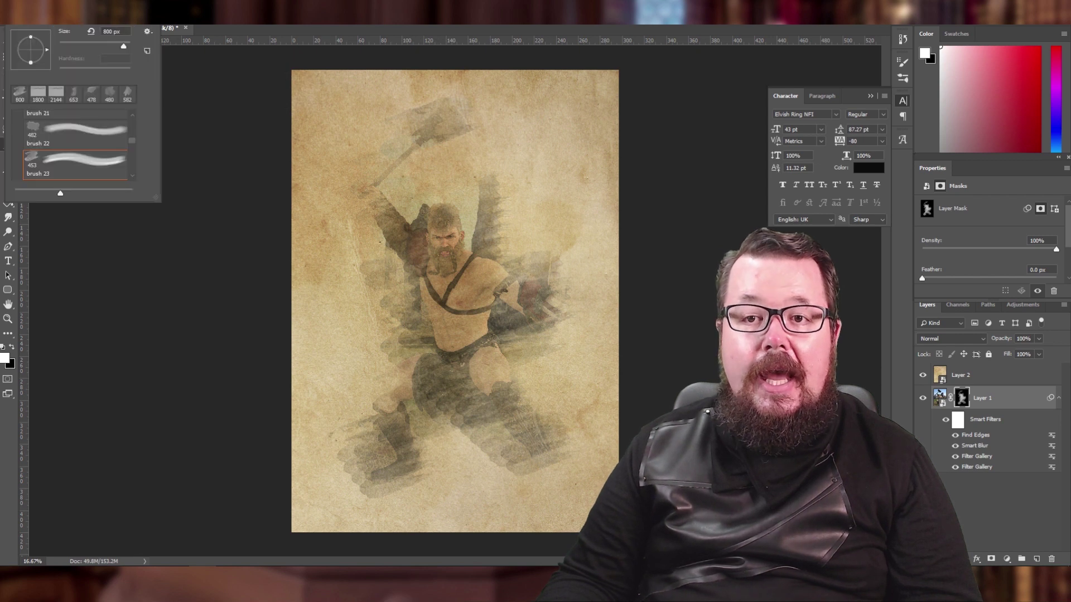
# Change the brush and paint on the mask to reveal the legs, boots, surrounding ground and outstretched arm in more detail
pyautogui.rightClick(136, 59)
pyautogui.click(420, 234)
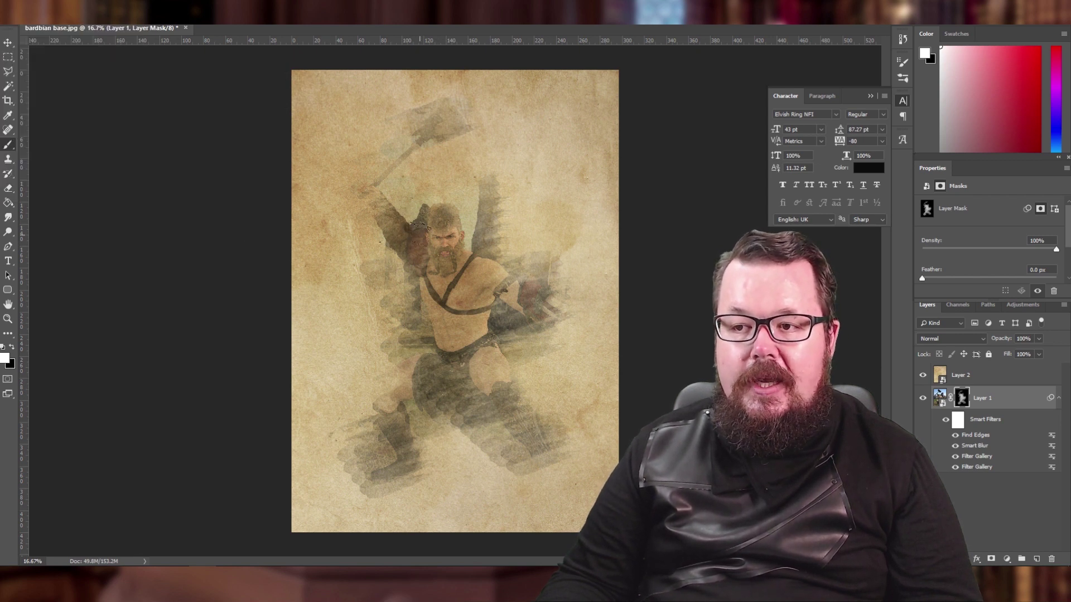
pyautogui.moveTo(412, 299)
pyautogui.mouseDown()
pyautogui.moveTo(450, 399)
pyautogui.moveTo(502, 404)
pyautogui.moveTo(454, 363)
pyautogui.moveTo(519, 347)
pyautogui.moveTo(502, 407)
pyautogui.moveTo(535, 402)
pyautogui.moveTo(552, 429)
pyautogui.moveTo(540, 452)
pyautogui.moveTo(552, 474)
pyautogui.moveTo(580, 485)
pyautogui.moveTo(502, 493)
pyautogui.moveTo(558, 502)
pyautogui.moveTo(514, 513)
pyautogui.mouseUp()
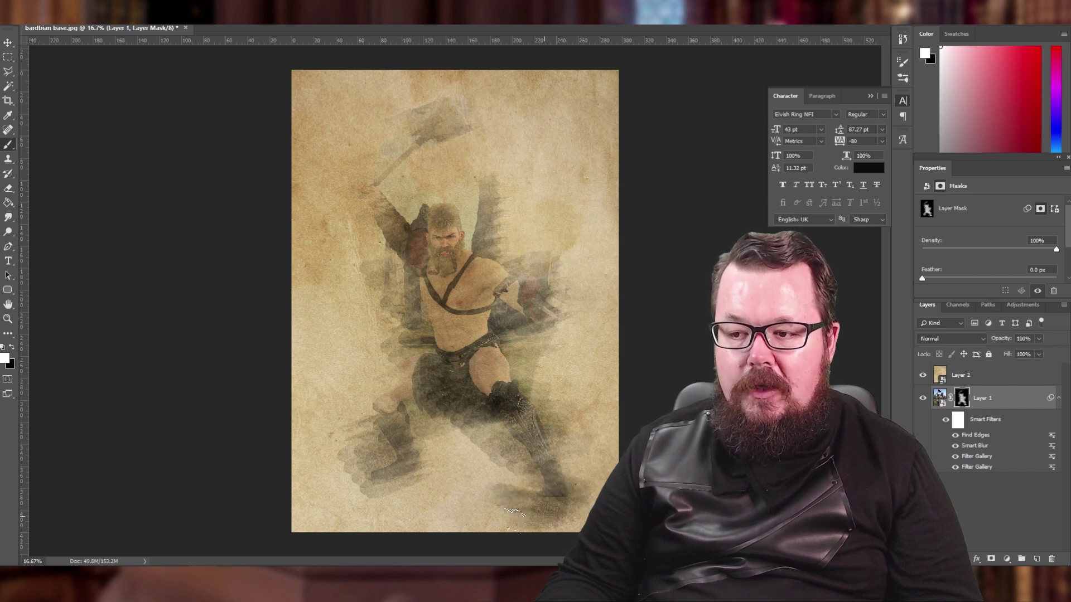
pyautogui.moveTo(550, 479)
pyautogui.mouseDown()
pyautogui.moveTo(507, 470)
pyautogui.moveTo(461, 430)
pyautogui.moveTo(458, 477)
pyautogui.moveTo(345, 484)
pyautogui.moveTo(426, 481)
pyautogui.moveTo(398, 410)
pyautogui.moveTo(441, 387)
pyautogui.moveTo(435, 374)
pyautogui.moveTo(385, 370)
pyautogui.moveTo(415, 379)
pyautogui.moveTo(374, 382)
pyautogui.moveTo(536, 390)
pyautogui.moveTo(471, 425)
pyautogui.moveTo(441, 416)
pyautogui.moveTo(480, 424)
pyautogui.mouseUp()
pyautogui.moveTo(549, 455)
pyautogui.mouseDown()
pyautogui.moveTo(518, 374)
pyautogui.moveTo(557, 335)
pyautogui.moveTo(597, 333)
pyautogui.moveTo(535, 318)
pyautogui.moveTo(580, 304)
pyautogui.moveTo(546, 295)
pyautogui.moveTo(619, 276)
pyautogui.mouseUp()
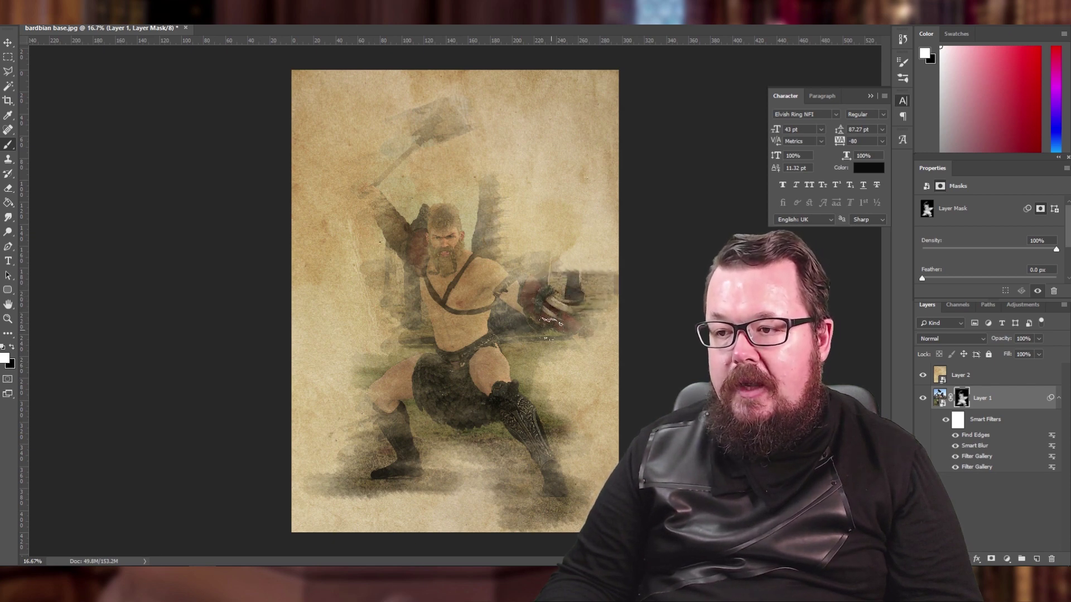
# Paint on the mask to reveal the raised arm, the hammer's lower shaft and the standing stones on both sides
pyautogui.moveTo(580, 258)
pyautogui.mouseDown()
pyautogui.moveTo(438, 250)
pyautogui.moveTo(401, 235)
pyautogui.moveTo(419, 204)
pyautogui.mouseUp()
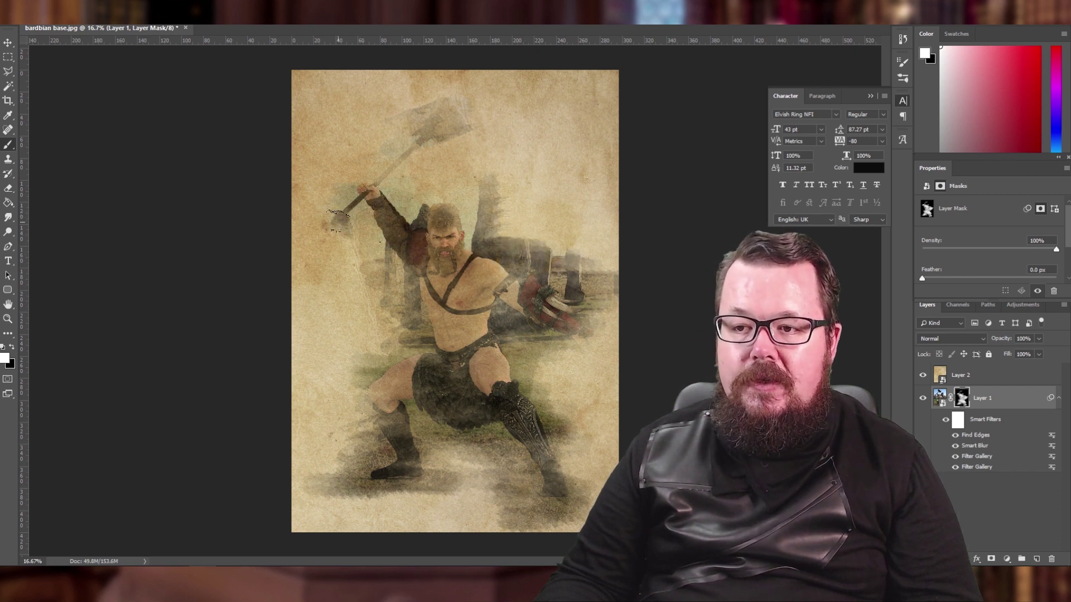
pyautogui.moveTo(338, 215); pyautogui.dragTo(341, 224)
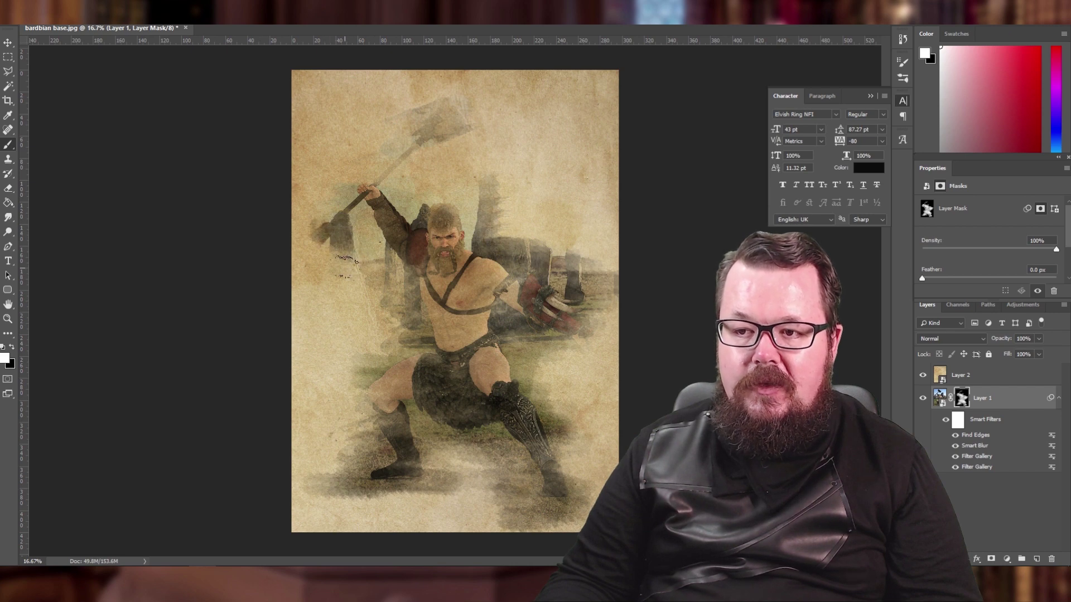
pyautogui.moveTo(346, 266)
pyautogui.mouseDown()
pyautogui.moveTo(368, 287)
pyautogui.moveTo(365, 319)
pyautogui.moveTo(379, 330)
pyautogui.moveTo(350, 315)
pyautogui.moveTo(452, 321)
pyautogui.mouseUp()
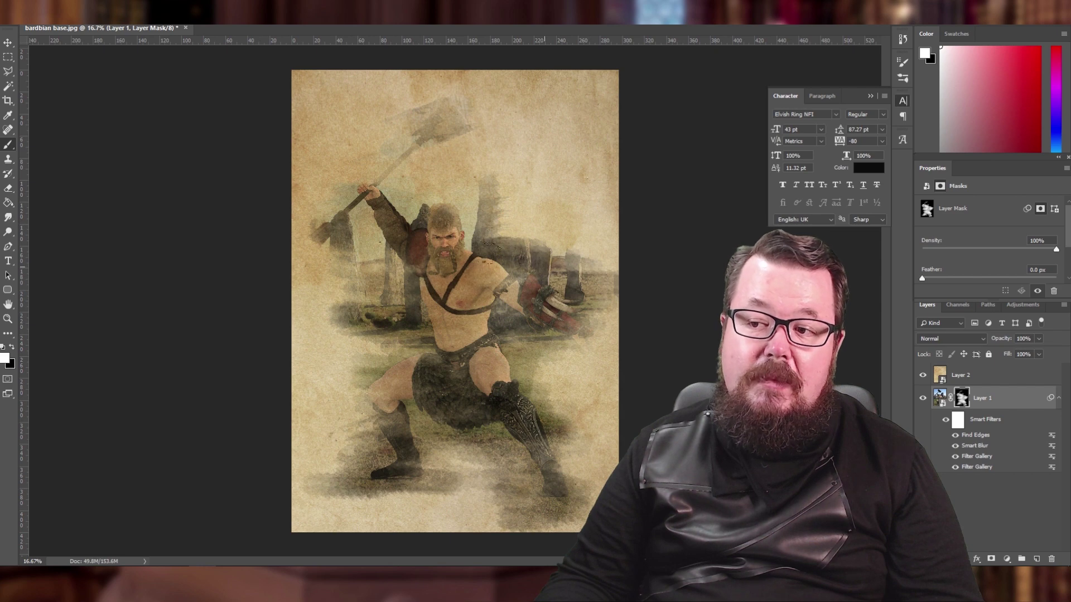
# Paint on Layer 1's mask to reveal the hammer head, the surrounding sky and the large standing stone behind the barbarian
pyautogui.moveTo(496, 226)
pyautogui.mouseDown()
pyautogui.moveTo(465, 227)
pyautogui.moveTo(514, 209)
pyautogui.mouseUp()
pyautogui.moveTo(427, 187)
pyautogui.mouseDown()
pyautogui.moveTo(519, 198)
pyautogui.moveTo(505, 173)
pyautogui.moveTo(418, 161)
pyautogui.moveTo(463, 164)
pyautogui.moveTo(472, 145)
pyautogui.moveTo(407, 140)
pyautogui.moveTo(486, 132)
pyautogui.moveTo(427, 86)
pyautogui.moveTo(405, 88)
pyautogui.moveTo(399, 116)
pyautogui.moveTo(421, 152)
pyautogui.mouseUp()
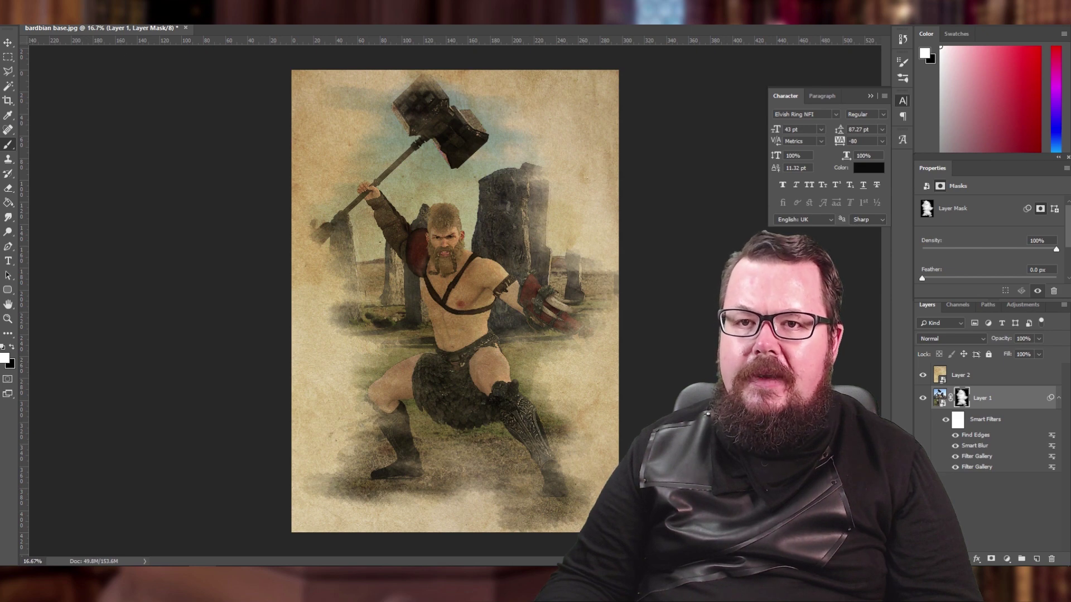
# Choose brush 17 and paint on Layer 1's mask to reveal the outstretched hand, both boots, the bent knee and the ground between the feet
pyautogui.click(41, 17)
pyautogui.scroll(2, 60, 149)
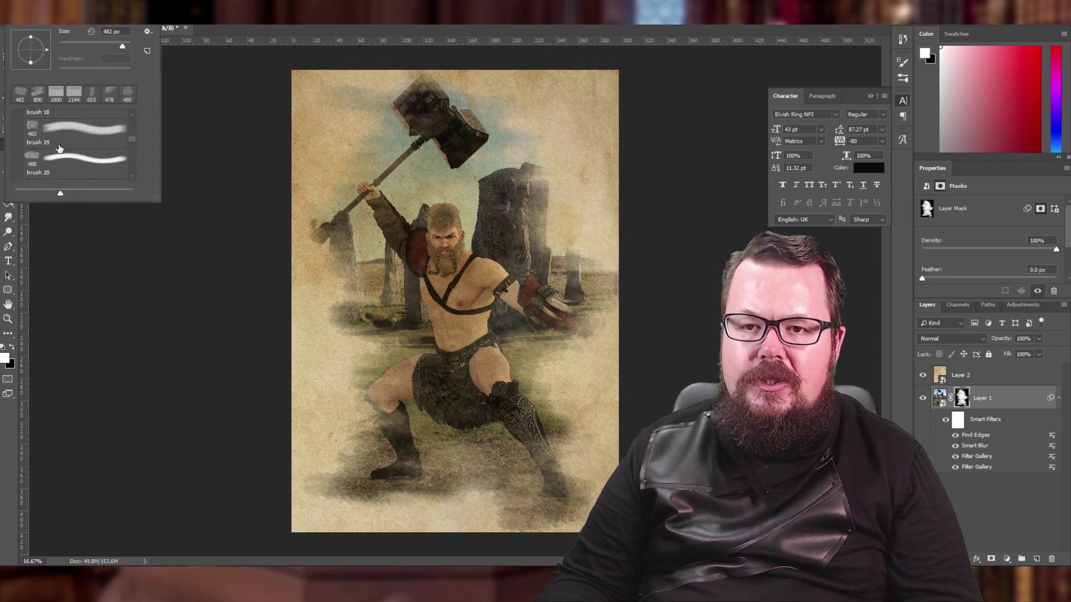
pyautogui.scroll(4, 59, 149)
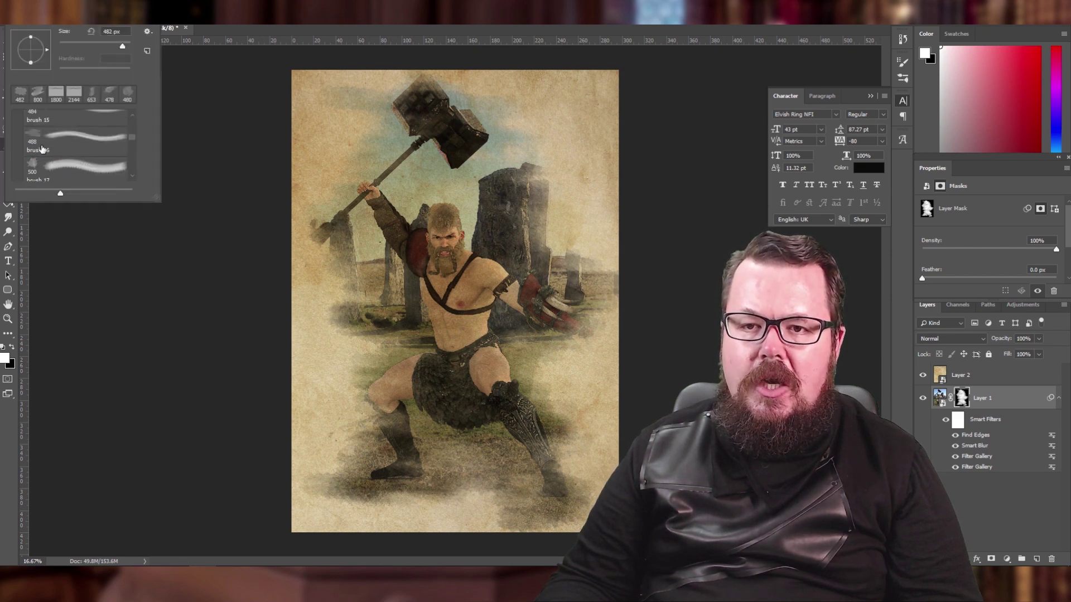
pyautogui.click(33, 168)
pyautogui.press('Return')
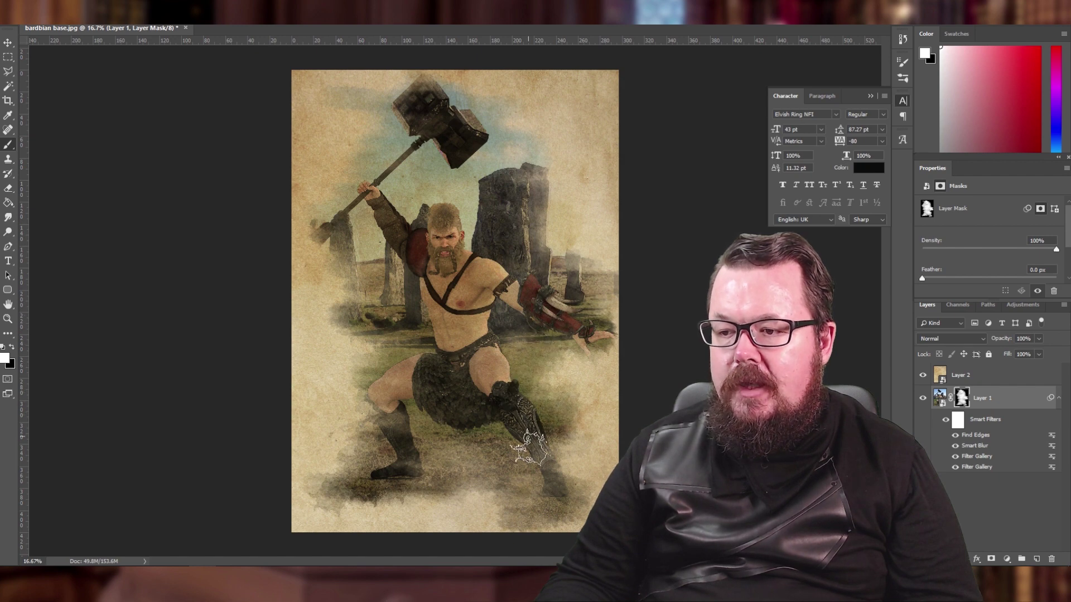
pyautogui.moveTo(538, 493)
pyautogui.mouseDown()
pyautogui.moveTo(554, 487)
pyautogui.moveTo(538, 460)
pyautogui.moveTo(473, 493)
pyautogui.moveTo(427, 490)
pyautogui.moveTo(408, 460)
pyautogui.mouseUp()
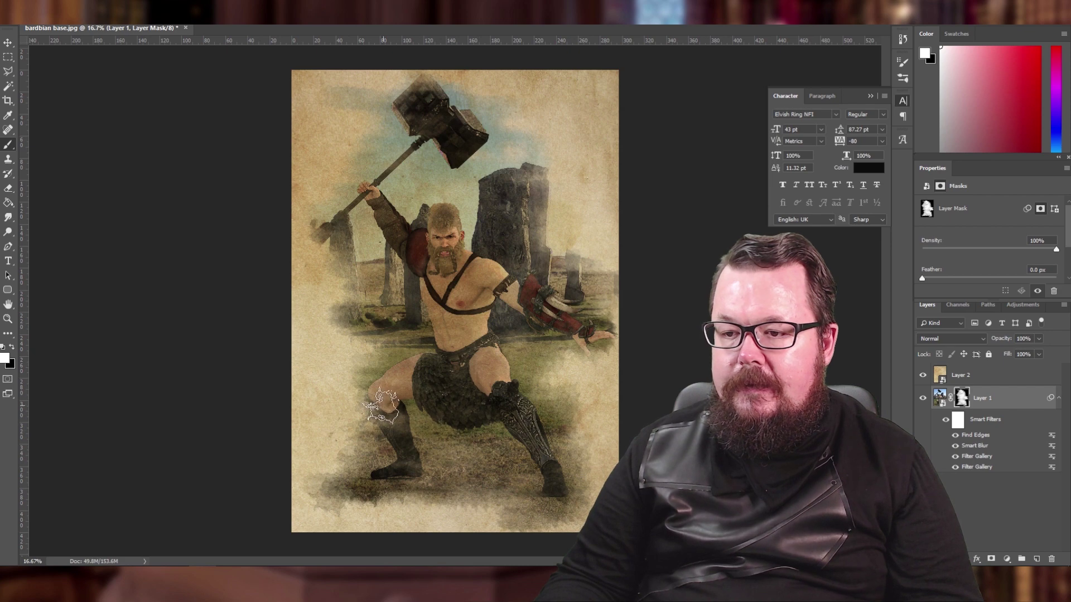
pyautogui.moveTo(370, 408); pyautogui.dragTo(404, 375)
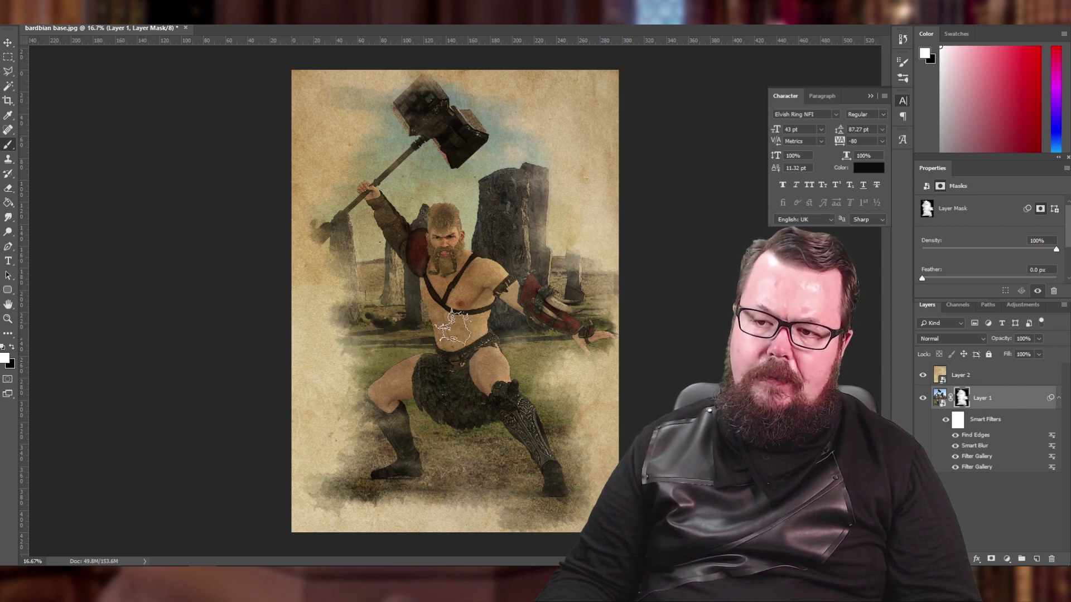
# Switch to brush 16 and paint on Layer 1's mask to reveal the dark boot top beside the bent knee
pyautogui.click(20, 15)
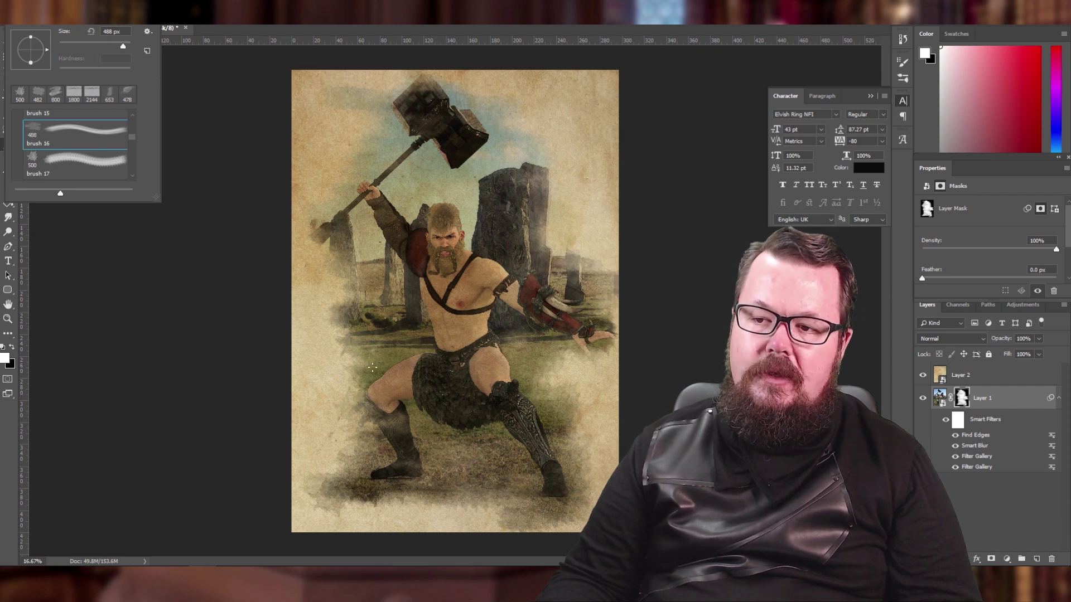
pyautogui.press('Return')
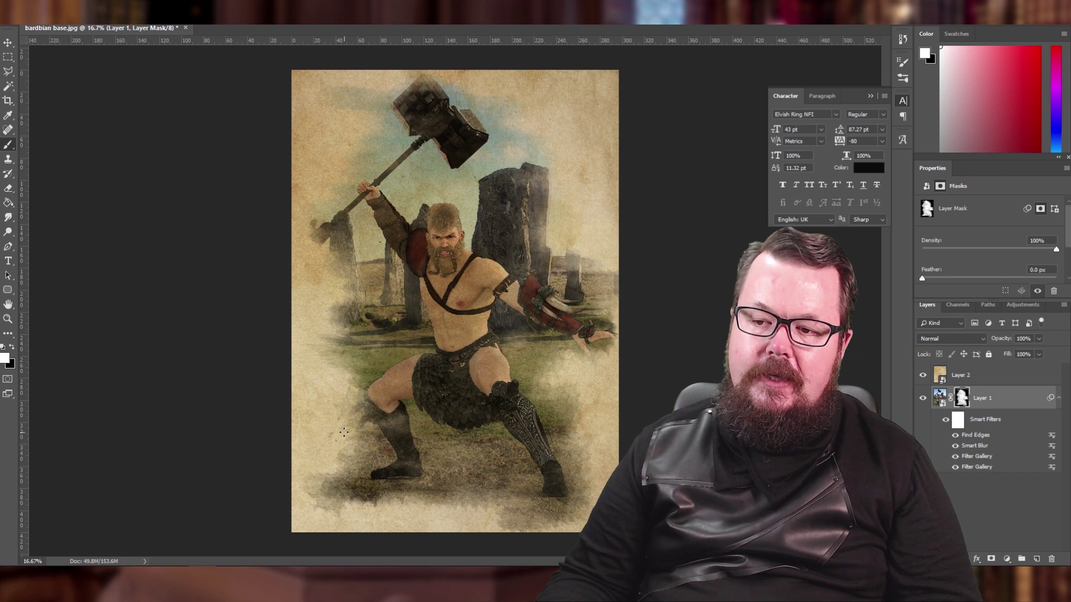
pyautogui.moveTo(359, 408); pyautogui.dragTo(351, 404)
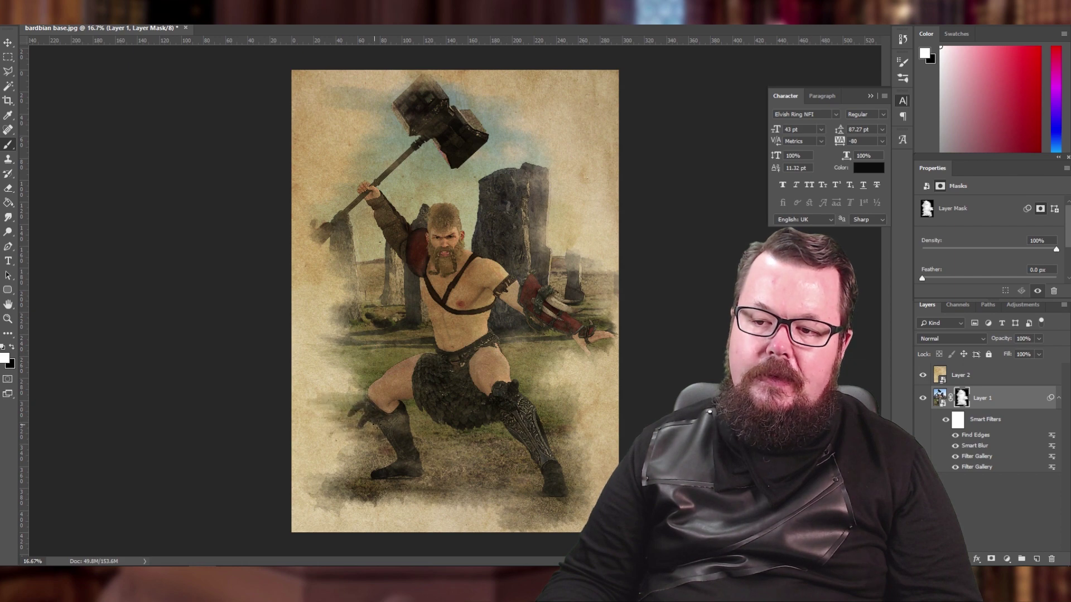
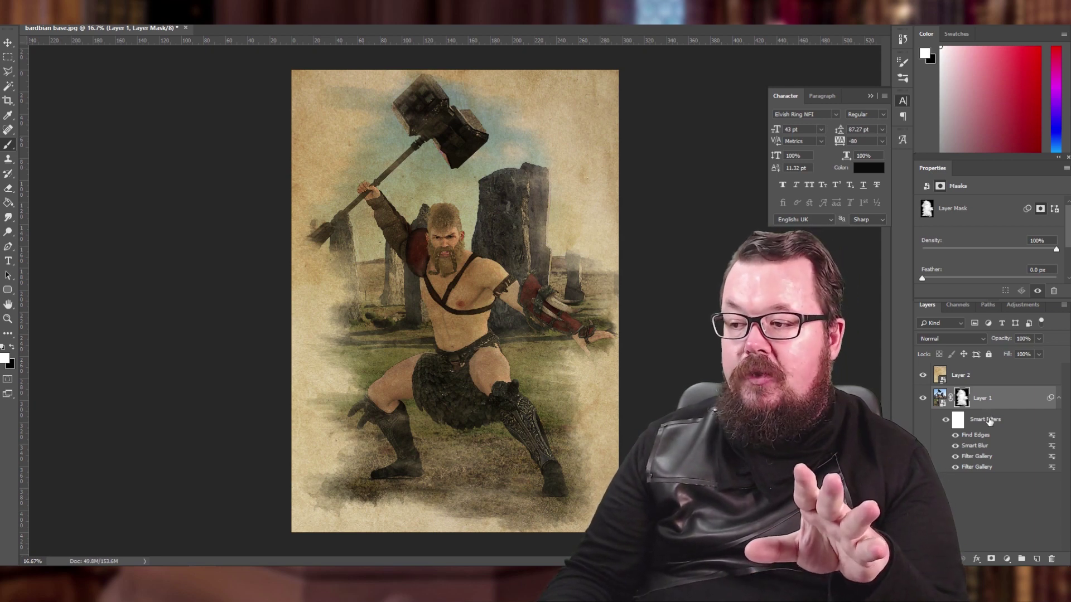
# Apply a Hue/Saturation smart filter to Layer 1's image with Colorize on, Hue 35 and Saturation 23 for a sepia look
pyautogui.click(940, 398)
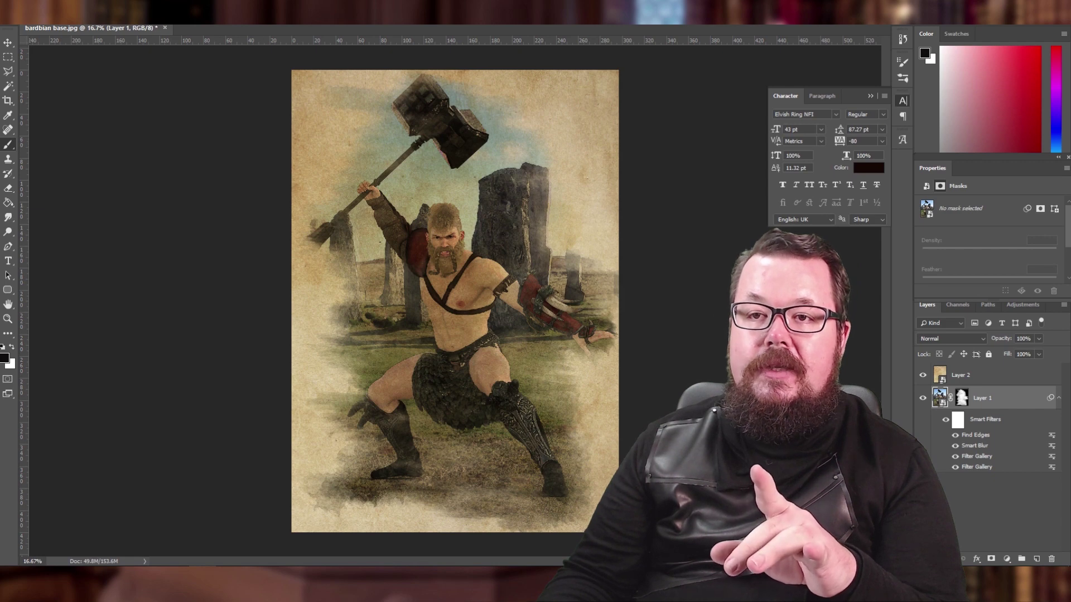
pyautogui.click(67, 1)
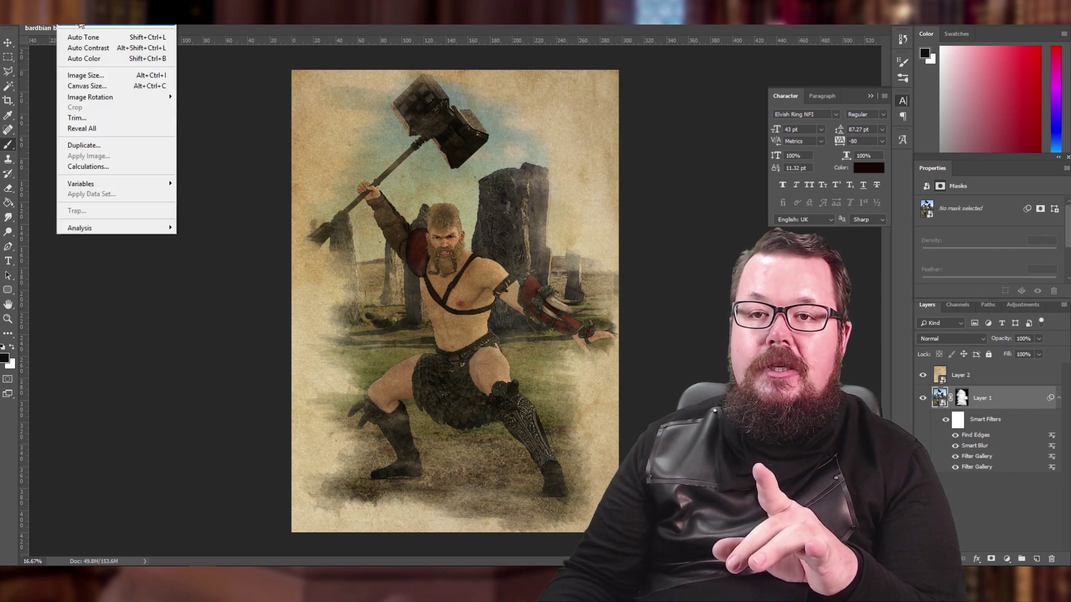
pyautogui.moveTo(89, 22)
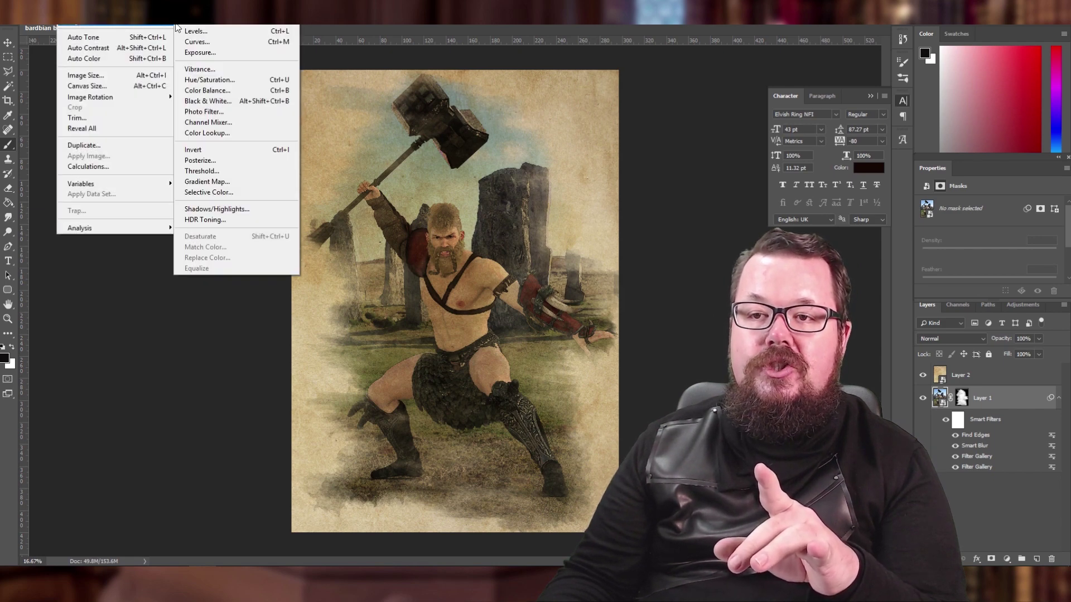
pyautogui.click(212, 79)
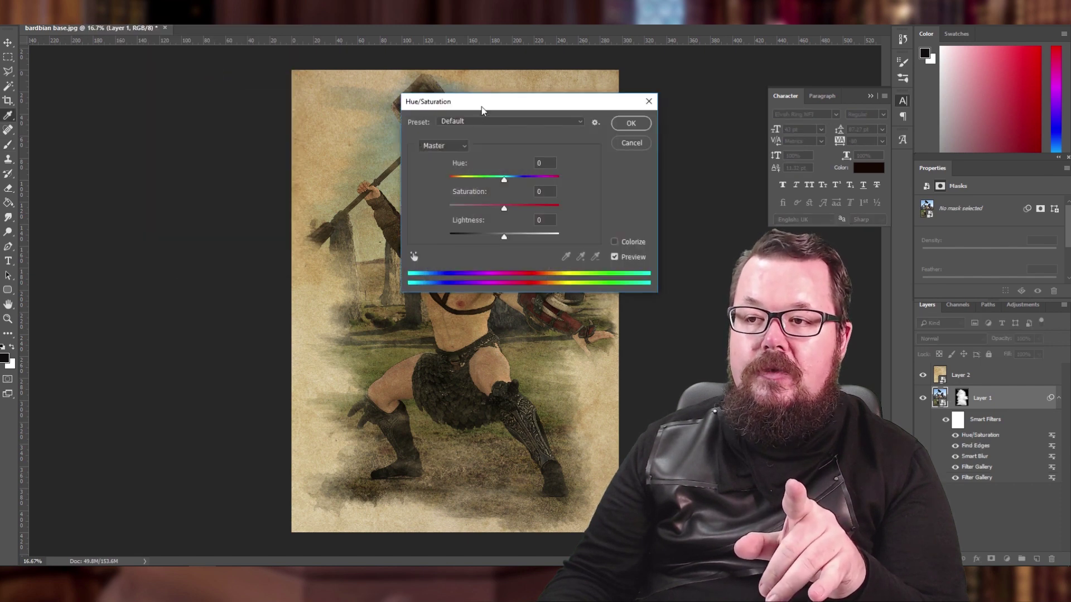
pyautogui.moveTo(481, 105); pyautogui.dragTo(718, 126)
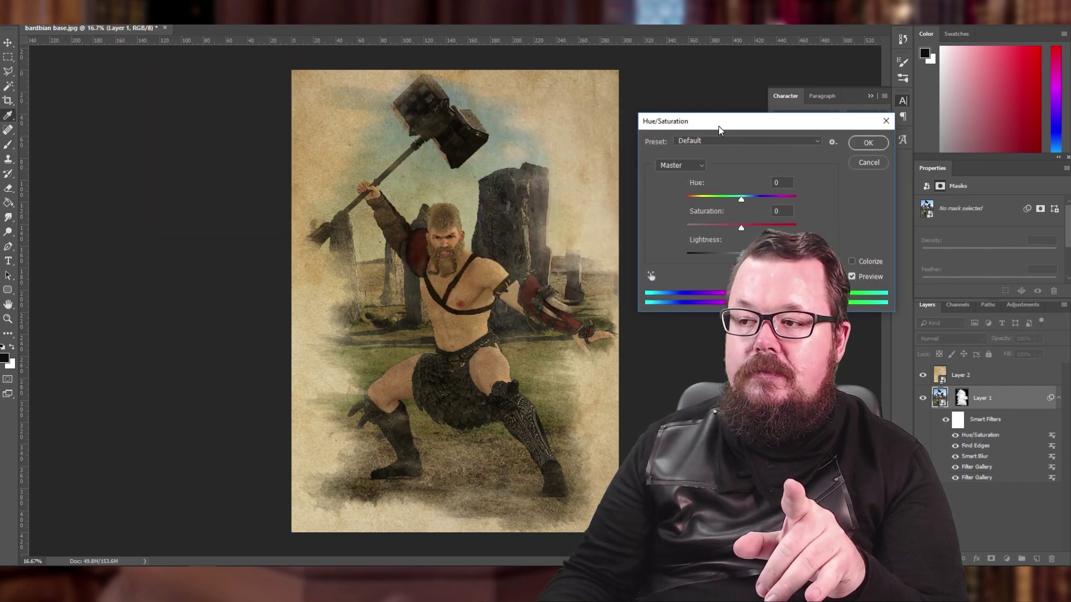
pyautogui.click(850, 261)
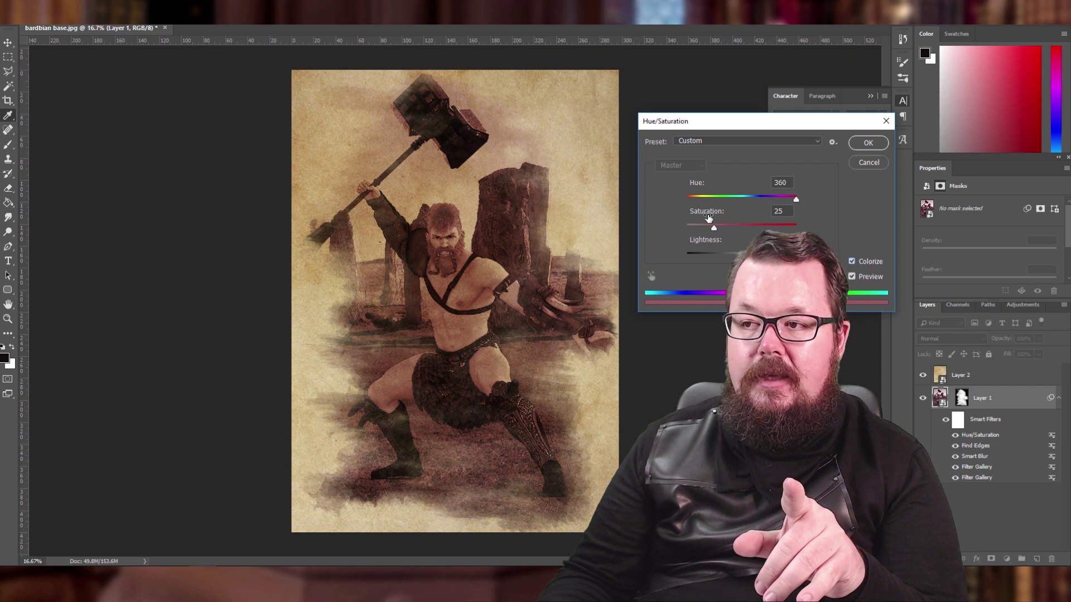
pyautogui.click(701, 197)
pyautogui.moveTo(702, 202); pyautogui.dragTo(711, 237)
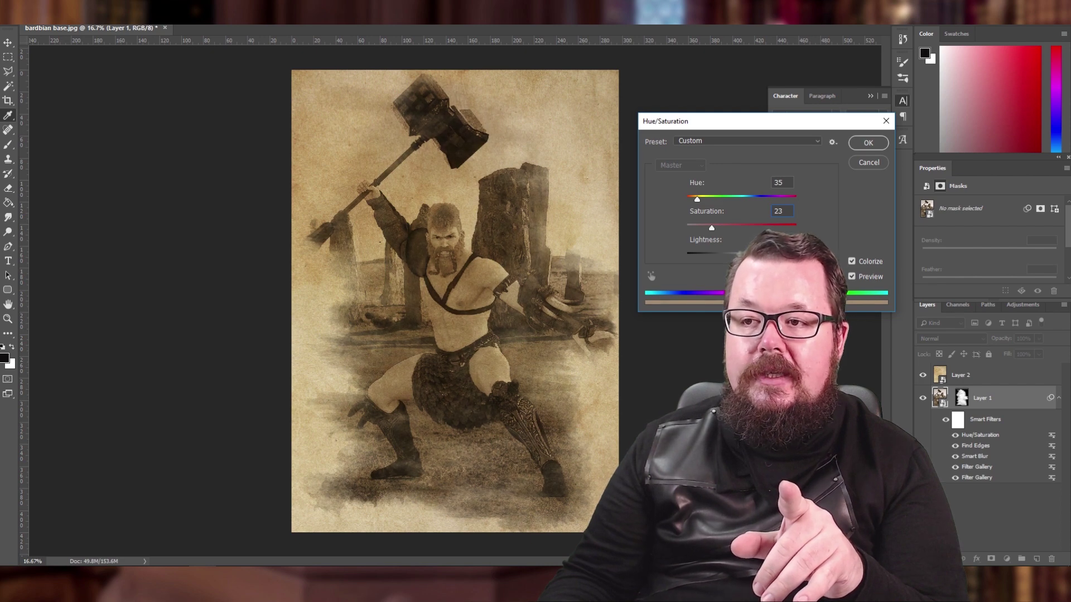
pyautogui.press('Tab')
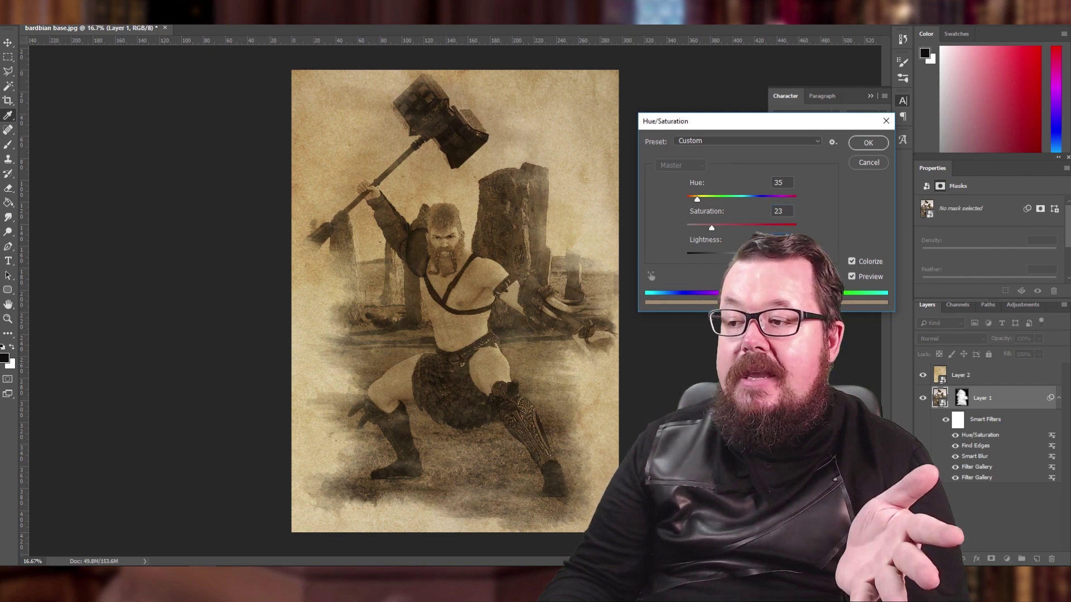
pyautogui.click(872, 144)
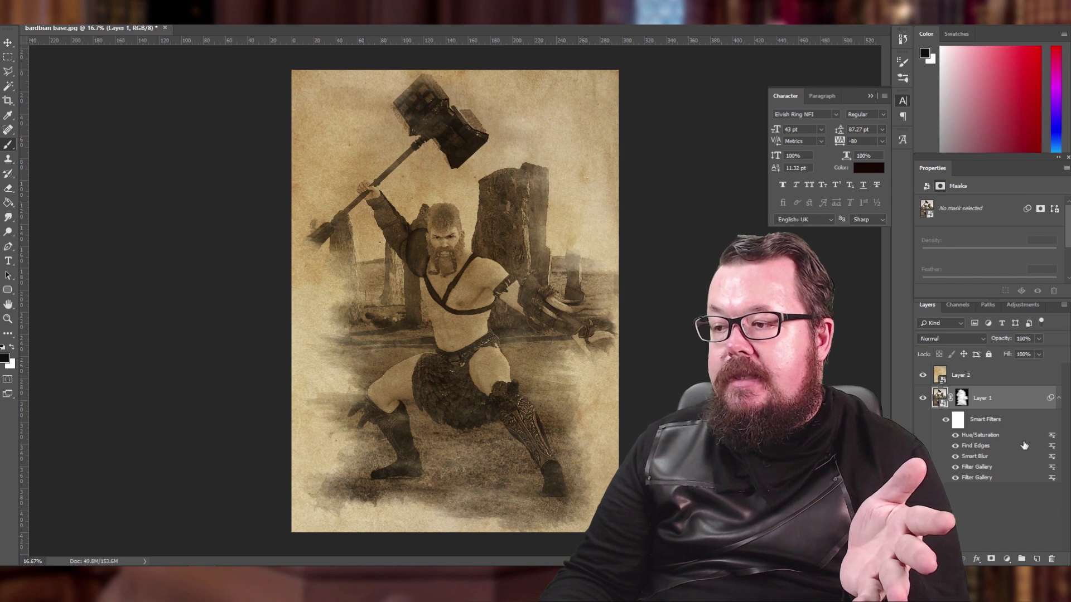
# Hide Layer 1's Hue/Saturation smart filter and examine the barbarian's face, the hammer and the standing stones up close in colour
pyautogui.click(955, 435)
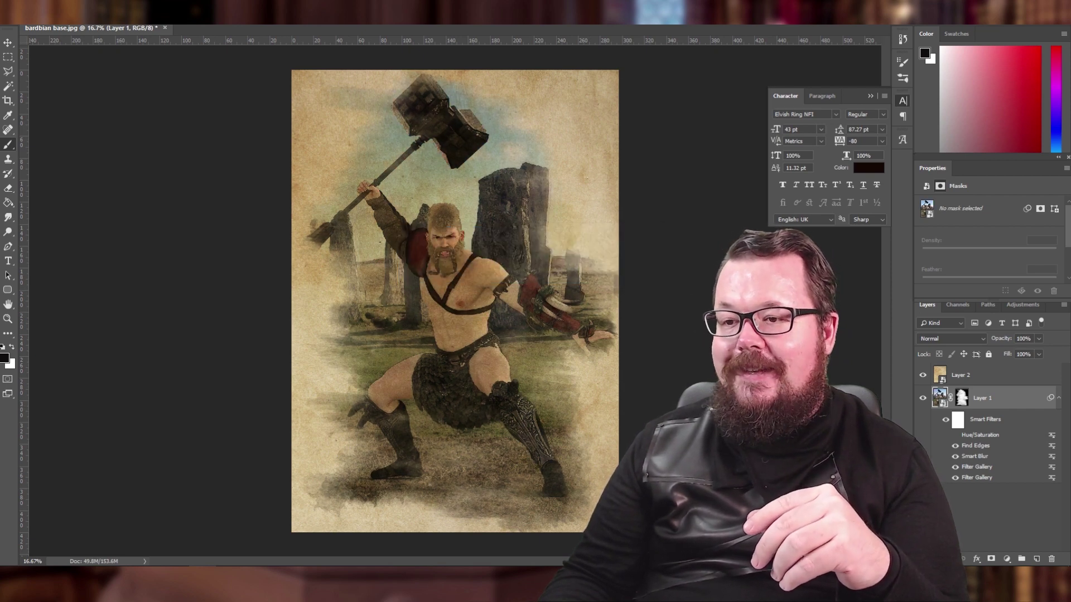
pyautogui.hotkey('ctrl', '+')
pyautogui.hotkey('ctrl', '+')
pyautogui.hotkey('ctrl', '+')
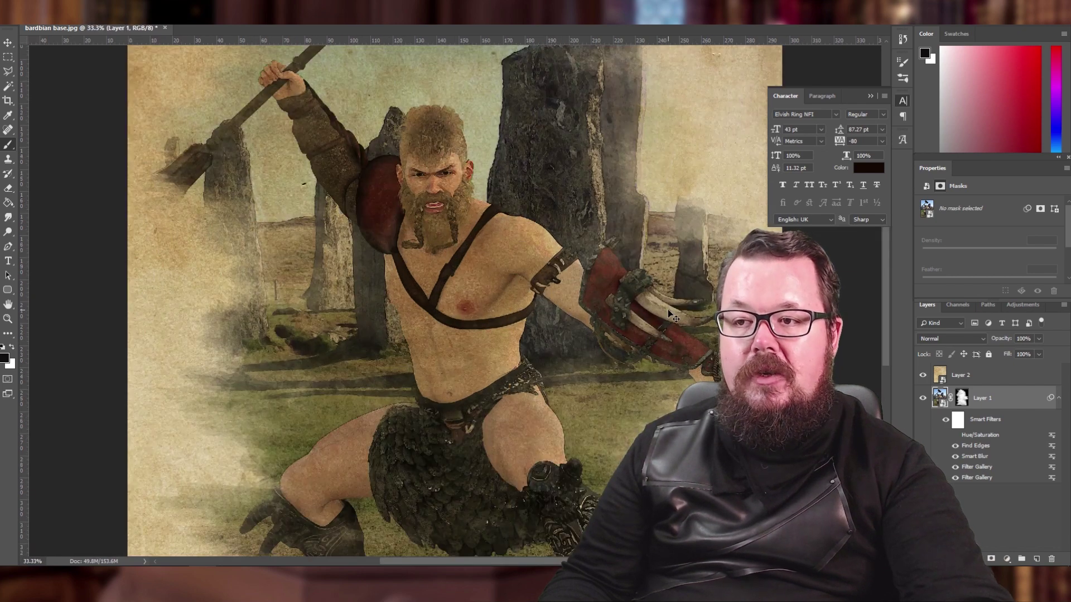
pyautogui.scroll(5, 595, 327)
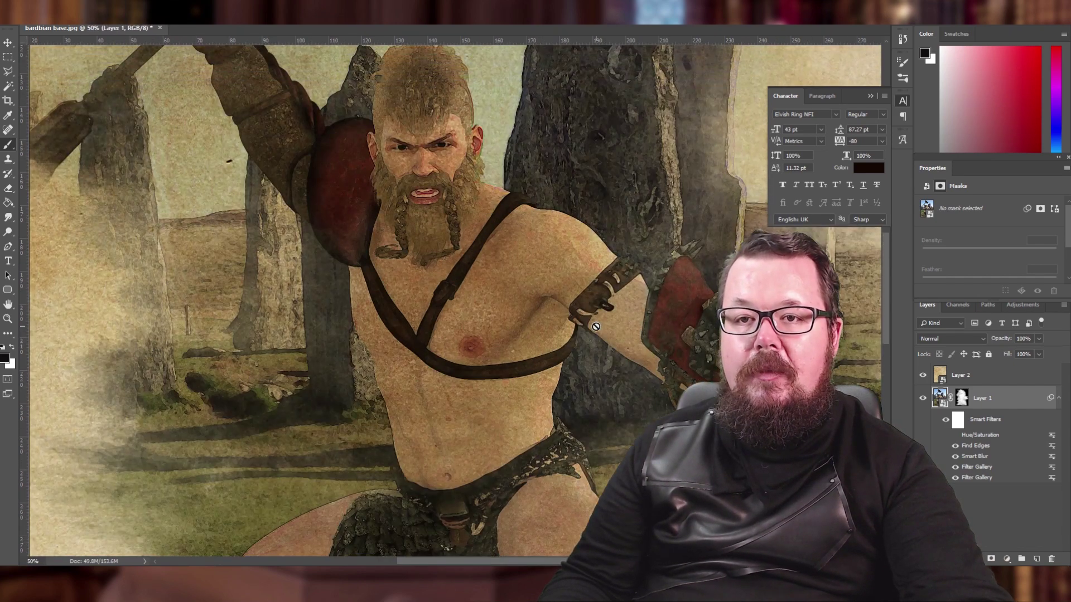
pyautogui.hotkey('ctrl', '+')
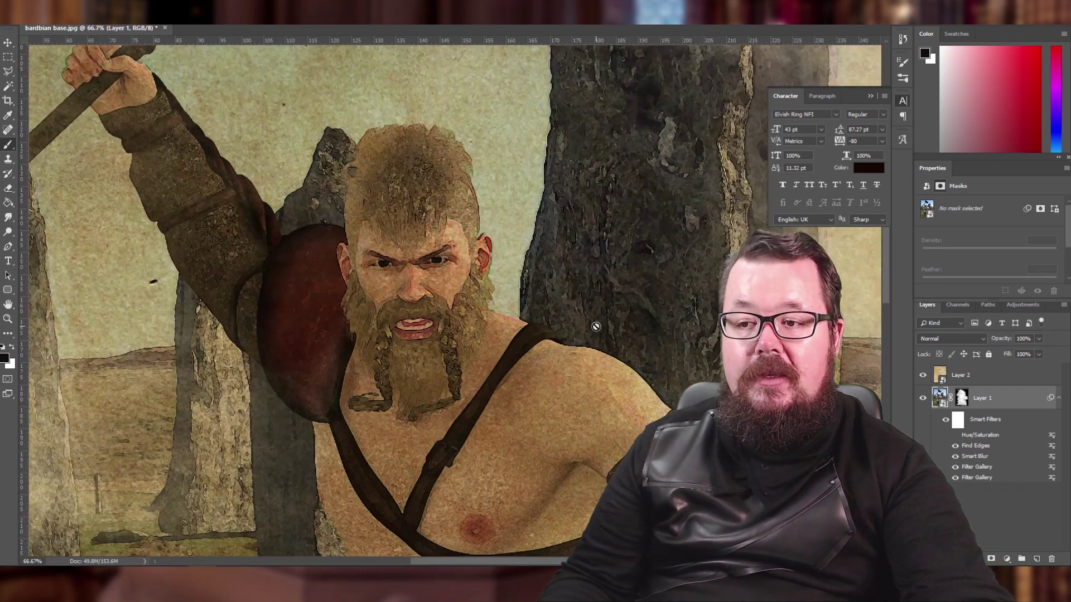
pyautogui.scroll(2, 595, 326)
pyautogui.scroll(5, 596, 327)
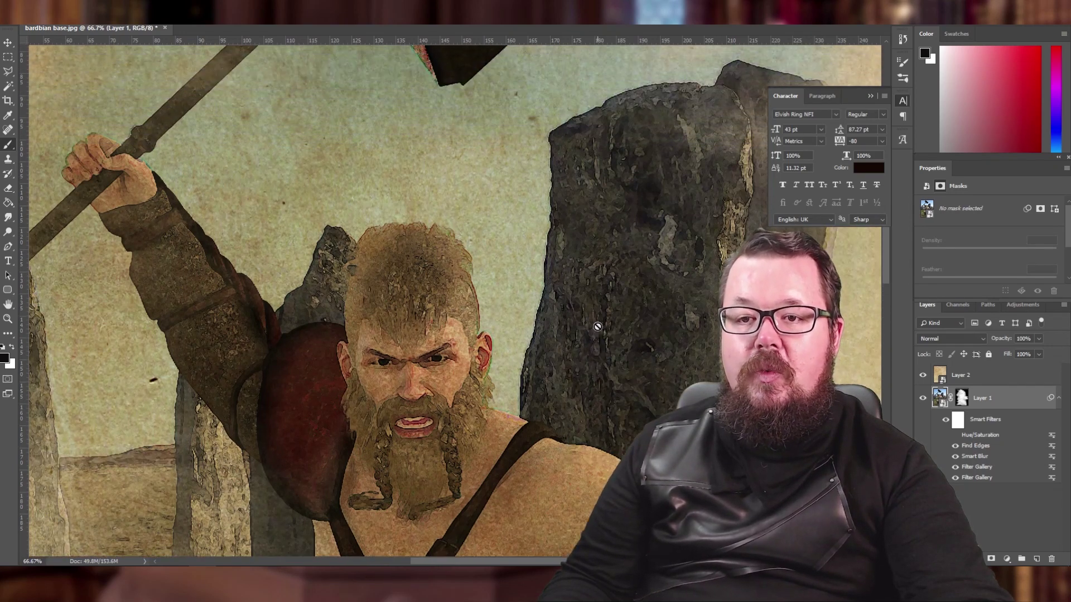
pyautogui.scroll(2, 597, 326)
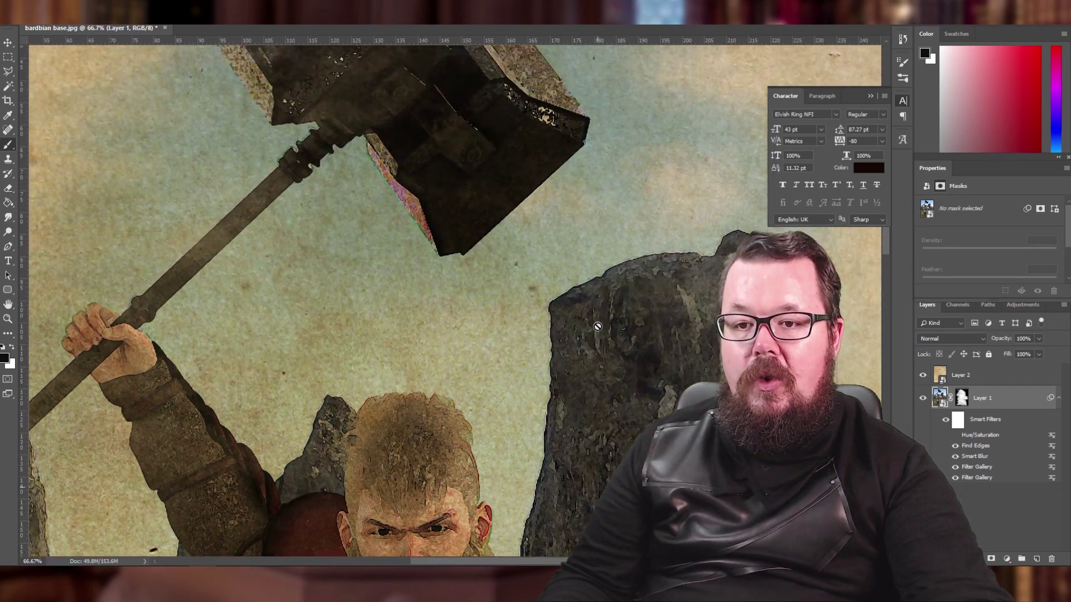
pyautogui.scroll(-7, 597, 326)
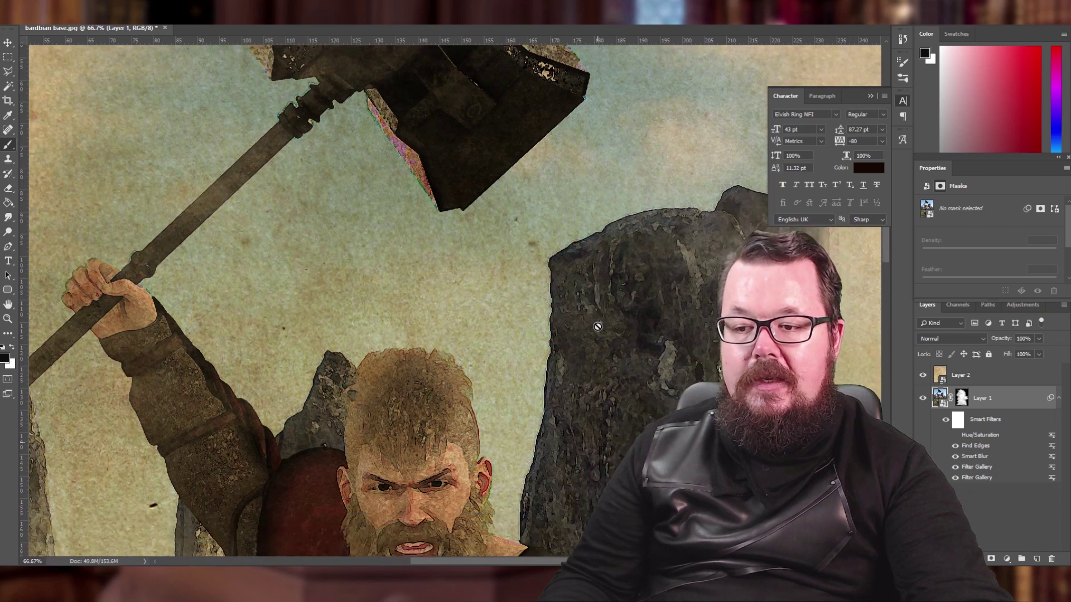
pyautogui.scroll(-2, 339, 303)
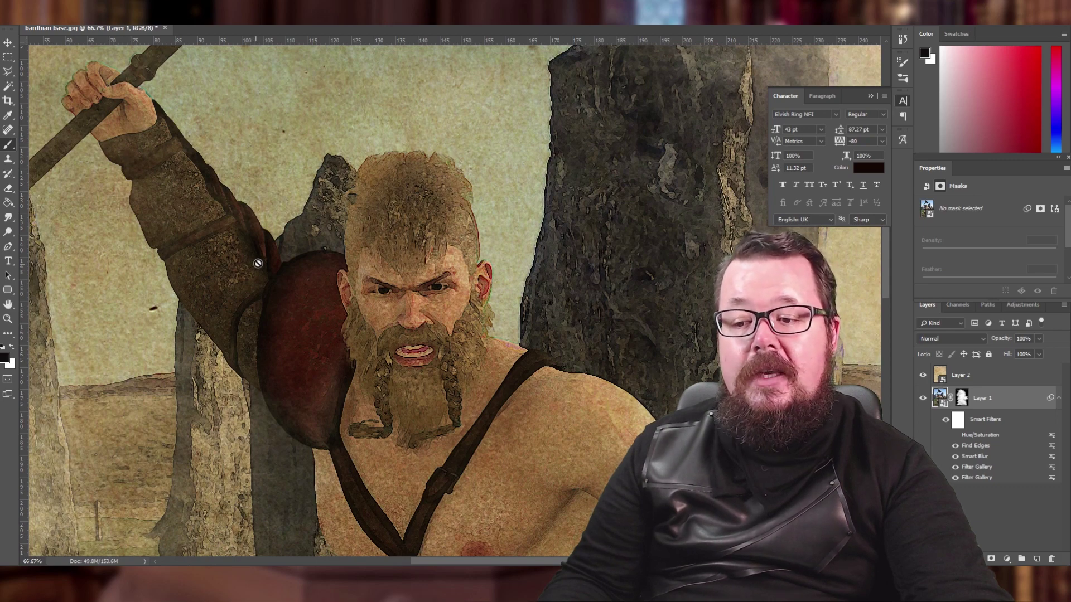
pyautogui.keyDown('alt'); pyautogui.scroll(-2, 278, 262); pyautogui.keyUp('alt')
pyautogui.keyDown('alt'); pyautogui.scroll(-2, 289, 271); pyautogui.keyUp('alt')
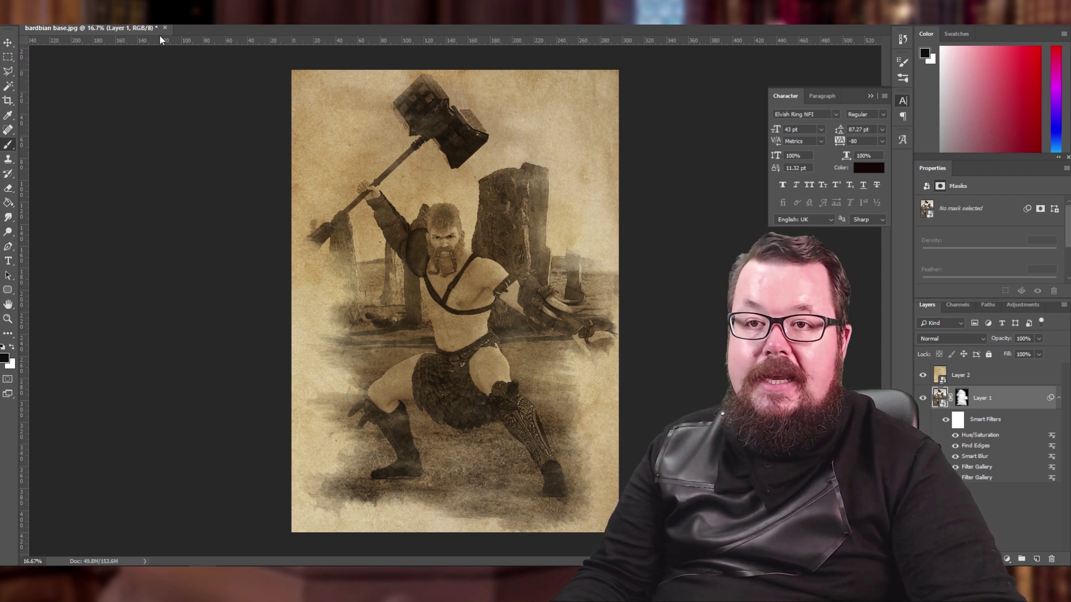
# Open the Filter Gallery for Layer 1 and inspect the Cutout effect on the standing stones and the barbarian's face
pyautogui.click(165, 18)
pyautogui.click(183, 35)
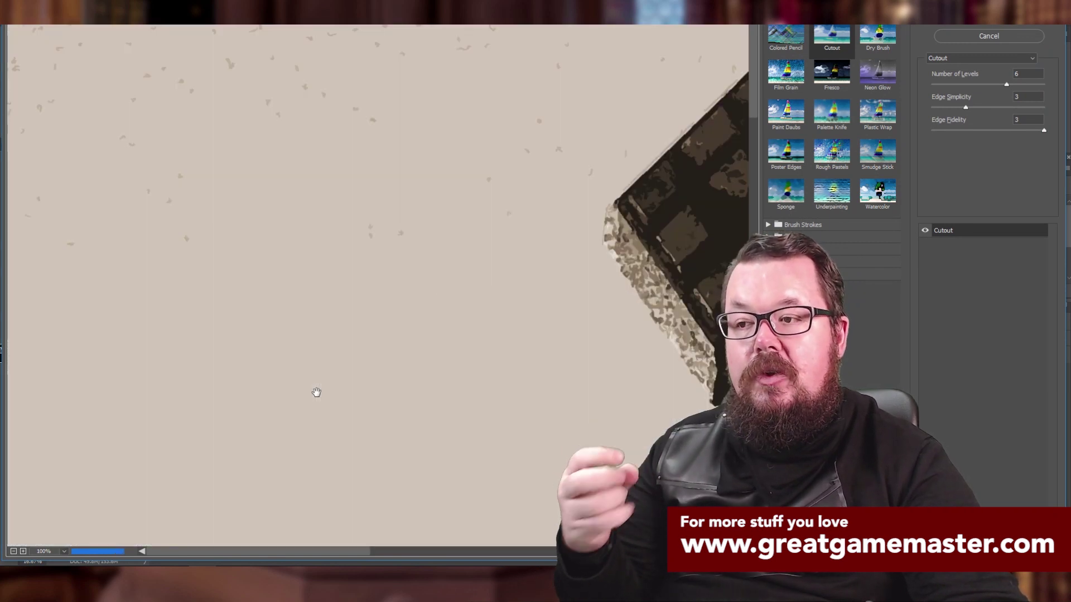
pyautogui.moveTo(316, 555); pyautogui.dragTo(510, 559)
pyautogui.scroll(-13, 466, 492)
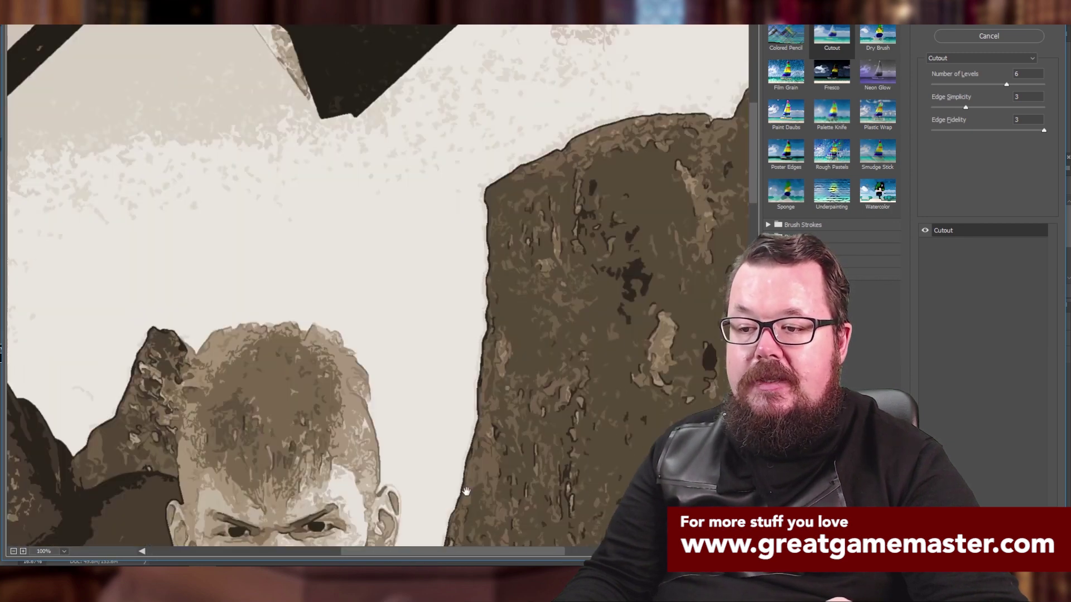
pyautogui.scroll(-5, 466, 492)
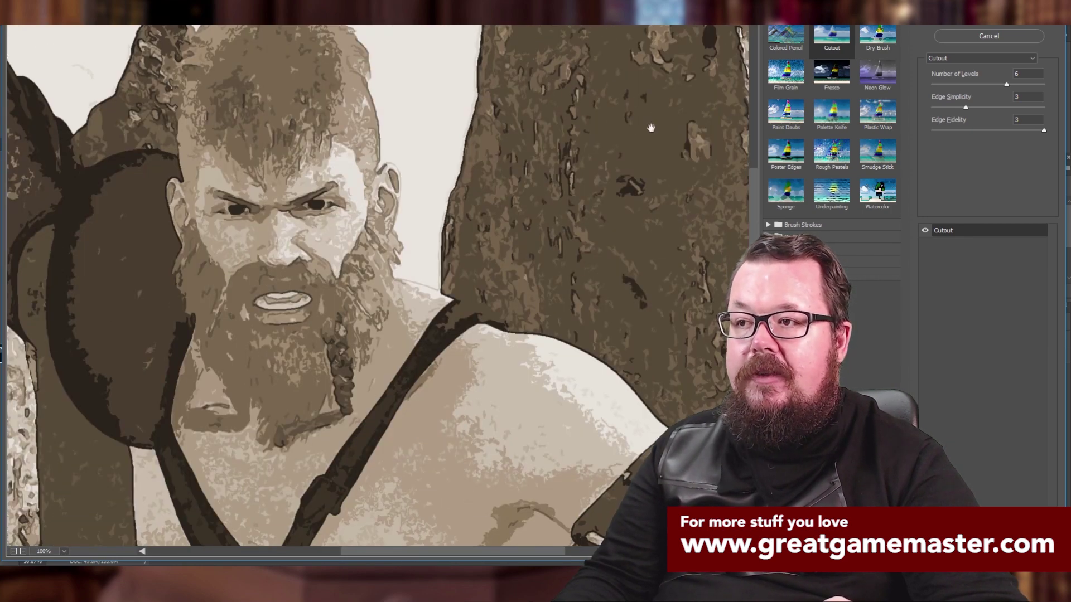
# Preview the Dry Brush, Cutout, Poster Edges, Sponge and Watercolor effects on the barbarian in the Filter Gallery
pyautogui.click(878, 39)
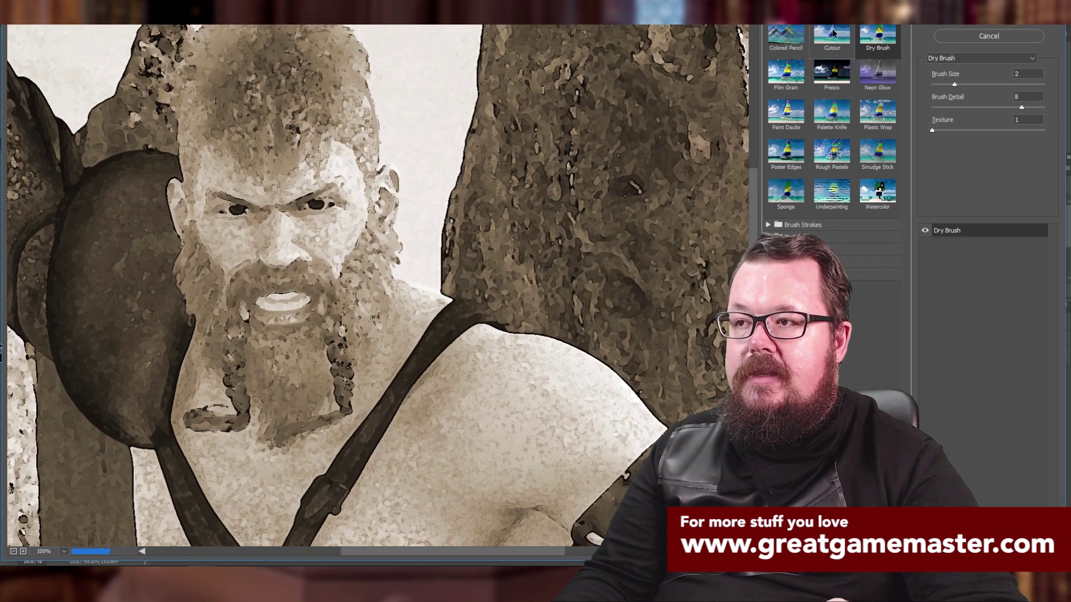
pyautogui.click(834, 35)
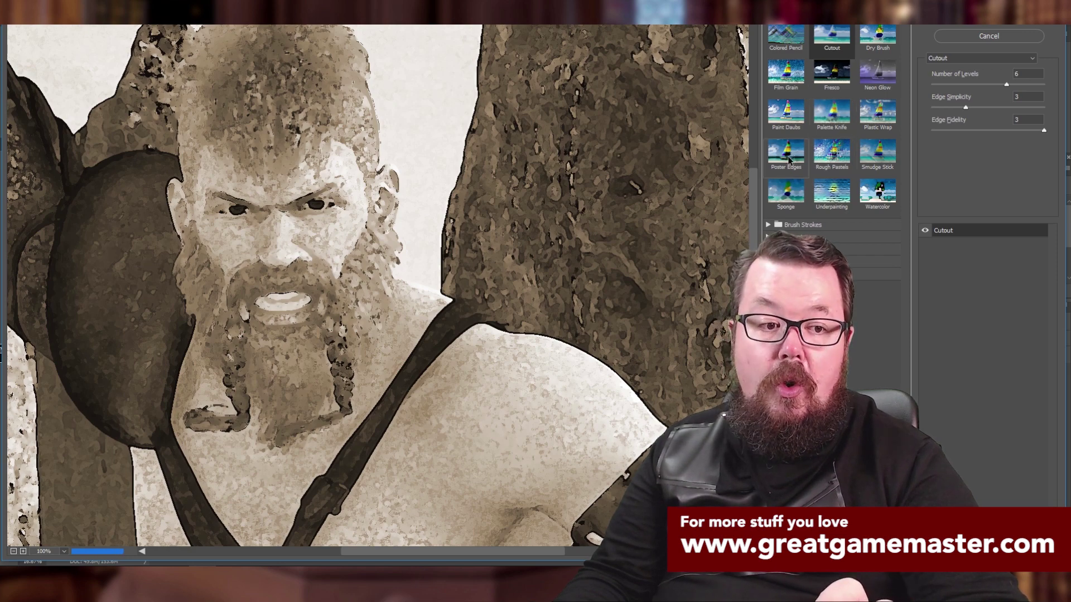
pyautogui.click(788, 160)
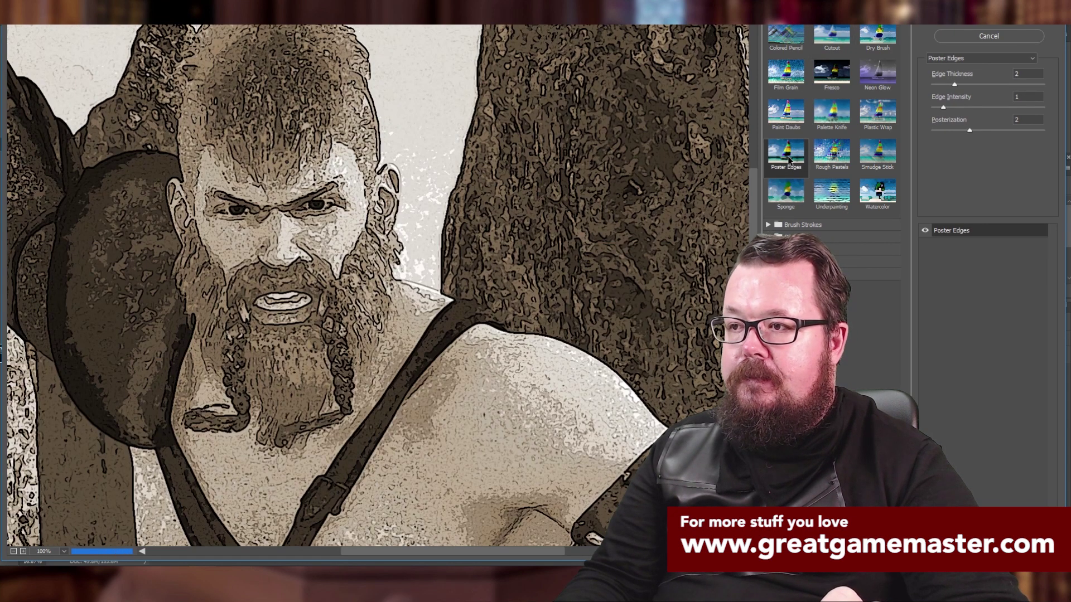
pyautogui.click(786, 192)
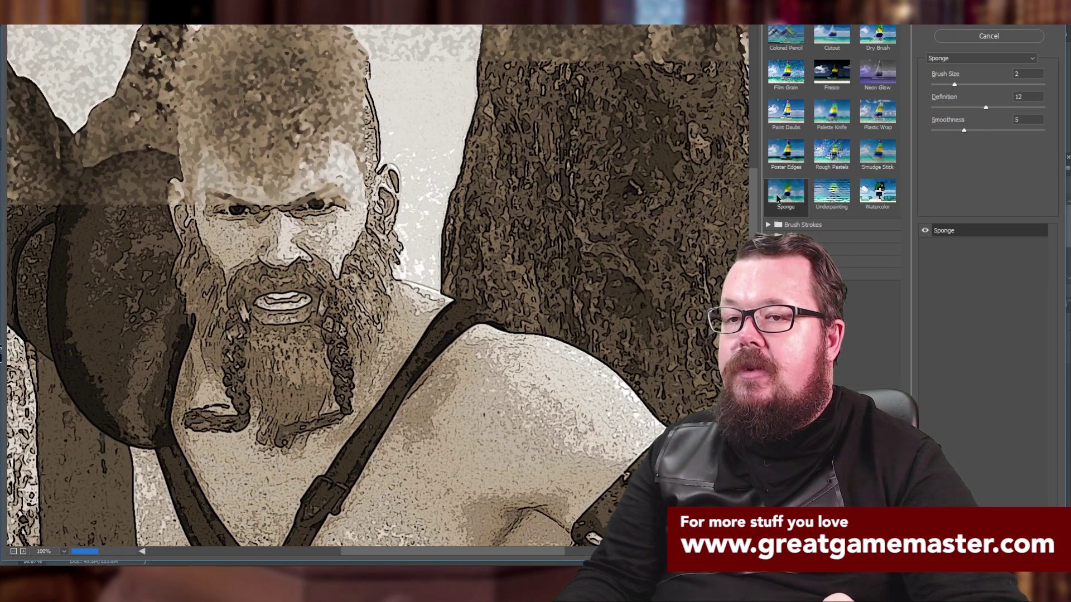
pyautogui.click(873, 200)
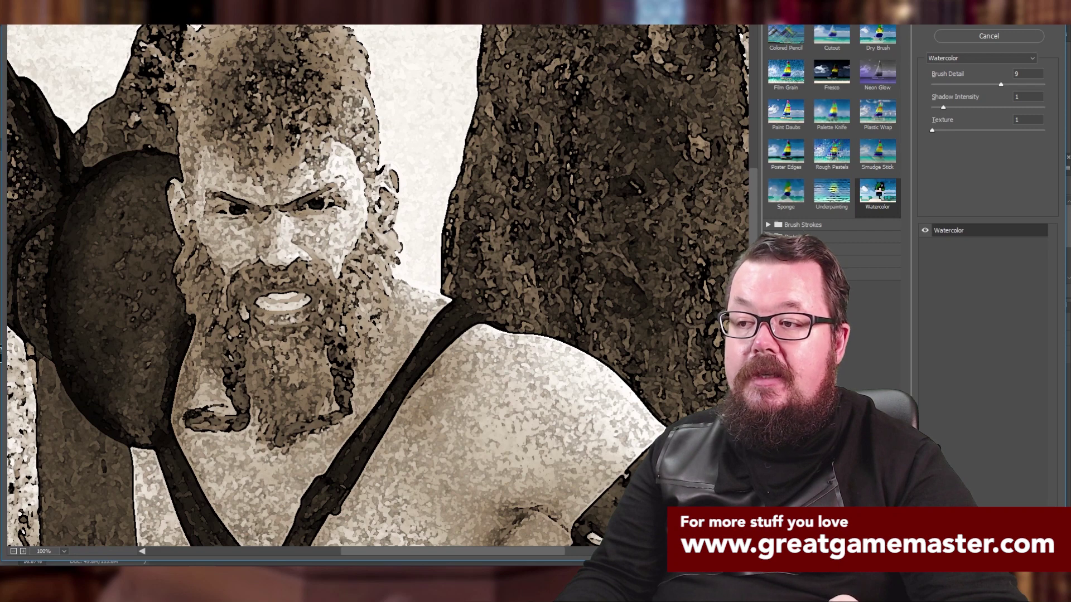
# Expand the Brush Strokes and Sketch effect groups and preview Bas Relief, Charcoal and Halftone Pattern on the image
pyautogui.click(796, 226)
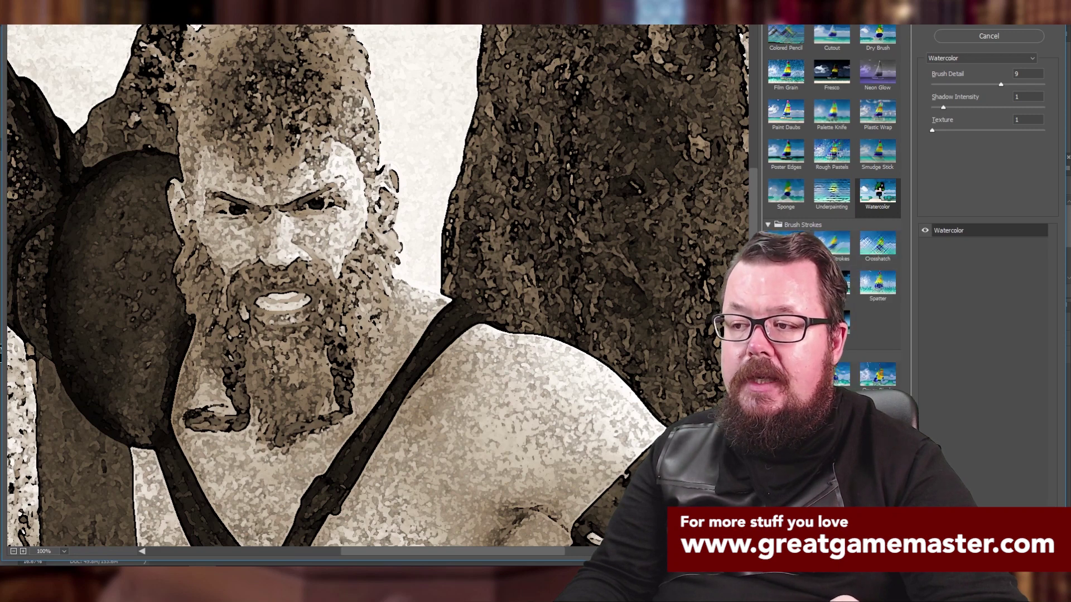
pyautogui.click(795, 407)
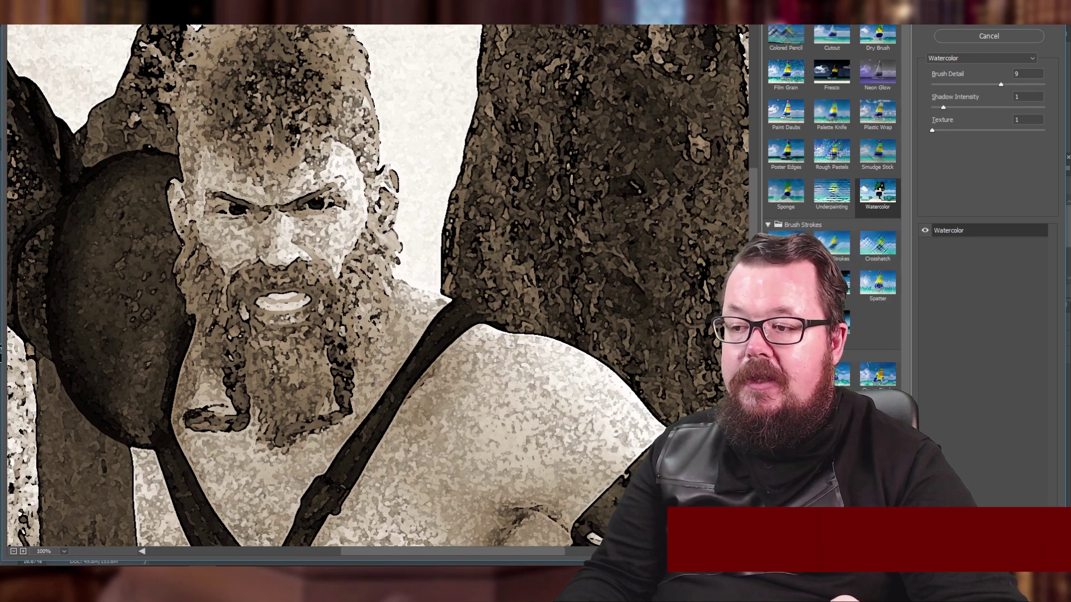
pyautogui.click(786, 427)
pyautogui.scroll(-1, 831, 167)
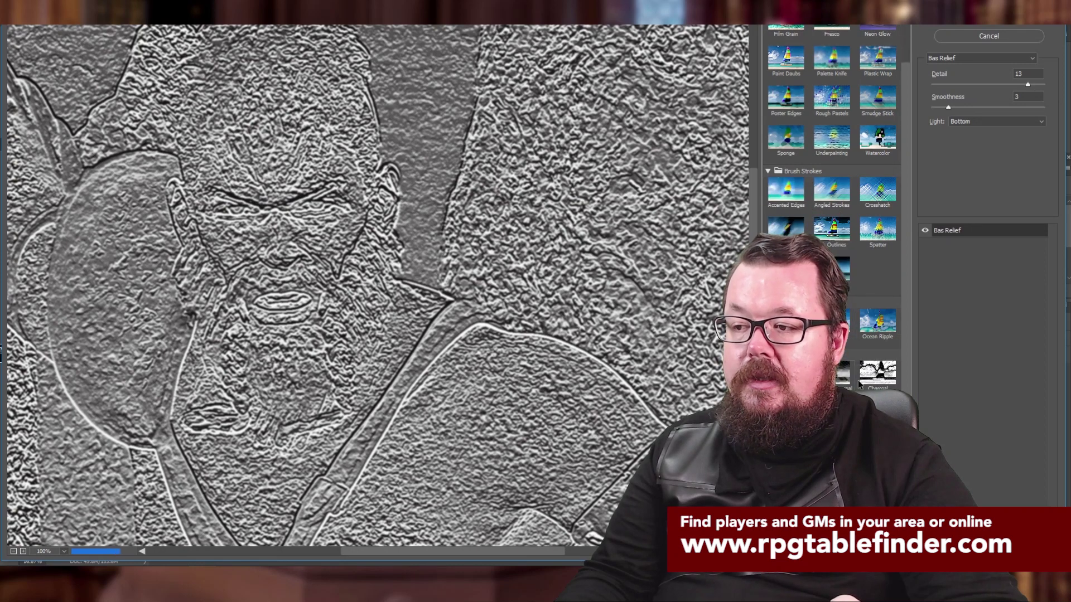
pyautogui.click(861, 382)
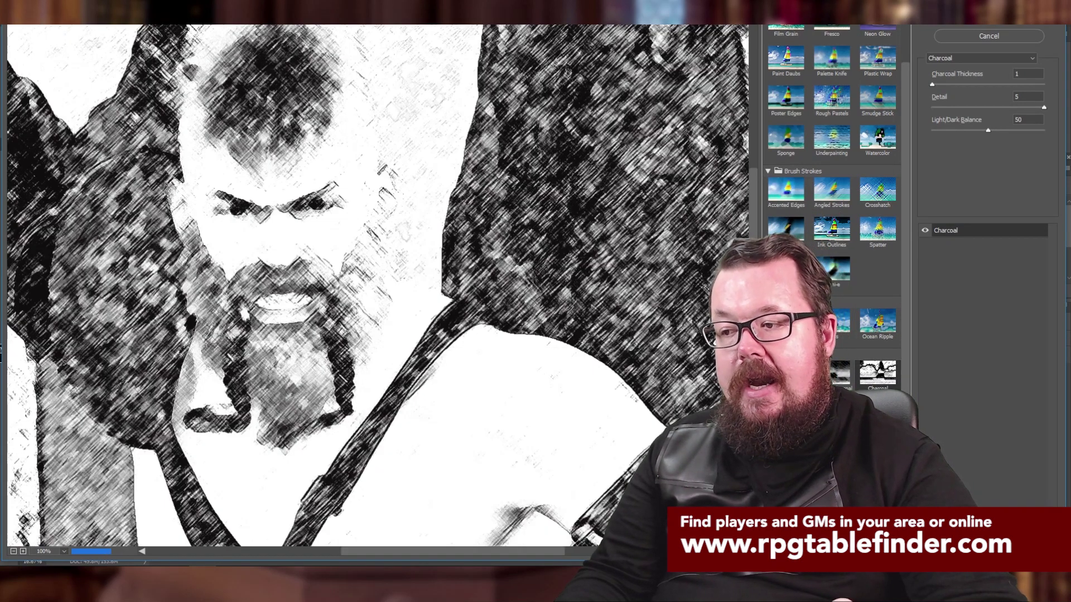
pyautogui.click(878, 491)
pyautogui.click(786, 452)
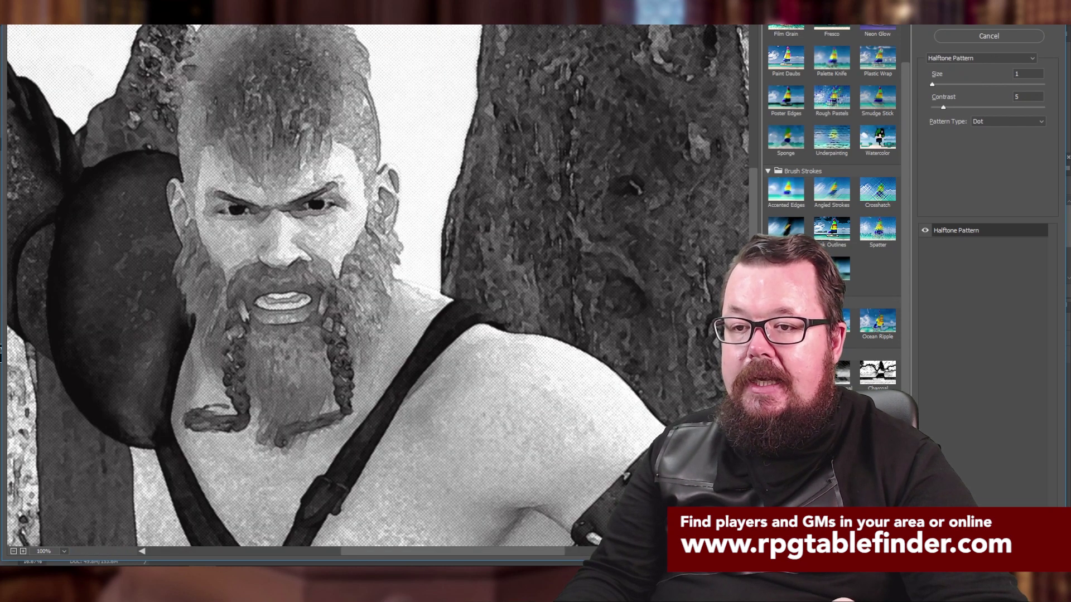
# Preview the Reticulation, Torn Edges, Note Paper, Chrome, Bas Relief and Conté Crayon sketch effects, and close the Filter Gallery without applying any
pyautogui.click(786, 491)
pyautogui.click(831, 491)
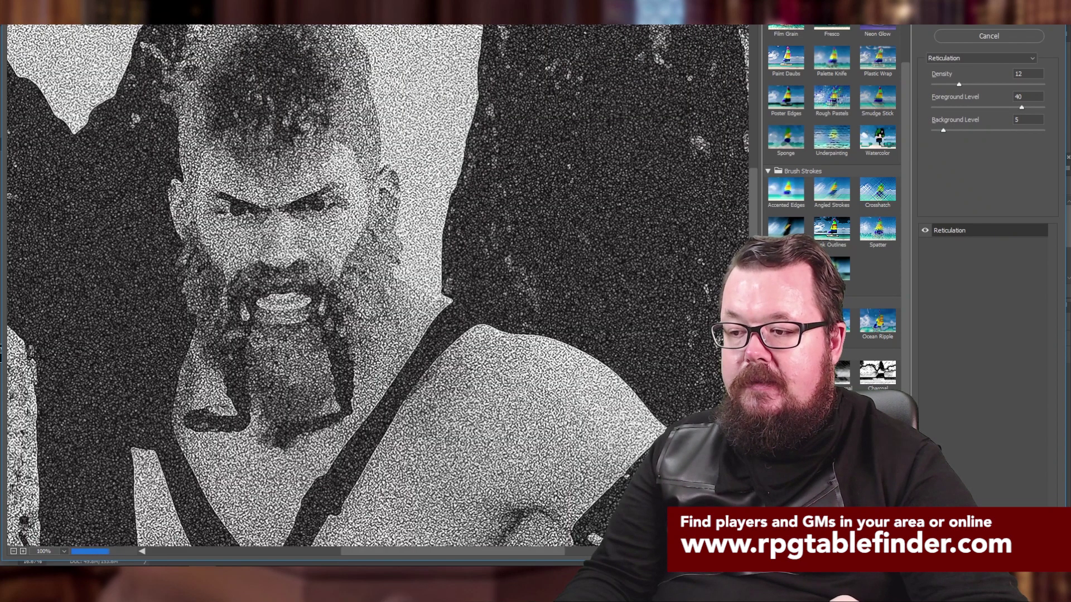
pyautogui.click(786, 531)
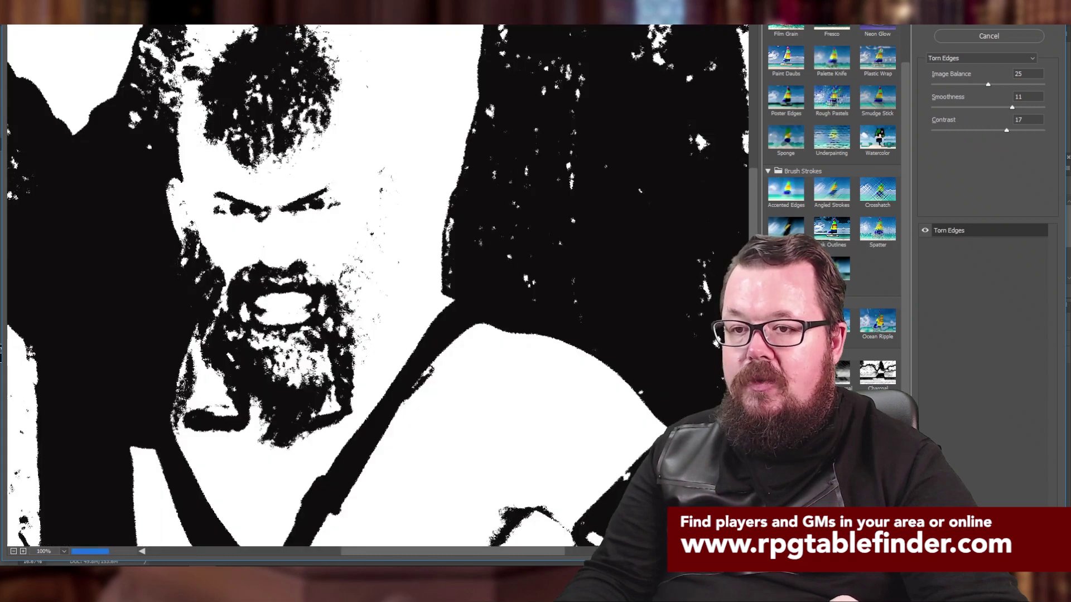
pyautogui.click(831, 451)
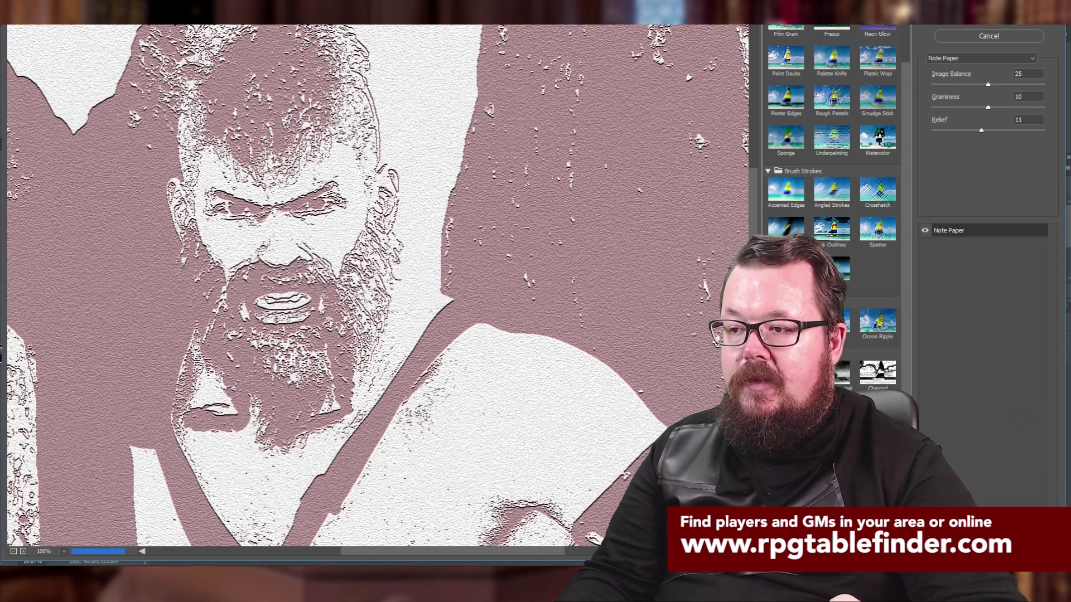
pyautogui.click(831, 414)
pyautogui.click(786, 413)
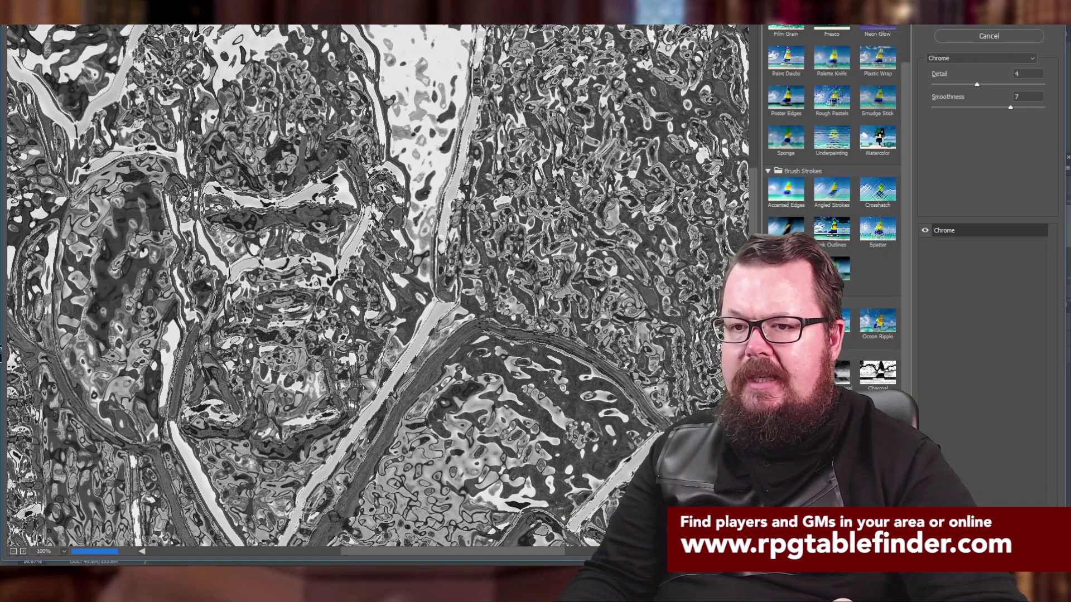
pyautogui.click(786, 372)
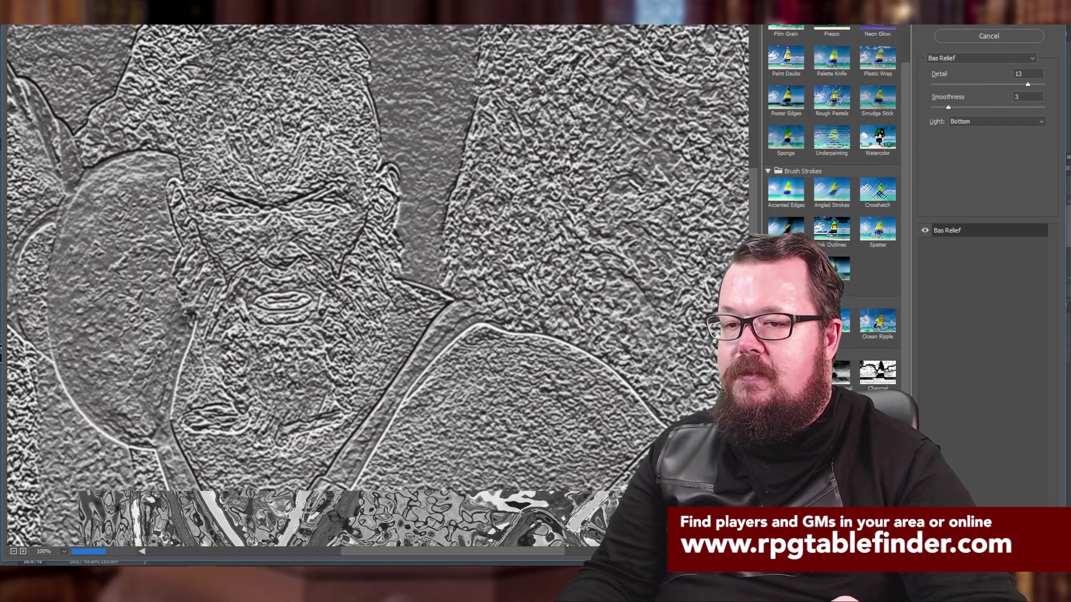
pyautogui.click(831, 414)
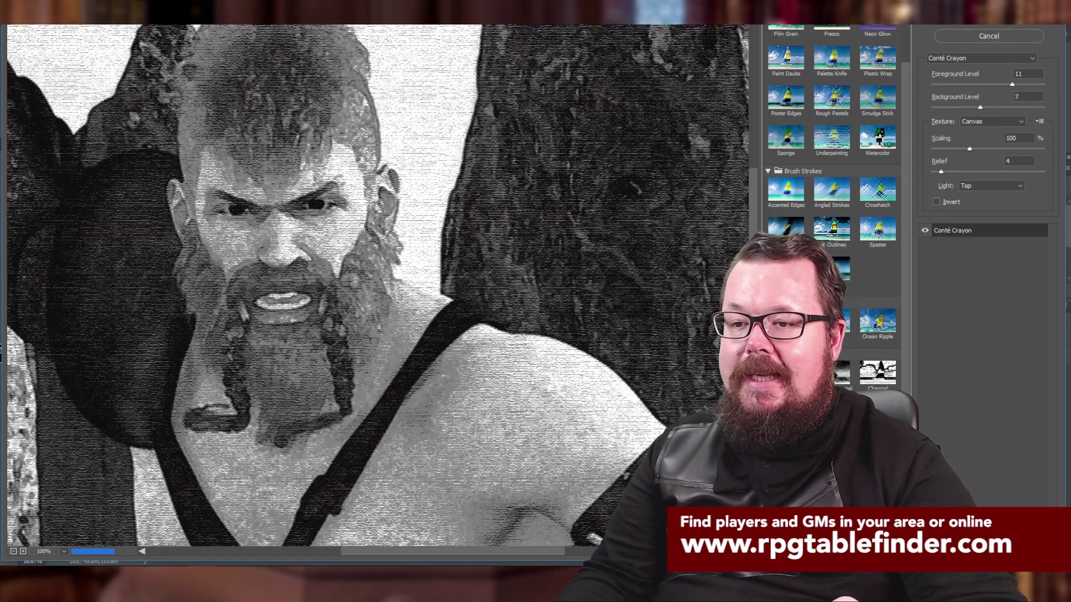
pyautogui.click(1004, 37)
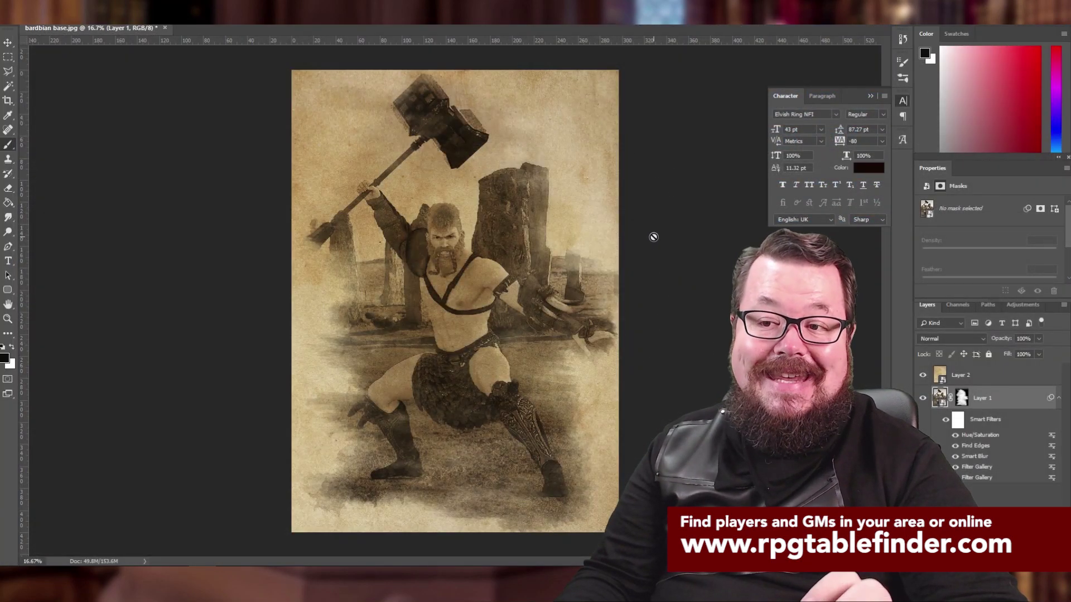
# Switch to the browser to view the pxhere standing stones photo and the Daz3D site, and return to the Photoshop composite
pyautogui.click(162, 575)
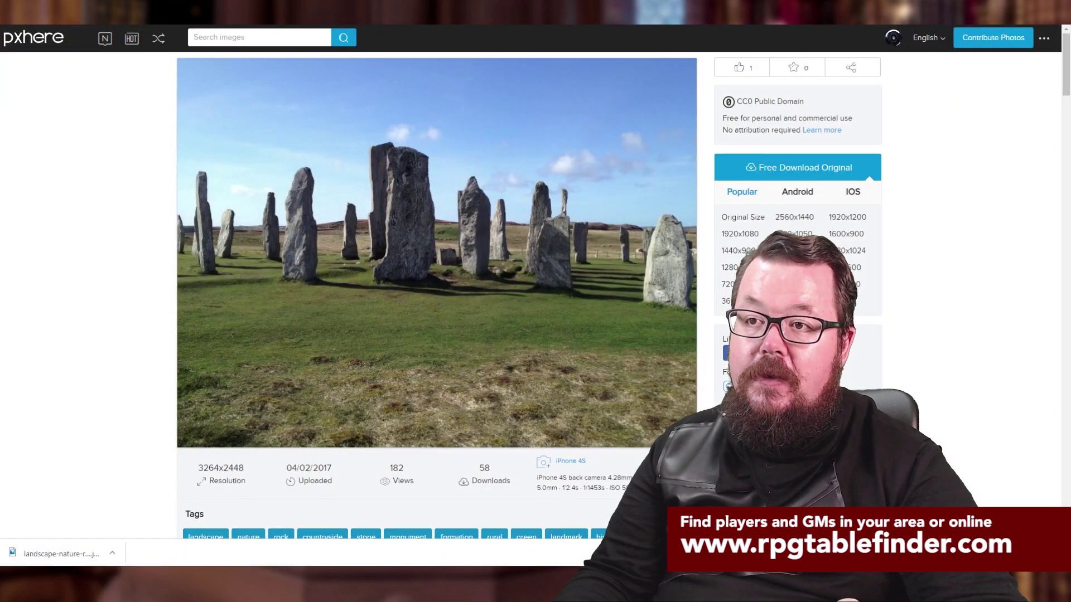
pyautogui.click(206, 4)
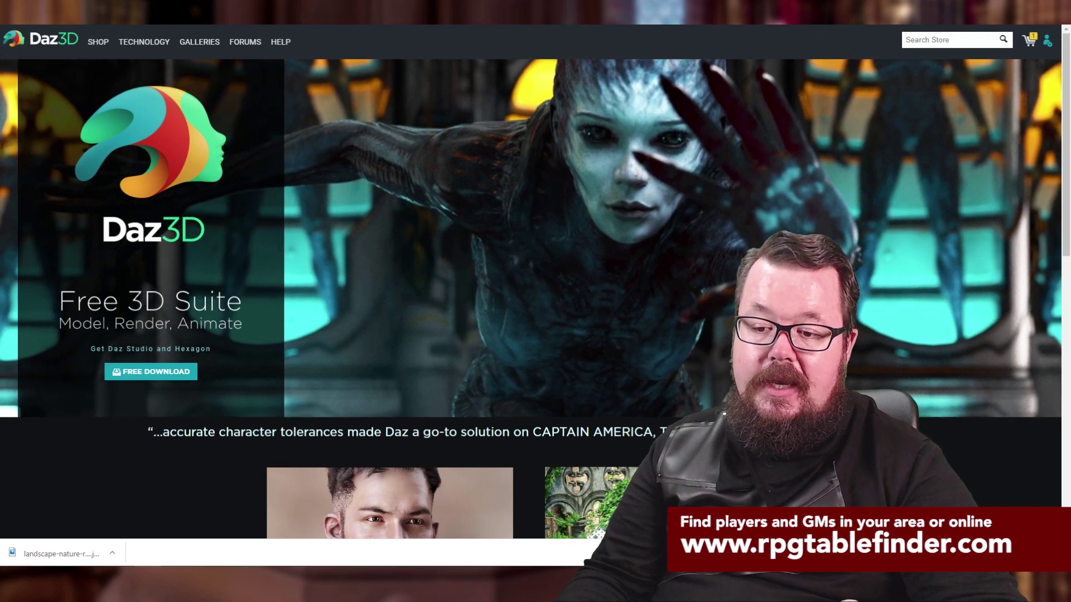
pyautogui.click(208, 575)
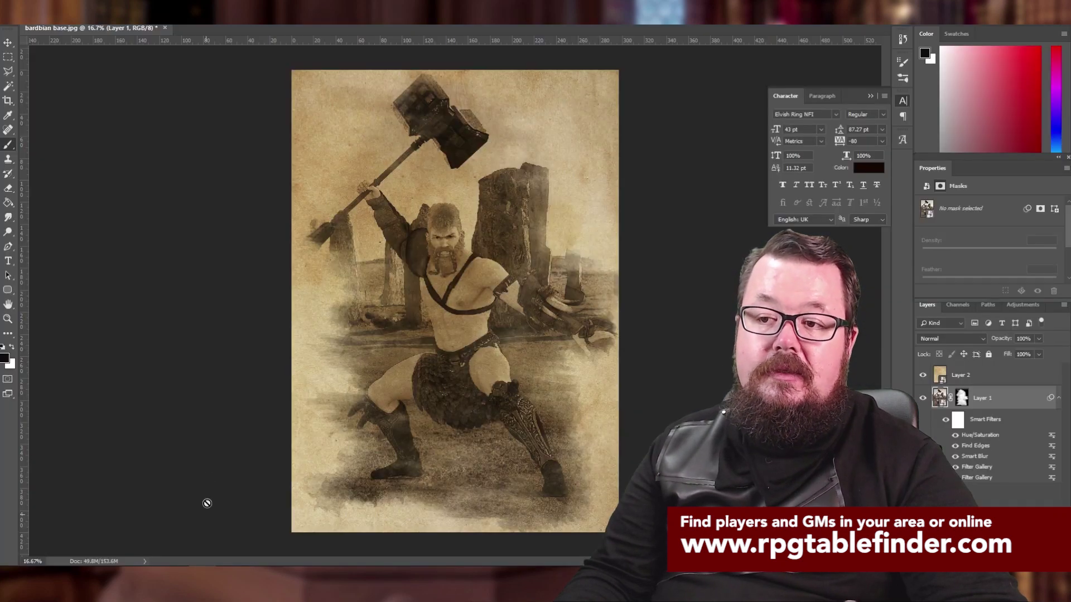